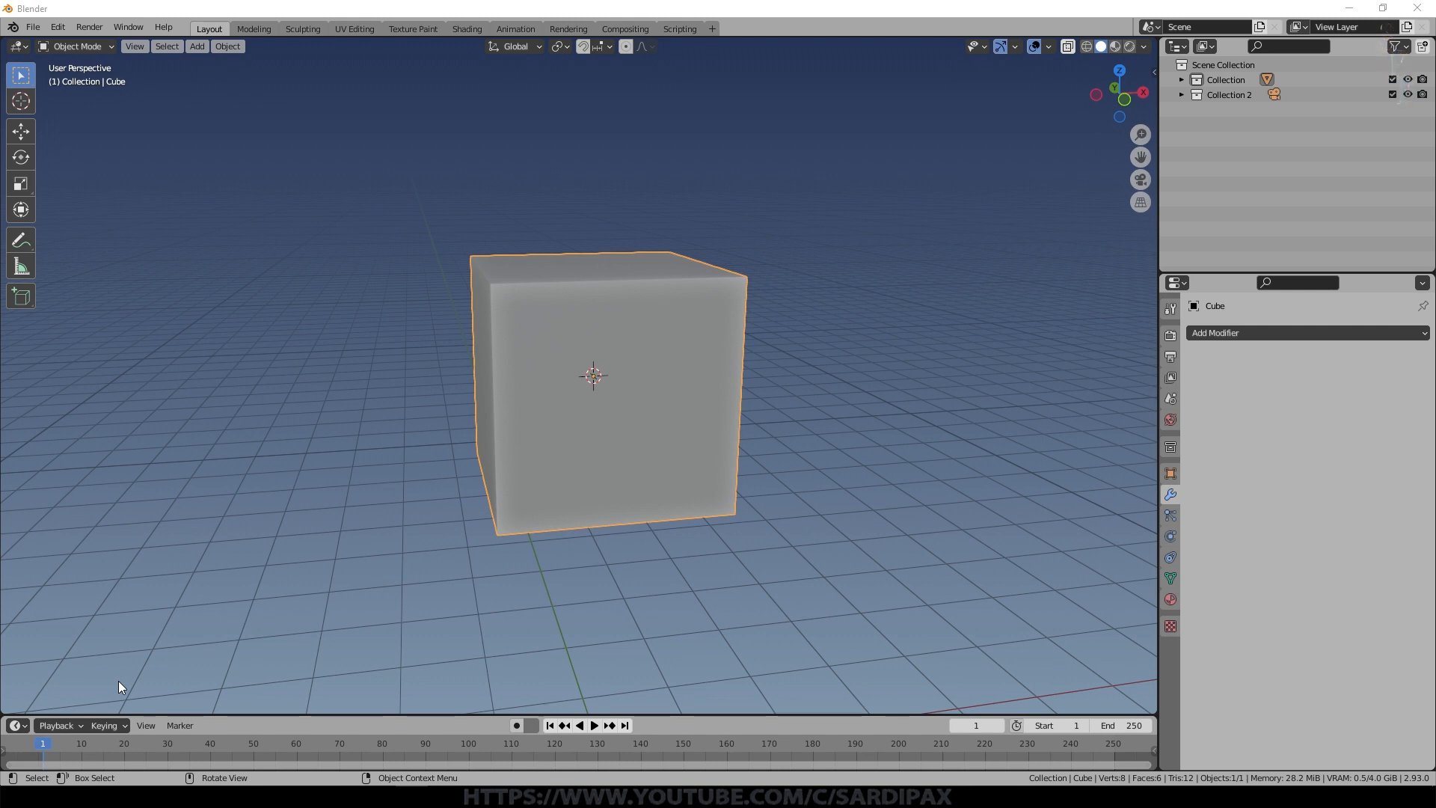
Step: Inspect the cube's mesh in Edit Mode and return to Object Mode
{"action": "key", "text": "Tab"}
{"action": "middle_click_drag", "start_coordinate": [563, 539], "coordinate": [598, 516]}
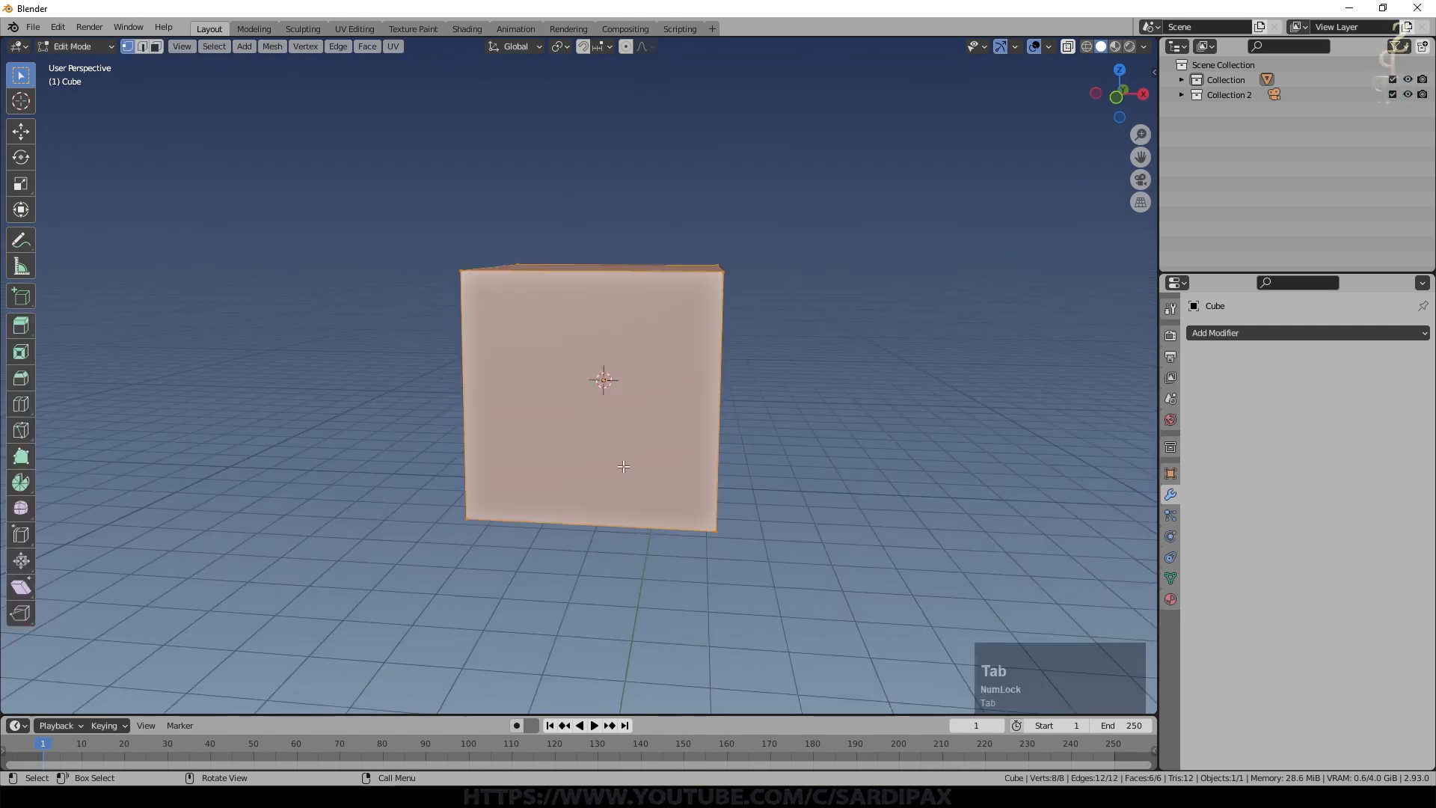
{"action": "middle_click_drag", "start_coordinate": [715, 431], "coordinate": [860, 463]}
{"action": "key", "text": "Tab"}
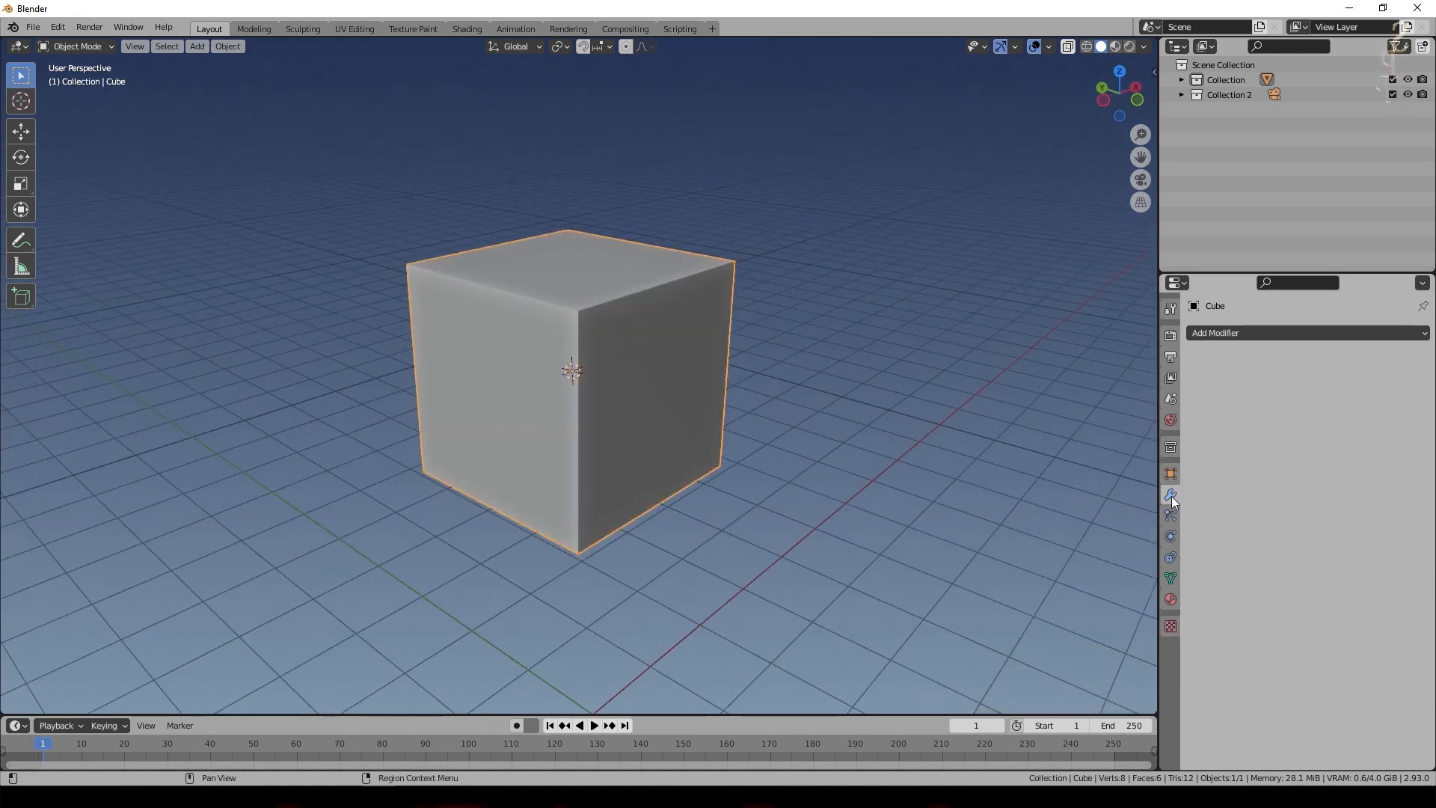
Step: Try a Subdivision Surface modifier on the cube and remove it
{"action": "left_click", "coordinate": [1260, 333]}
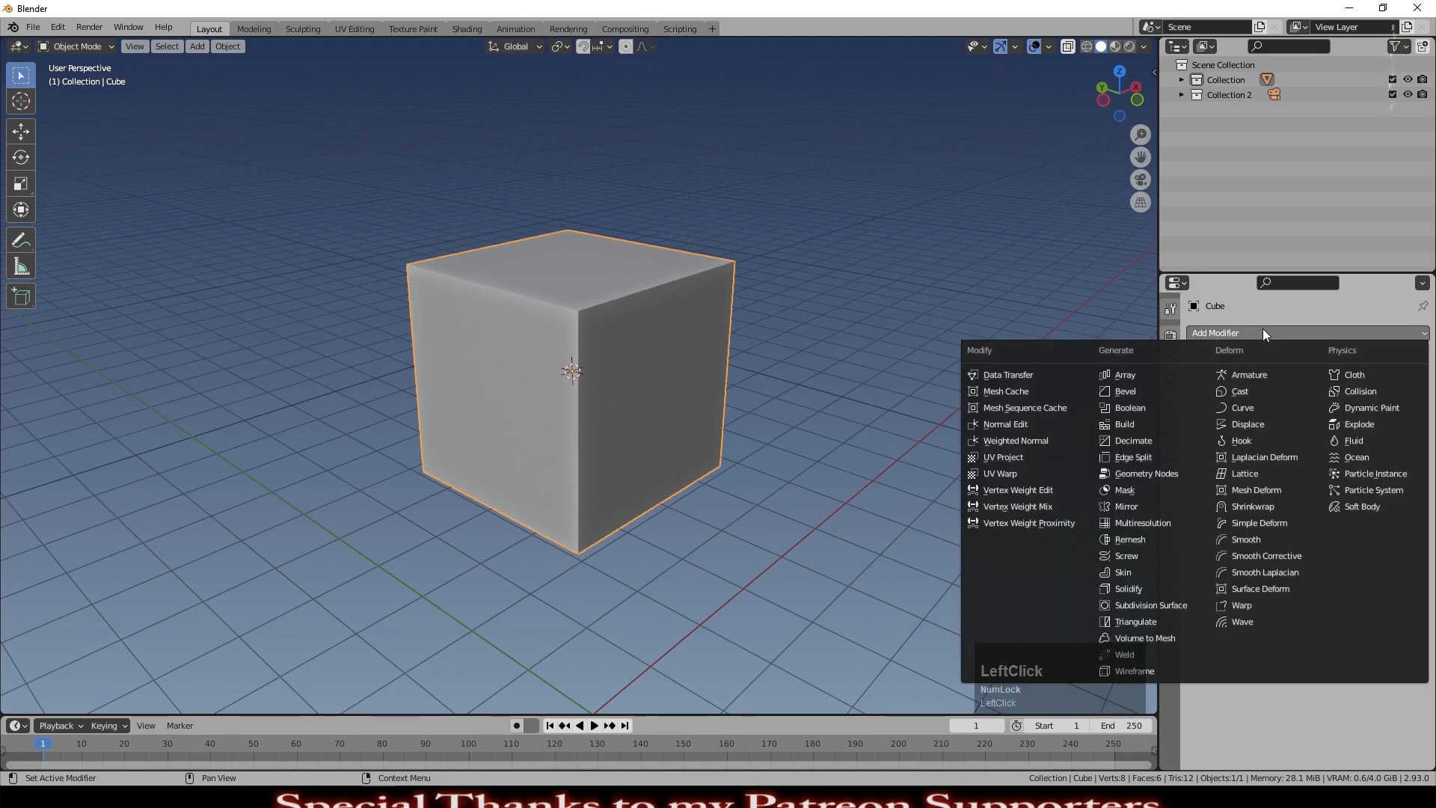
{"action": "left_click", "coordinate": [1169, 604]}
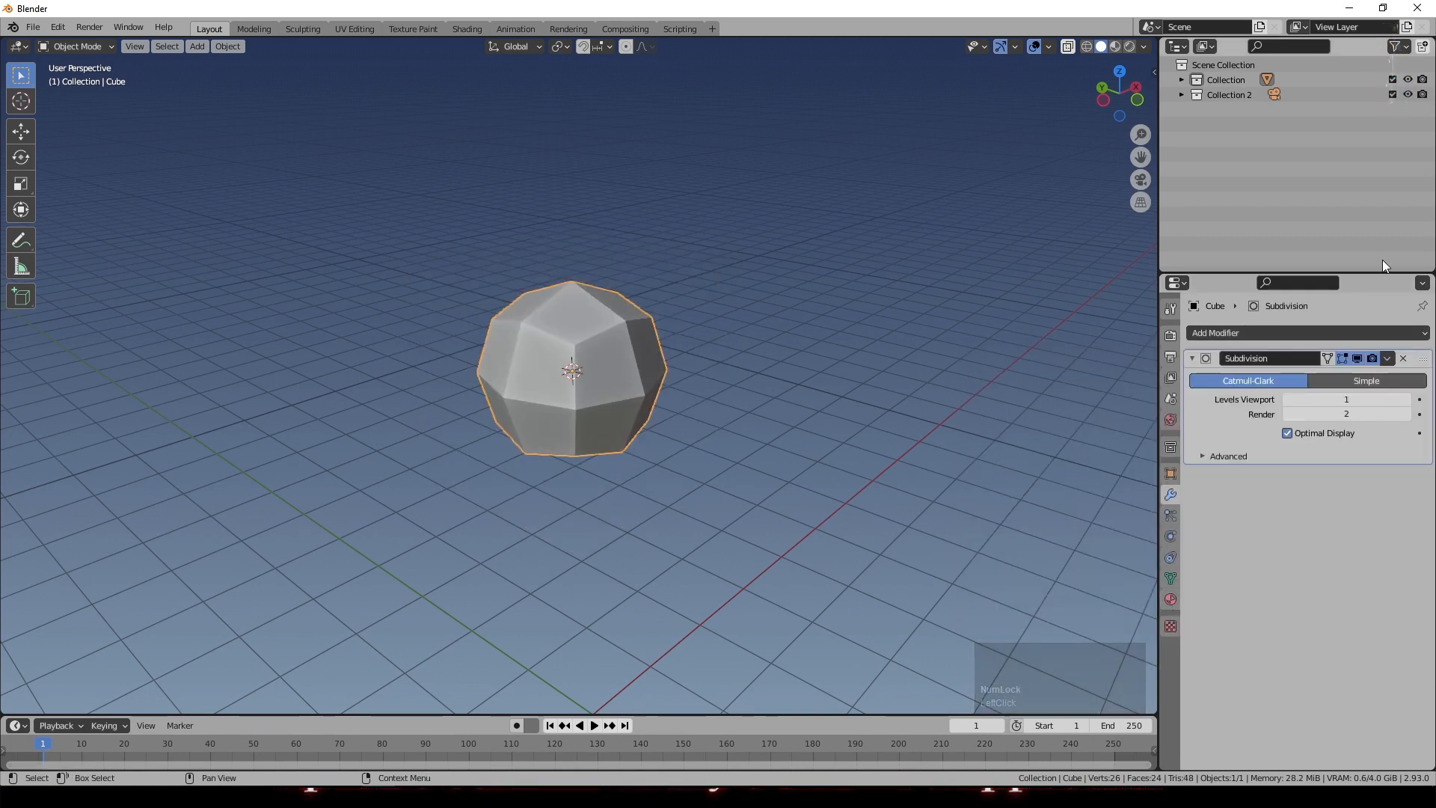
{"action": "left_click", "coordinate": [1403, 358]}
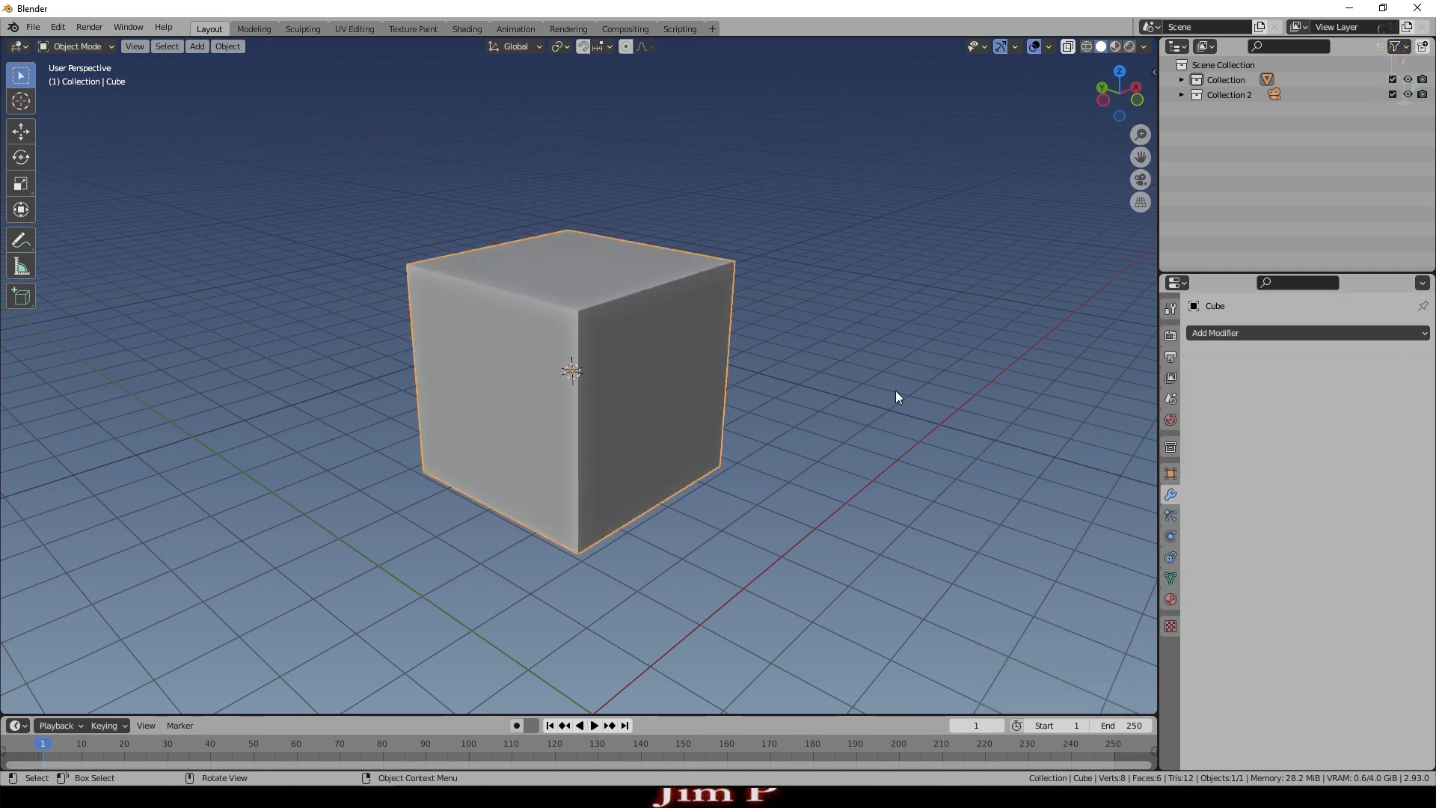
Step: Try a level 2 subdivision on the cube and delete the modifier
{"action": "key", "text": "ctrl"}
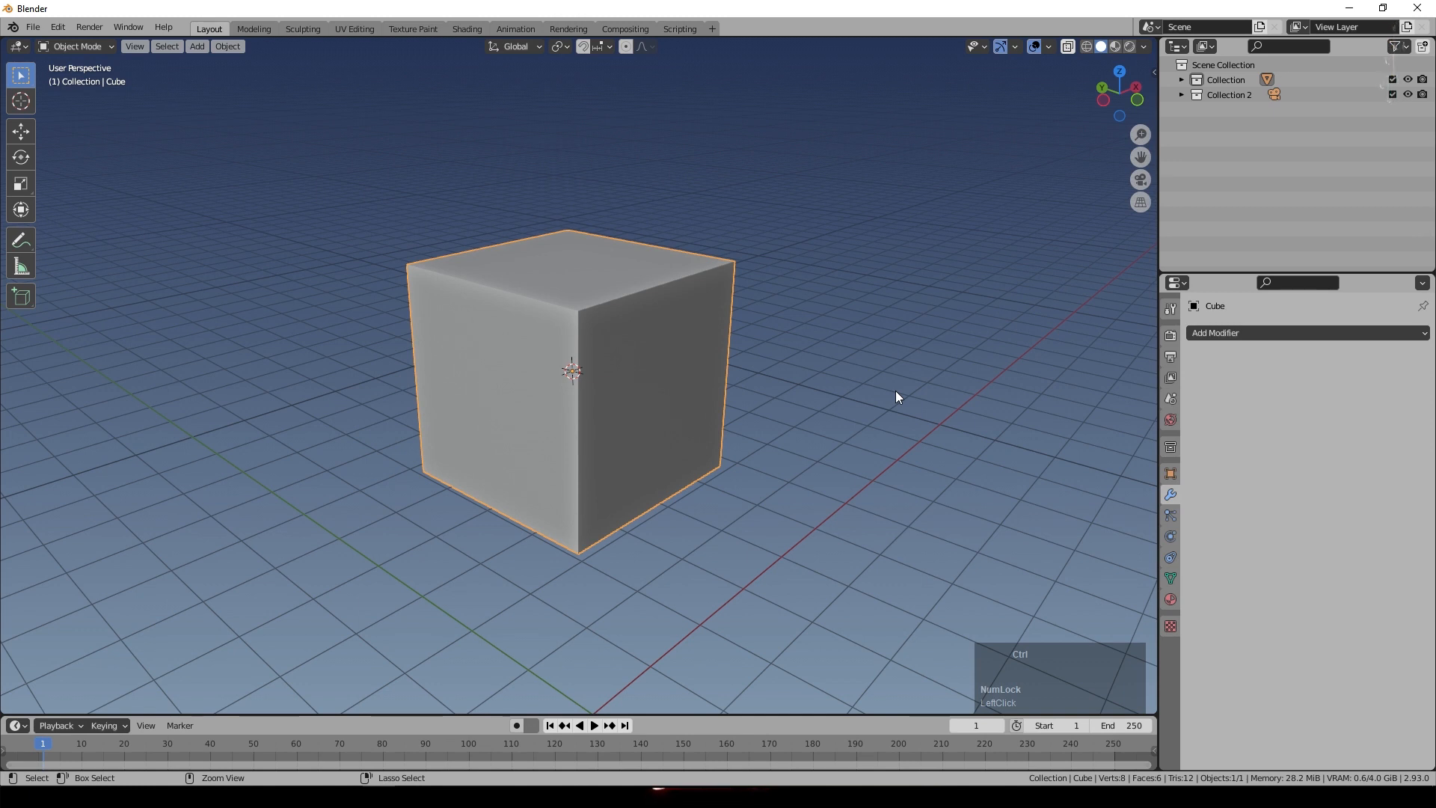
{"action": "key", "text": "ctrl+2"}
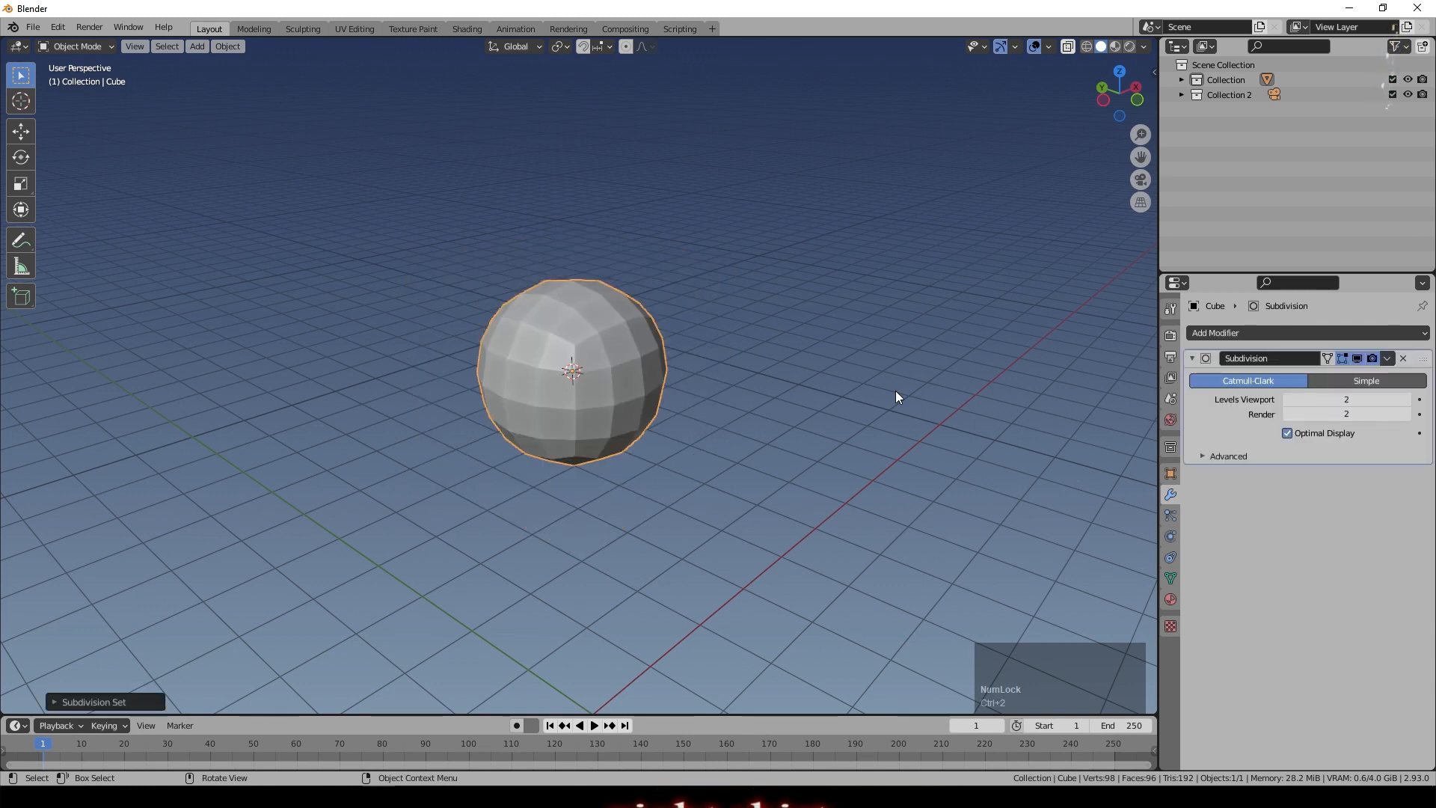
{"action": "left_click", "coordinate": [1403, 359]}
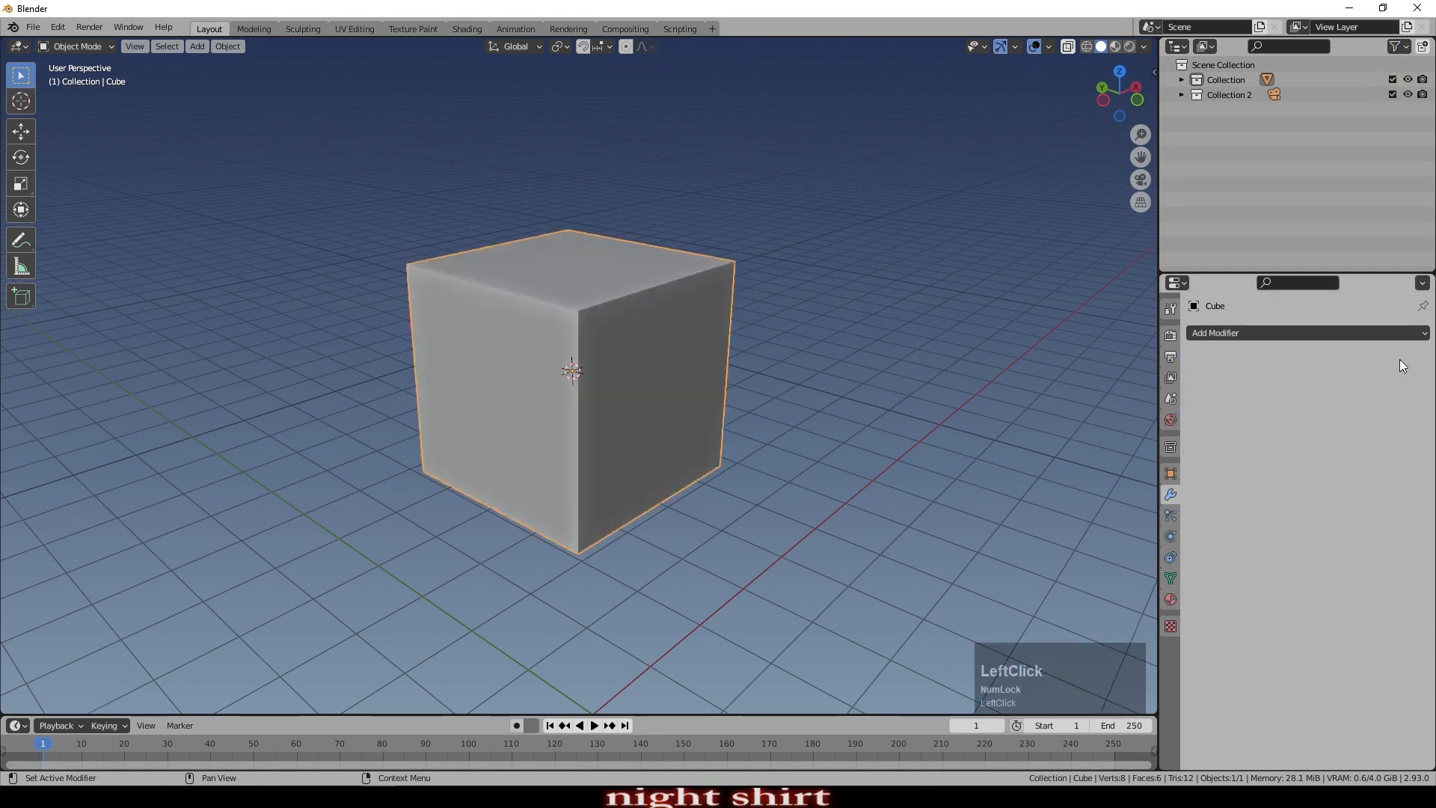
Step: Add a level 1 subdivision to the cube and show it in Edit Mode in the front orthographic view
{"action": "key", "text": "ctrl+1"}
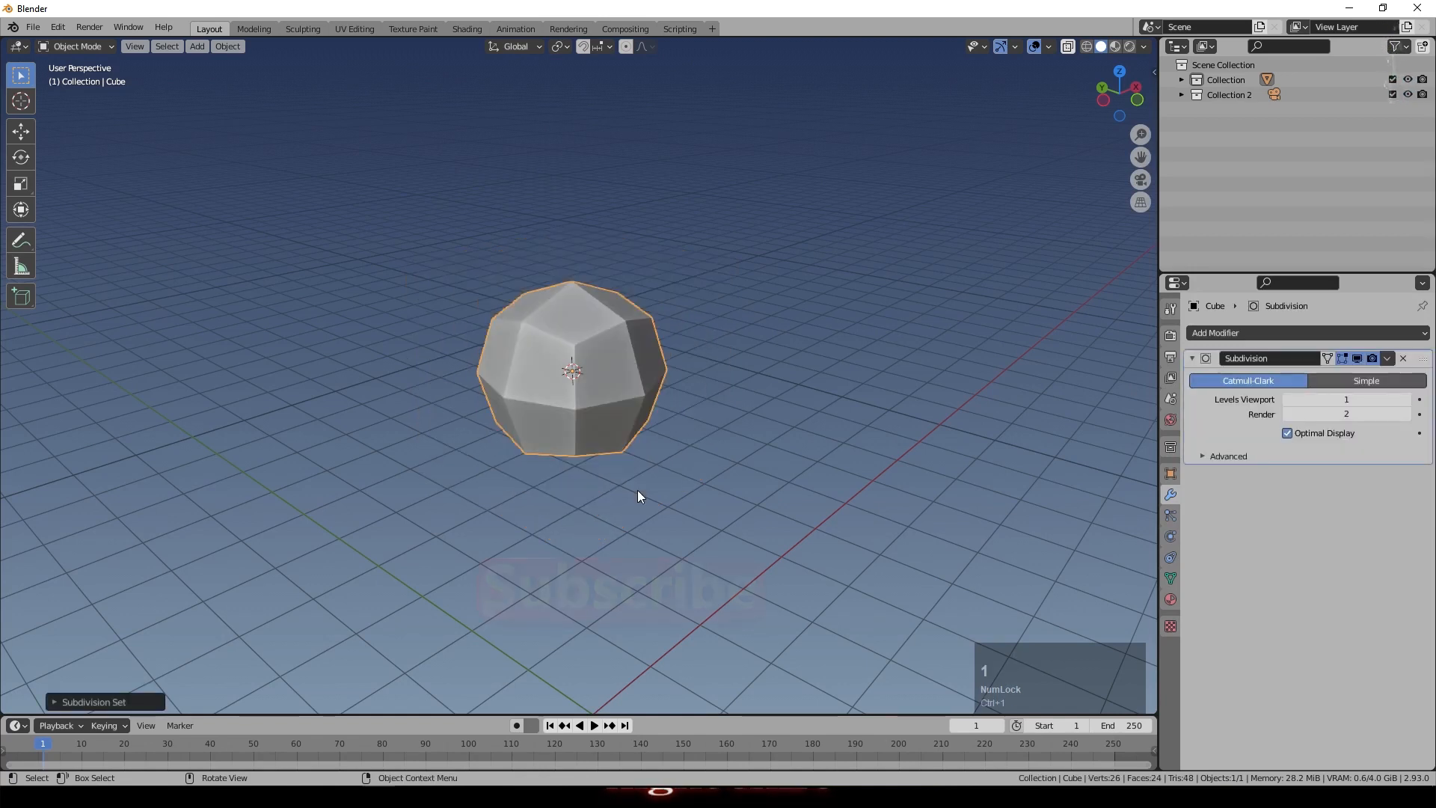
{"action": "middle_click_drag", "start_coordinate": [759, 433], "coordinate": [739, 432]}
{"action": "key", "text": "Tab"}
{"action": "key", "text": "KP_1"}
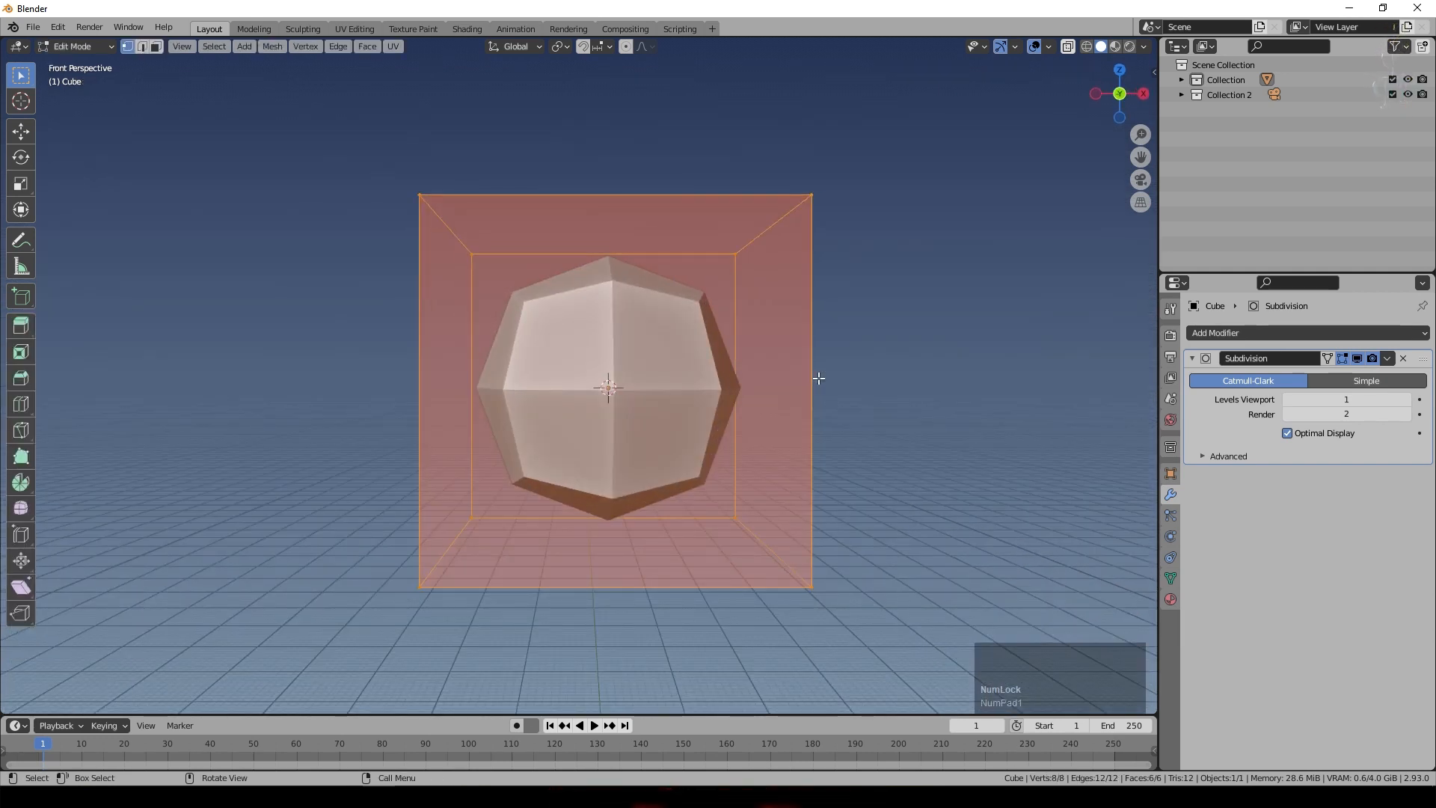
{"action": "middle_click_drag", "start_coordinate": [817, 379], "coordinate": [789, 327]}
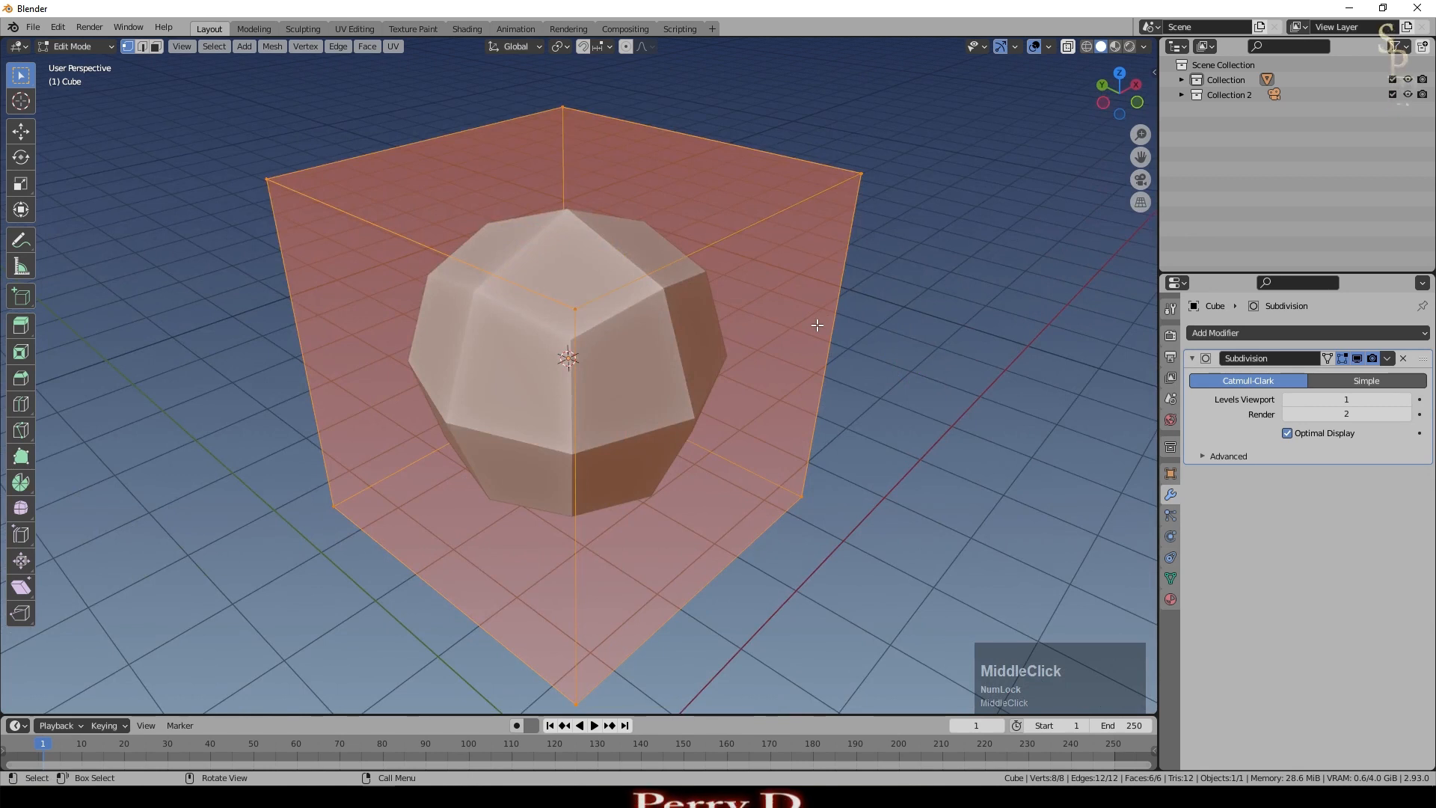
{"action": "key", "text": "KP_1"}
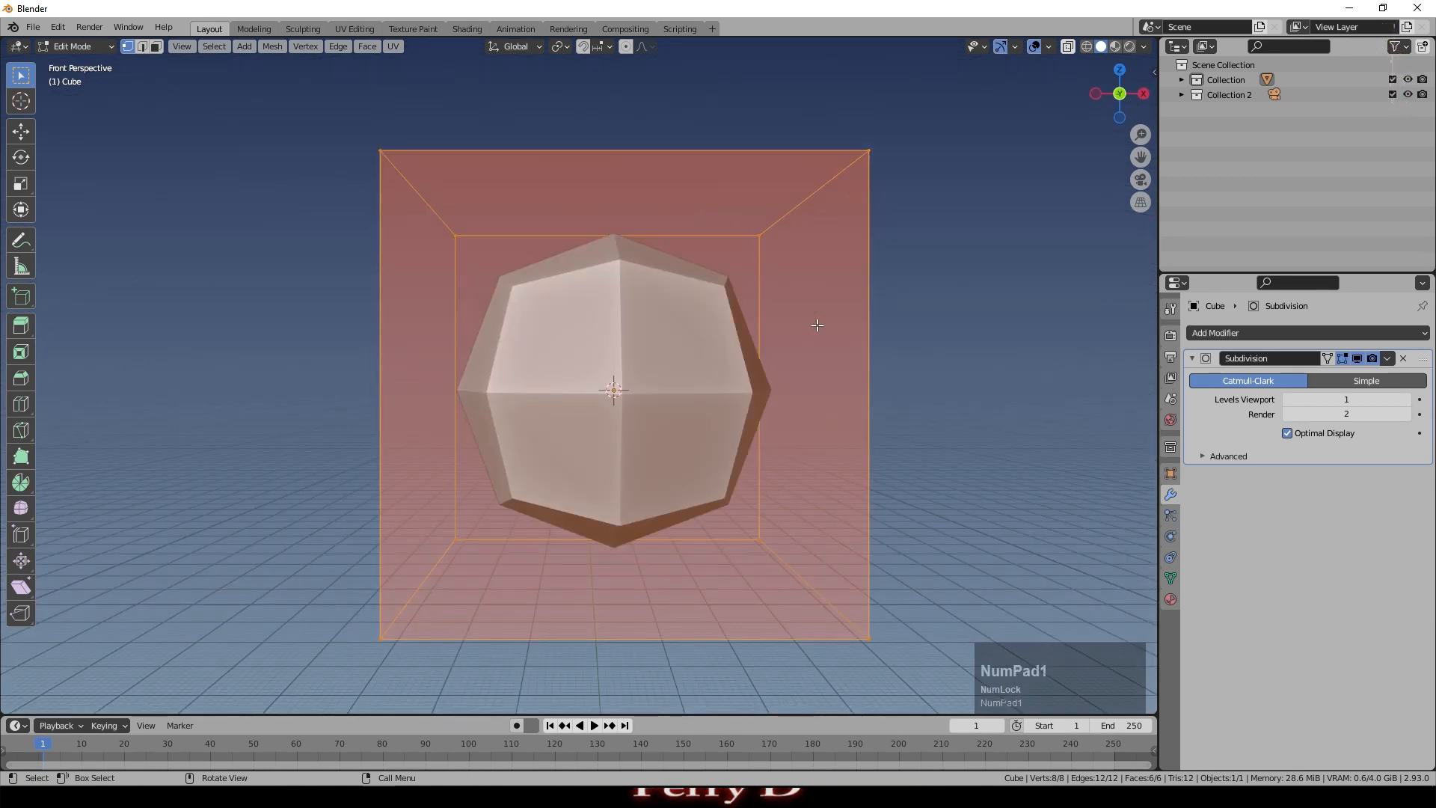
{"action": "key", "text": "KP_5"}
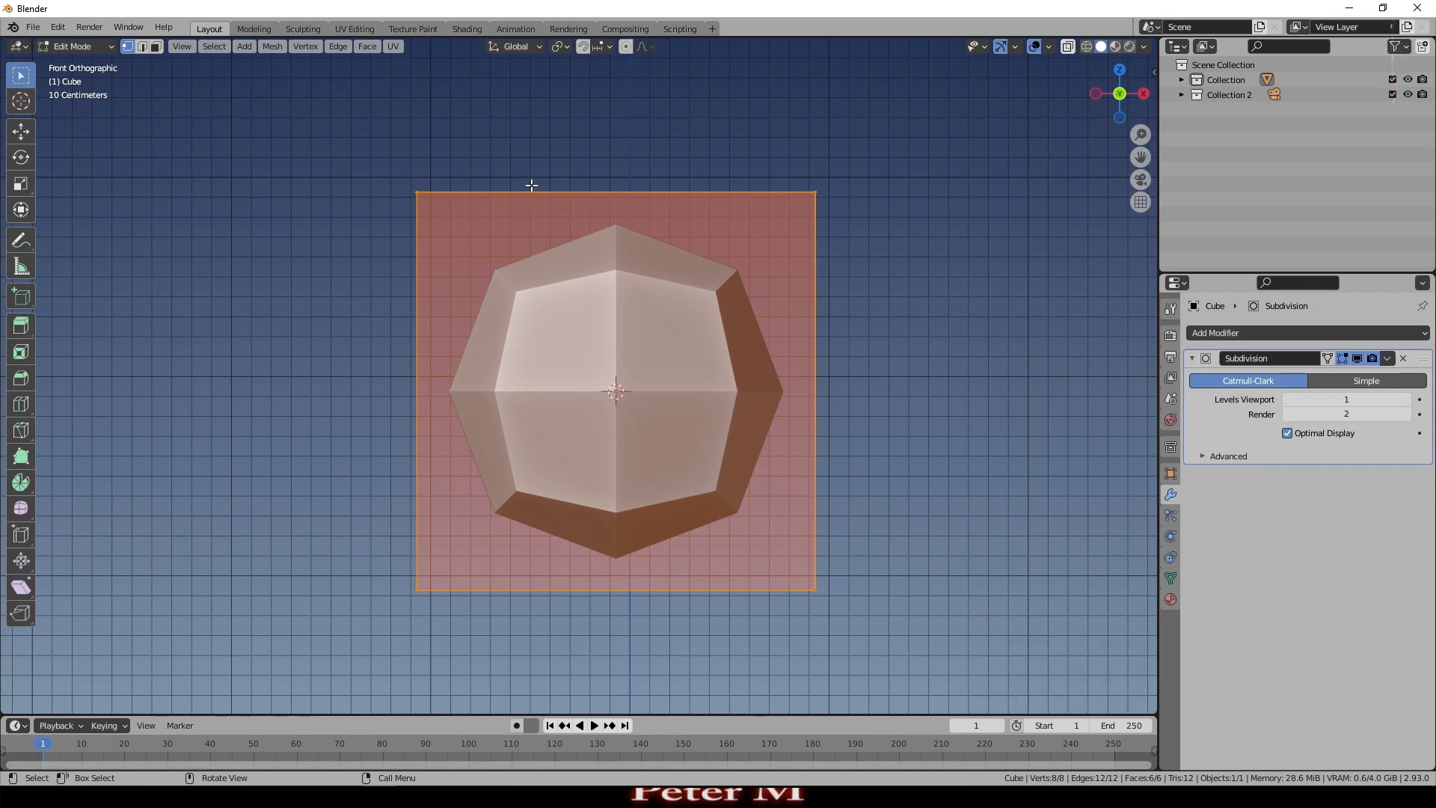
{"action": "middle_click_drag", "start_coordinate": [531, 184], "coordinate": [456, 174]}
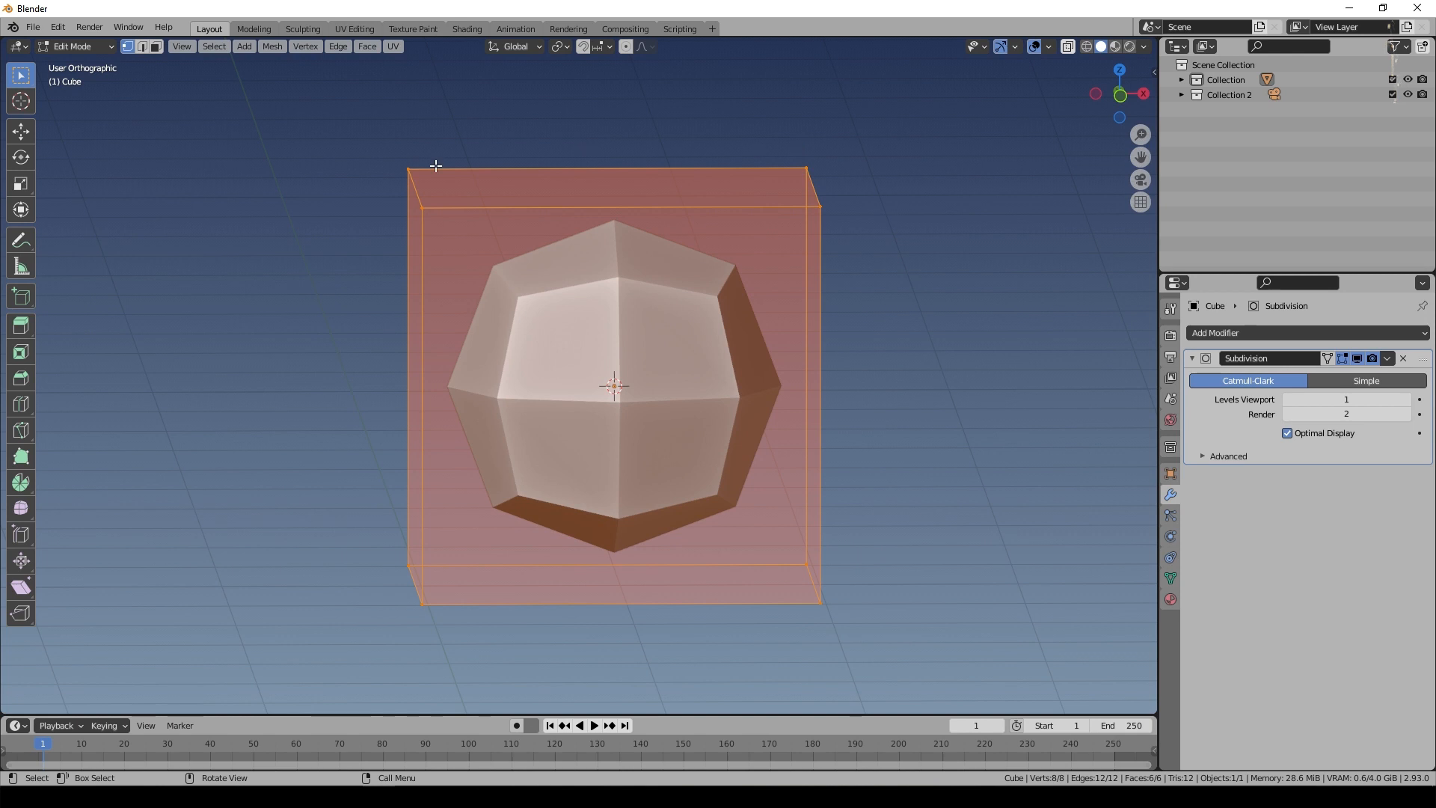
{"action": "key", "text": "KP_1"}
{"action": "scroll", "coordinate": [792, 277], "scroll_direction": "up", "scroll_amount": 1}
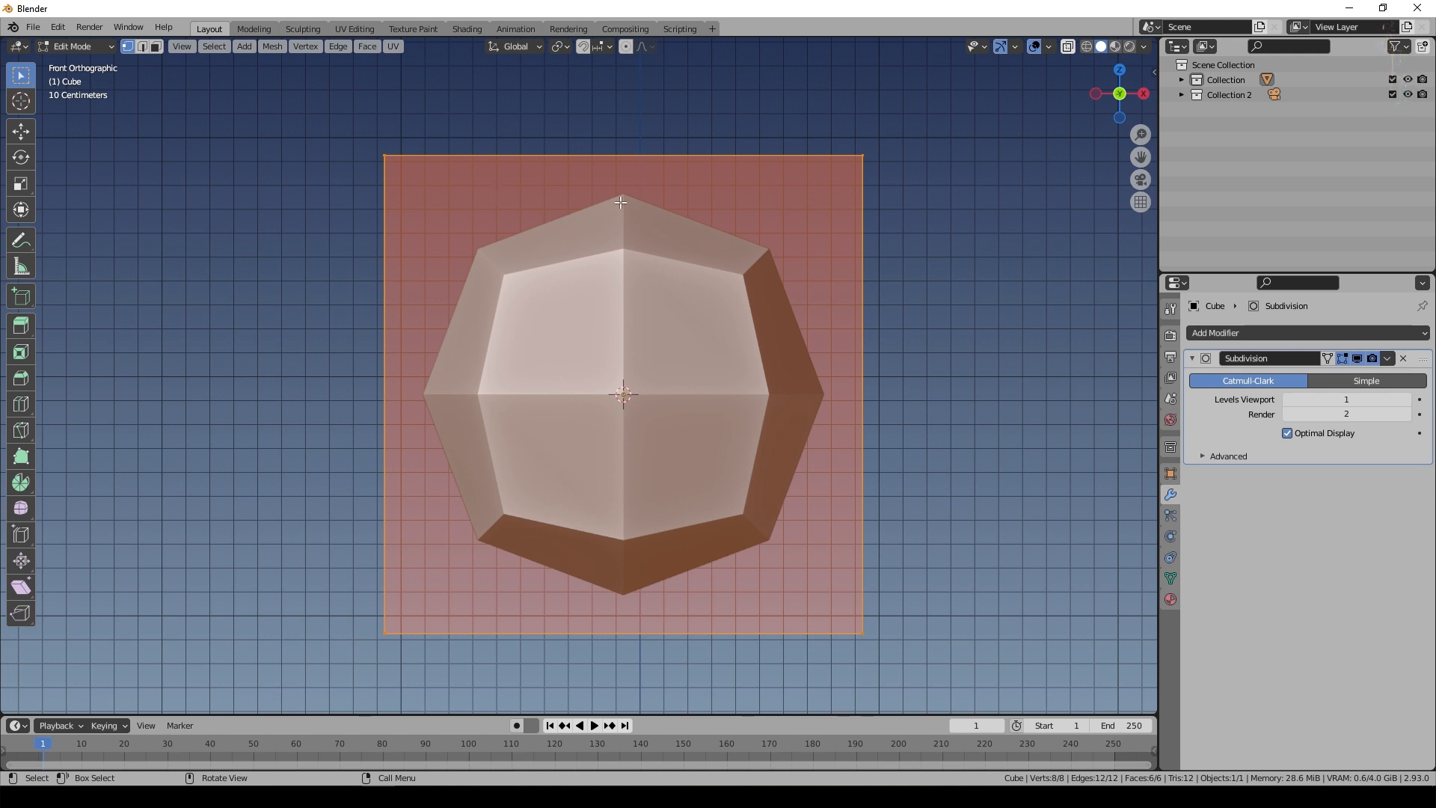
Step: Show the edit cage on the subdivided surface, examine it from the front and at angles, and turn the cage display off
{"action": "left_click", "coordinate": [1326, 357]}
{"action": "middle_click_drag", "start_coordinate": [840, 276], "coordinate": [877, 324]}
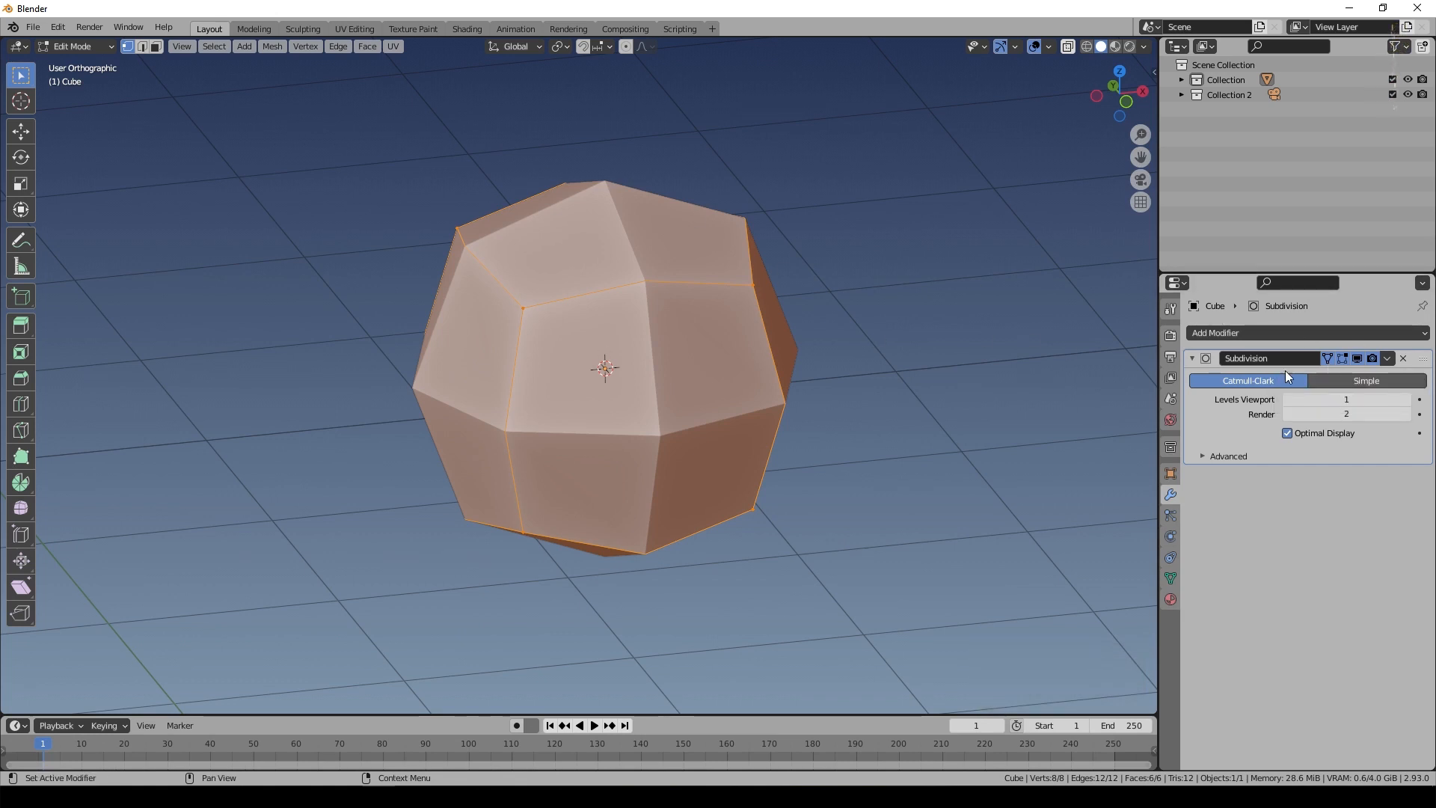
{"action": "middle_click_drag", "start_coordinate": [516, 283], "coordinate": [545, 279]}
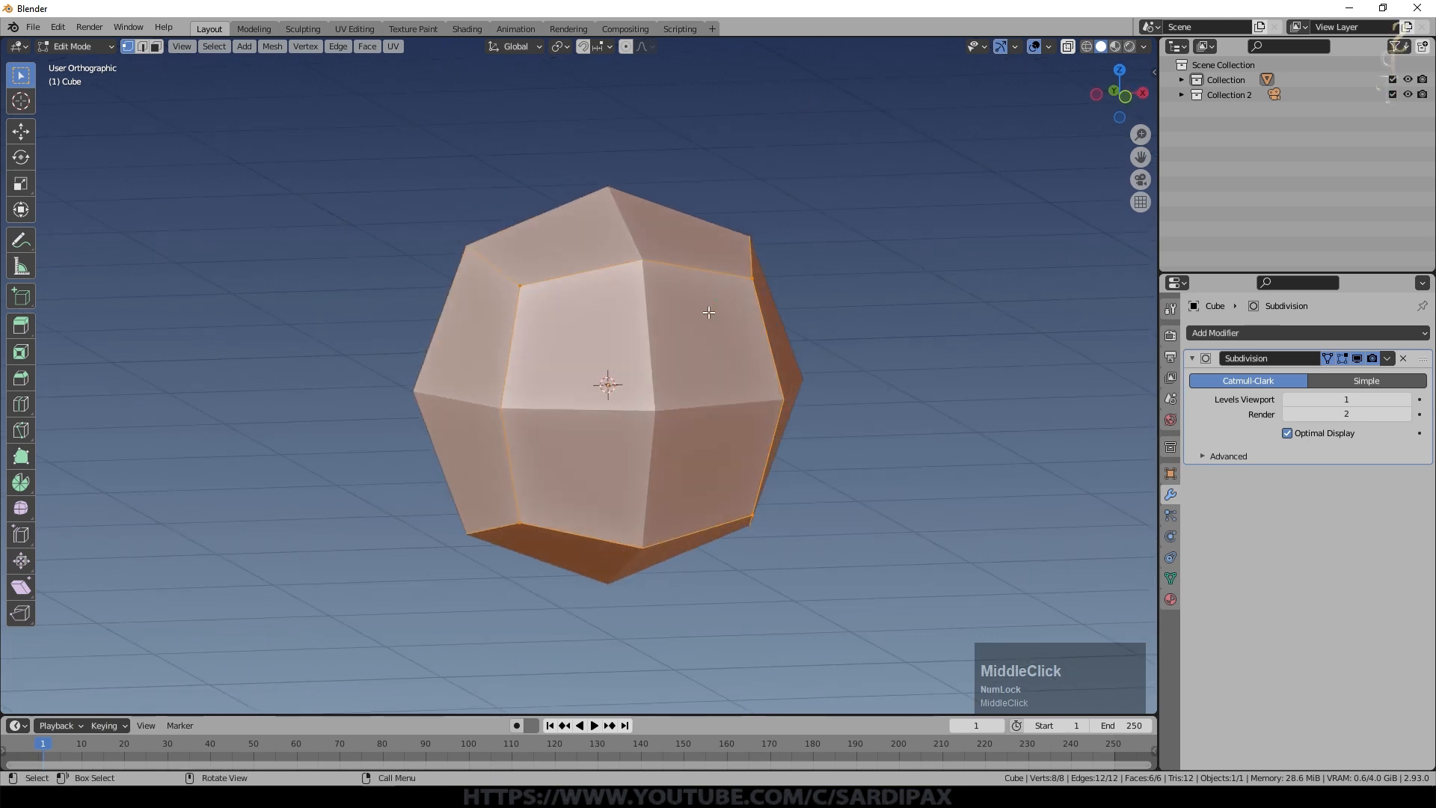
{"action": "key", "text": "KP_1"}
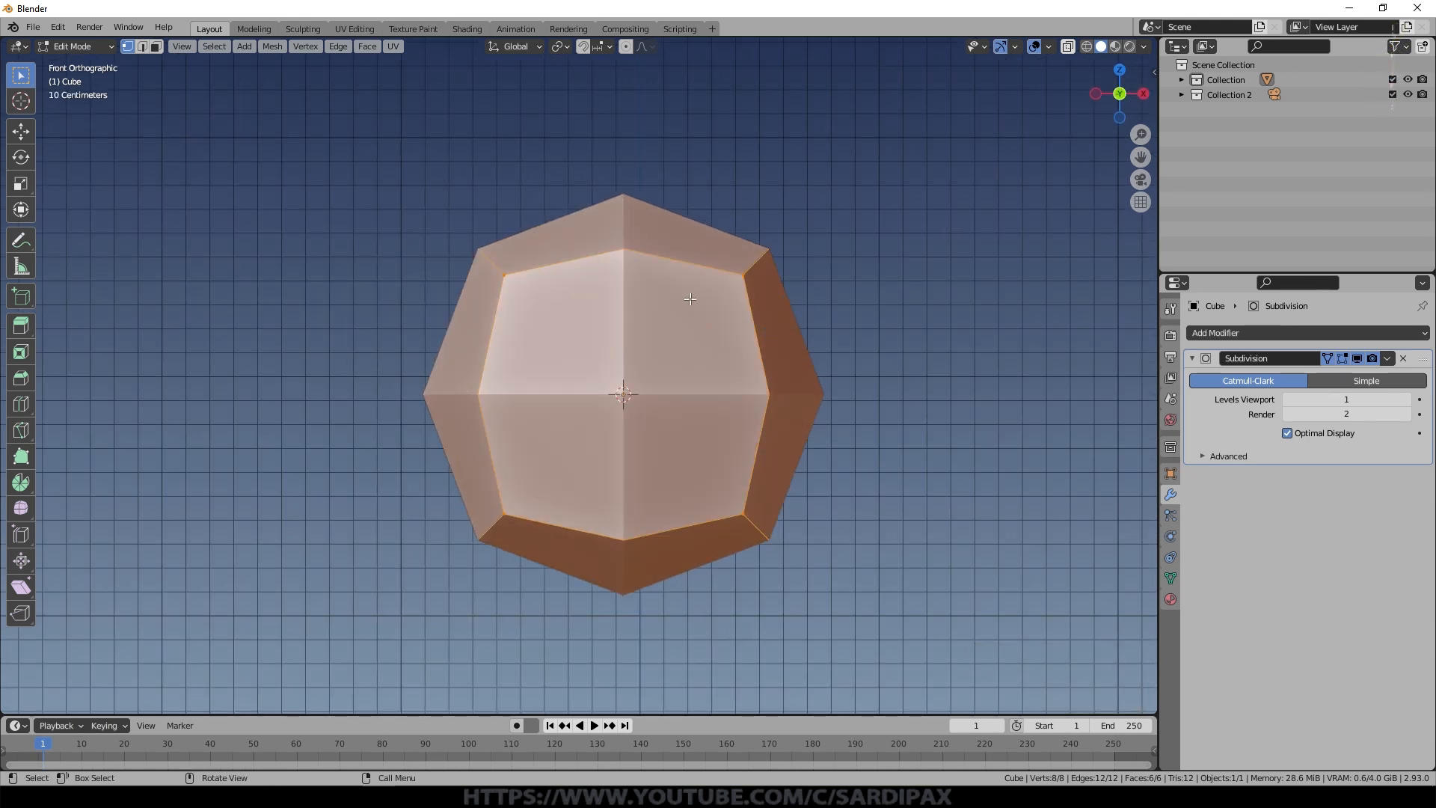
{"action": "middle_click_drag", "start_coordinate": [767, 311], "coordinate": [918, 436]}
{"action": "key", "text": "KP_1"}
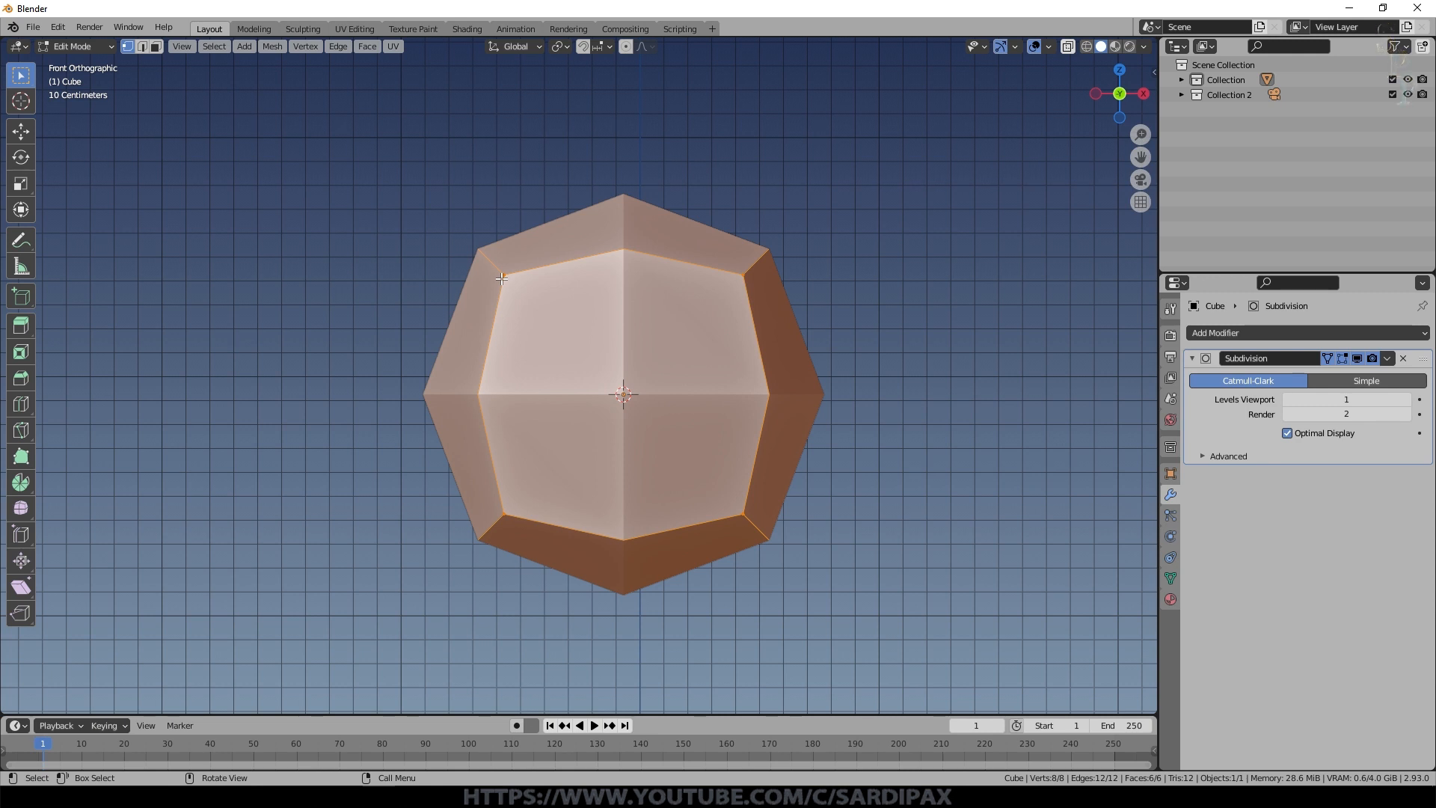
{"action": "key", "text": "KP_1"}
{"action": "scroll", "coordinate": [666, 296], "scroll_direction": "up", "scroll_amount": 2}
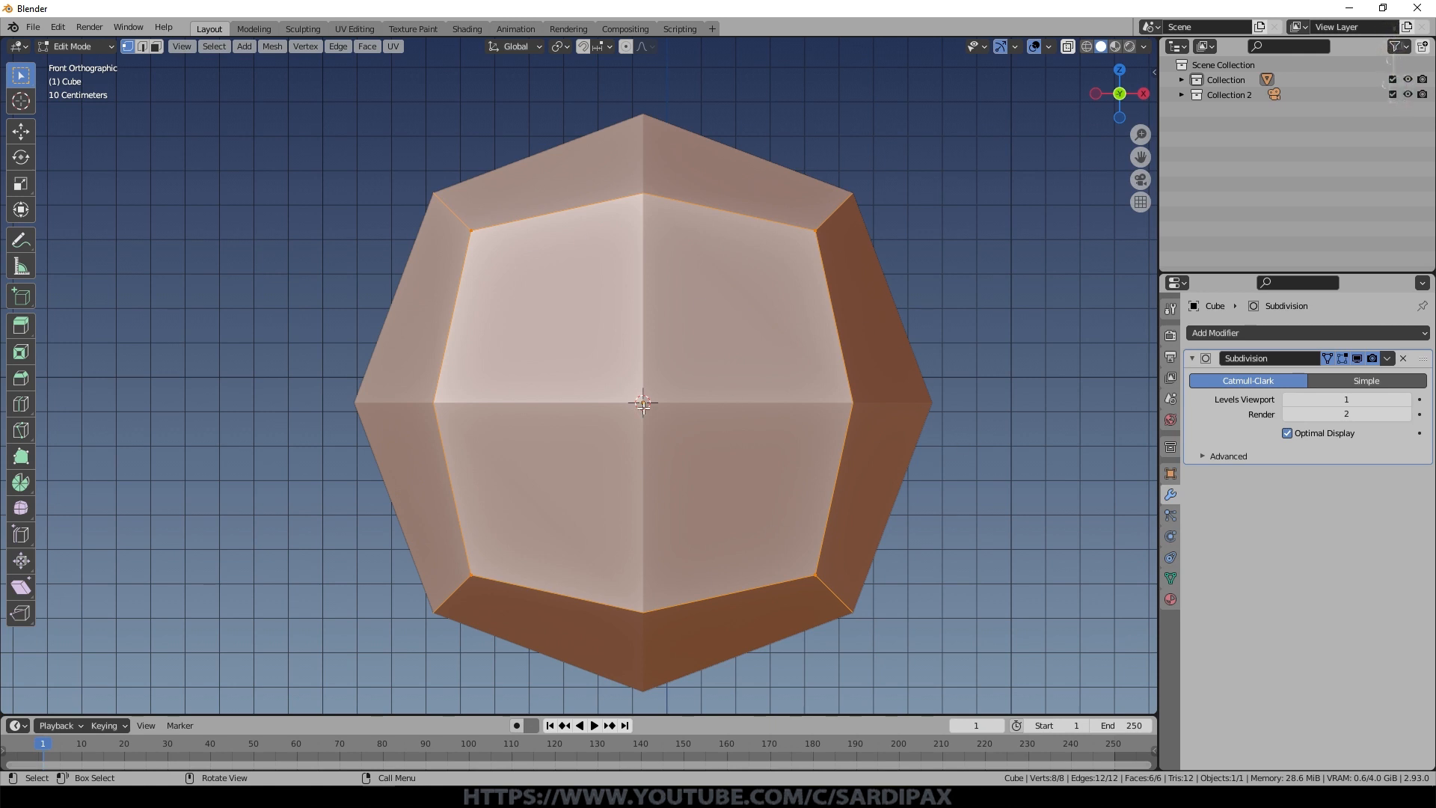
{"action": "left_click", "coordinate": [1327, 359]}
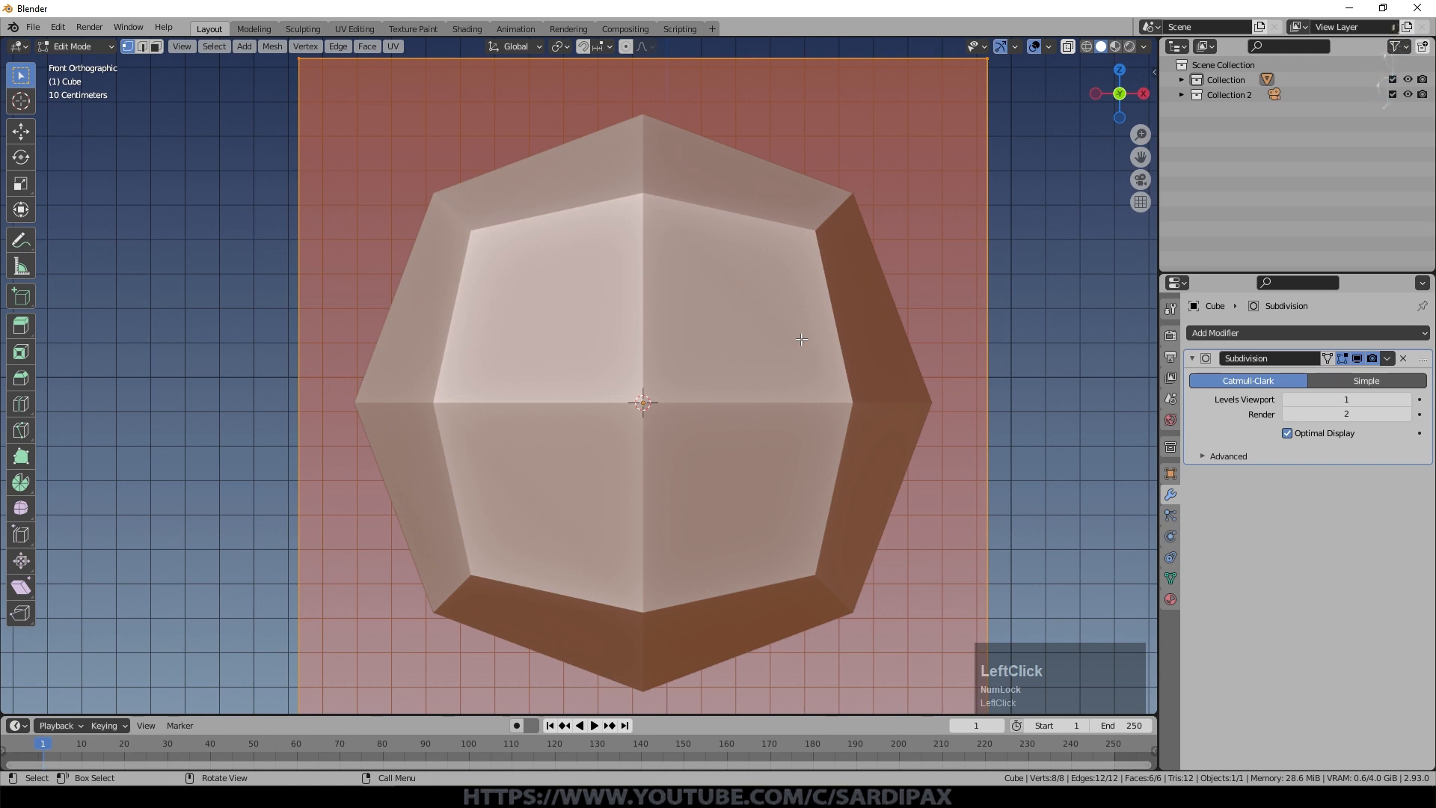
Step: Switch the modifier's subdivision type from Catmull-Clark to Simple and display the cube in wireframe shading
{"action": "middle_click_drag", "start_coordinate": [462, 292], "coordinate": [352, 406]}
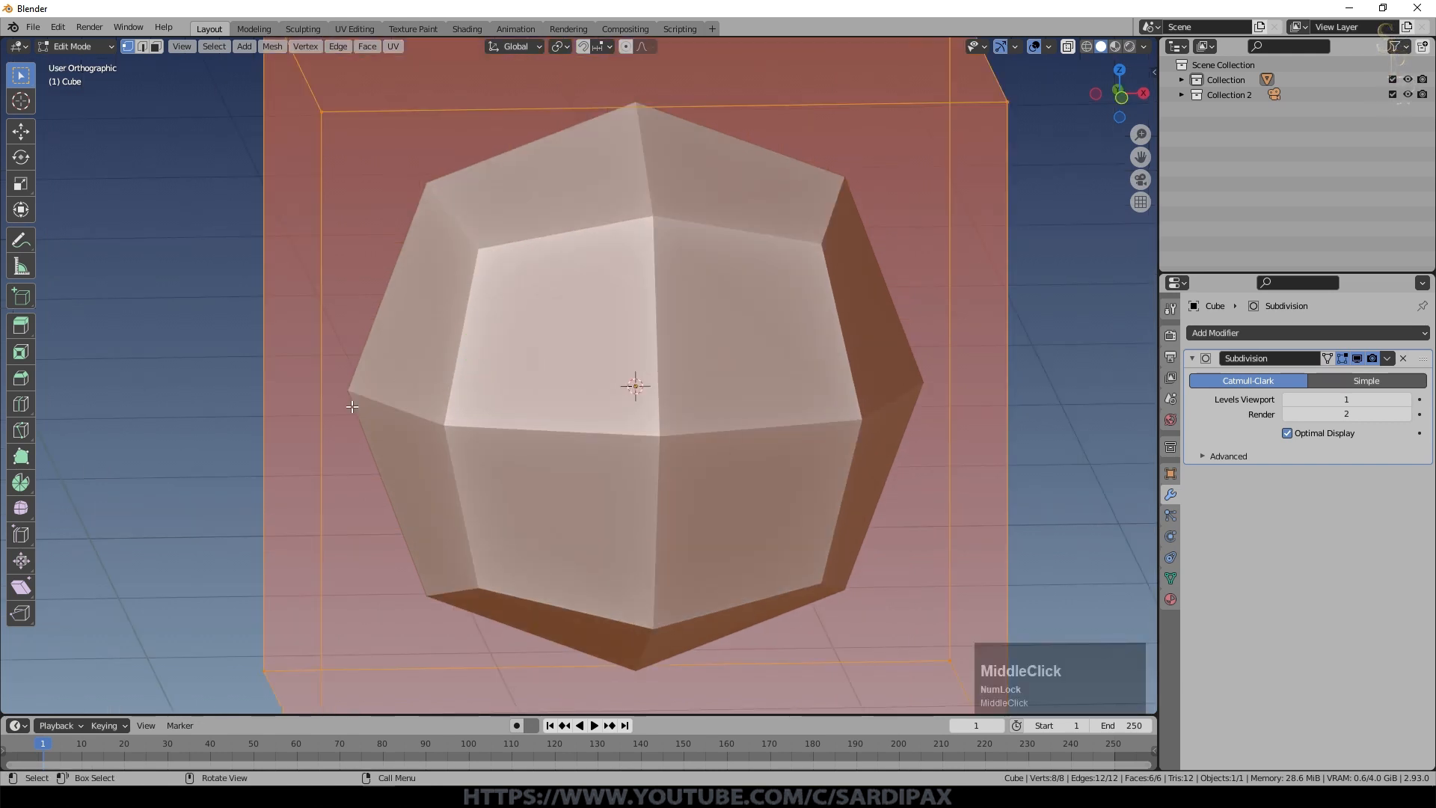
{"action": "key", "text": "KP_1"}
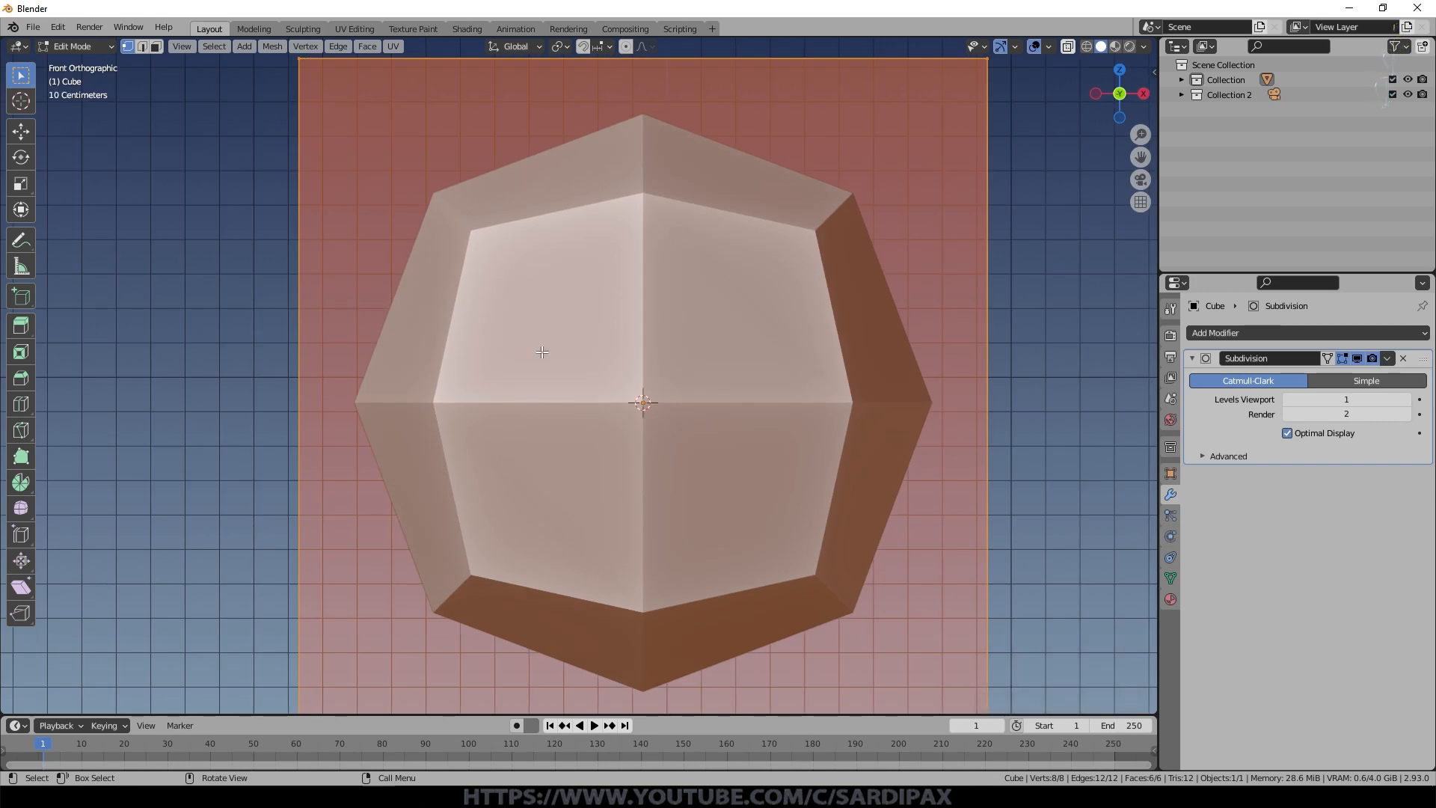
{"action": "scroll", "coordinate": [579, 300], "scroll_direction": "down", "scroll_amount": 1}
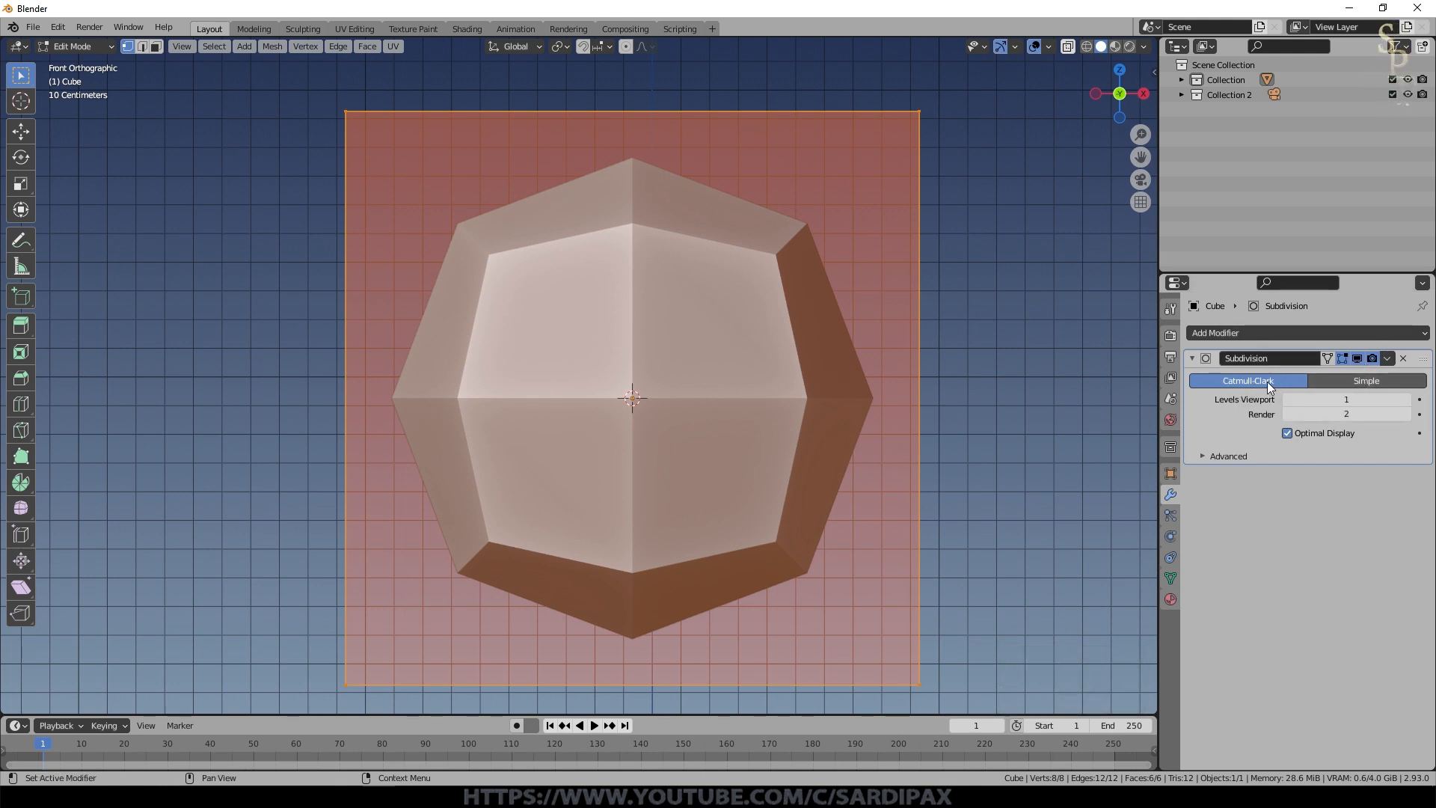
{"action": "left_click", "coordinate": [1334, 379]}
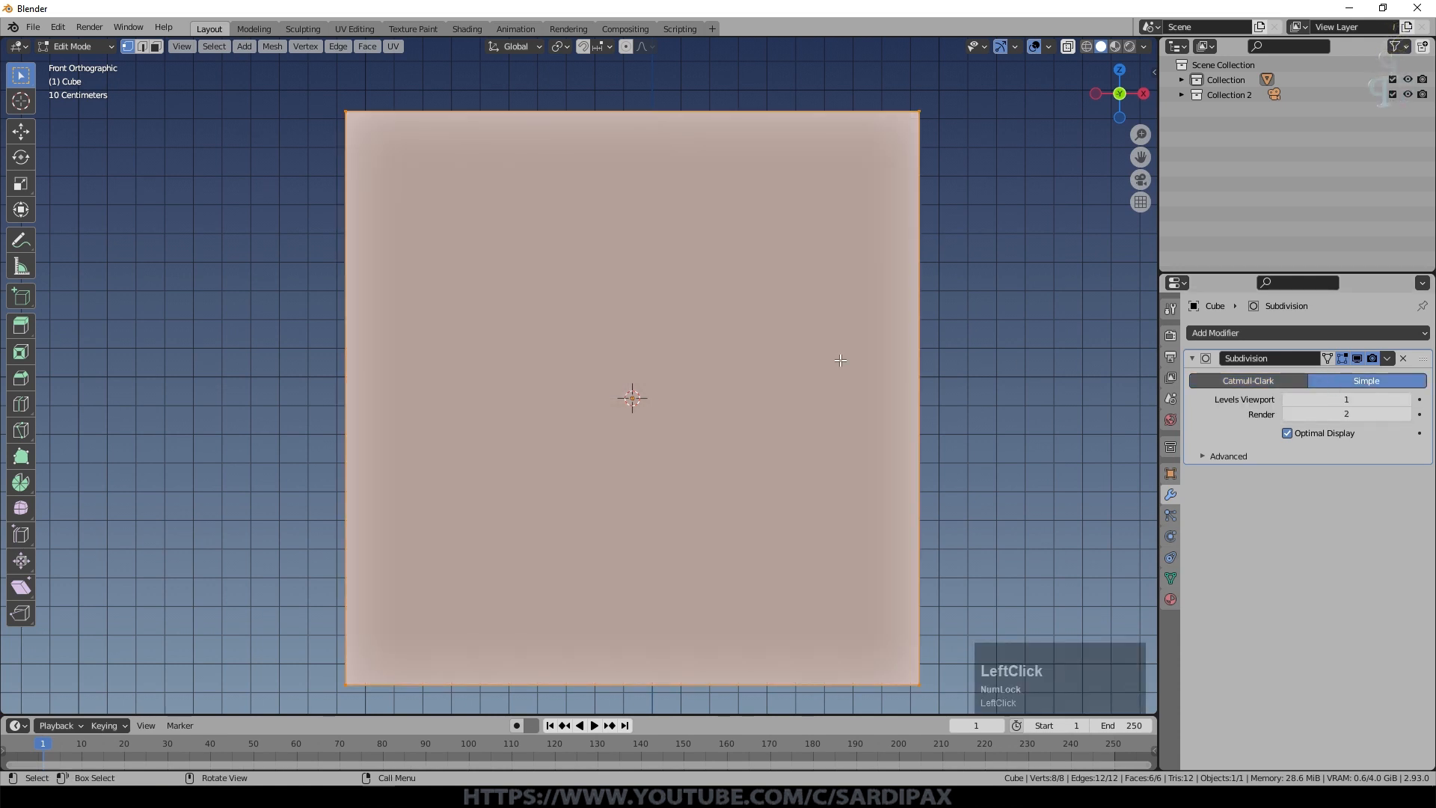
{"action": "key", "text": "z"}
{"action": "left_click", "coordinate": [737, 360]}
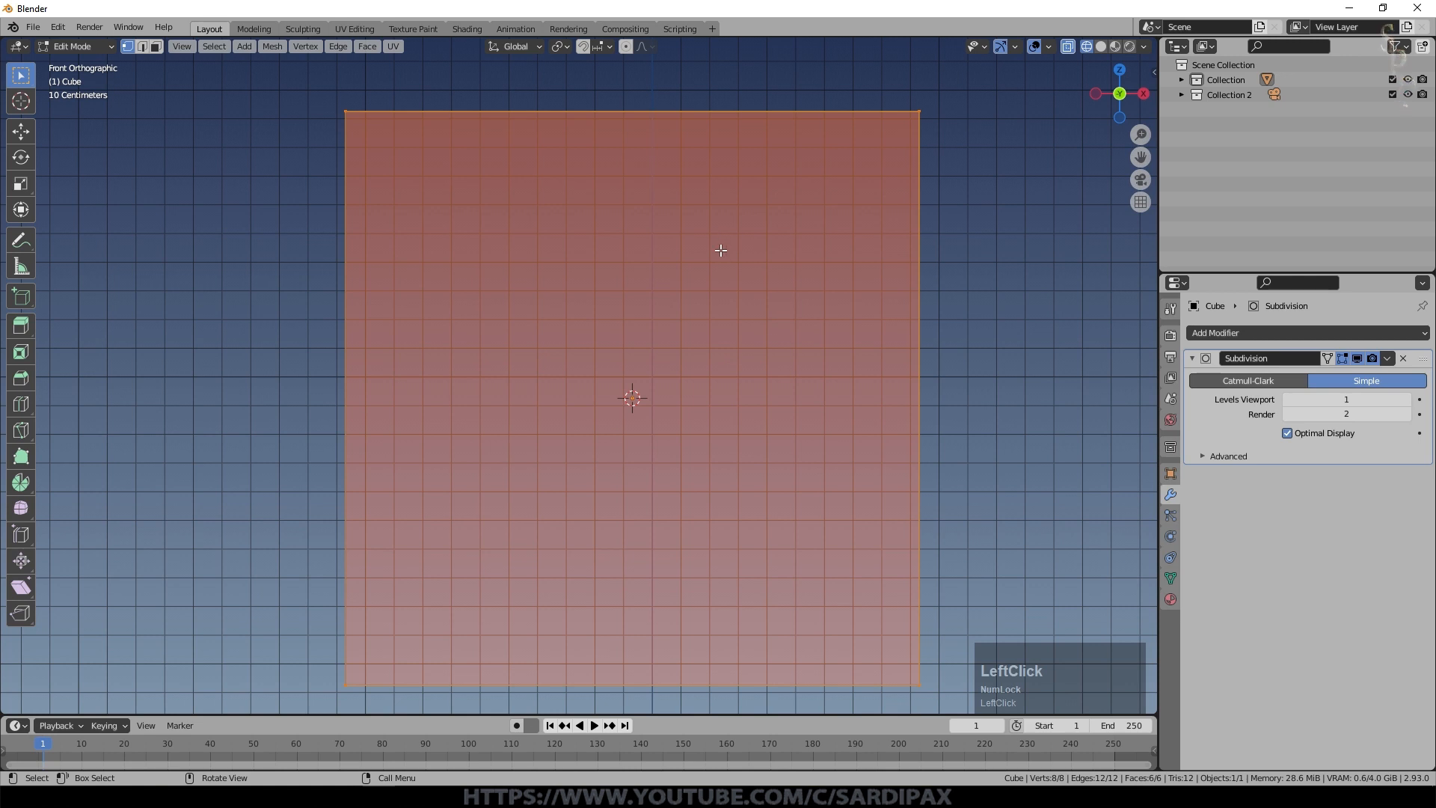
Step: Return to Object Mode and apply the Simple Subdivision modifier to the cube
{"action": "middle_click_drag", "start_coordinate": [720, 249], "coordinate": [734, 279]}
{"action": "scroll", "coordinate": [543, 252], "scroll_direction": "down", "scroll_amount": 3}
{"action": "scroll", "coordinate": [711, 229], "scroll_direction": "up", "scroll_amount": 2}
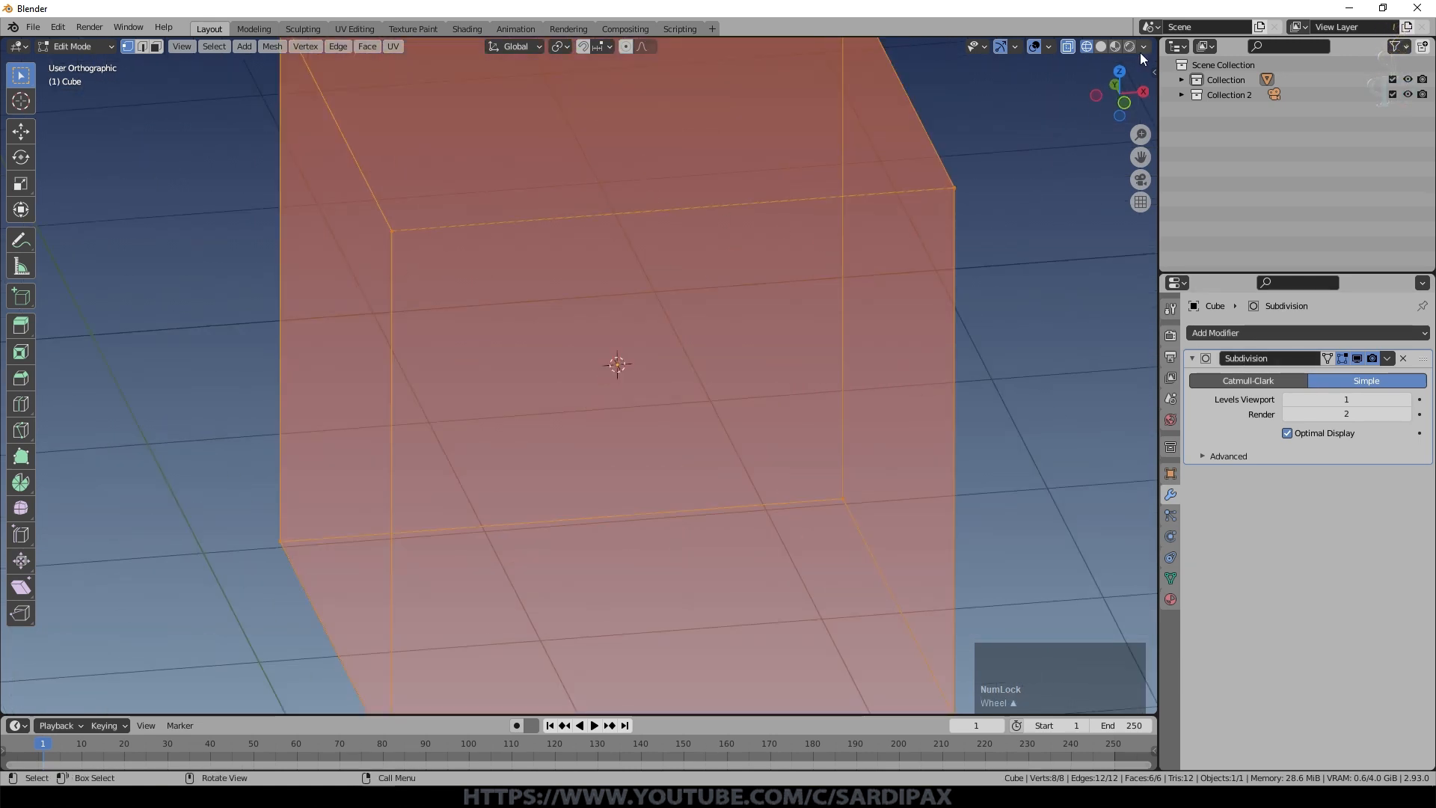
{"action": "key", "text": "Tab"}
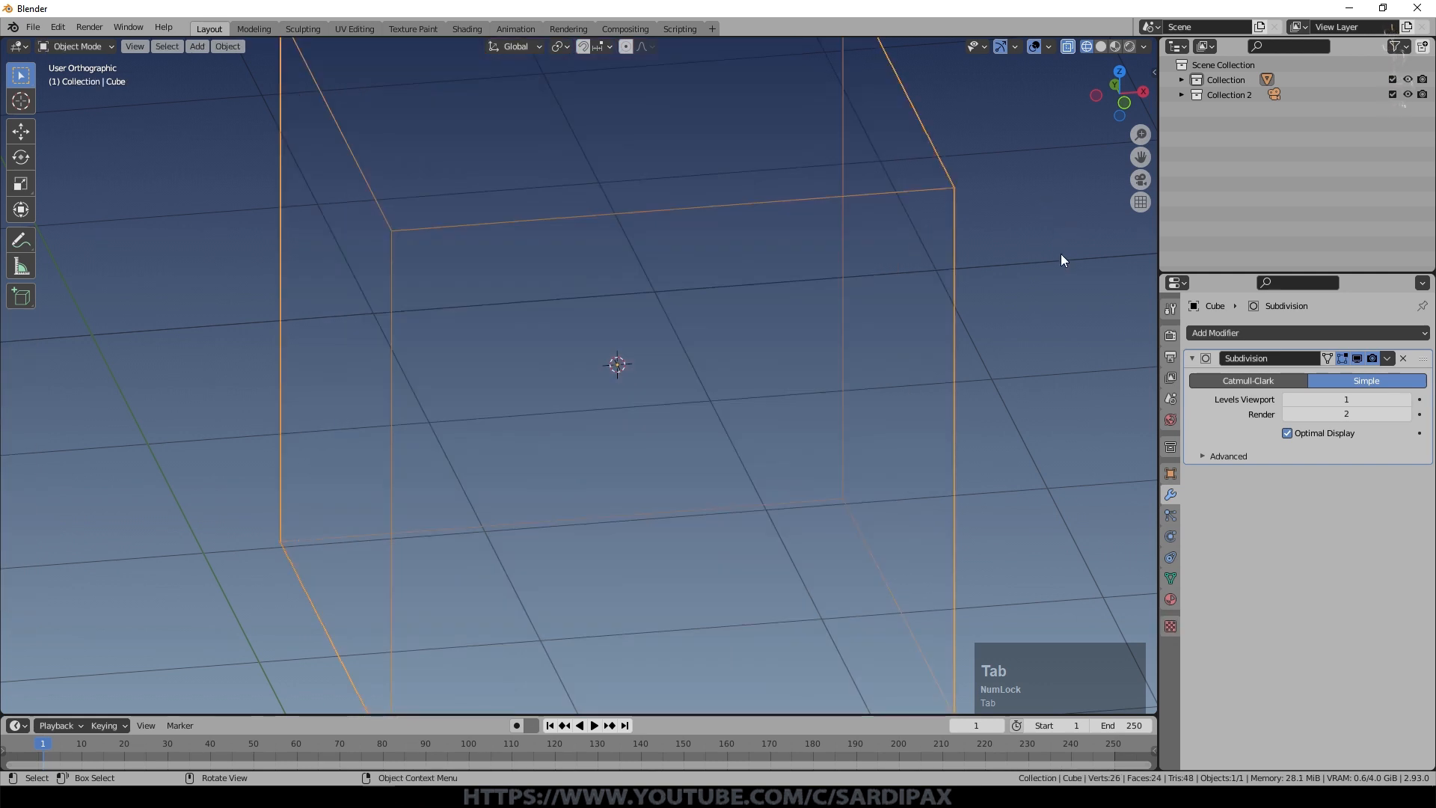
{"action": "left_click", "coordinate": [1387, 358]}
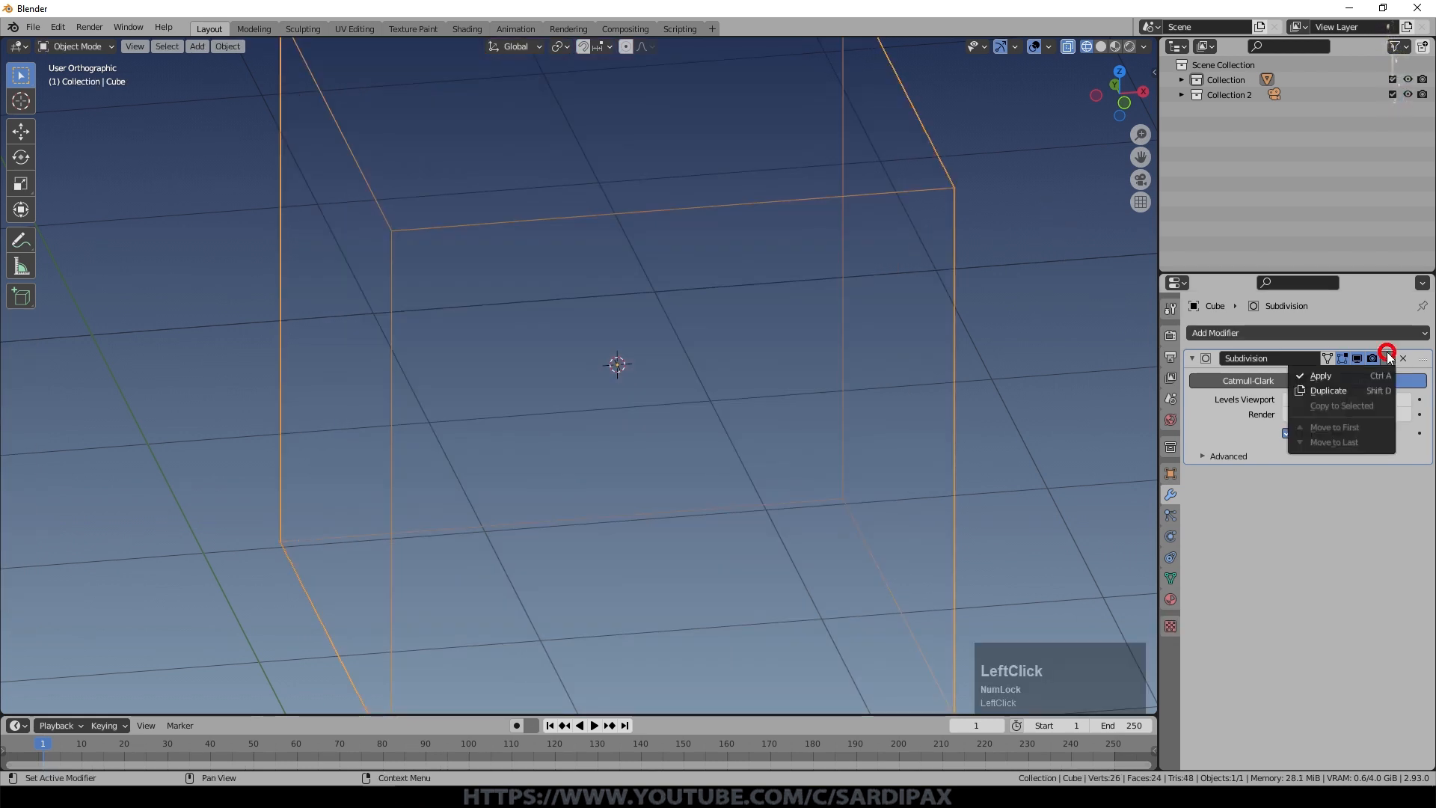
{"action": "left_click", "coordinate": [1361, 371]}
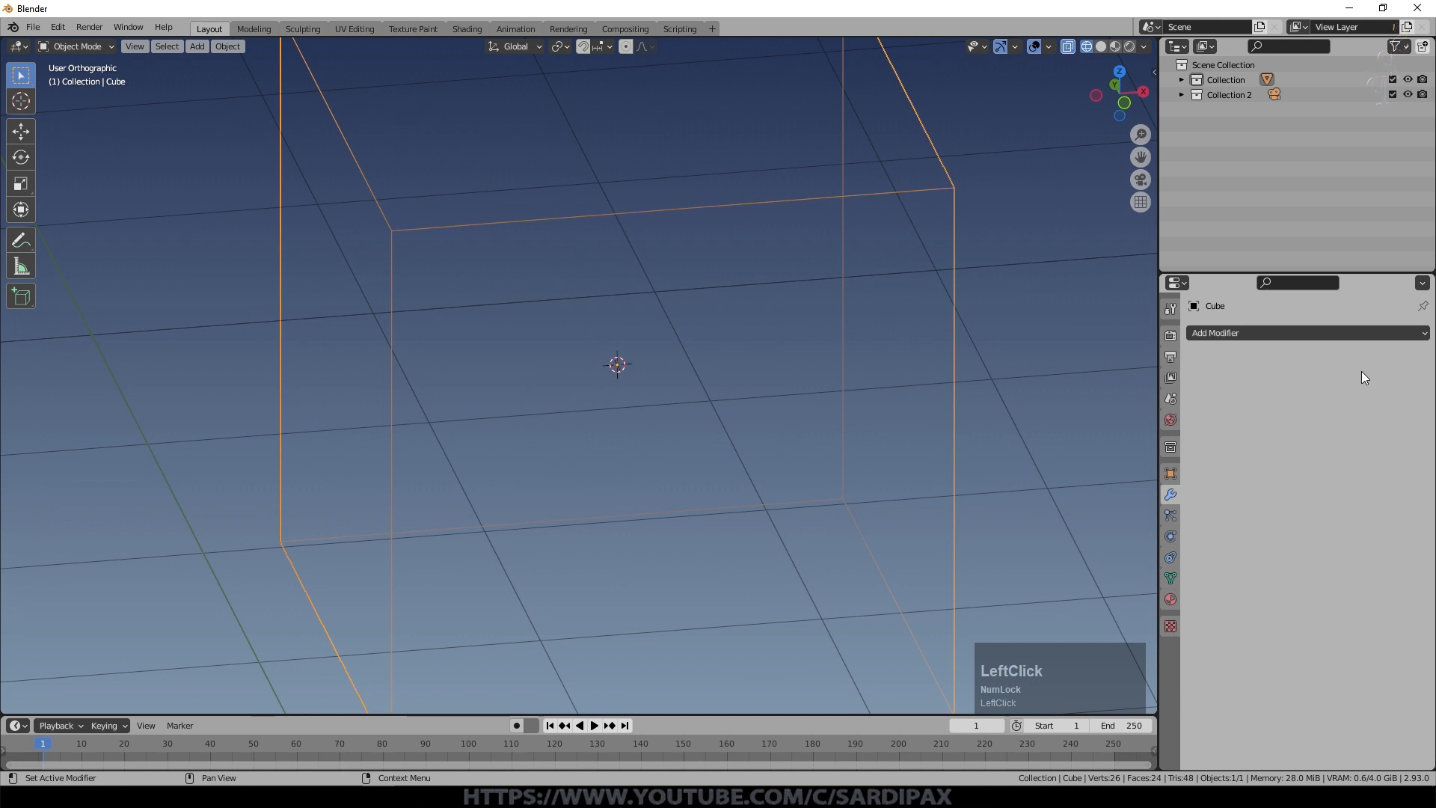
{"action": "scroll", "coordinate": [919, 242], "scroll_direction": "down", "scroll_amount": 3}
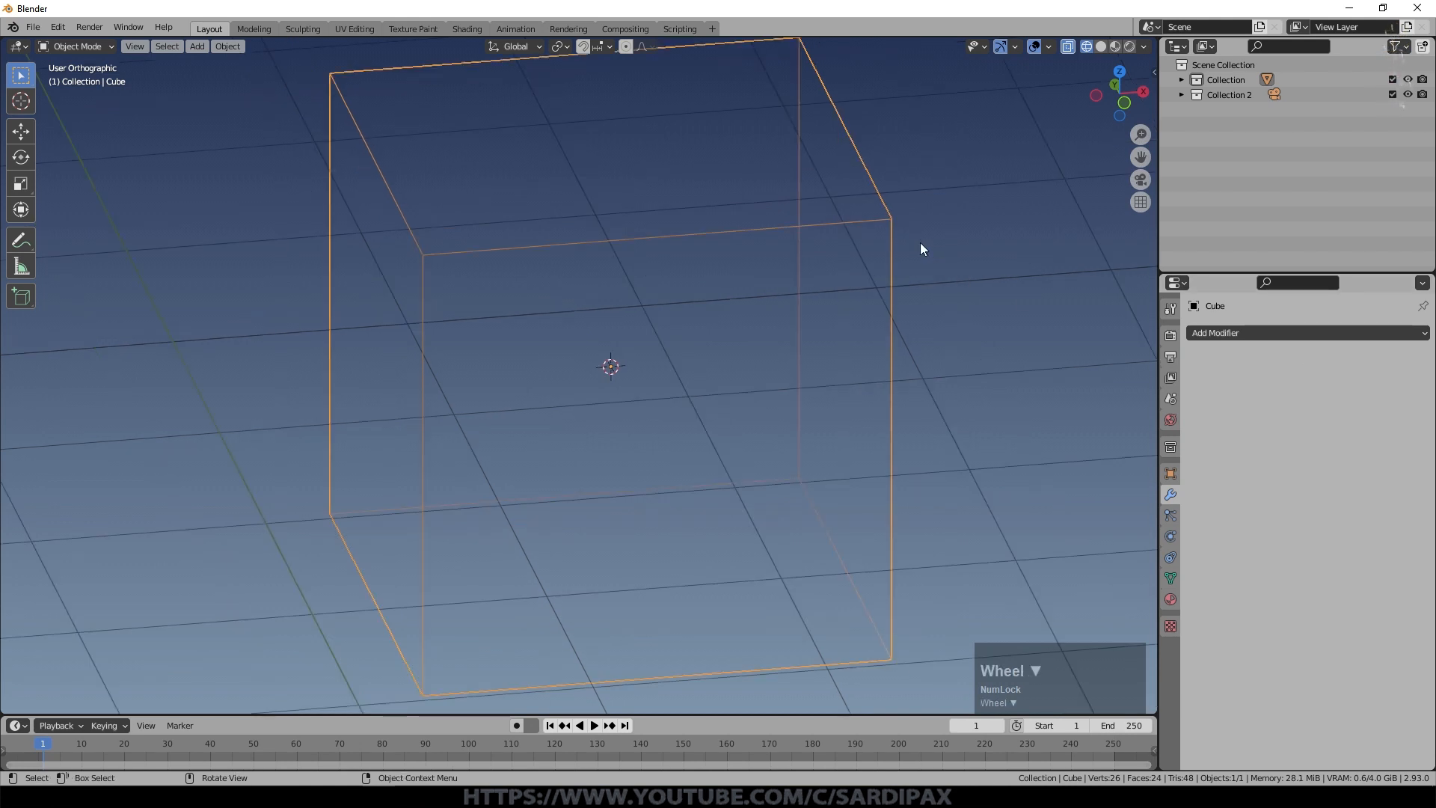
Step: Examine the subdivided cube's vertices, edges and faces in Edit Mode from the front and at angles
{"action": "key", "text": "Tab"}
{"action": "middle_click_drag", "start_coordinate": [821, 300], "coordinate": [807, 260]}
{"action": "key", "text": "KP_1"}
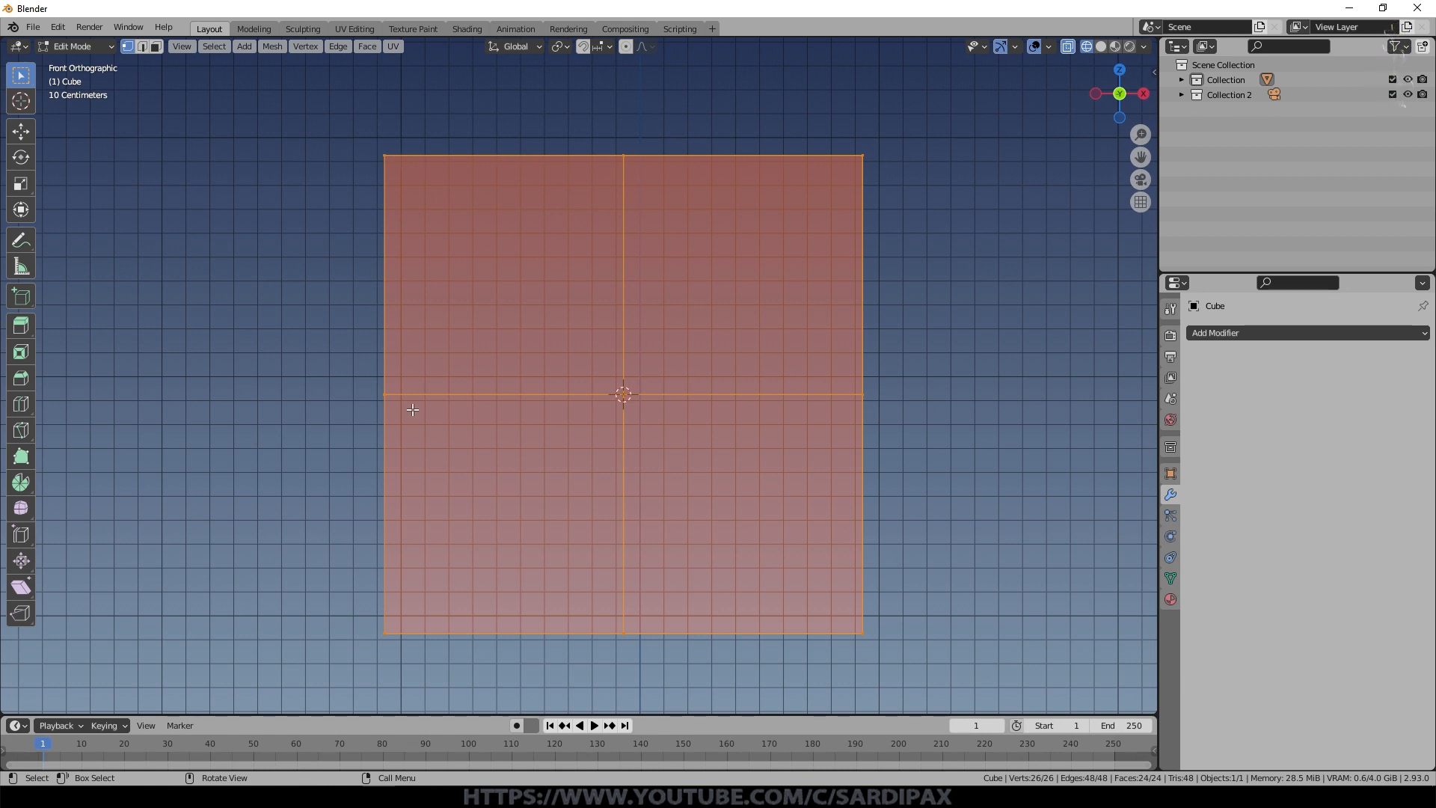
{"action": "middle_click_drag", "start_coordinate": [743, 356], "coordinate": [649, 433]}
{"action": "key", "text": "KP_1"}
{"action": "middle_click_drag", "start_coordinate": [530, 364], "coordinate": [667, 231]}
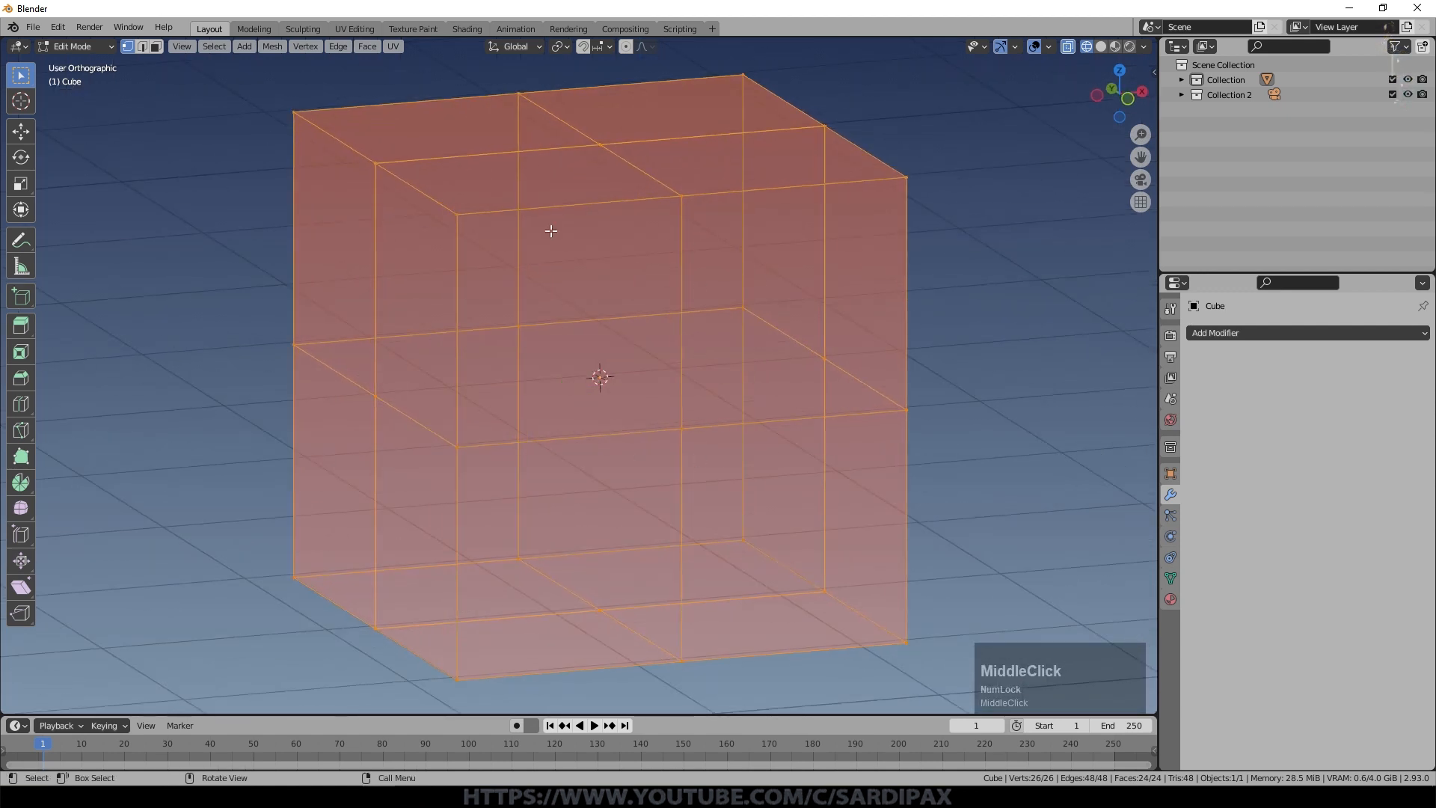
{"action": "middle_click_drag", "start_coordinate": [440, 352], "coordinate": [497, 349]}
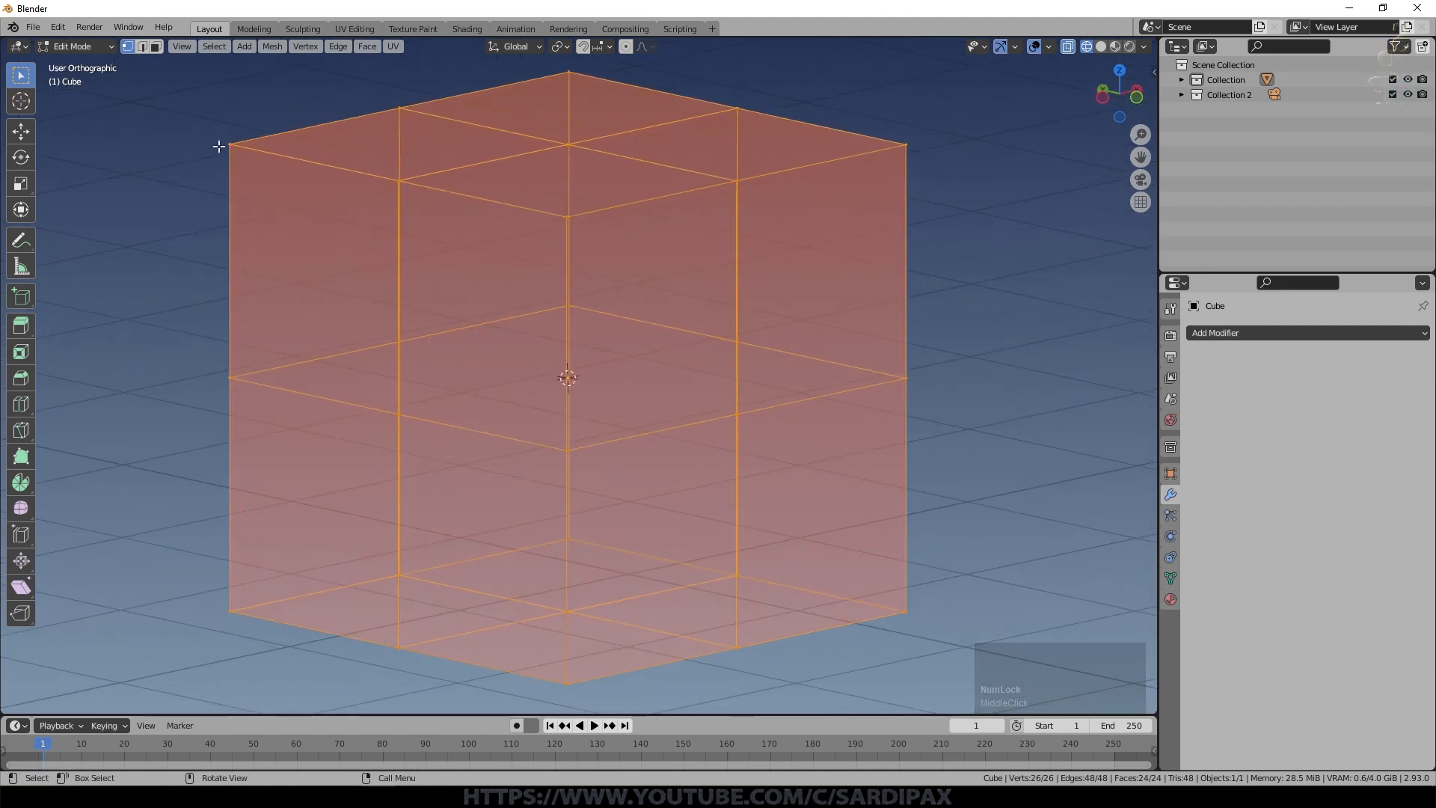
{"action": "left_click", "coordinate": [144, 45]}
{"action": "left_click", "coordinate": [154, 47]}
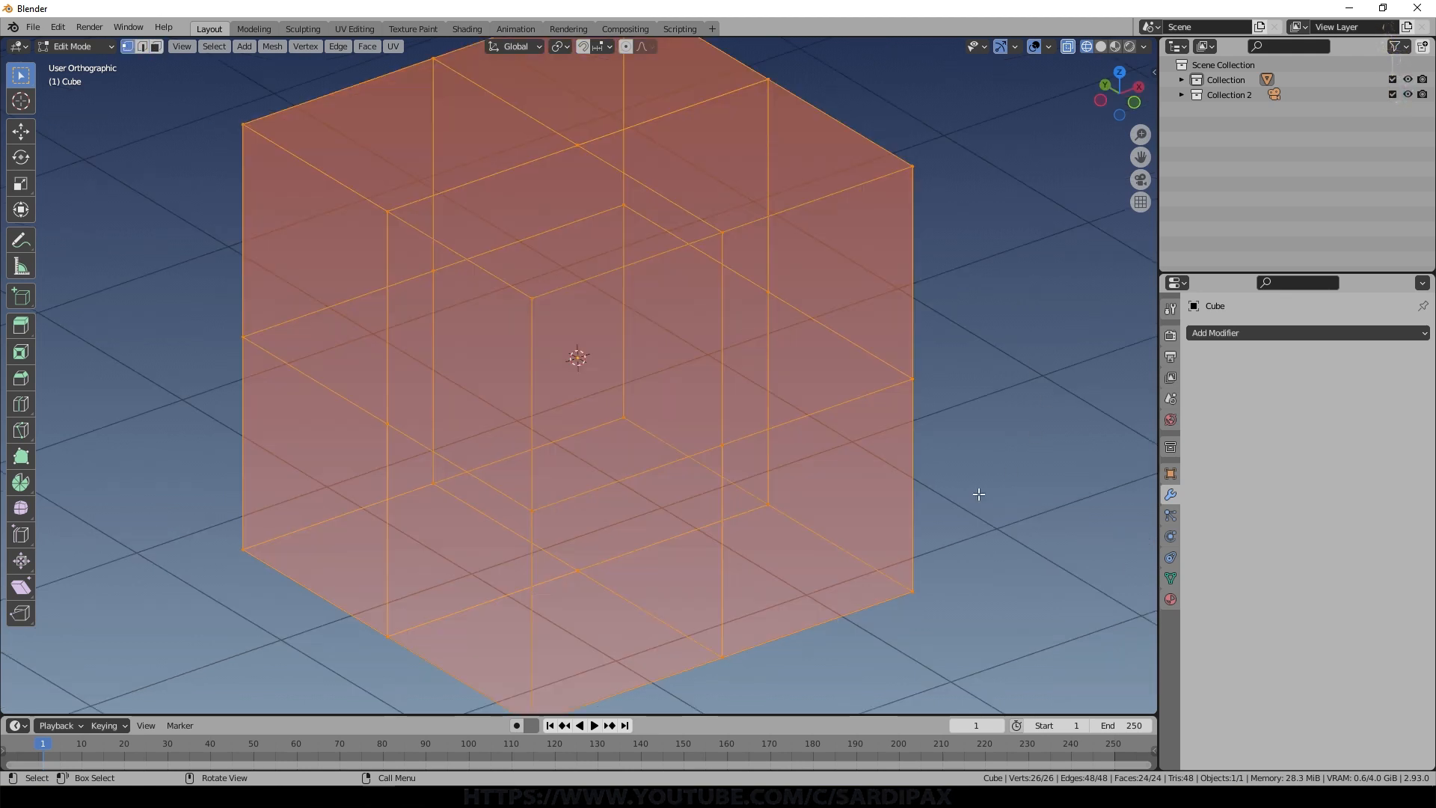
Step: Undo the selection and the applied modifier to restore the cube's Subdivision modifier
{"action": "scroll", "coordinate": [982, 457], "scroll_direction": "down", "scroll_amount": 2}
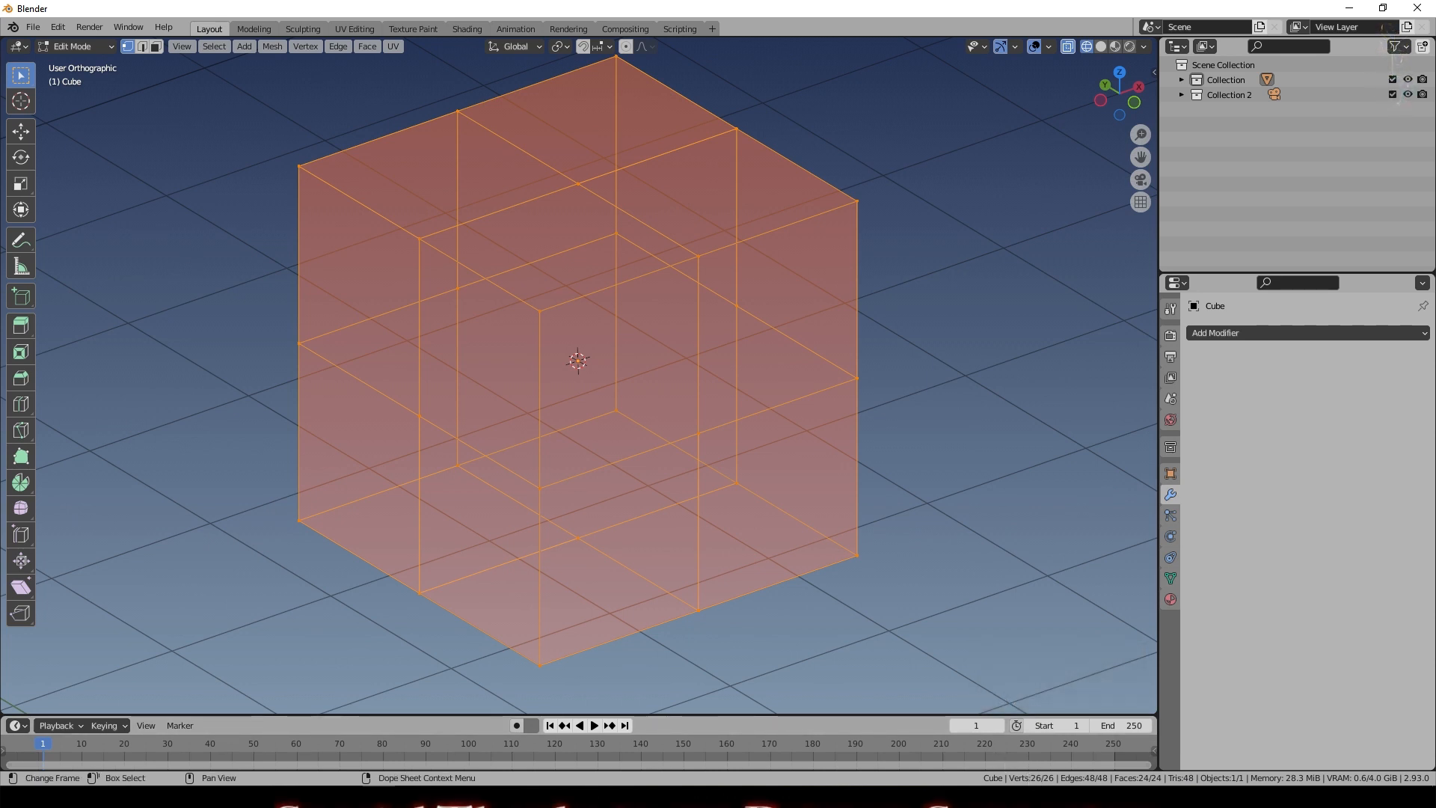
{"action": "key", "text": "ctrl"}
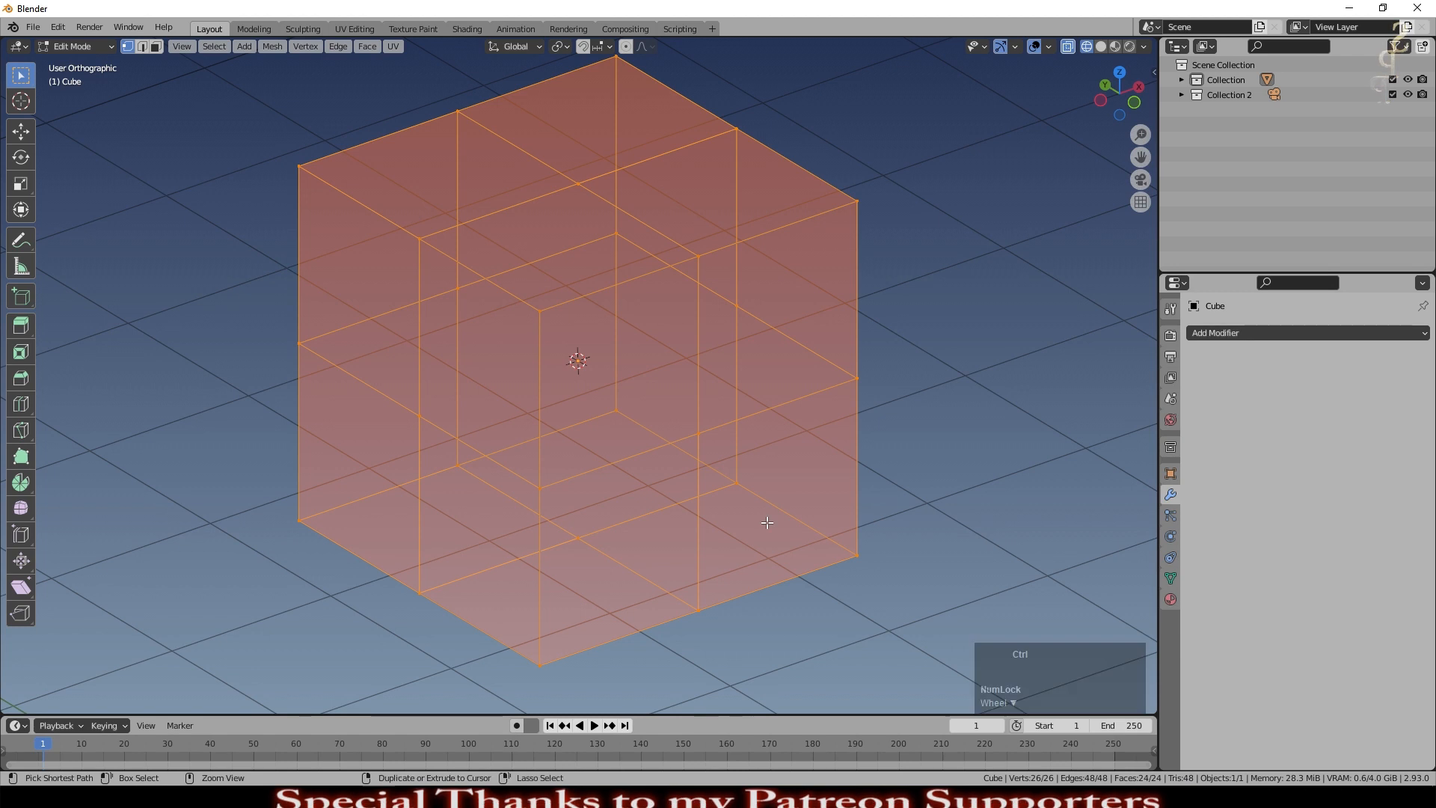
{"action": "key", "text": "ctrl+z"}
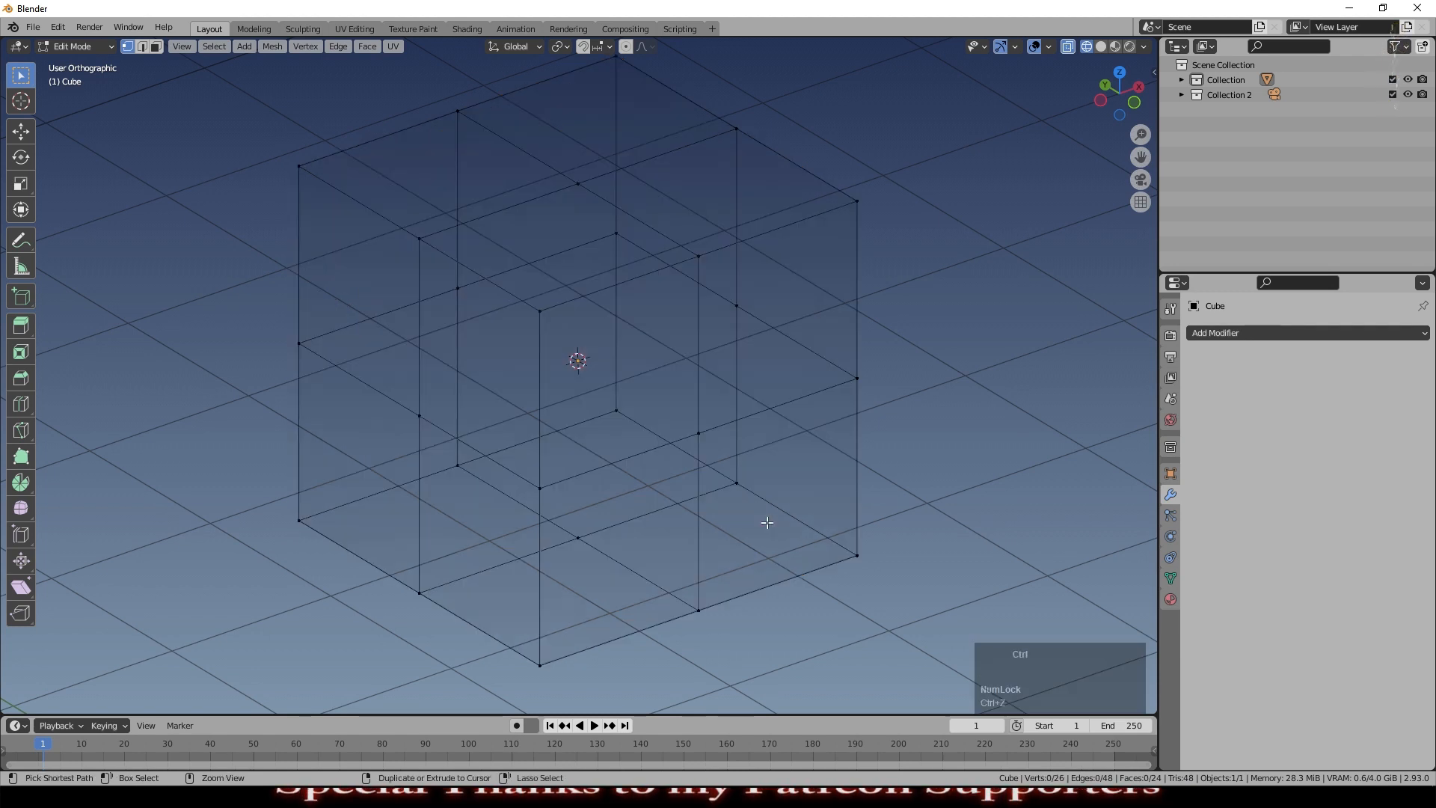
{"action": "key", "text": "ctrl+z"}
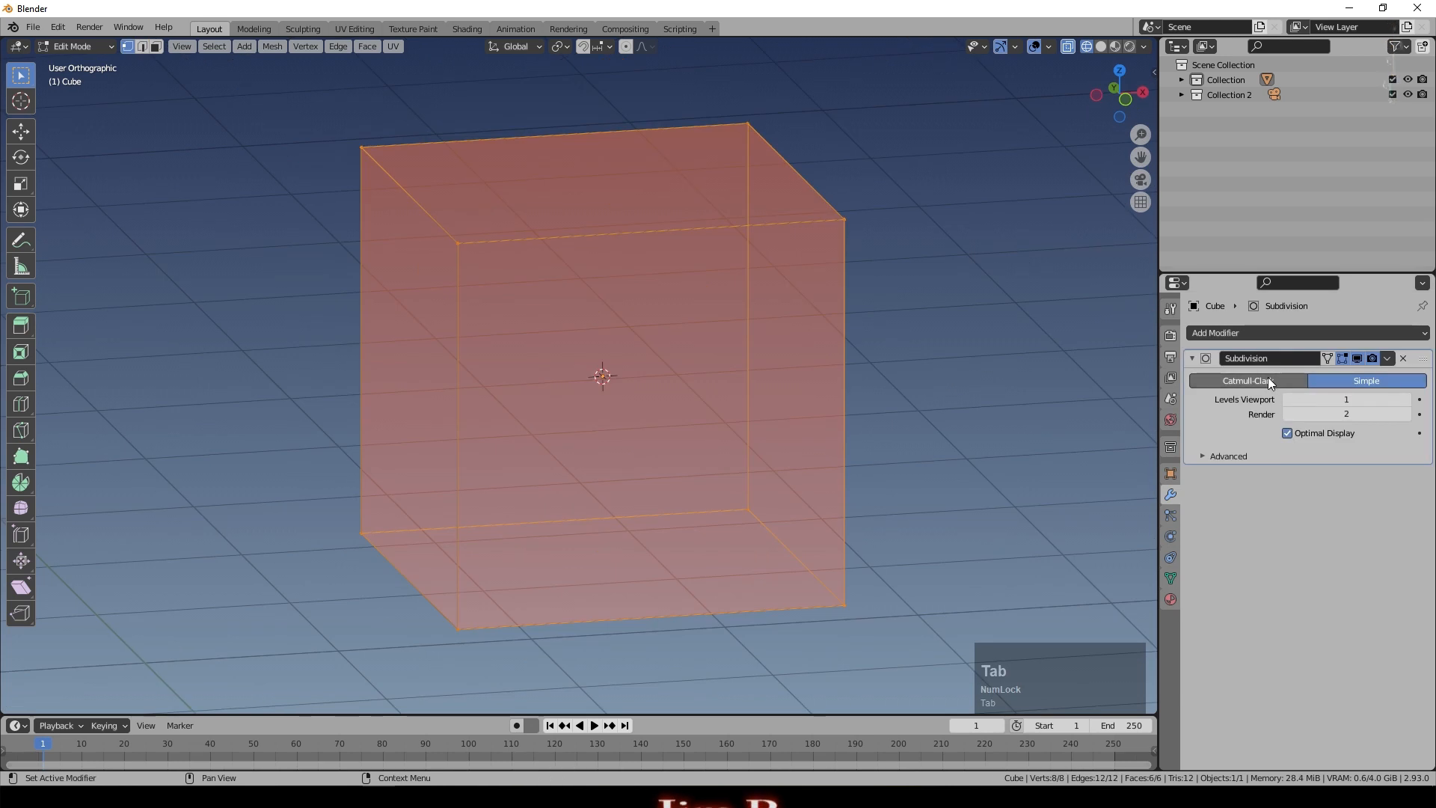
Step: Set the modifier's subdivision type to Catmull-Clark and display the cube in solid shading in Object Mode
{"action": "left_click", "coordinate": [1267, 377]}
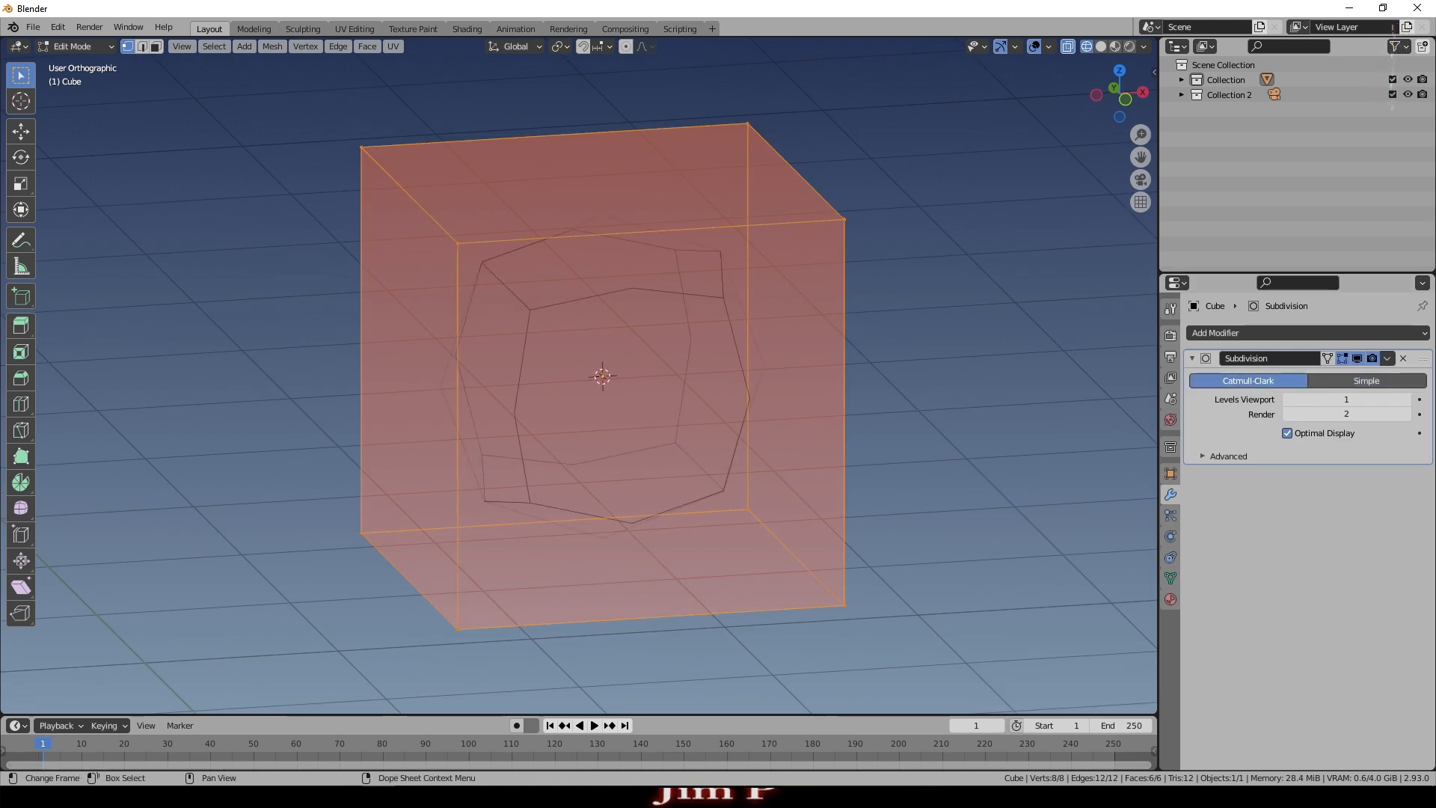
{"action": "key", "text": "Tab"}
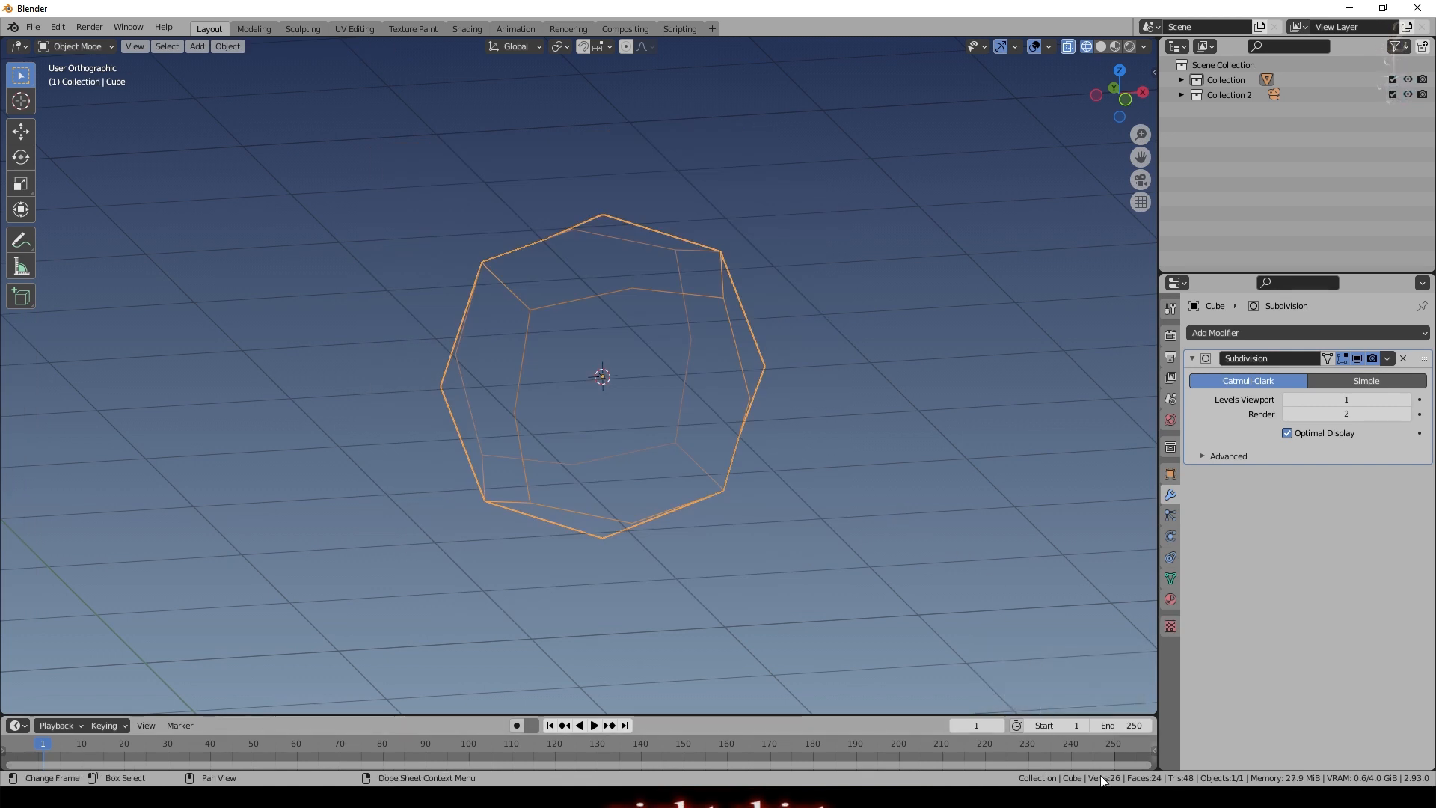
{"action": "key", "text": "Tab"}
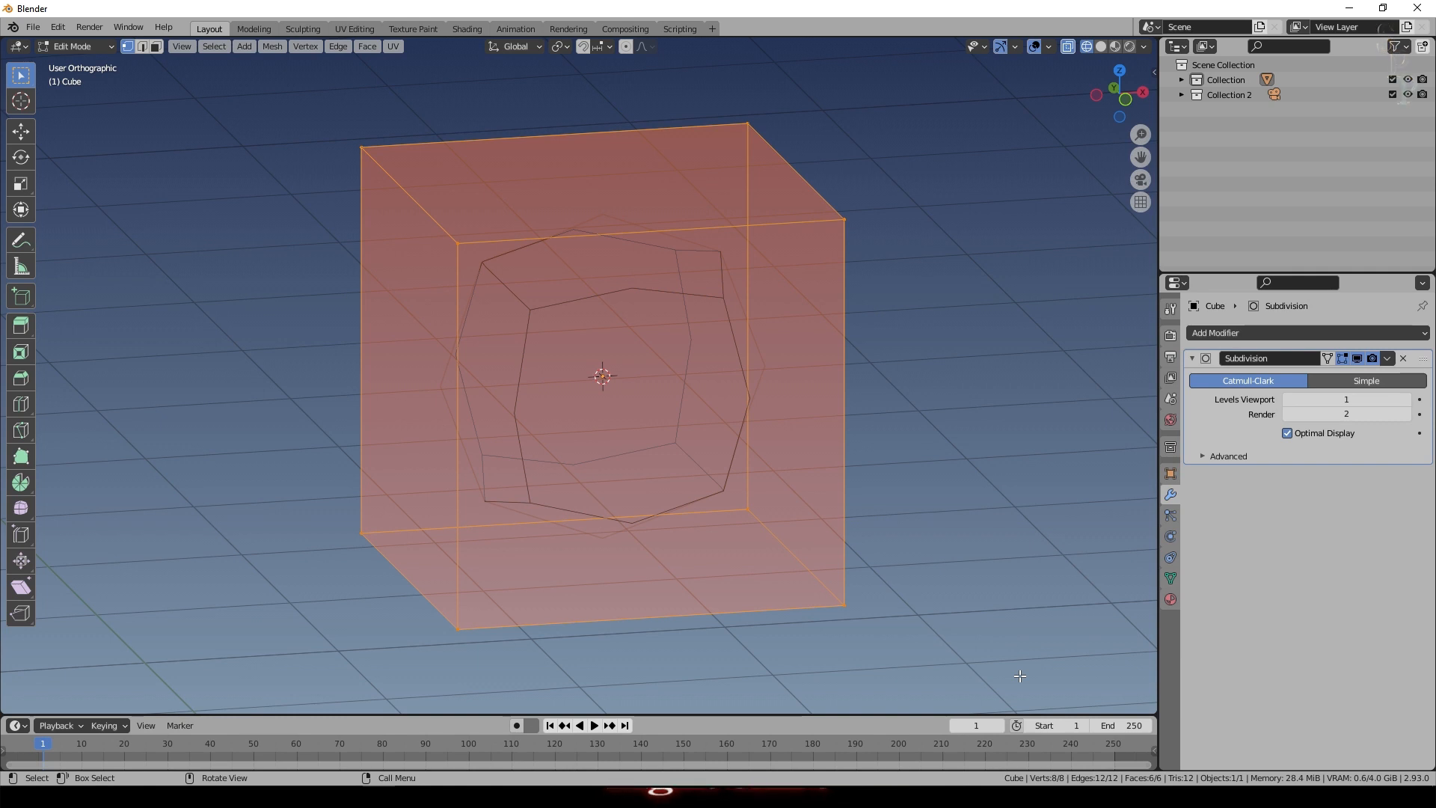
{"action": "key", "text": "Tab"}
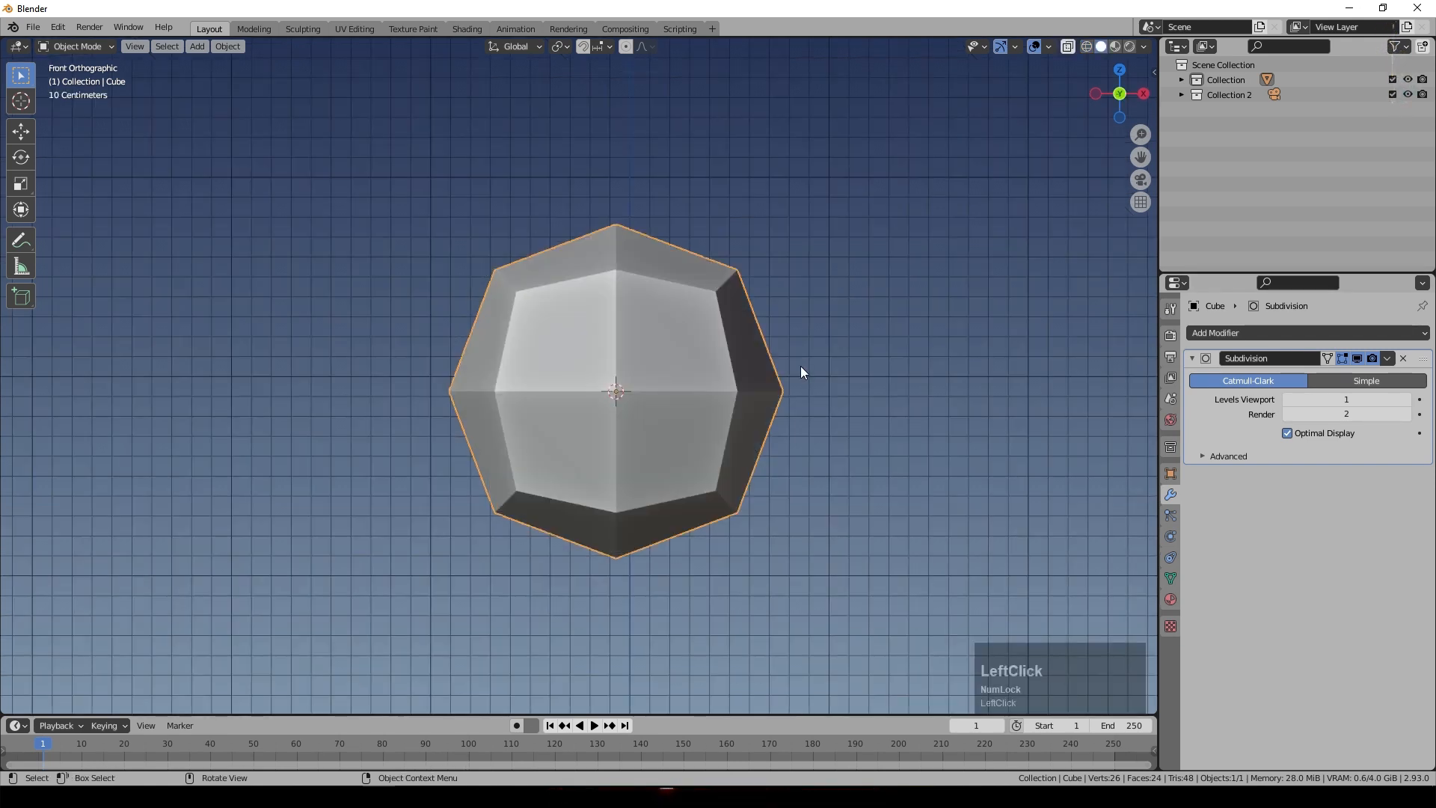
{"action": "middle_click_drag", "start_coordinate": [800, 366], "coordinate": [554, 275]}
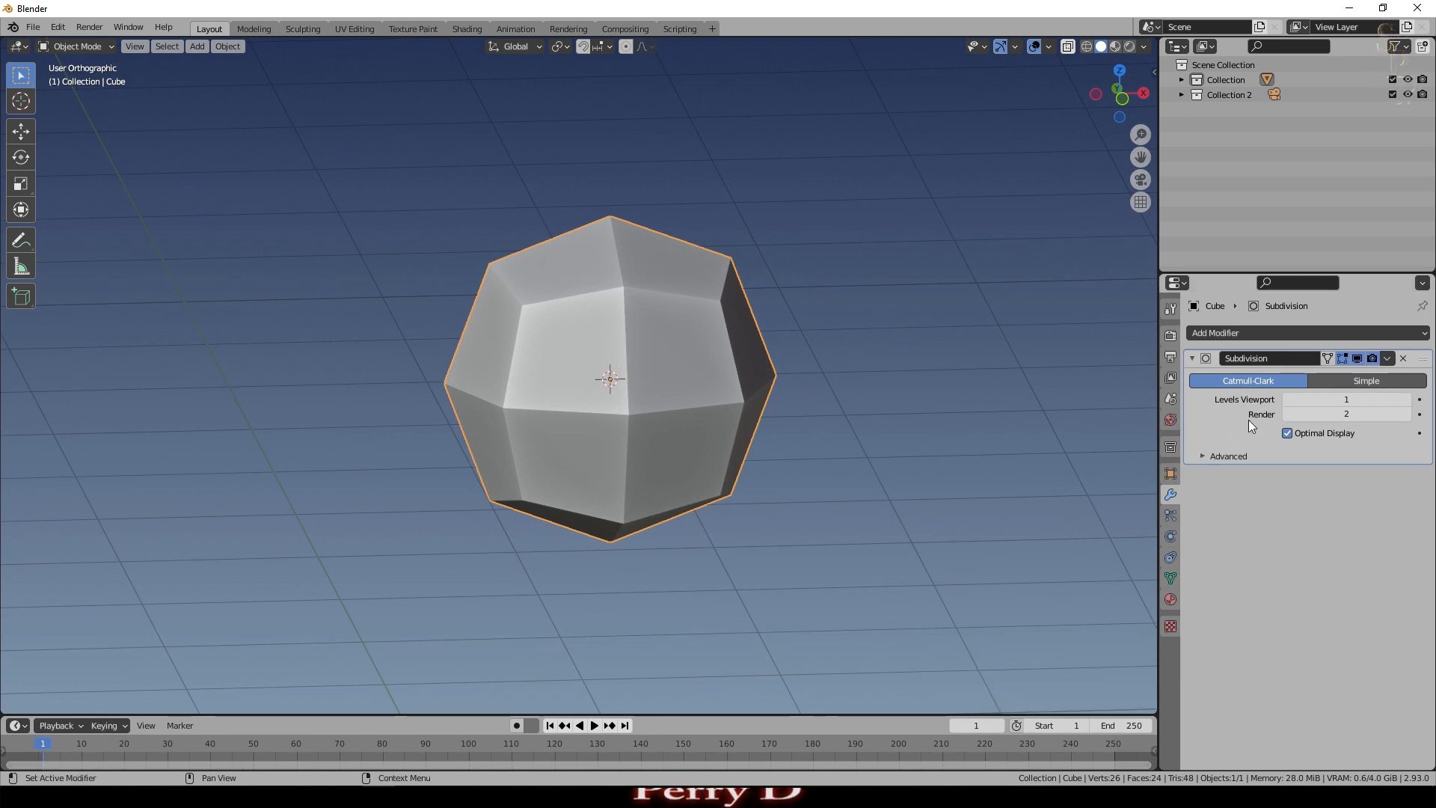
Step: Compare the Simple type with Catmull-Clark on the cube and examine the Catmull-Clark shape from the front and at angles
{"action": "left_click", "coordinate": [1356, 381]}
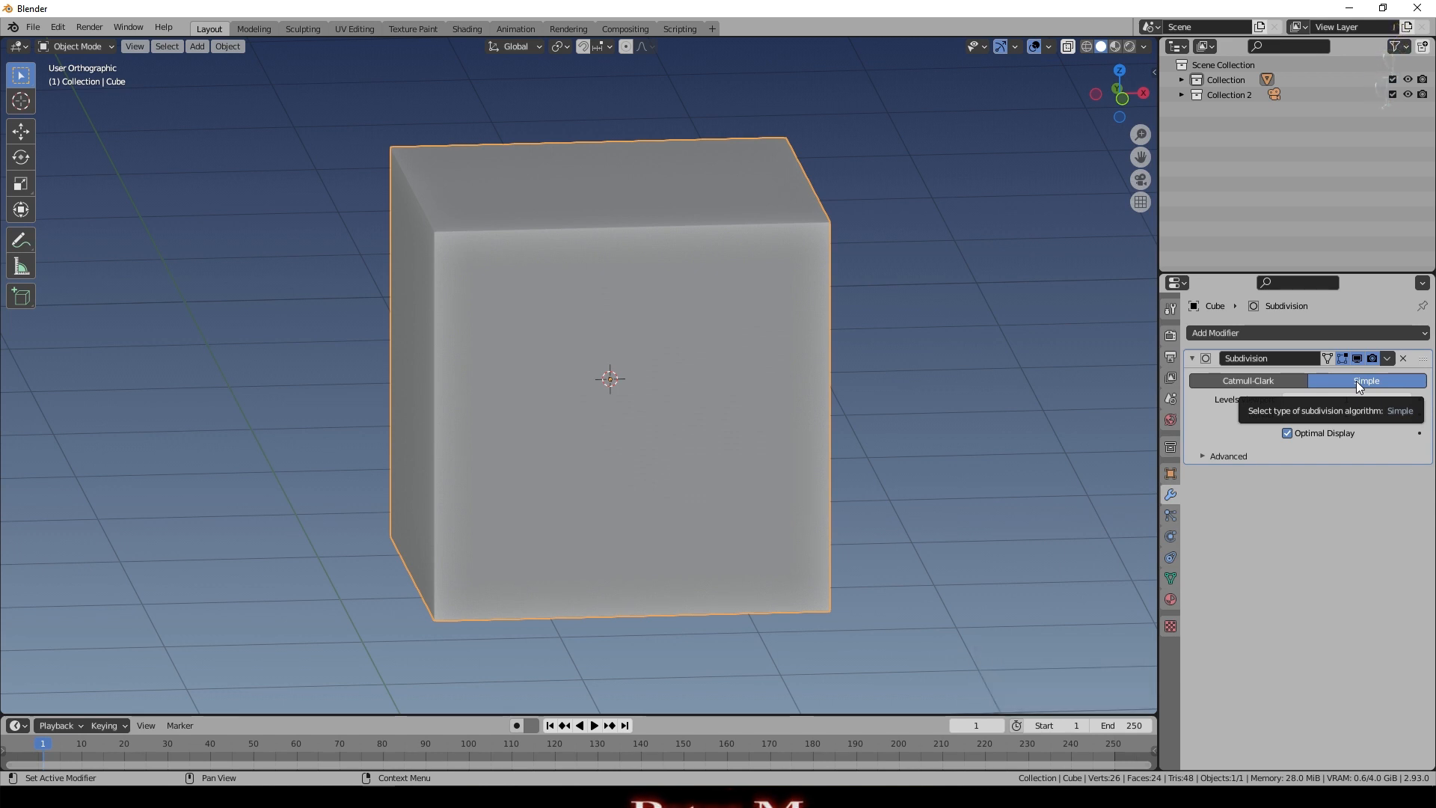
{"action": "left_click", "coordinate": [1271, 380]}
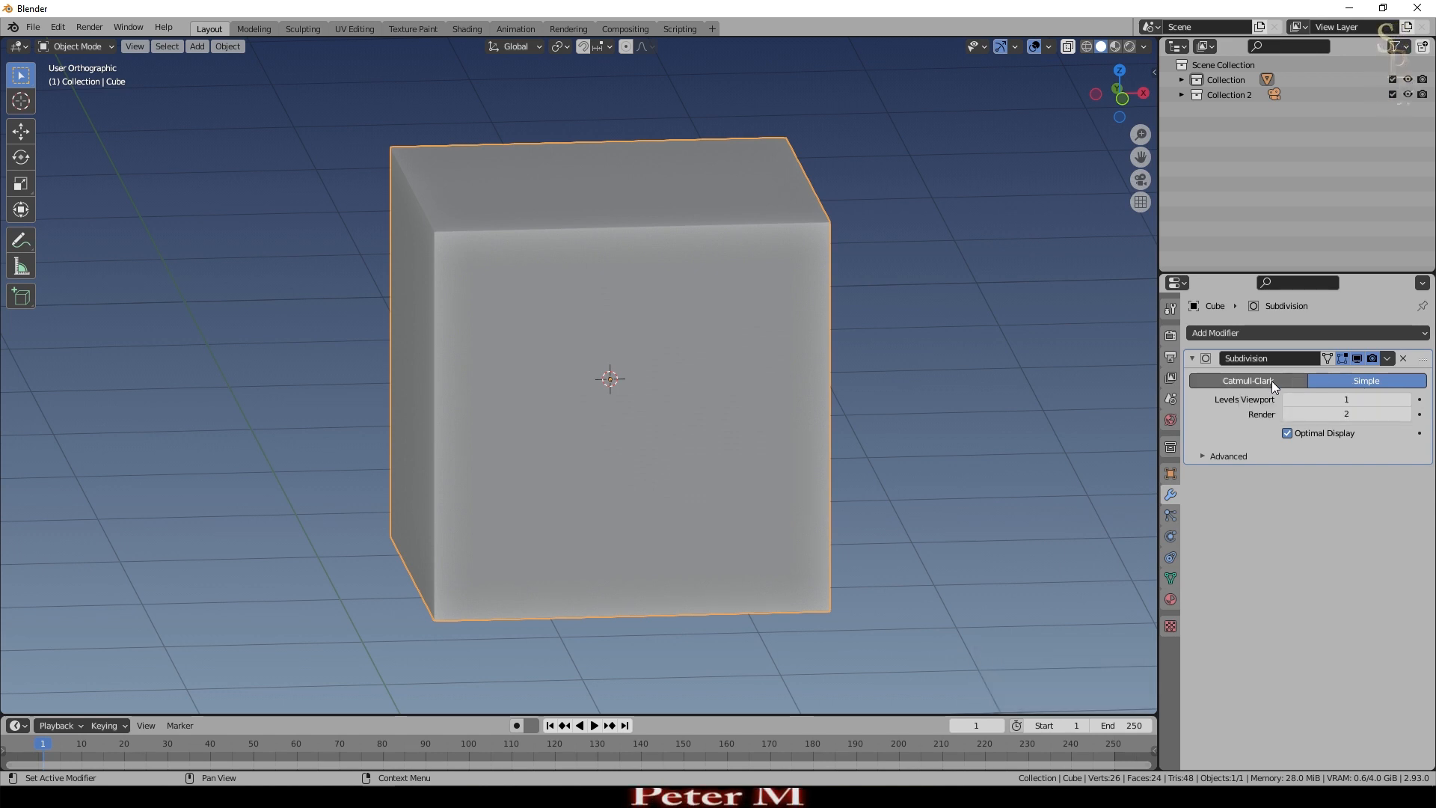
{"action": "middle_click_drag", "start_coordinate": [659, 426], "coordinate": [676, 420]}
{"action": "key", "text": "KP_1"}
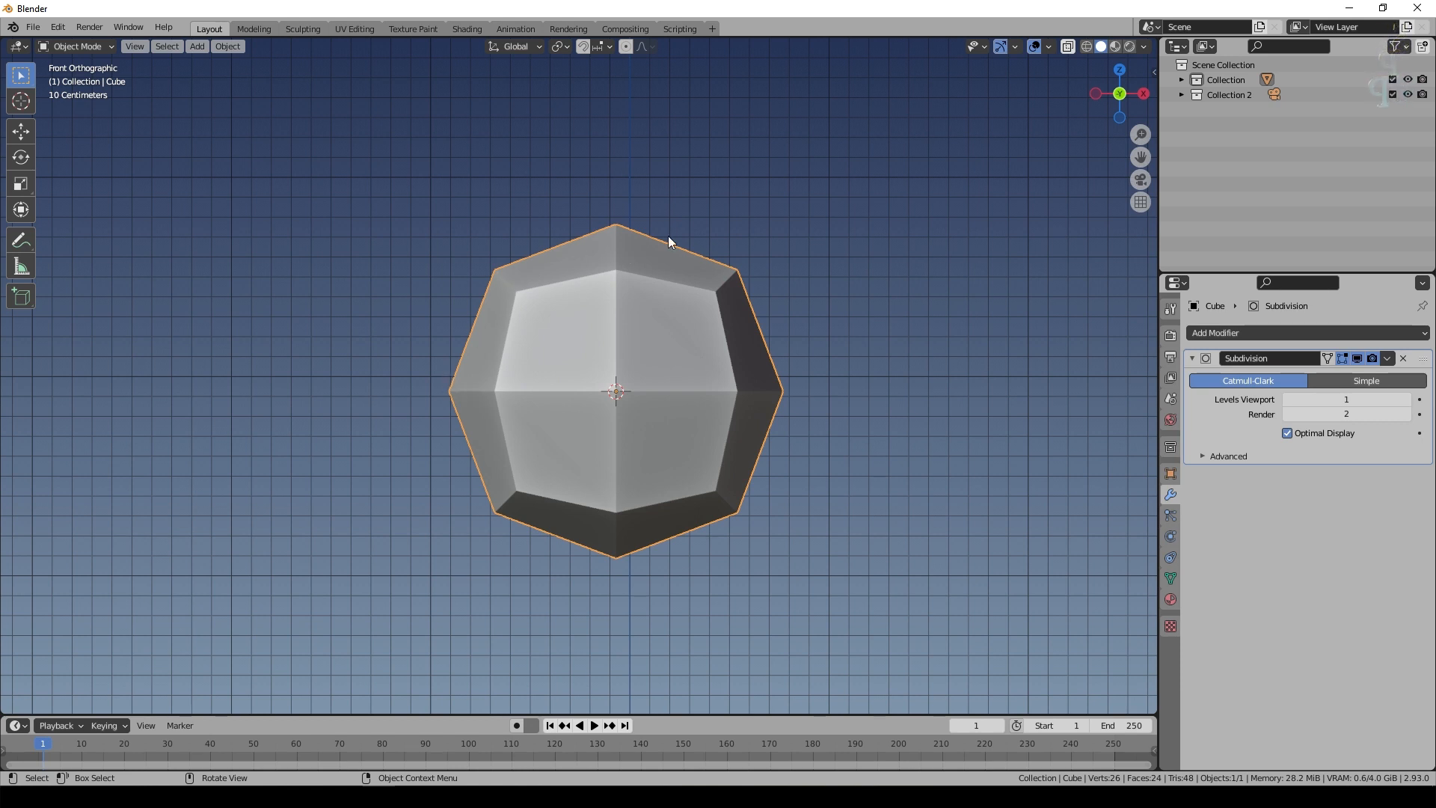
{"action": "middle_click_drag", "start_coordinate": [677, 329], "coordinate": [700, 409]}
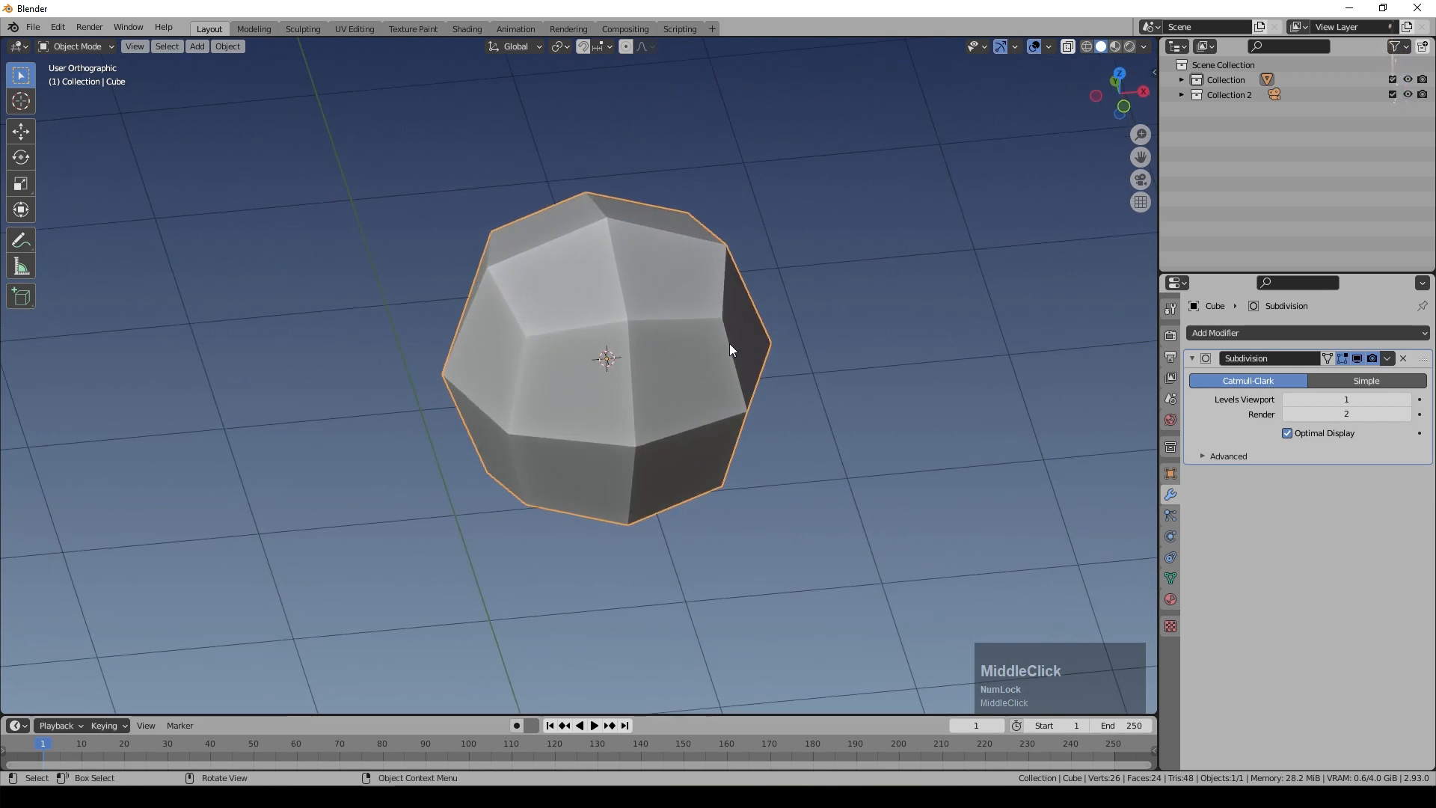
{"action": "key", "text": "KP_1"}
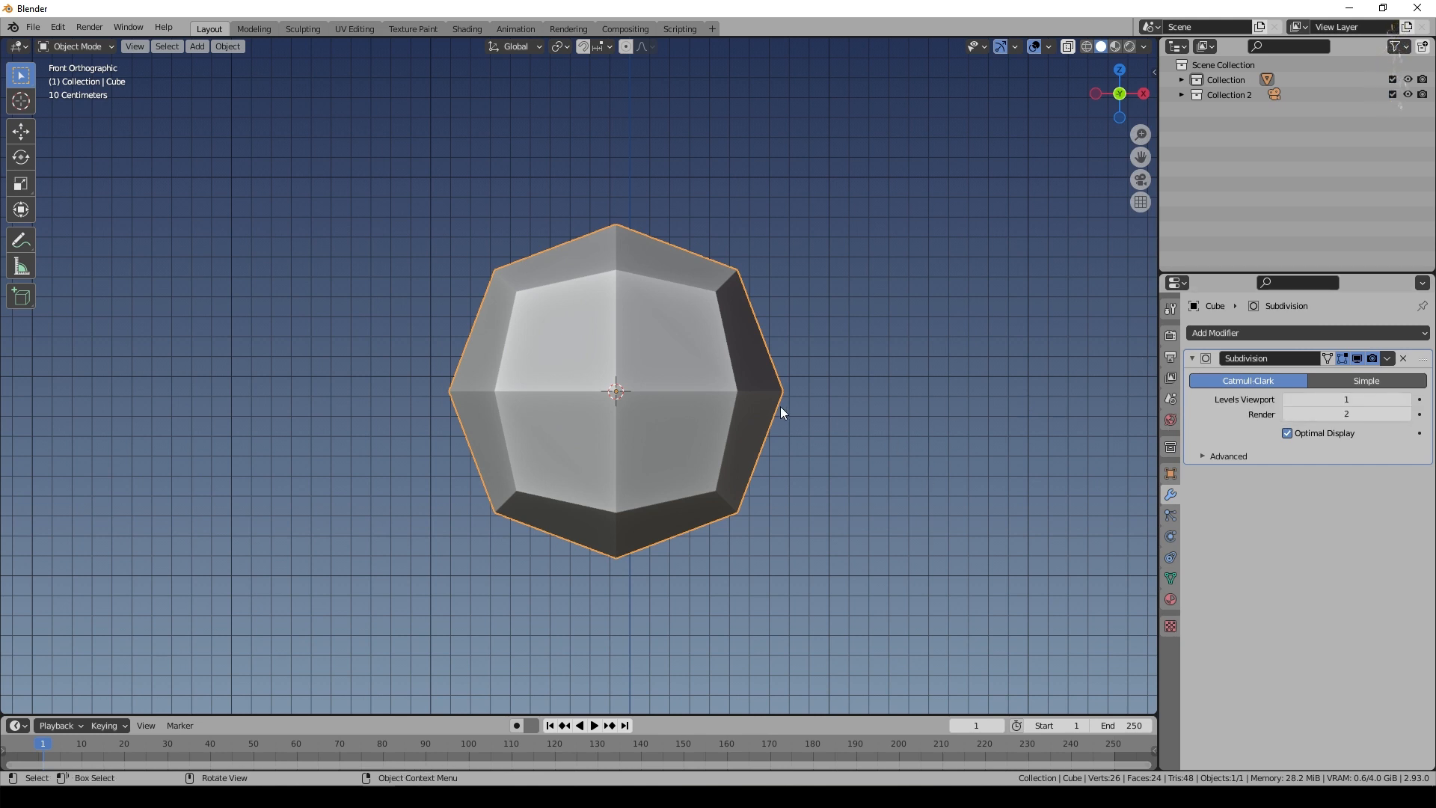
{"action": "middle_click_drag", "start_coordinate": [785, 410], "coordinate": [811, 432]}
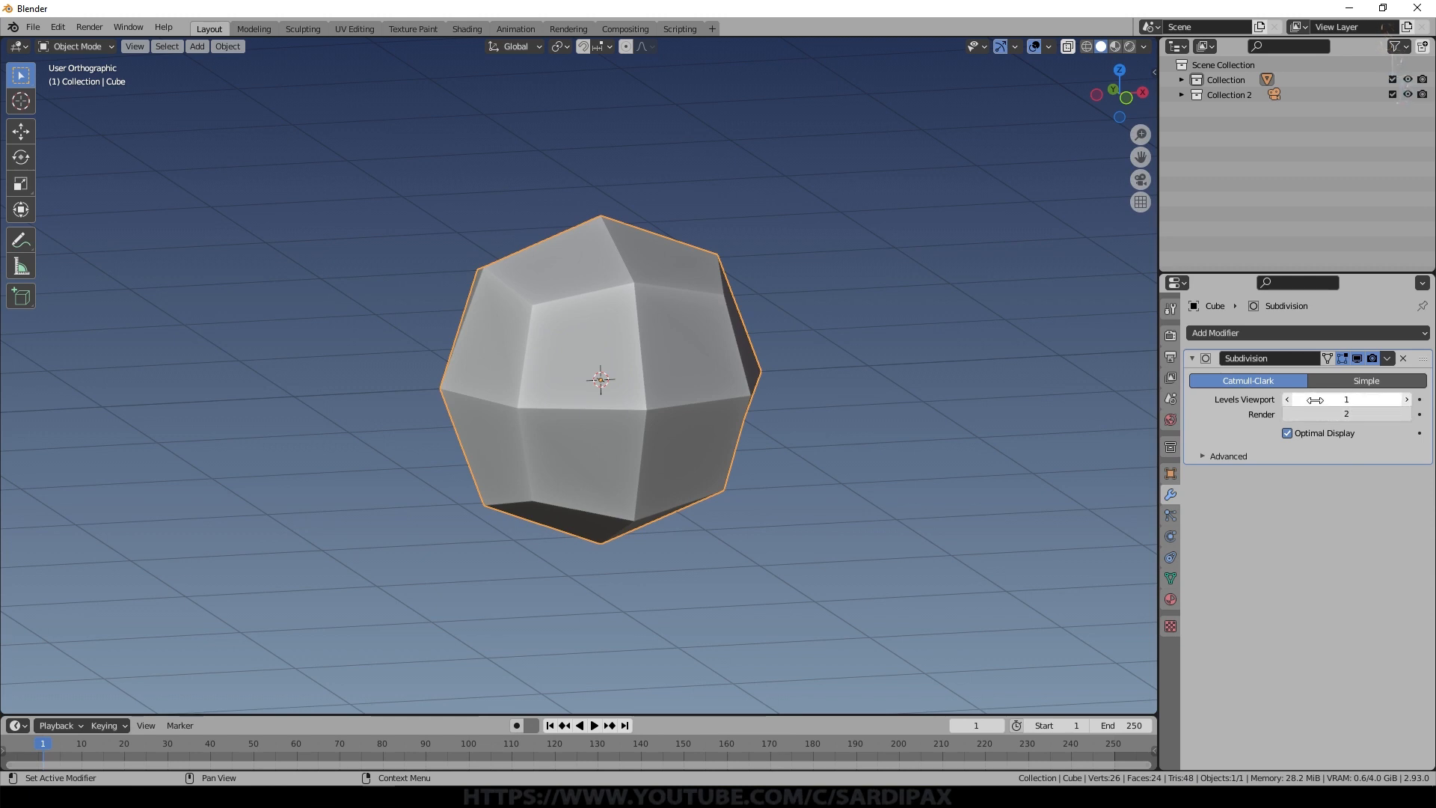
{"action": "mouse_move", "coordinate": [759, 440]}
{"action": "middle_mouse_down"}
{"action": "mouse_move", "coordinate": [814, 484]}
{"action": "mouse_move", "coordinate": [750, 458]}
{"action": "middle_mouse_up"}
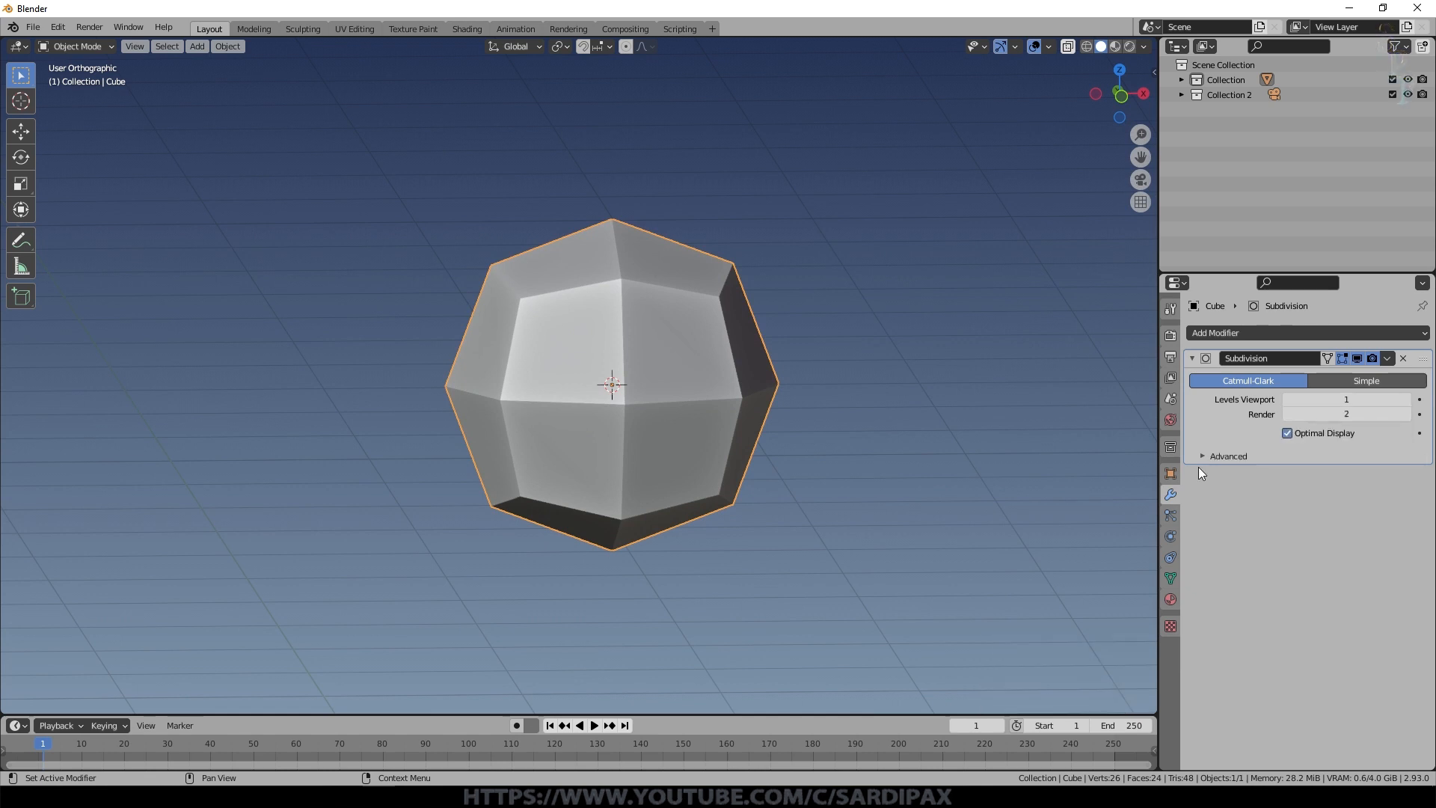
Step: Add a Sun light, raise it above the cube to about 5.54 m and tilt it about 38.9° around Y
{"action": "key", "text": "shift+a"}
{"action": "mouse_move", "coordinate": [839, 507]}
{"action": "left_click", "coordinate": [927, 528]}
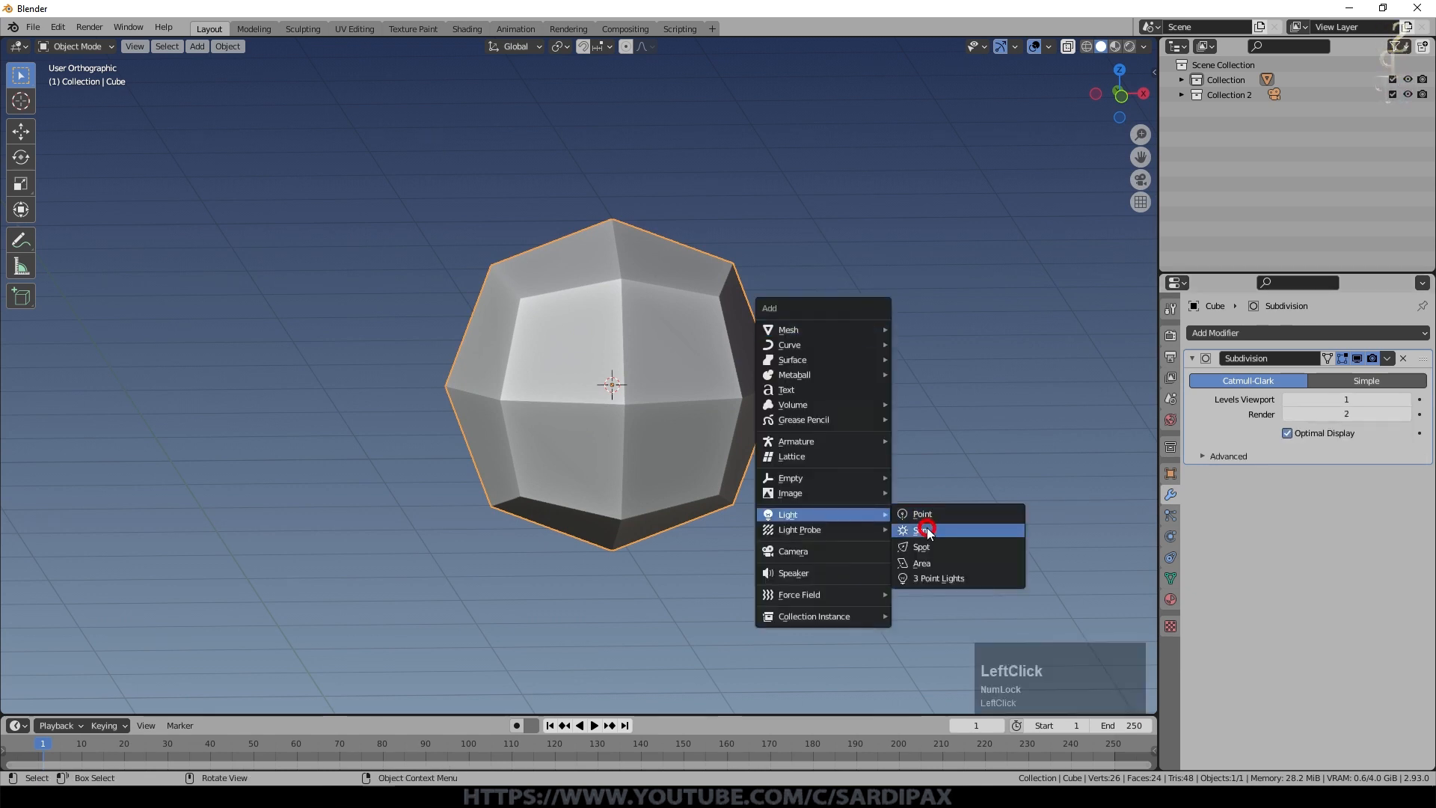
Step: Switch the viewport to rendered shading and set the world colour to black
{"action": "left_click", "coordinate": [1129, 45]}
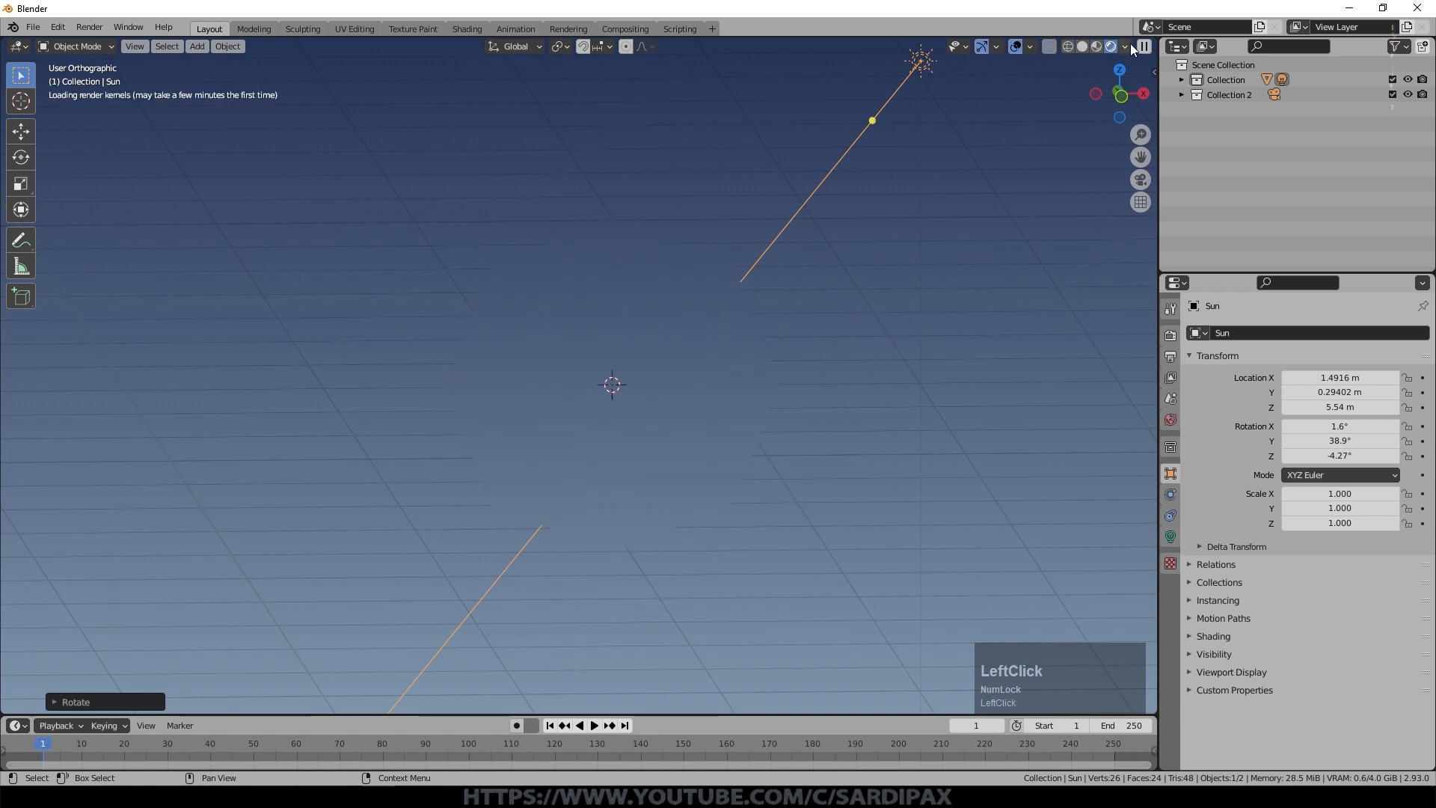
{"action": "left_click", "coordinate": [1171, 419]}
{"action": "left_click", "coordinate": [1346, 414]}
{"action": "left_click_drag", "start_coordinate": [1416, 224], "coordinate": [1416, 299]}
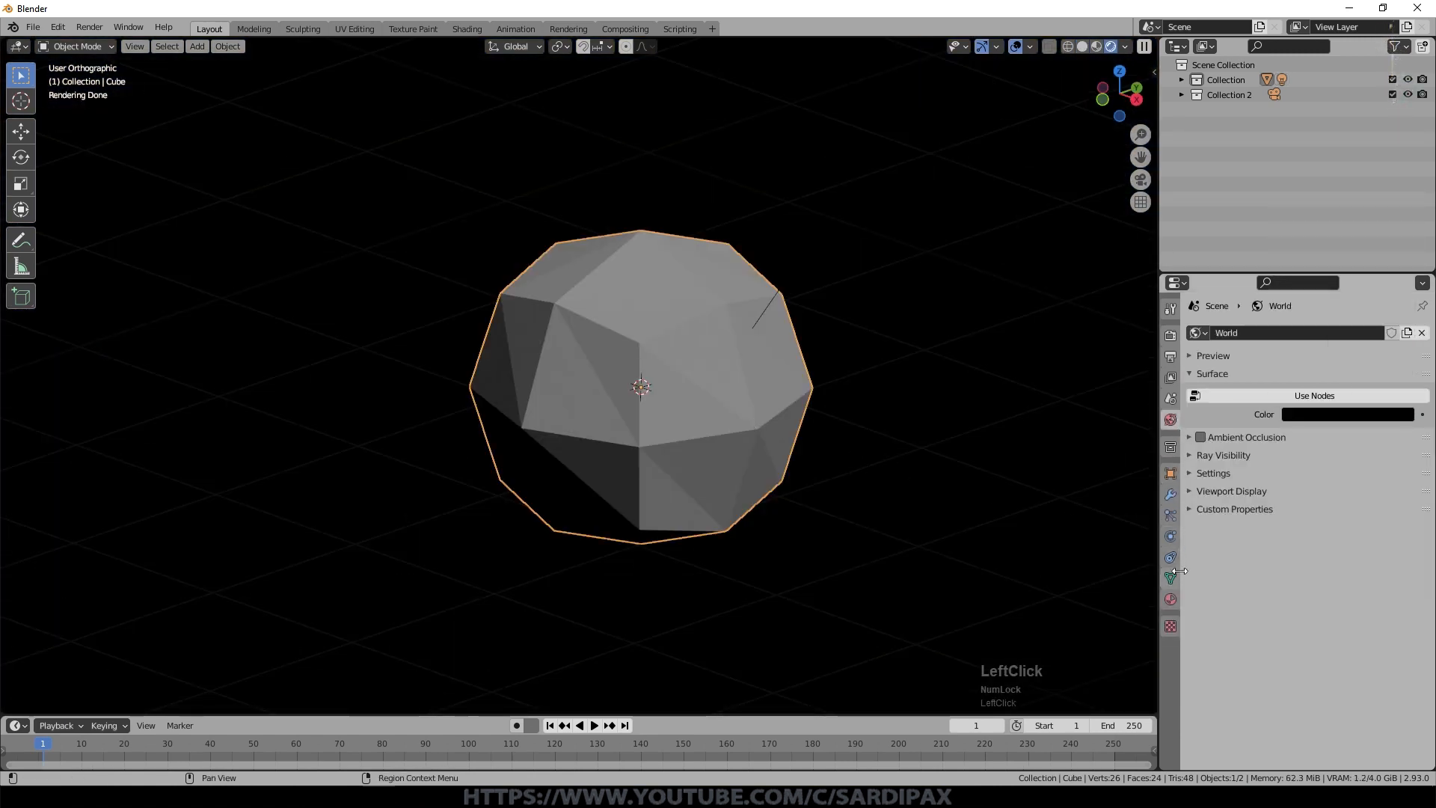
Step: Give the cube a new material with a blue base colour and a roughness of 0.060
{"action": "left_click", "coordinate": [1171, 598]}
{"action": "left_click", "coordinate": [1264, 383]}
{"action": "left_click_drag", "start_coordinate": [1352, 671], "coordinate": [1286, 670]}
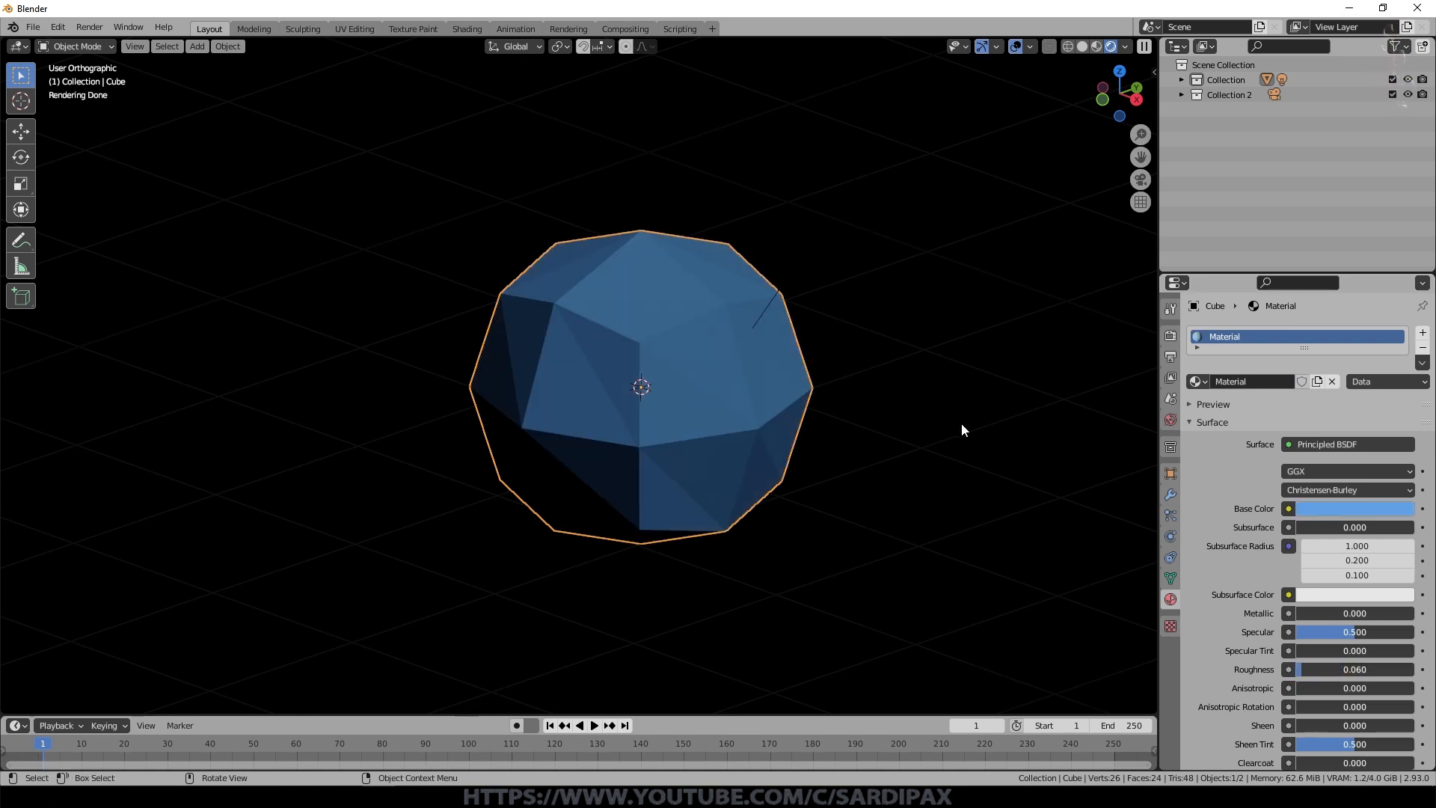
Step: Inspect the blue mesh at angles in the rendered viewport and render the image to compare its subdivision with the viewport
{"action": "scroll", "coordinate": [959, 423], "scroll_direction": "down", "scroll_amount": 2}
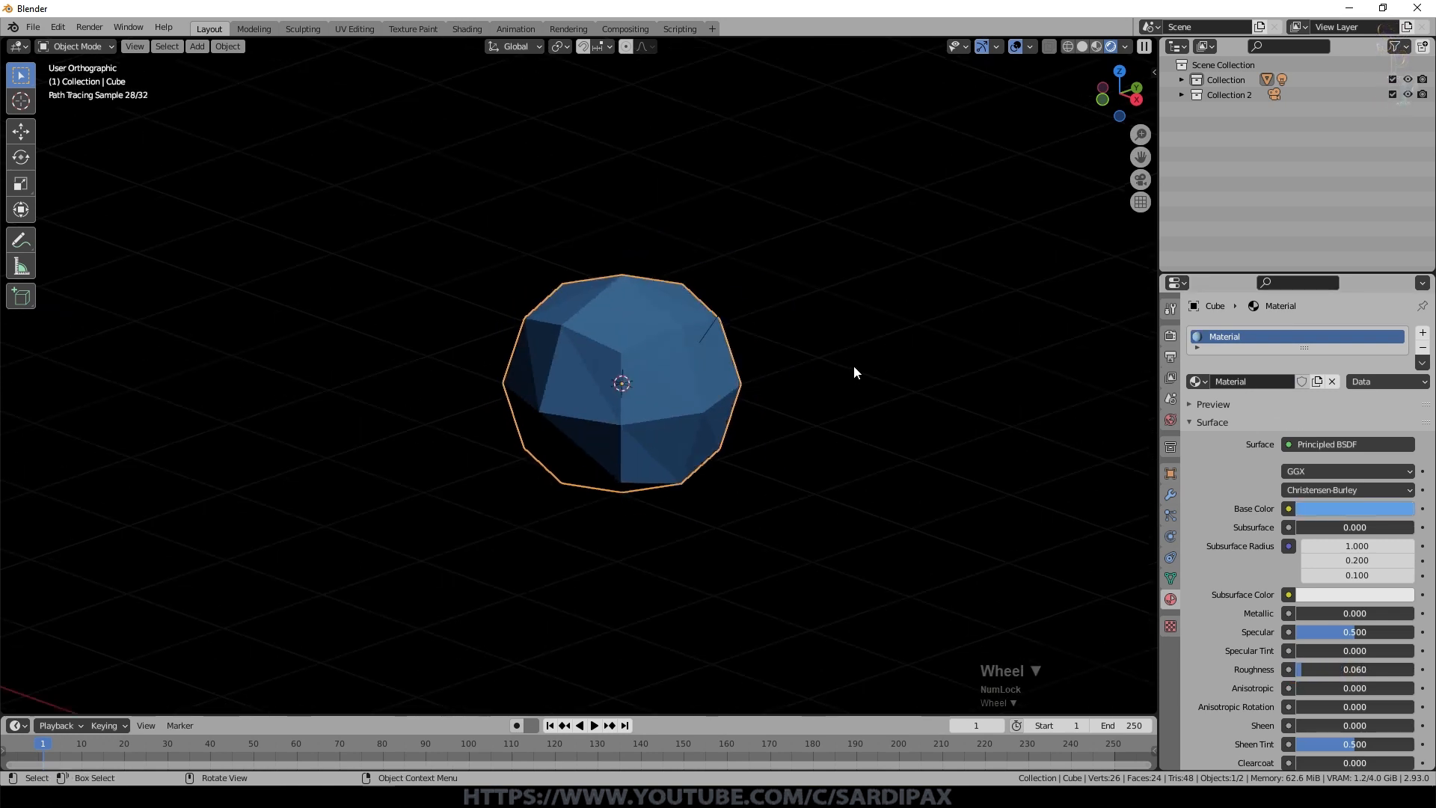
{"action": "middle_click_drag", "start_coordinate": [854, 367], "coordinate": [903, 390]}
{"action": "scroll", "coordinate": [1002, 522], "scroll_direction": "up", "scroll_amount": 2}
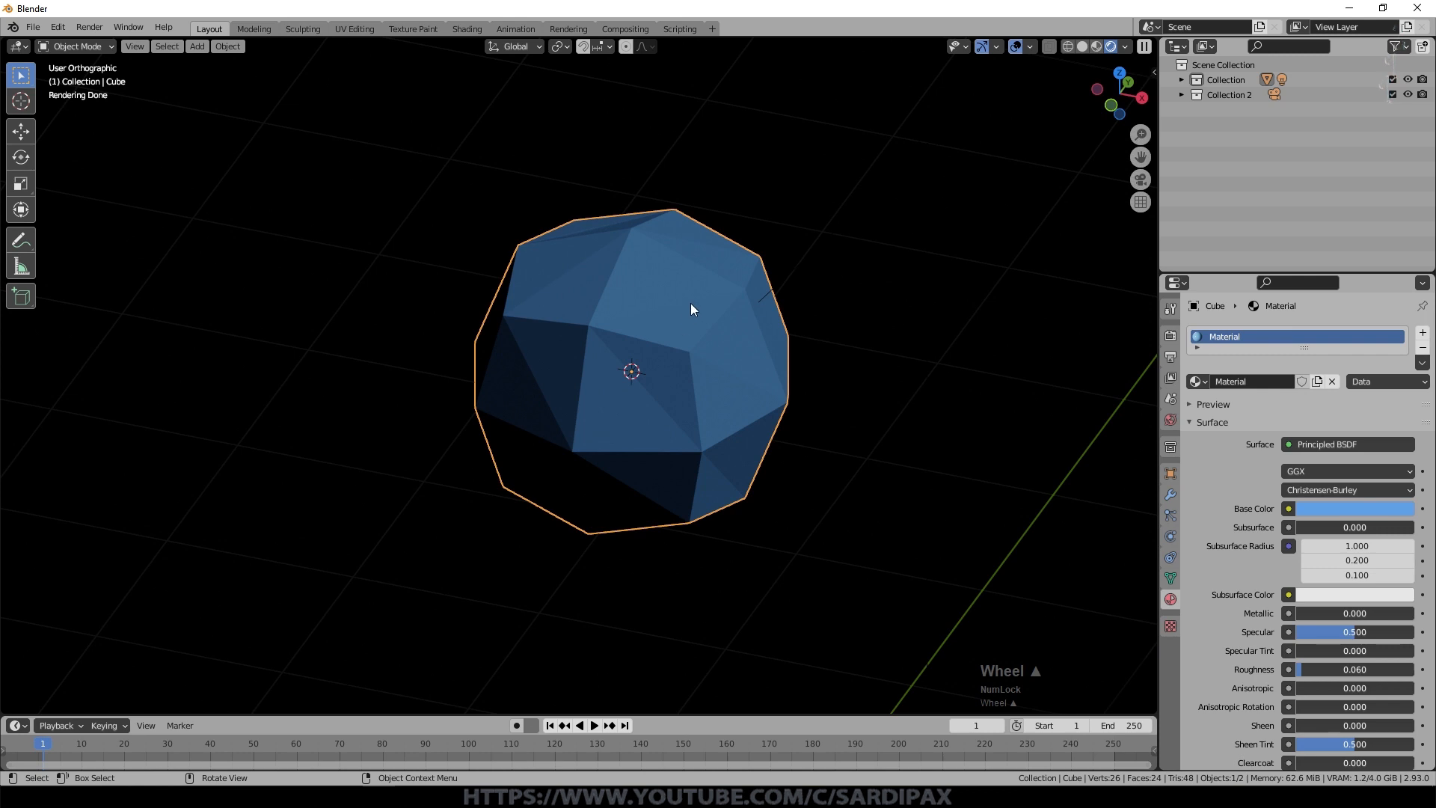
{"action": "key", "text": "Tab"}
{"action": "key", "text": "Tab"}
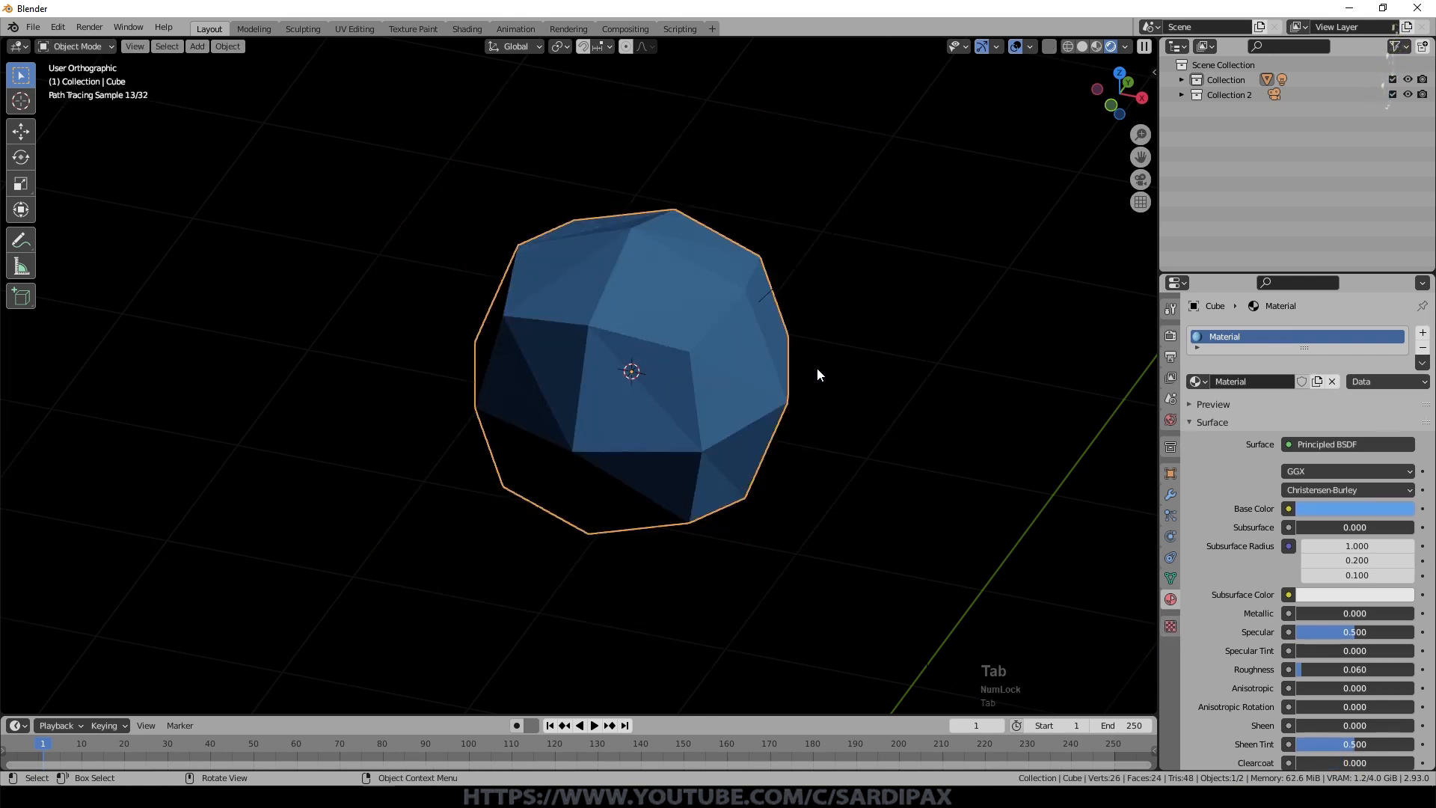
{"action": "middle_click_drag", "start_coordinate": [816, 370], "coordinate": [918, 366]}
{"action": "key", "text": "F12"}
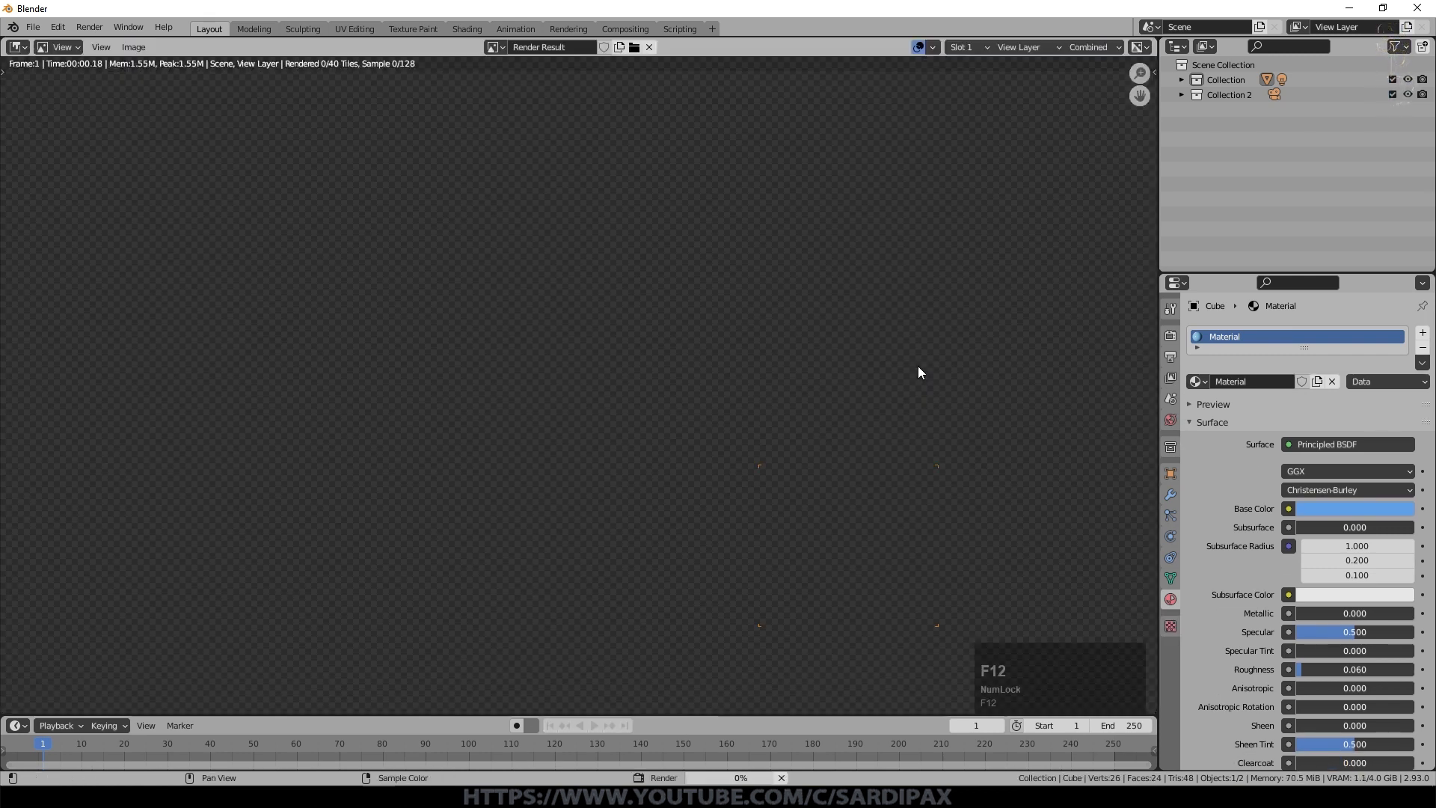
{"action": "scroll", "coordinate": [514, 390], "scroll_direction": "down", "scroll_amount": 1}
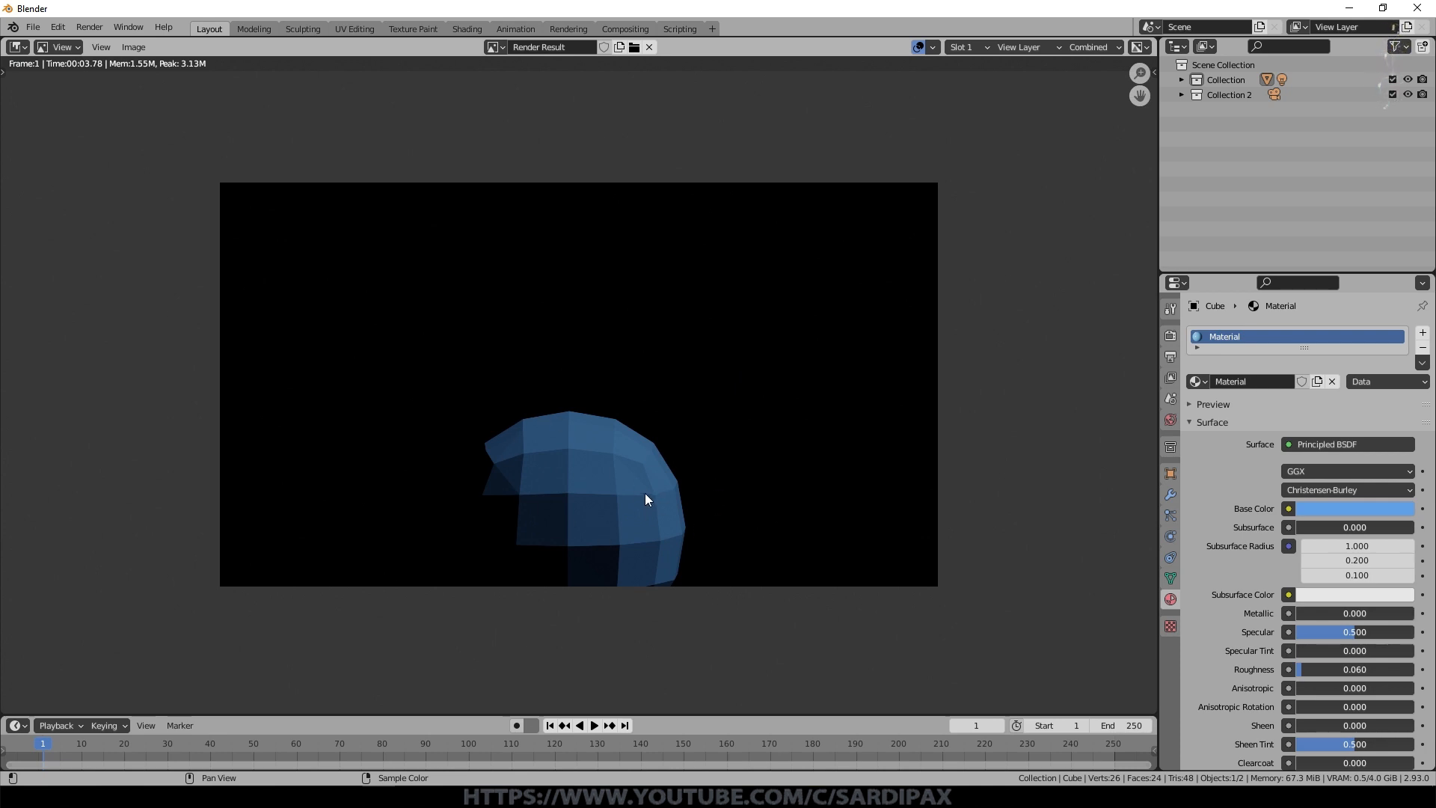
{"action": "key", "text": "Escape"}
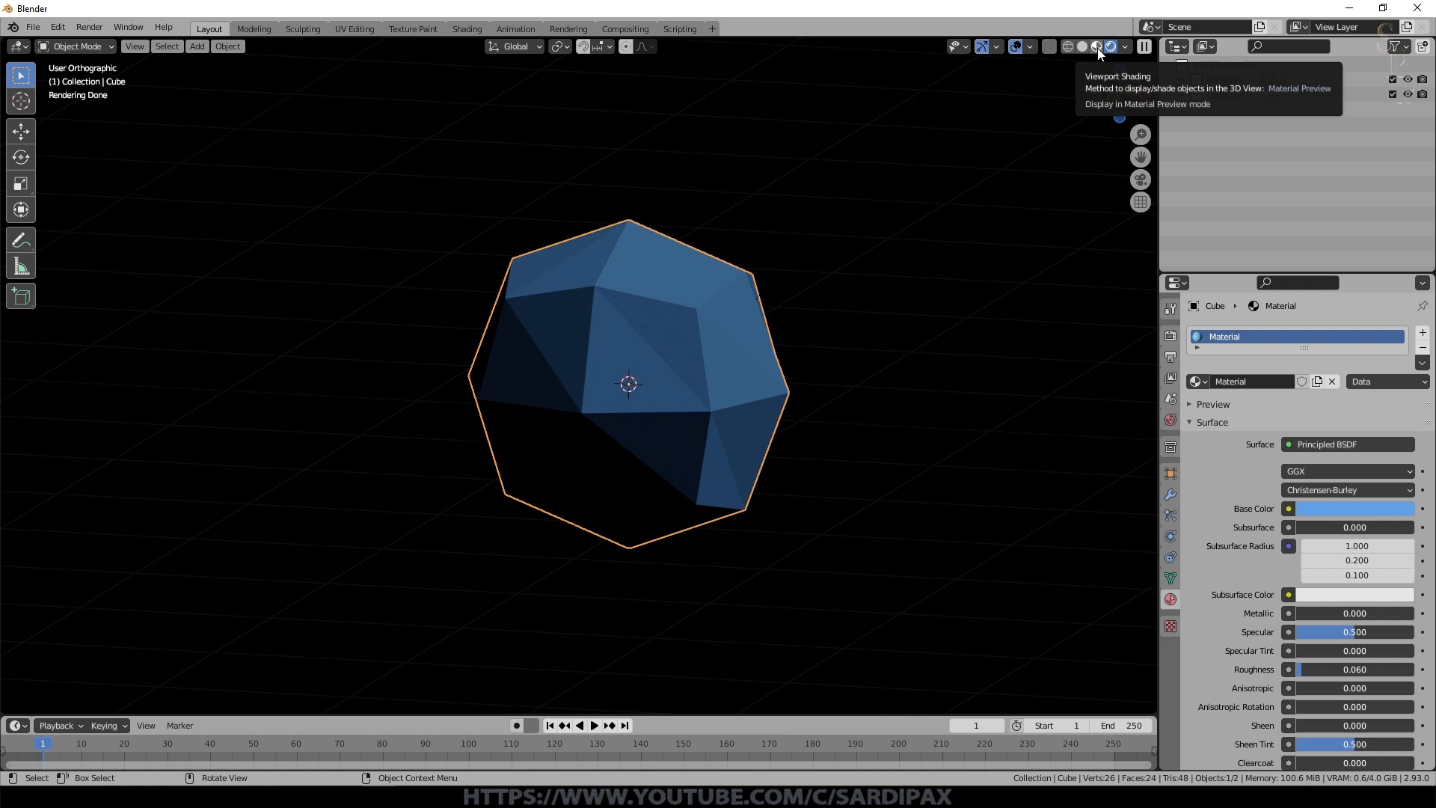
Step: Move the camera so the whole mesh fits in its frame, and render the image again
{"action": "key", "text": "KP_0"}
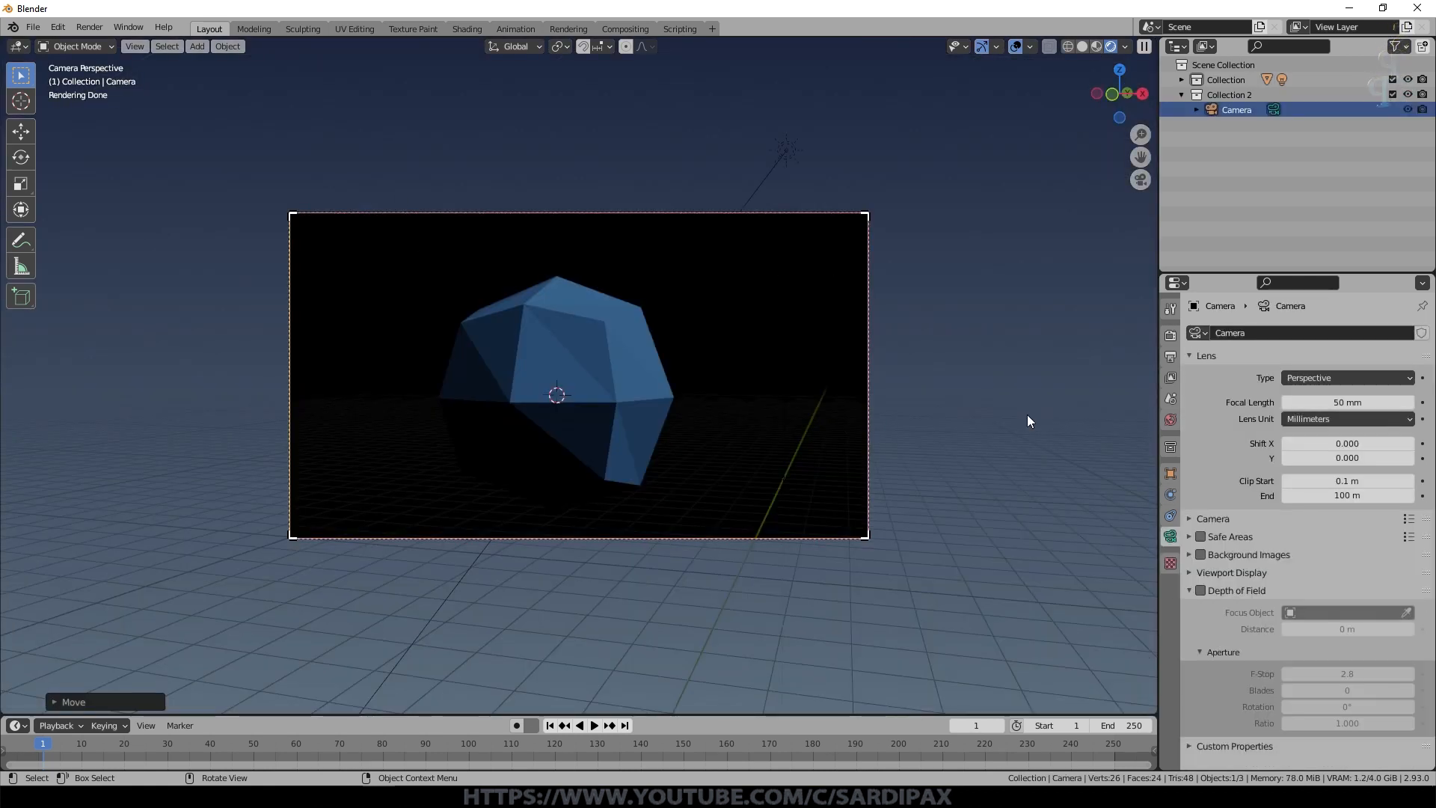
{"action": "key", "text": "F12"}
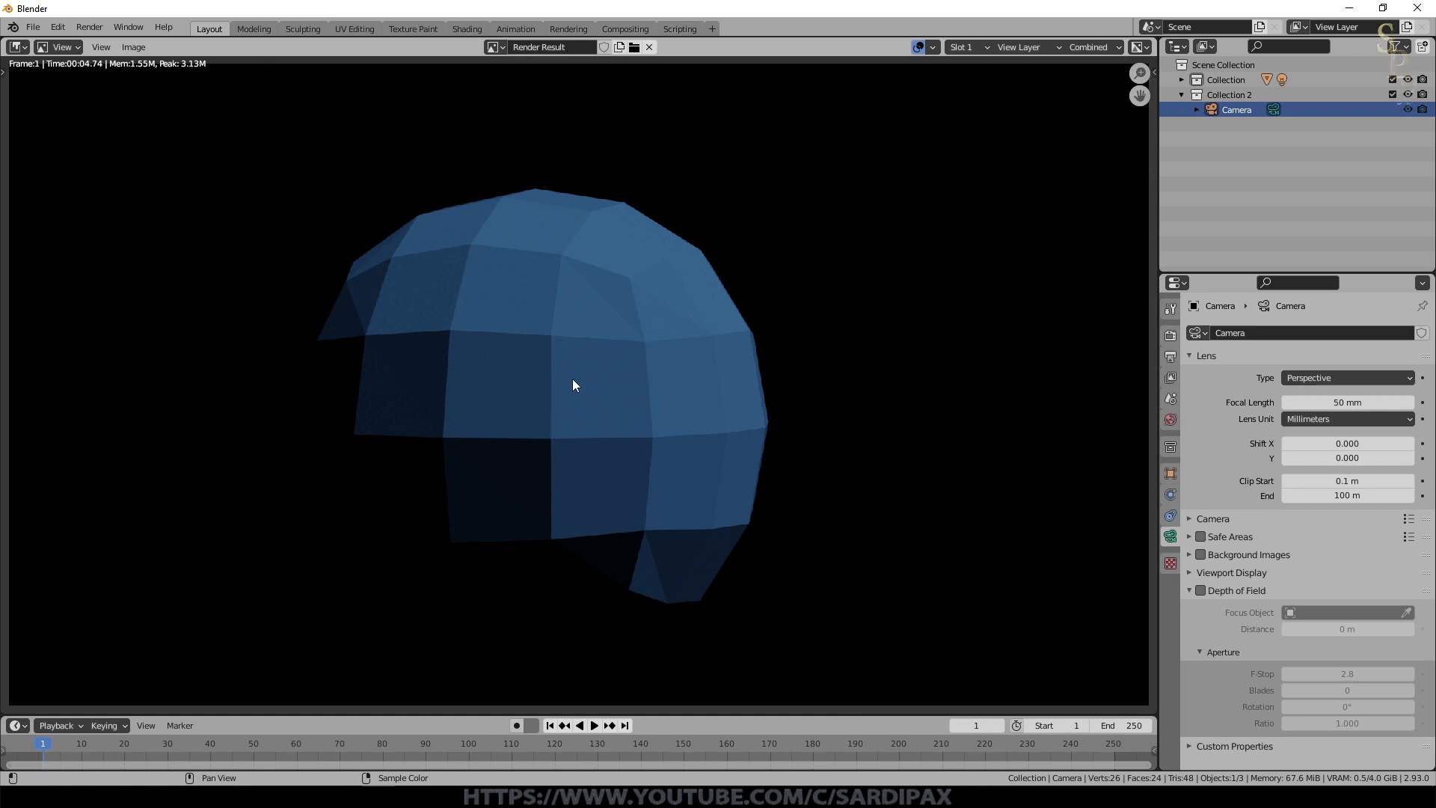
{"action": "key", "text": "Escape"}
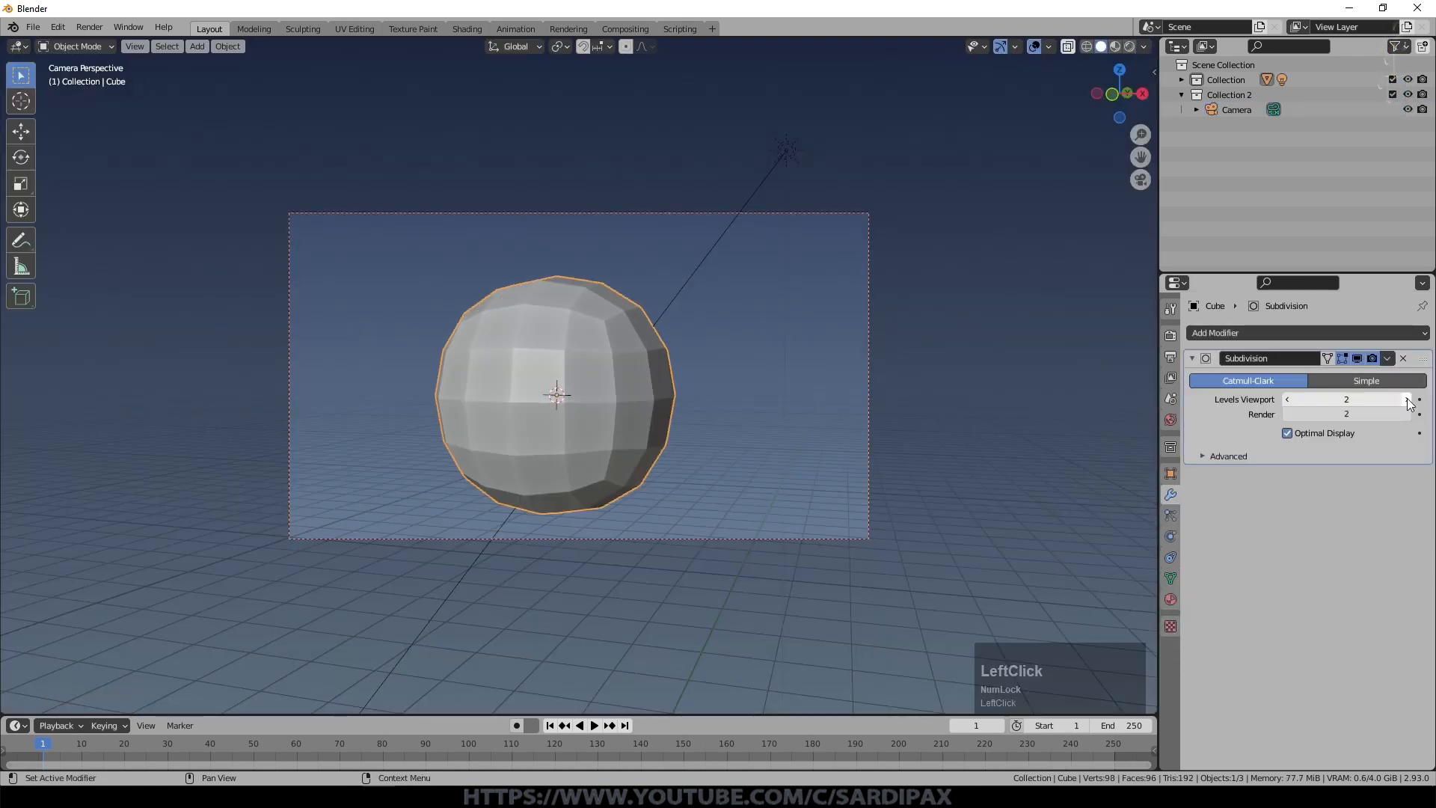
Step: Set the Subdivision modifier's viewport and render levels to 5 and view the mesh in rendered shading
{"action": "left_click", "coordinate": [1406, 399]}
{"action": "left_click", "coordinate": [1407, 400]}
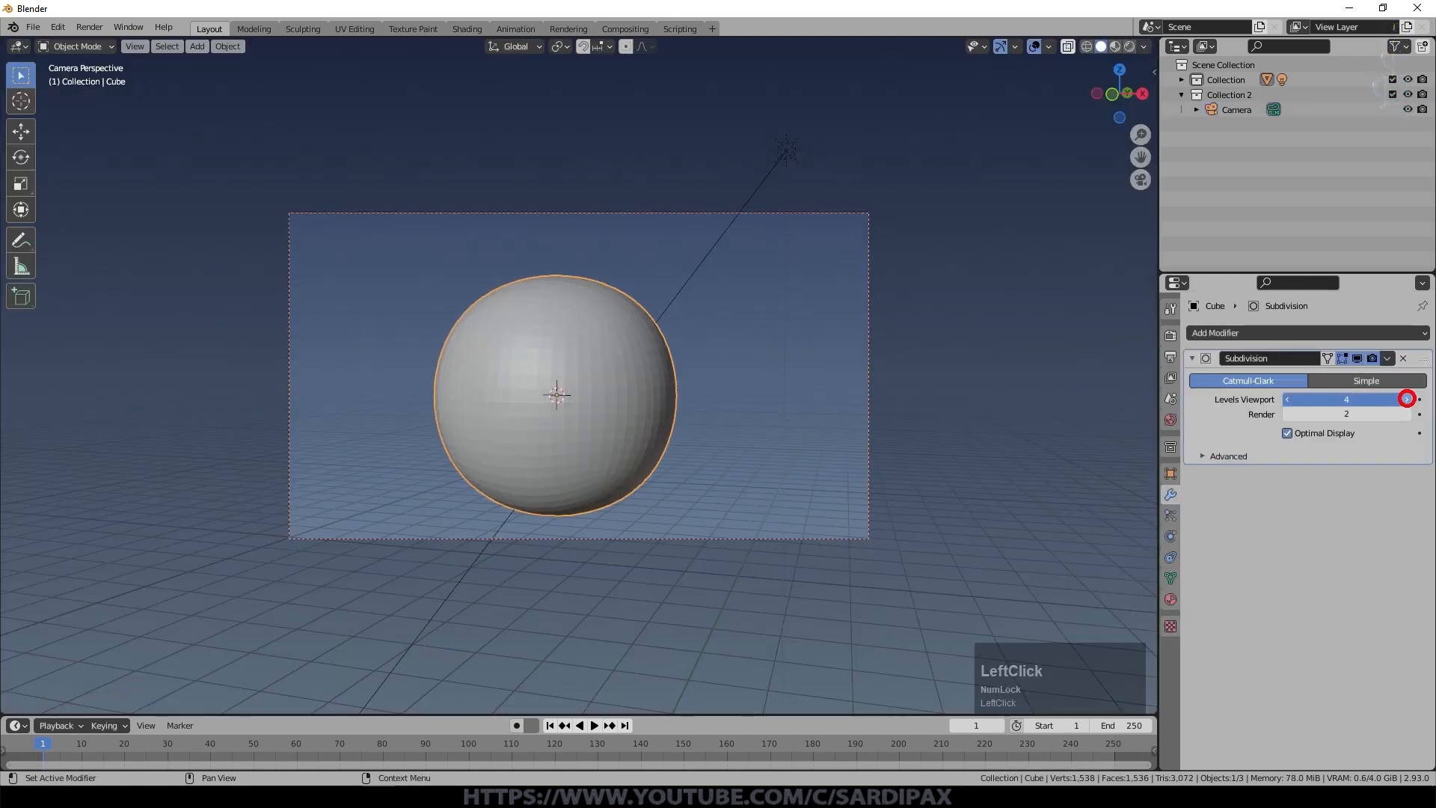
{"action": "scroll", "coordinate": [710, 377], "scroll_direction": "up", "scroll_amount": 3}
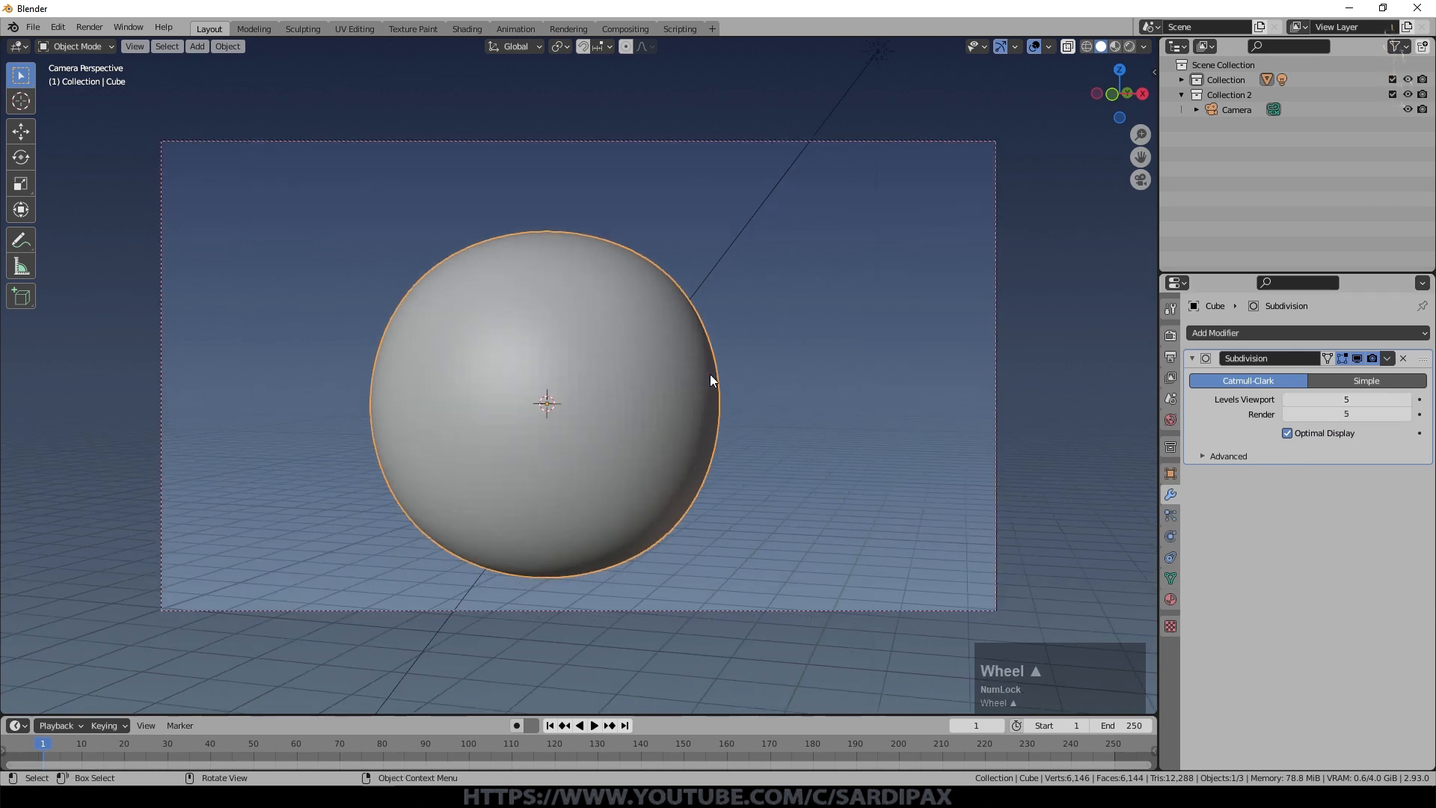
{"action": "scroll", "coordinate": [710, 376], "scroll_direction": "up", "scroll_amount": 4}
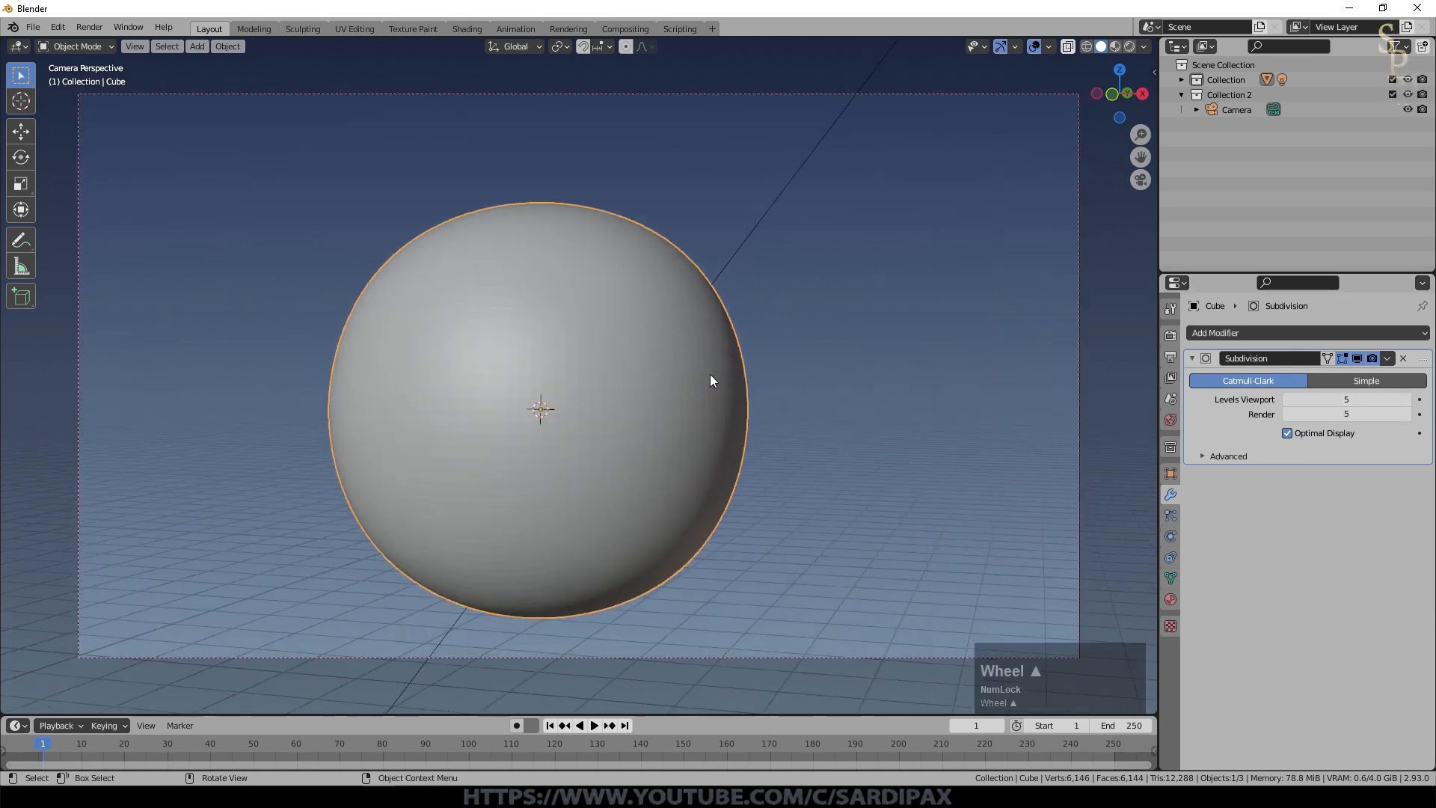
{"action": "scroll", "coordinate": [853, 428], "scroll_direction": "down", "scroll_amount": 1}
{"action": "left_click", "coordinate": [1380, 412]}
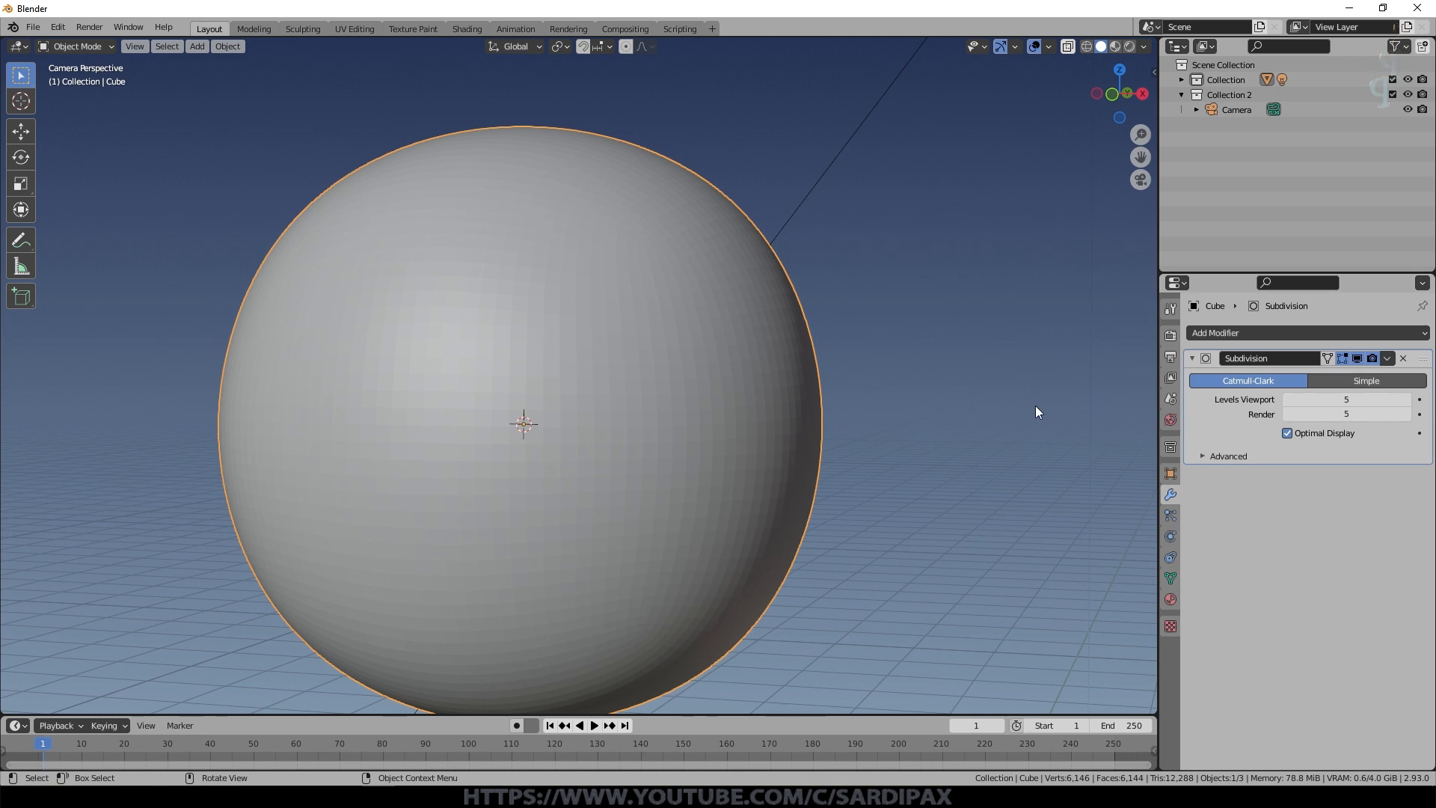
{"action": "left_click", "coordinate": [1129, 46]}
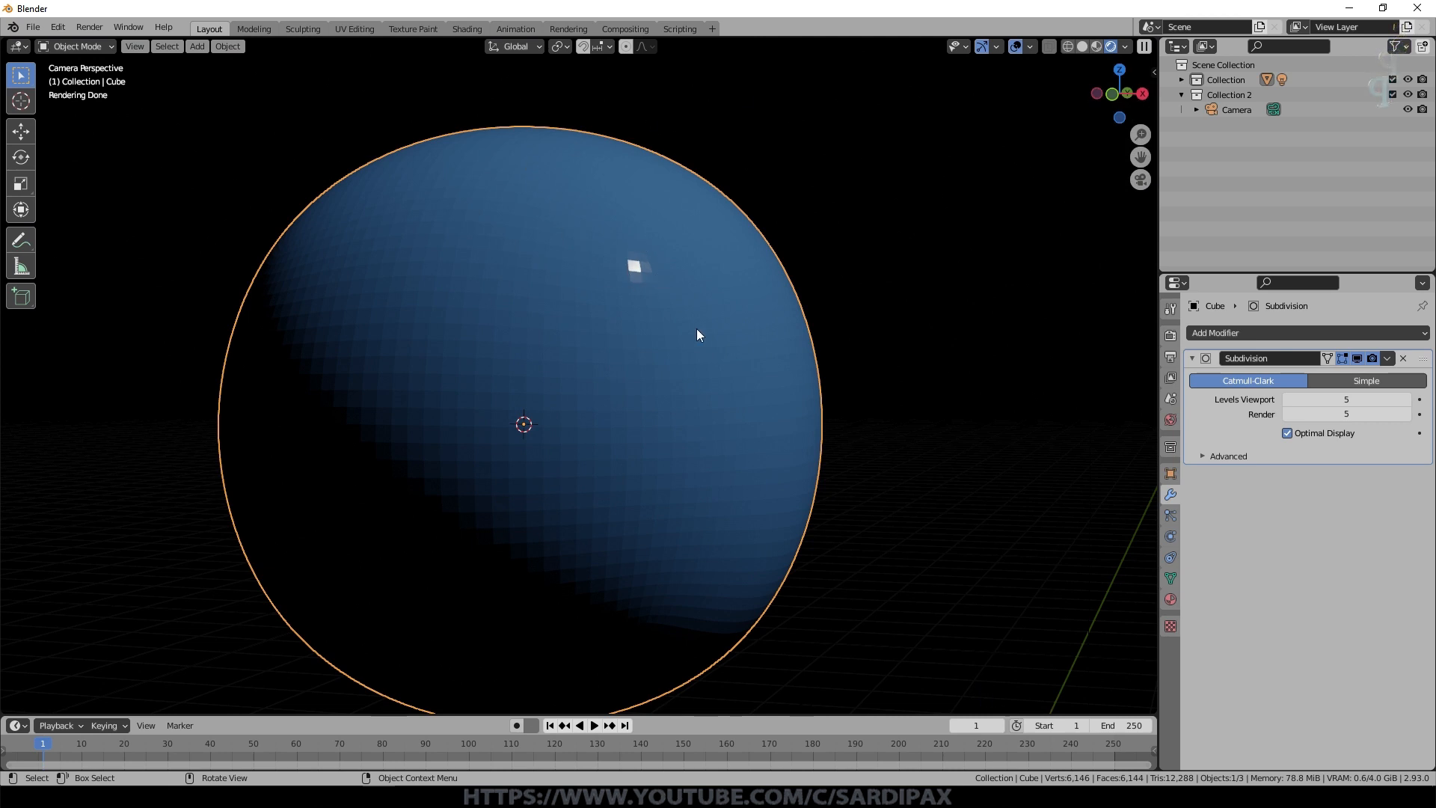
{"action": "scroll", "coordinate": [778, 343], "scroll_direction": "down", "scroll_amount": 2}
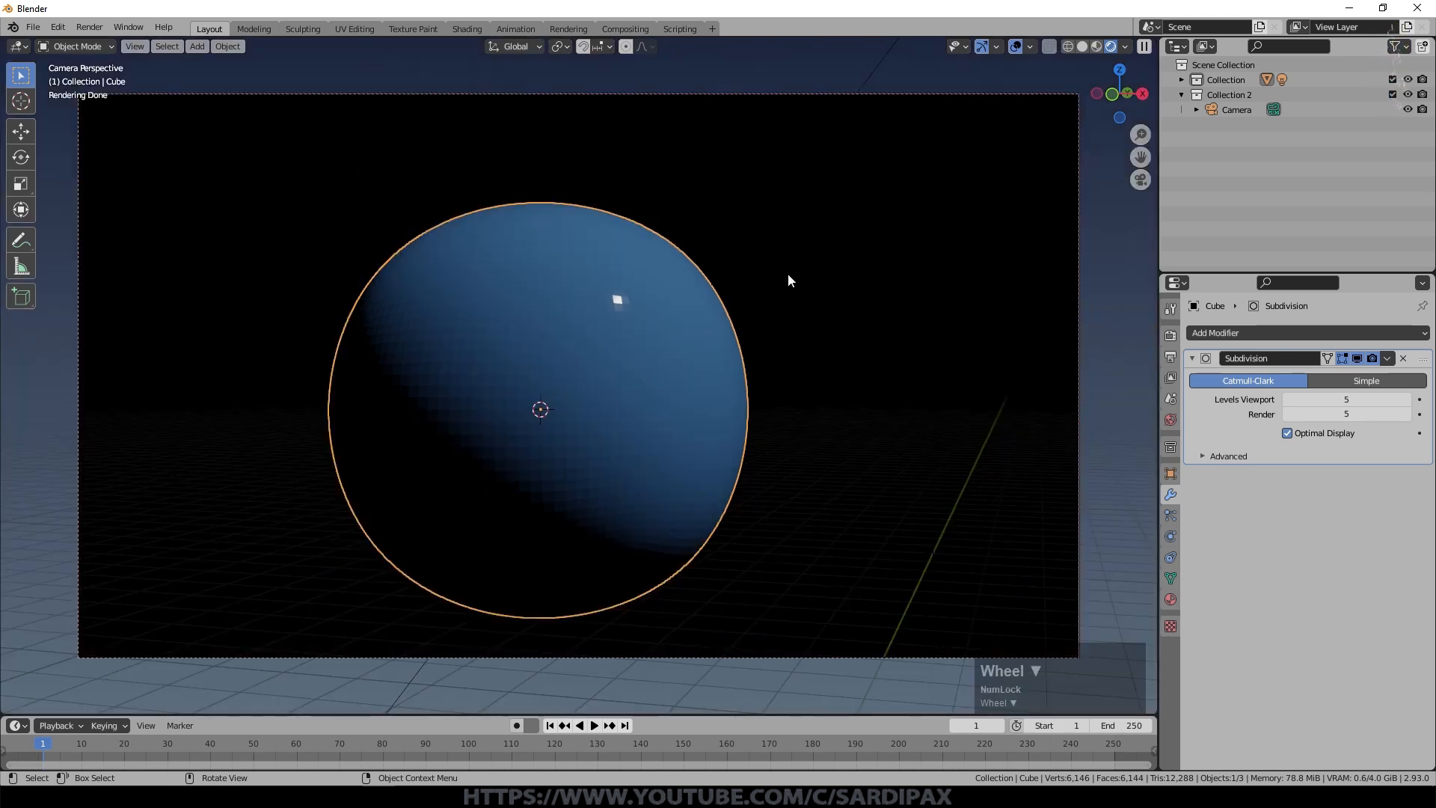
Step: View the mesh from another angle and set the Subdivision modifier's viewport and render levels to 6
{"action": "middle_click_drag", "start_coordinate": [788, 280], "coordinate": [836, 399]}
{"action": "scroll", "coordinate": [775, 349], "scroll_direction": "up", "scroll_amount": 2}
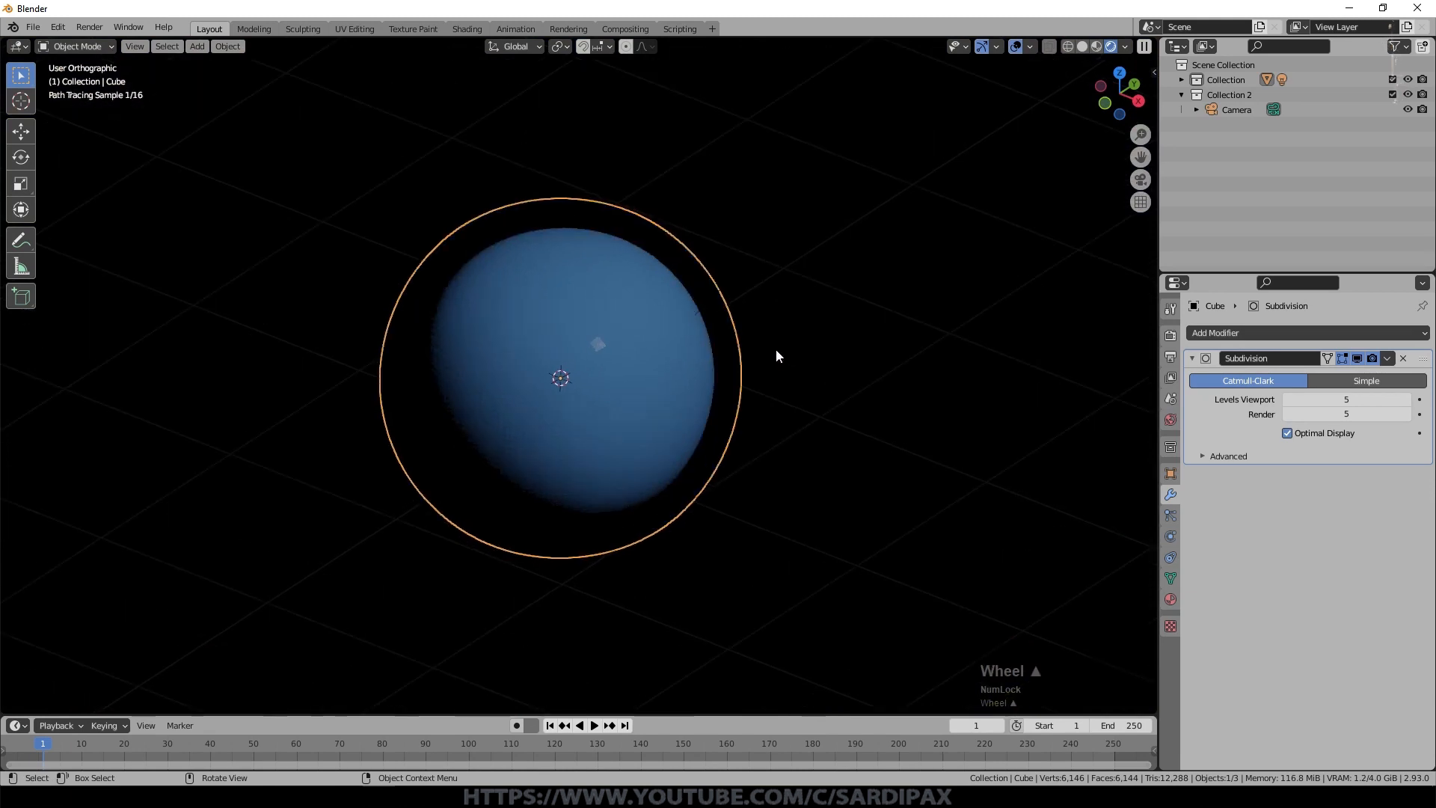
{"action": "scroll", "coordinate": [774, 348], "scroll_direction": "up", "scroll_amount": 2}
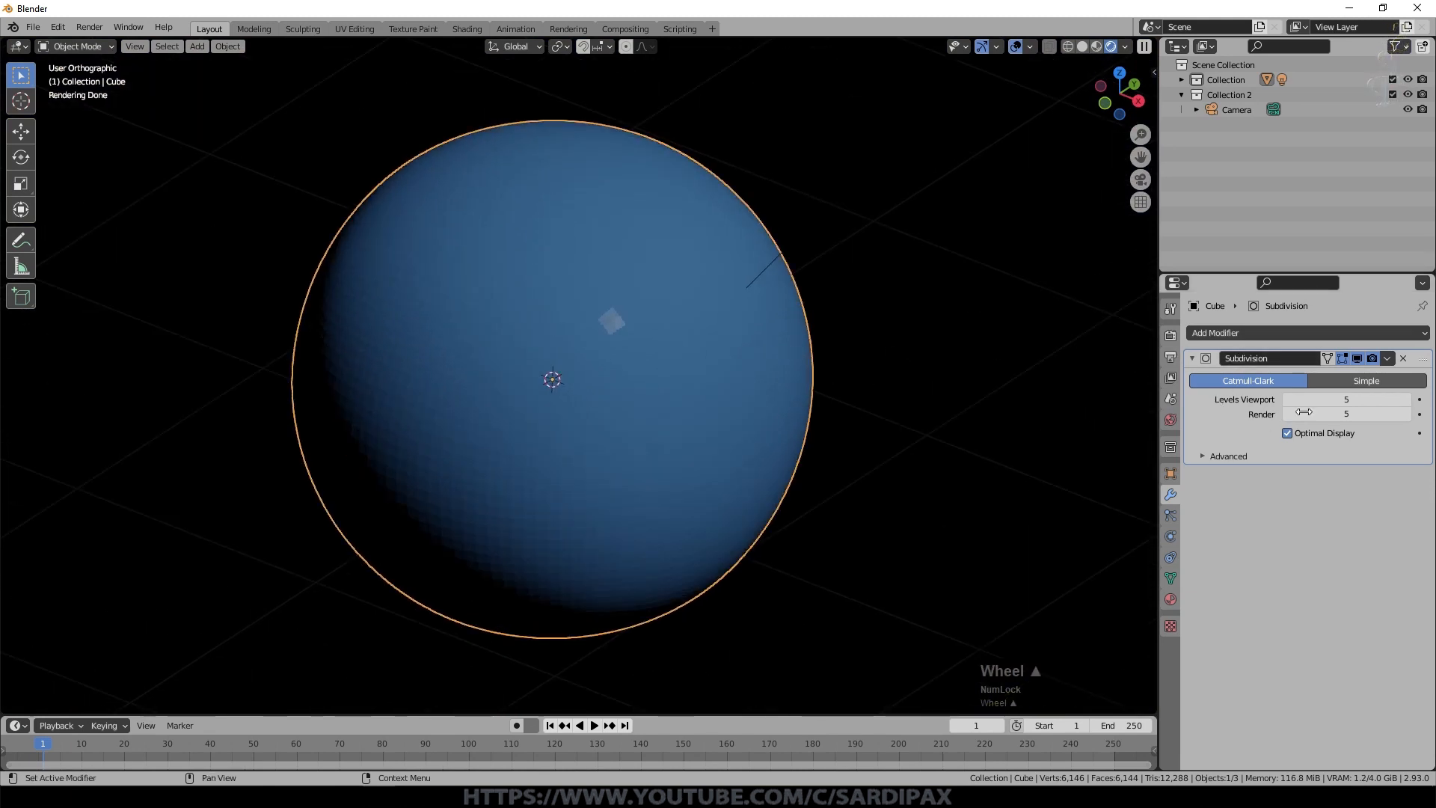
{"action": "left_click", "coordinate": [1406, 399]}
{"action": "left_click", "coordinate": [1406, 414]}
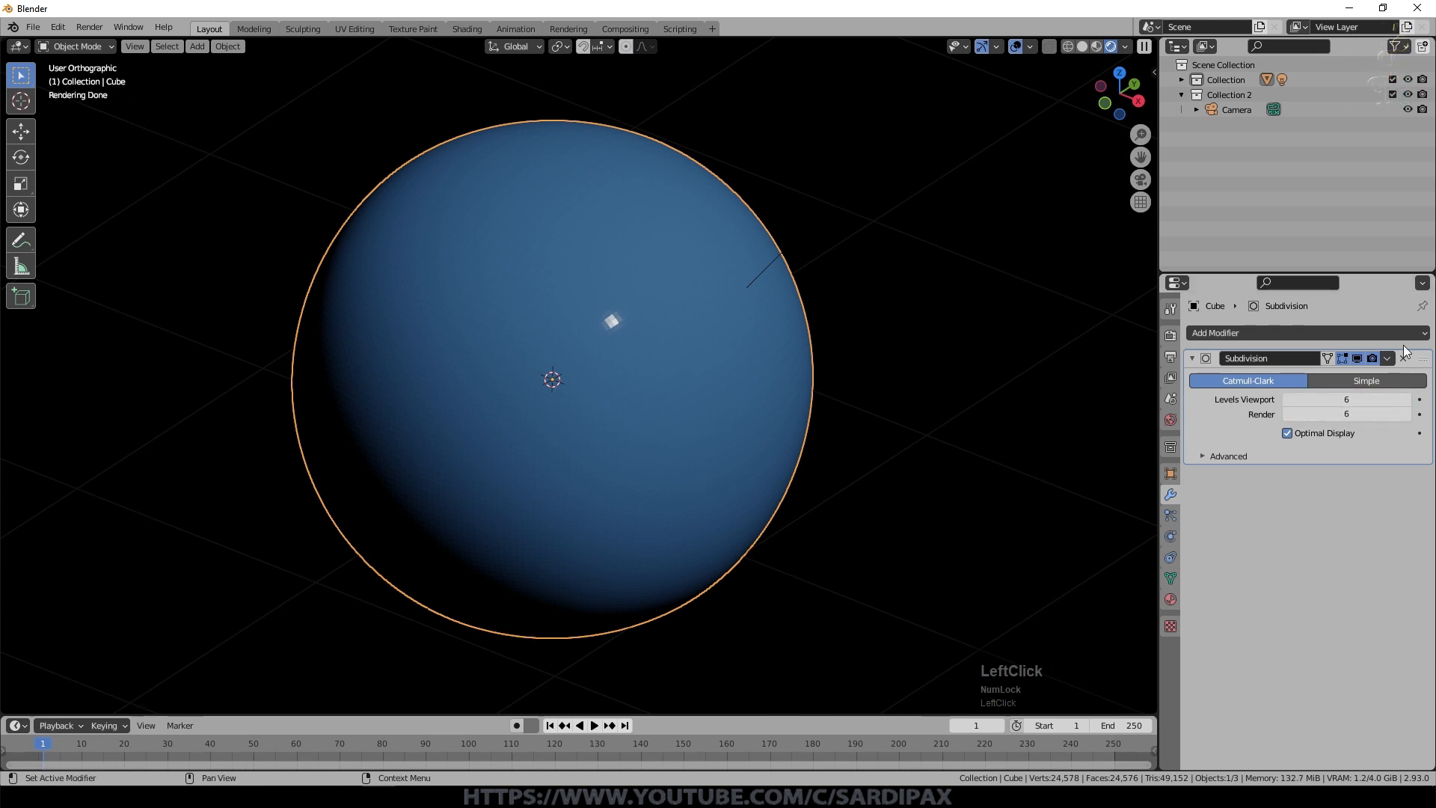
Step: Lower the Subdivision modifier's viewport and render levels to 3
{"action": "left_click", "coordinate": [1289, 401]}
{"action": "left_click", "coordinate": [1289, 401]}
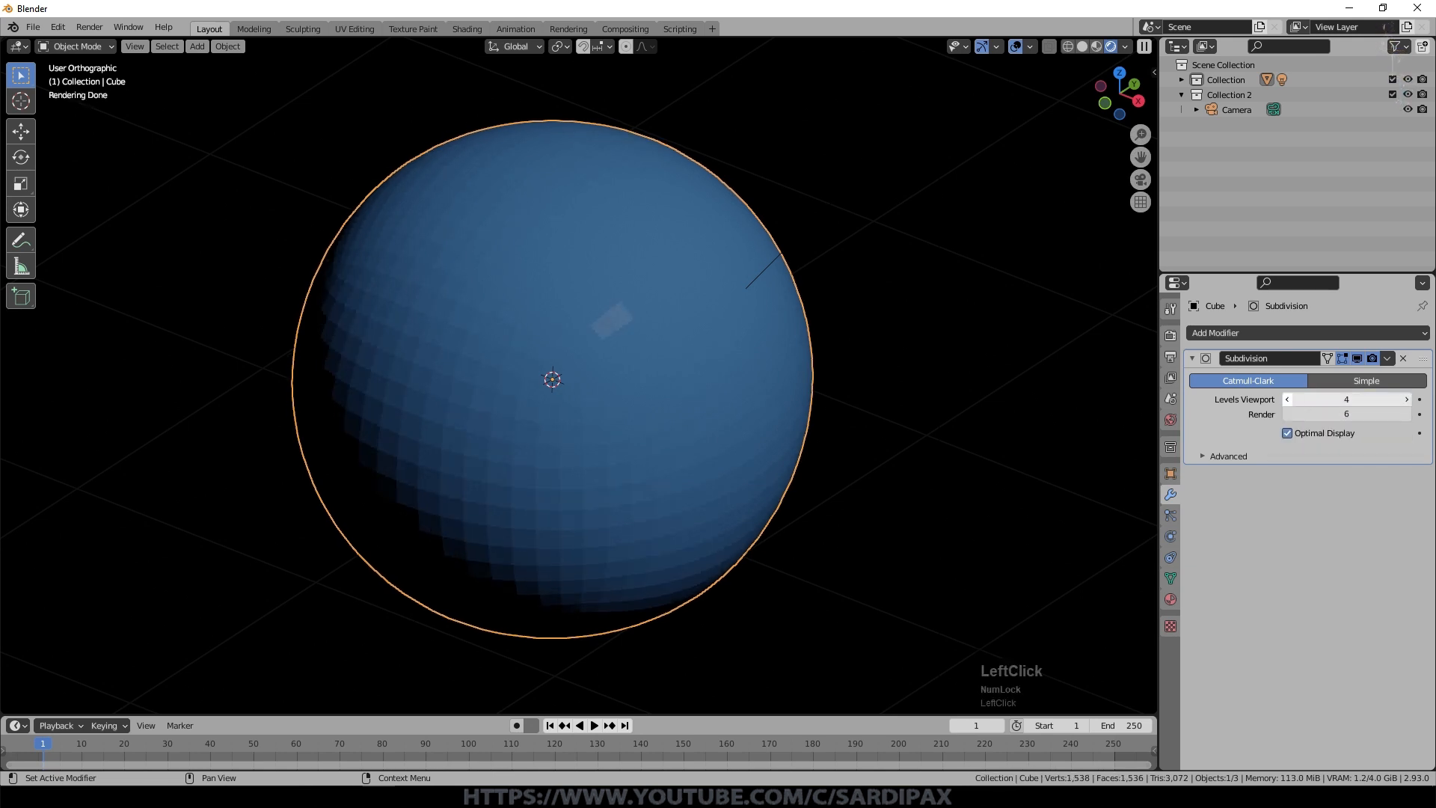
{"action": "left_click", "coordinate": [1289, 401]}
{"action": "left_click", "coordinate": [1289, 416]}
Step: Add a second Subdivision Surface modifier to the cube and set its viewport and render levels to 6
{"action": "left_click", "coordinate": [1277, 330]}
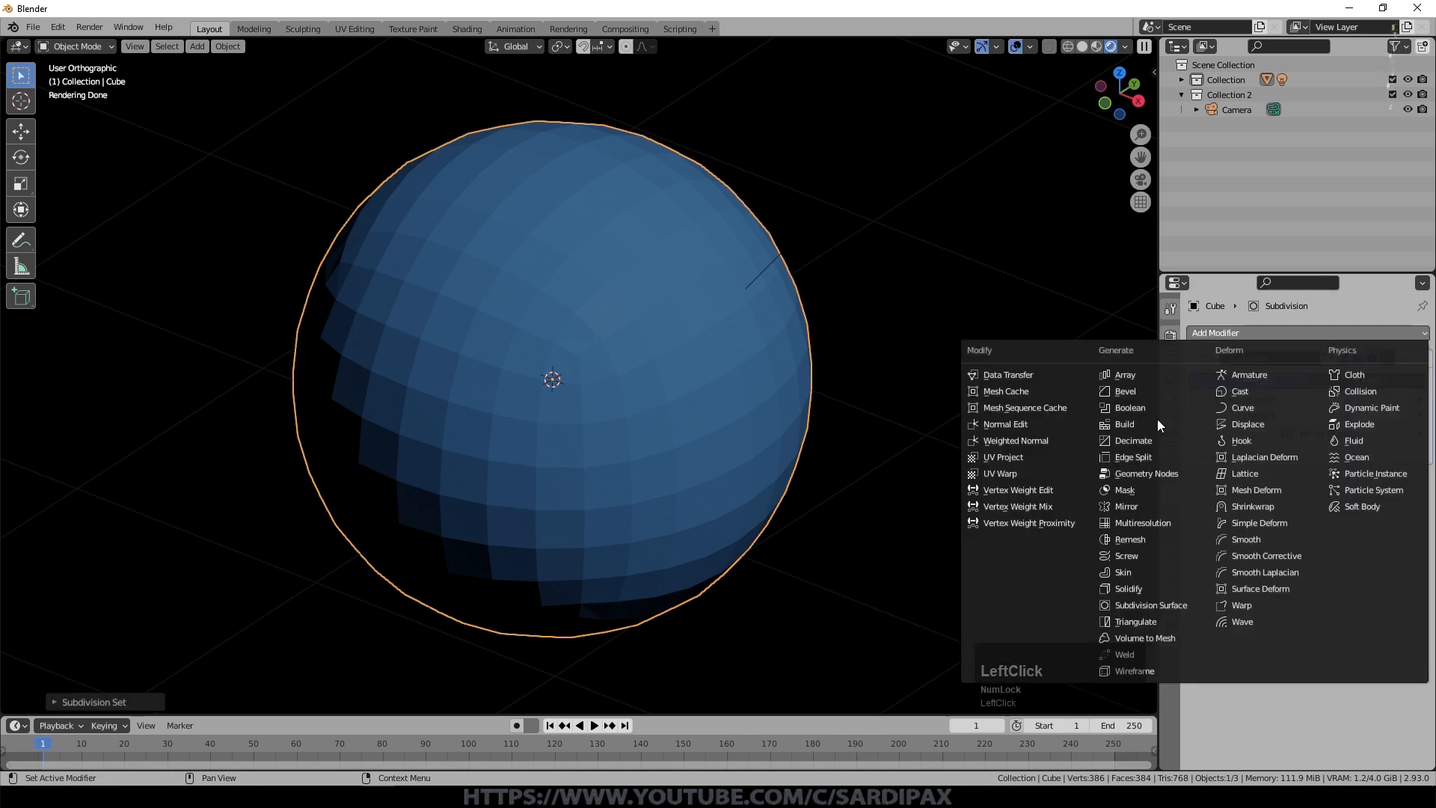
{"action": "left_click", "coordinate": [1173, 603]}
{"action": "left_click", "coordinate": [1406, 517]}
{"action": "left_click", "coordinate": [1406, 517]}
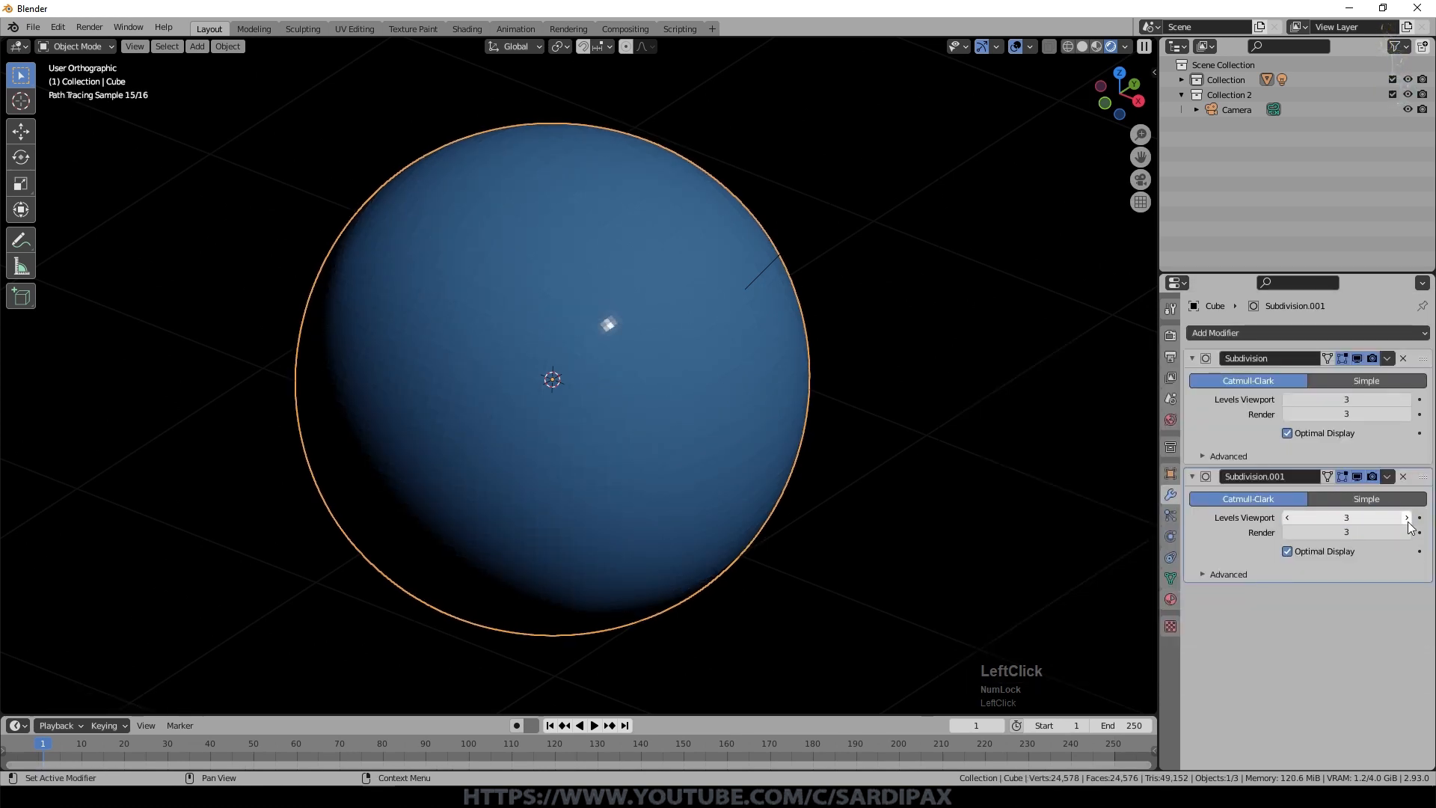
{"action": "left_click", "coordinate": [1406, 517]}
{"action": "left_click", "coordinate": [1406, 518]}
{"action": "left_click", "coordinate": [1406, 532]}
{"action": "left_click", "coordinate": [1405, 532]}
{"action": "left_click", "coordinate": [1406, 517]}
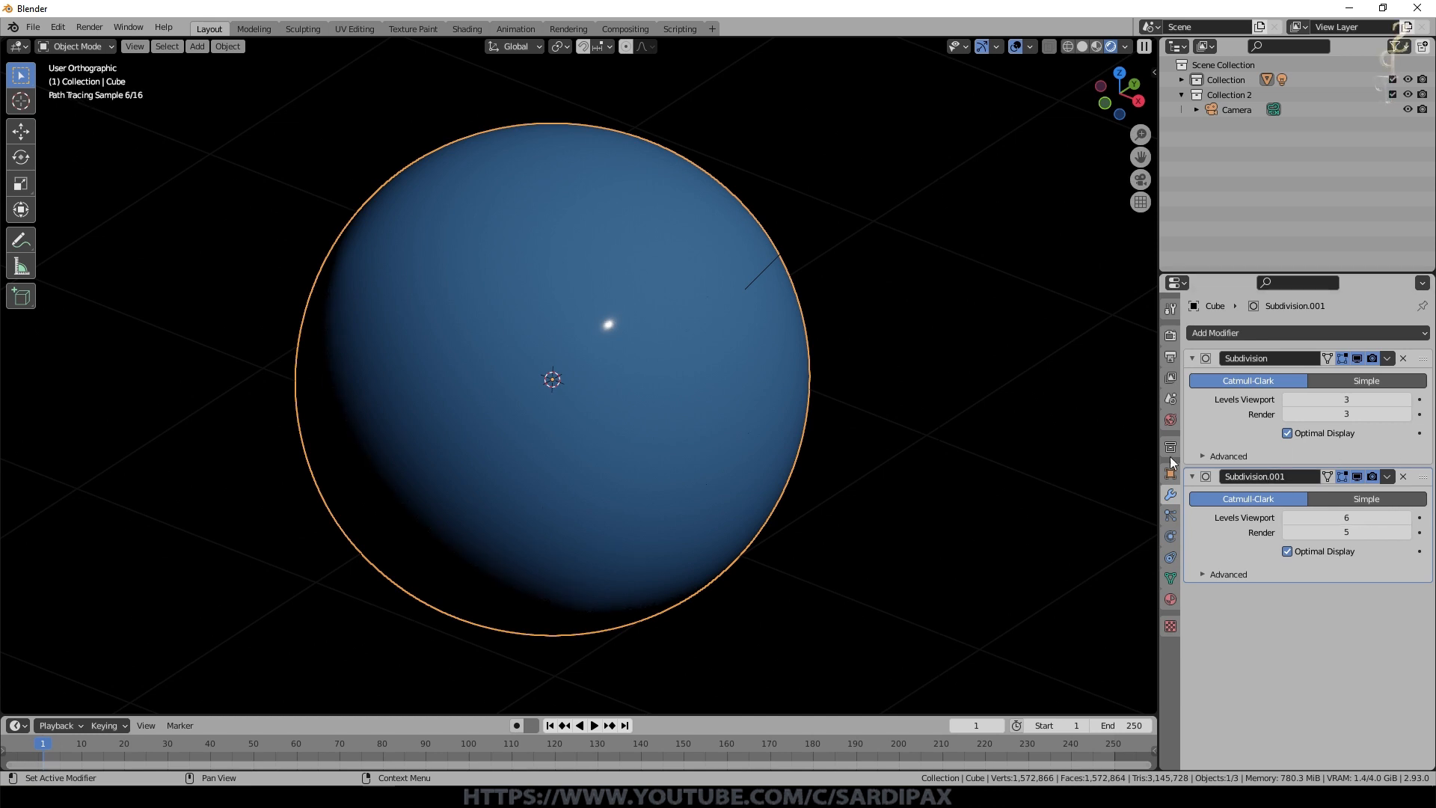
{"action": "left_click", "coordinate": [1406, 533]}
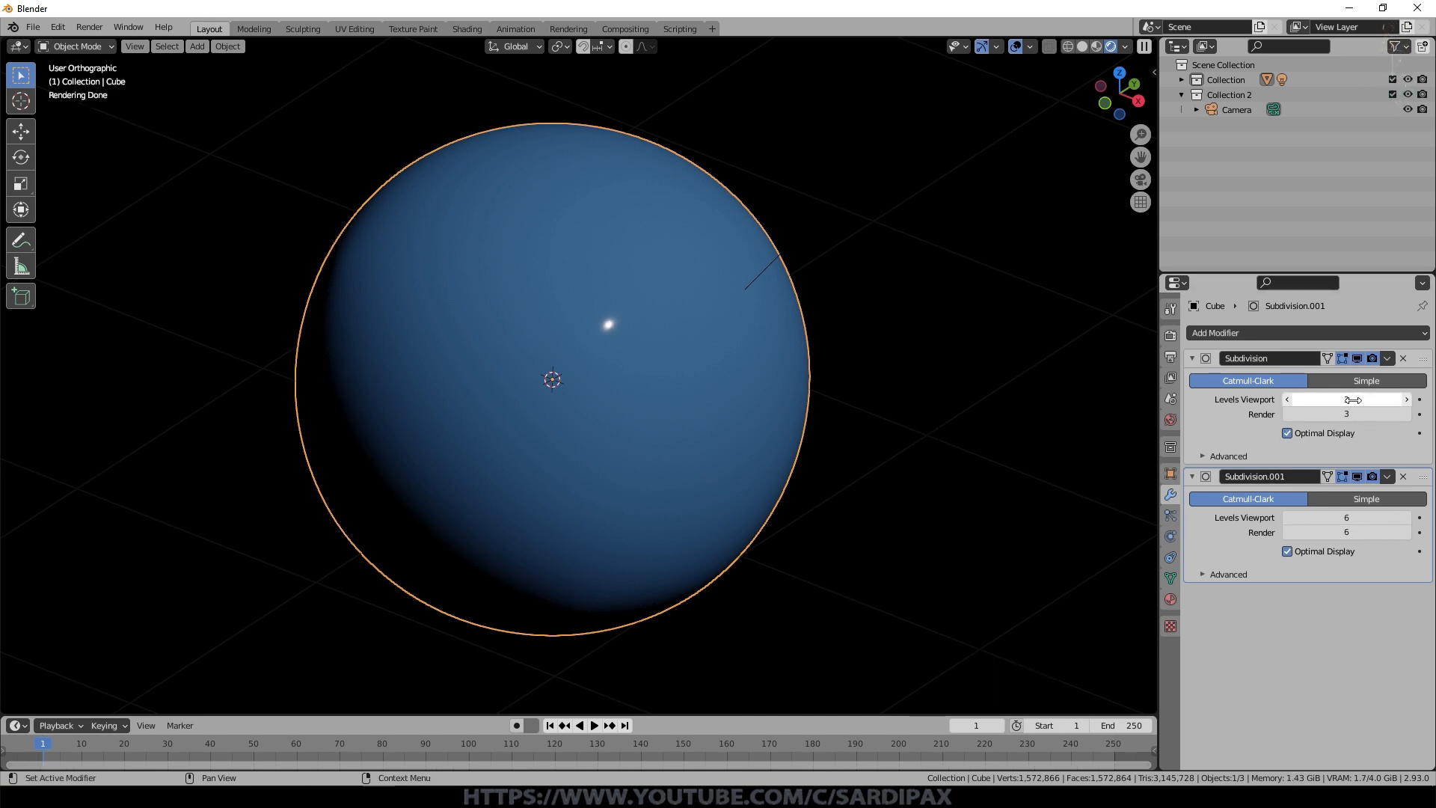
Step: Inspect the doubly subdivided mesh up close and remove the second Subdivision modifier
{"action": "scroll", "coordinate": [721, 281], "scroll_direction": "up", "scroll_amount": 1}
{"action": "scroll", "coordinate": [723, 284], "scroll_direction": "up", "scroll_amount": 1}
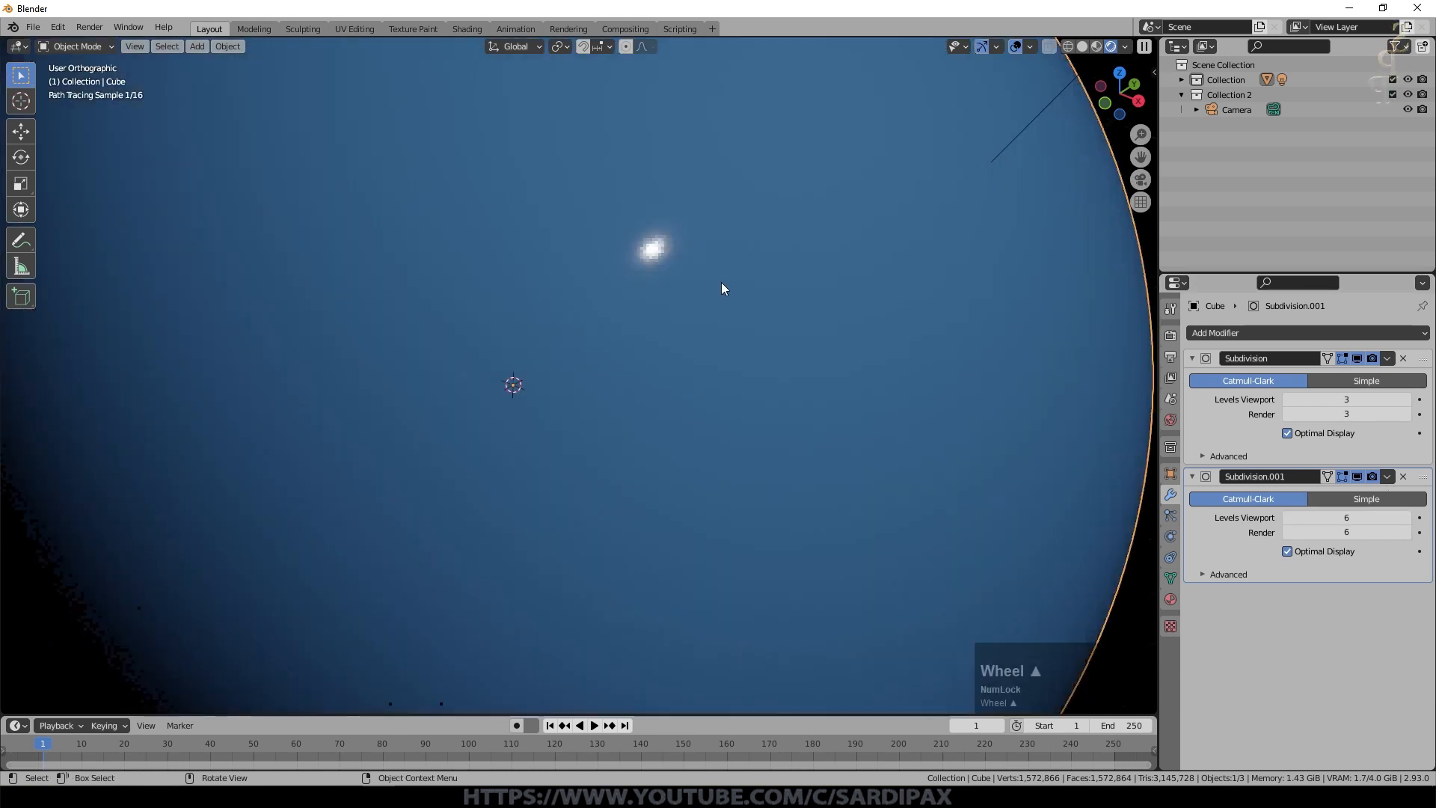
{"action": "scroll", "coordinate": [721, 282], "scroll_direction": "down", "scroll_amount": 3}
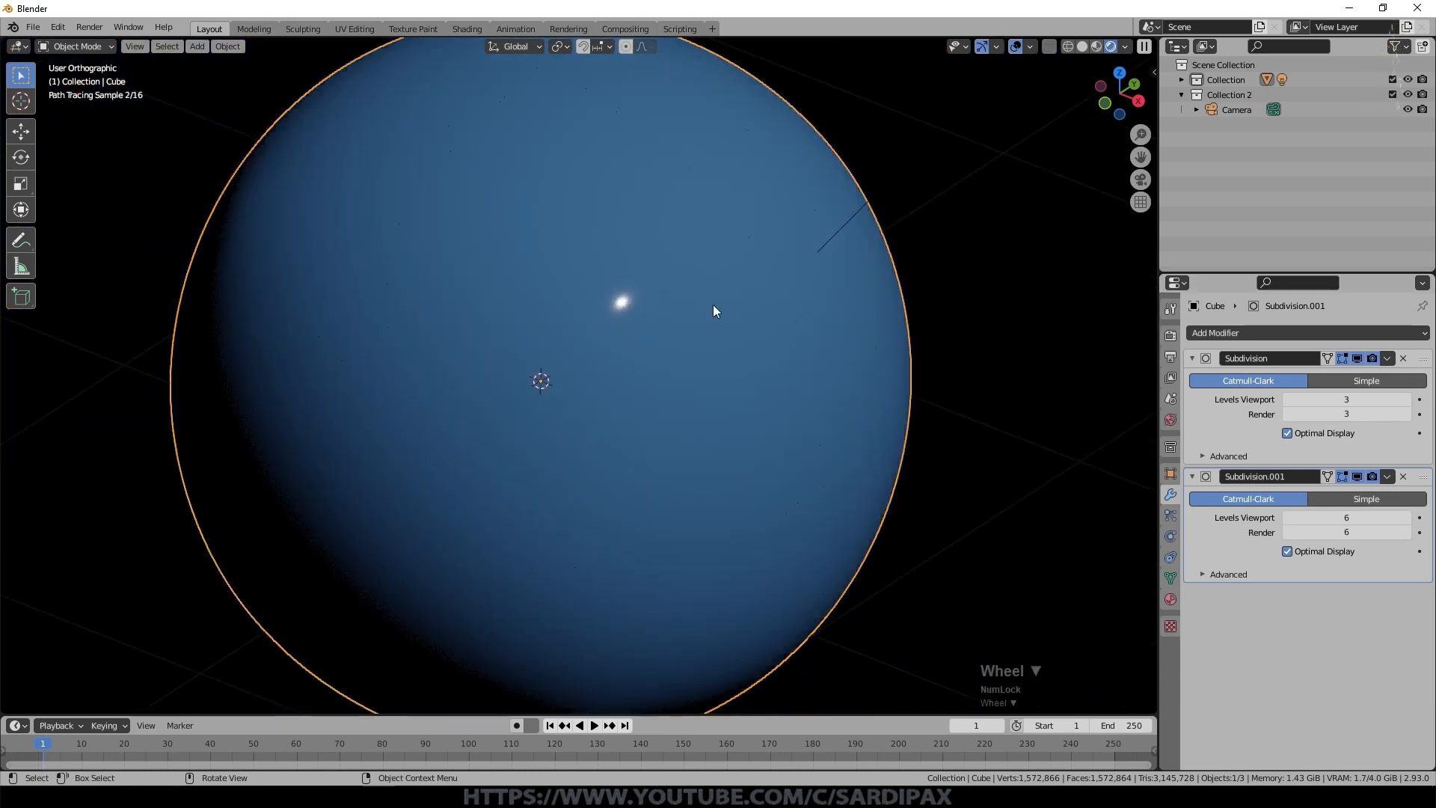
{"action": "mouse_move", "coordinate": [730, 381]}
{"action": "middle_mouse_down"}
{"action": "mouse_move", "coordinate": [811, 319]}
{"action": "mouse_move", "coordinate": [750, 375]}
{"action": "middle_mouse_up"}
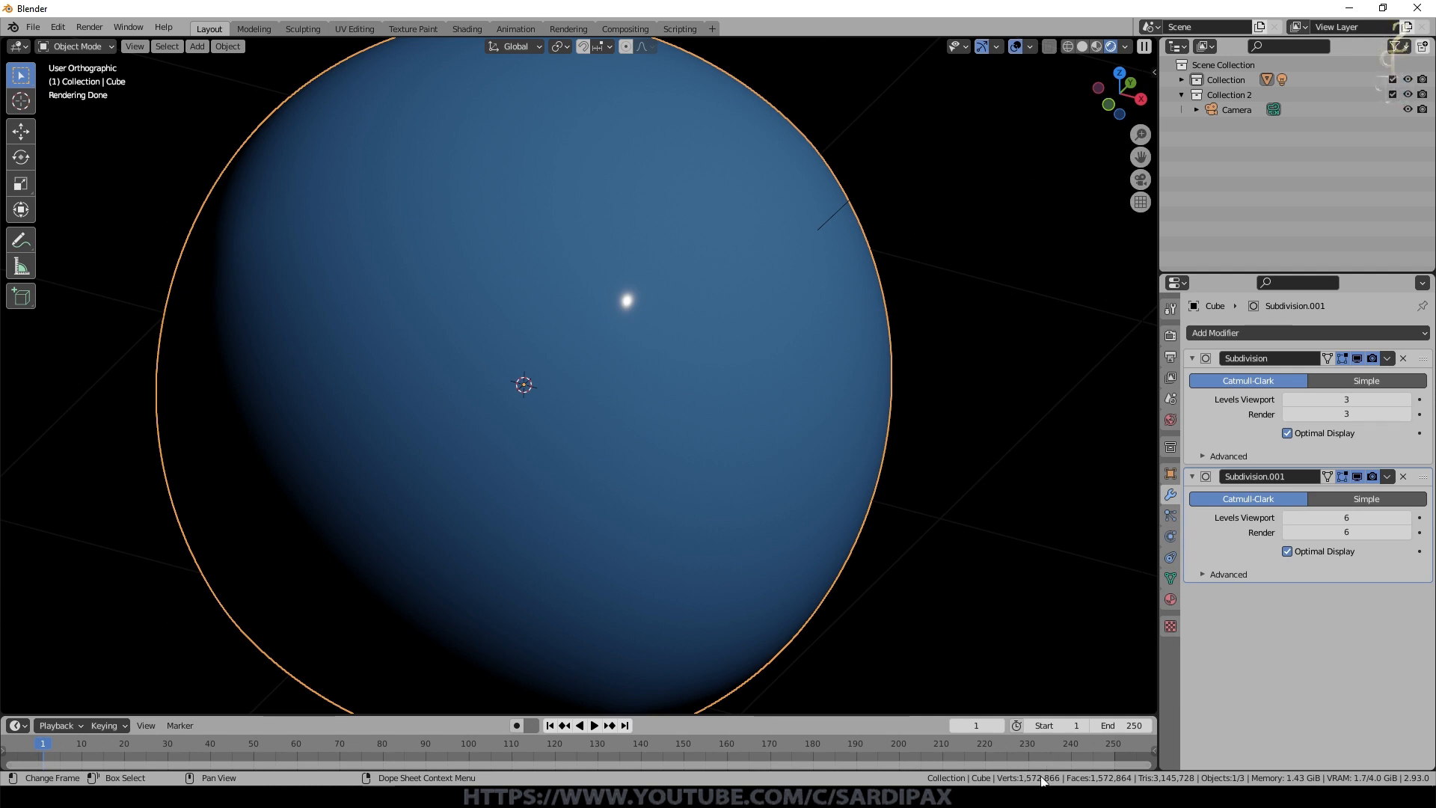
{"action": "scroll", "coordinate": [954, 524], "scroll_direction": "down", "scroll_amount": 3}
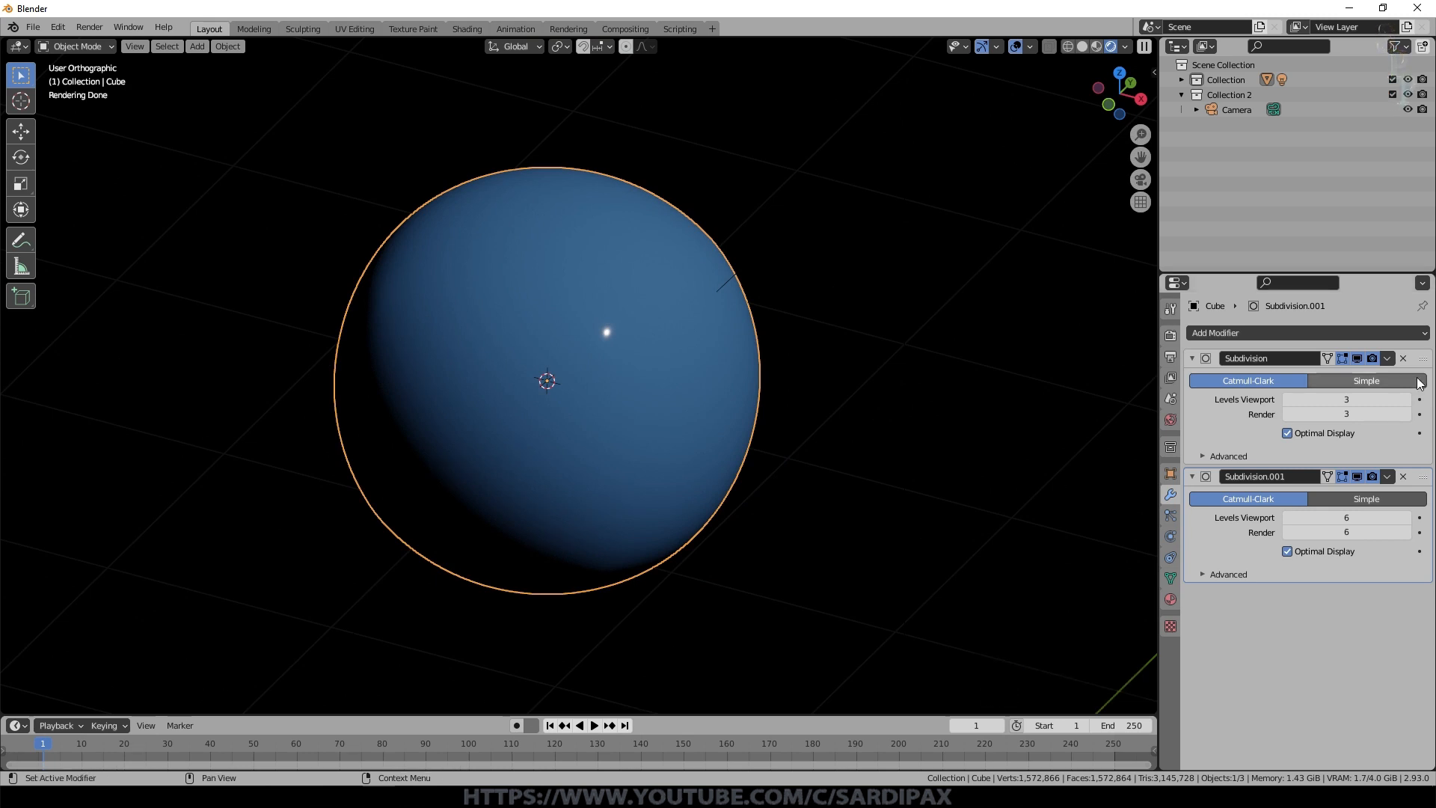
{"action": "left_click", "coordinate": [1403, 477]}
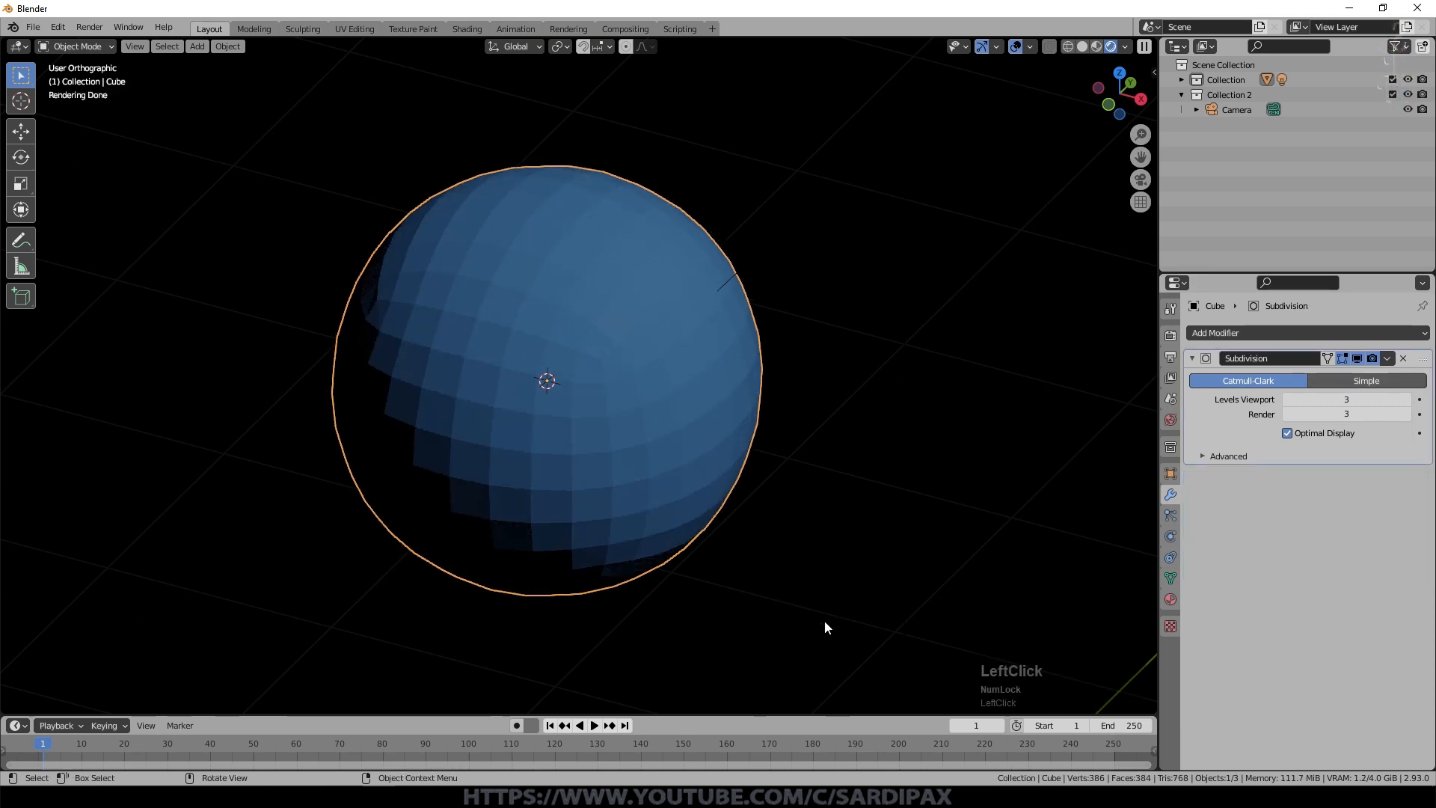
Step: Apply Shade Smooth to the subdivided cube
{"action": "mouse_move", "coordinate": [636, 456]}
{"action": "middle_mouse_down"}
{"action": "mouse_move", "coordinate": [727, 453]}
{"action": "mouse_move", "coordinate": [779, 411]}
{"action": "mouse_move", "coordinate": [682, 473]}
{"action": "mouse_move", "coordinate": [535, 464]}
{"action": "mouse_move", "coordinate": [737, 455]}
{"action": "mouse_move", "coordinate": [772, 408]}
{"action": "mouse_move", "coordinate": [743, 433]}
{"action": "mouse_move", "coordinate": [641, 445]}
{"action": "middle_mouse_up"}
{"action": "scroll", "coordinate": [659, 433], "scroll_direction": "up", "scroll_amount": 2}
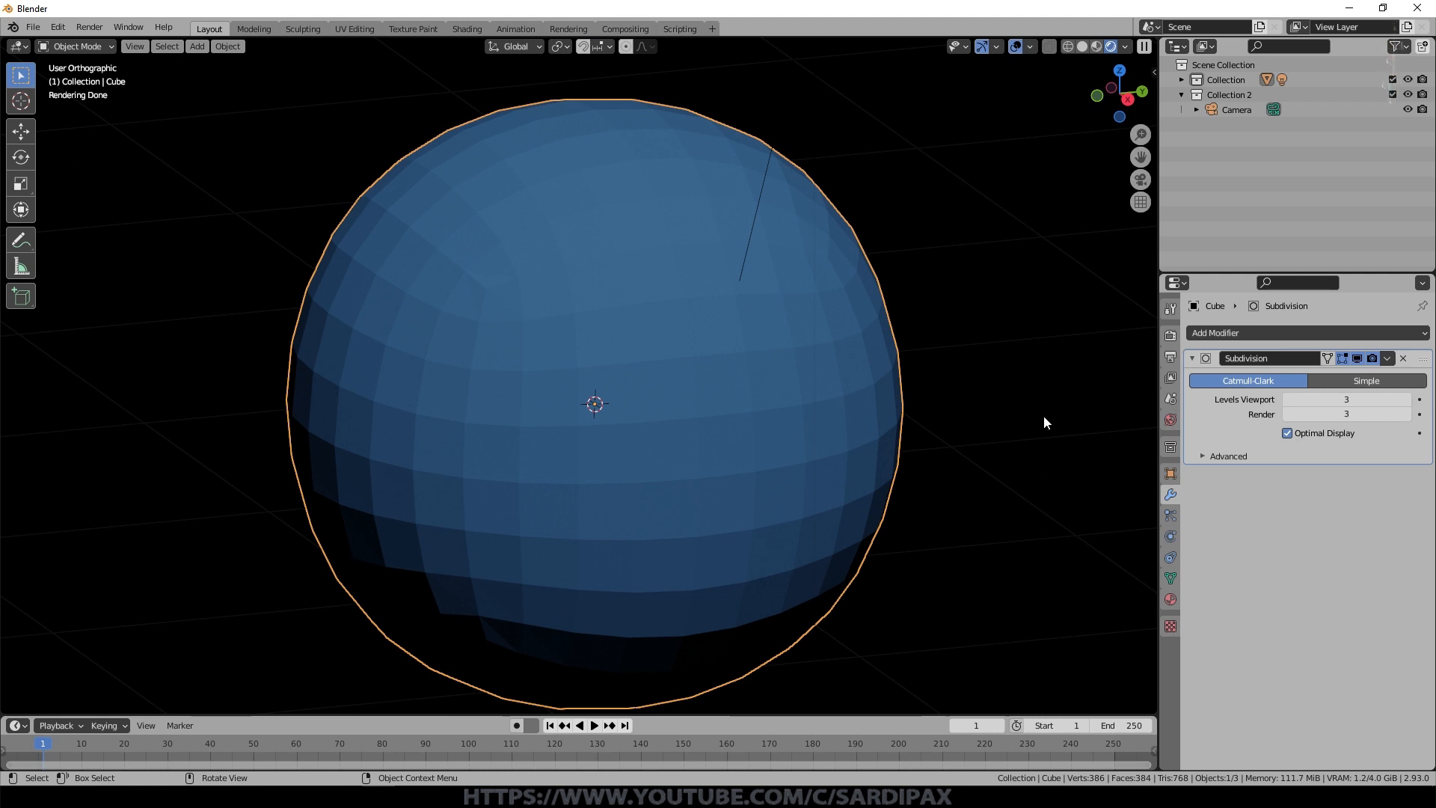
{"action": "right_click", "coordinate": [706, 356]}
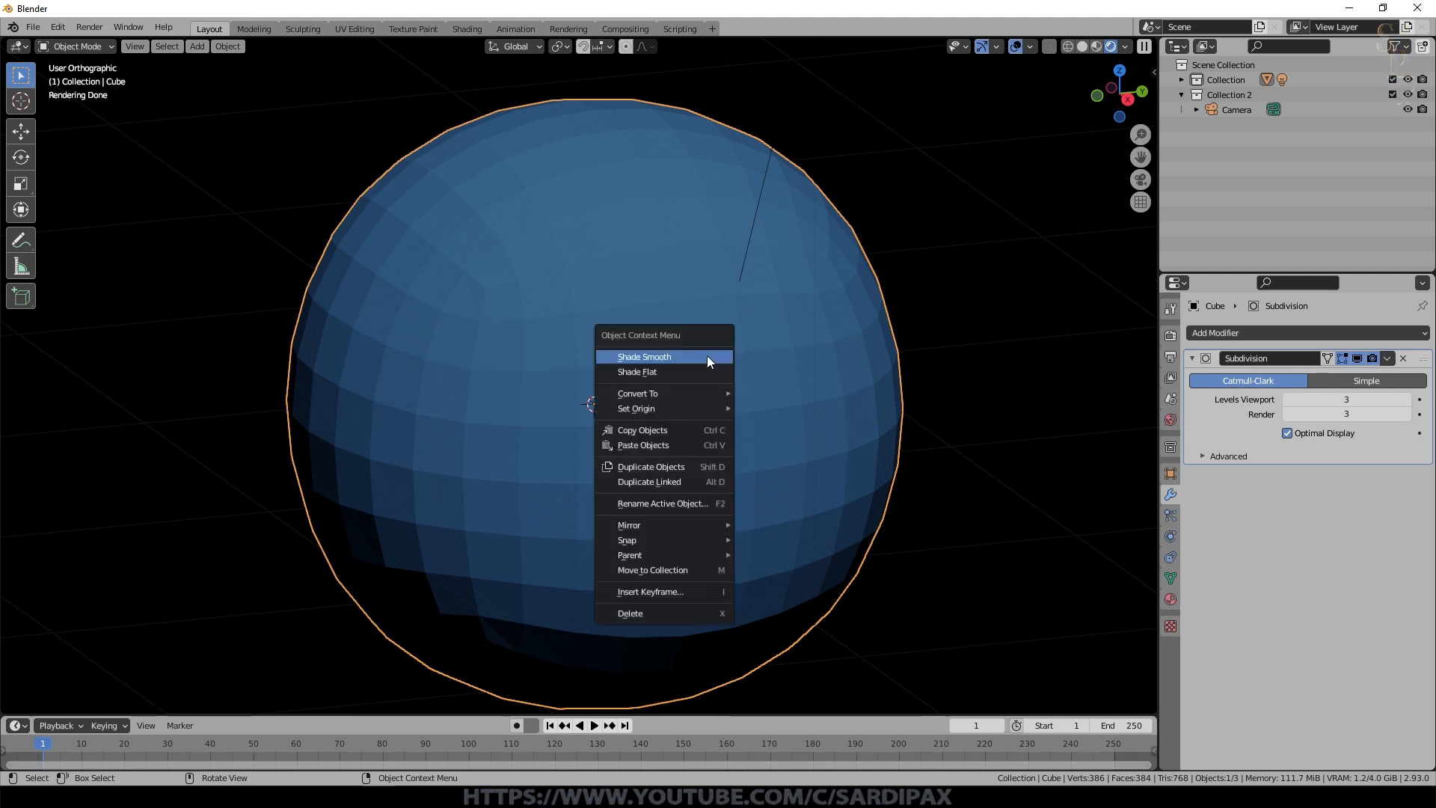
{"action": "left_click", "coordinate": [706, 357]}
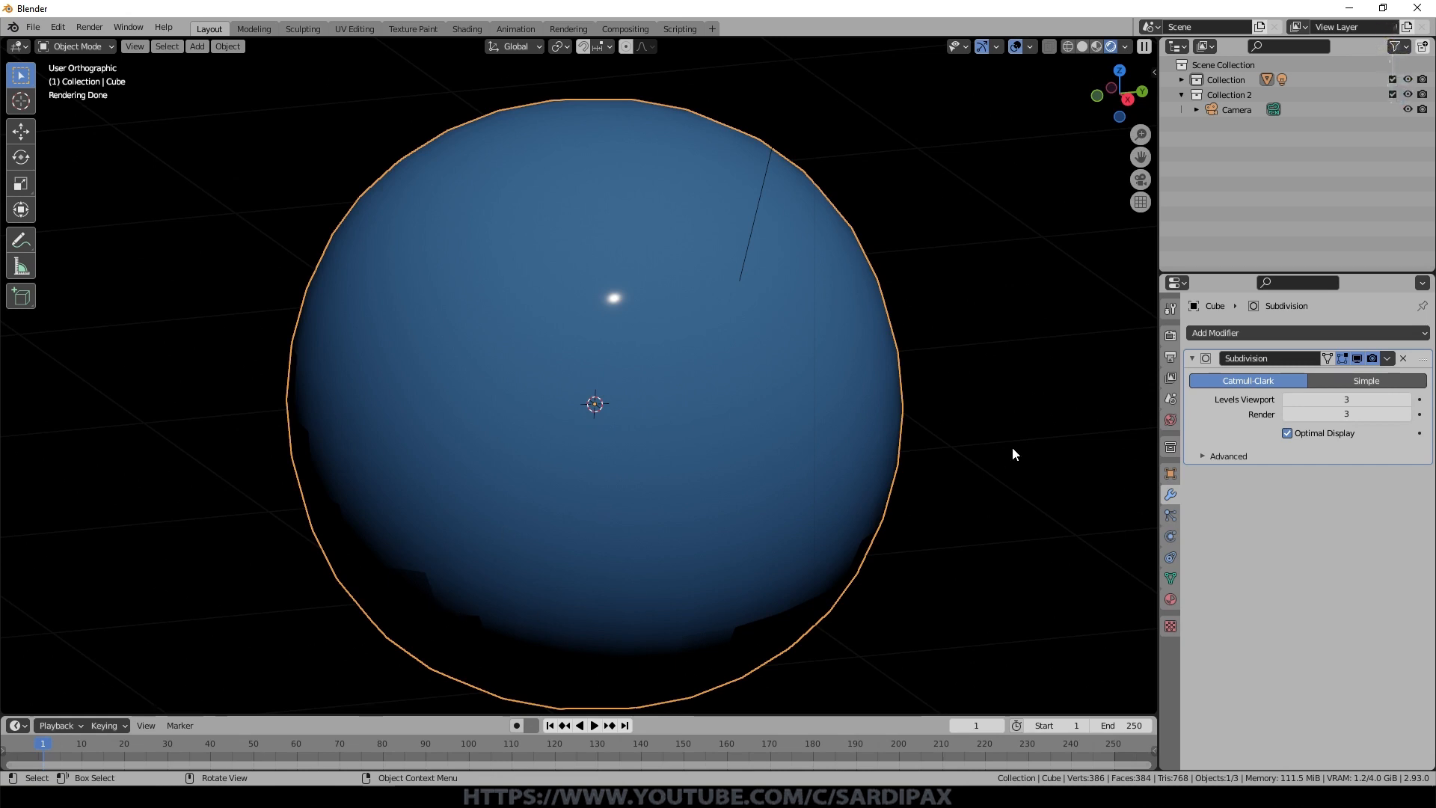
Step: Check the smooth-shaded mesh through the camera and render the image to examine its shadow edge
{"action": "key", "text": "KP_0"}
{"action": "scroll", "coordinate": [1012, 449], "scroll_direction": "up", "scroll_amount": 2}
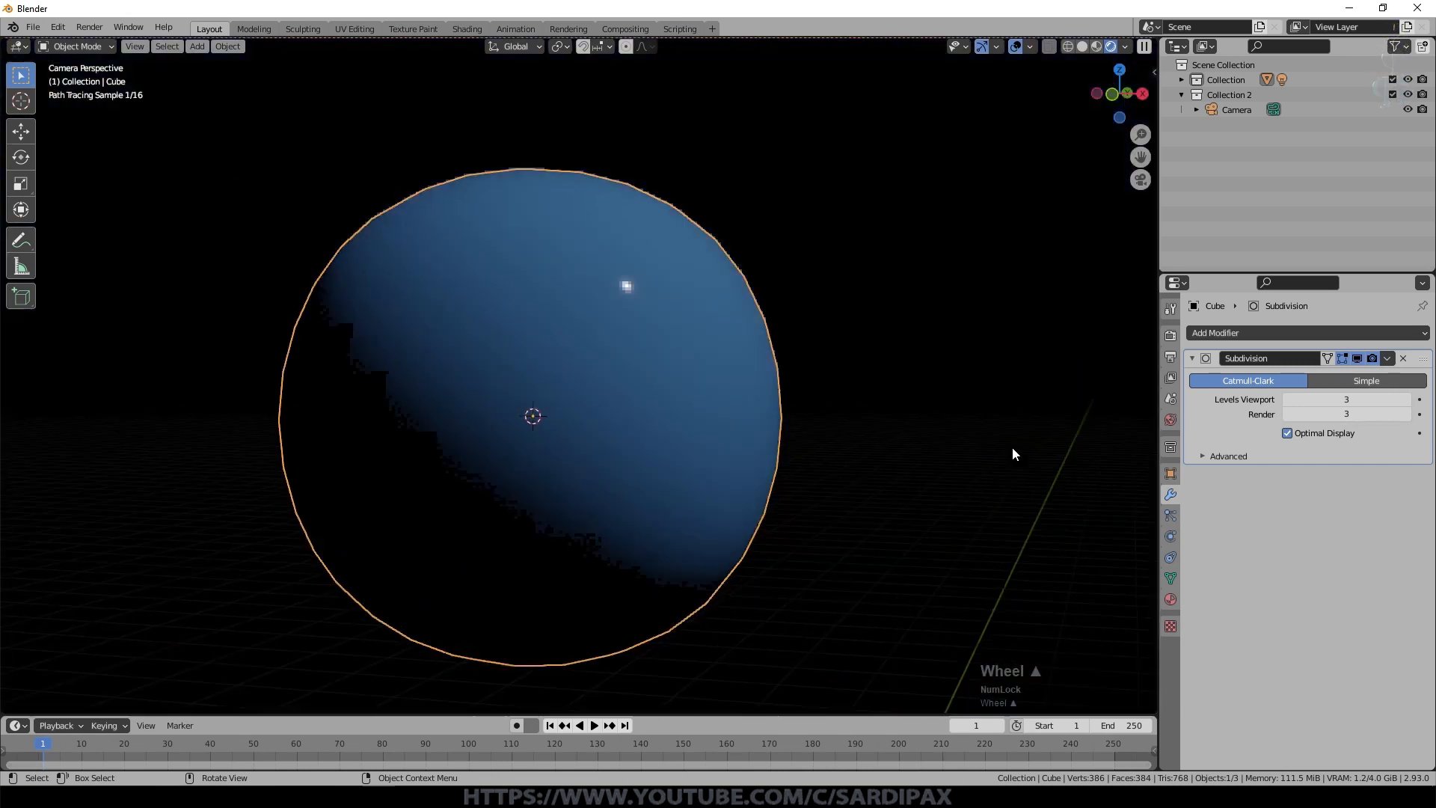
{"action": "scroll", "coordinate": [1011, 447], "scroll_direction": "up", "scroll_amount": 1}
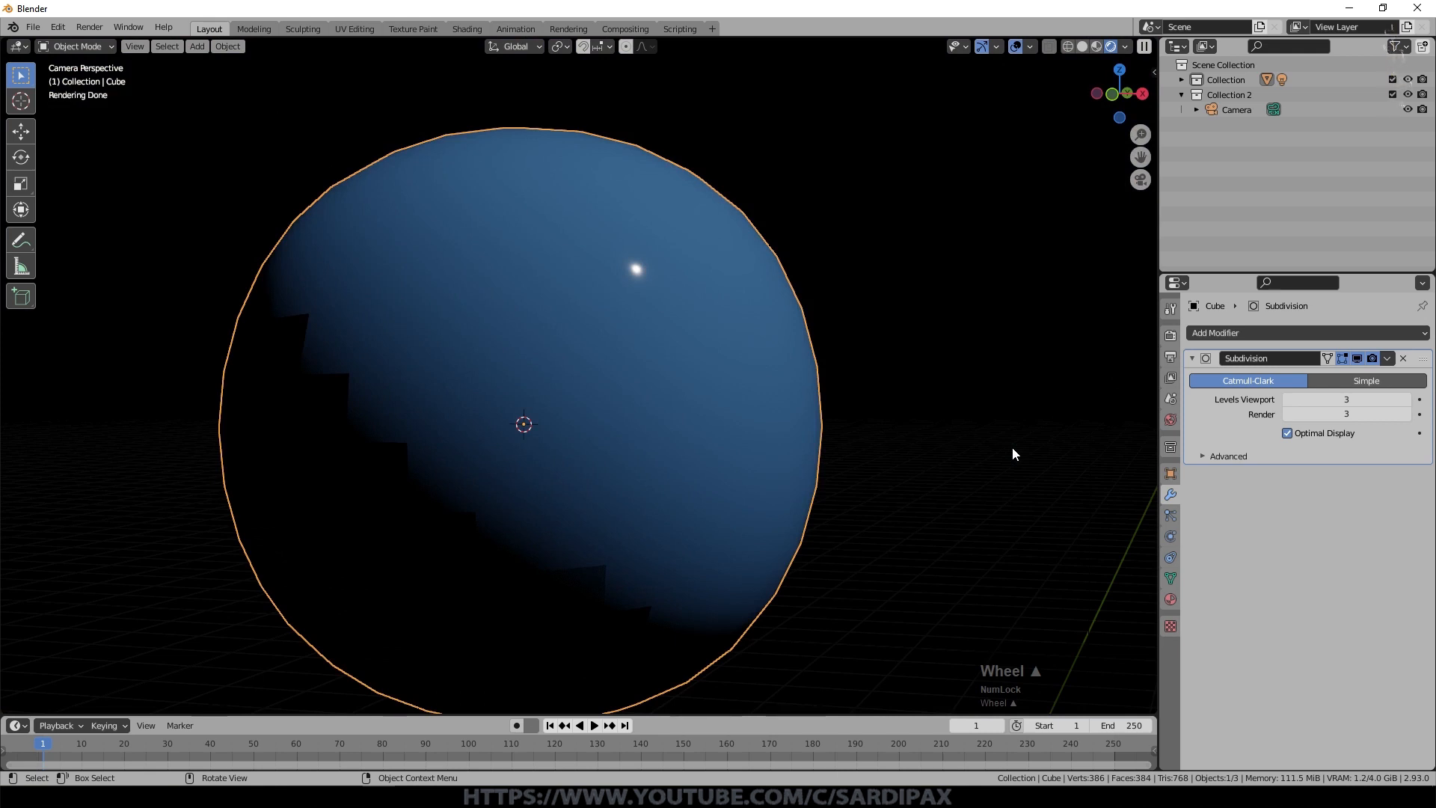
{"action": "key", "text": "F12"}
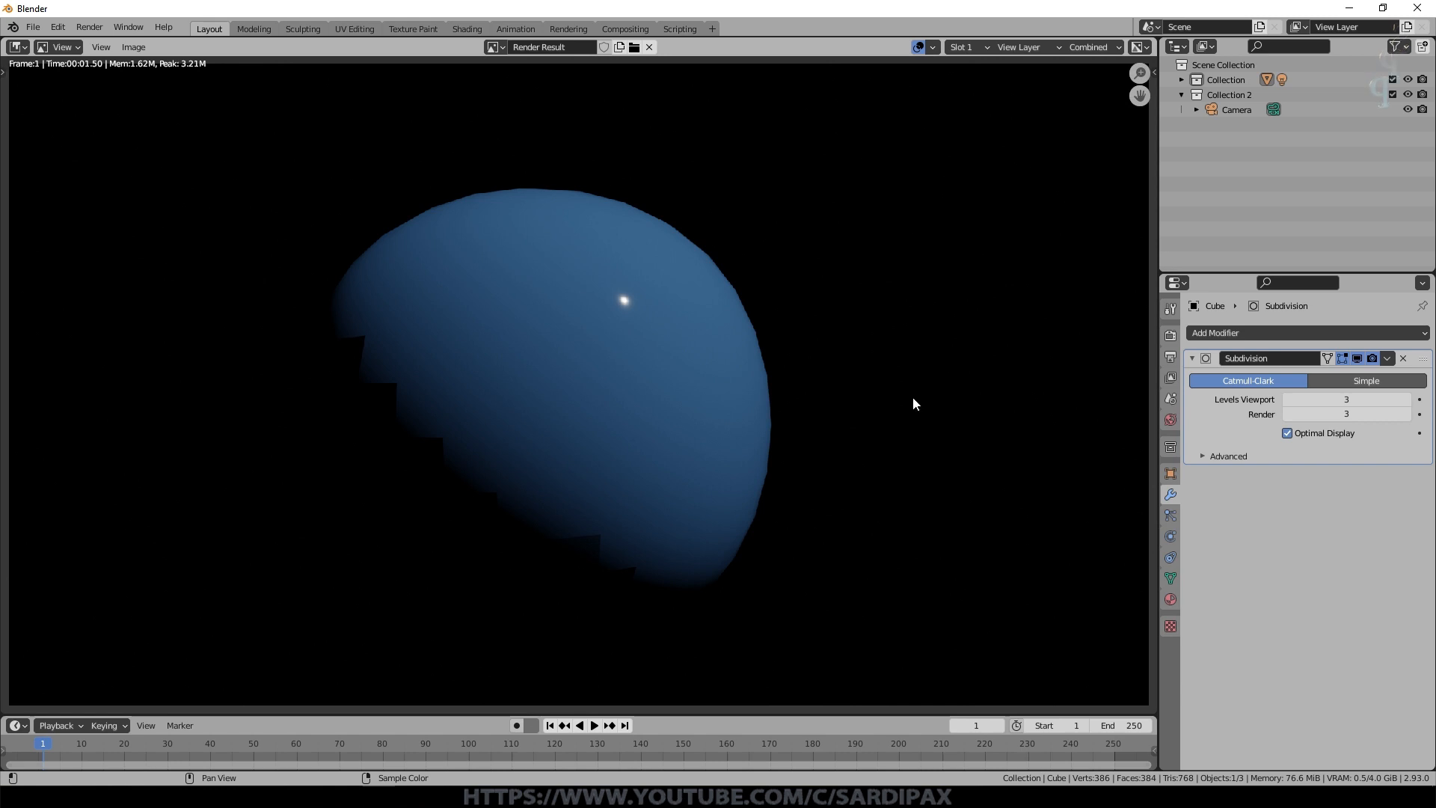
{"action": "key", "text": "Escape"}
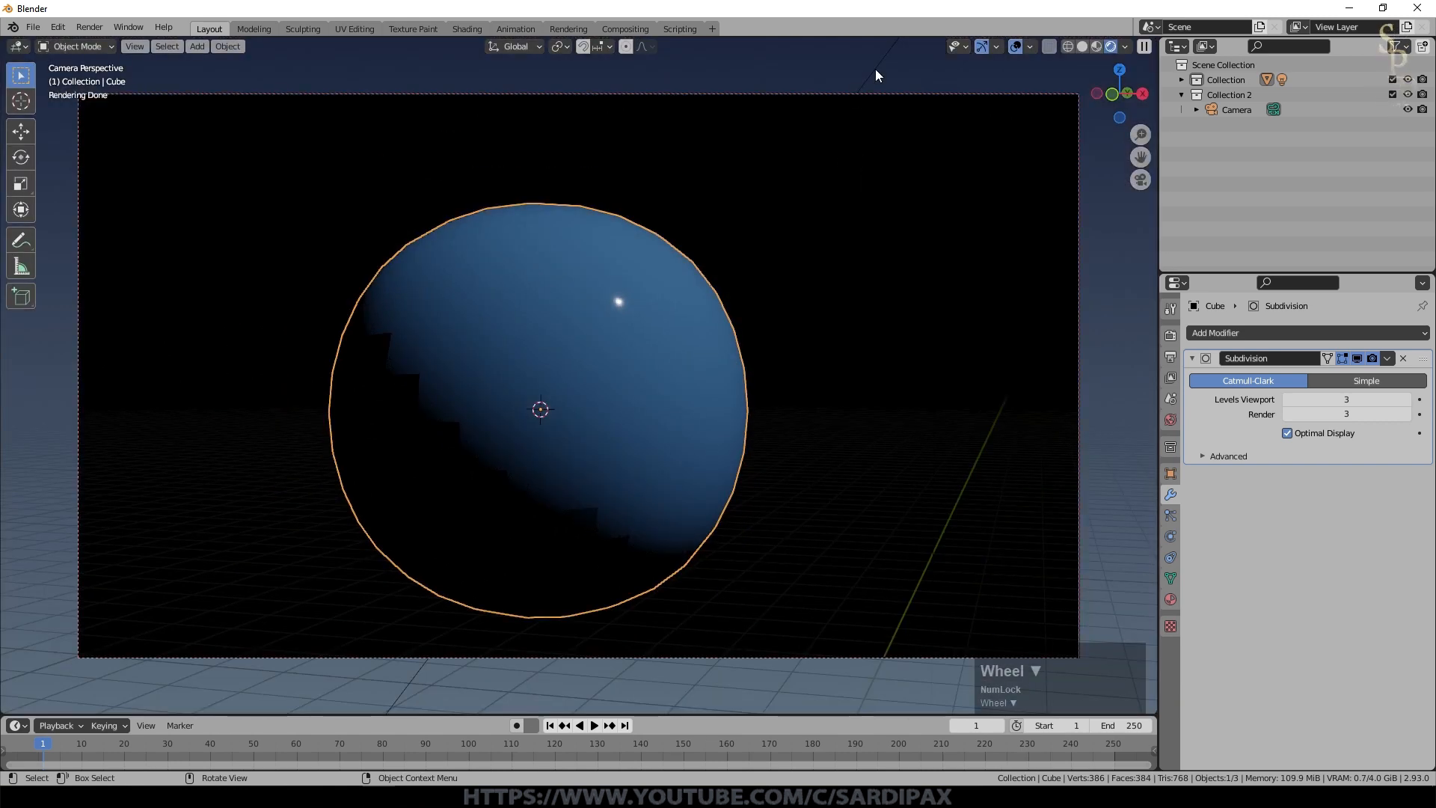
Step: Select the sun light and set its angle to 37.6° to soften the shadow edge
{"action": "left_click", "coordinate": [876, 75]}
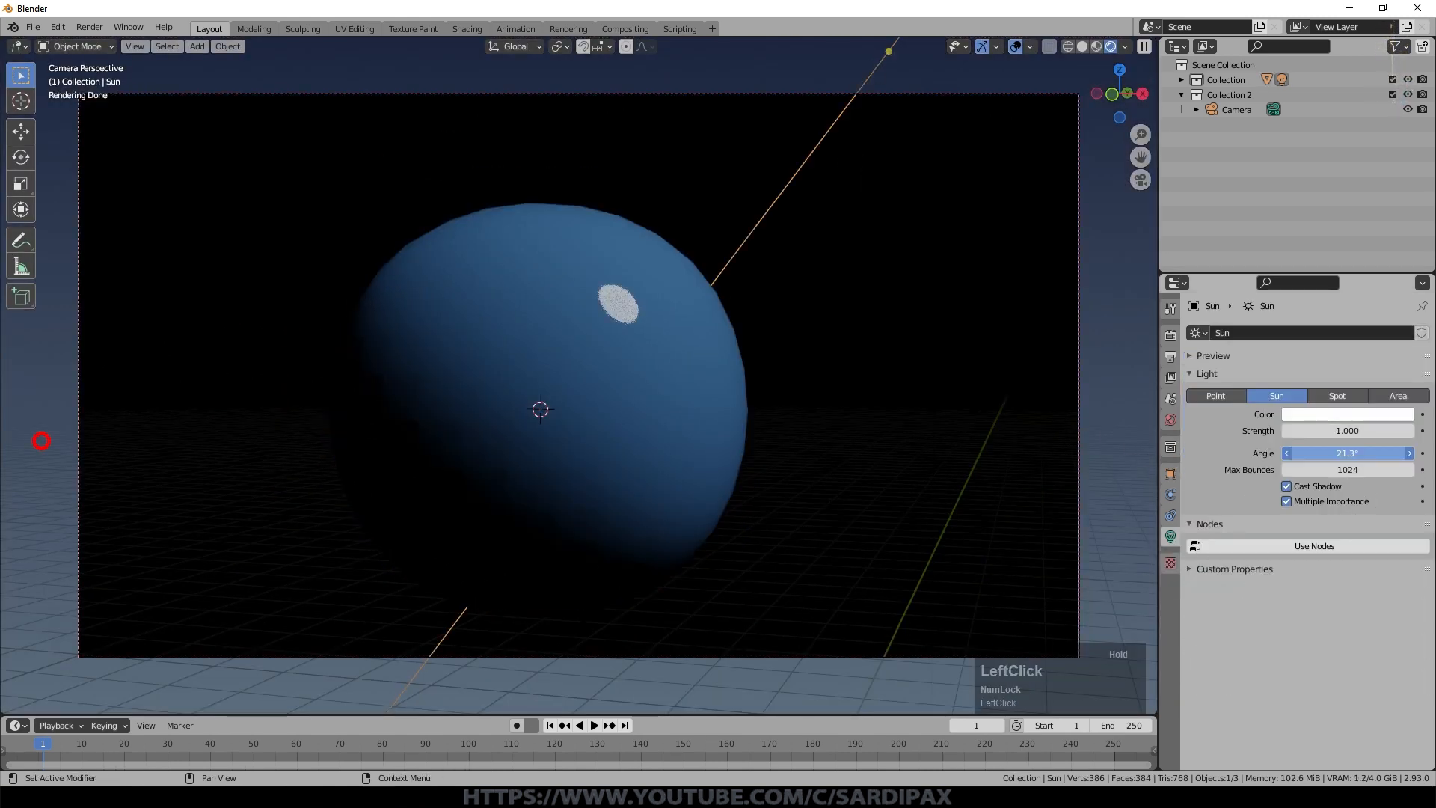
{"action": "left_click_drag", "start_coordinate": [41, 441], "coordinate": [1350, 453]}
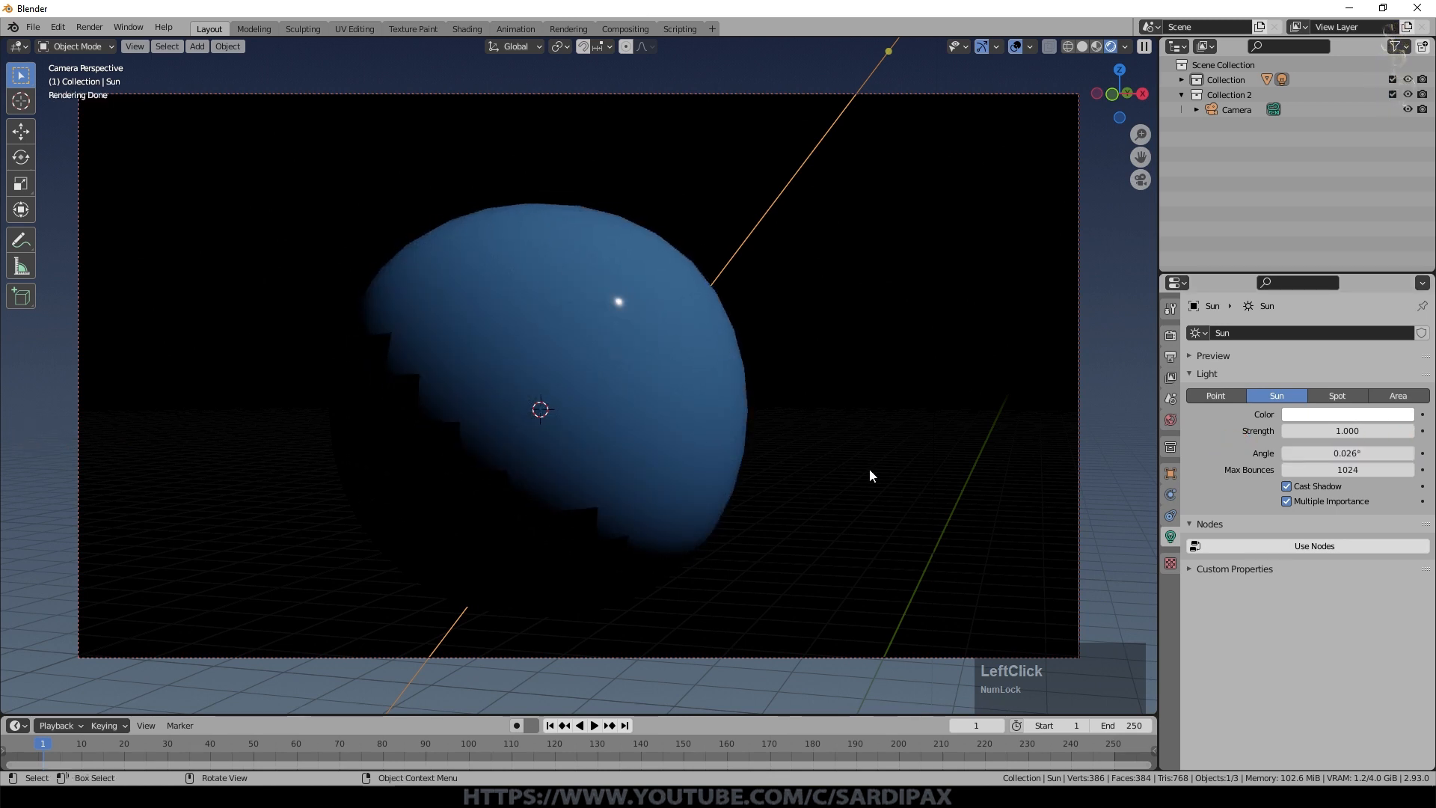
{"action": "left_click_drag", "start_coordinate": [1346, 453], "coordinate": [832, 437]}
Step: Render the image with the wider sun angle and examine the mesh's shading and outline up close
{"action": "key", "text": "F12"}
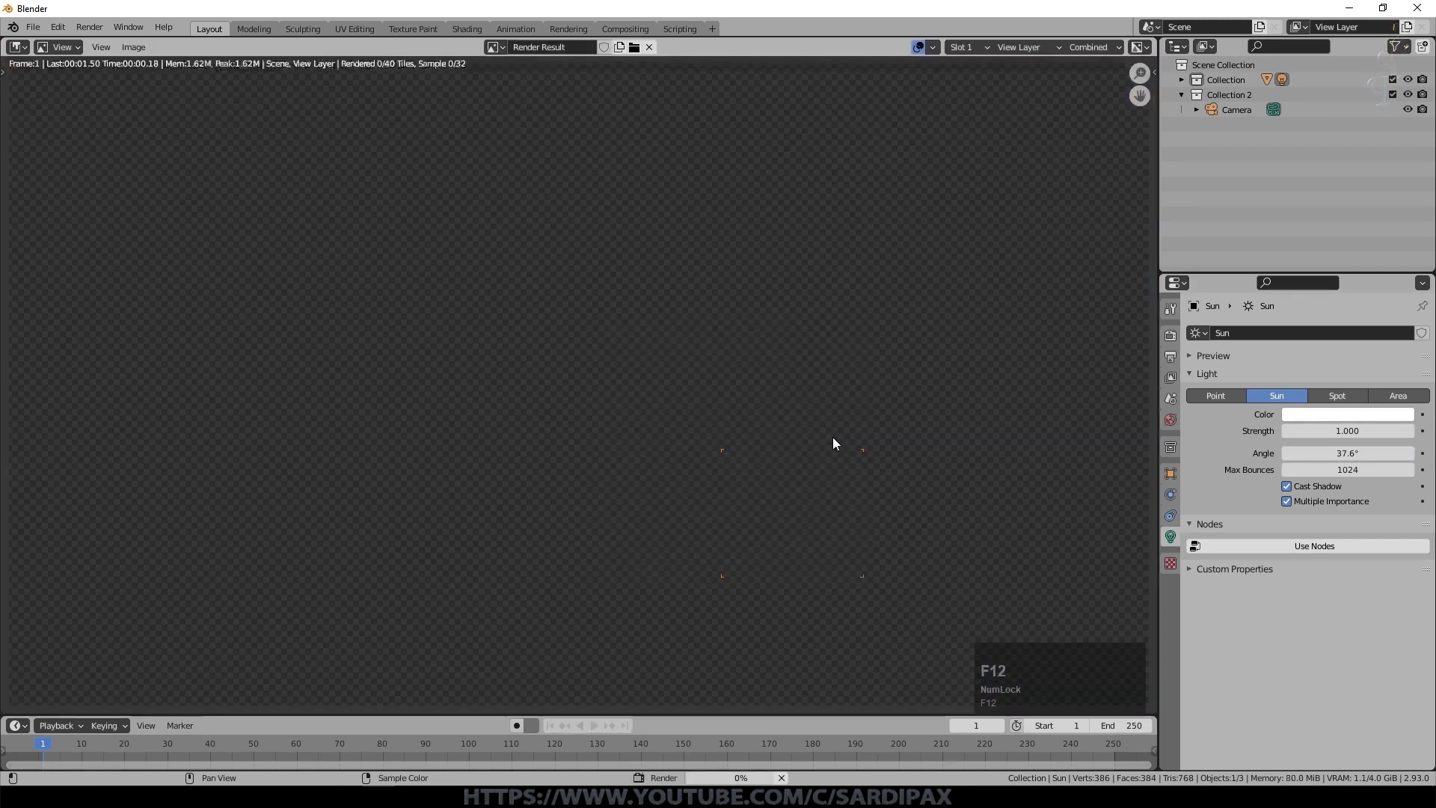
{"action": "scroll", "coordinate": [770, 190], "scroll_direction": "up", "scroll_amount": 1}
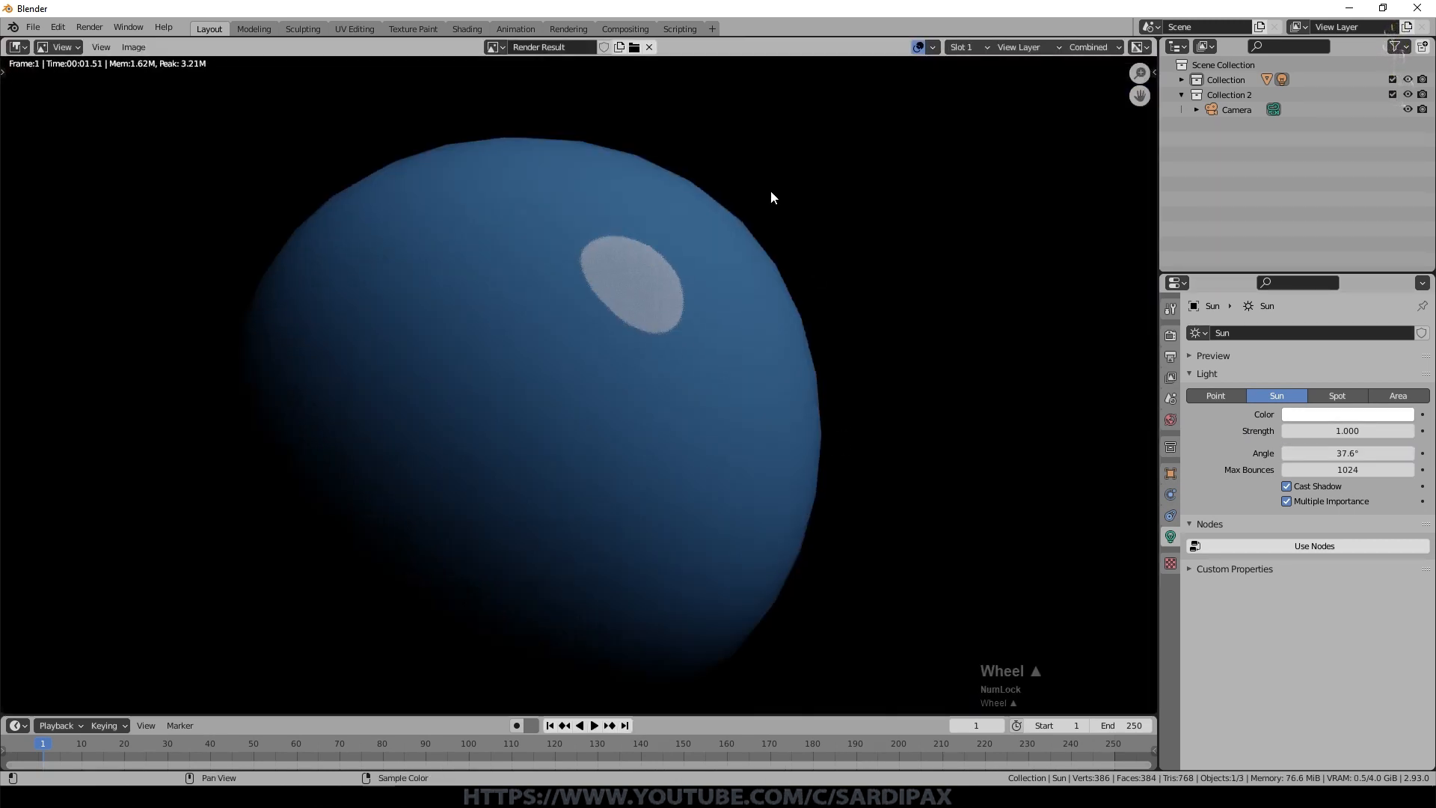
{"action": "scroll", "coordinate": [771, 192], "scroll_direction": "up", "scroll_amount": 2}
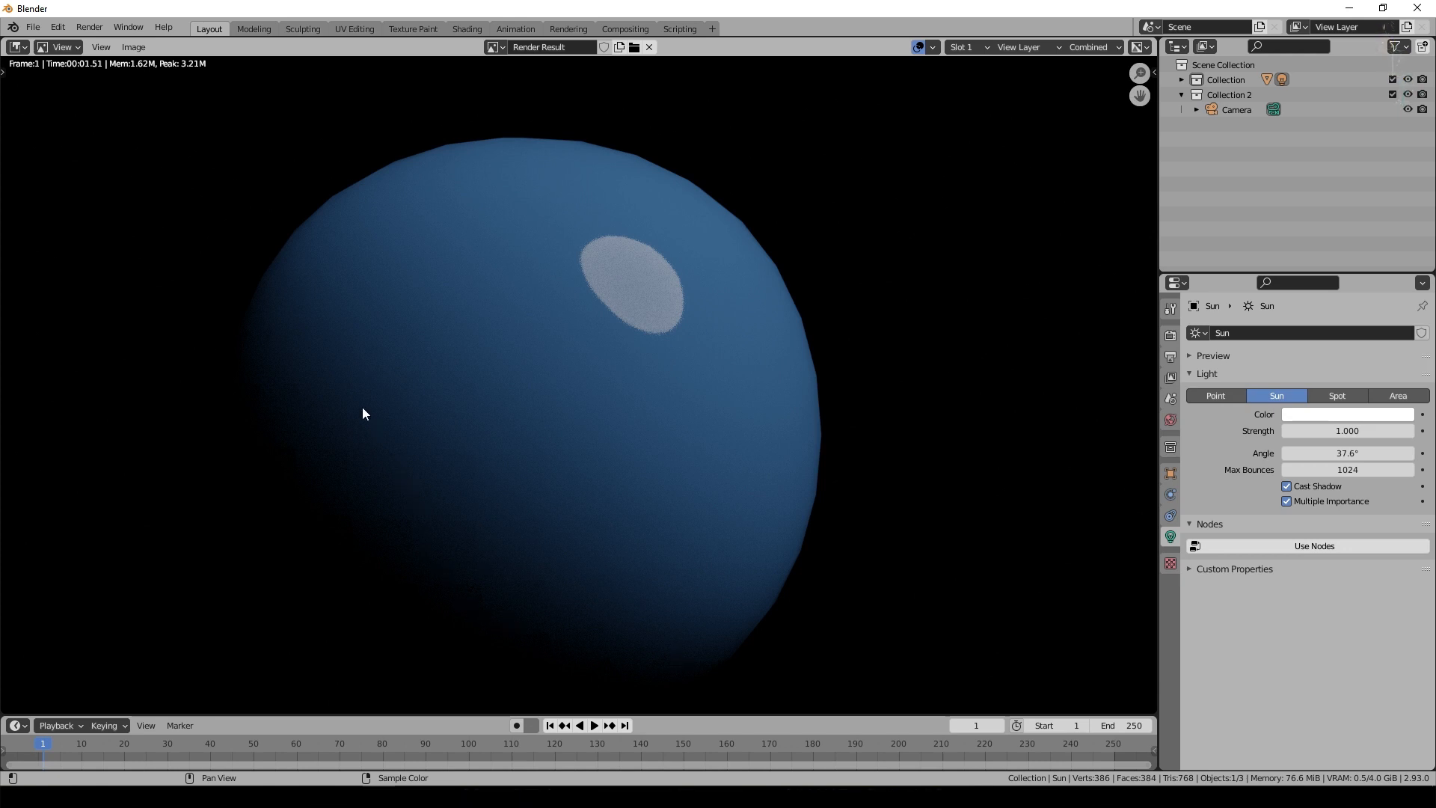
{"action": "scroll", "coordinate": [823, 181], "scroll_direction": "up", "scroll_amount": 2}
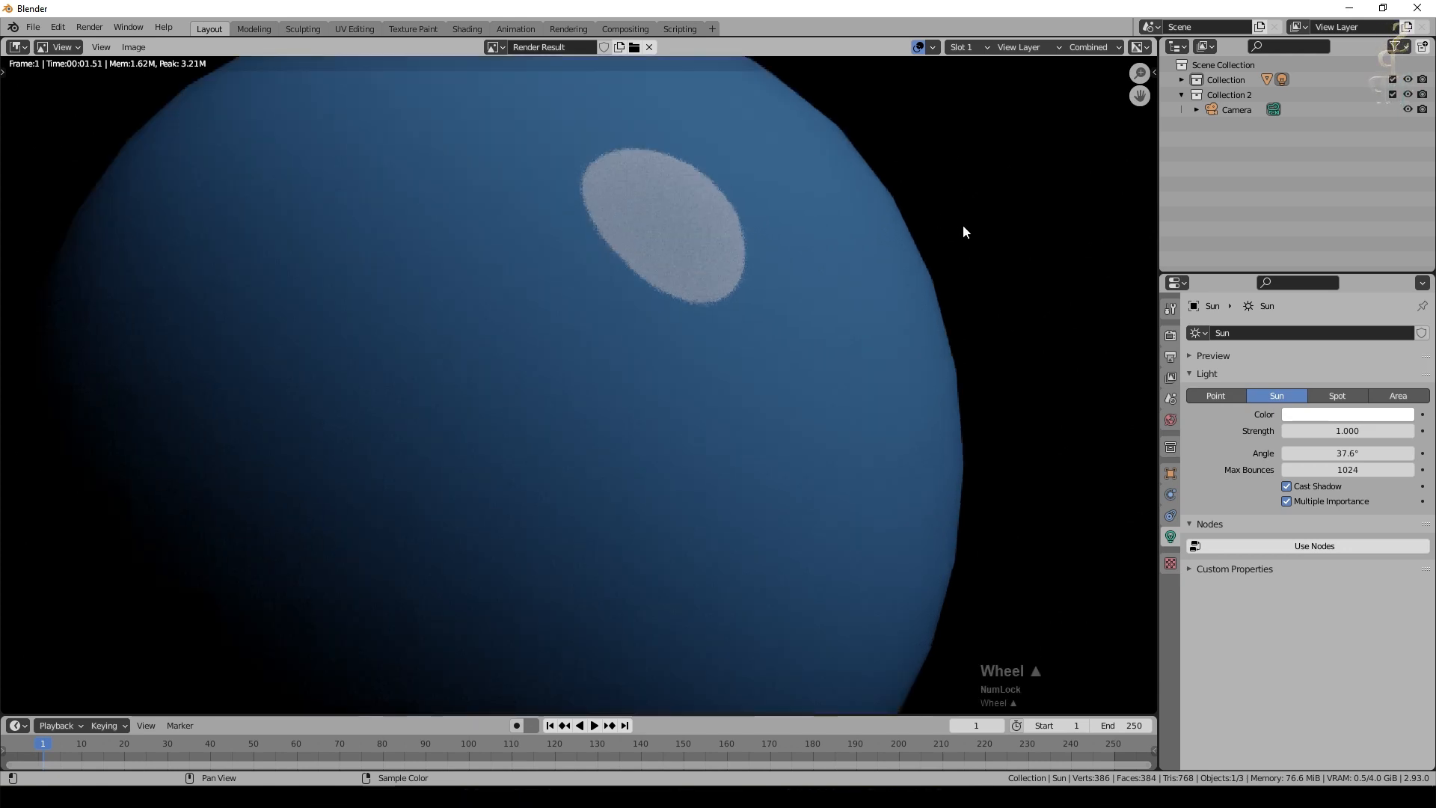
{"action": "scroll", "coordinate": [1044, 224], "scroll_direction": "up", "scroll_amount": 1}
{"action": "middle_click_drag", "start_coordinate": [1044, 224], "coordinate": [984, 245], "text": "shift"}
{"action": "scroll", "coordinate": [868, 442], "scroll_direction": "up", "scroll_amount": 2}
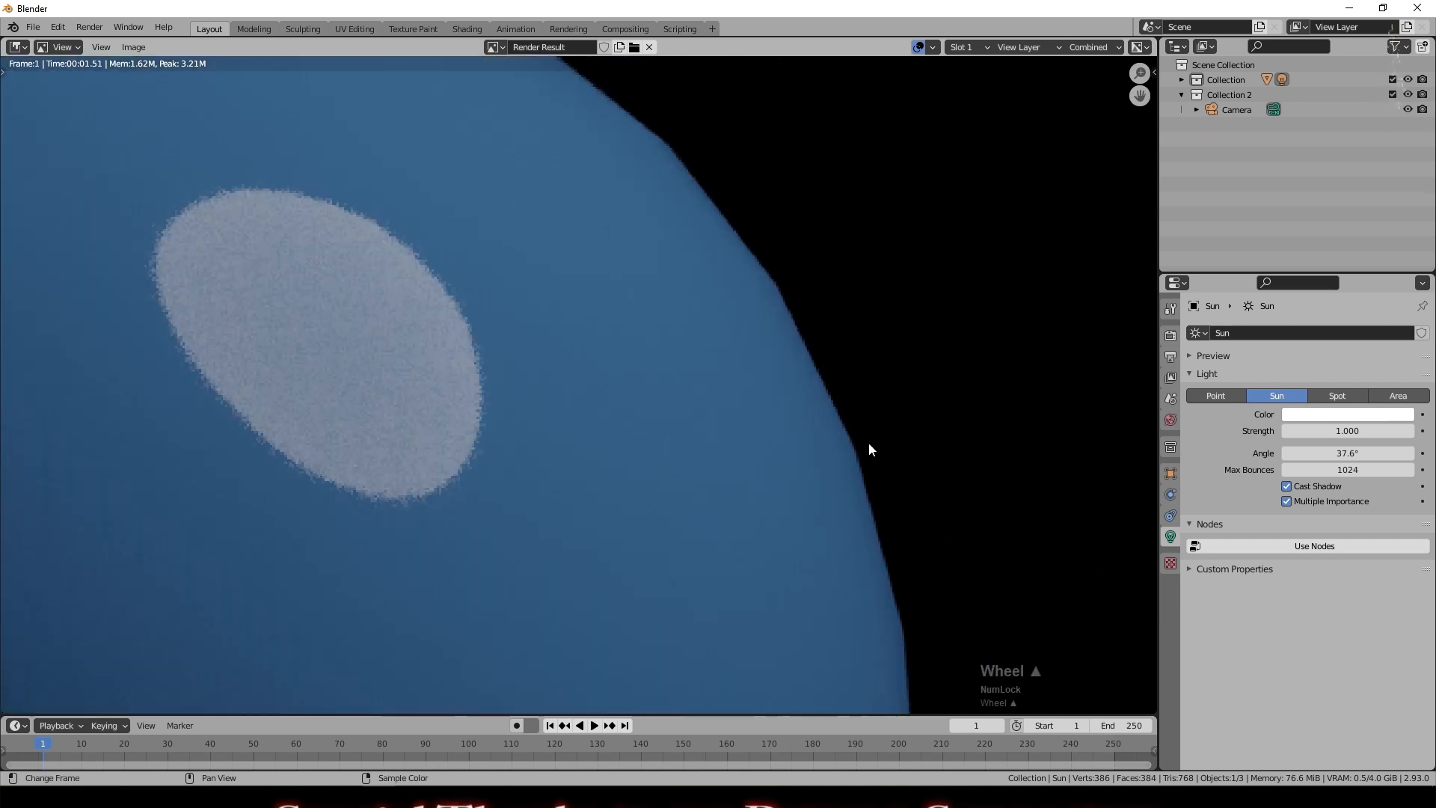
{"action": "scroll", "coordinate": [837, 244], "scroll_direction": "down", "scroll_amount": 2}
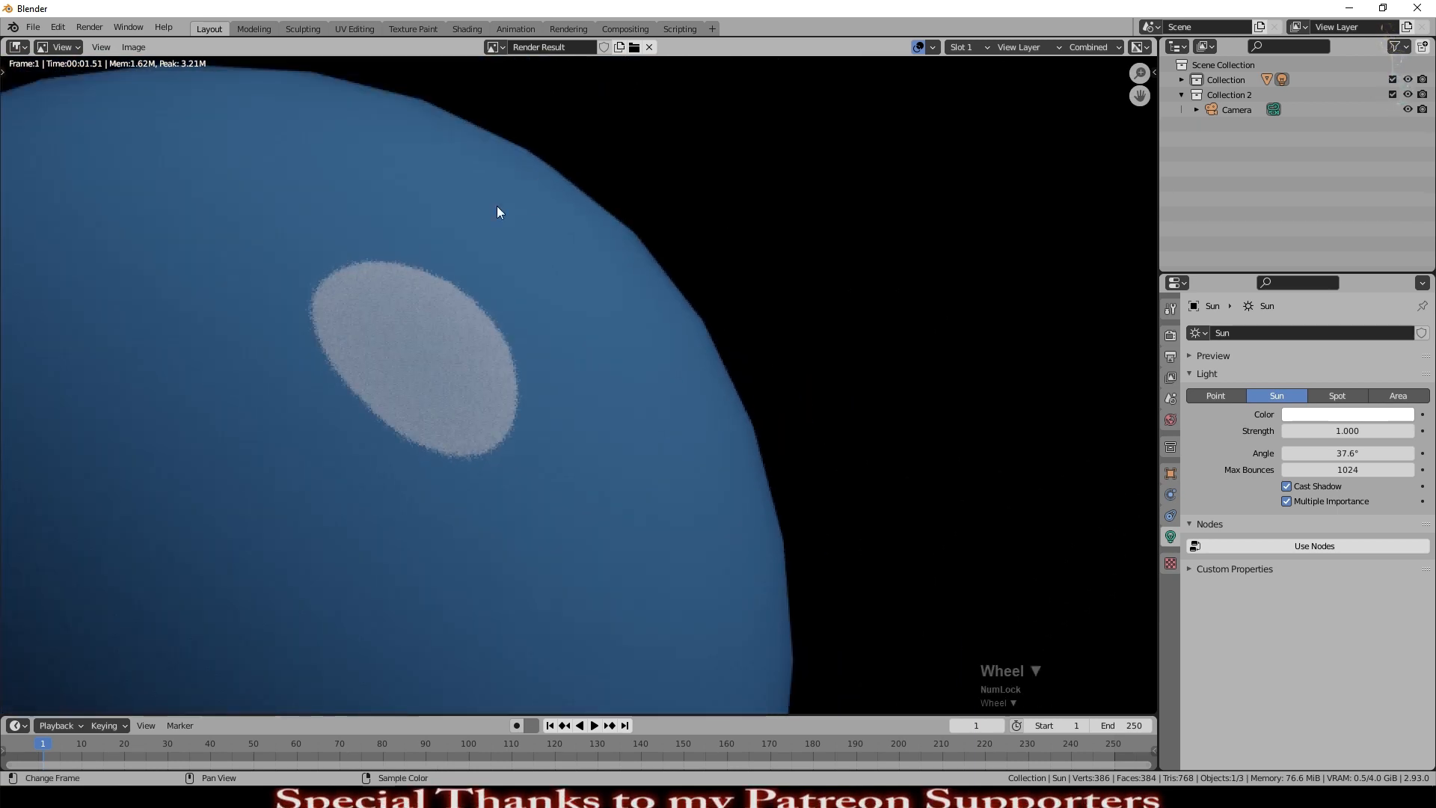
{"action": "scroll", "coordinate": [604, 276], "scroll_direction": "down", "scroll_amount": 2}
{"action": "scroll", "coordinate": [604, 276], "scroll_direction": "down", "scroll_amount": 2}
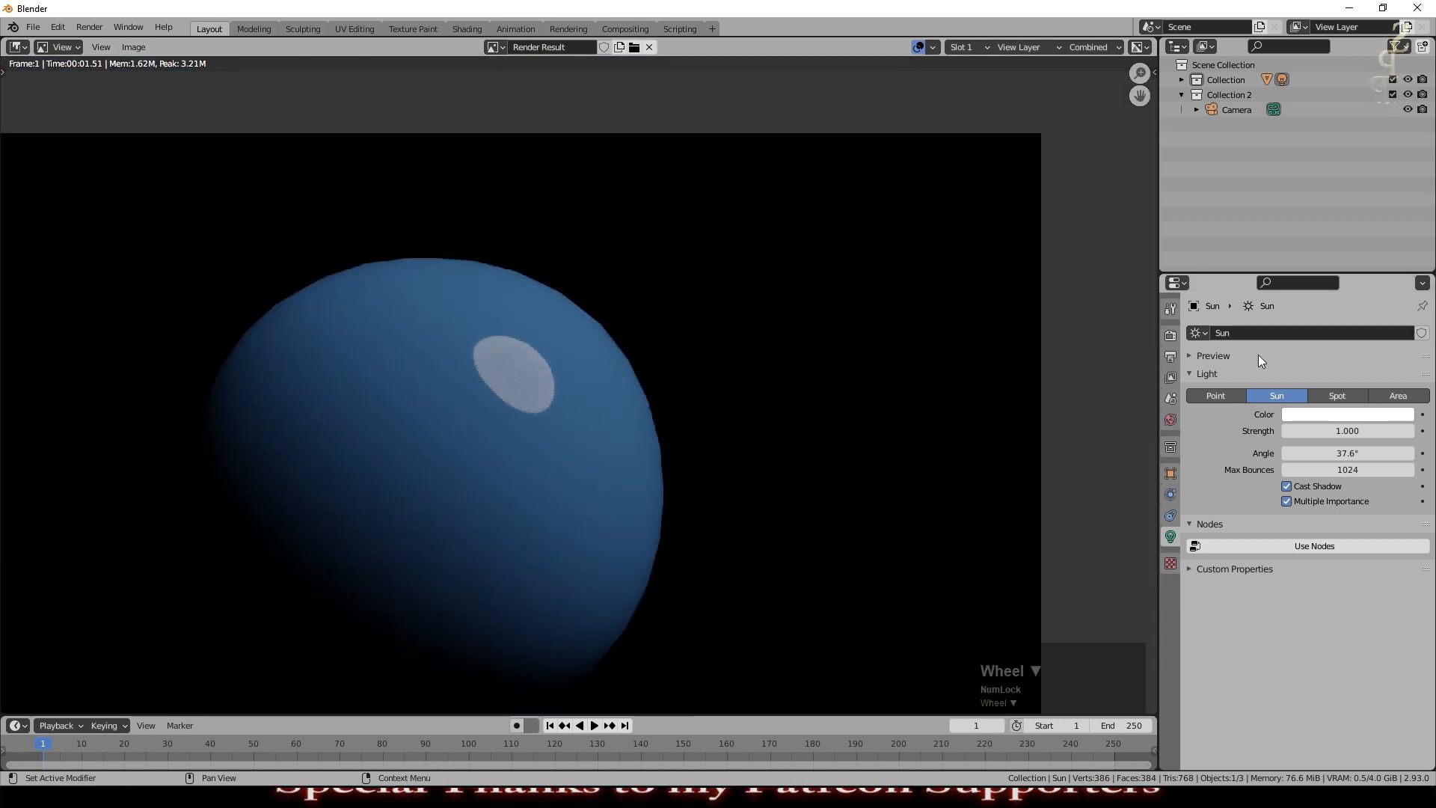
{"action": "key", "text": "Escape"}
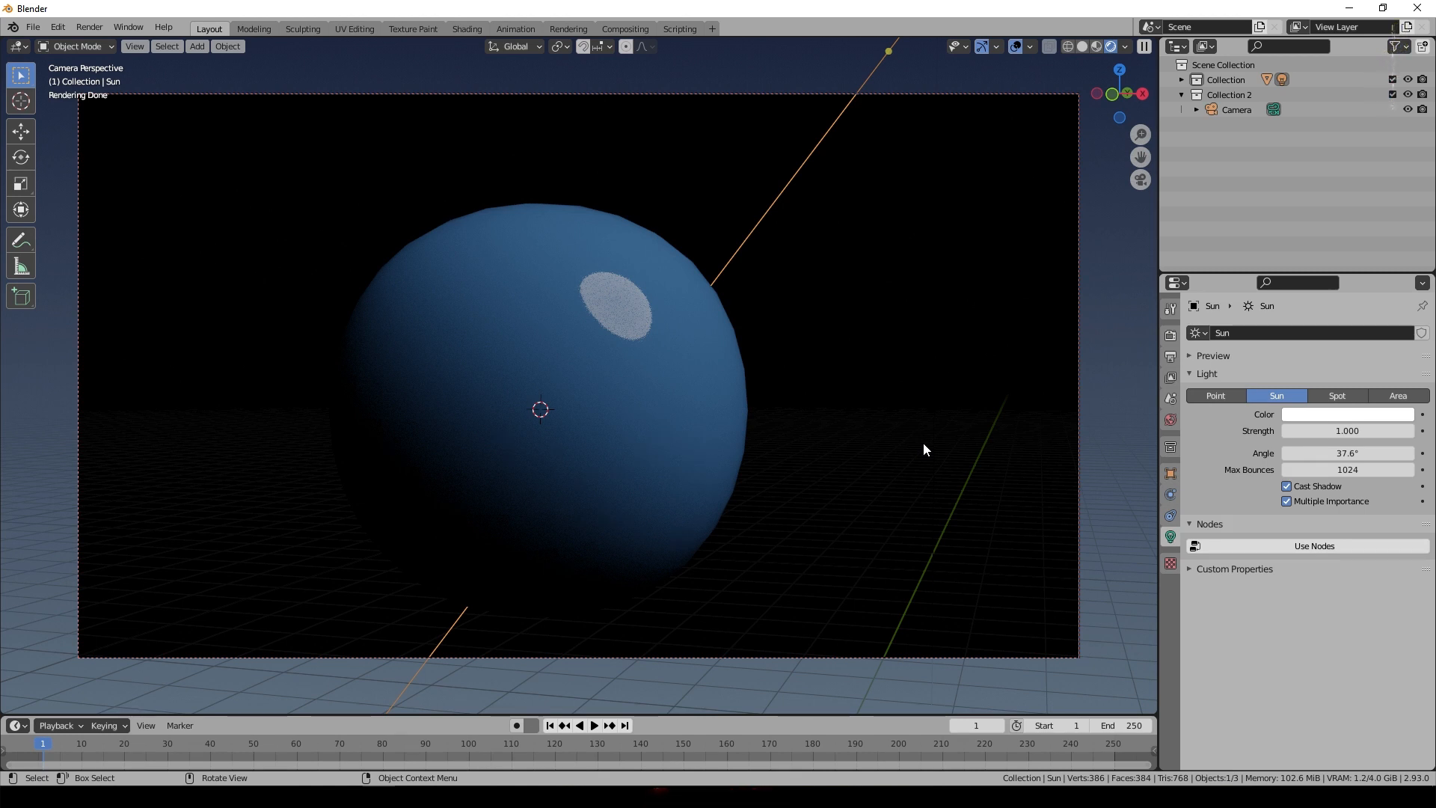
Step: Set the cube's Subdivision viewport and render levels to 4 and check its outline through the camera
{"action": "left_click", "coordinate": [692, 397]}
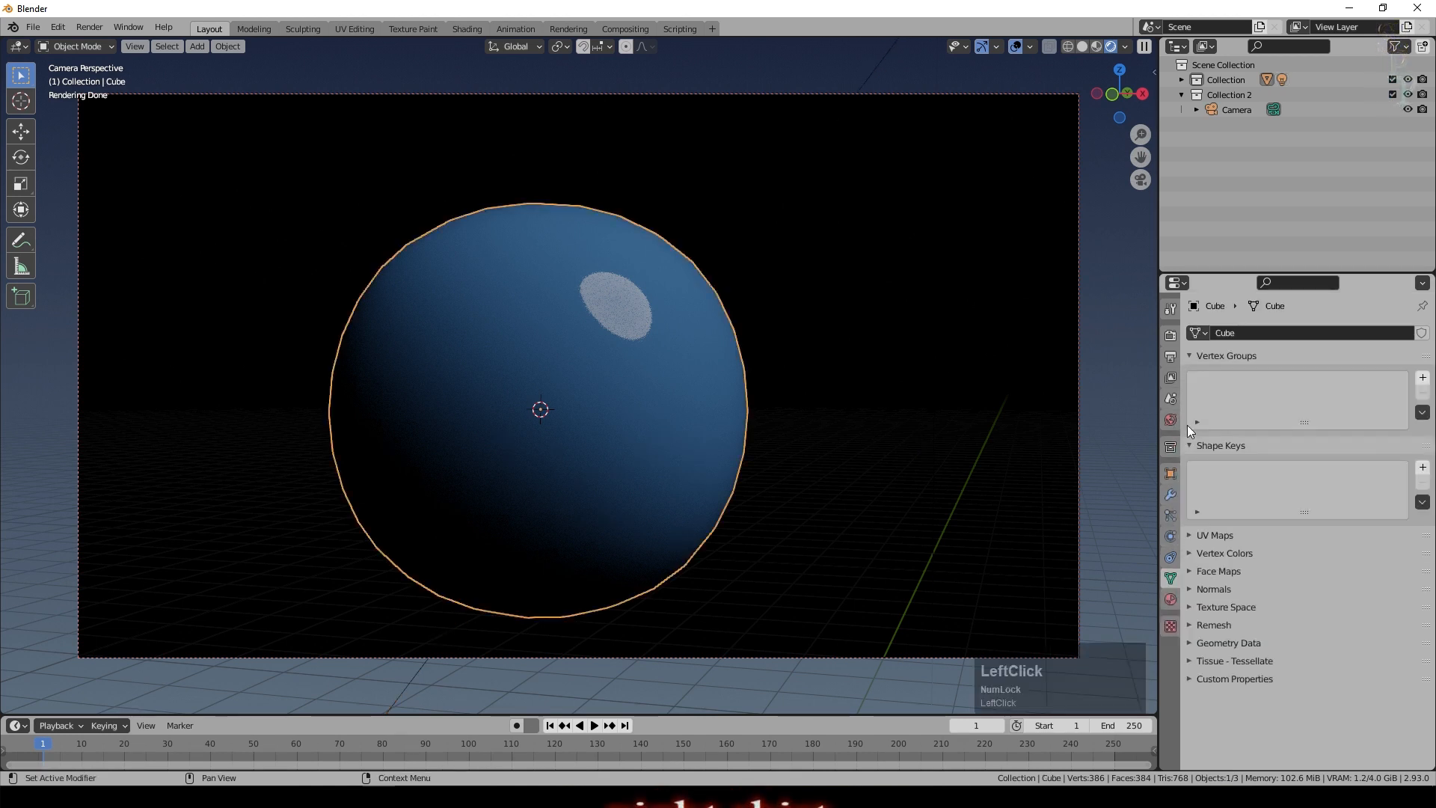
{"action": "left_click", "coordinate": [1170, 495]}
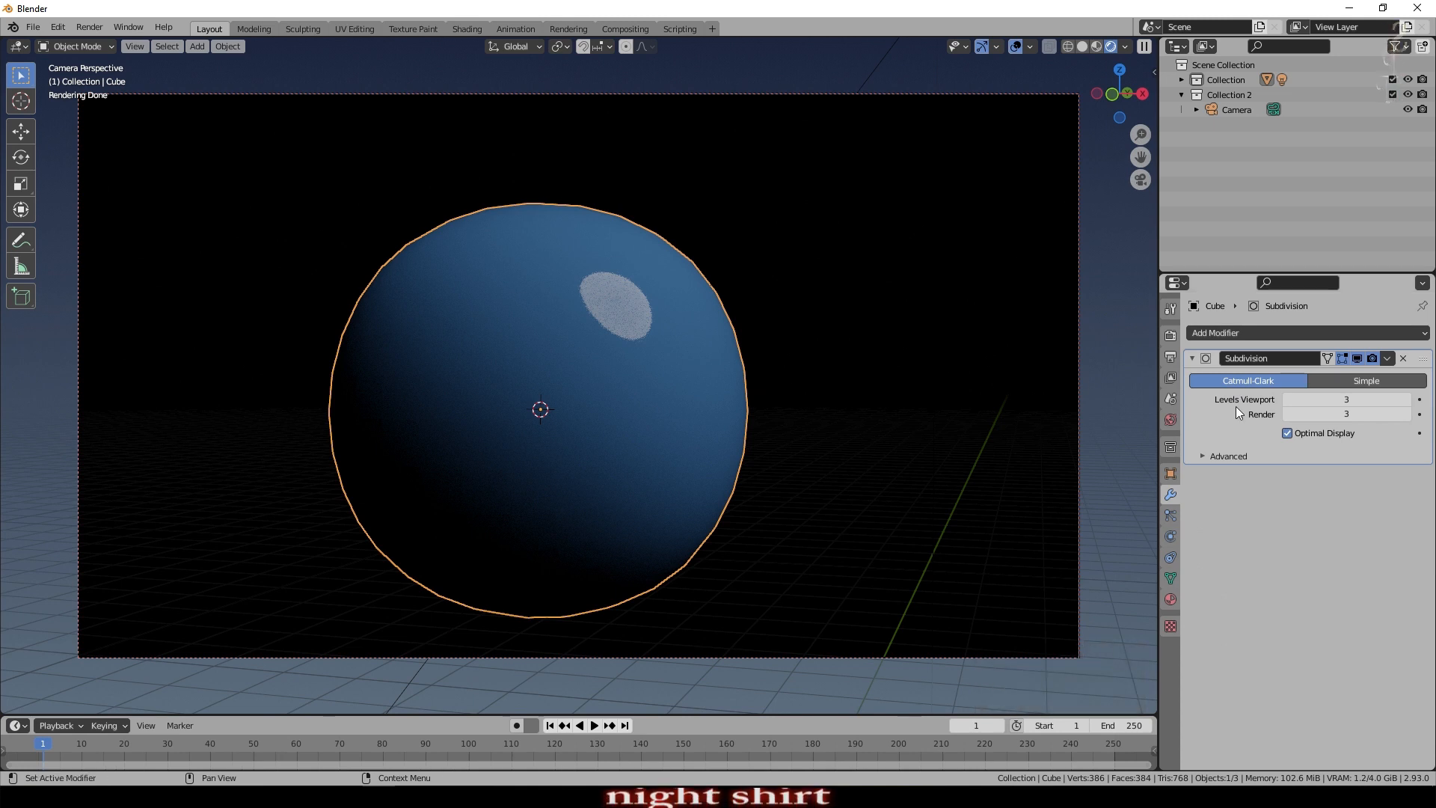
{"action": "left_click", "coordinate": [1406, 415]}
{"action": "left_click", "coordinate": [1408, 399]}
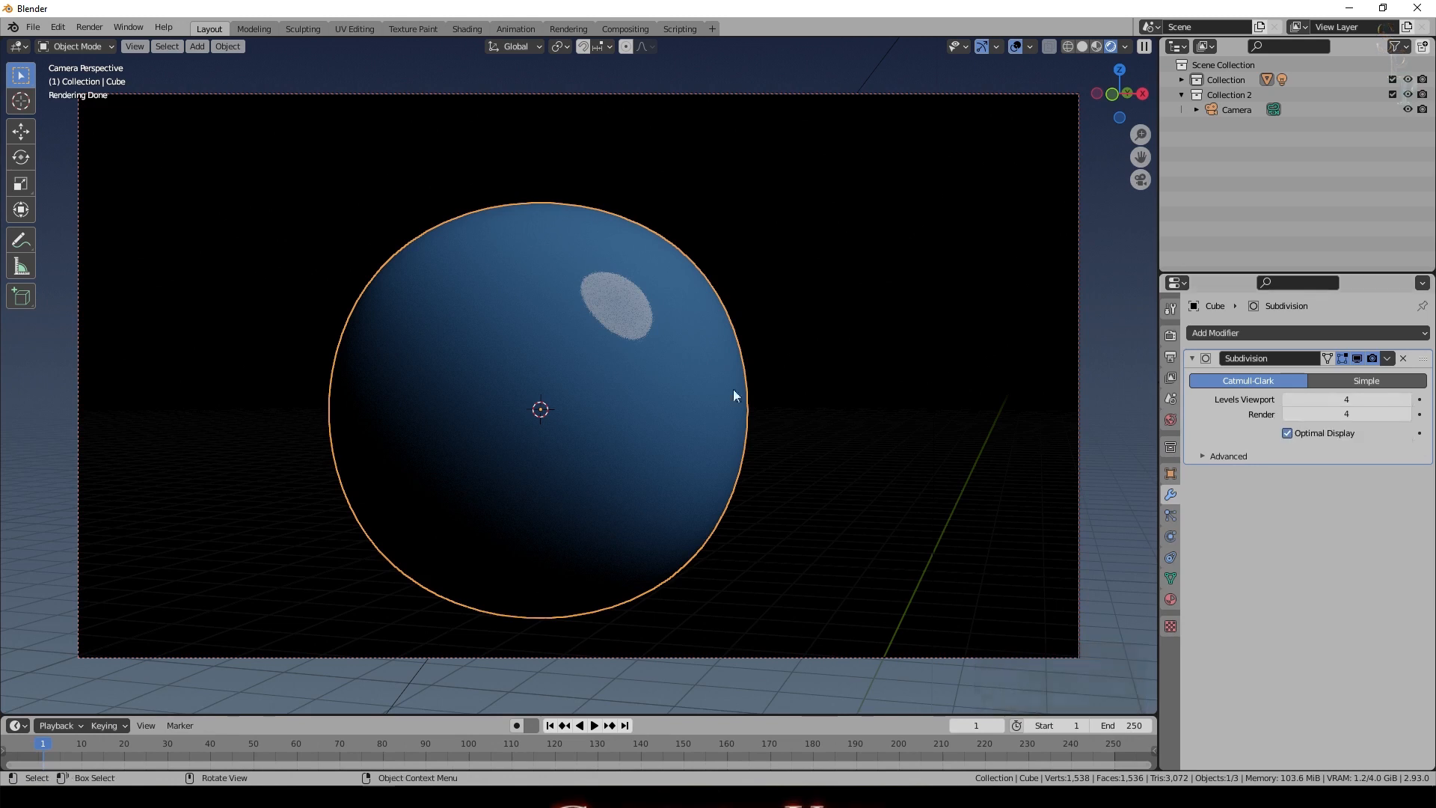
{"action": "scroll", "coordinate": [702, 393], "scroll_direction": "up", "scroll_amount": 2}
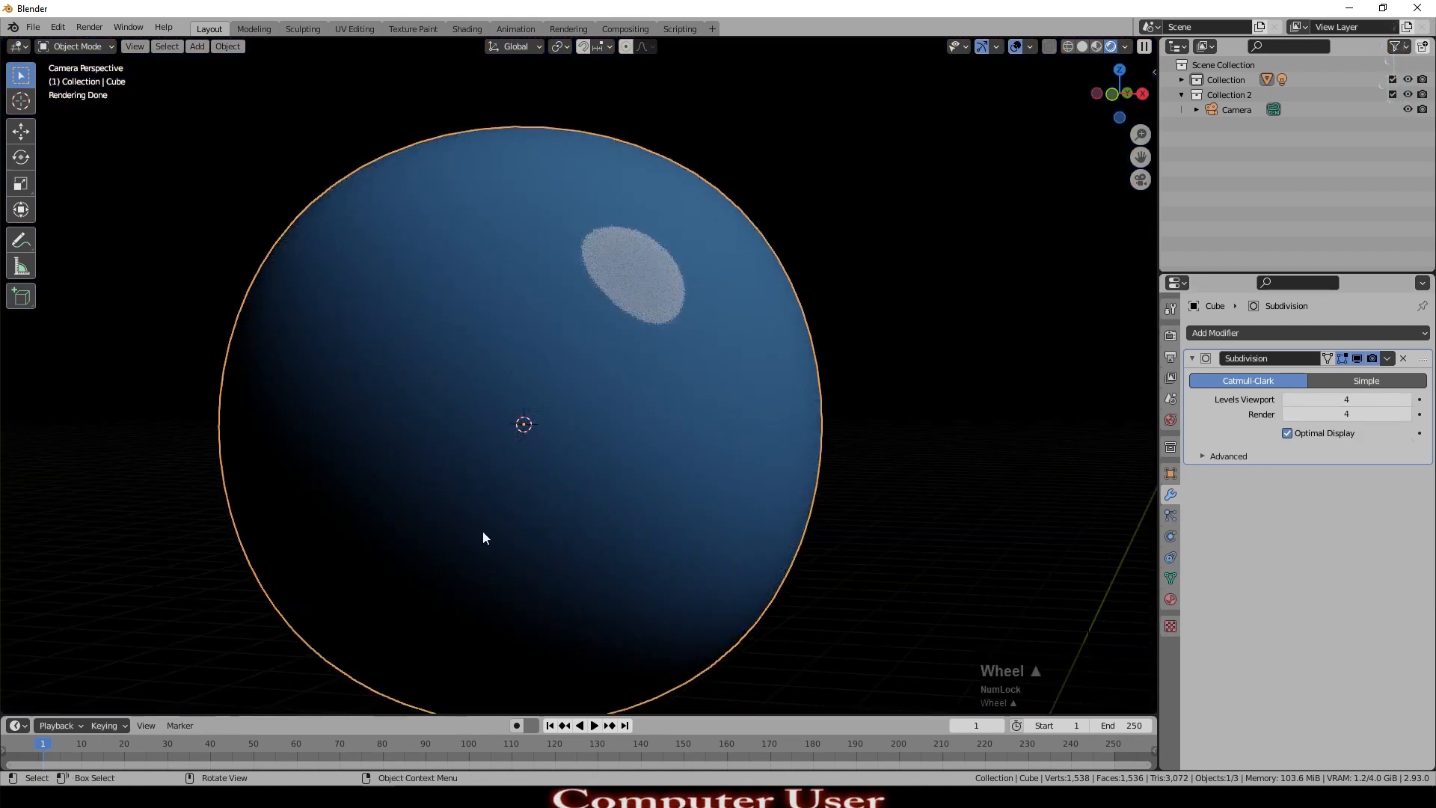
{"action": "scroll", "coordinate": [805, 536], "scroll_direction": "down", "scroll_amount": 3}
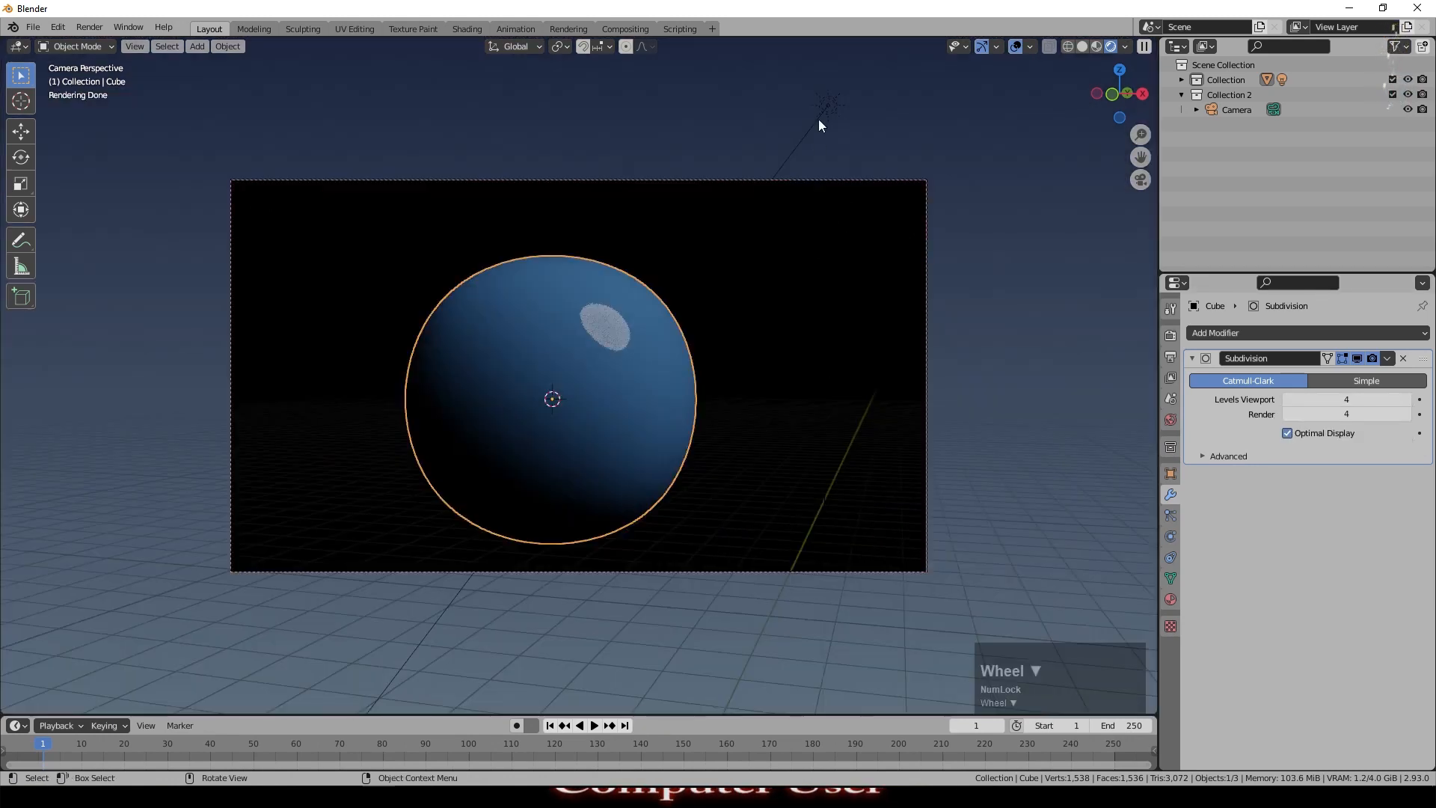
Step: Select the sun light and lower its angle to 0.026° to sharpen the shadow edge on the mesh
{"action": "left_click", "coordinate": [827, 105]}
{"action": "left_click", "coordinate": [1170, 536]}
{"action": "left_click_drag", "start_coordinate": [1316, 454], "coordinate": [1089, 443]}
{"action": "scroll", "coordinate": [1023, 441], "scroll_direction": "up", "scroll_amount": 4}
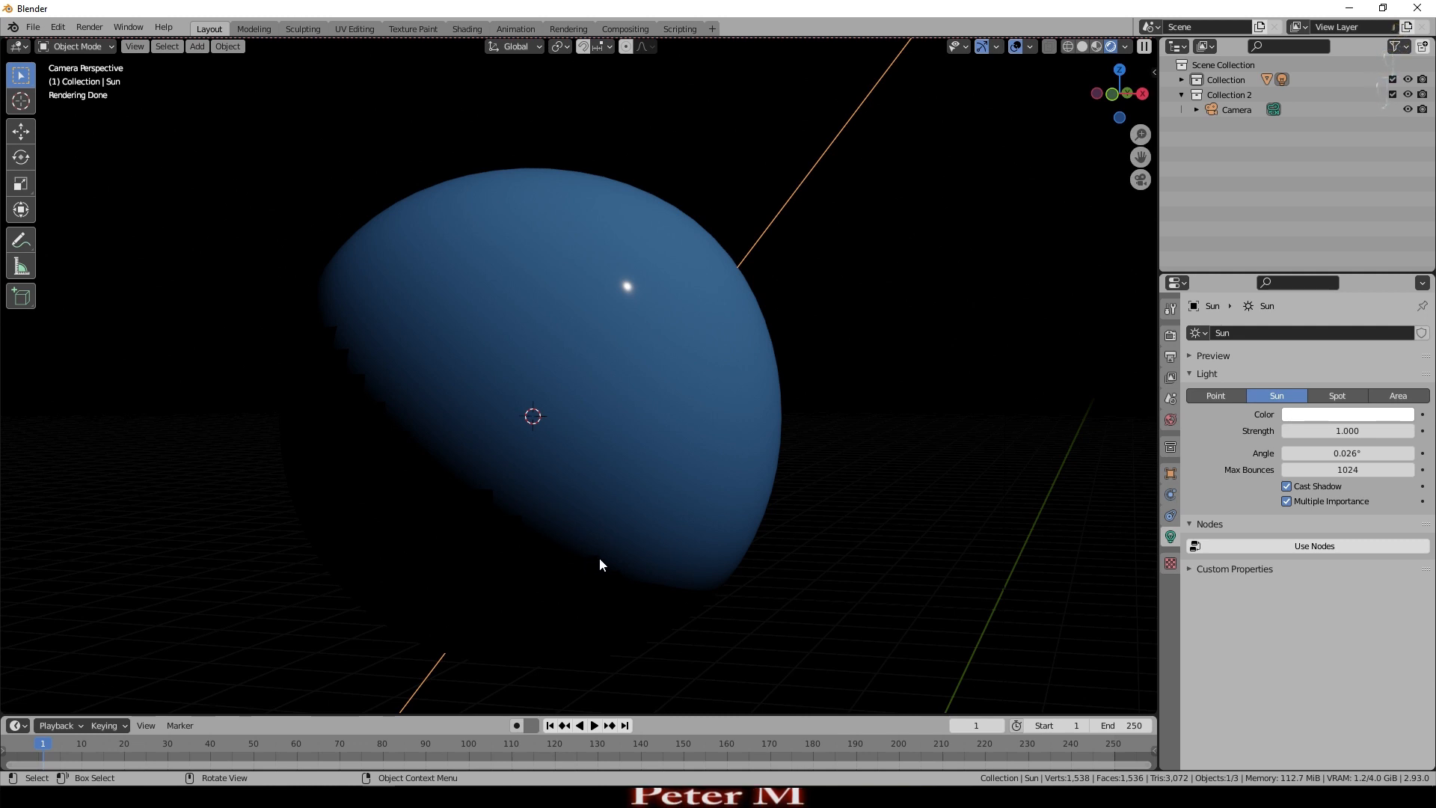
Step: Widen the sun's angle first to 2.03° and then to about 19° to soften the shadow edge
{"action": "left_click_drag", "start_coordinate": [1338, 452], "coordinate": [1391, 452]}
{"action": "scroll", "coordinate": [755, 303], "scroll_direction": "down", "scroll_amount": 3}
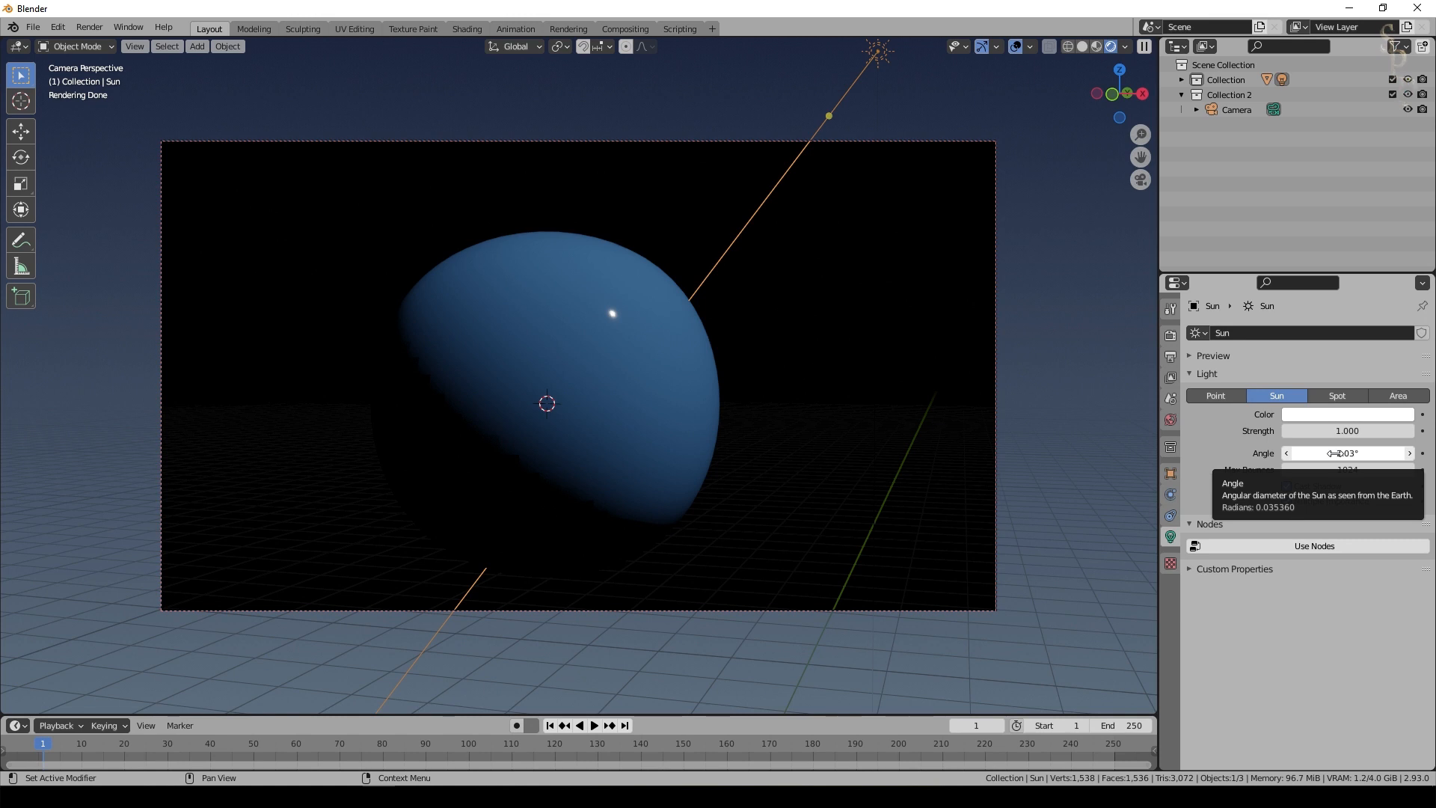
{"action": "left_click_drag", "start_coordinate": [1335, 453], "coordinate": [98, 451]}
{"action": "scroll", "coordinate": [376, 154], "scroll_direction": "up", "scroll_amount": 1}
{"action": "left_click_drag", "start_coordinate": [1348, 450], "coordinate": [1285, 451]}
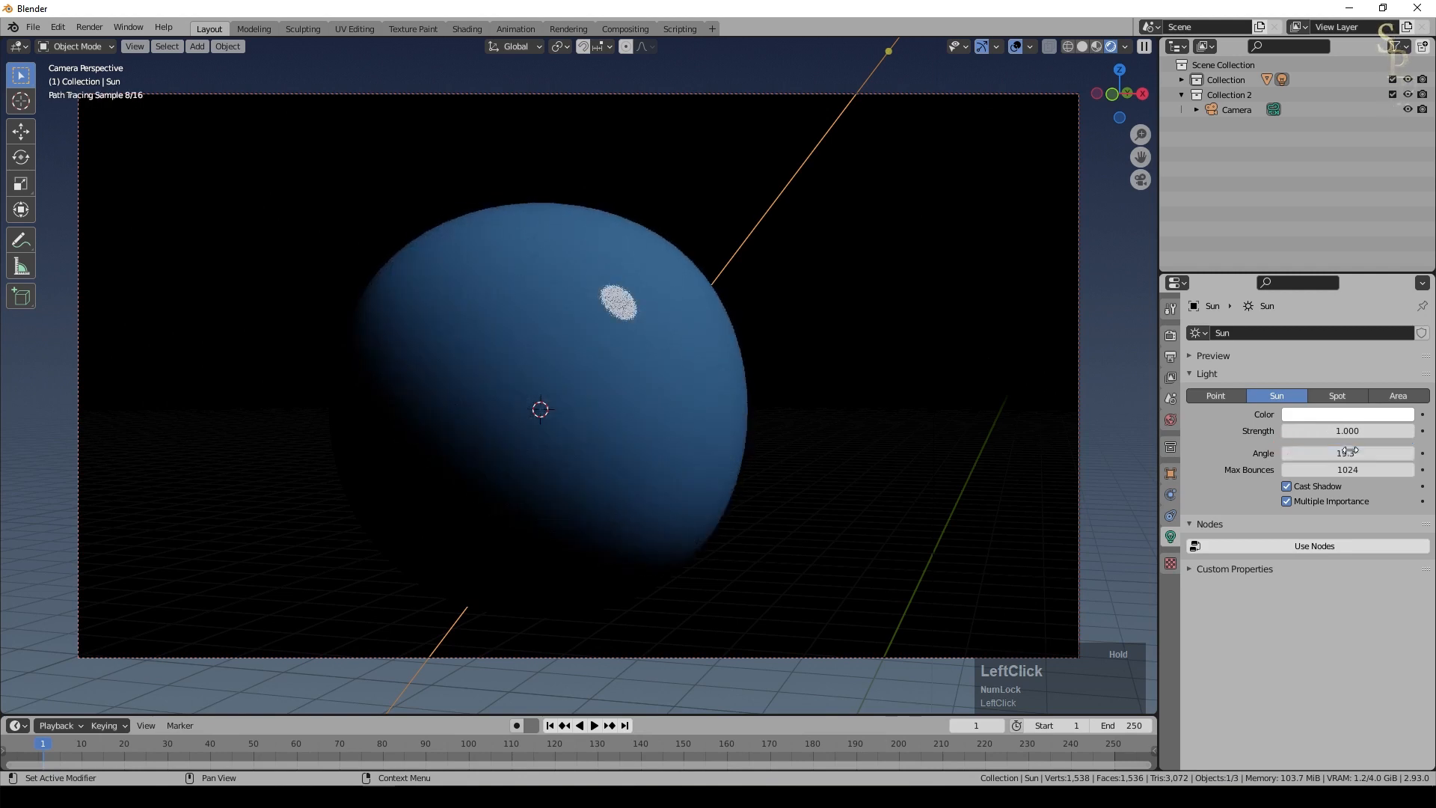
Step: Select the cube, examine its outline and softened shadow edge up close, and show its modifier settings
{"action": "left_click", "coordinate": [688, 440]}
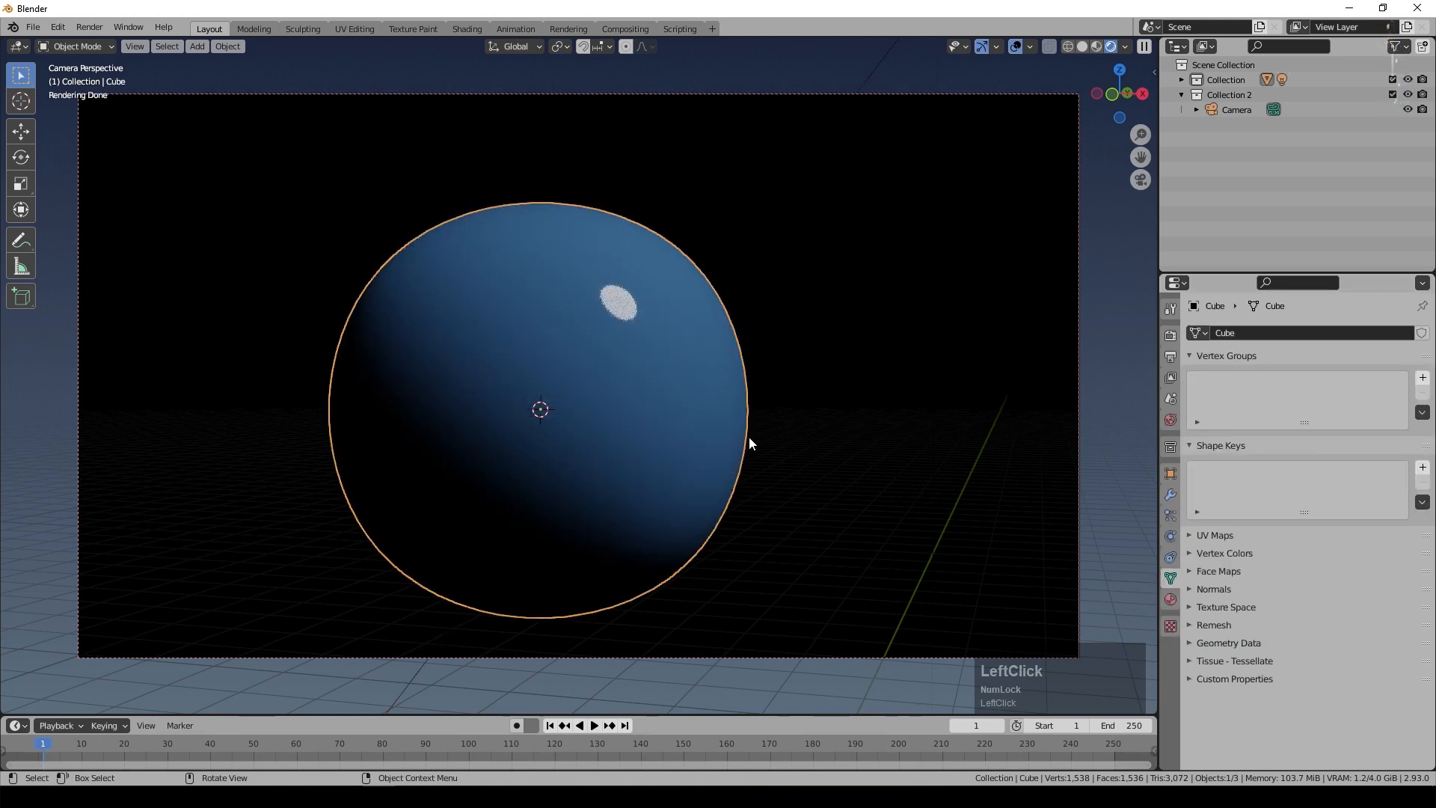
{"action": "scroll", "coordinate": [760, 431], "scroll_direction": "up", "scroll_amount": 4}
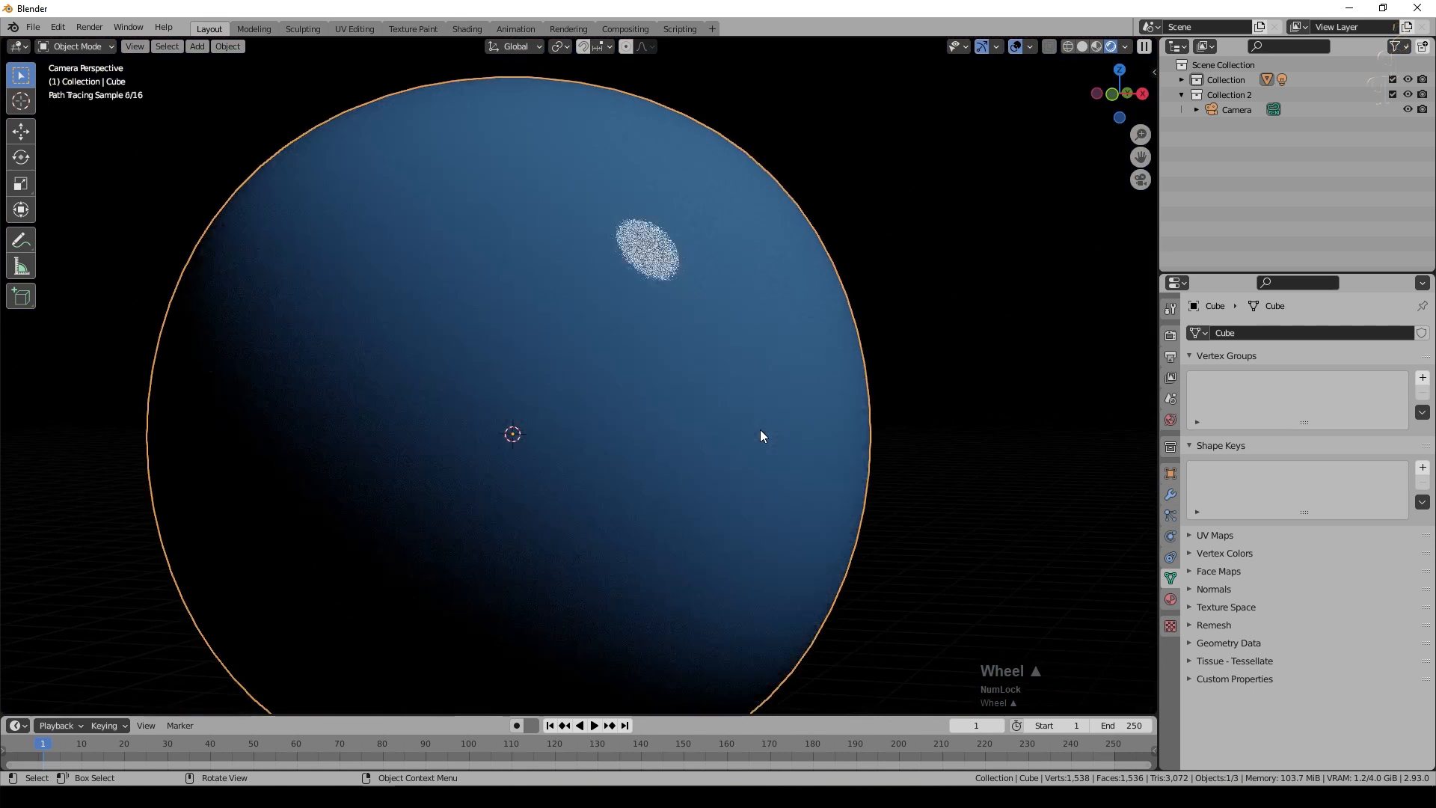
{"action": "scroll", "coordinate": [655, 378], "scroll_direction": "down", "scroll_amount": 2}
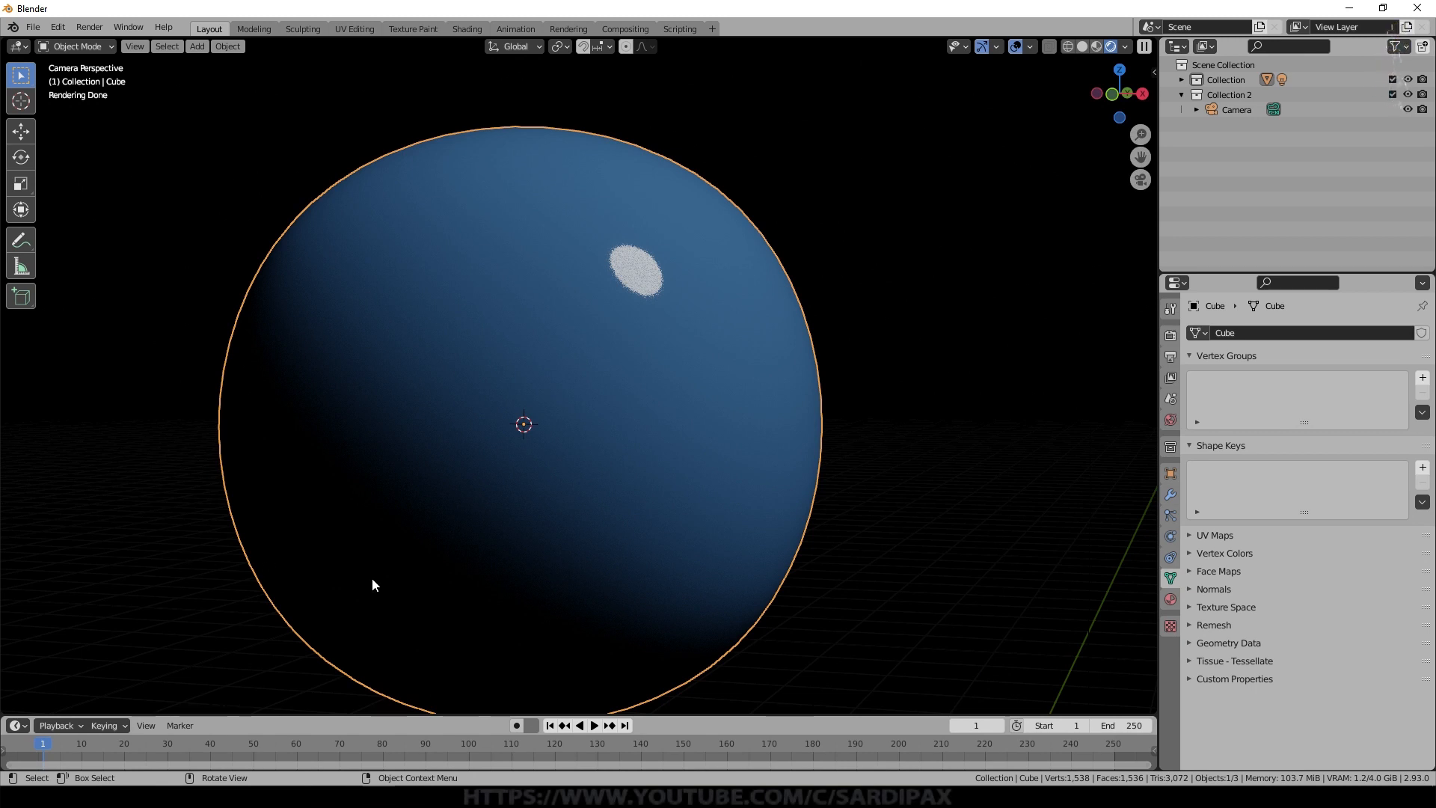
{"action": "scroll", "coordinate": [868, 474], "scroll_direction": "up", "scroll_amount": 1}
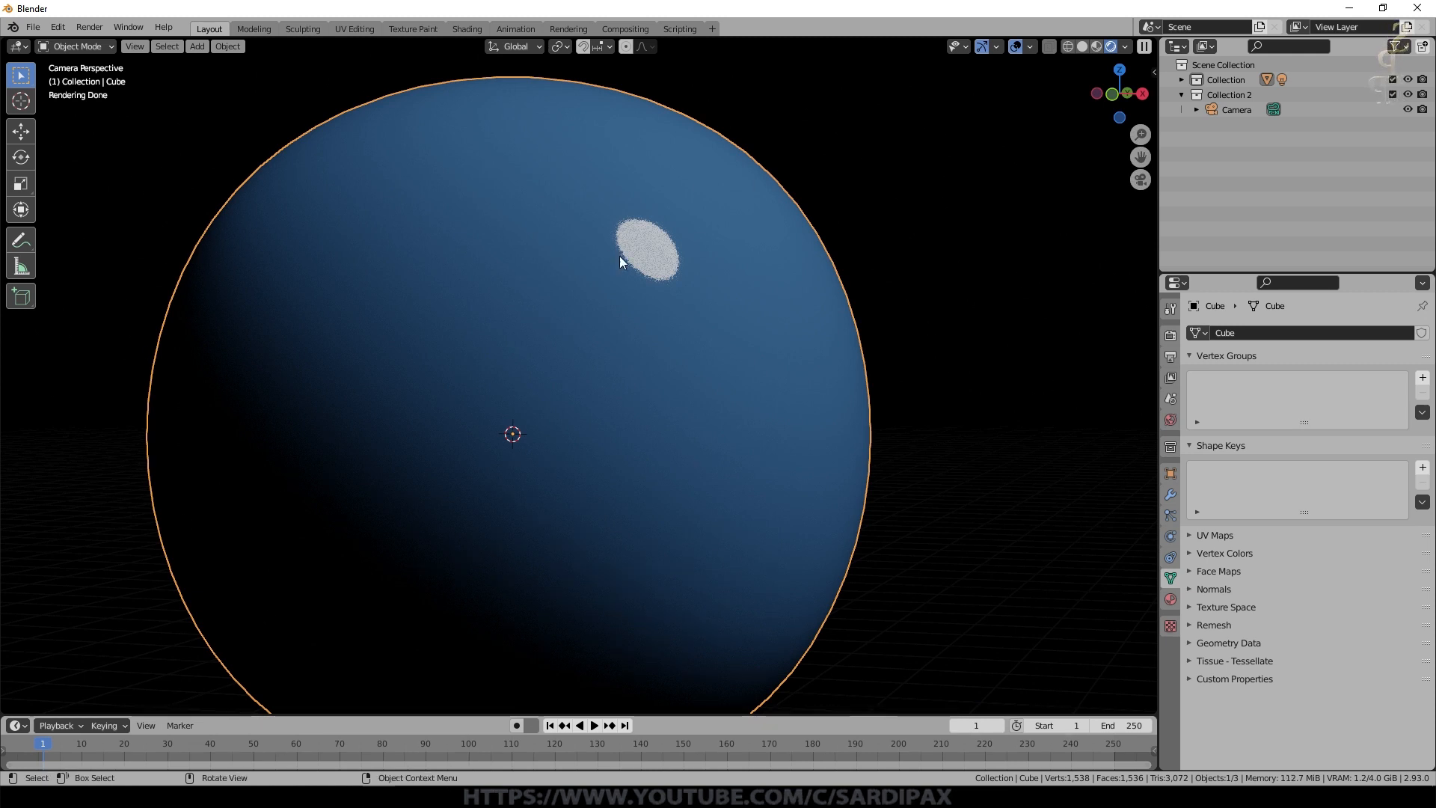
{"action": "left_click", "coordinate": [1170, 495]}
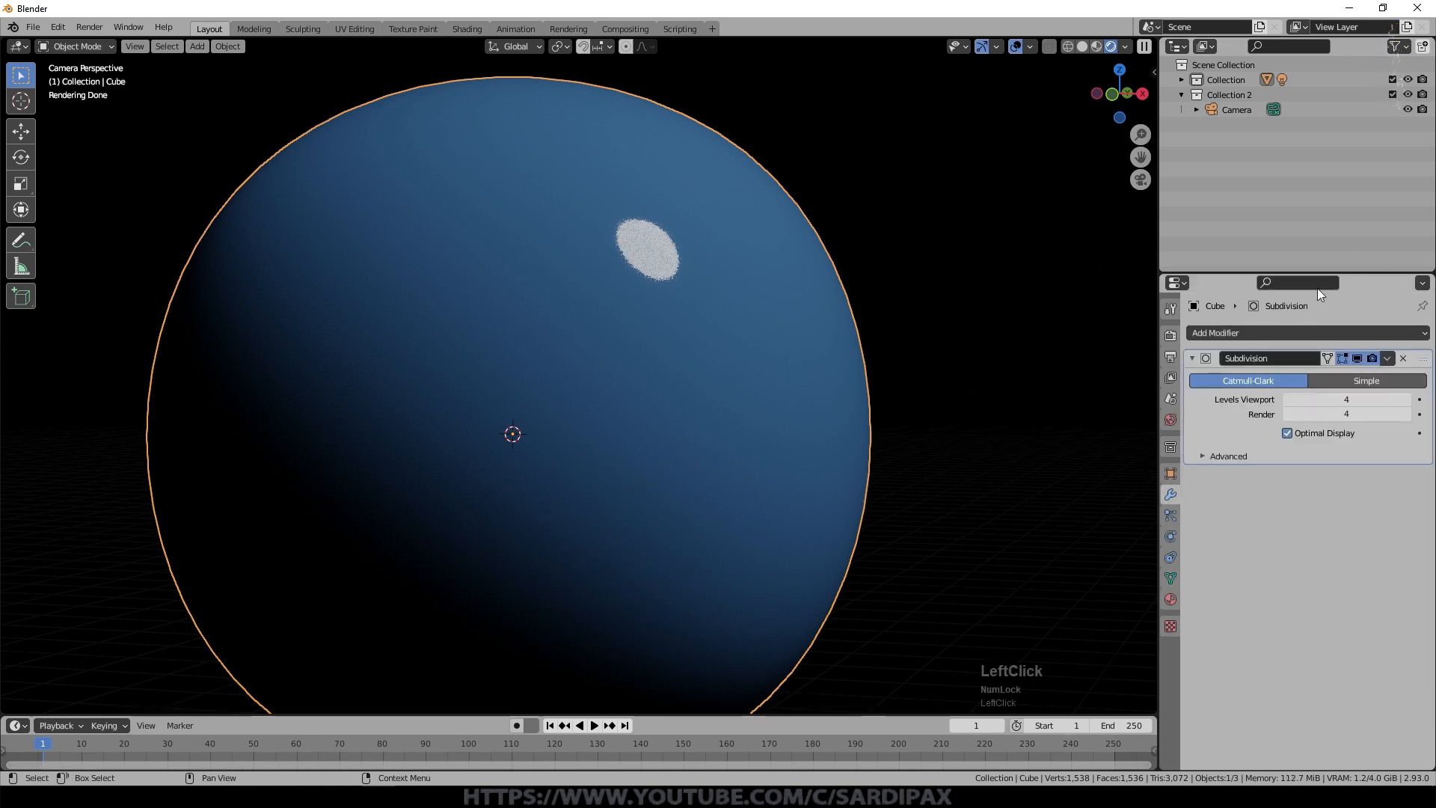
Step: Preview the cube with material shading and try moving a corner vertex of its cage in Edit Mode
{"action": "left_click", "coordinate": [1096, 46]}
{"action": "scroll", "coordinate": [711, 329], "scroll_direction": "down", "scroll_amount": 3}
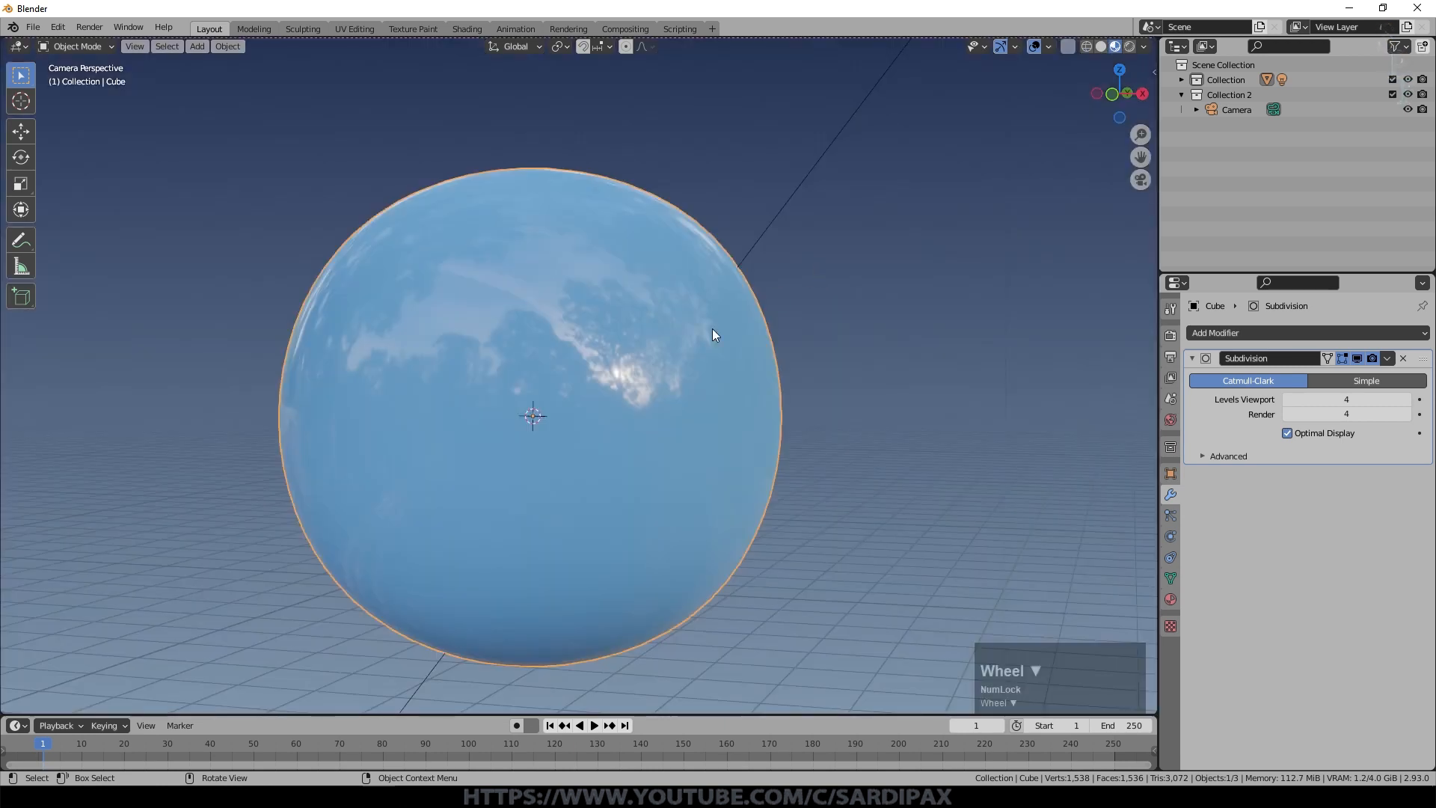
{"action": "key", "text": "Tab"}
{"action": "scroll", "coordinate": [712, 329], "scroll_direction": "down", "scroll_amount": 2}
{"action": "middle_click_drag", "start_coordinate": [789, 411], "coordinate": [702, 395]}
{"action": "left_click", "coordinate": [740, 212]}
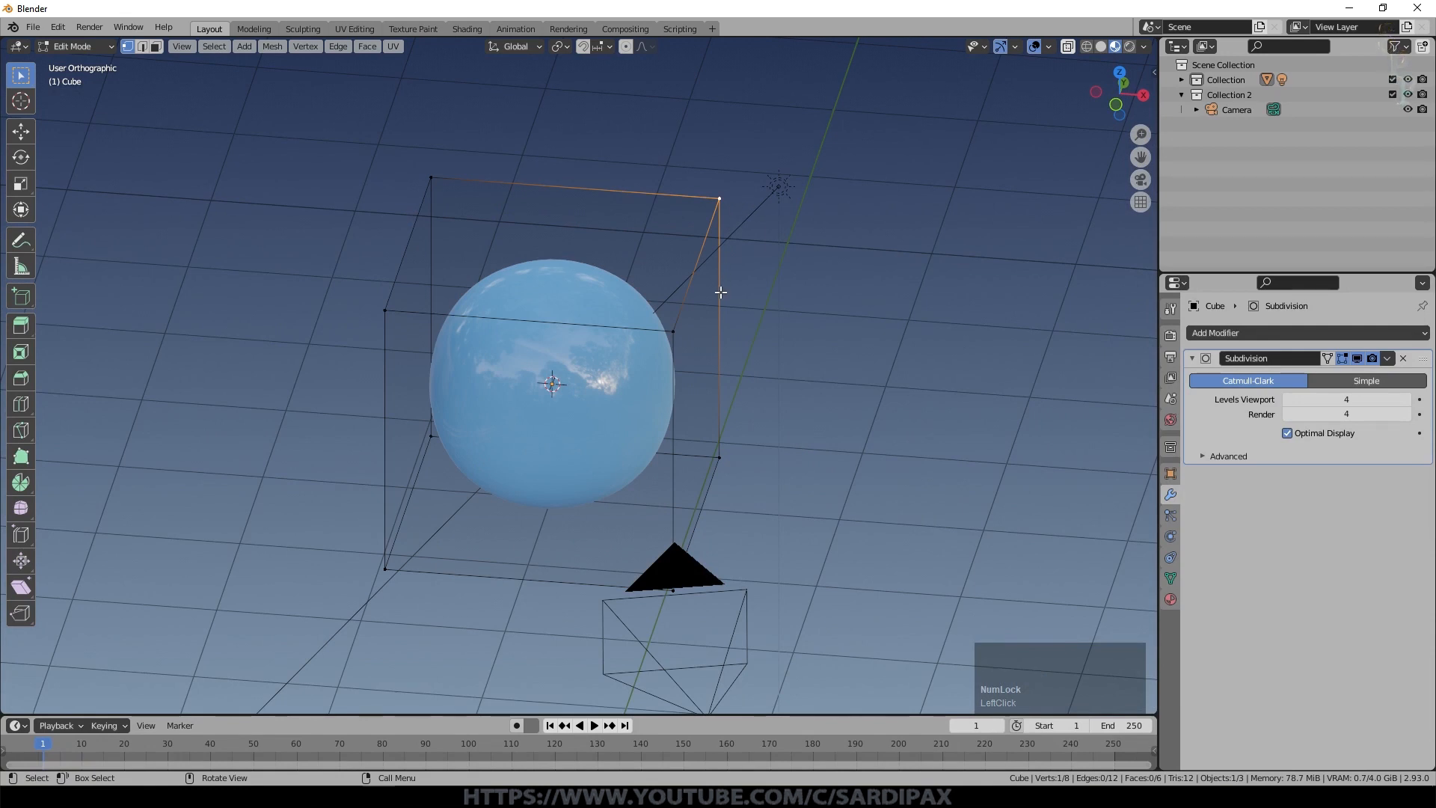
{"action": "key", "text": "g"}
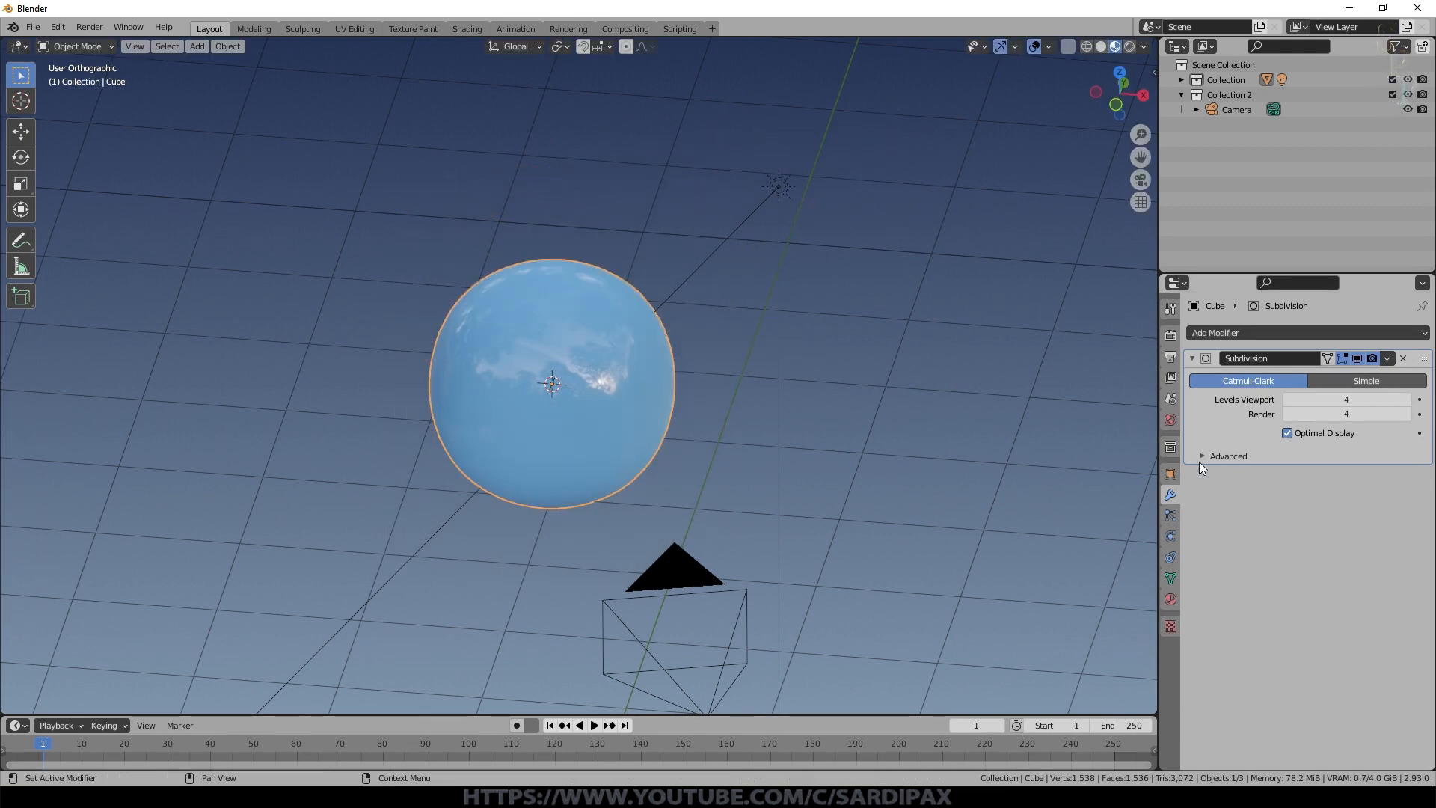
Step: Expand the Subdivision modifier's advanced options and set its viewport levels to 1 and render levels to 2
{"action": "left_click", "coordinate": [1202, 456]}
{"action": "left_click", "coordinate": [1317, 400]}
{"action": "type", "text": "2"}
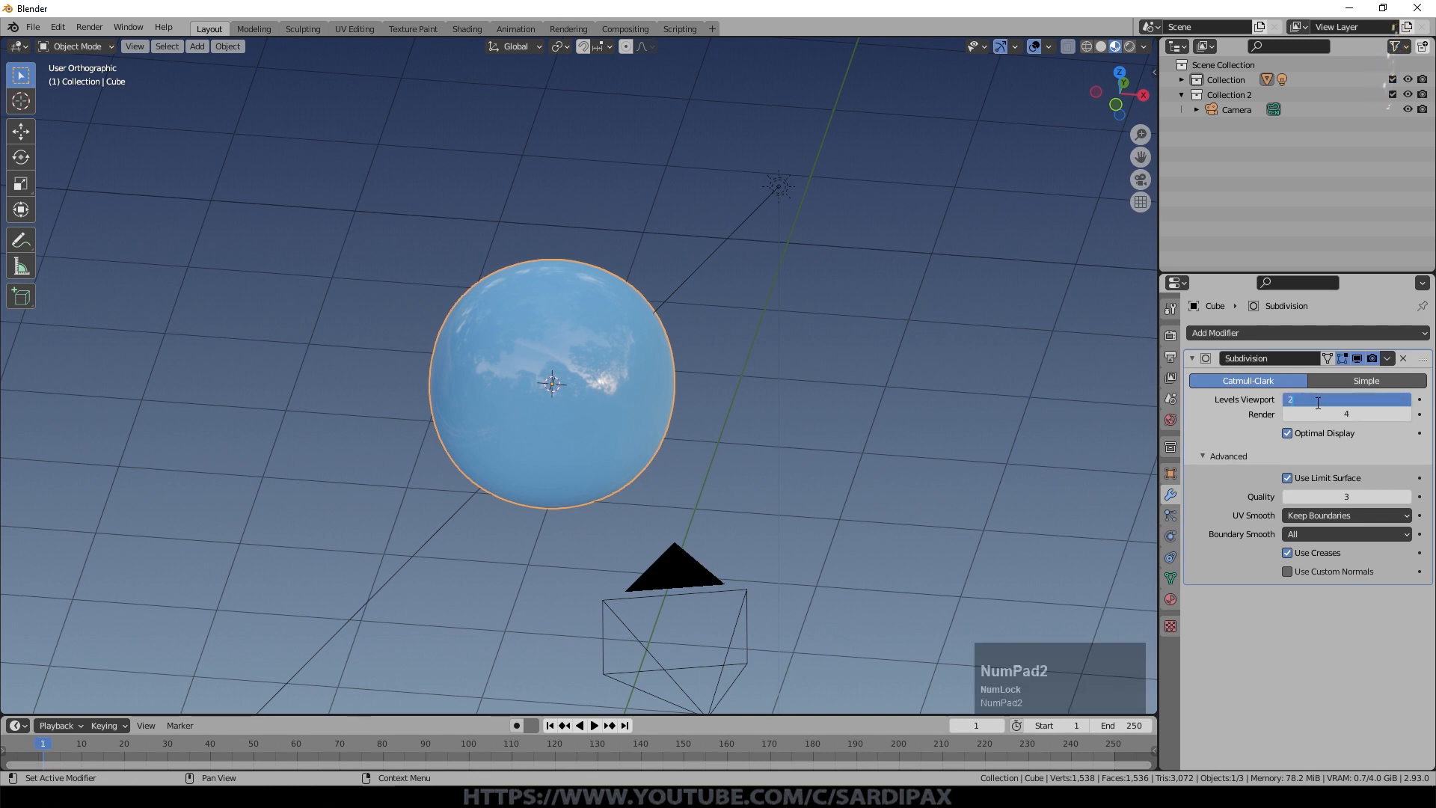
{"action": "left_click", "coordinate": [1346, 415]}
{"action": "type", "text": "2"}
{"action": "key", "text": "KP_Enter"}
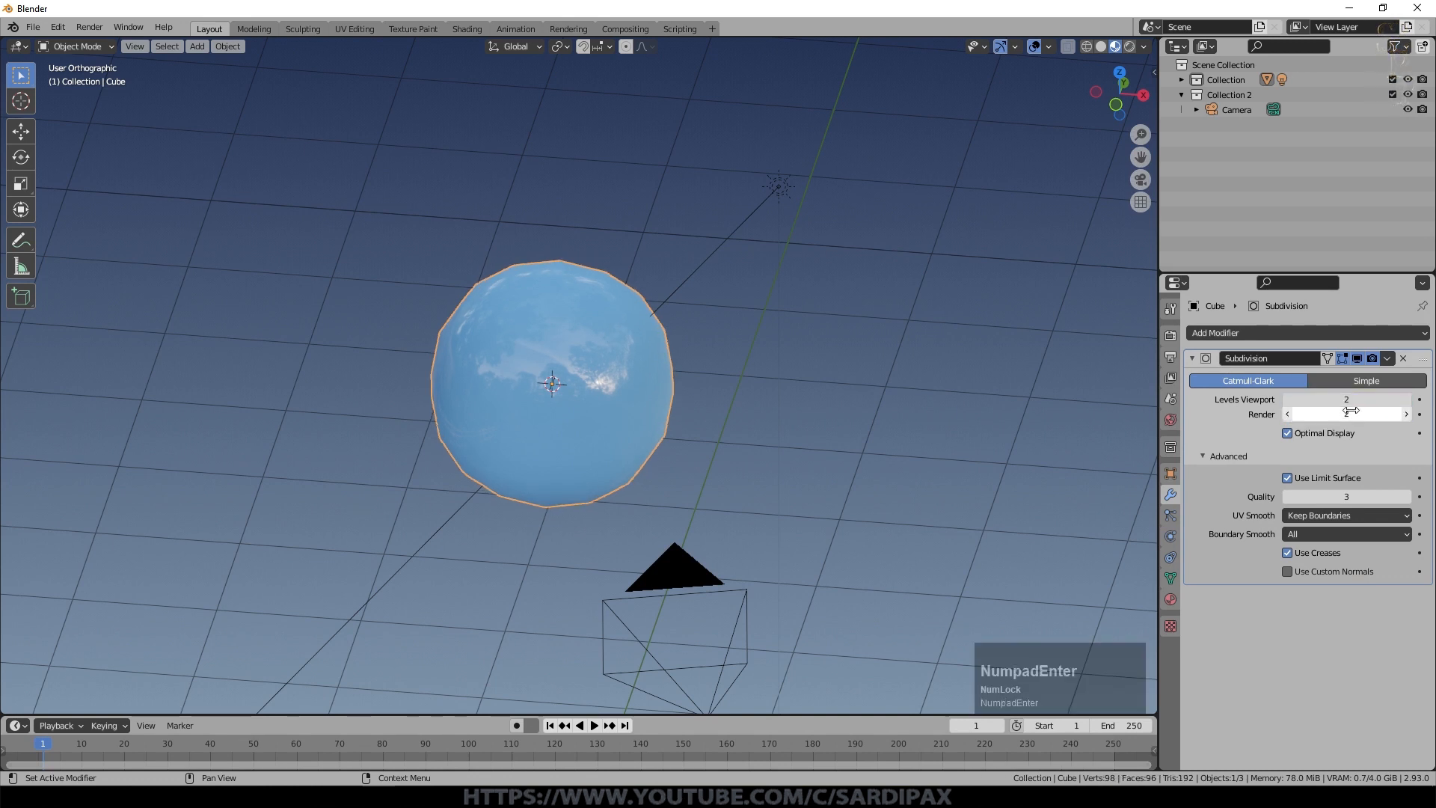
{"action": "left_click", "coordinate": [1351, 401]}
{"action": "type", "text": "1"}
{"action": "key", "text": "KP_Enter"}
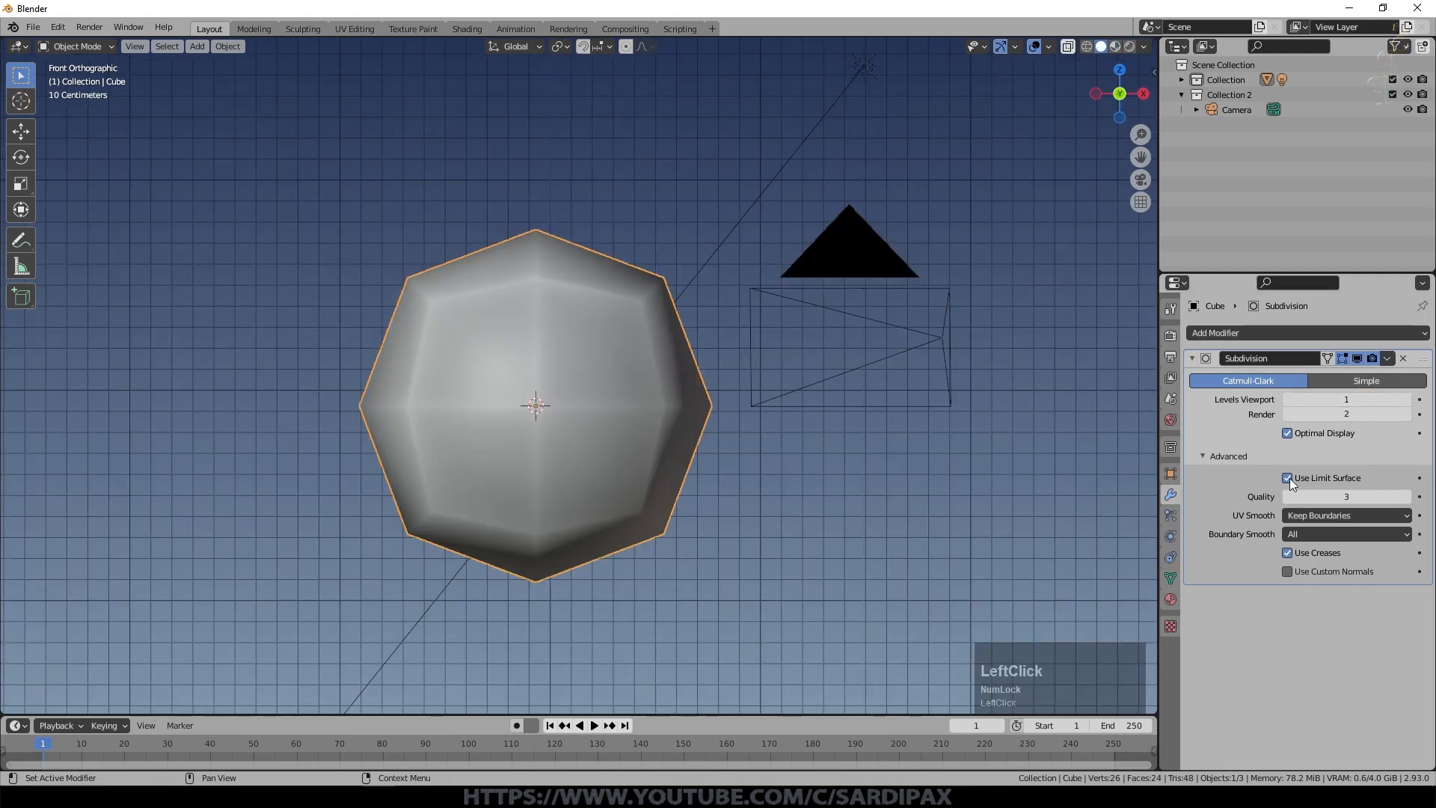
Step: Compare the cube's shape in front view with Use Limit Surface off and on, leaving the option enabled
{"action": "left_click", "coordinate": [1289, 478]}
{"action": "left_click", "coordinate": [1289, 477]}
{"action": "left_click", "coordinate": [1289, 478]}
{"action": "left_click", "coordinate": [1289, 478]}
{"action": "left_click", "coordinate": [1289, 478]}
{"action": "left_click", "coordinate": [1289, 478]}
{"action": "left_click", "coordinate": [1289, 477]}
{"action": "left_click", "coordinate": [1289, 477]}
{"action": "left_click", "coordinate": [1289, 478]}
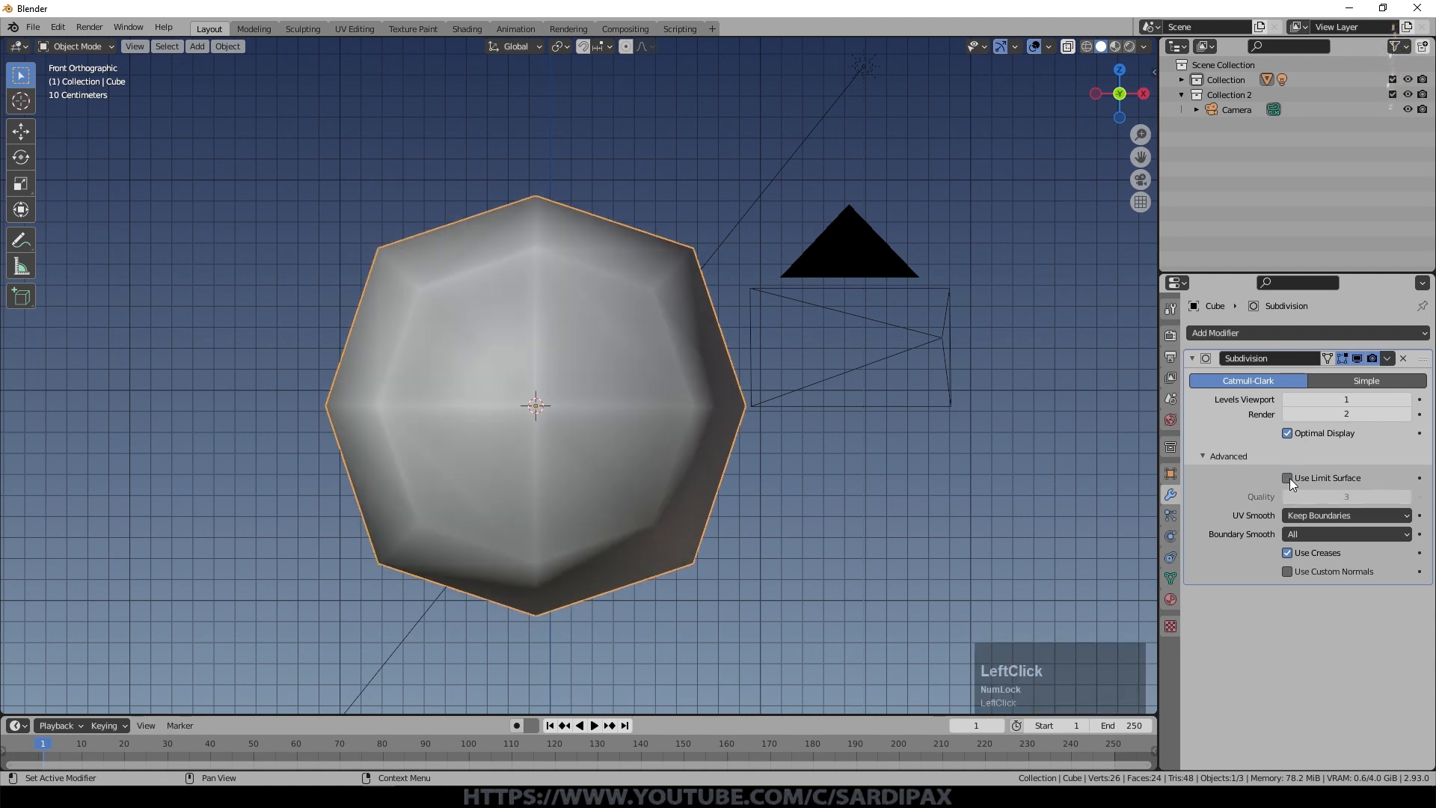
{"action": "left_click", "coordinate": [1289, 478]}
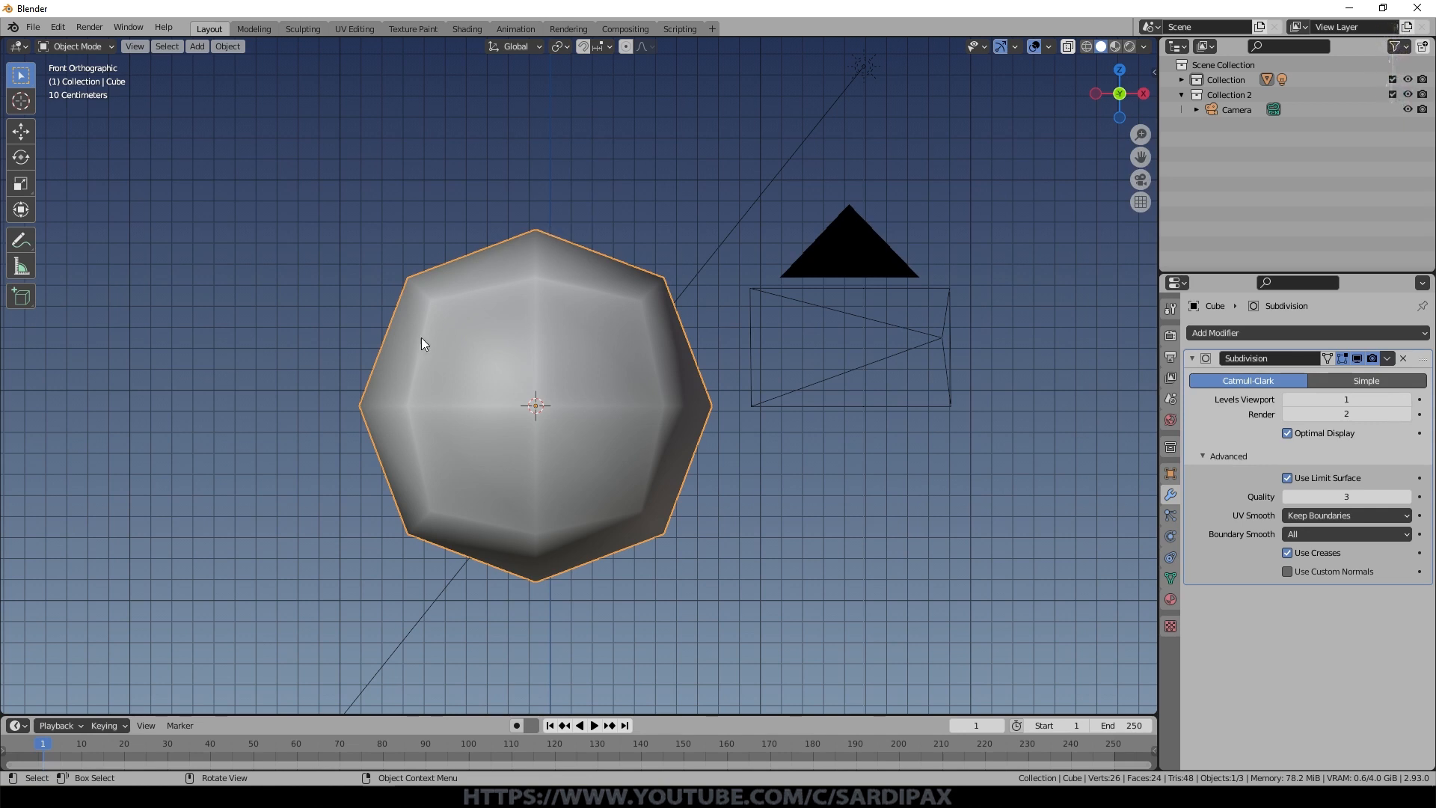
{"action": "middle_click_drag", "start_coordinate": [495, 317], "coordinate": [460, 290]}
{"action": "key", "text": "KP_1"}
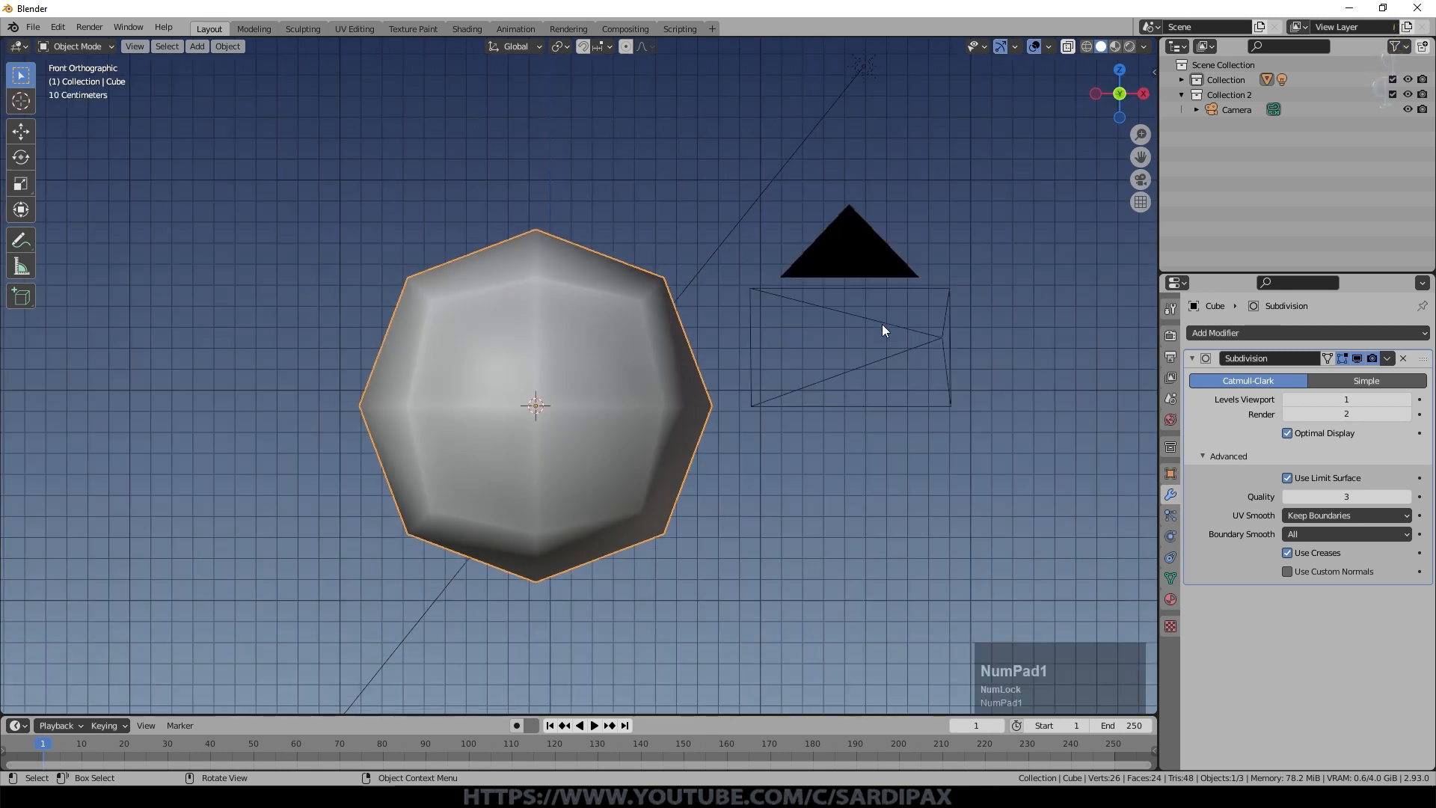
{"action": "scroll", "coordinate": [528, 293], "scroll_direction": "up", "scroll_amount": 2}
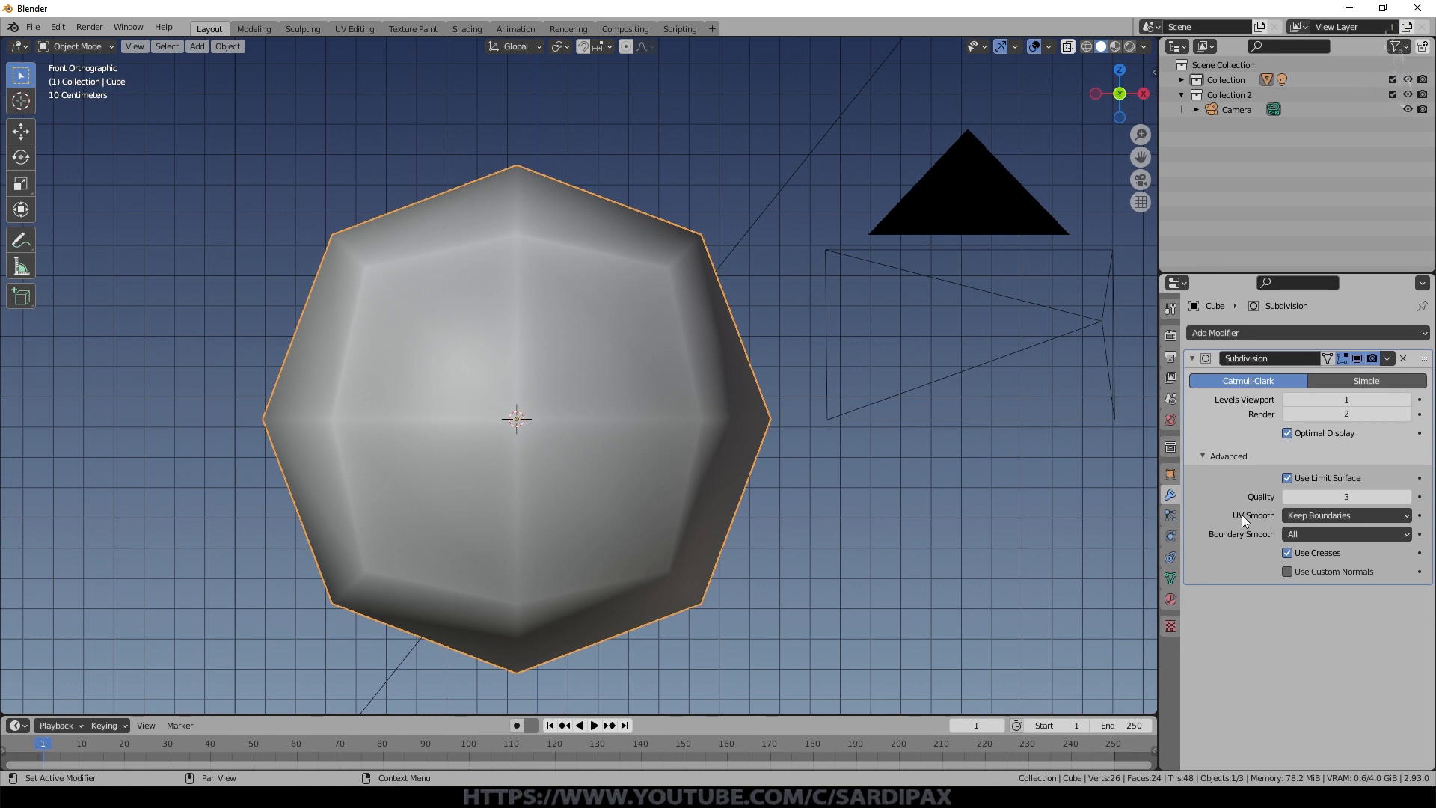
Step: Remove the Subdivision modifier and UV-map all faces of the cube with Cube Projection in Edit Mode
{"action": "middle_click_drag", "start_coordinate": [1024, 329], "coordinate": [954, 344]}
{"action": "key", "text": "Tab"}
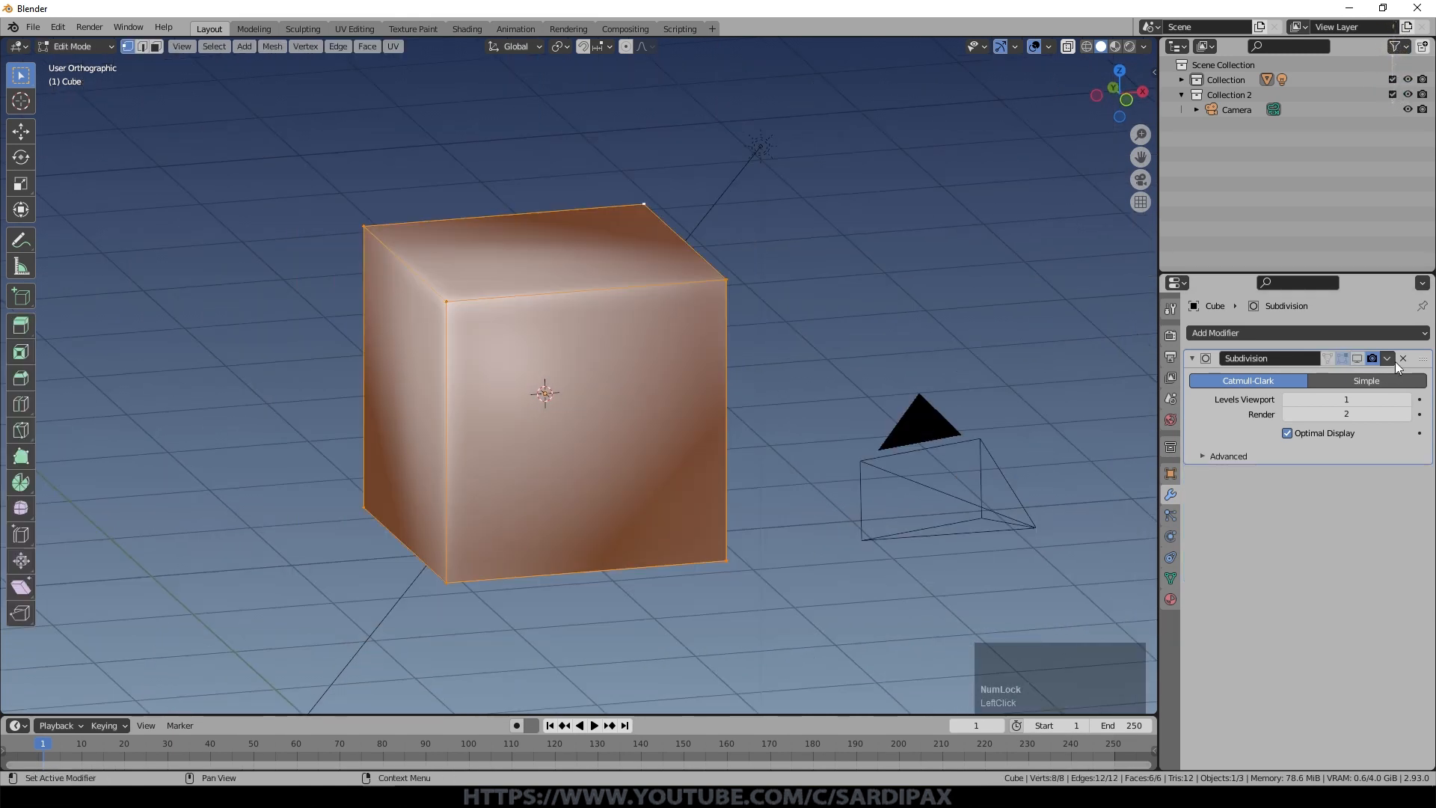
{"action": "left_click", "coordinate": [1403, 359]}
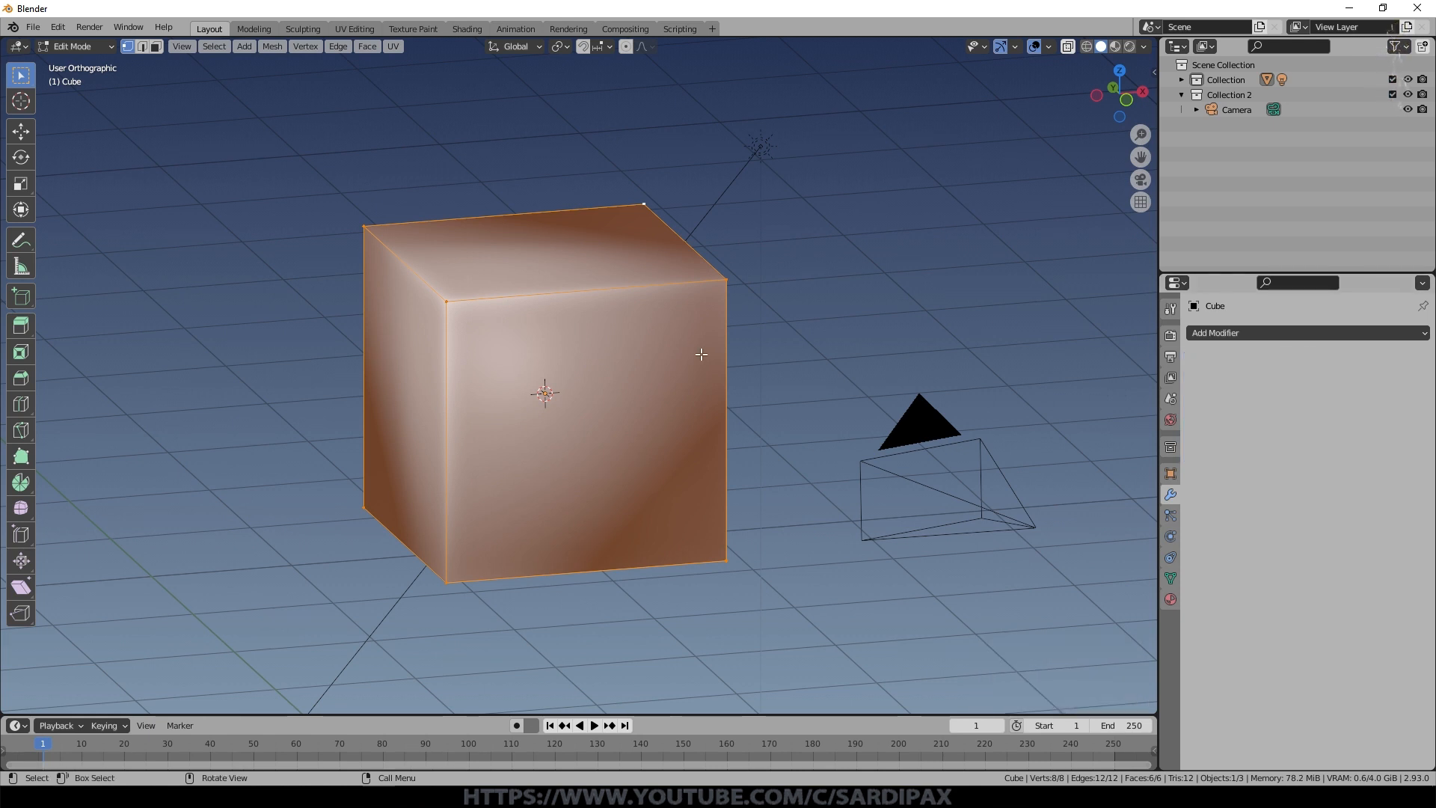
{"action": "key", "text": "u"}
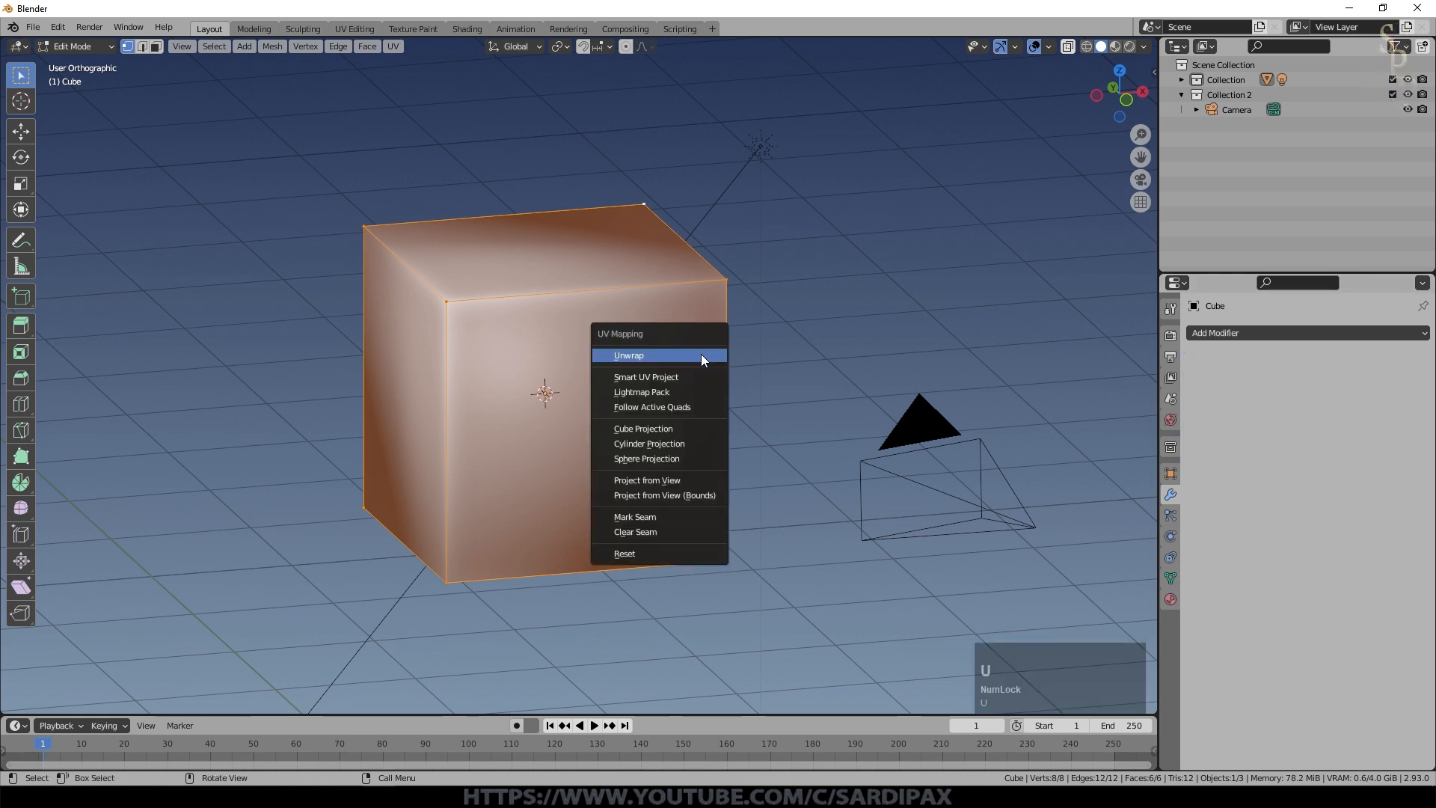
{"action": "left_click", "coordinate": [697, 428]}
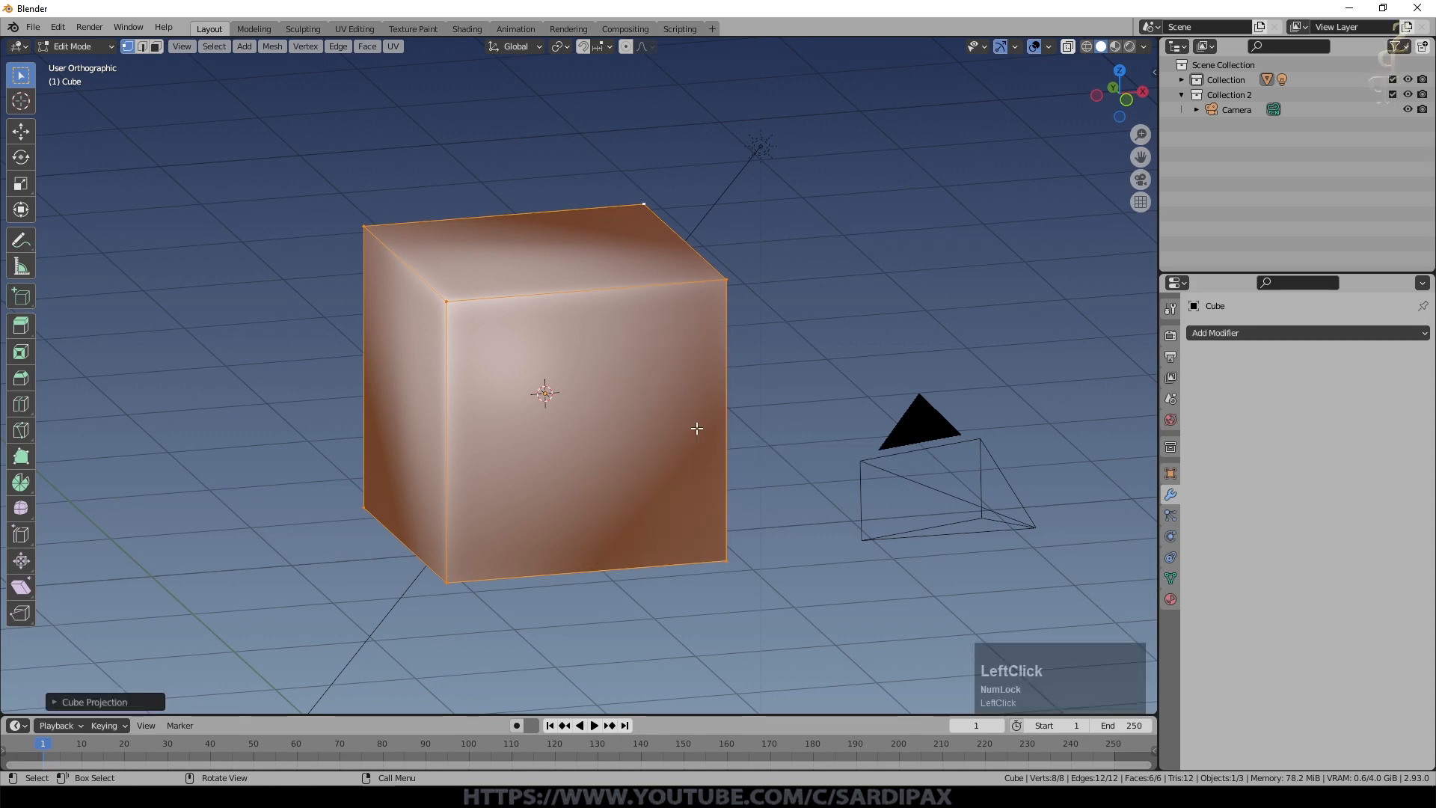
Step: Use the image Flowers0065_1_M.jpg as an Image Texture for the base color of the cube's material
{"action": "left_click", "coordinate": [1170, 599]}
{"action": "left_click", "coordinate": [1288, 528]}
{"action": "left_click", "coordinate": [1287, 527]}
{"action": "left_click", "coordinate": [1016, 630]}
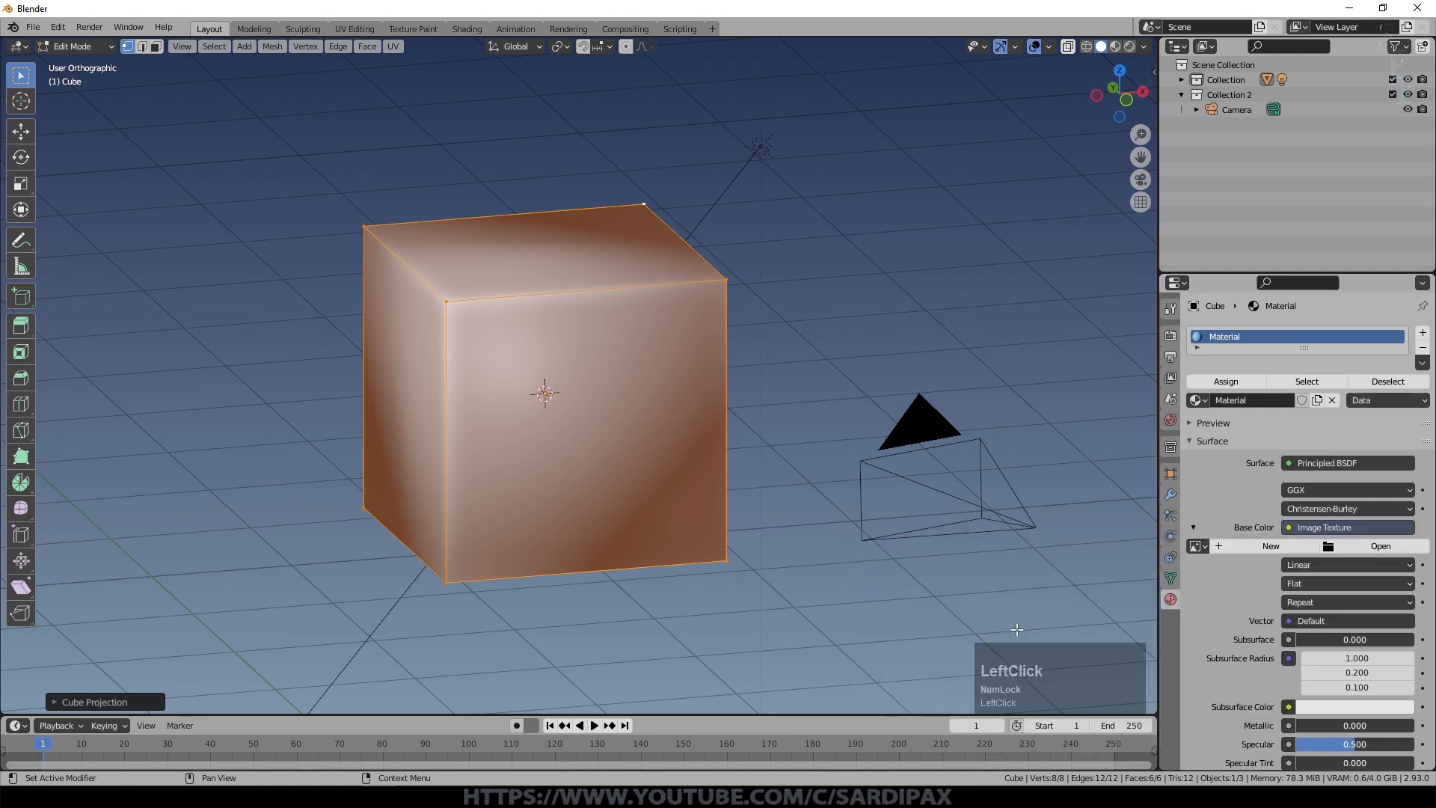
{"action": "left_click", "coordinate": [1362, 546]}
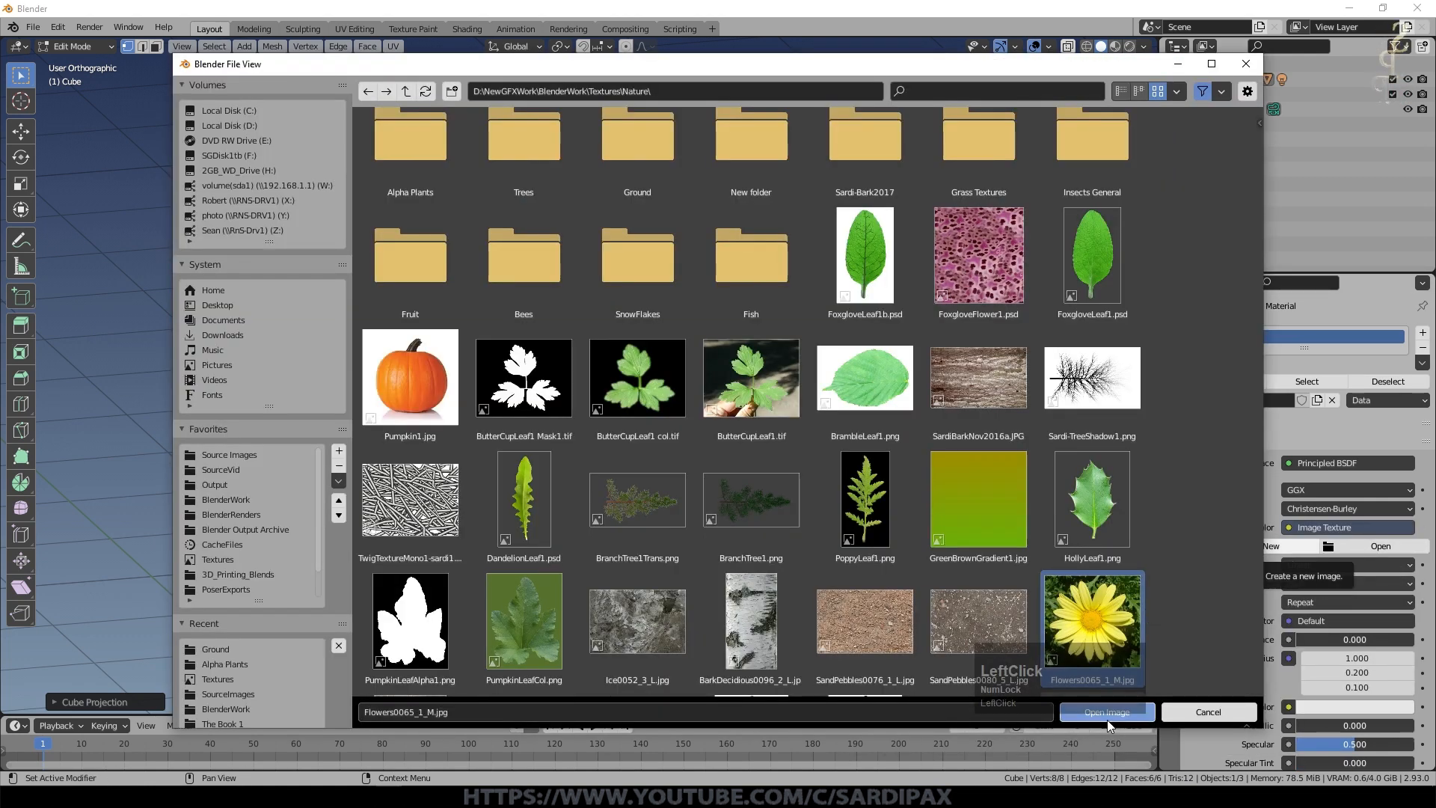
{"action": "left_click", "coordinate": [1106, 720]}
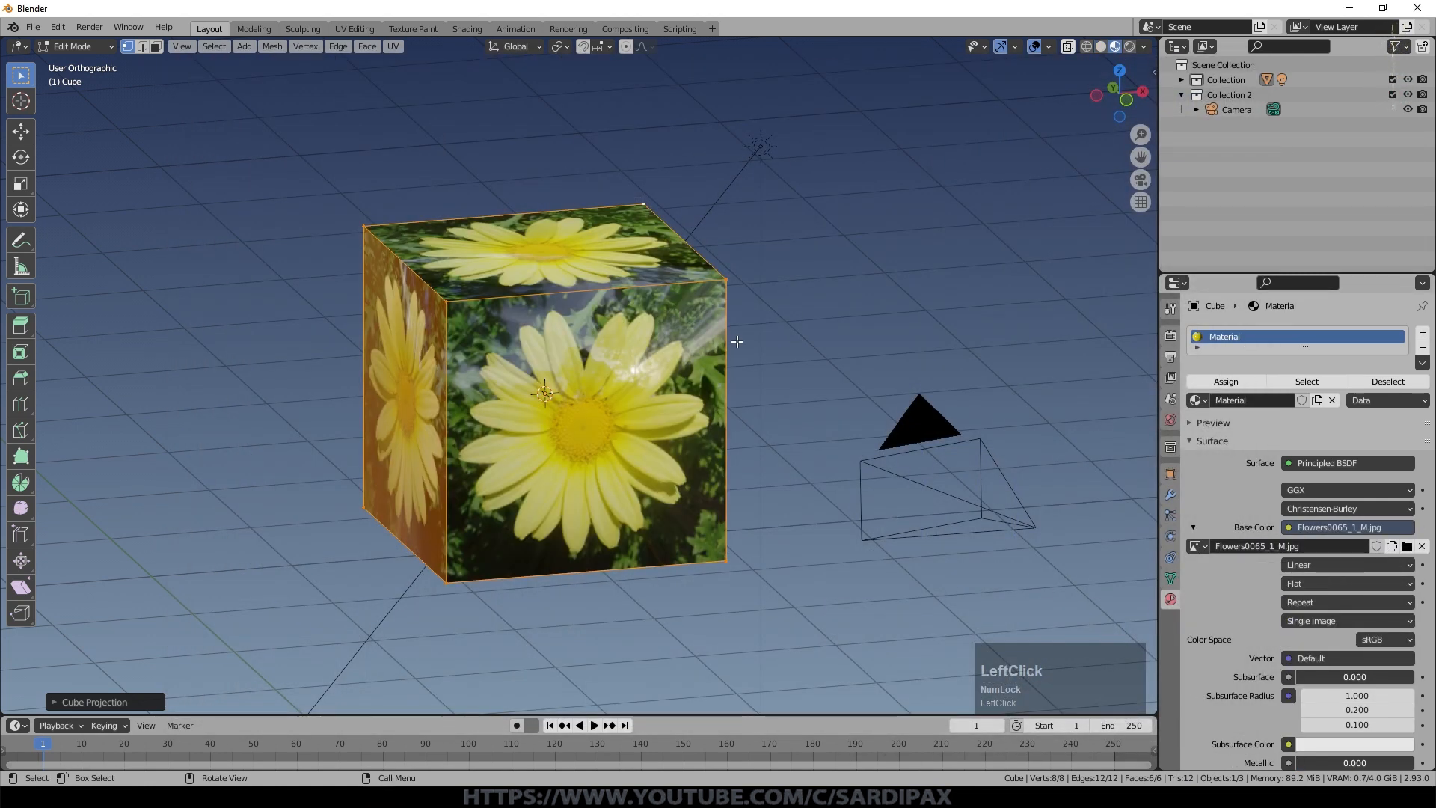
Step: Return to Object Mode and view the flower-textured cube with rendered shading from several sides
{"action": "middle_click", "coordinate": [871, 360]}
{"action": "mouse_move", "coordinate": [866, 376]}
{"action": "middle_mouse_down"}
{"action": "mouse_move", "coordinate": [853, 362]}
{"action": "mouse_move", "coordinate": [501, 401]}
{"action": "mouse_move", "coordinate": [705, 481]}
{"action": "mouse_move", "coordinate": [860, 382]}
{"action": "middle_mouse_up"}
{"action": "key", "text": "Tab"}
{"action": "left_click", "coordinate": [1128, 46]}
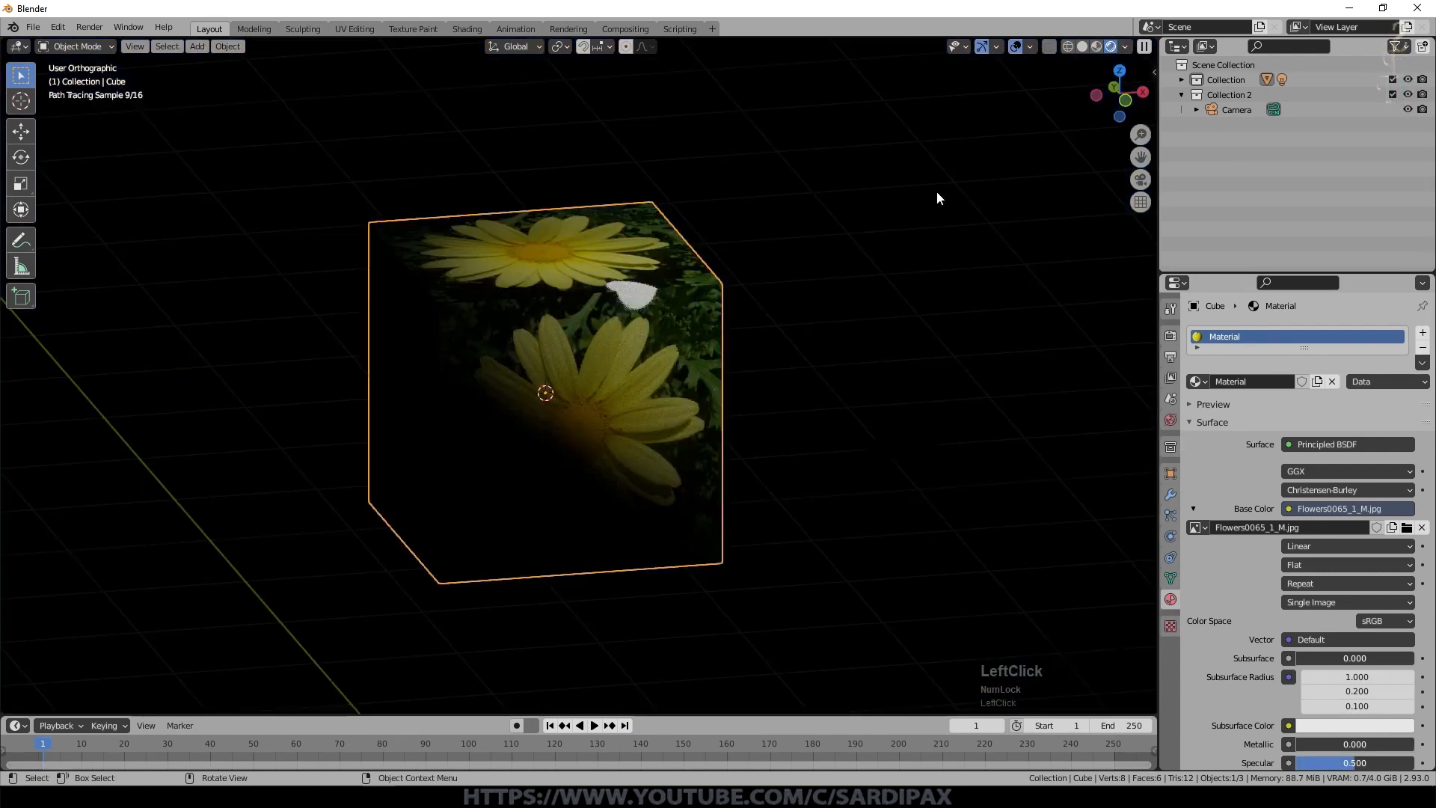
{"action": "middle_click_drag", "start_coordinate": [949, 263], "coordinate": [865, 279]}
Step: Add a Subdivision Surface modifier to the textured cube, set its viewport levels to 6 and inspect the texture seams
{"action": "left_click", "coordinate": [1170, 498]}
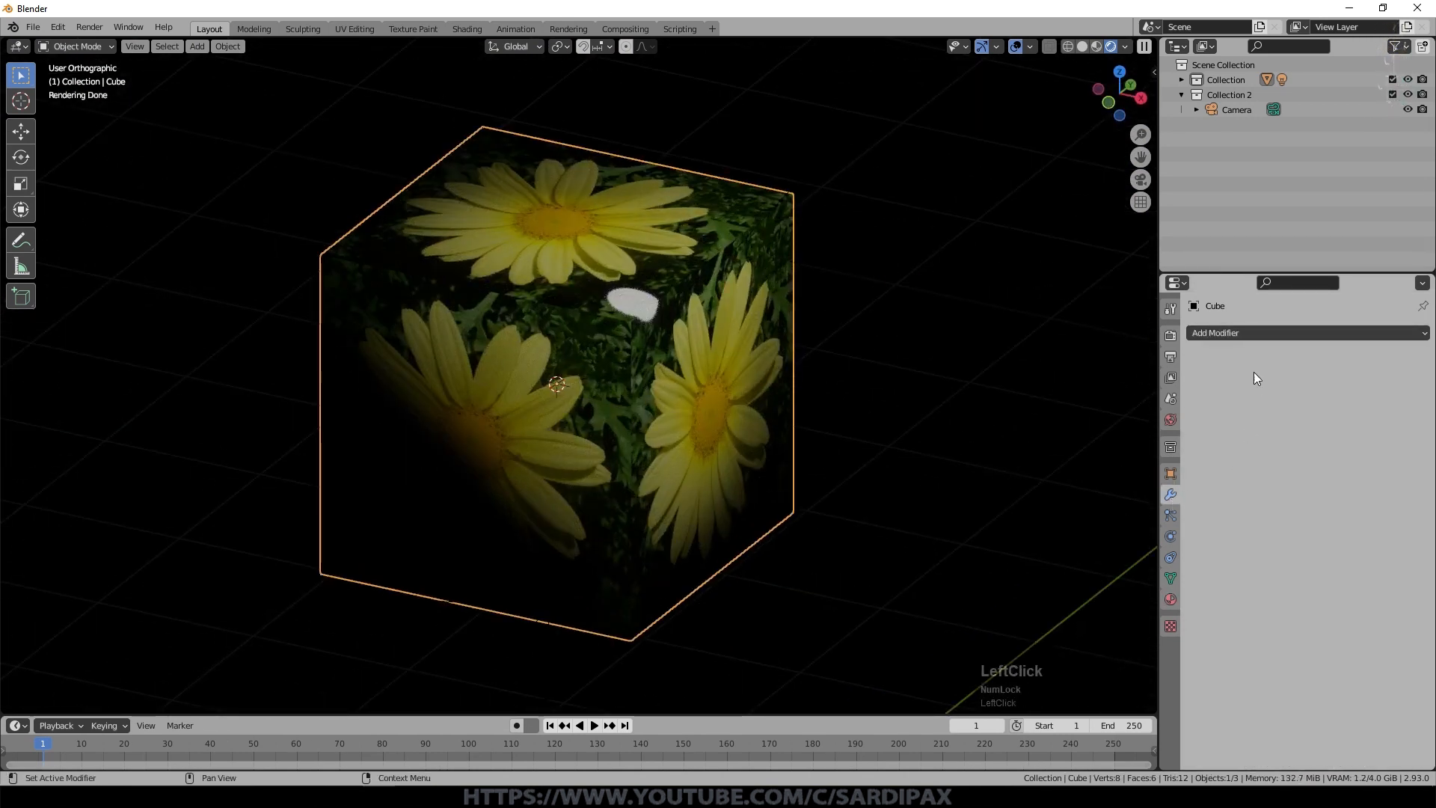
{"action": "left_click", "coordinate": [1241, 334]}
{"action": "left_click", "coordinate": [1156, 605]}
{"action": "middle_click_drag", "start_coordinate": [838, 494], "coordinate": [755, 448]}
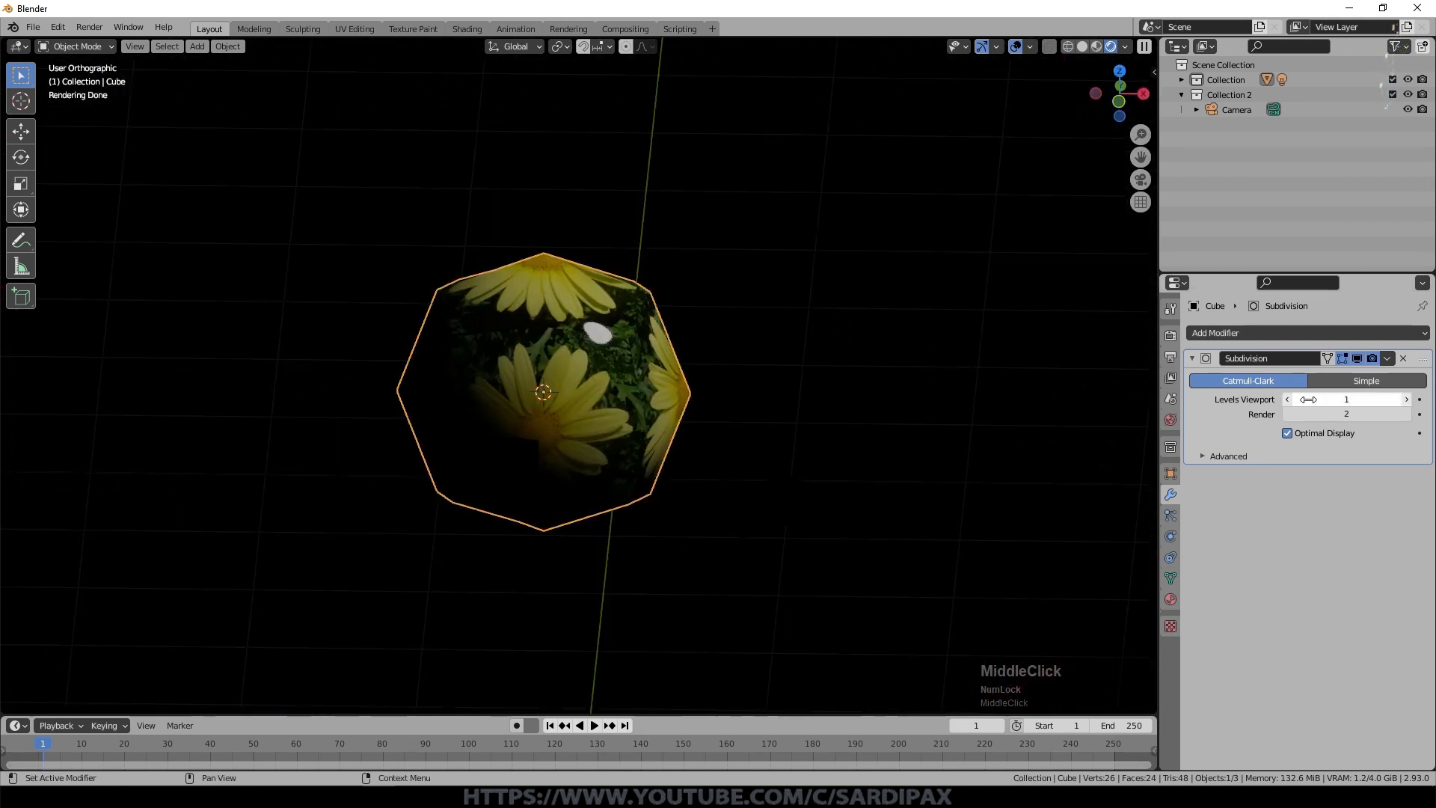
{"action": "left_click", "coordinate": [1405, 400]}
{"action": "left_click_drag", "start_coordinate": [1406, 406], "coordinate": [1429, 401]}
{"action": "middle_click_drag", "start_coordinate": [755, 373], "coordinate": [639, 188]}
{"action": "scroll", "coordinate": [640, 189], "scroll_direction": "up", "scroll_amount": 6}
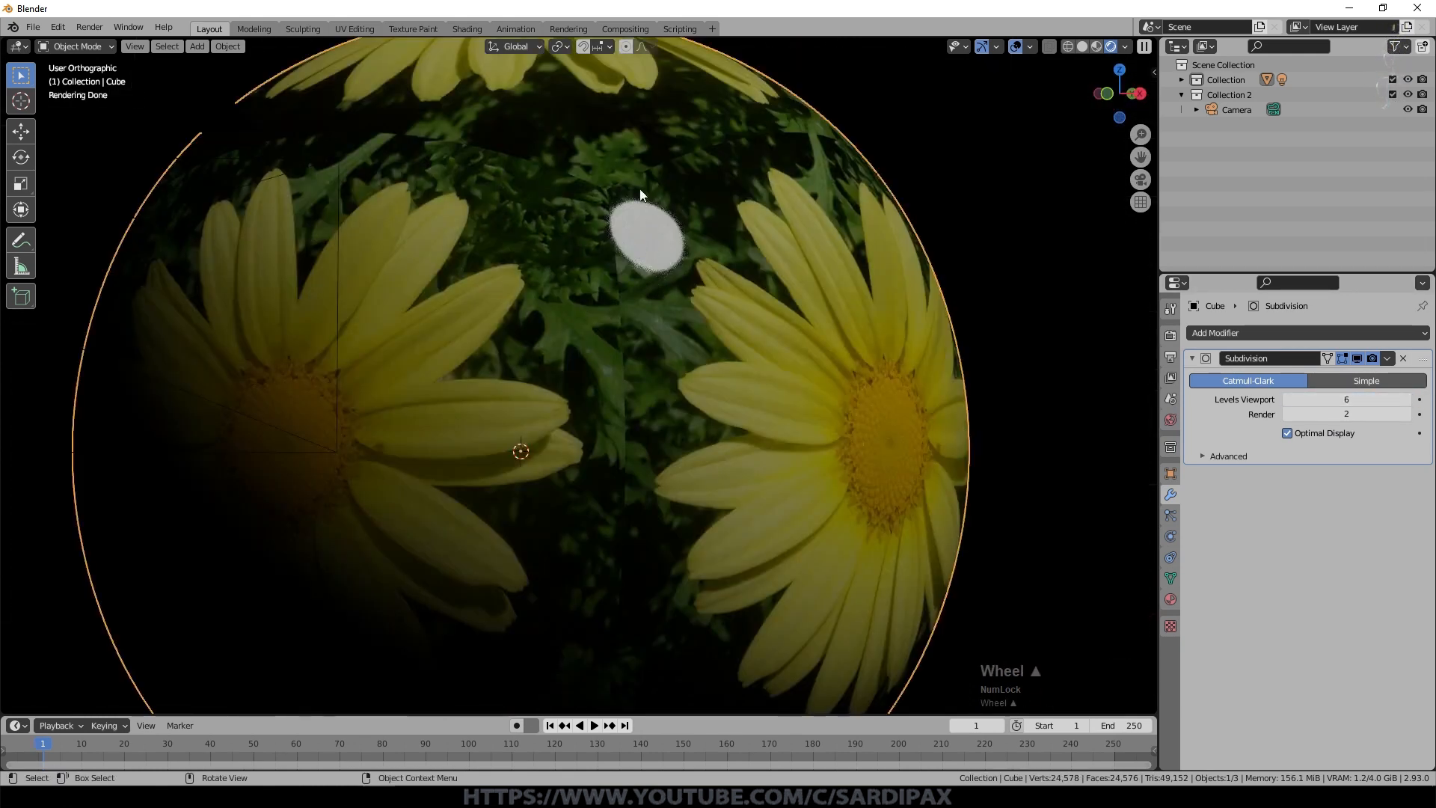
{"action": "middle_click_drag", "start_coordinate": [637, 417], "coordinate": [706, 442]}
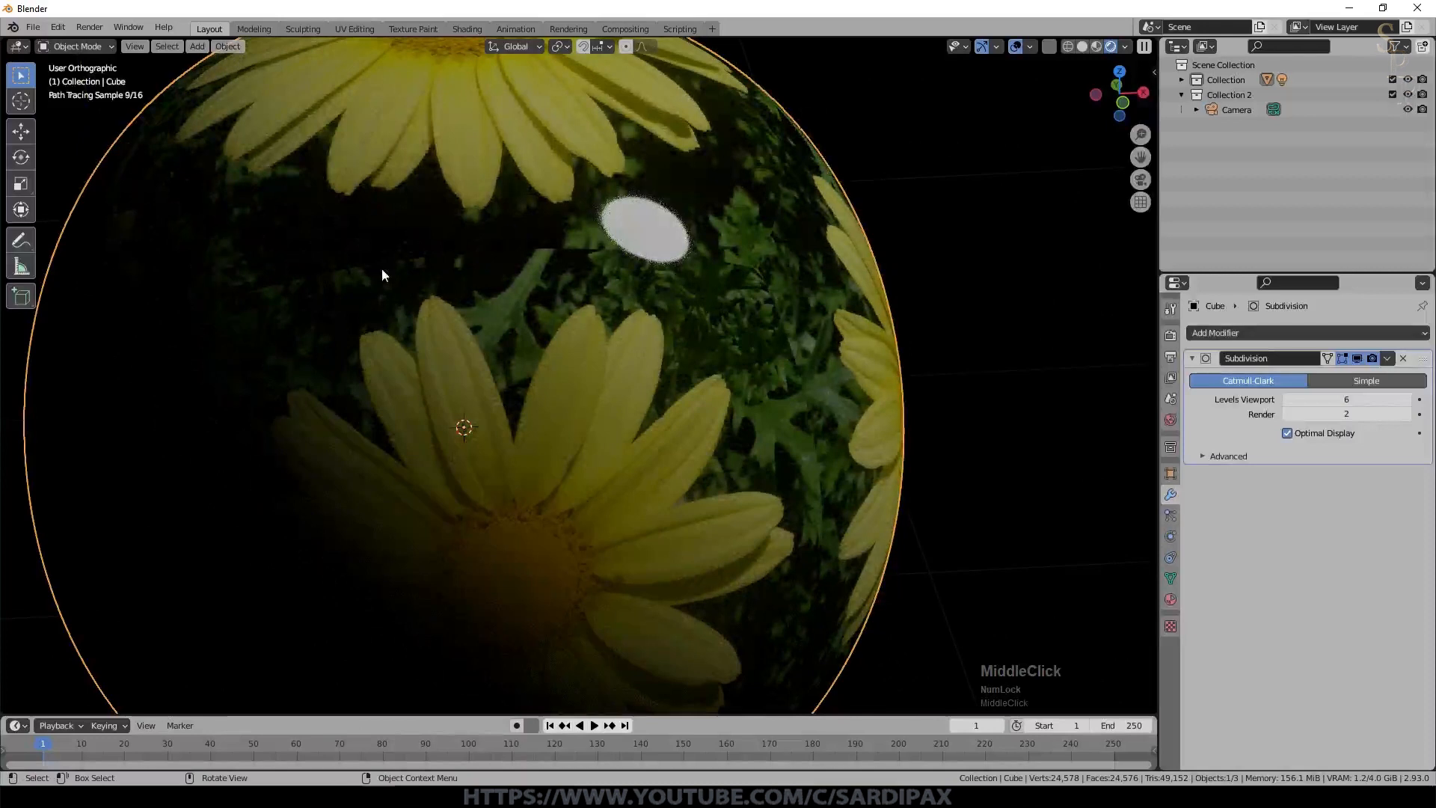
{"action": "scroll", "coordinate": [903, 515], "scroll_direction": "down", "scroll_amount": 1}
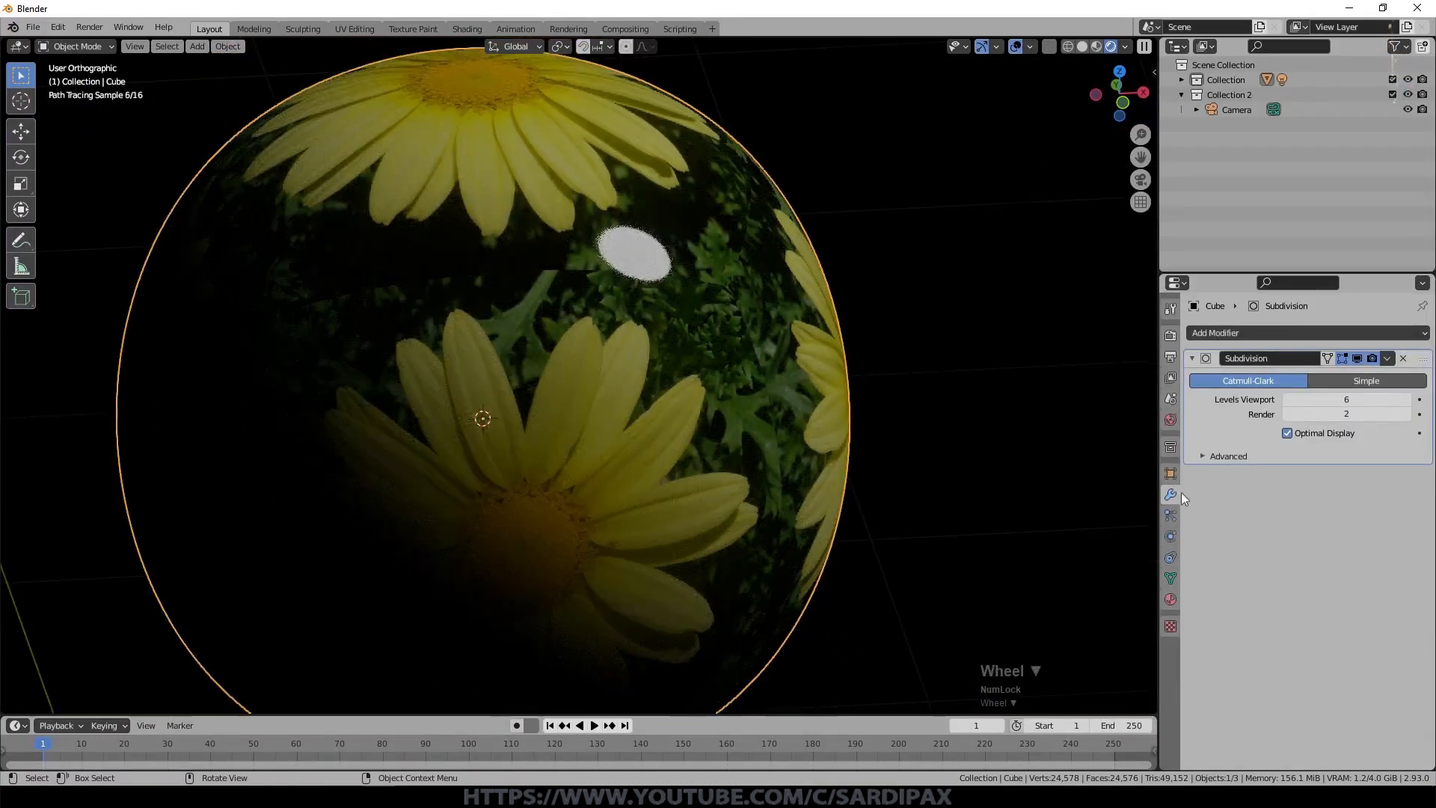
Step: Show the Subdivision modifier's advanced settings and set UV Smooth to Keep Corners, Junctions, checking the flower texture seams
{"action": "left_click", "coordinate": [1203, 456]}
{"action": "mouse_move", "coordinate": [969, 532]}
{"action": "middle_mouse_down"}
{"action": "mouse_move", "coordinate": [946, 499]}
{"action": "mouse_move", "coordinate": [824, 481]}
{"action": "middle_mouse_up"}
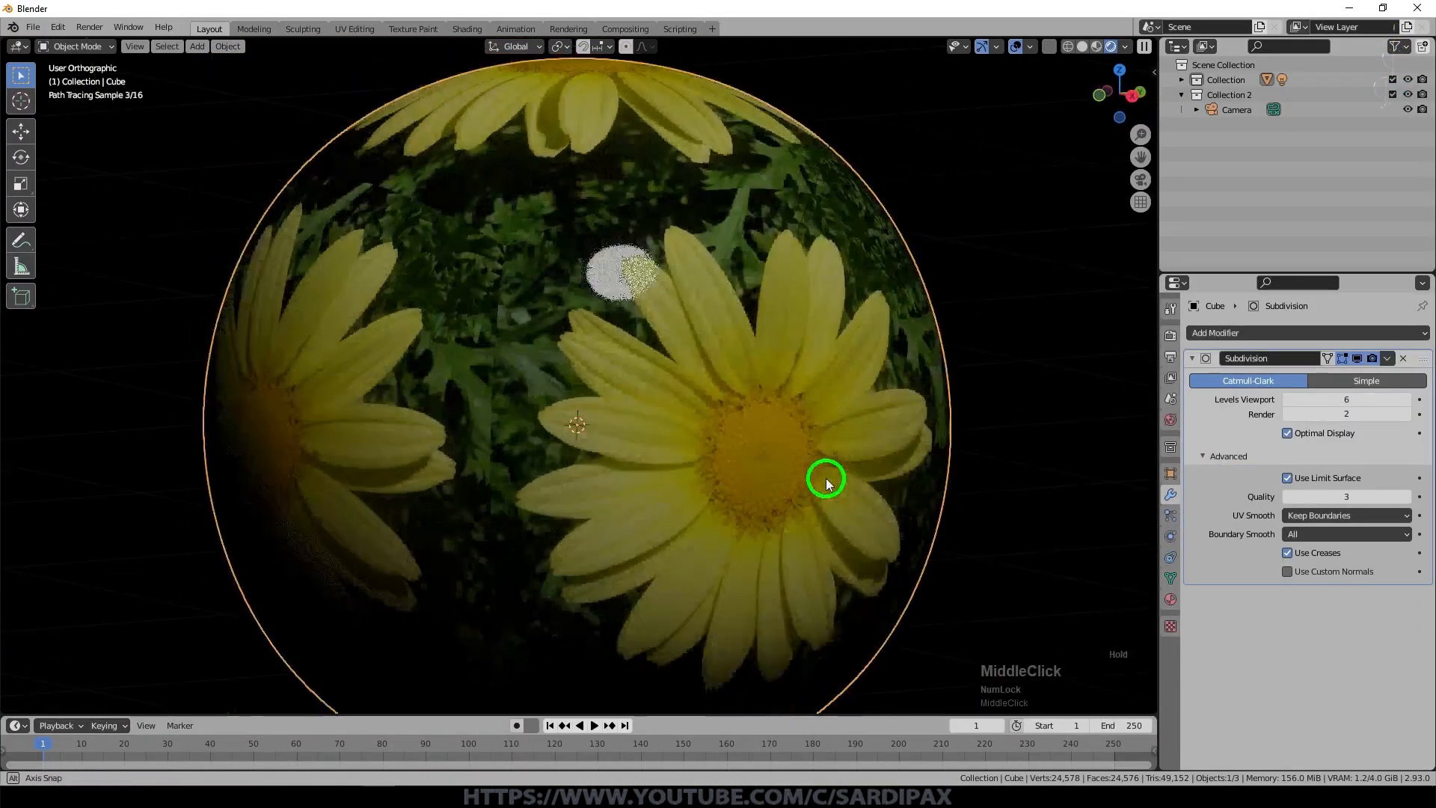
{"action": "middle_click_drag", "start_coordinate": [738, 248], "coordinate": [792, 269]}
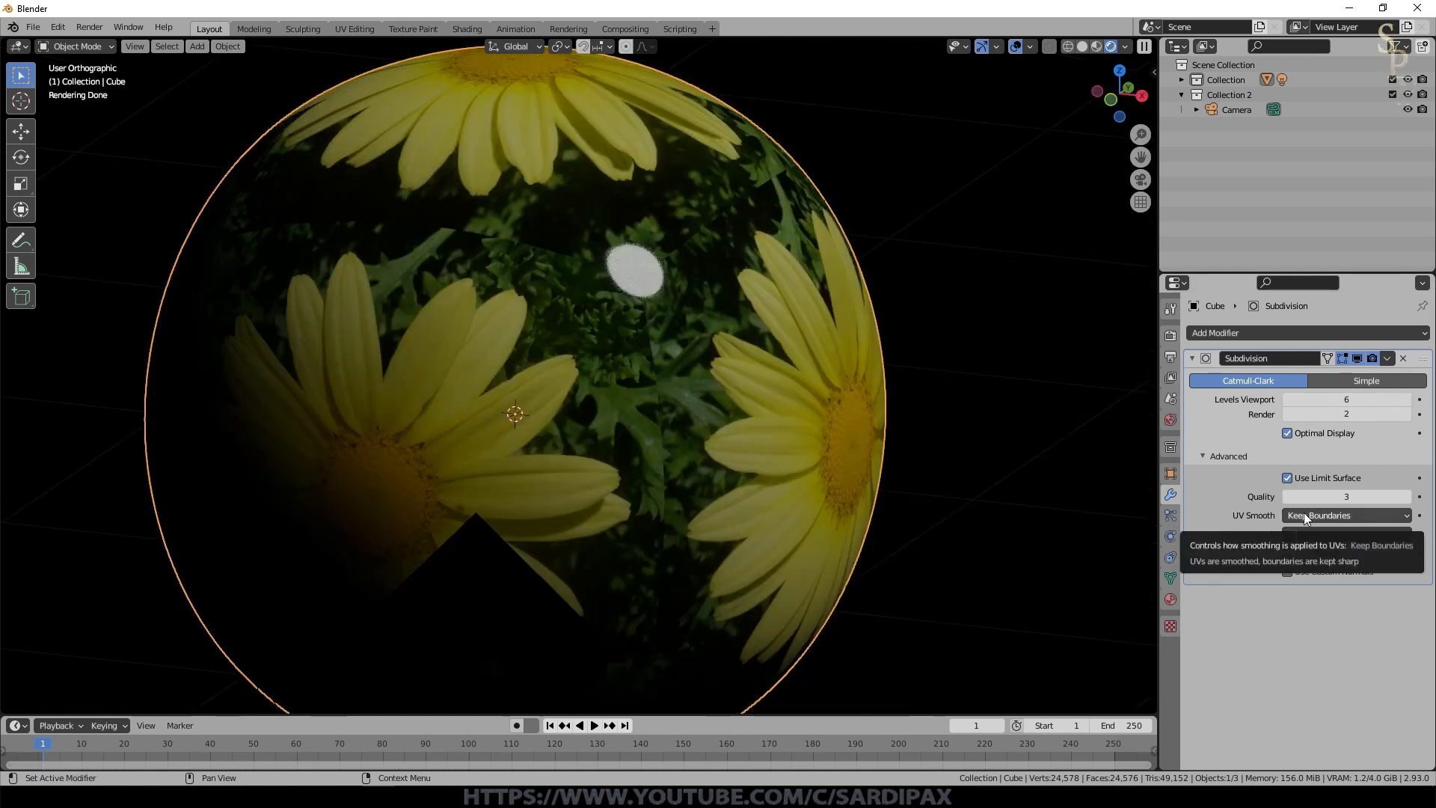
{"action": "left_click", "coordinate": [1304, 514]}
{"action": "left_click", "coordinate": [1303, 565]}
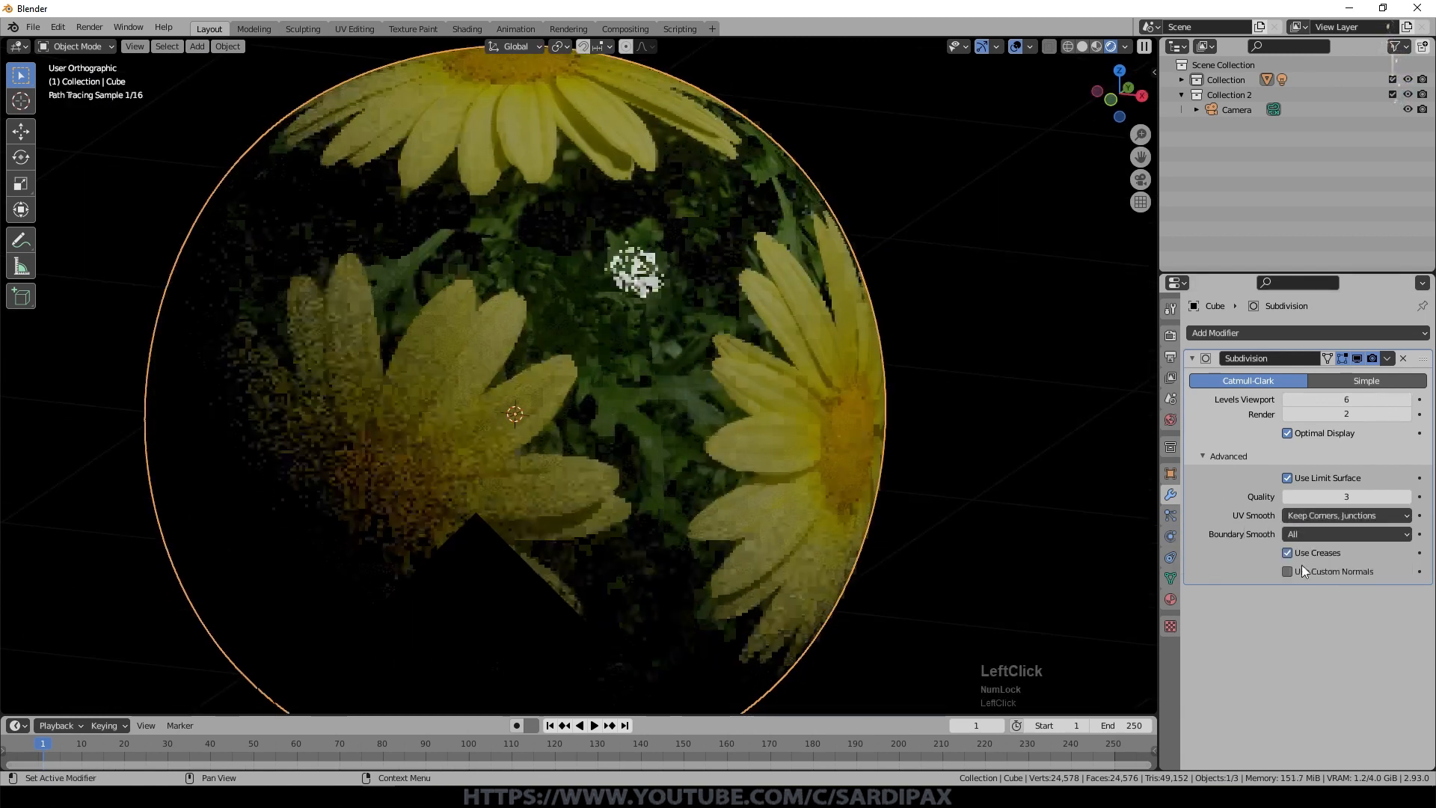
Step: Try the UV Smooth option Keep Corners, Junctions, Concave and check the texture seams on the sphere
{"action": "left_click", "coordinate": [1336, 514]}
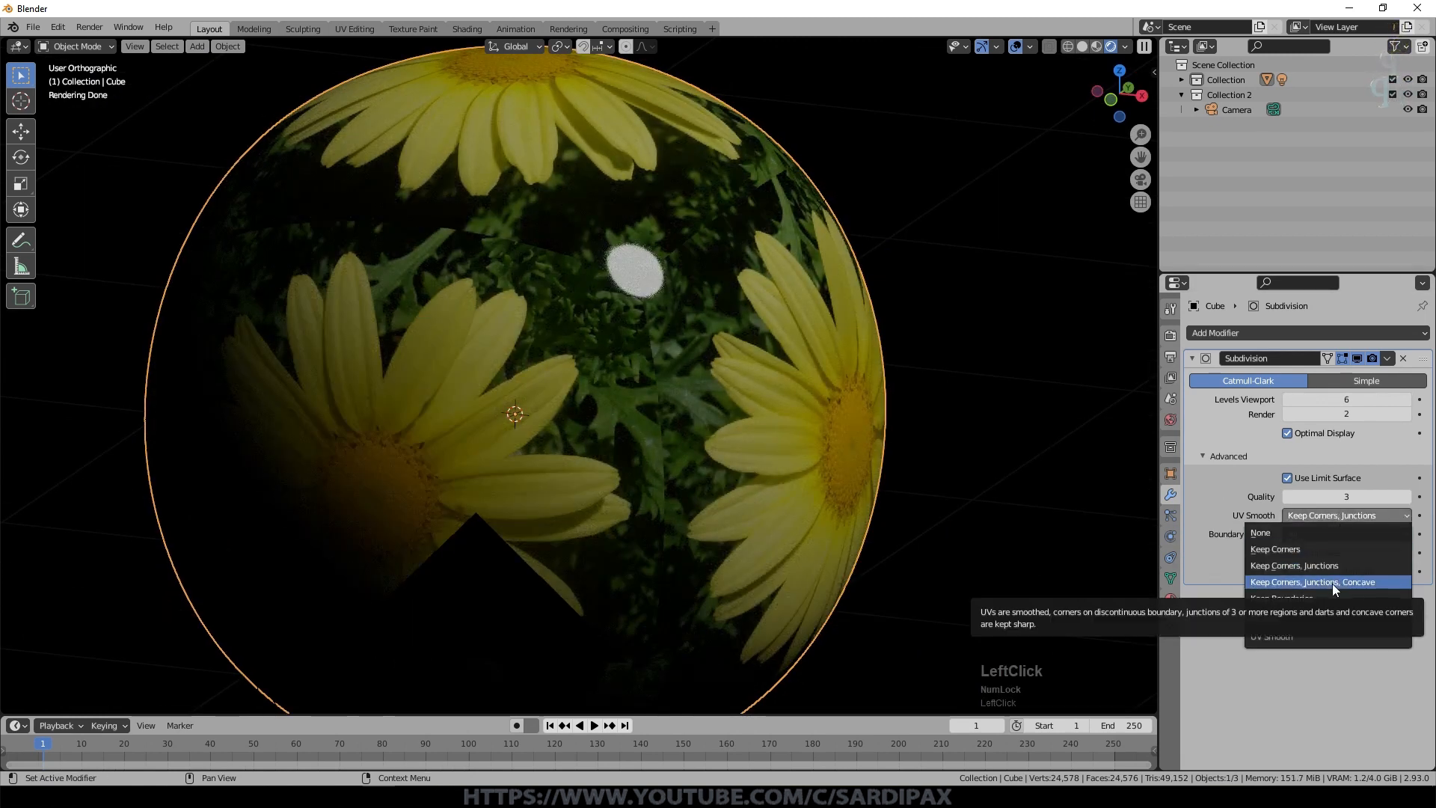
{"action": "left_click", "coordinate": [1331, 584]}
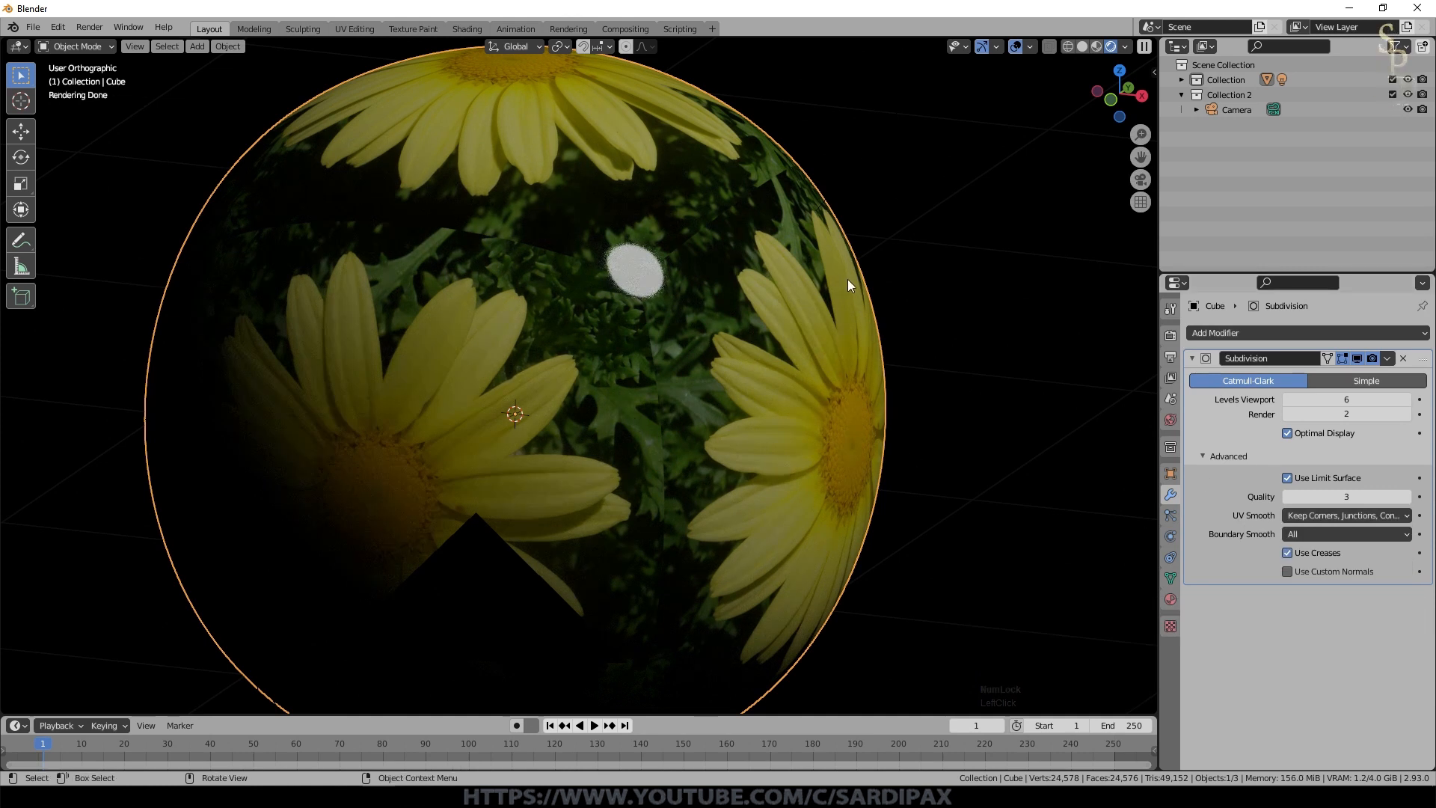
{"action": "middle_click_drag", "start_coordinate": [847, 280], "coordinate": [847, 247]}
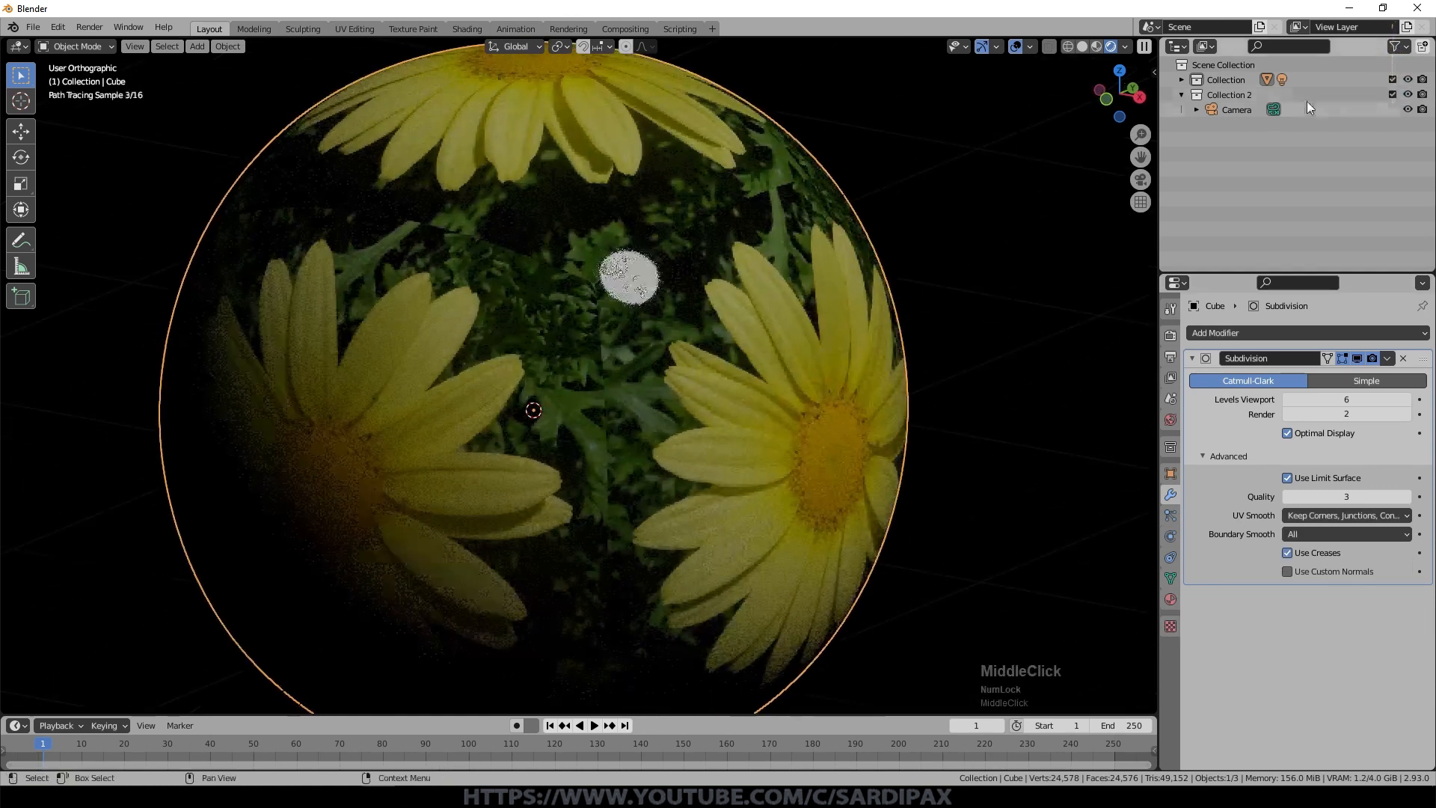
Step: Hide the camera in the viewport, set UV Smooth to All and inspect the texture from several sides
{"action": "left_click", "coordinate": [1409, 109]}
{"action": "left_click", "coordinate": [1361, 516]}
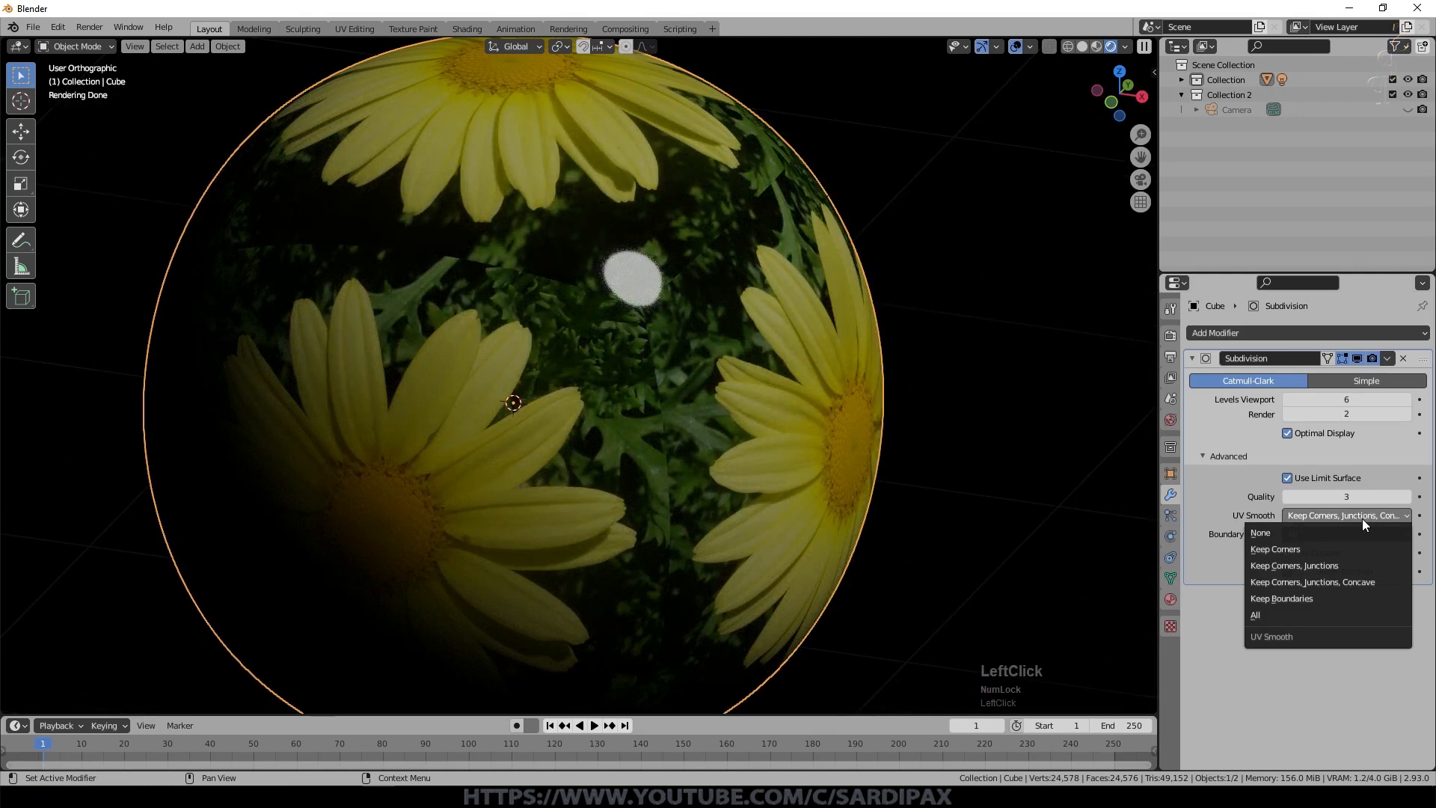
{"action": "left_click", "coordinate": [1332, 611]}
{"action": "middle_click_drag", "start_coordinate": [1017, 398], "coordinate": [978, 398]}
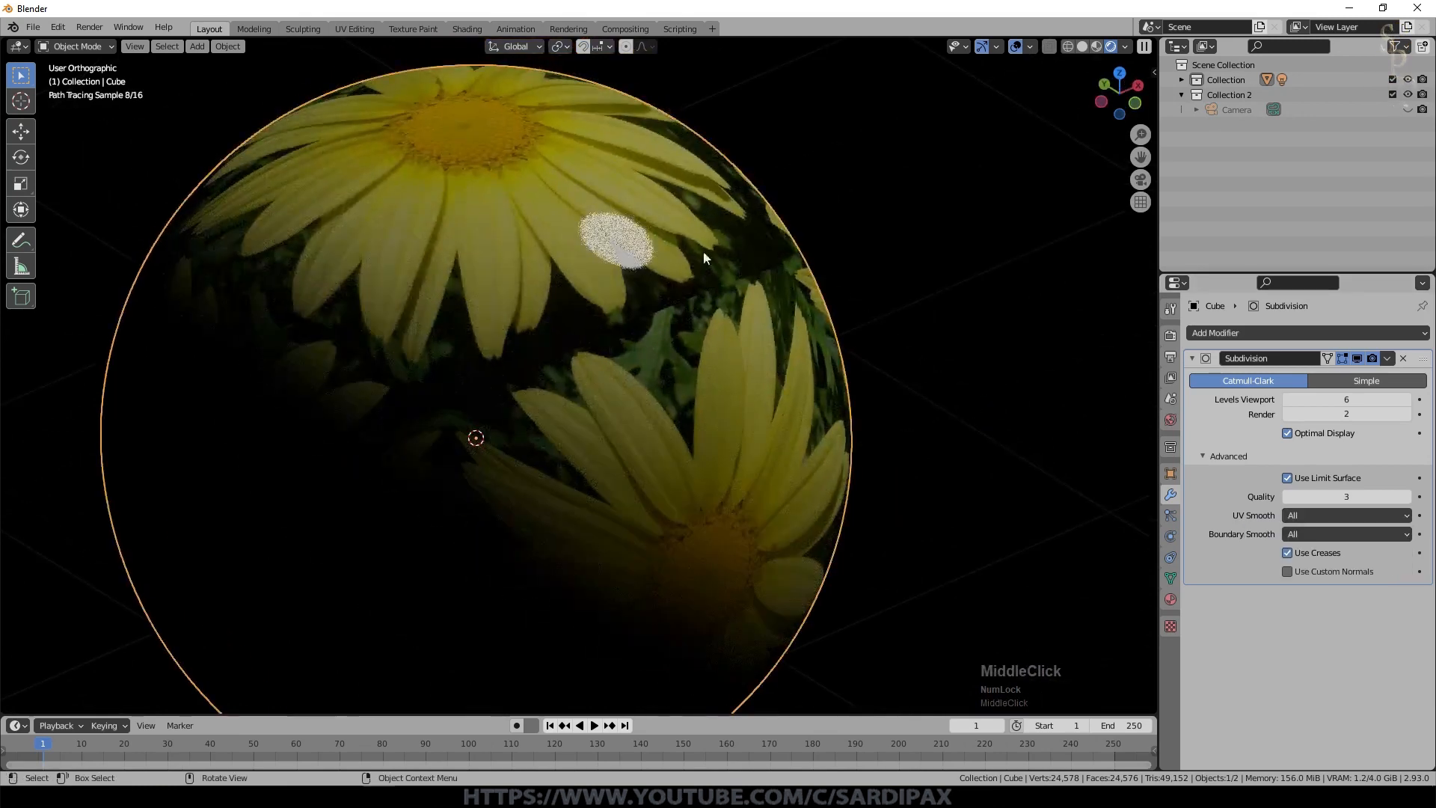
{"action": "middle_click_drag", "start_coordinate": [814, 289], "coordinate": [699, 253]}
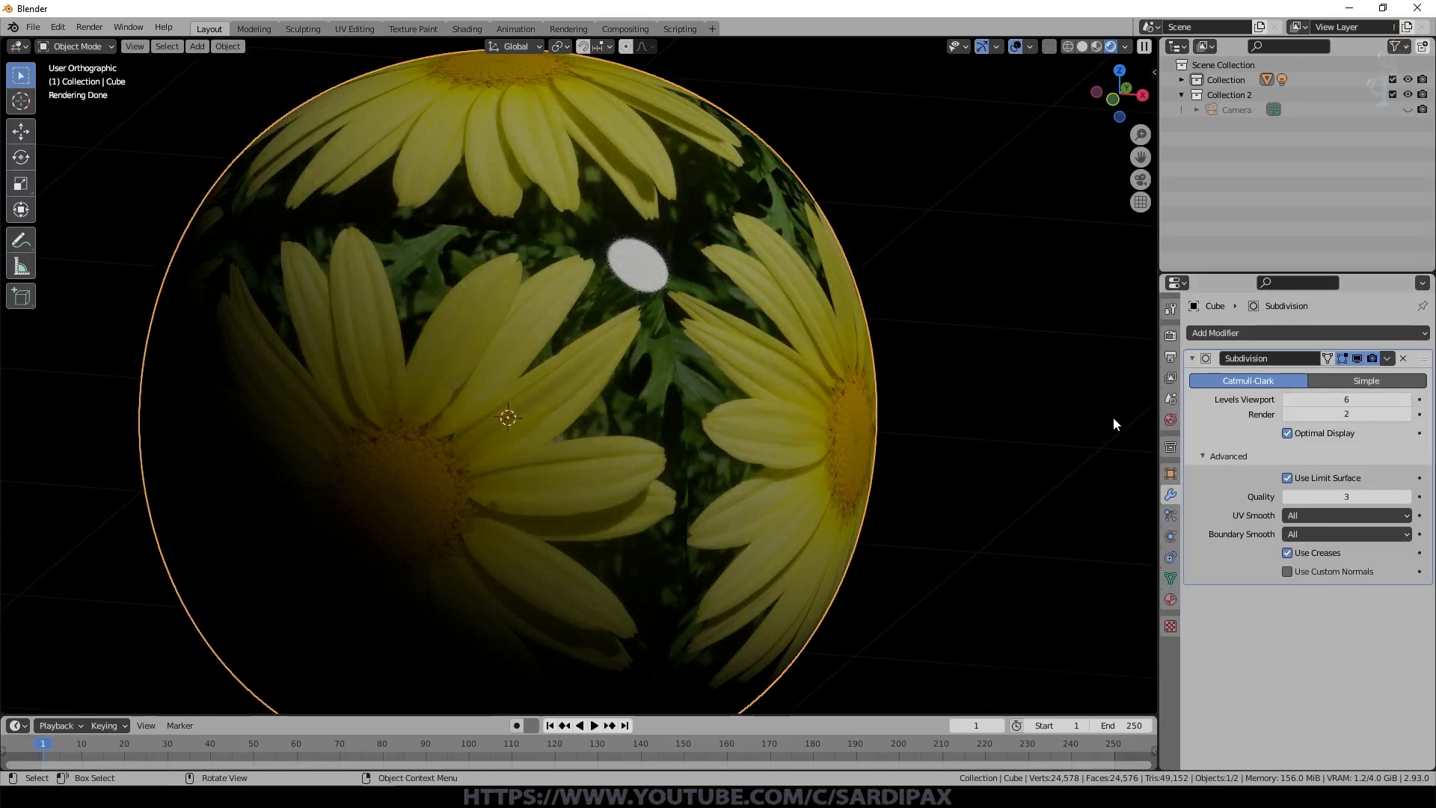
Step: Show the cube with solid shading and enter Edit Mode with its whole cage in view
{"action": "left_click", "coordinate": [1085, 46]}
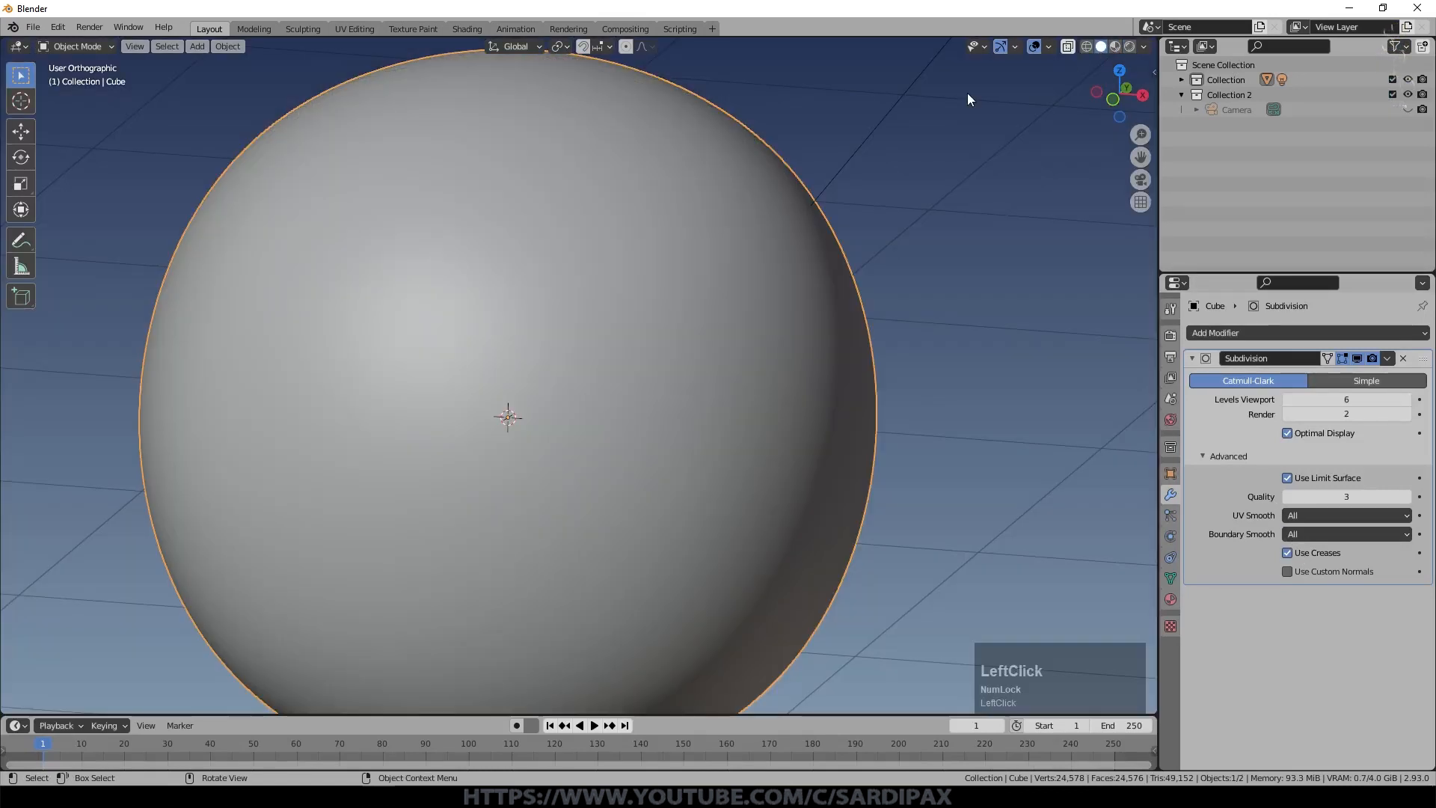
{"action": "key", "text": "Tab"}
{"action": "scroll", "coordinate": [746, 238], "scroll_direction": "down", "scroll_amount": 2}
{"action": "scroll", "coordinate": [745, 237], "scroll_direction": "down", "scroll_amount": 2}
Step: Select both end vertices of the cube's near vertical edge, apply an Edge Crease to it and inspect the bulge
{"action": "left_click", "coordinate": [692, 257]}
{"action": "left_click", "coordinate": [693, 668], "text": "shift"}
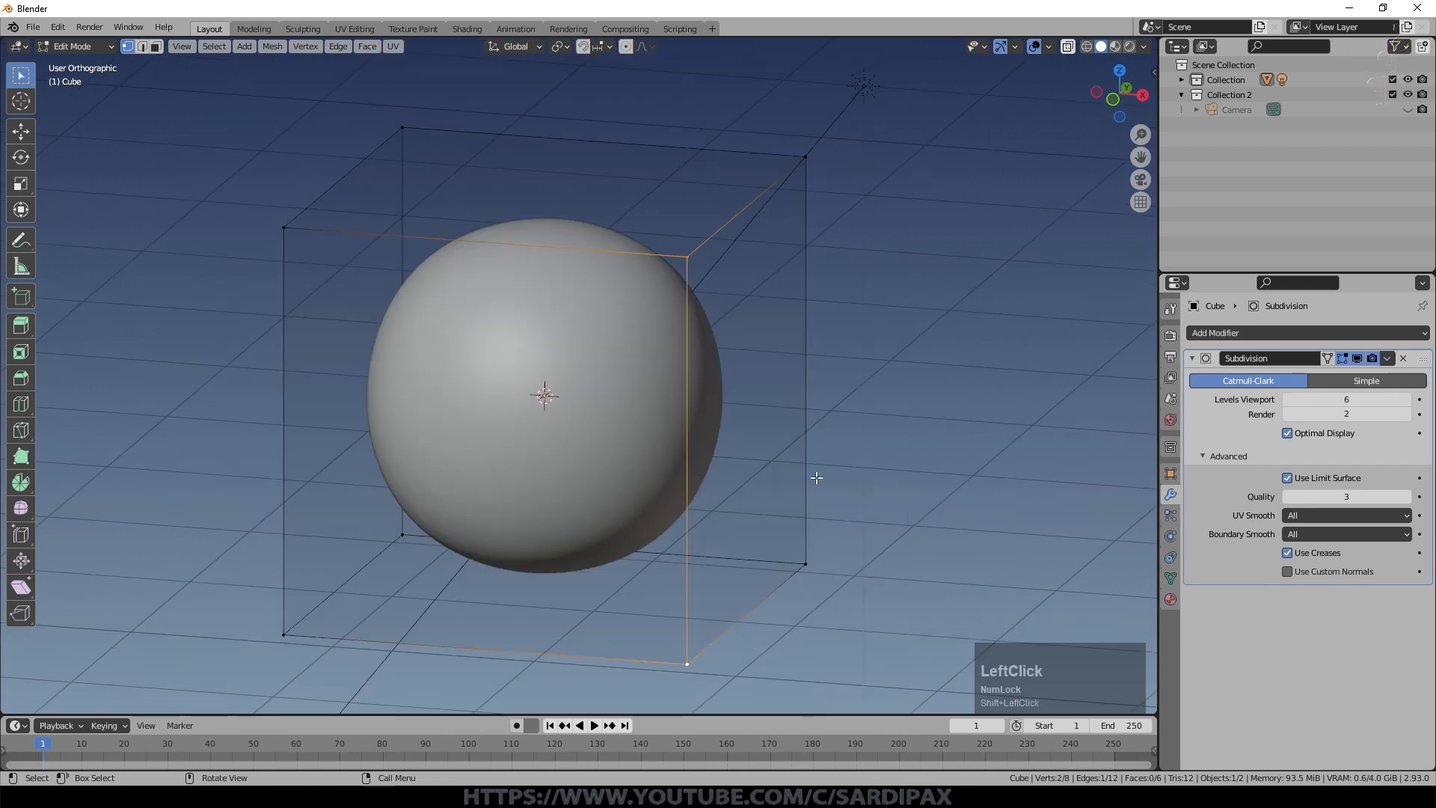
{"action": "key", "text": "ctrl+e"}
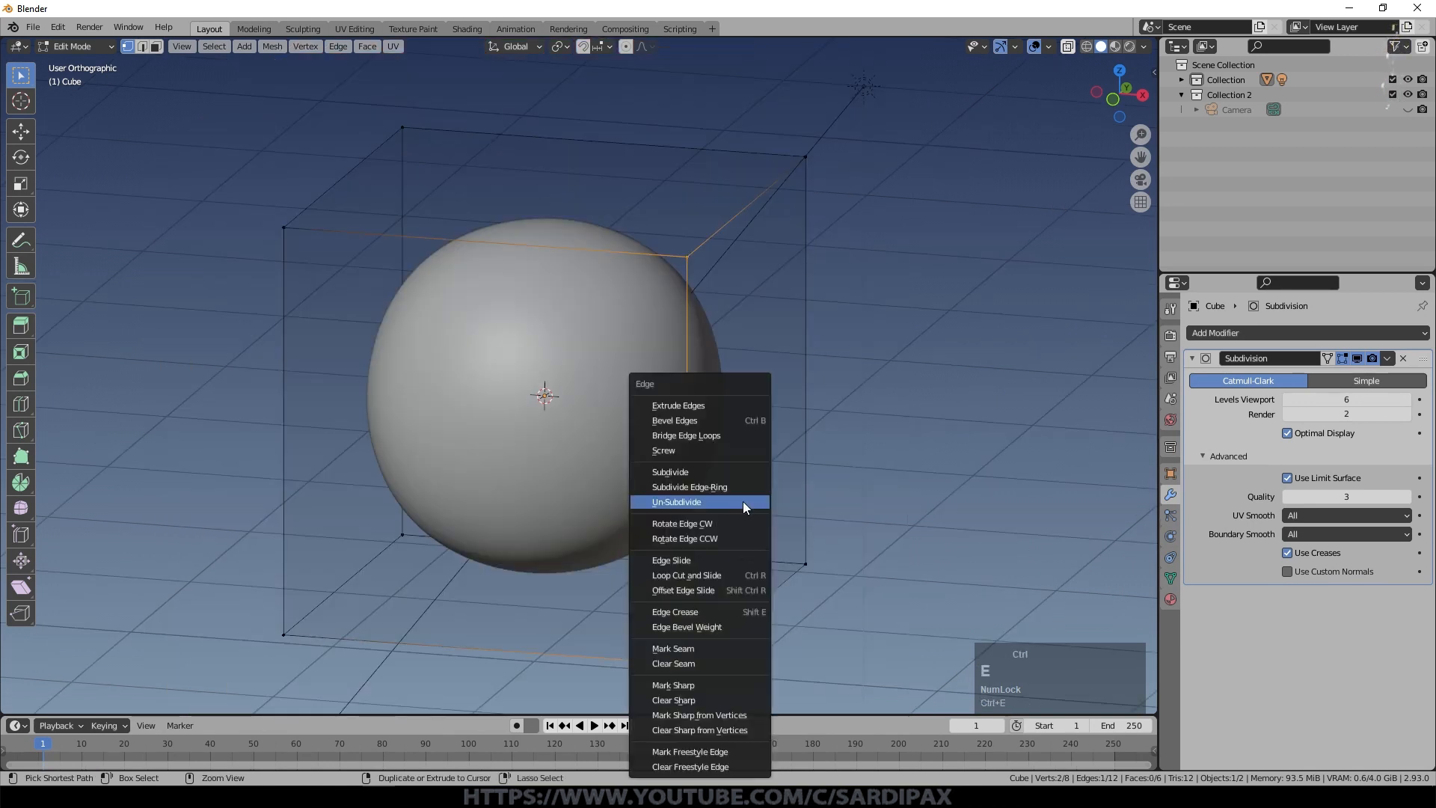
{"action": "left_click", "coordinate": [684, 613]}
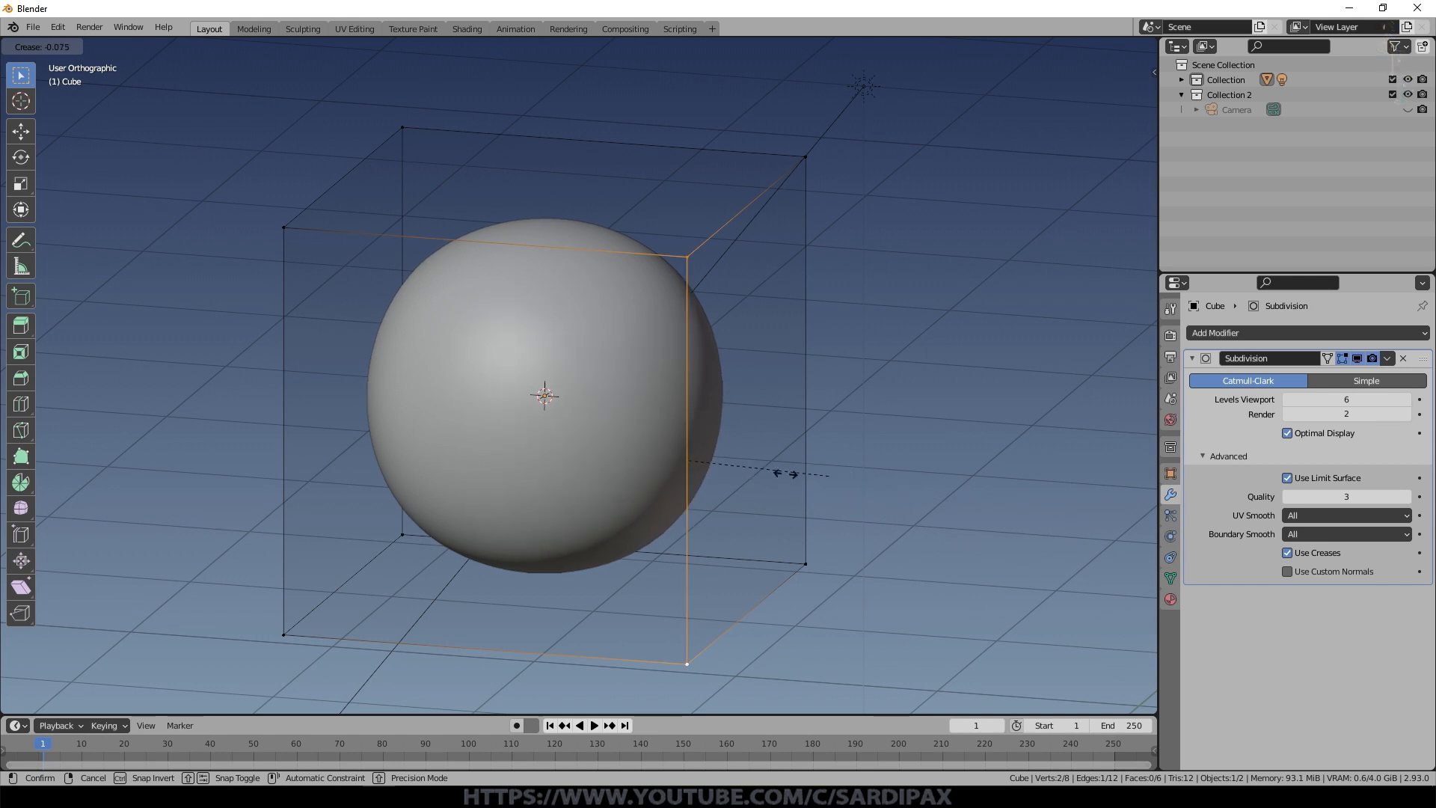
{"action": "left_click", "coordinate": [1067, 530]}
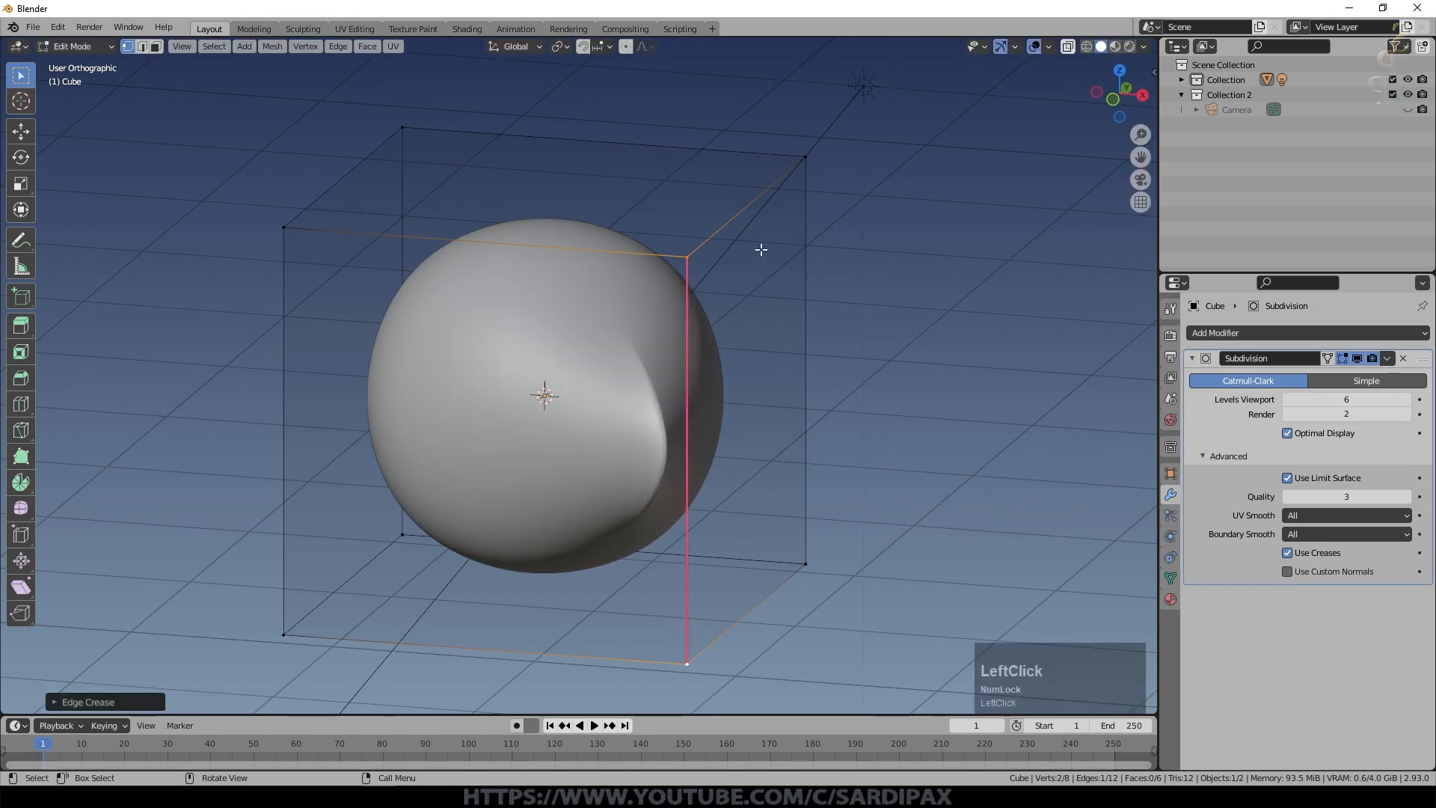
{"action": "middle_click_drag", "start_coordinate": [713, 533], "coordinate": [930, 473]}
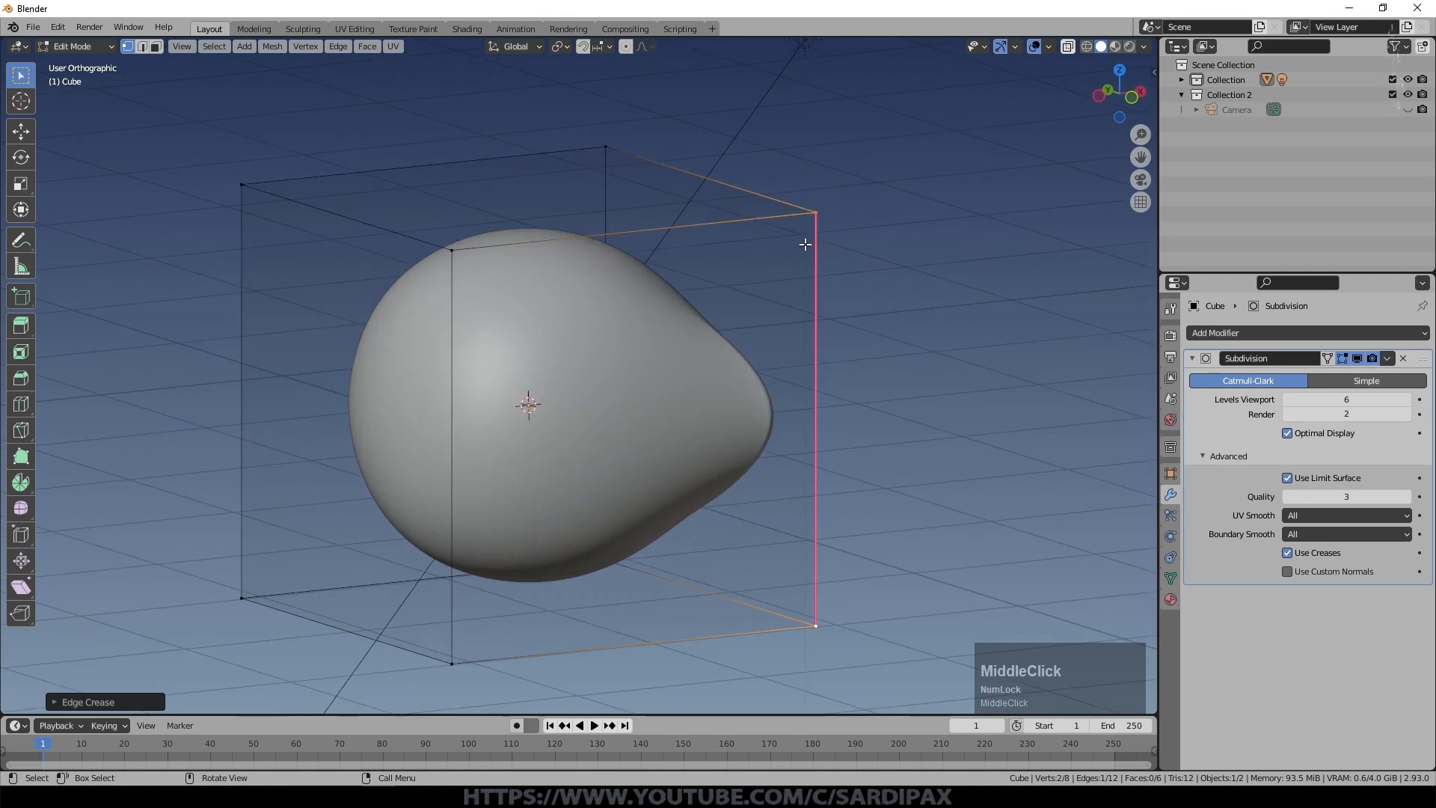
{"action": "left_click", "coordinate": [843, 382]}
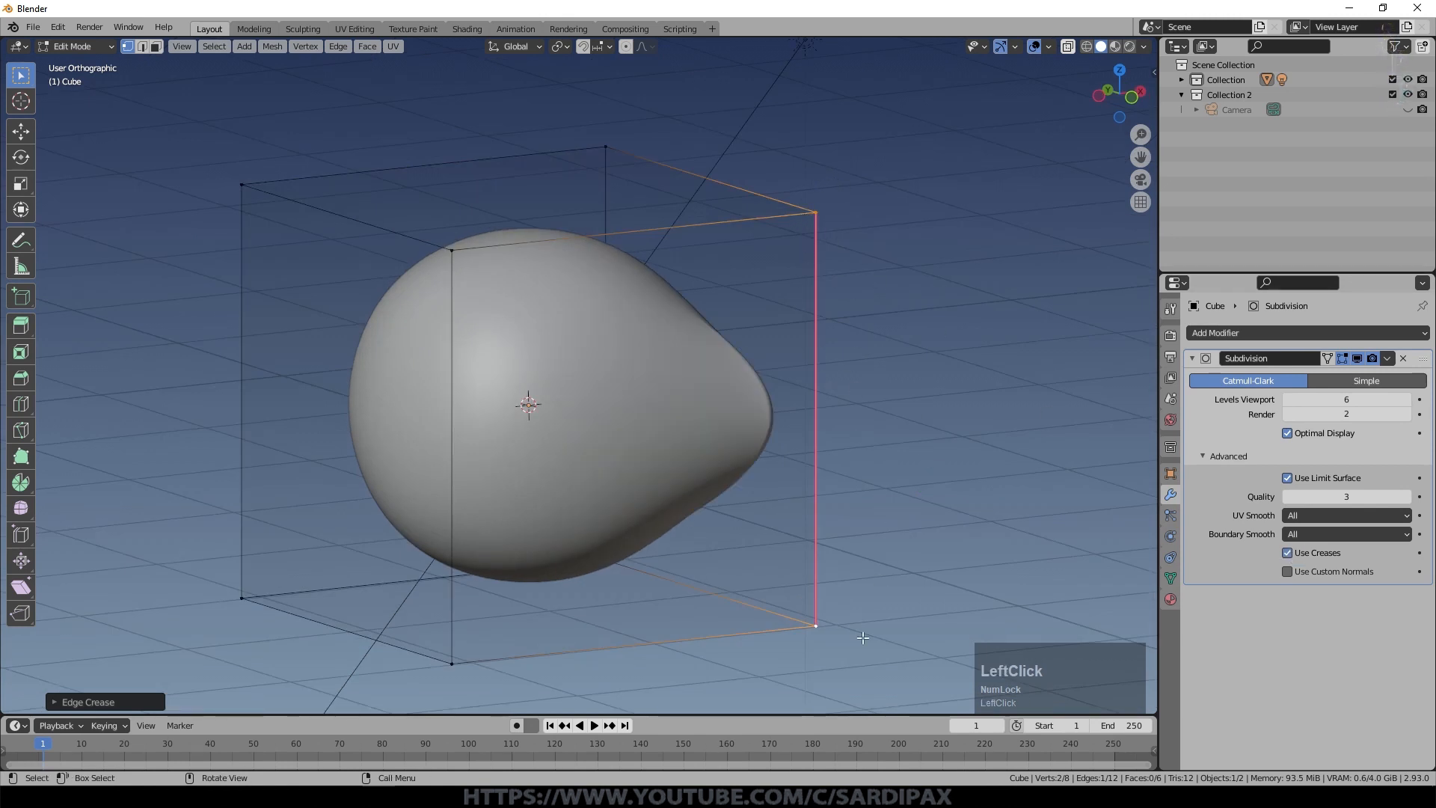
{"action": "scroll", "coordinate": [884, 397], "scroll_direction": "up", "scroll_amount": 4}
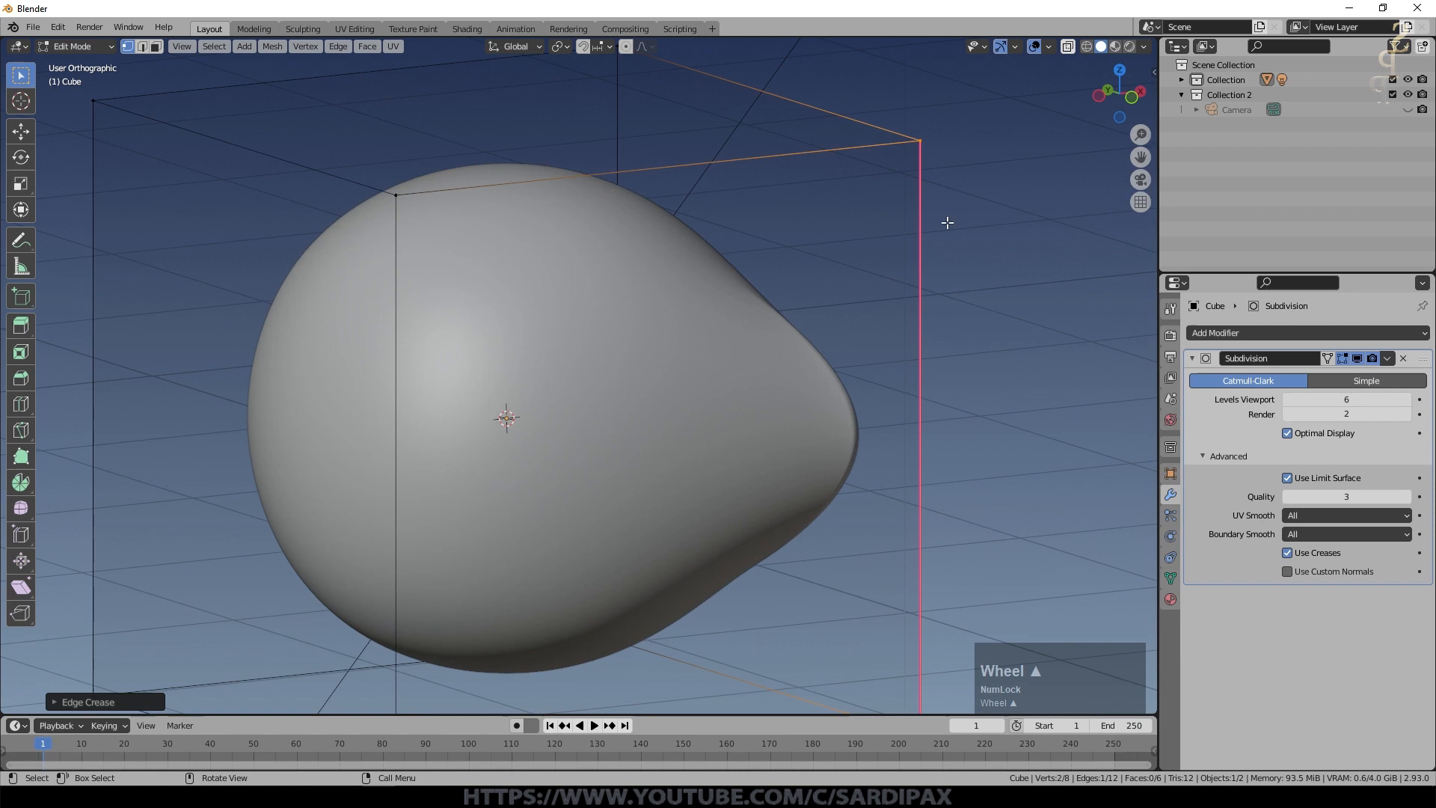
{"action": "scroll", "coordinate": [940, 461], "scroll_direction": "down", "scroll_amount": 1}
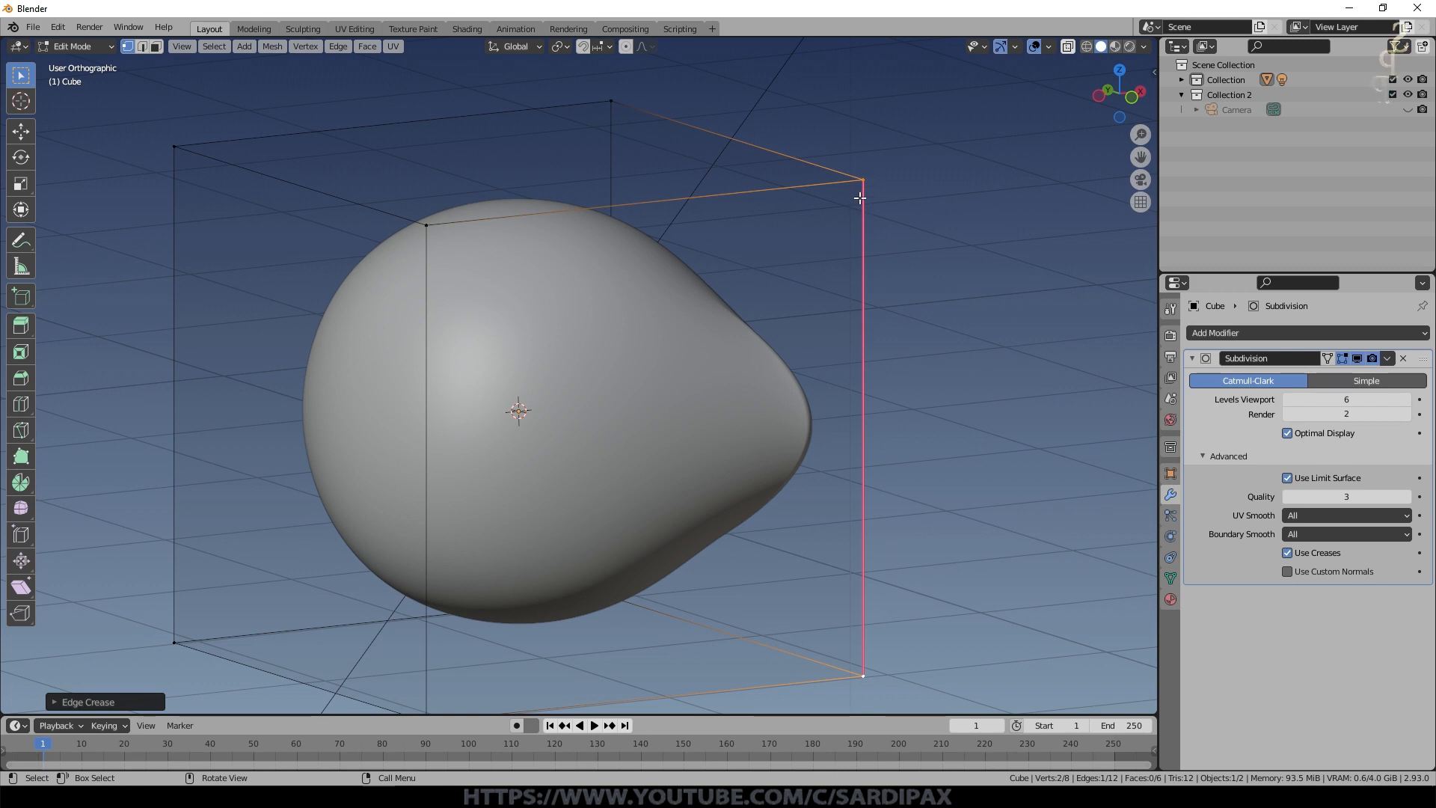
Step: Apply an Edge Crease to the top edge of the face adjoining the creased vertical edge
{"action": "middle_click_drag", "start_coordinate": [854, 399], "coordinate": [718, 374]}
{"action": "left_click", "coordinate": [897, 198], "text": "shift"}
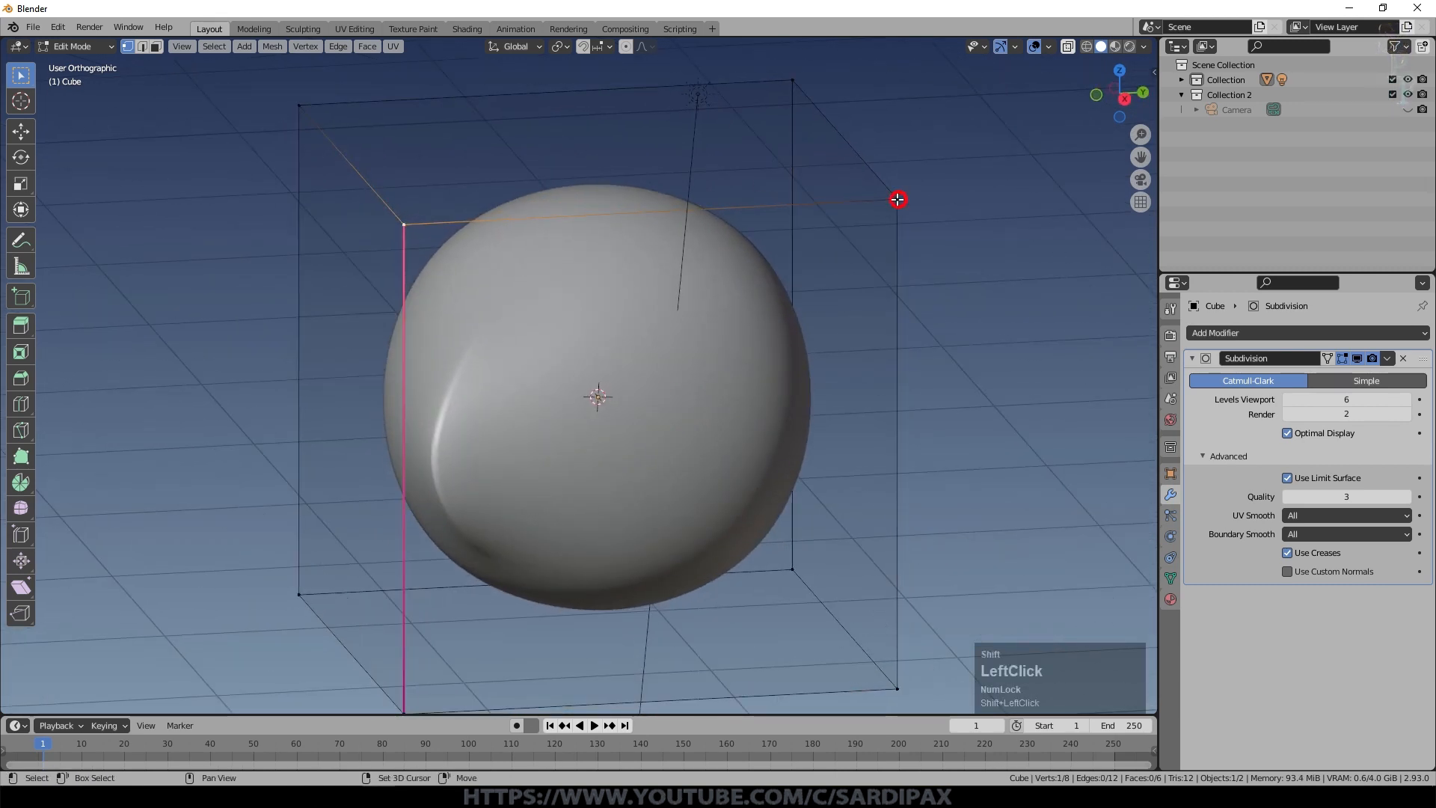
{"action": "key", "text": "ctrl+e"}
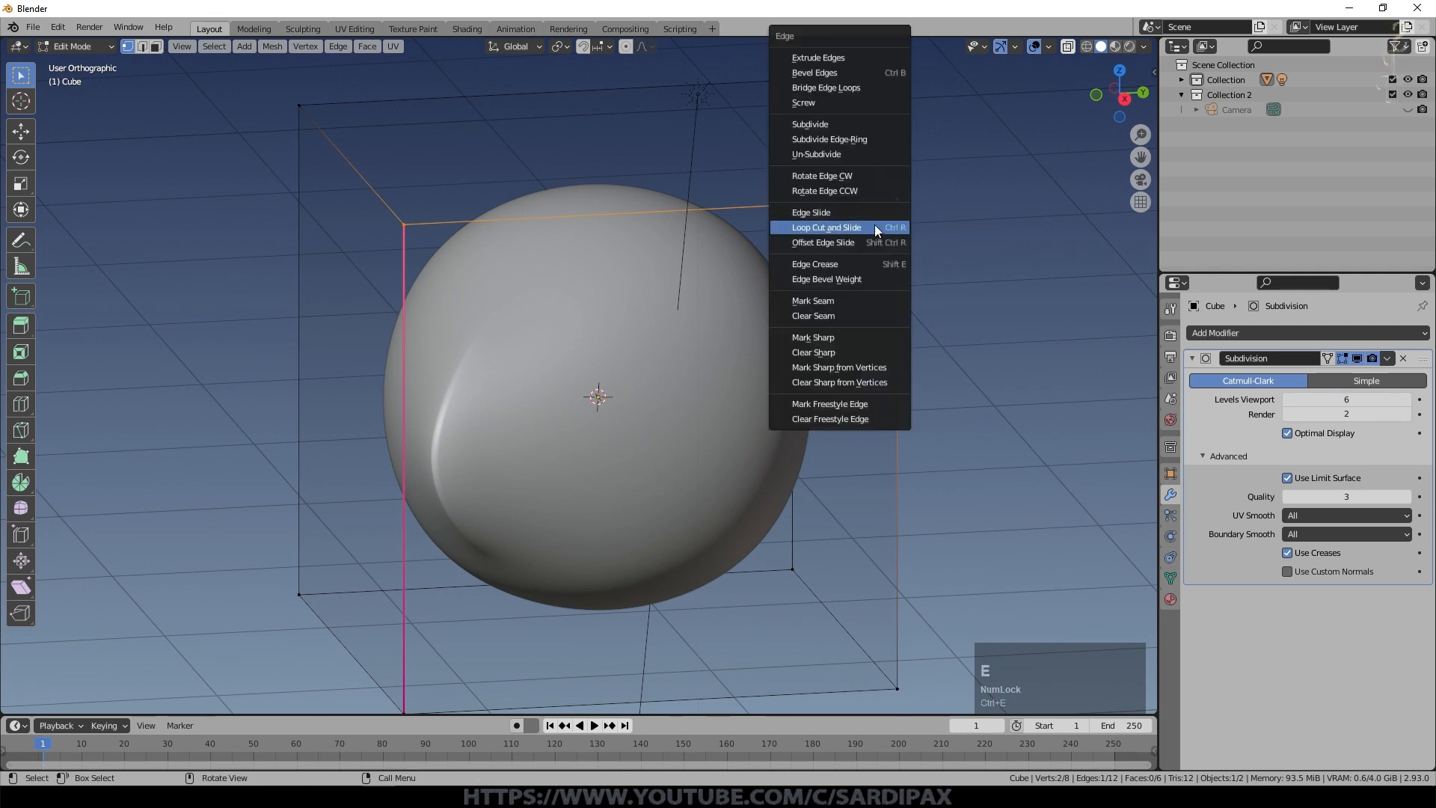
{"action": "left_click", "coordinate": [853, 266]}
{"action": "left_click", "coordinate": [453, 340]}
Step: Select the same face's two uncreased edges, the other vertical one and the bottom one, and crease them
{"action": "left_click", "coordinate": [900, 693]}
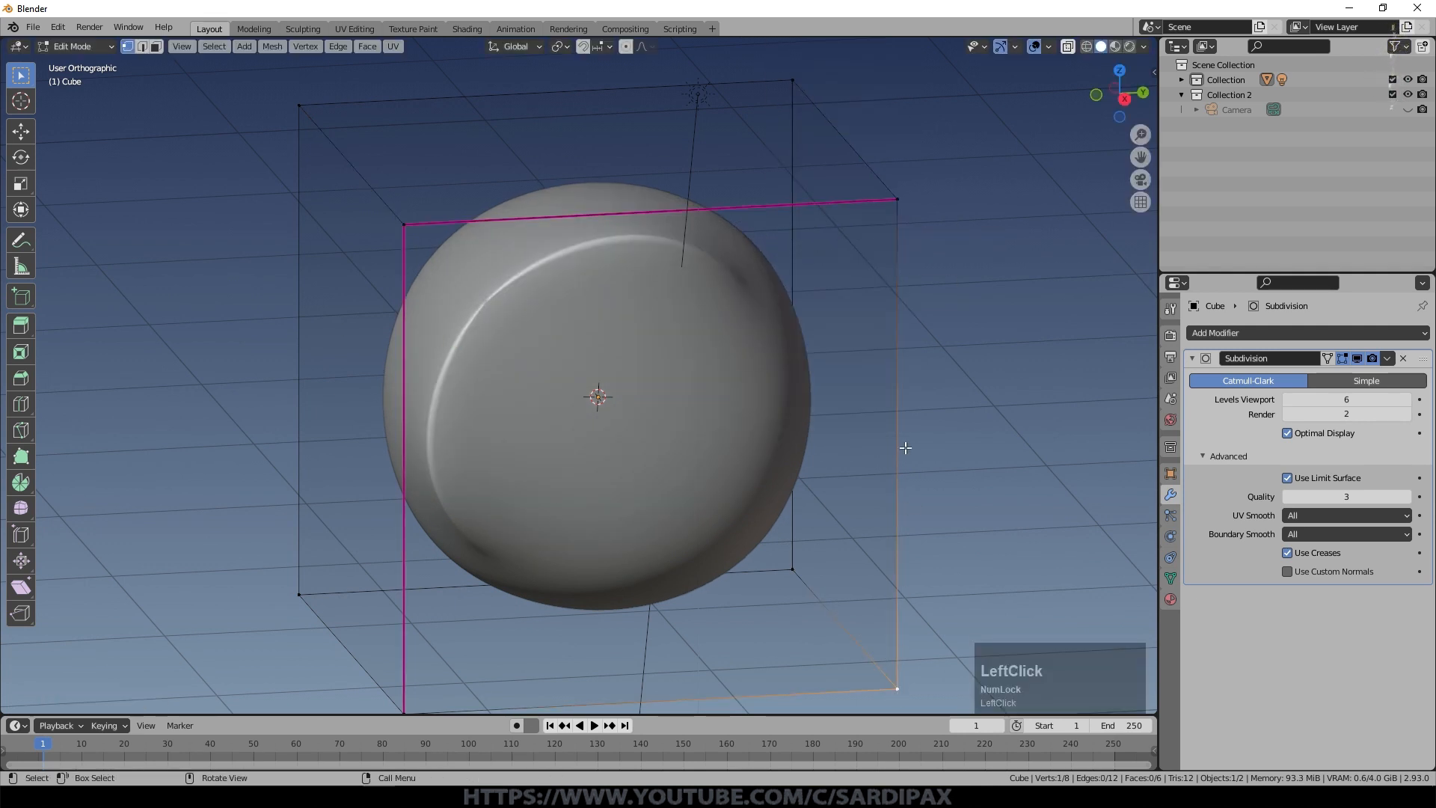
{"action": "left_click", "coordinate": [897, 200], "text": "shift"}
{"action": "scroll", "coordinate": [550, 502], "scroll_direction": "down", "scroll_amount": 1}
{"action": "left_click", "coordinate": [432, 657], "text": "shift"}
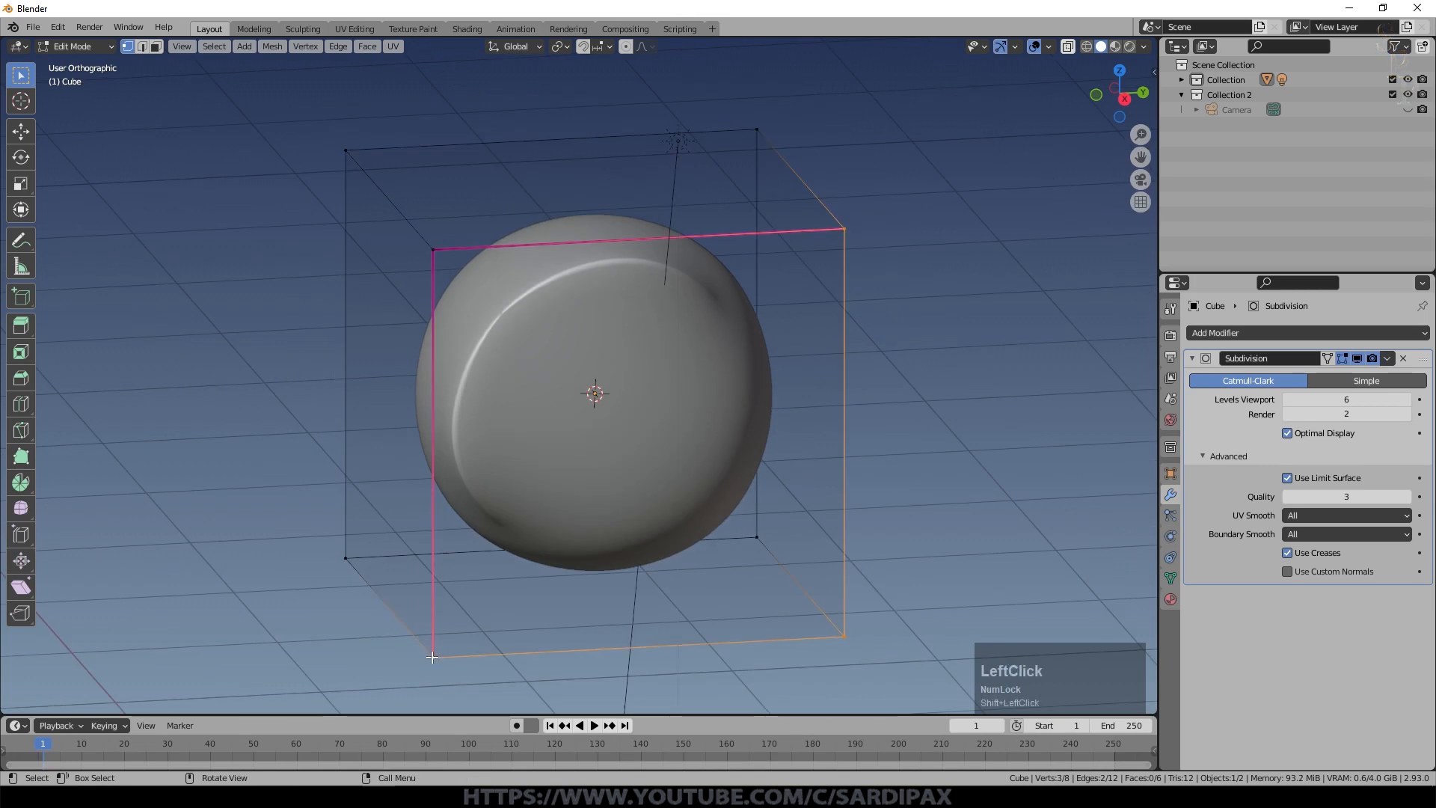
{"action": "key", "text": "shift+e"}
{"action": "left_click", "coordinate": [227, 167]}
{"action": "scroll", "coordinate": [932, 304], "scroll_direction": "down", "scroll_amount": 1}
{"action": "middle_click_drag", "start_coordinate": [925, 287], "coordinate": [919, 272]}
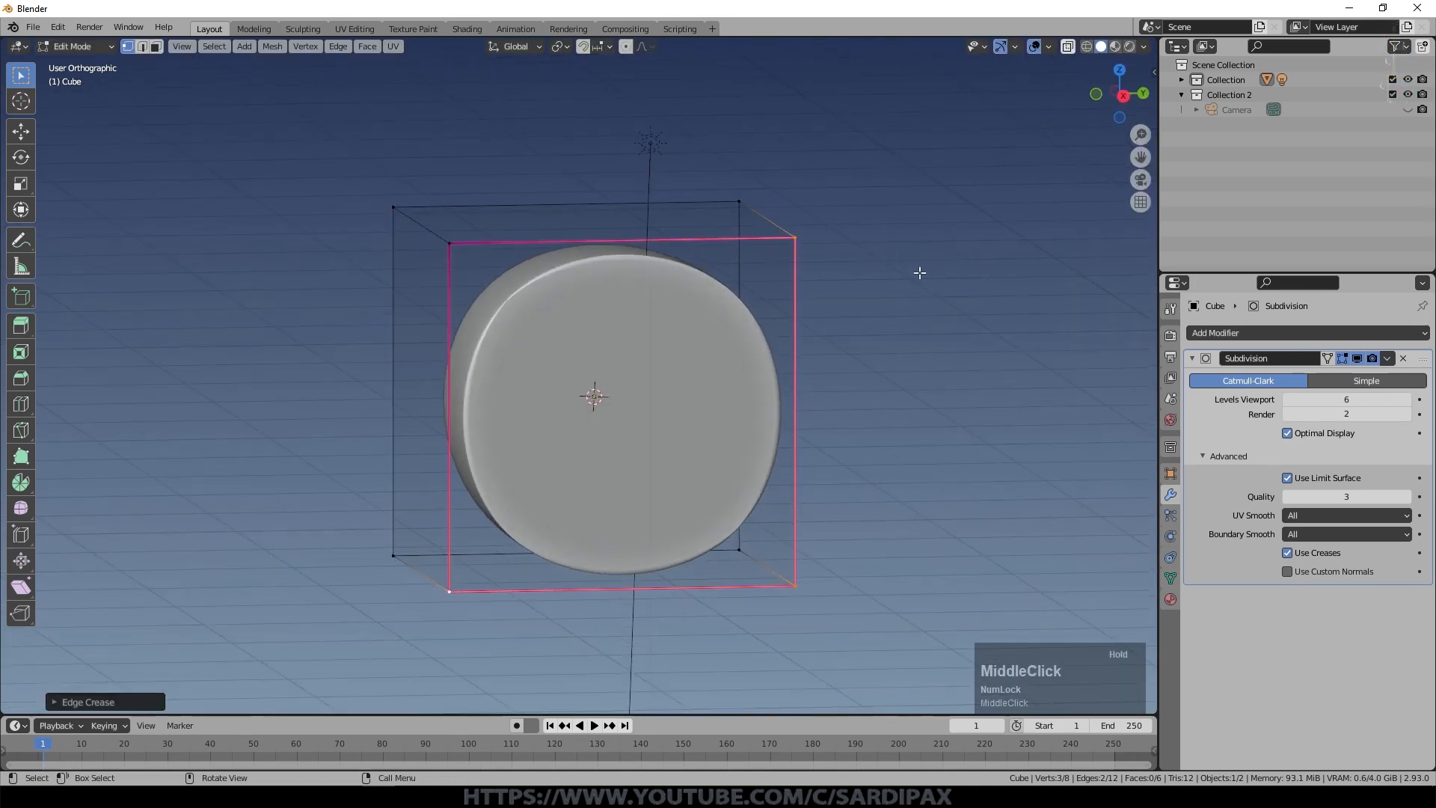
Step: Return to Object Mode and examine the flattened, creased end of the subdivided cube from several sides
{"action": "key", "text": "Tab"}
{"action": "key", "text": "Tab"}
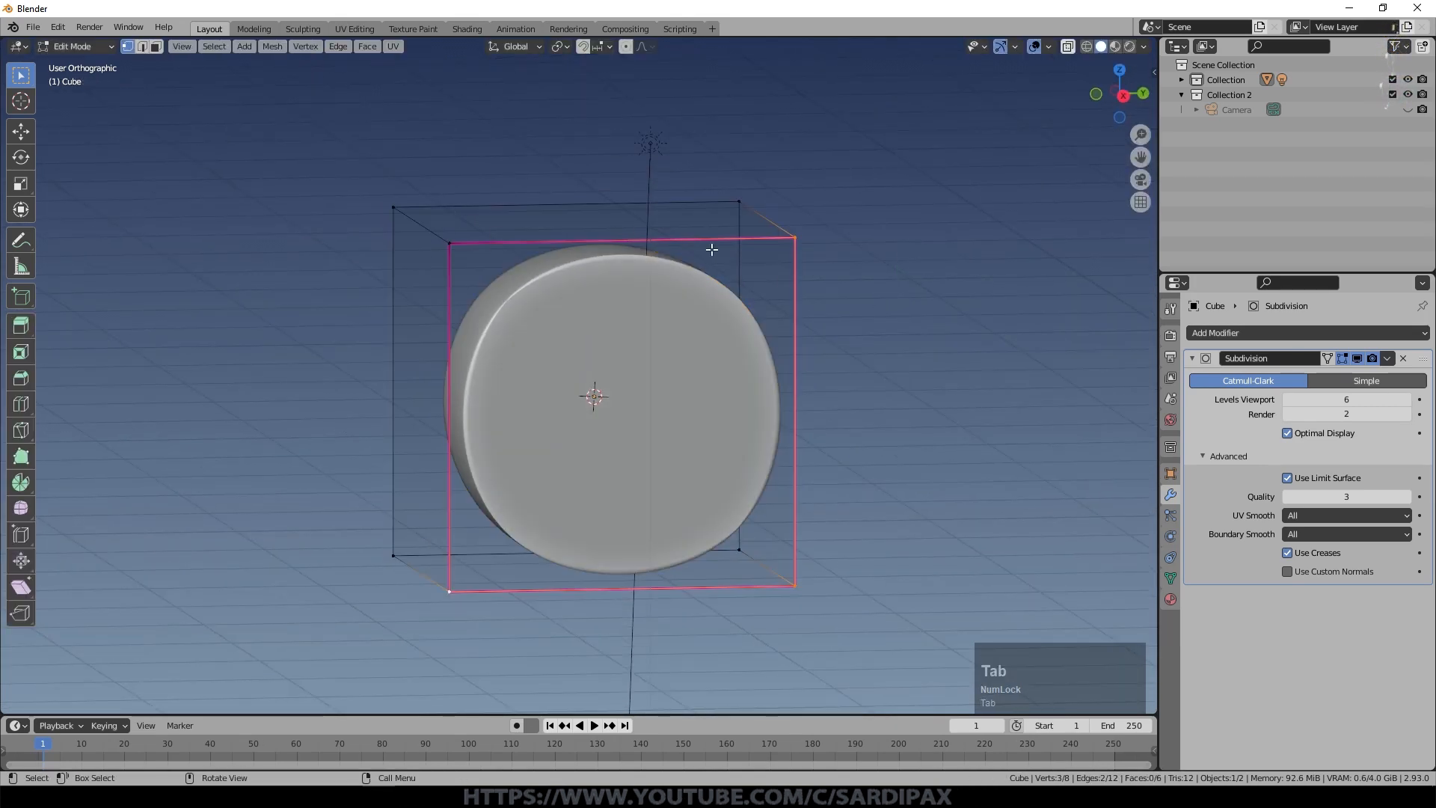
{"action": "key", "text": "Tab"}
{"action": "middle_click_drag", "start_coordinate": [920, 260], "coordinate": [652, 182]}
{"action": "middle_click_drag", "start_coordinate": [905, 552], "coordinate": [860, 407]}
{"action": "middle_click_drag", "start_coordinate": [713, 420], "coordinate": [760, 444]}
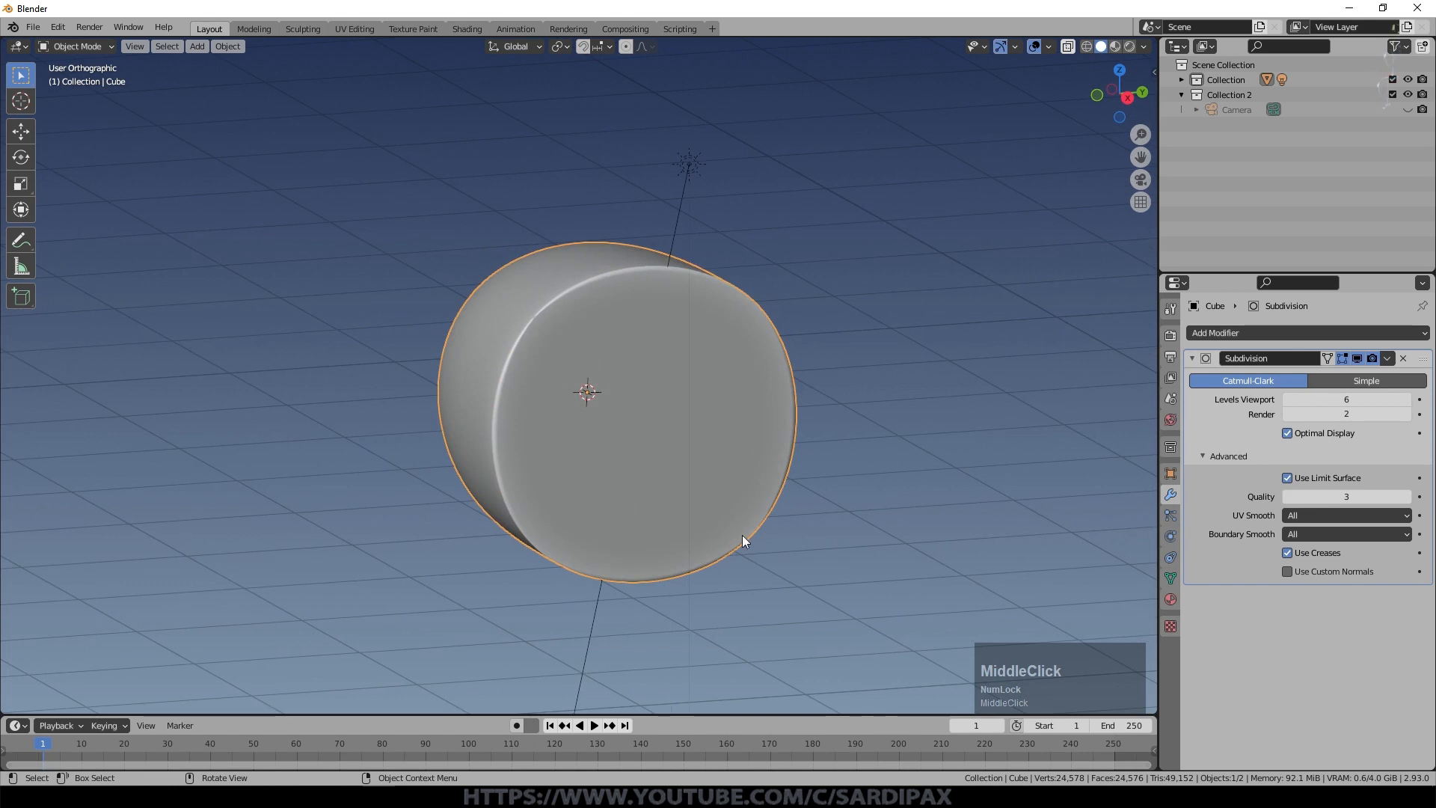
{"action": "middle_click_drag", "start_coordinate": [643, 427], "coordinate": [720, 451]}
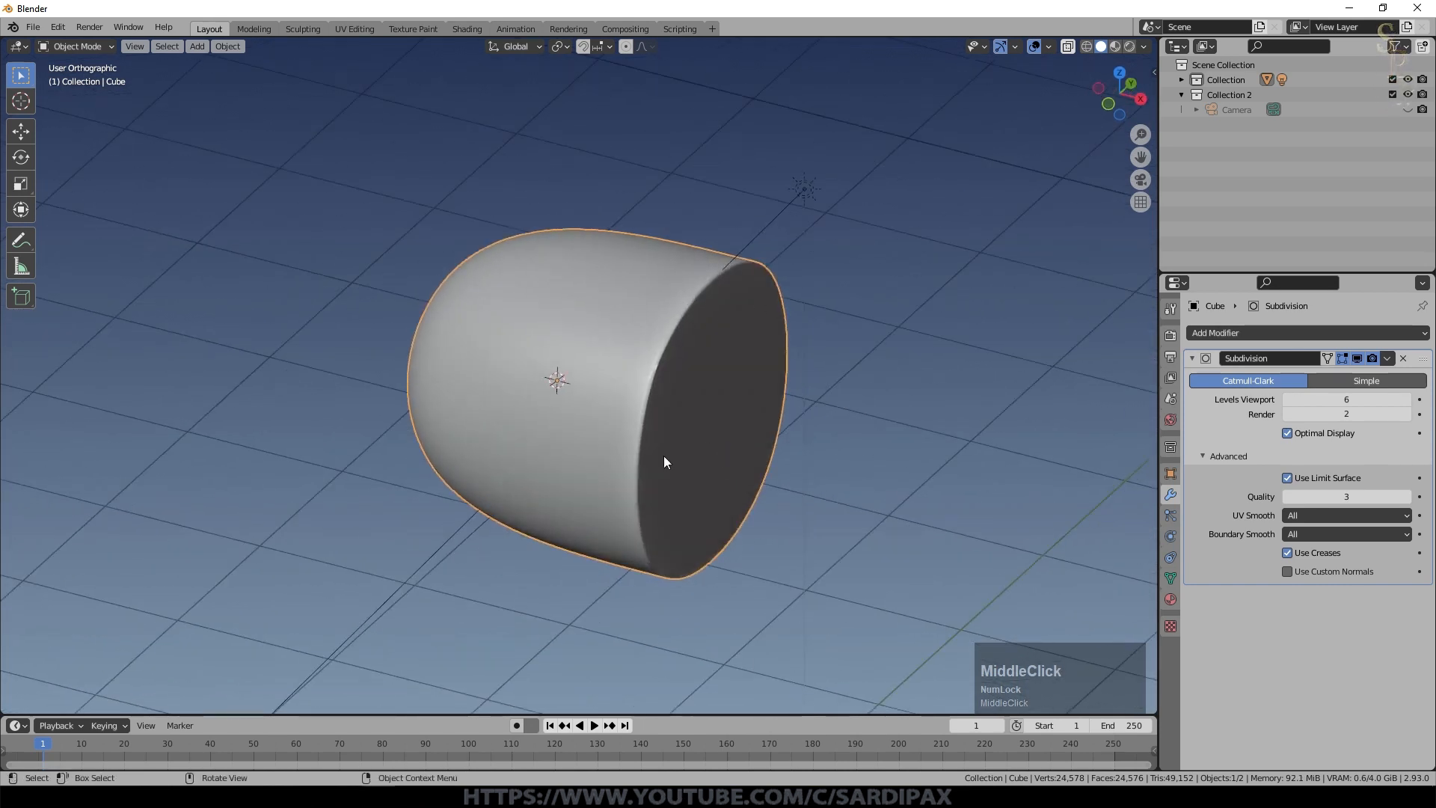
Step: Turn off Use Creases, inspect the shape in Object Mode and set the subdivision levels to 3
{"action": "key", "text": "Tab"}
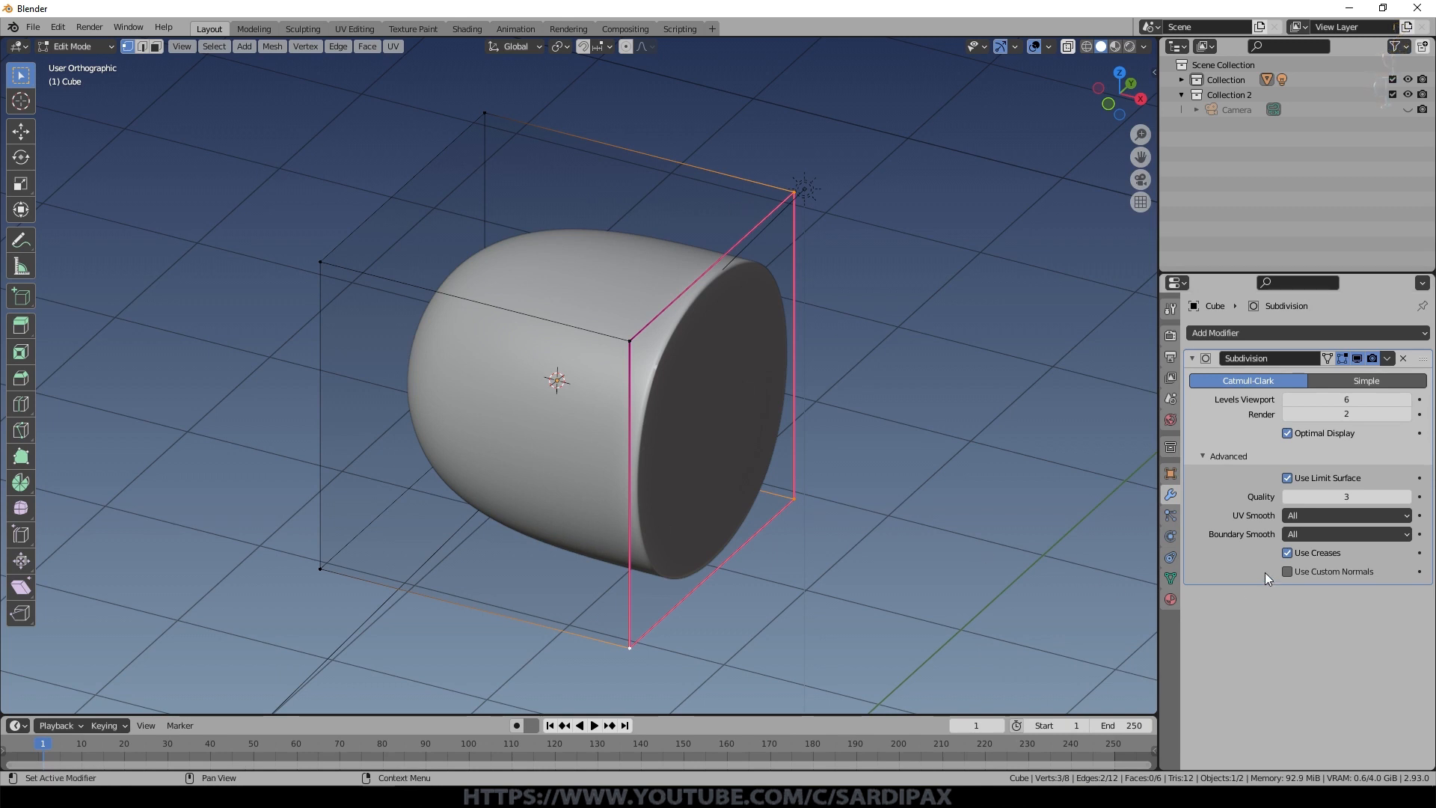
{"action": "left_click", "coordinate": [1288, 553]}
{"action": "middle_click_drag", "start_coordinate": [657, 346], "coordinate": [590, 391]}
{"action": "key", "text": "Tab"}
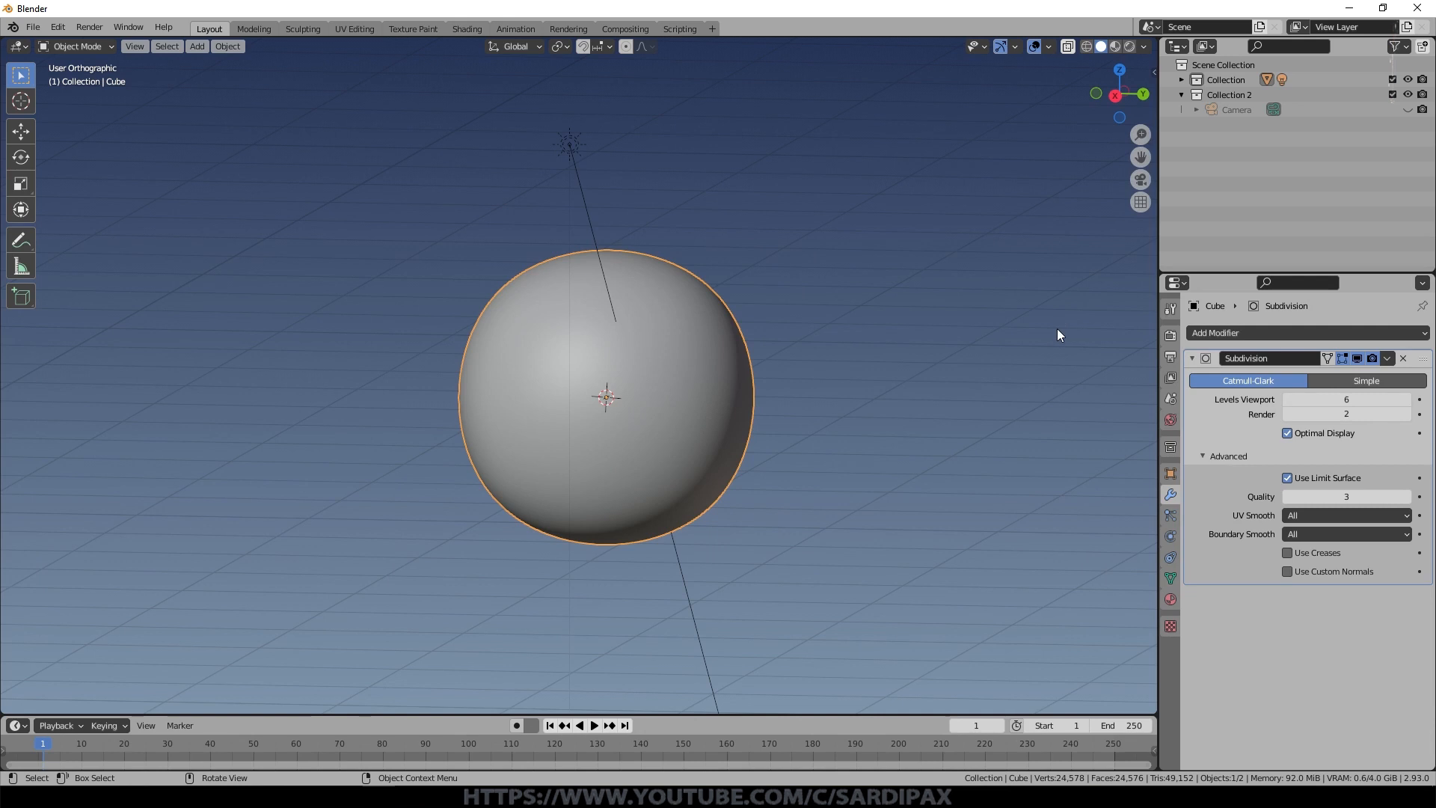
{"action": "middle_click_drag", "start_coordinate": [1002, 313], "coordinate": [891, 301]}
{"action": "key", "text": "Tab"}
{"action": "key", "text": "Tab"}
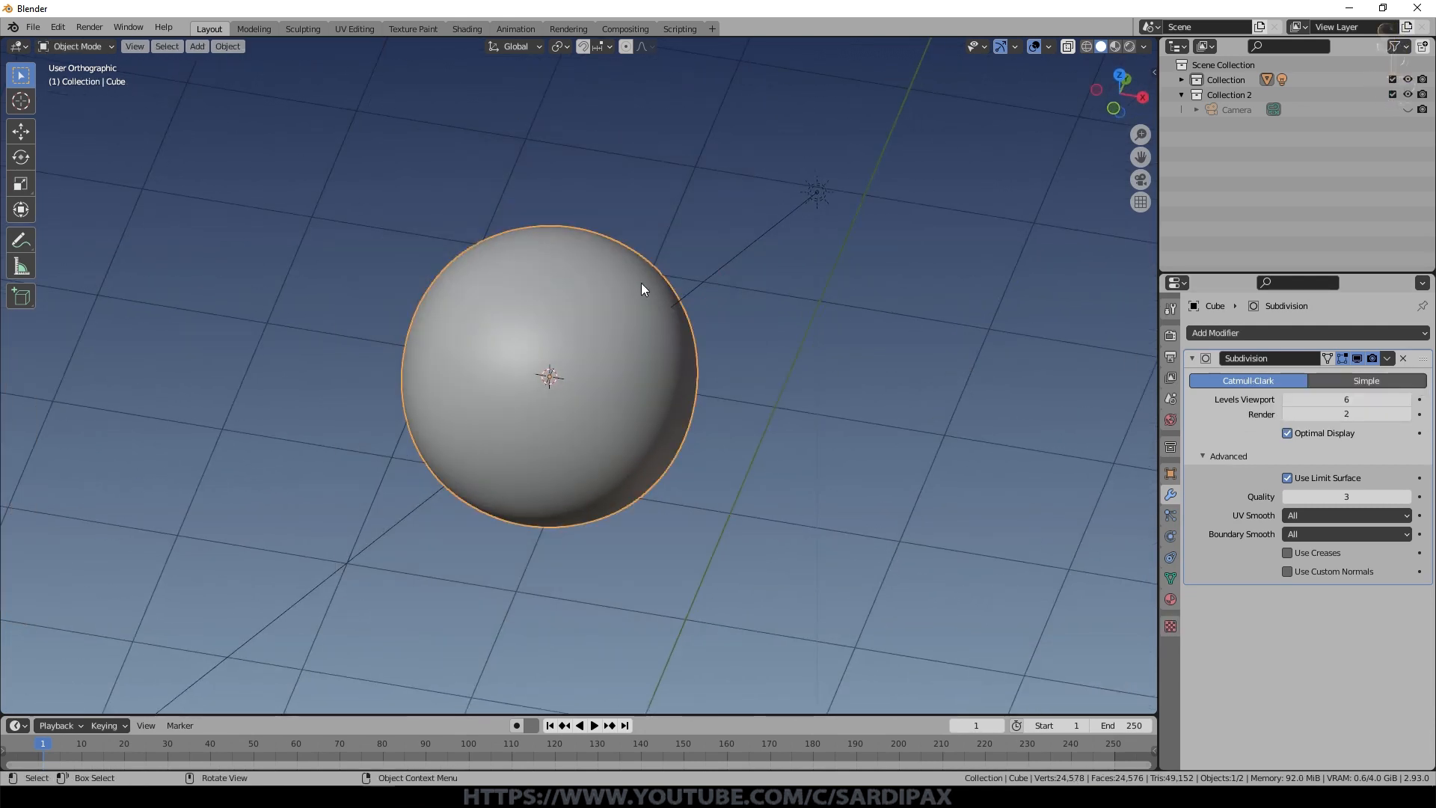
{"action": "middle_click_drag", "start_coordinate": [681, 296], "coordinate": [707, 450]}
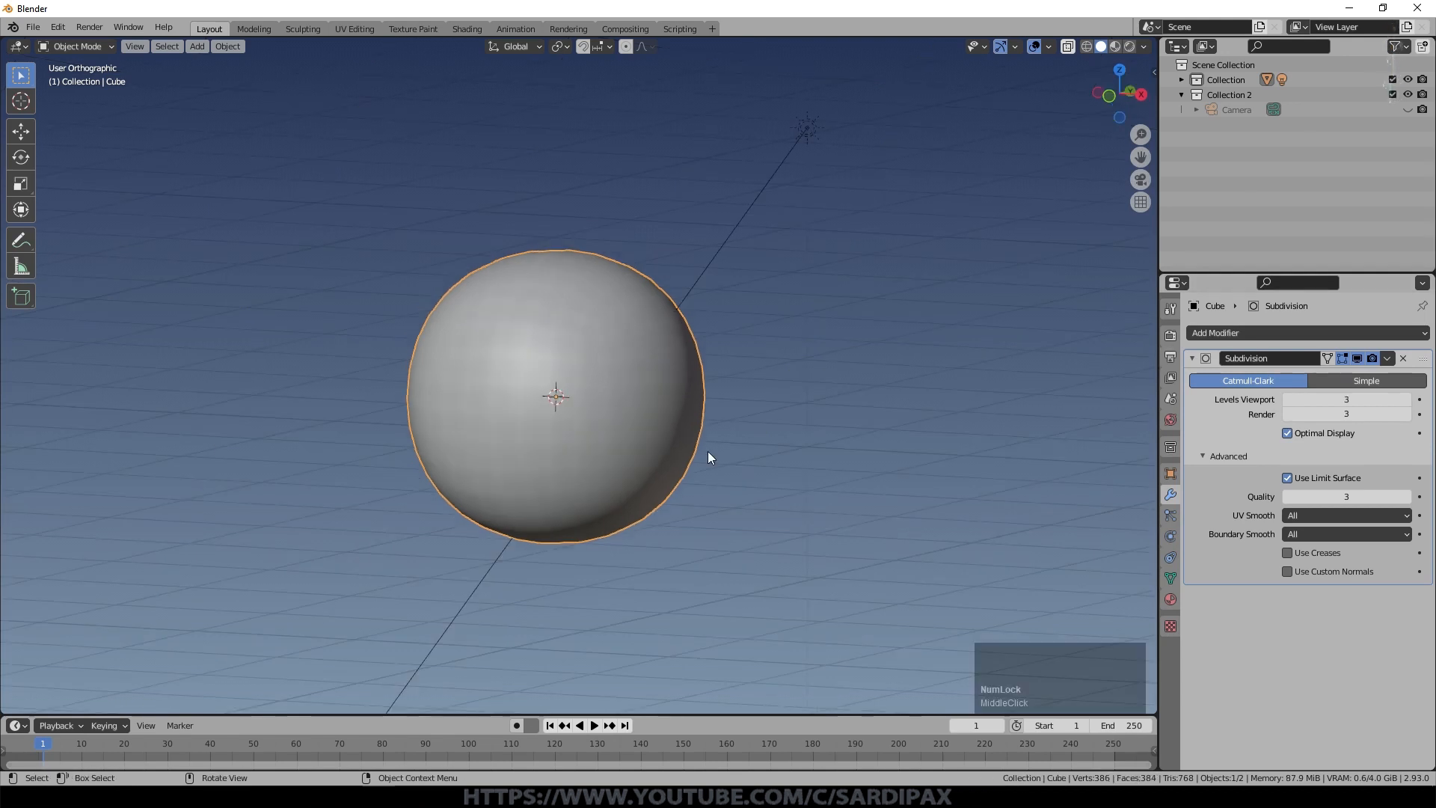
Step: Delete the subdivided cube and add a new mesh cube in its place
{"action": "key", "text": "Delete"}
{"action": "key", "text": "shift+a"}
{"action": "mouse_move", "coordinate": [697, 266]}
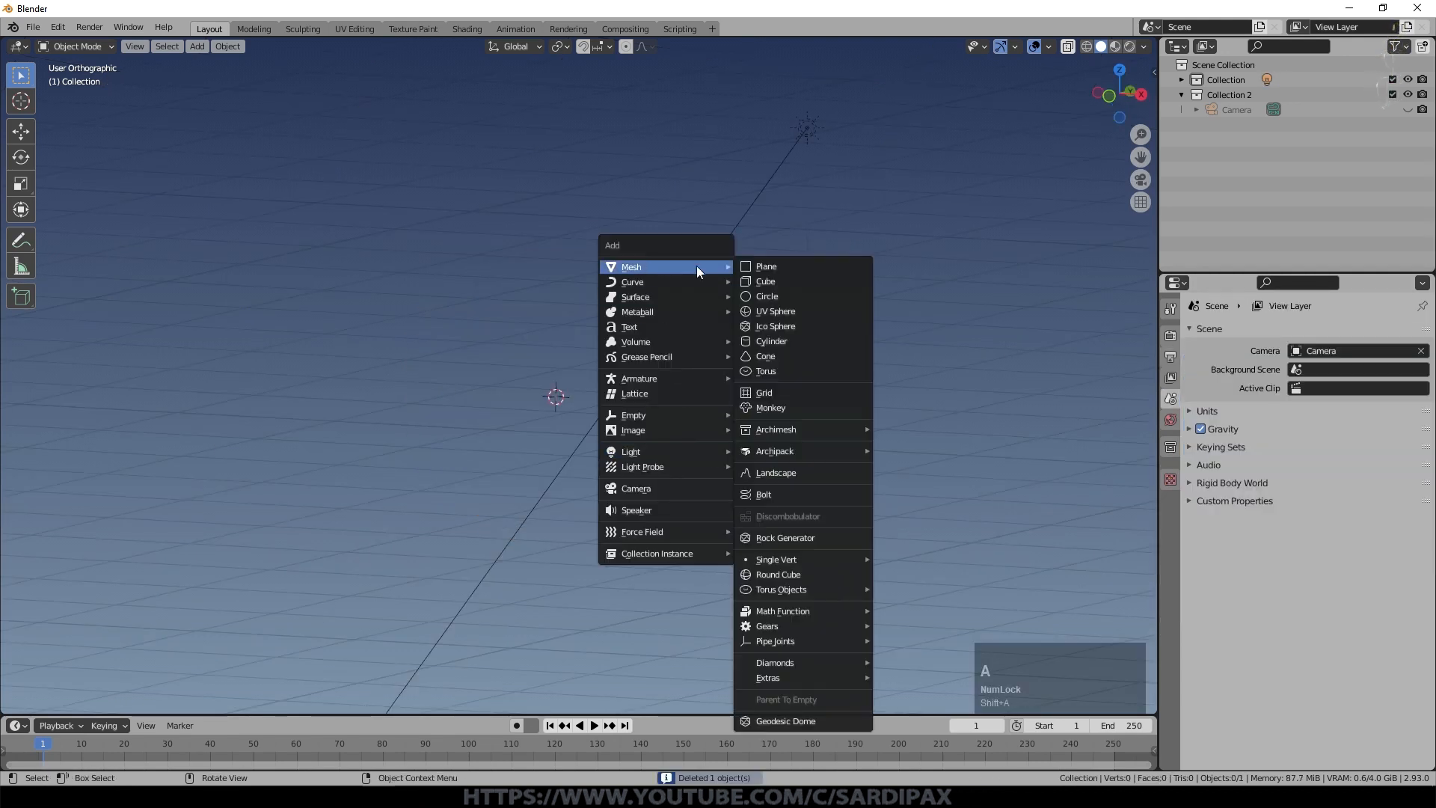
{"action": "left_click", "coordinate": [778, 279]}
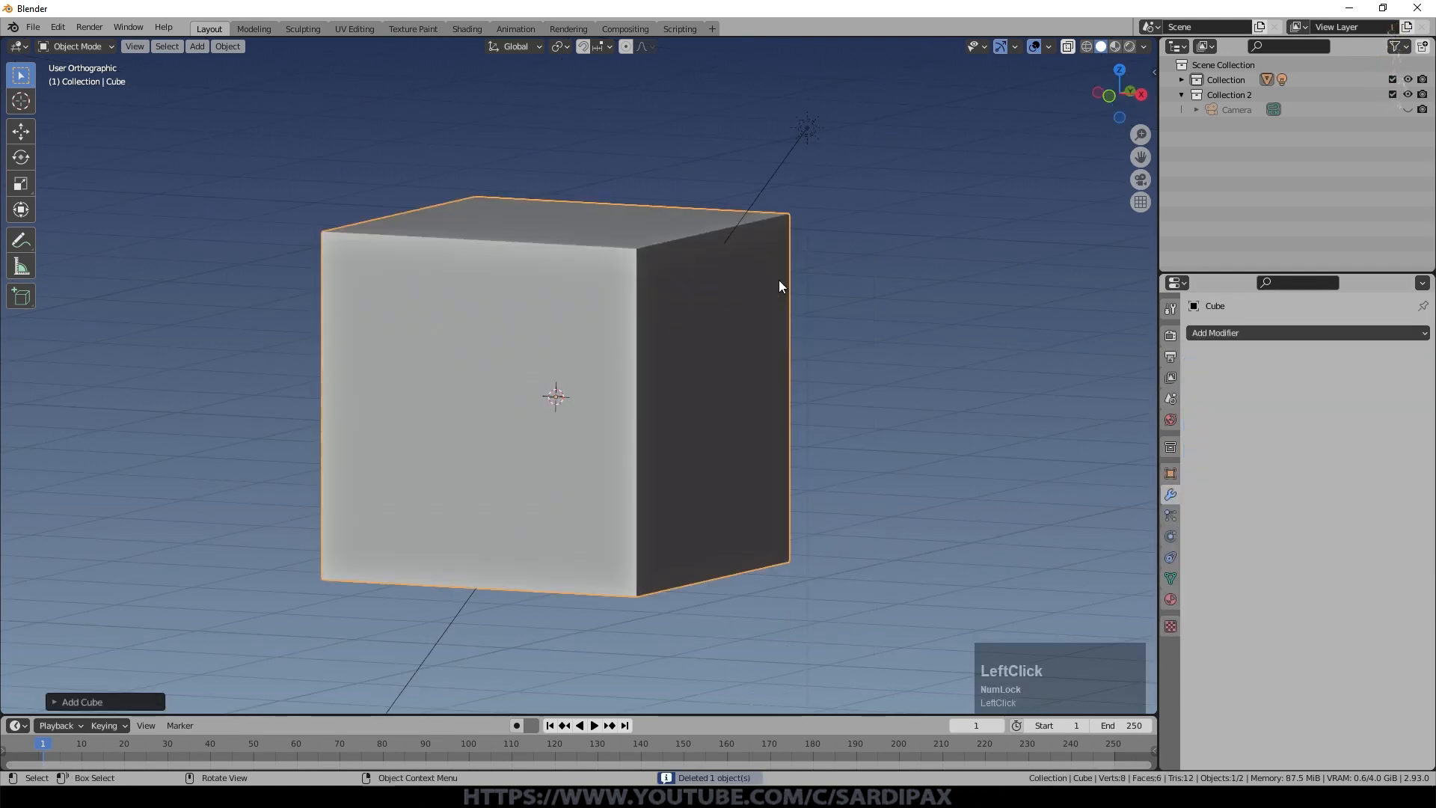
Step: Add a Displace modifier to the new cube and create a new texture for it
{"action": "left_click", "coordinate": [1270, 334]}
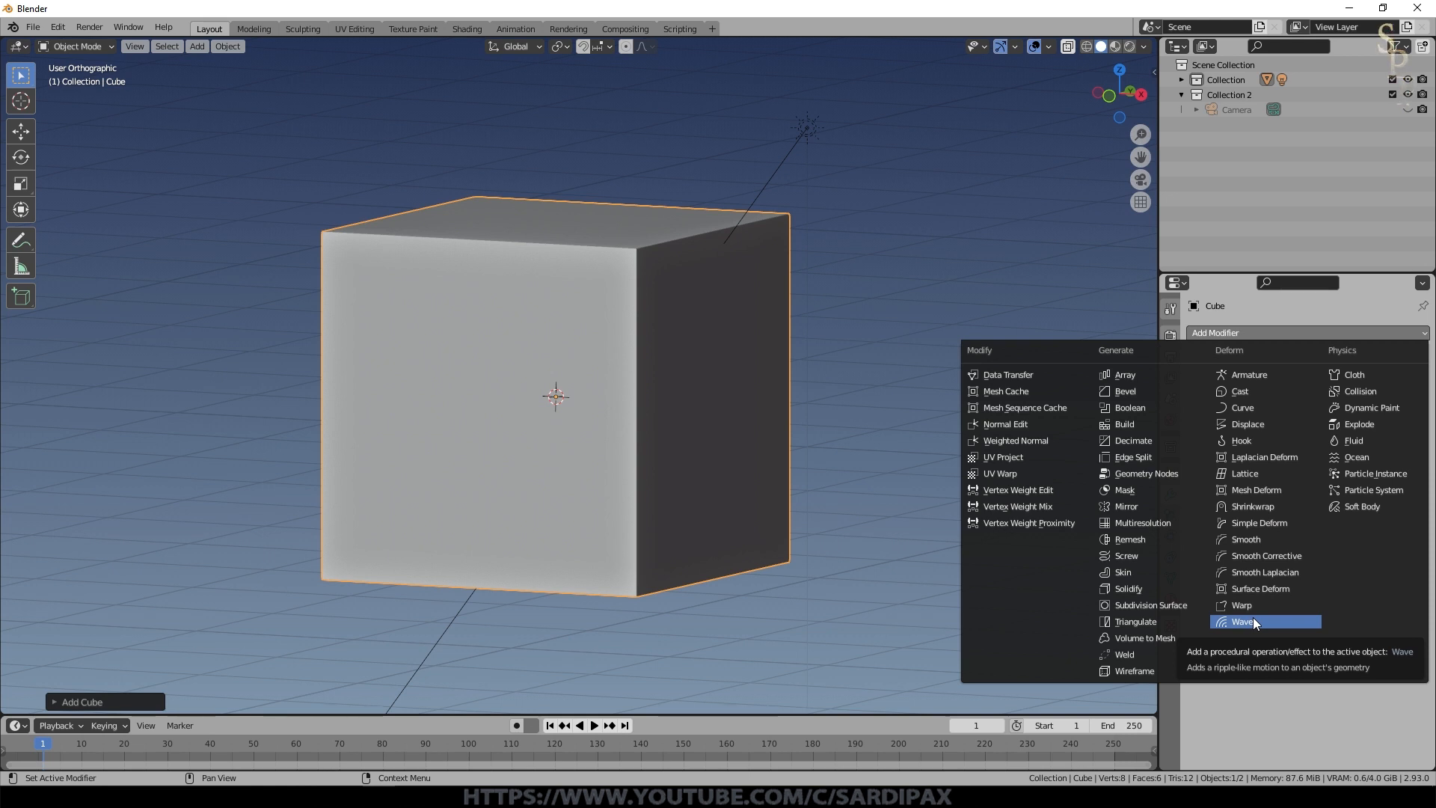
{"action": "left_click", "coordinate": [1258, 426]}
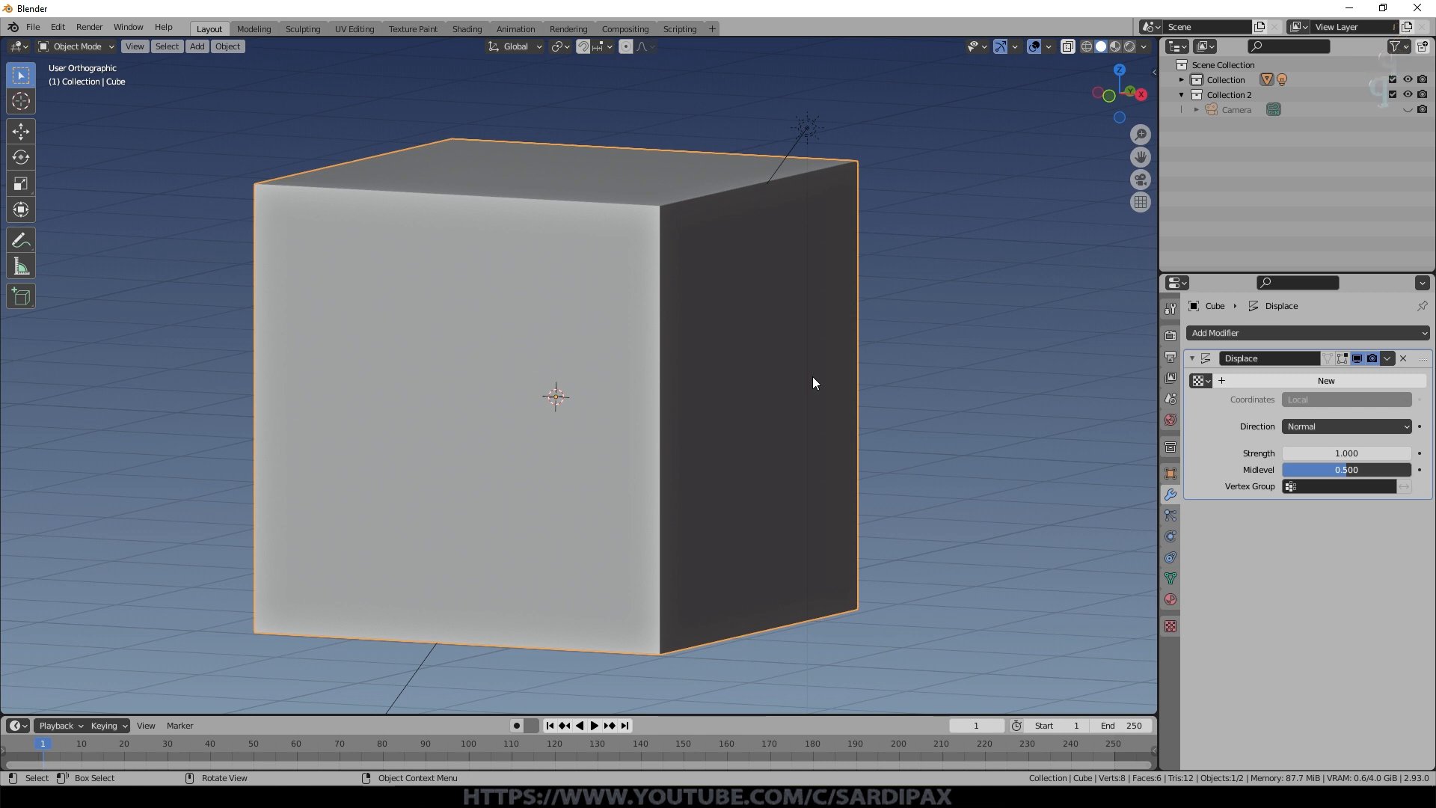
{"action": "left_click", "coordinate": [1258, 381]}
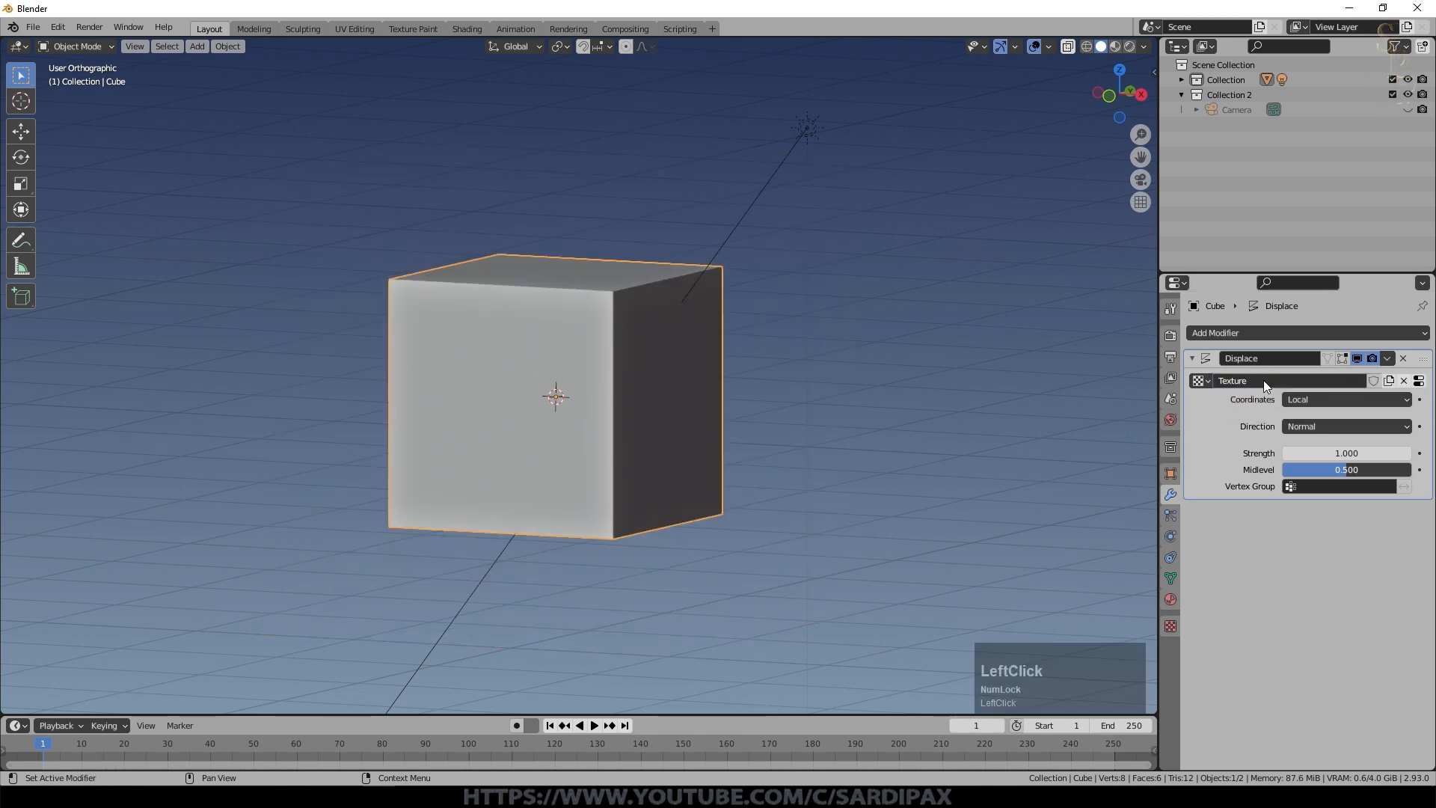
Step: Change the Displace modifier's texture type to Clouds
{"action": "left_click", "coordinate": [1418, 381]}
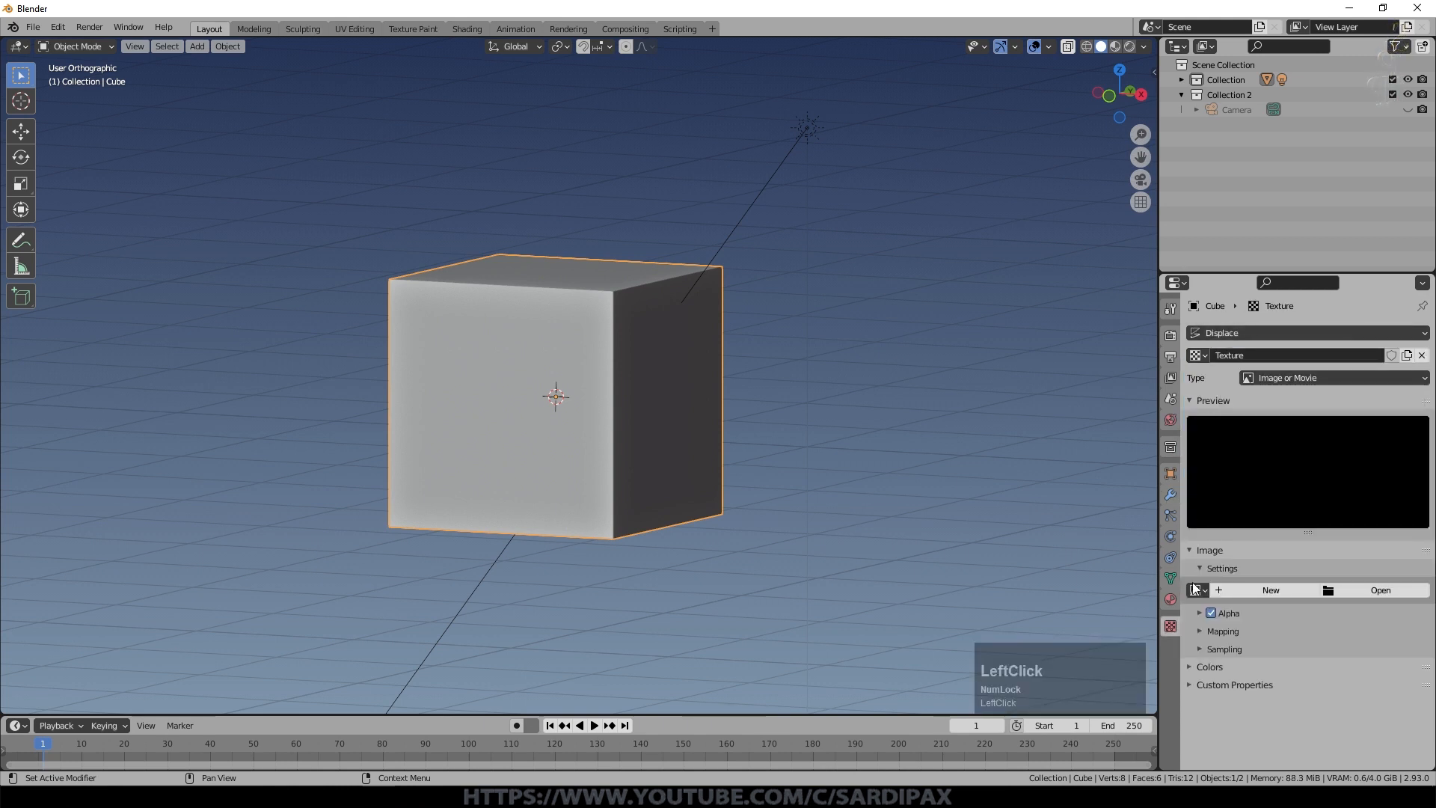
{"action": "left_click", "coordinate": [1325, 378]}
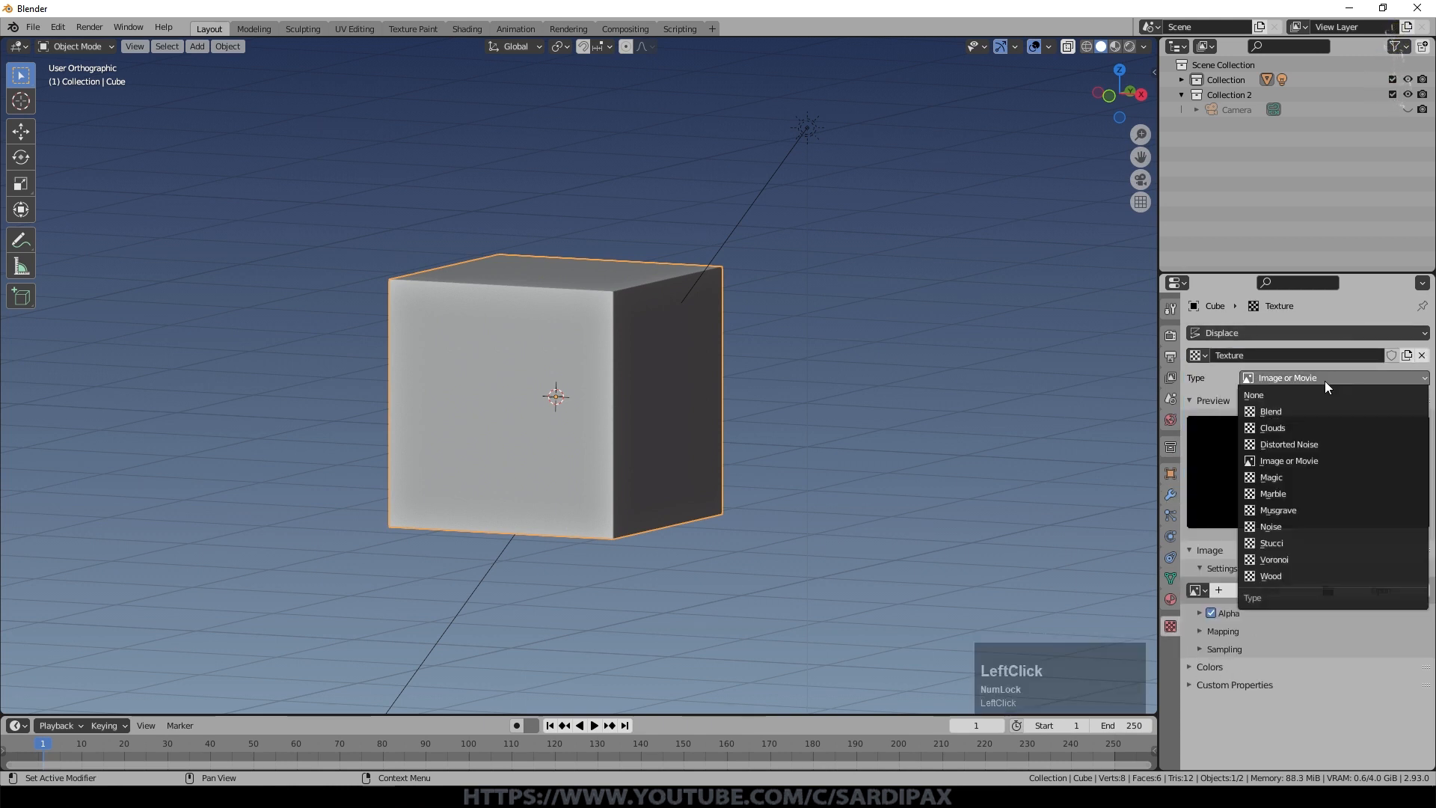
{"action": "left_click", "coordinate": [1313, 425]}
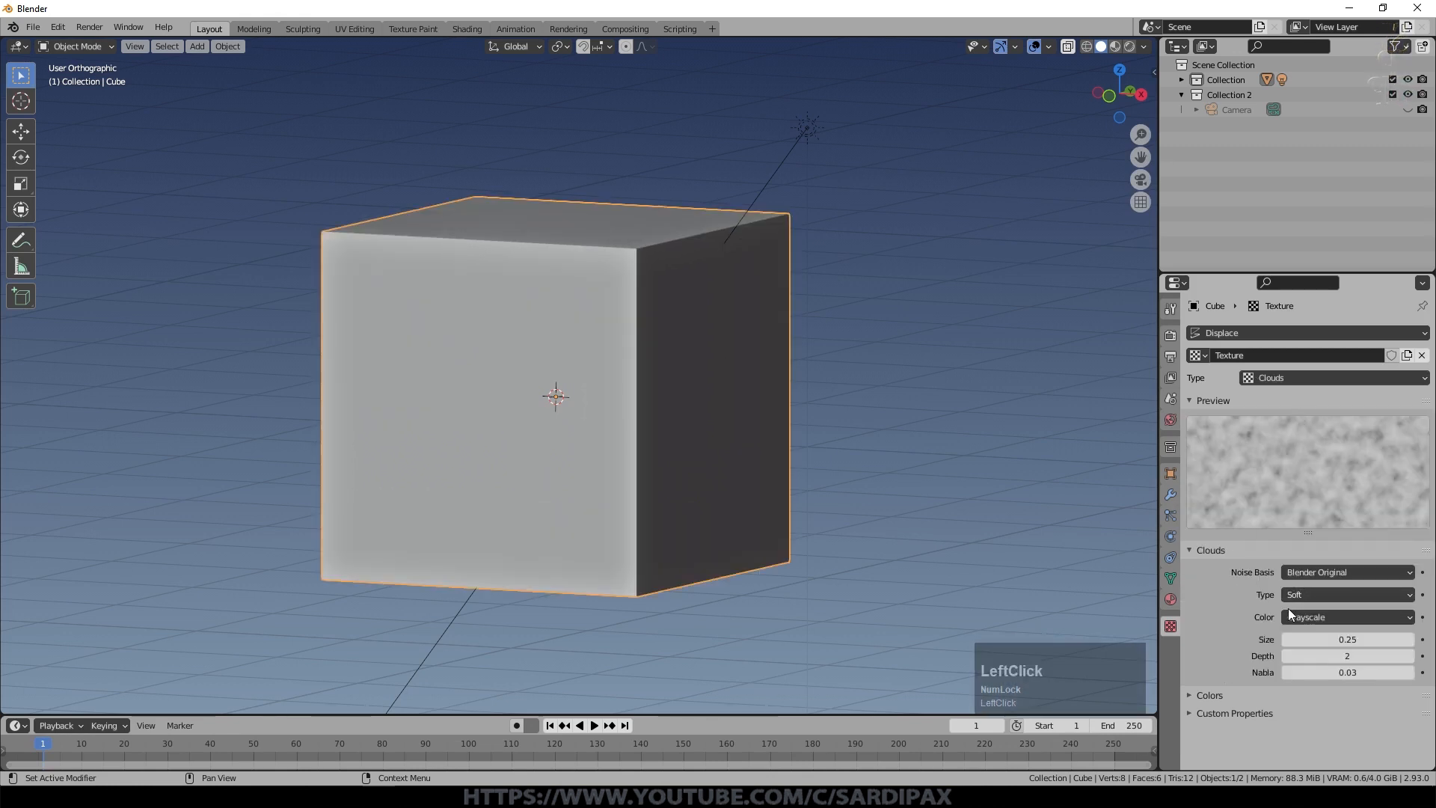
Step: Set the Clouds texture's noise type to Hard and its size to 0.61
{"action": "left_click", "coordinate": [1322, 593]}
{"action": "left_click", "coordinate": [1308, 629]}
{"action": "left_click_drag", "start_coordinate": [1344, 643], "coordinate": [1372, 640]}
{"action": "middle_click_drag", "start_coordinate": [430, 305], "coordinate": [555, 323]}
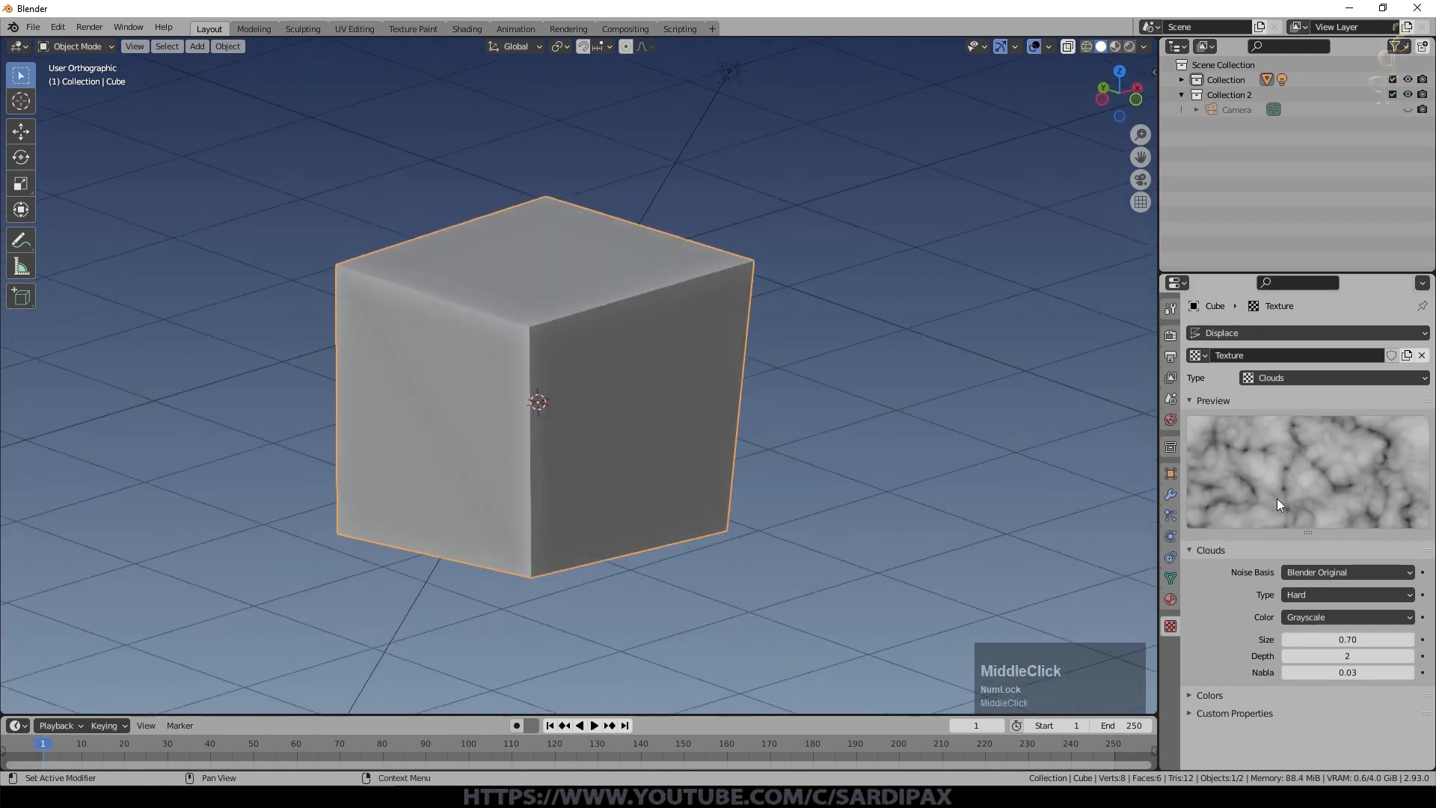
{"action": "mouse_move", "coordinate": [1348, 641]}
{"action": "left_mouse_down"}
{"action": "mouse_move", "coordinate": [1361, 640]}
{"action": "mouse_move", "coordinate": [1327, 641]}
{"action": "left_mouse_up"}
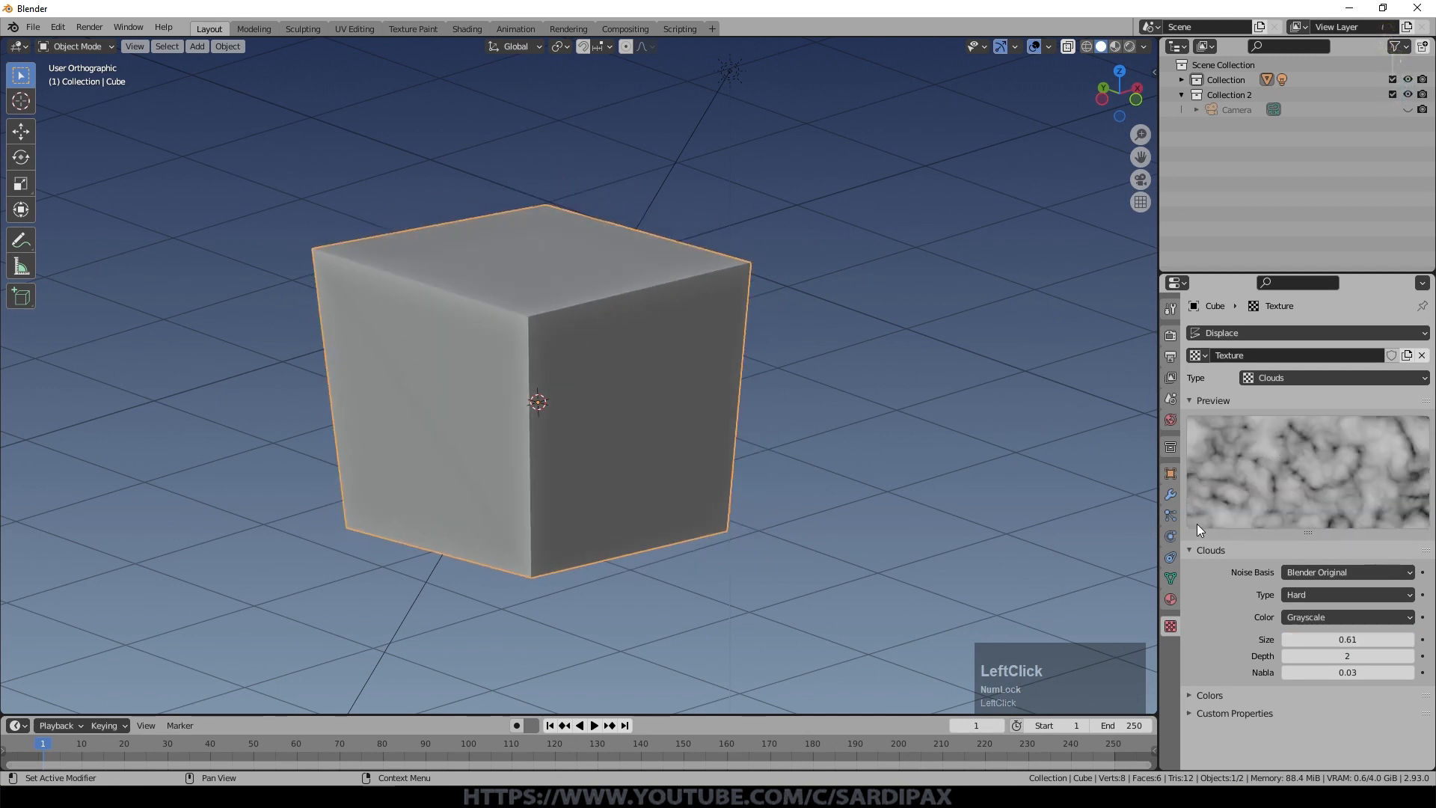
{"action": "middle_click_drag", "start_coordinate": [711, 506], "coordinate": [764, 563]}
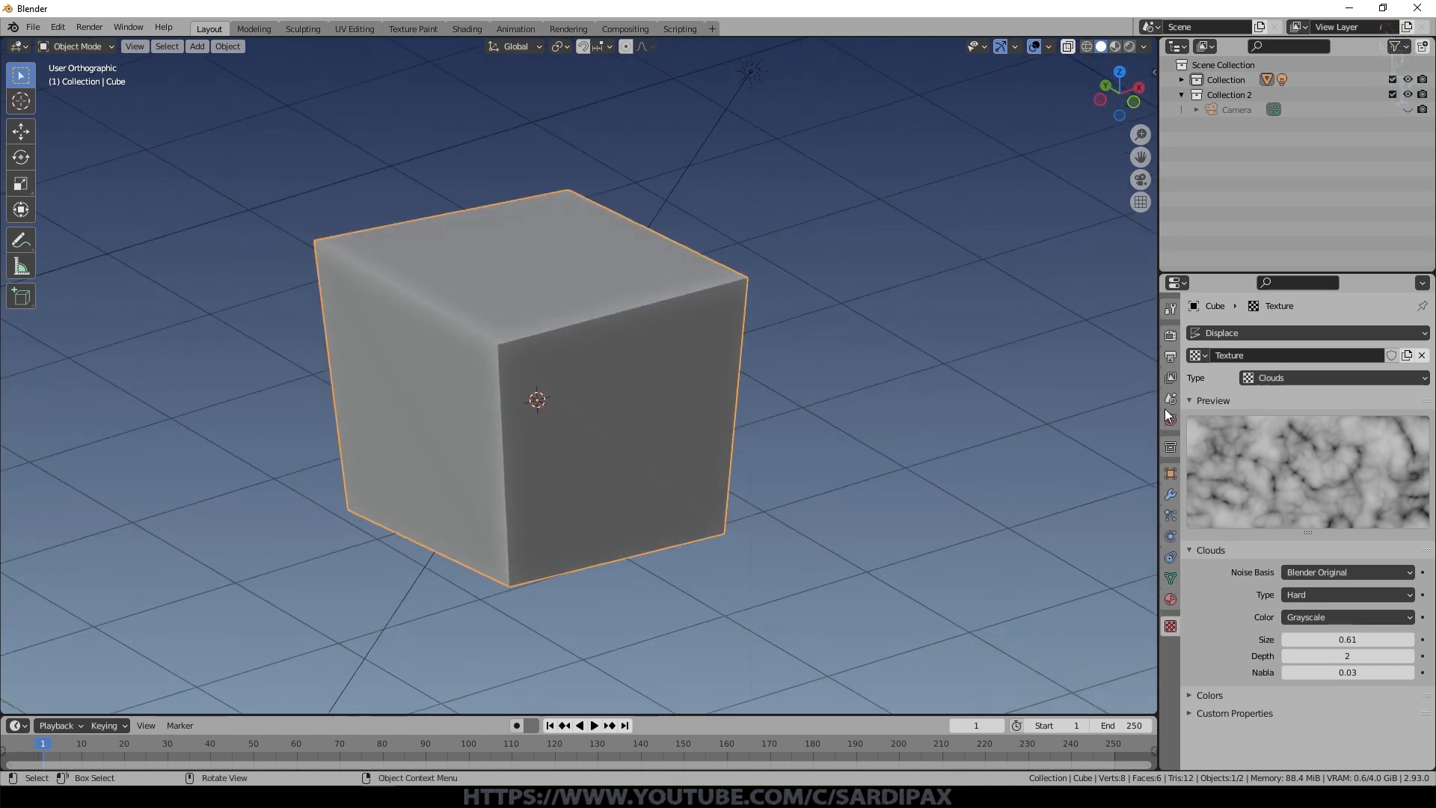
Step: Add a Subdivision Surface modifier to the cube after the Displace modifier
{"action": "left_click", "coordinate": [1170, 495]}
{"action": "left_click", "coordinate": [1240, 334]}
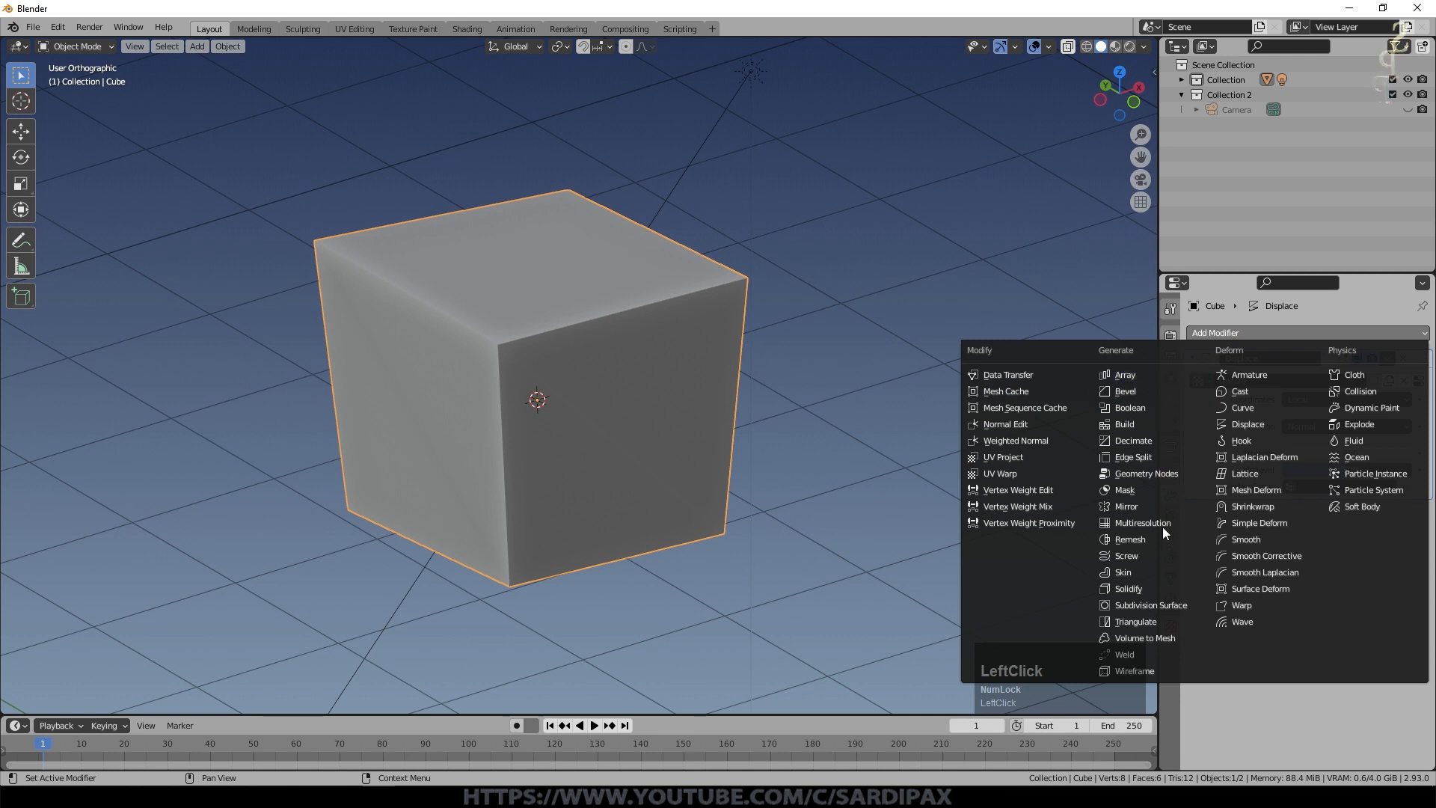
{"action": "left_click", "coordinate": [1163, 603]}
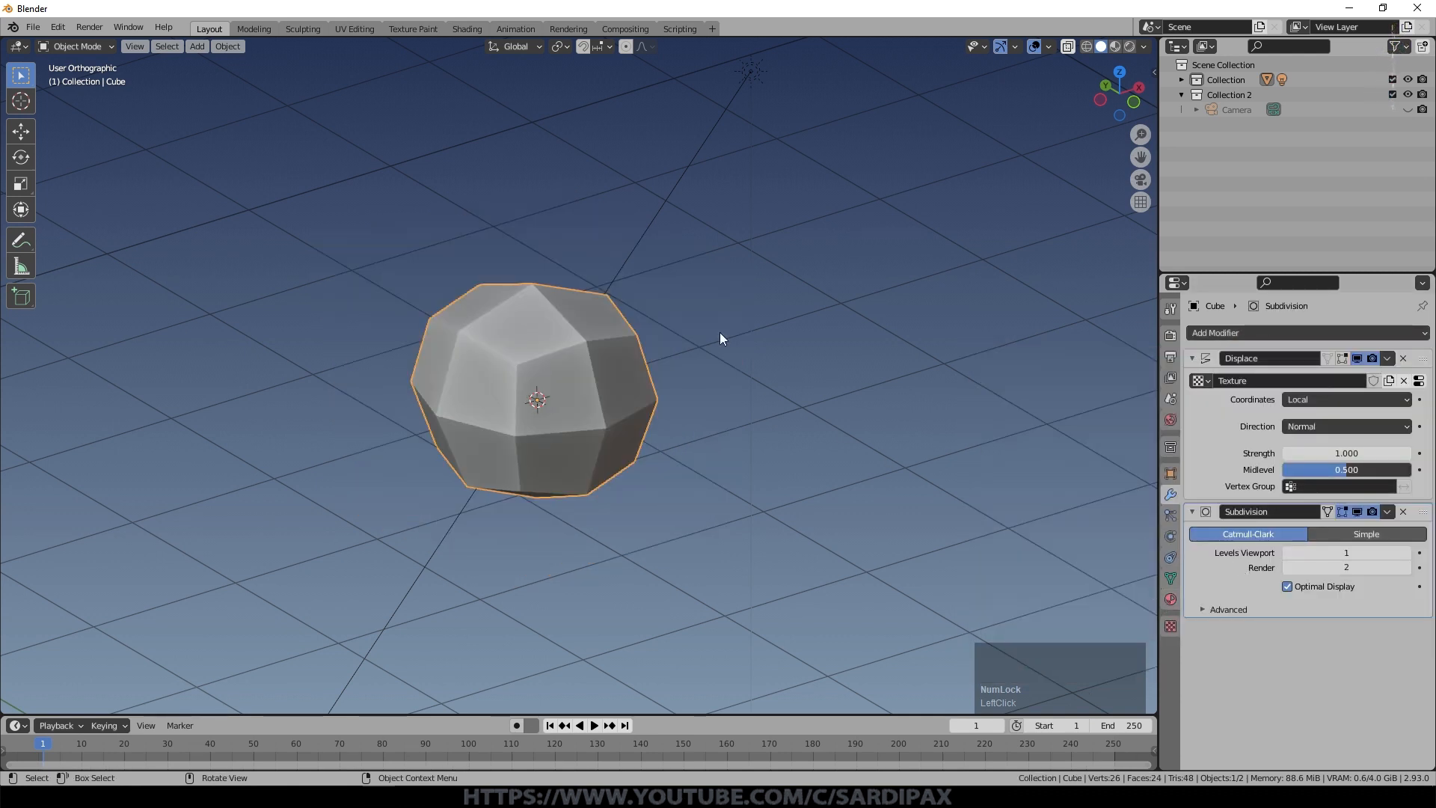
{"action": "middle_click_drag", "start_coordinate": [743, 503], "coordinate": [1147, 469]}
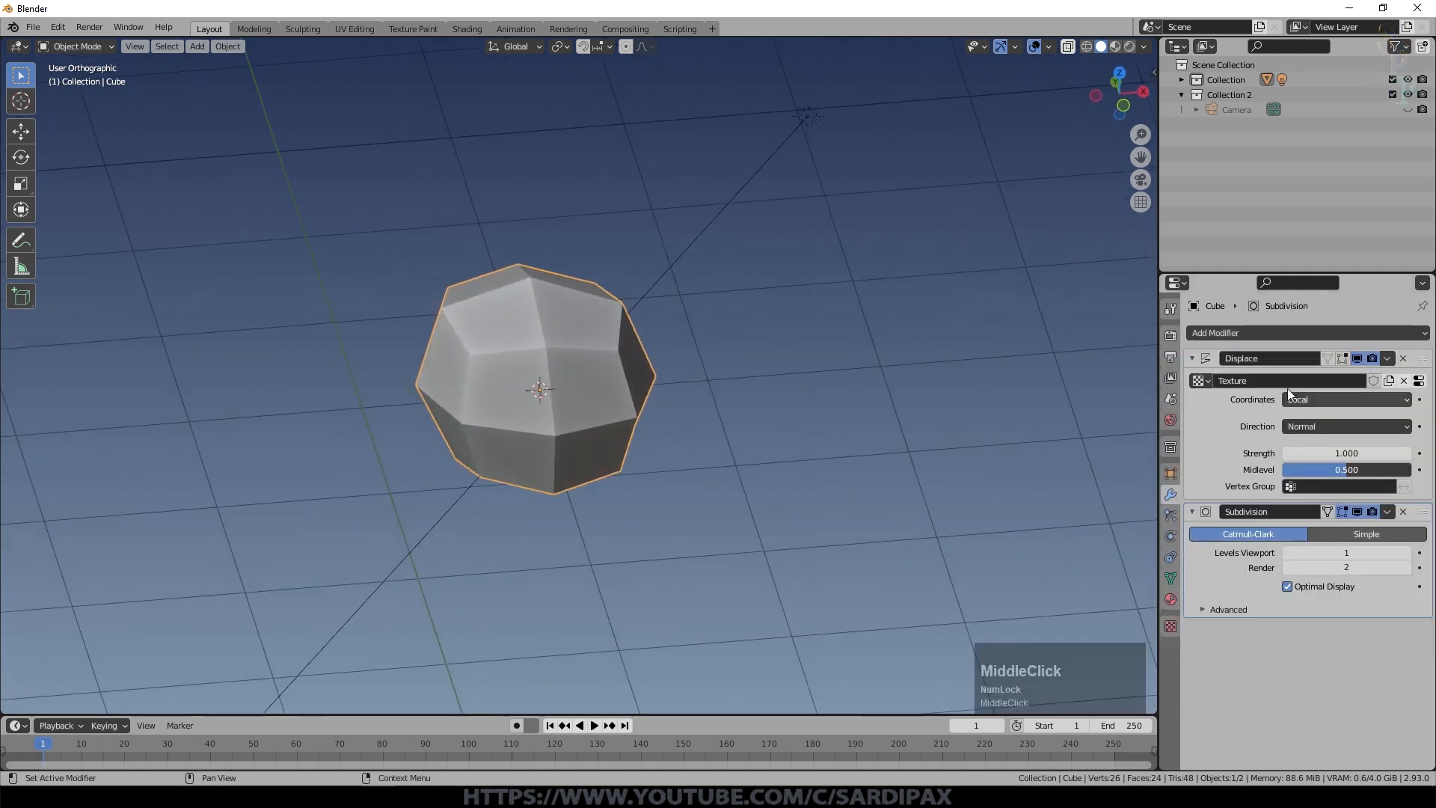
{"action": "middle_click_drag", "start_coordinate": [676, 352], "coordinate": [822, 433]}
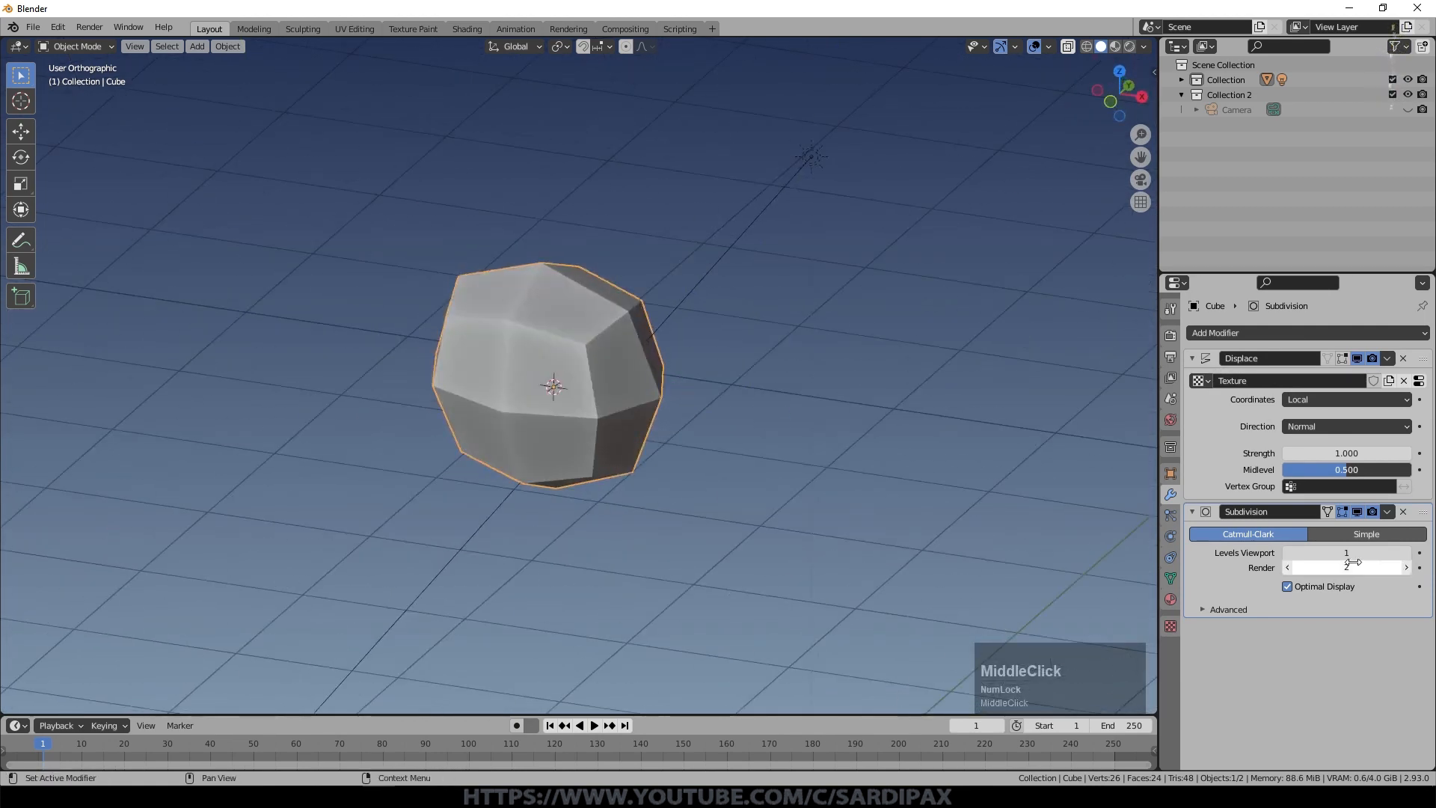
Step: Set the subdivision viewport and render levels to 6 and move the Subdivision modifier above Displace
{"action": "left_click_drag", "start_coordinate": [1322, 566], "coordinate": [1383, 553]}
{"action": "mouse_move", "coordinate": [790, 454]}
{"action": "middle_mouse_down"}
{"action": "mouse_move", "coordinate": [874, 553]}
{"action": "mouse_move", "coordinate": [852, 455]}
{"action": "mouse_move", "coordinate": [801, 446]}
{"action": "middle_mouse_up"}
{"action": "scroll", "coordinate": [801, 446], "scroll_direction": "up", "scroll_amount": 1}
{"action": "left_click_drag", "start_coordinate": [1422, 512], "coordinate": [1423, 359]}
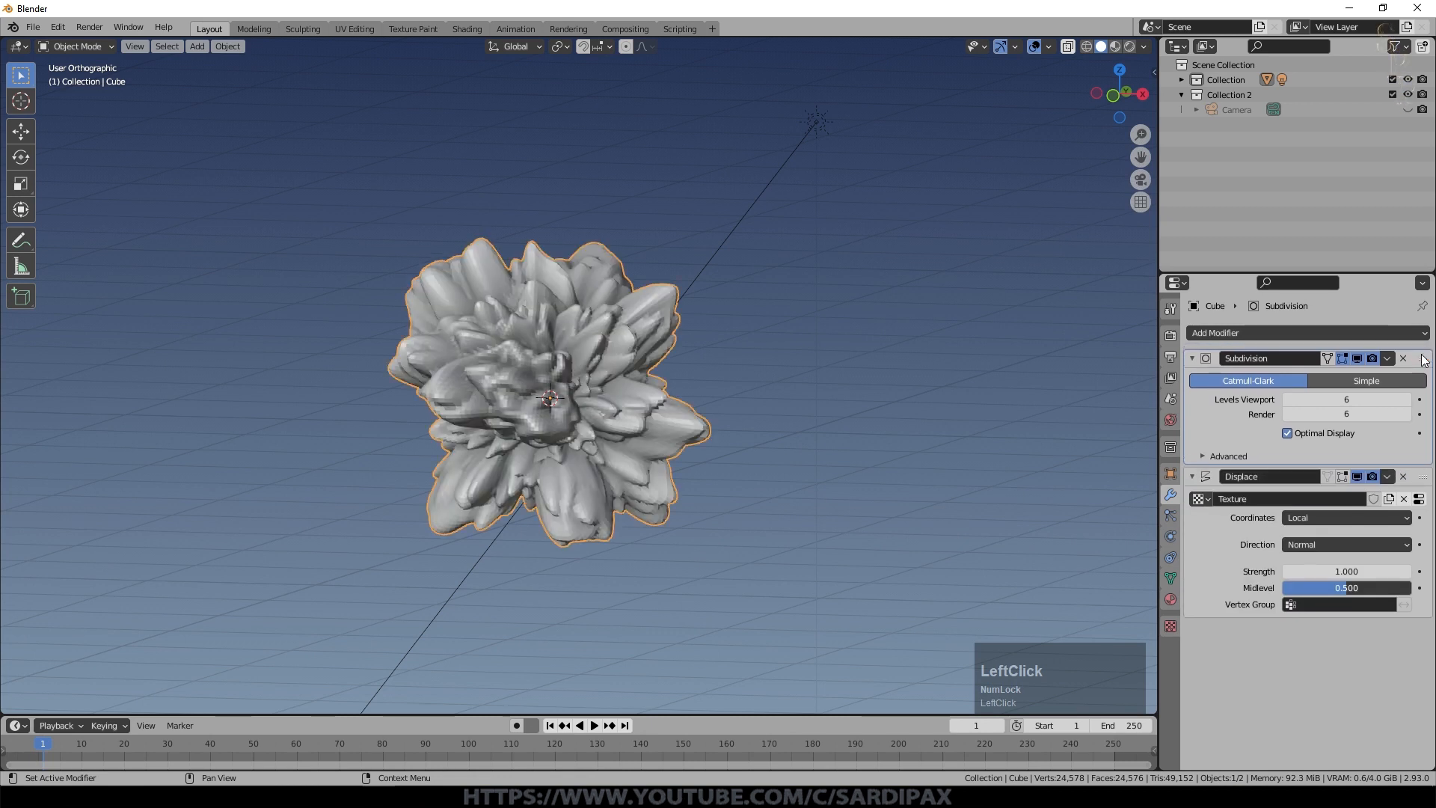
{"action": "middle_click_drag", "start_coordinate": [878, 505], "coordinate": [943, 498]}
{"action": "middle_click_drag", "start_coordinate": [748, 469], "coordinate": [882, 489]}
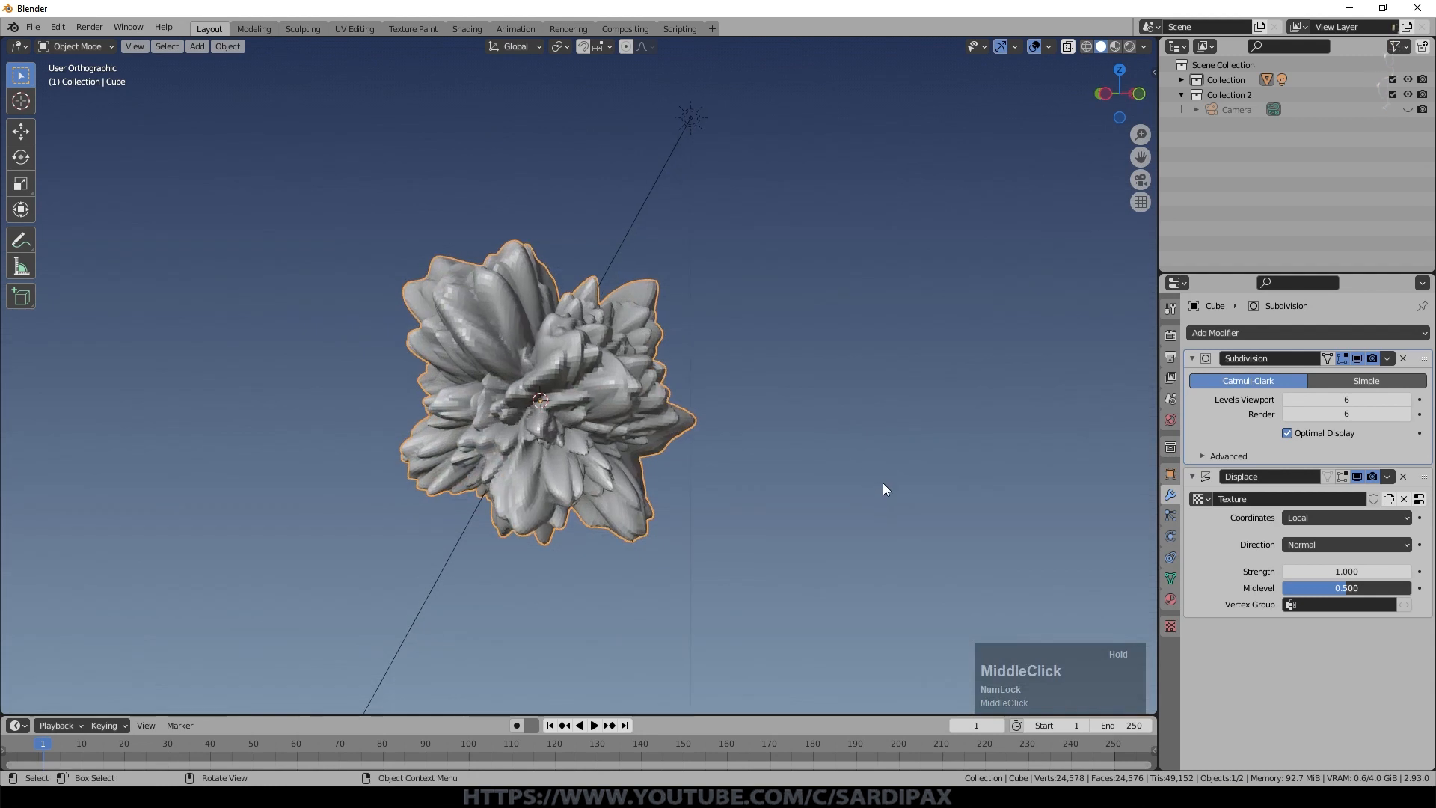
Step: Set the Displace strength to 0.100 and reduce the Clouds texture's size to 0.12
{"action": "left_click_drag", "start_coordinate": [1349, 570], "coordinate": [1338, 572]}
{"action": "middle_click_drag", "start_coordinate": [840, 454], "coordinate": [881, 374]}
{"action": "scroll", "coordinate": [766, 464], "scroll_direction": "up", "scroll_amount": 4}
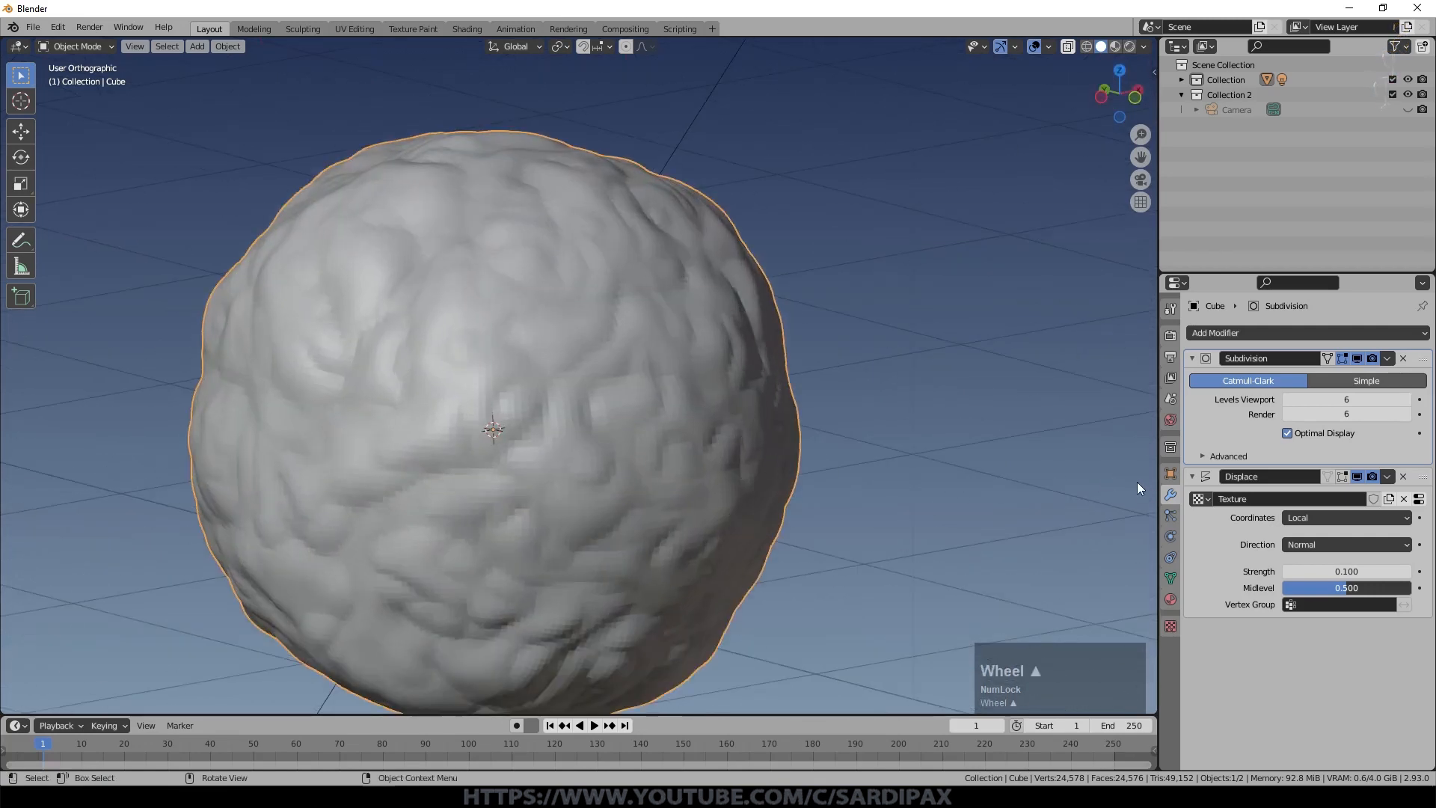
{"action": "left_click", "coordinate": [1419, 498]}
{"action": "mouse_move", "coordinate": [1316, 632]}
{"action": "left_mouse_down"}
{"action": "mouse_move", "coordinate": [1387, 637]}
{"action": "mouse_move", "coordinate": [1297, 628]}
{"action": "mouse_move", "coordinate": [1365, 638]}
{"action": "mouse_move", "coordinate": [1324, 641]}
{"action": "left_mouse_up"}
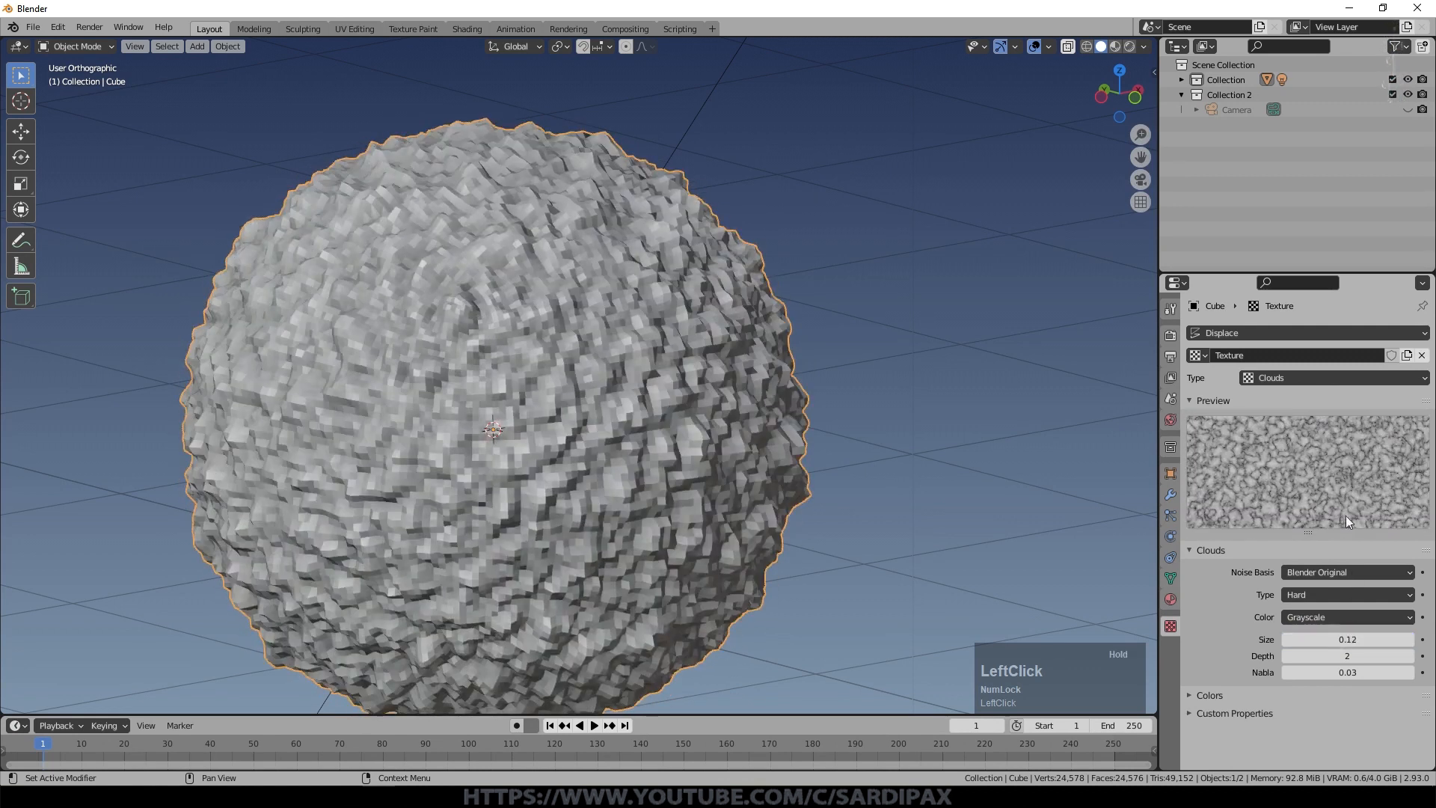
Step: Set the Displace strength to 0.200 and check the spiky surface up close
{"action": "left_click", "coordinate": [1170, 494]}
{"action": "left_click", "coordinate": [1407, 571]}
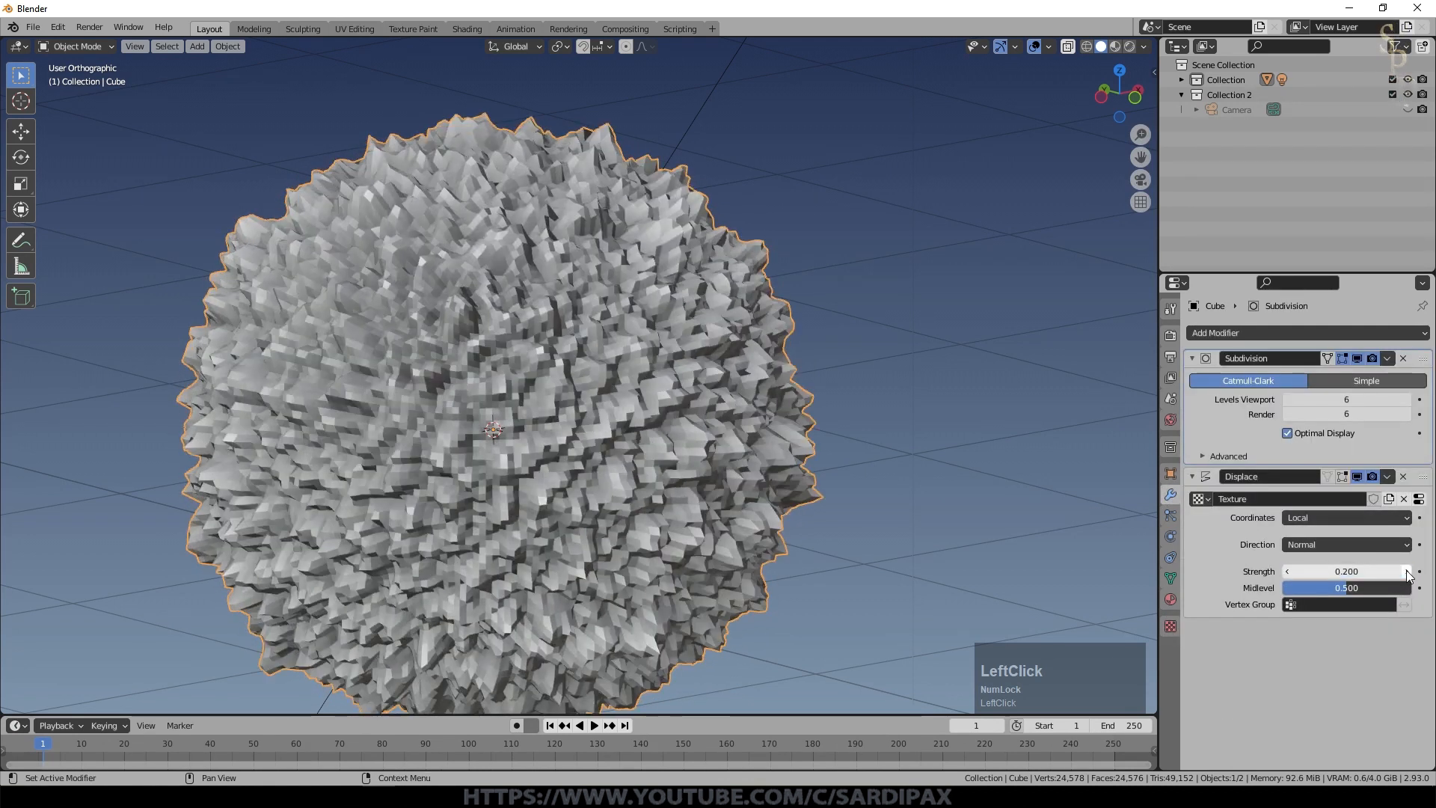
{"action": "middle_click_drag", "start_coordinate": [848, 521], "coordinate": [872, 489]}
{"action": "scroll", "coordinate": [872, 489], "scroll_direction": "up", "scroll_amount": 4}
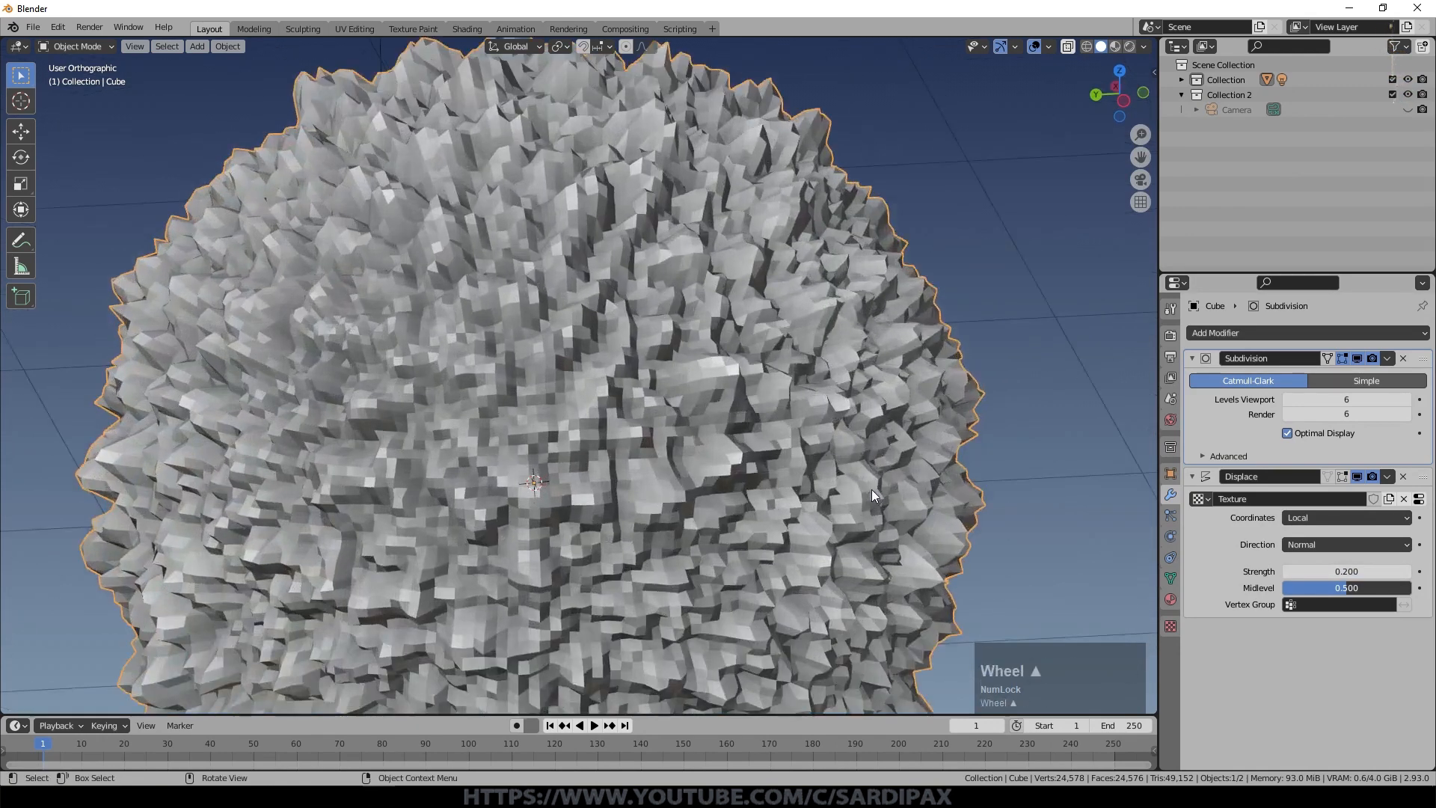
Step: Switch the viewport to Rendered shading and apply Shade Smooth to the displaced object
{"action": "left_click", "coordinate": [1129, 46]}
{"action": "scroll", "coordinate": [849, 289], "scroll_direction": "down", "scroll_amount": 4}
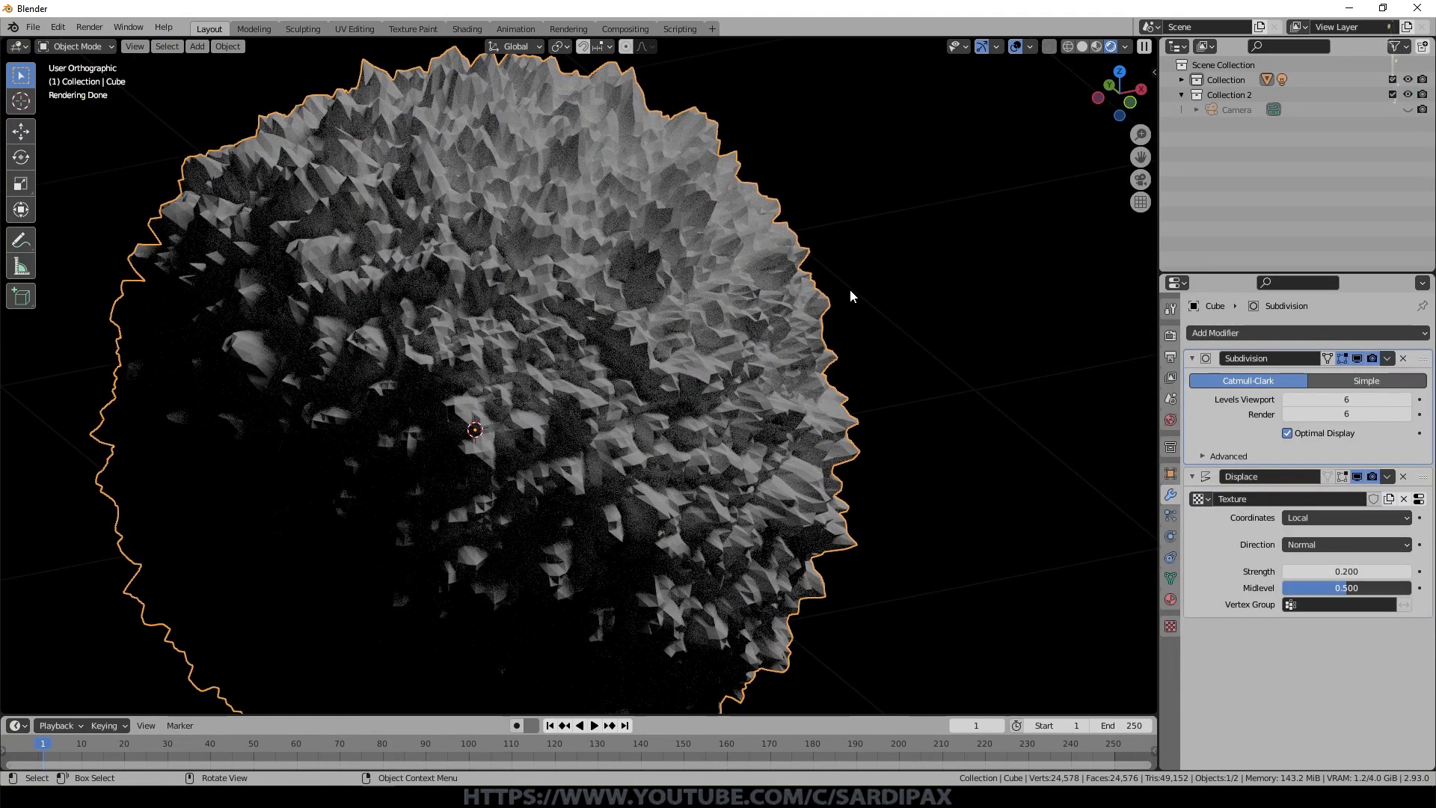
{"action": "right_click", "coordinate": [733, 349]}
{"action": "left_click", "coordinate": [731, 351]}
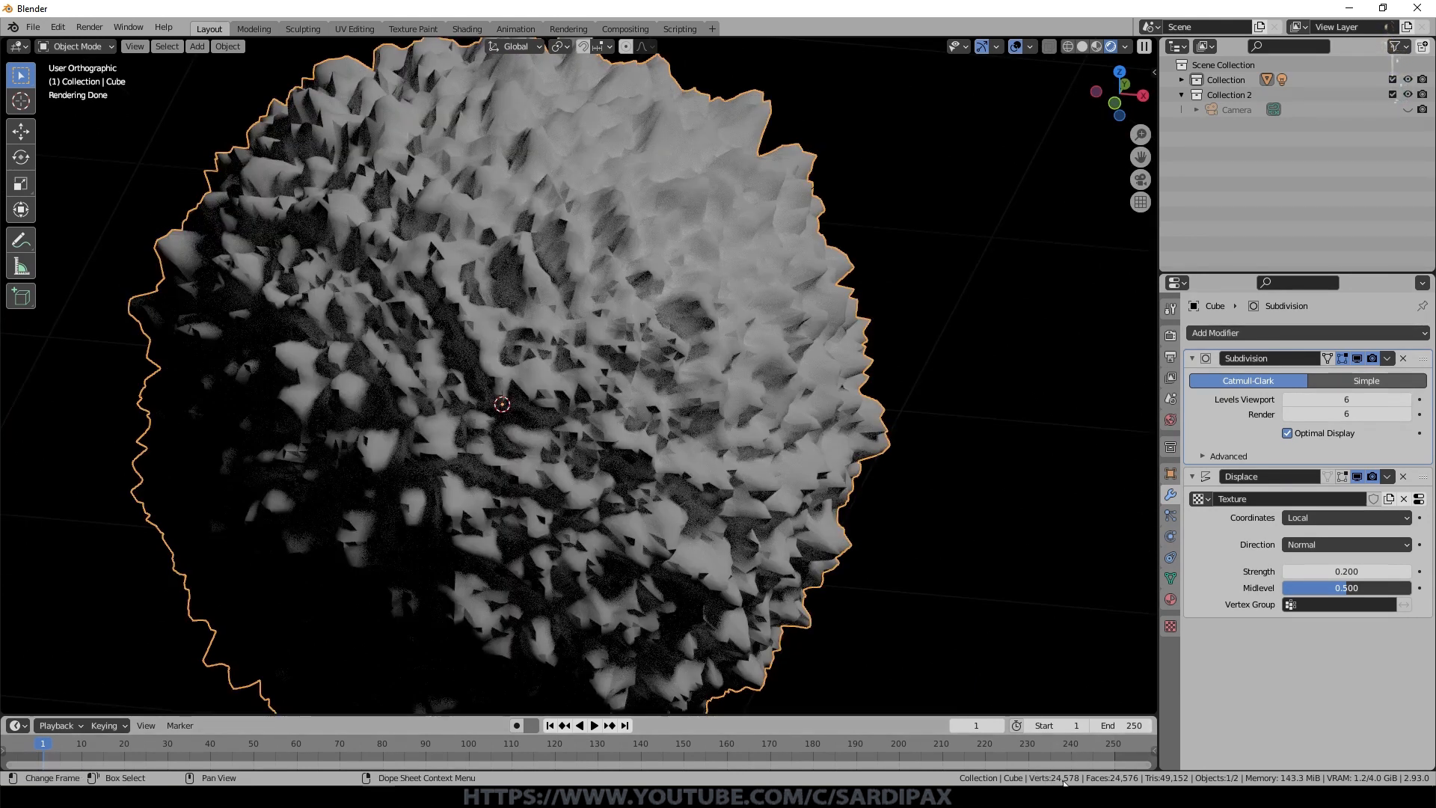
Step: Add a second Subdivision Surface modifier after Displace to smooth the displaced surface
{"action": "left_click", "coordinate": [1268, 329]}
{"action": "left_click", "coordinate": [1144, 606]}
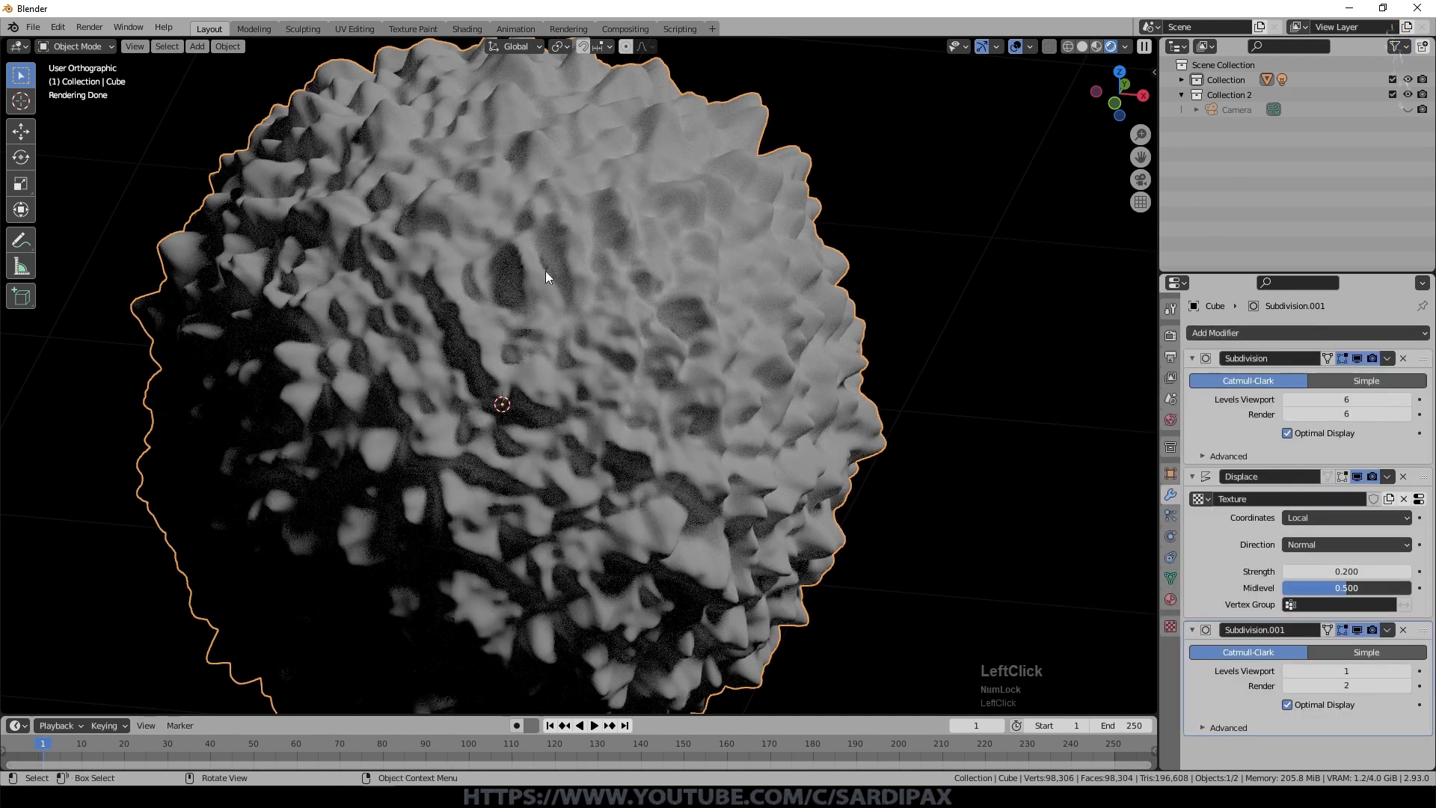
{"action": "scroll", "coordinate": [469, 187], "scroll_direction": "down", "scroll_amount": 1}
{"action": "middle_click_drag", "start_coordinate": [682, 506], "coordinate": [739, 512]}
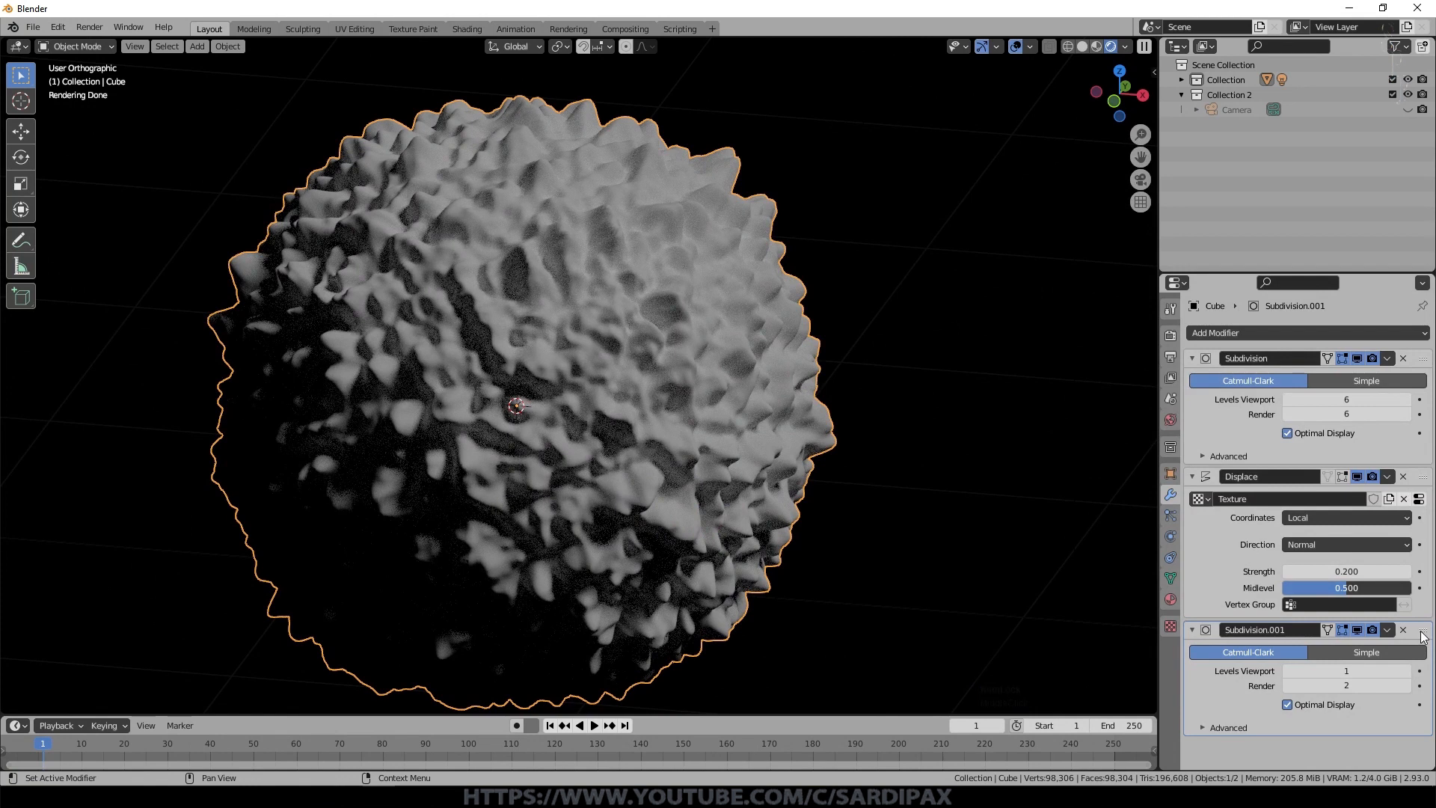
Step: Move the second Subdivision modifier above Displace, set its render level to 1 and inspect the surface detail
{"action": "left_click_drag", "start_coordinate": [1423, 633], "coordinate": [1422, 478]}
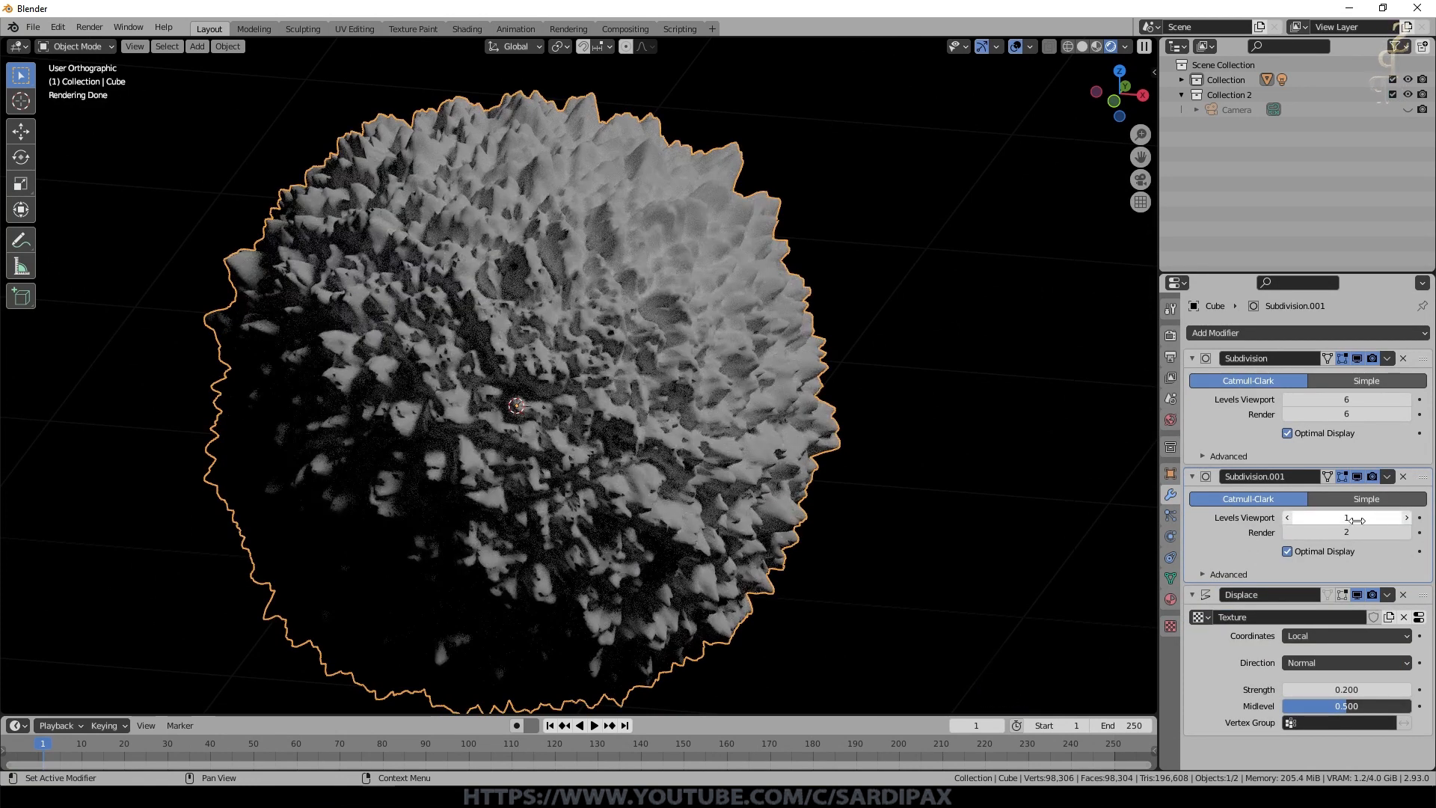
{"action": "left_click_drag", "start_coordinate": [1356, 519], "coordinate": [1355, 532]}
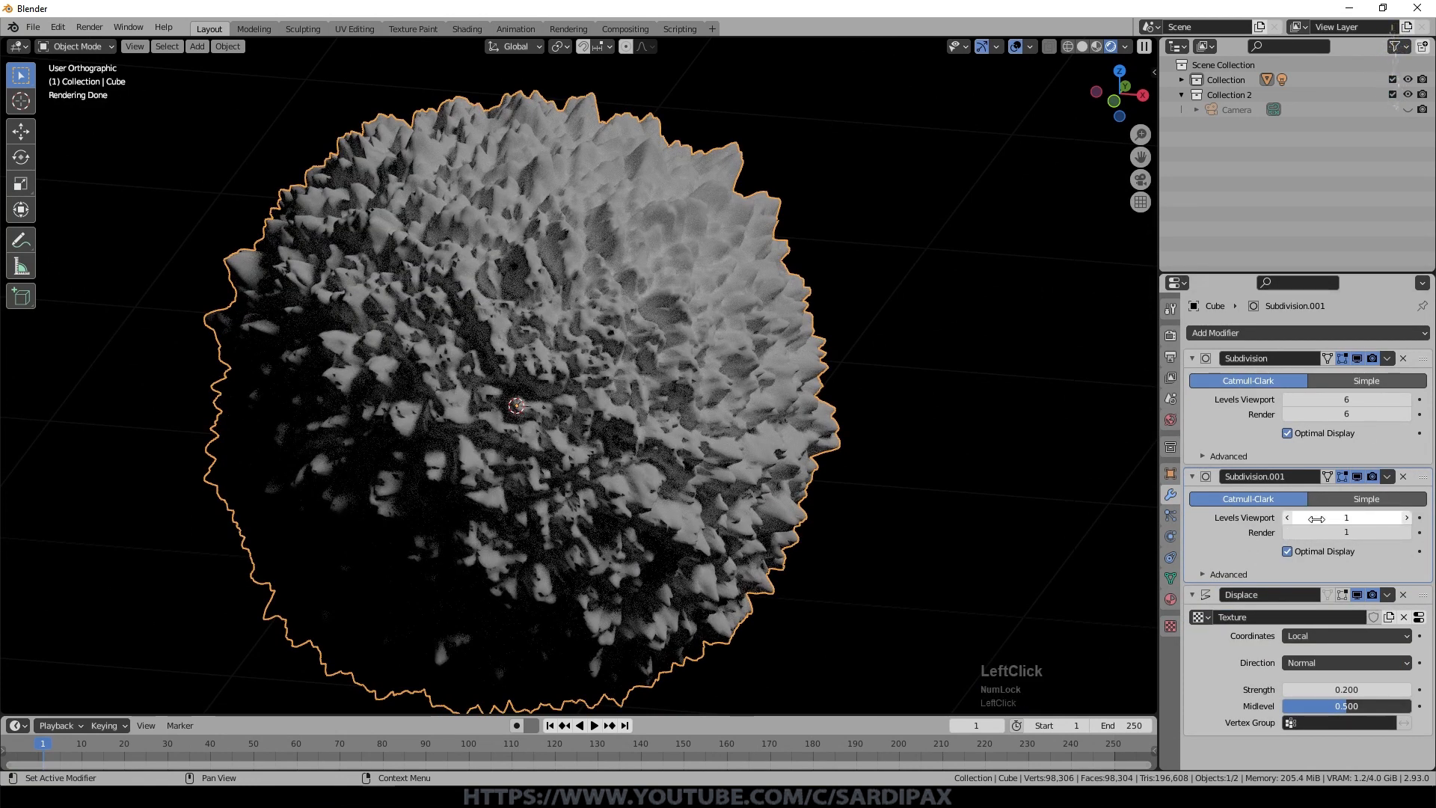
{"action": "scroll", "coordinate": [875, 538], "scroll_direction": "up", "scroll_amount": 5}
{"action": "middle_click_drag", "start_coordinate": [849, 577], "coordinate": [815, 438]}
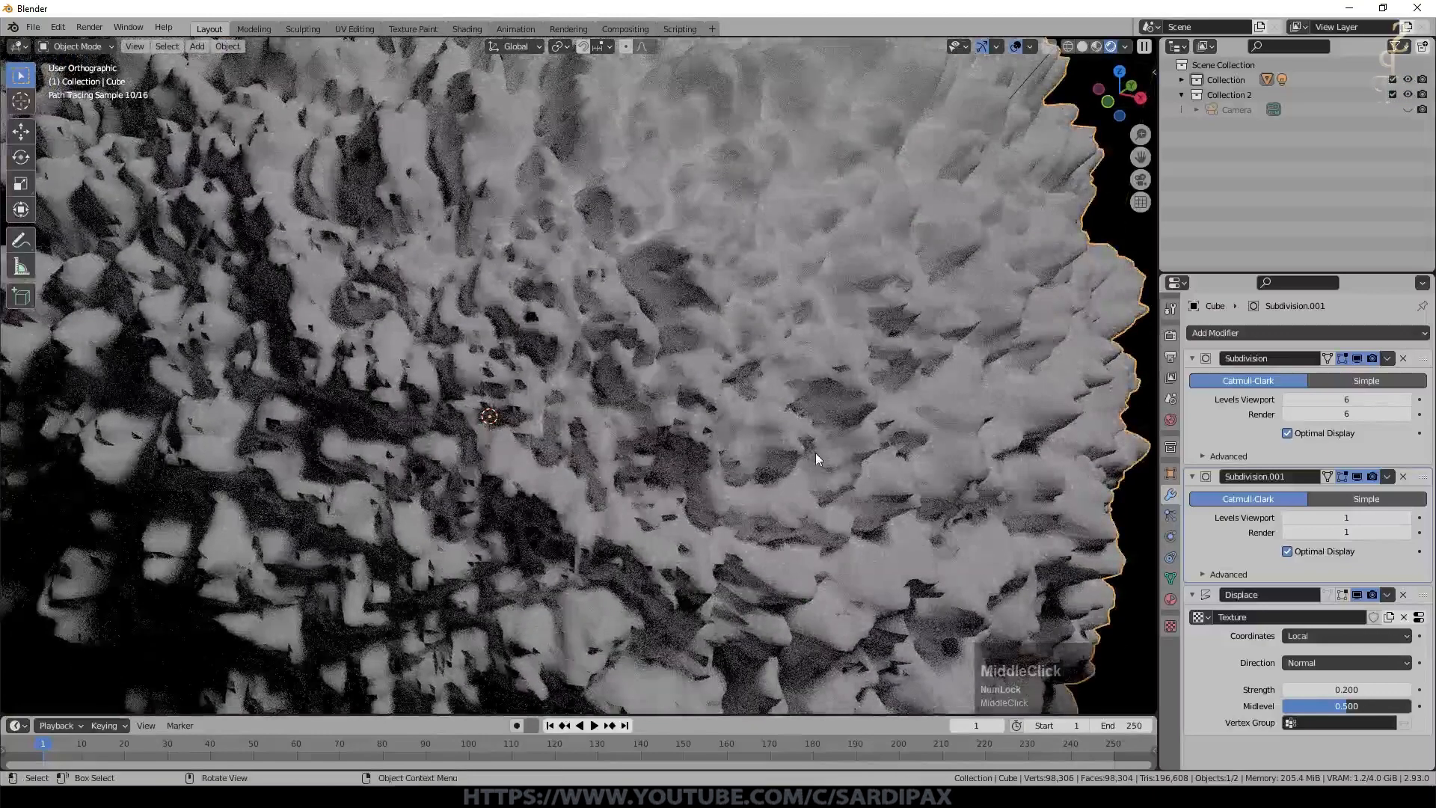
{"action": "scroll", "coordinate": [862, 452], "scroll_direction": "down", "scroll_amount": 6}
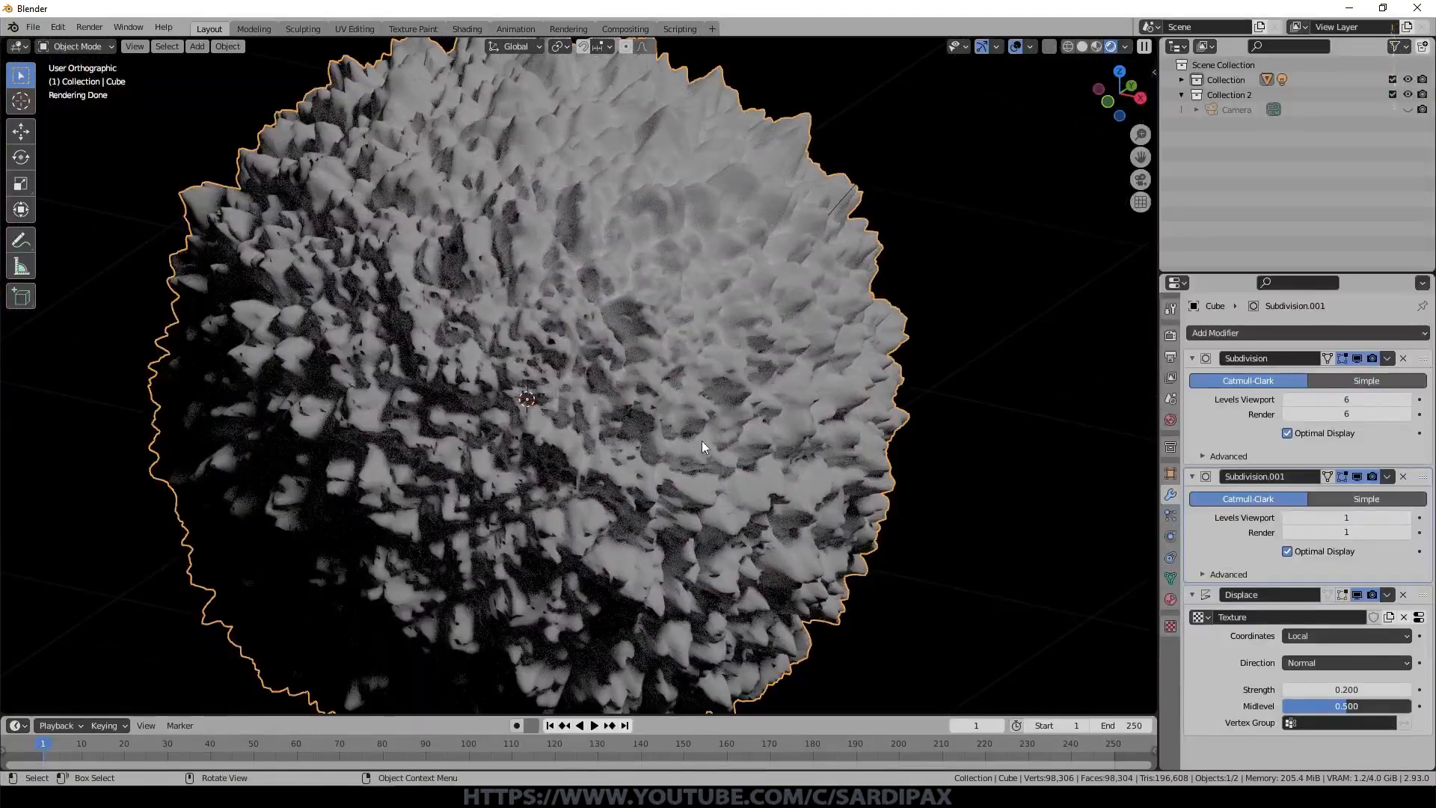
{"action": "scroll", "coordinate": [710, 419], "scroll_direction": "up", "scroll_amount": 2}
{"action": "scroll", "coordinate": [732, 382], "scroll_direction": "up", "scroll_amount": 2}
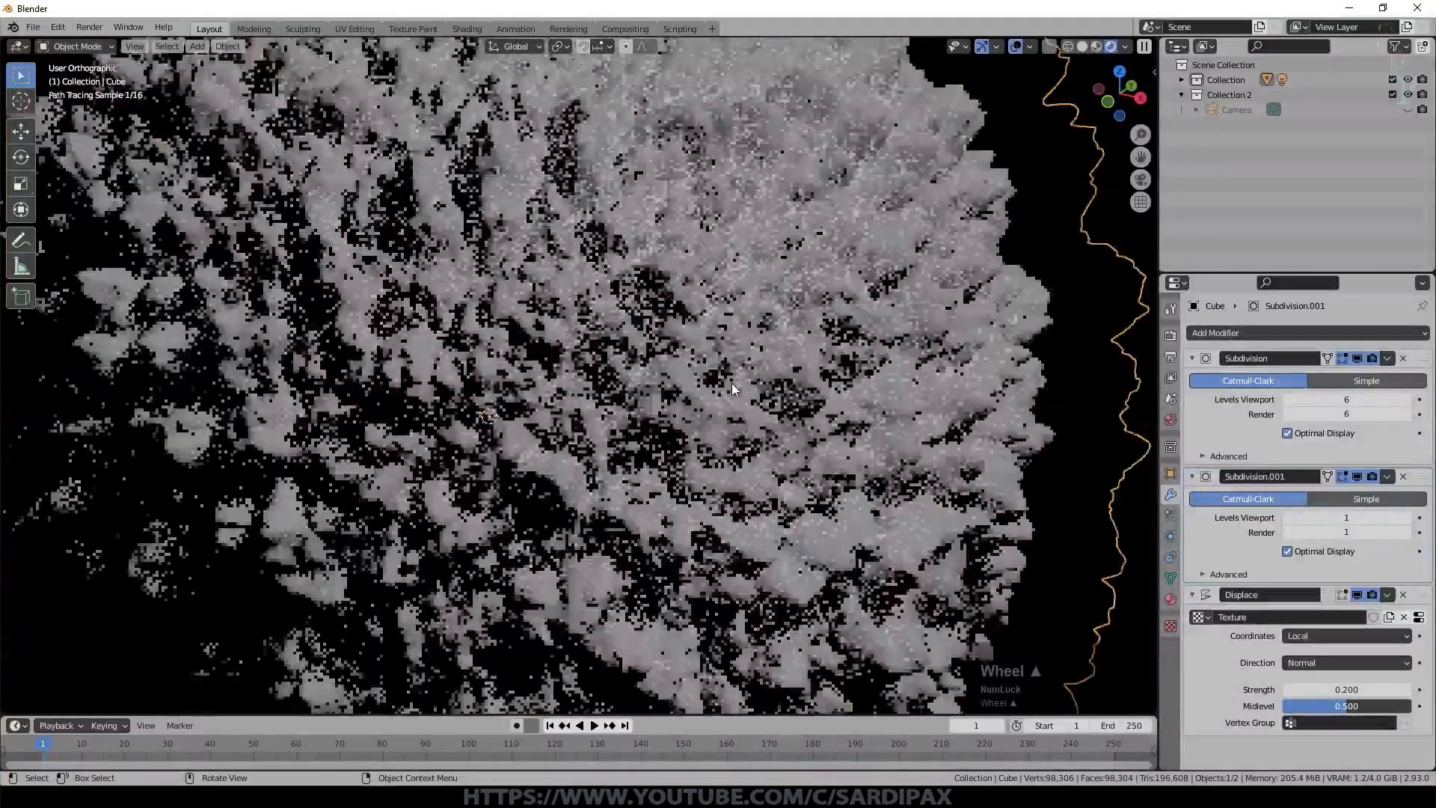
{"action": "scroll", "coordinate": [865, 503], "scroll_direction": "down", "scroll_amount": 4}
{"action": "middle_click_drag", "start_coordinate": [865, 502], "coordinate": [895, 448]}
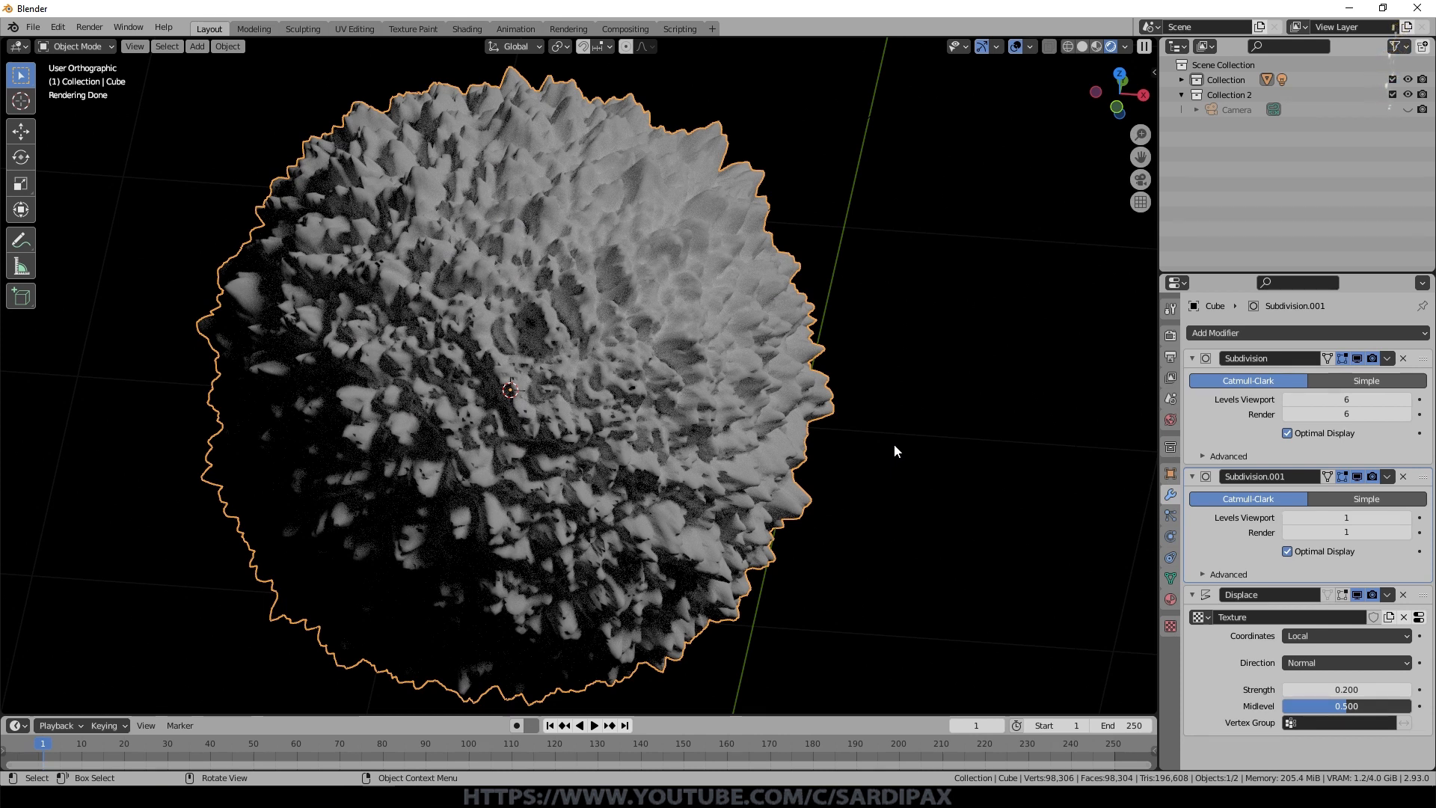
Step: Remove the Displace and first Subdivision modifiers and set the remaining Subdivision modifier's viewport and render levels to 3
{"action": "left_click", "coordinate": [1403, 596]}
{"action": "left_click", "coordinate": [1403, 358]}
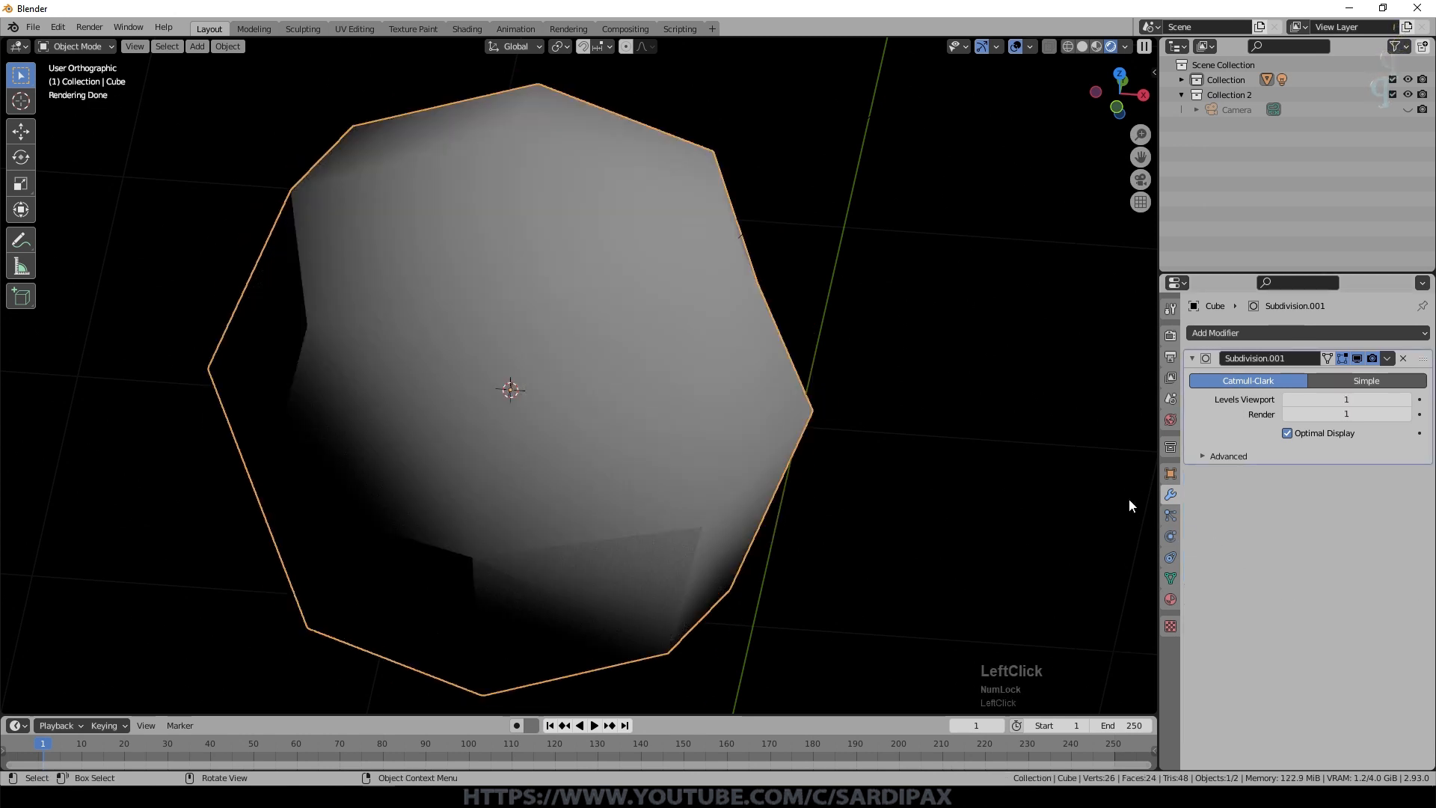
{"action": "left_click", "coordinate": [1406, 400]}
{"action": "left_click", "coordinate": [1406, 414]}
{"action": "left_click", "coordinate": [1405, 414]}
{"action": "left_click", "coordinate": [1406, 401]}
{"action": "middle_click_drag", "start_coordinate": [921, 419], "coordinate": [814, 433]}
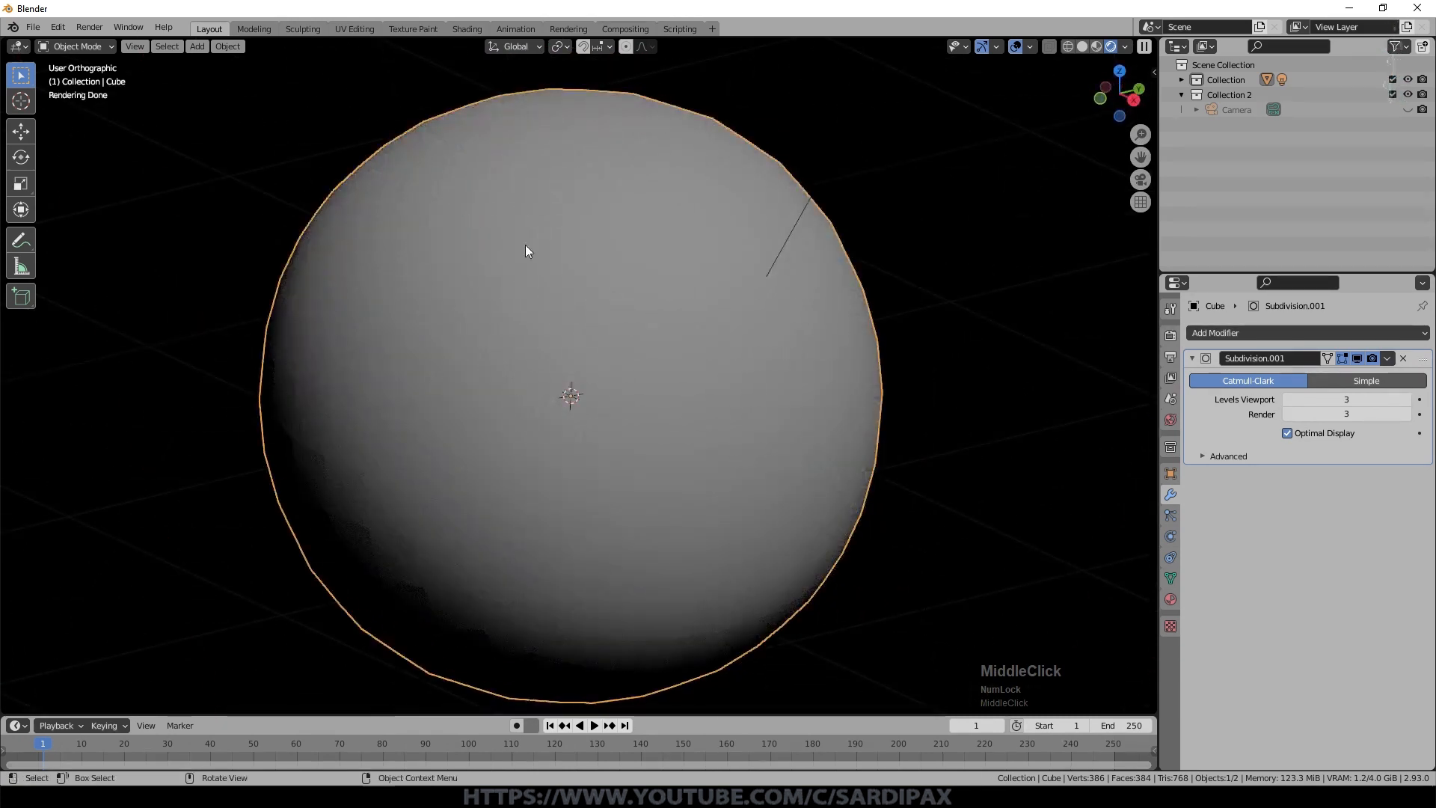
{"action": "scroll", "coordinate": [861, 410], "scroll_direction": "down", "scroll_amount": 3}
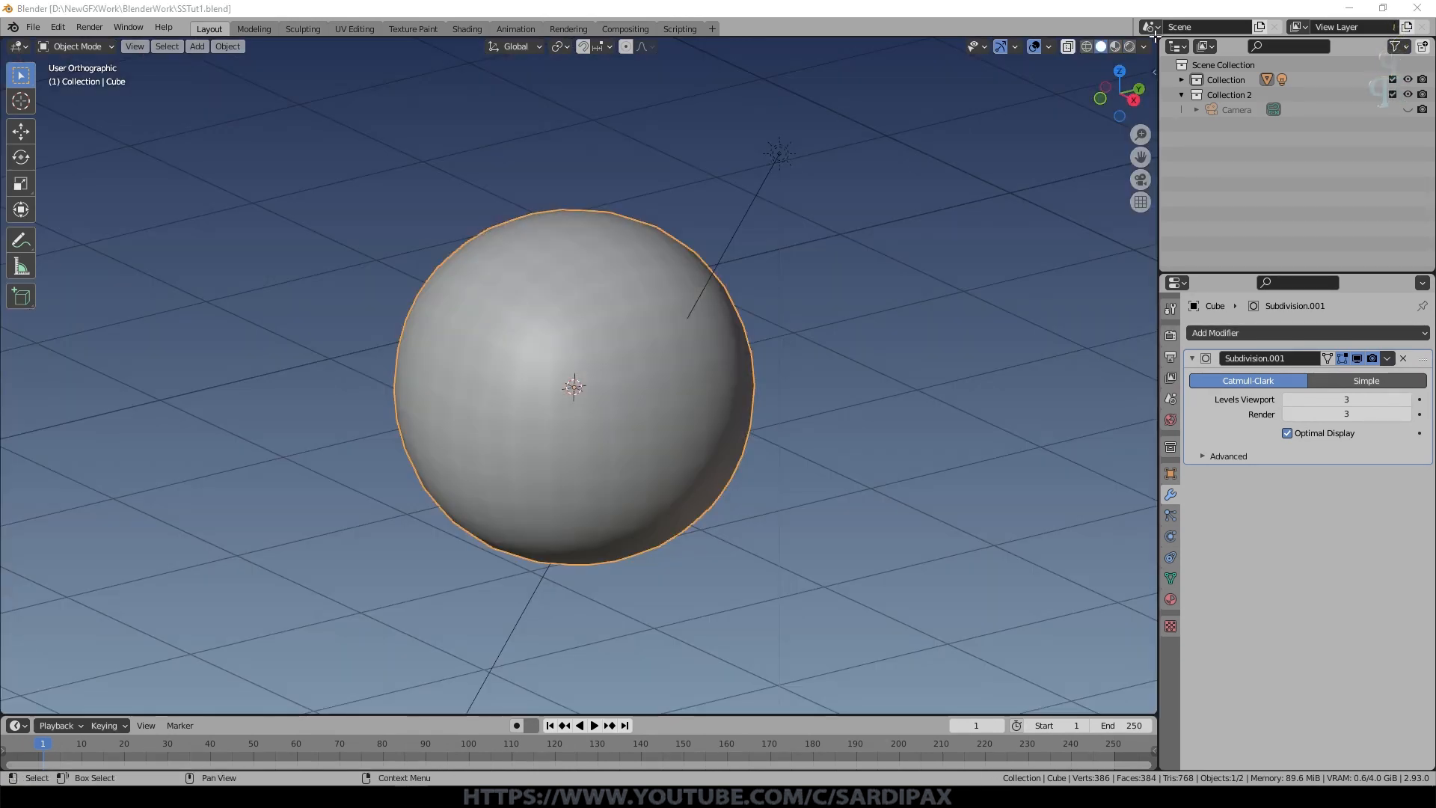
Step: Split the 3D viewport horizontally and turn the upper area into a Shader Editor
{"action": "mouse_move", "coordinate": [1153, 37]}
{"action": "left_mouse_down"}
{"action": "mouse_move", "coordinate": [972, 177]}
{"action": "mouse_move", "coordinate": [673, 278]}
{"action": "left_mouse_up"}
{"action": "left_click", "coordinate": [19, 46]}
{"action": "left_click", "coordinate": [55, 186]}
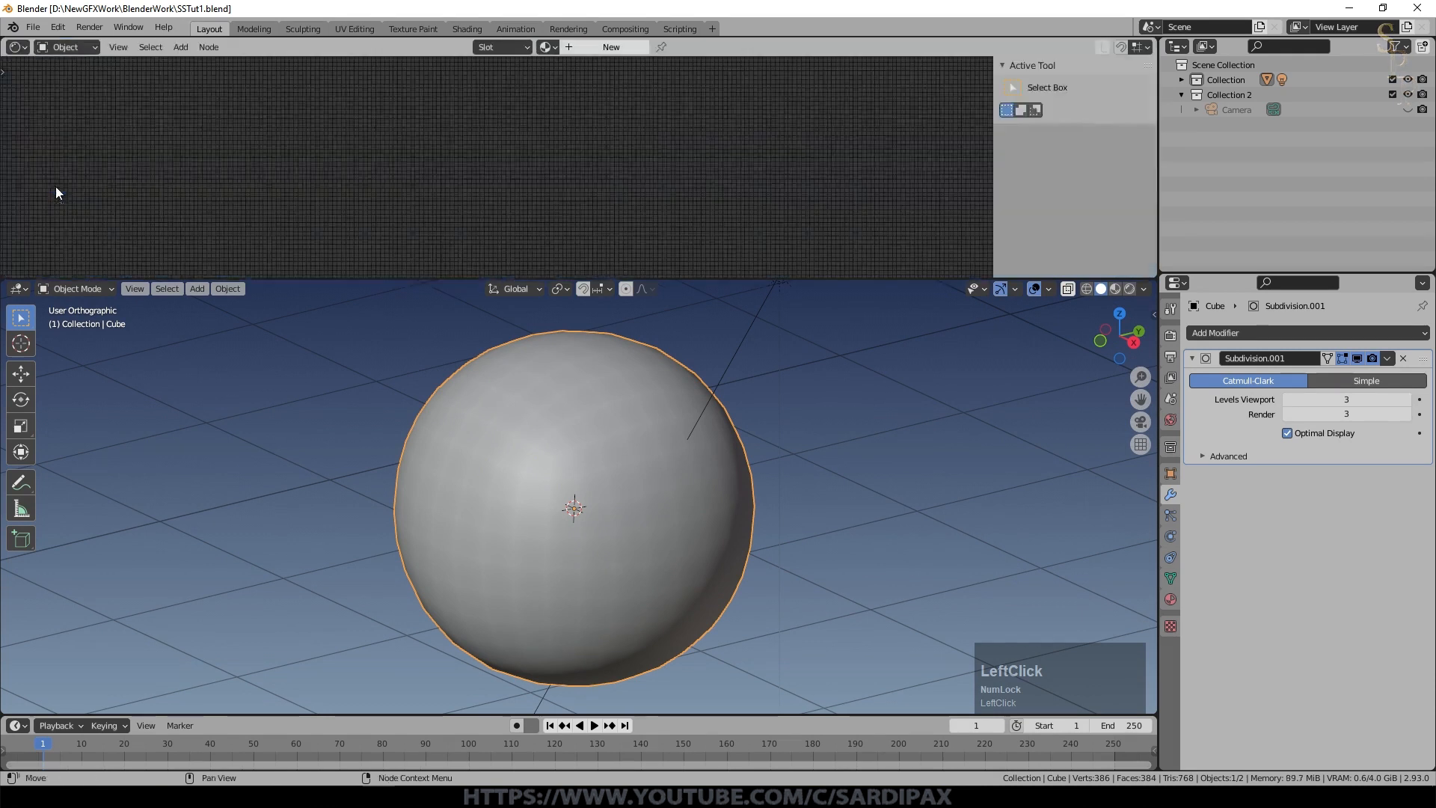
Step: Create a new material for the sphere-like cube and hide the Shader Editor's sidebar
{"action": "left_click", "coordinate": [611, 47]}
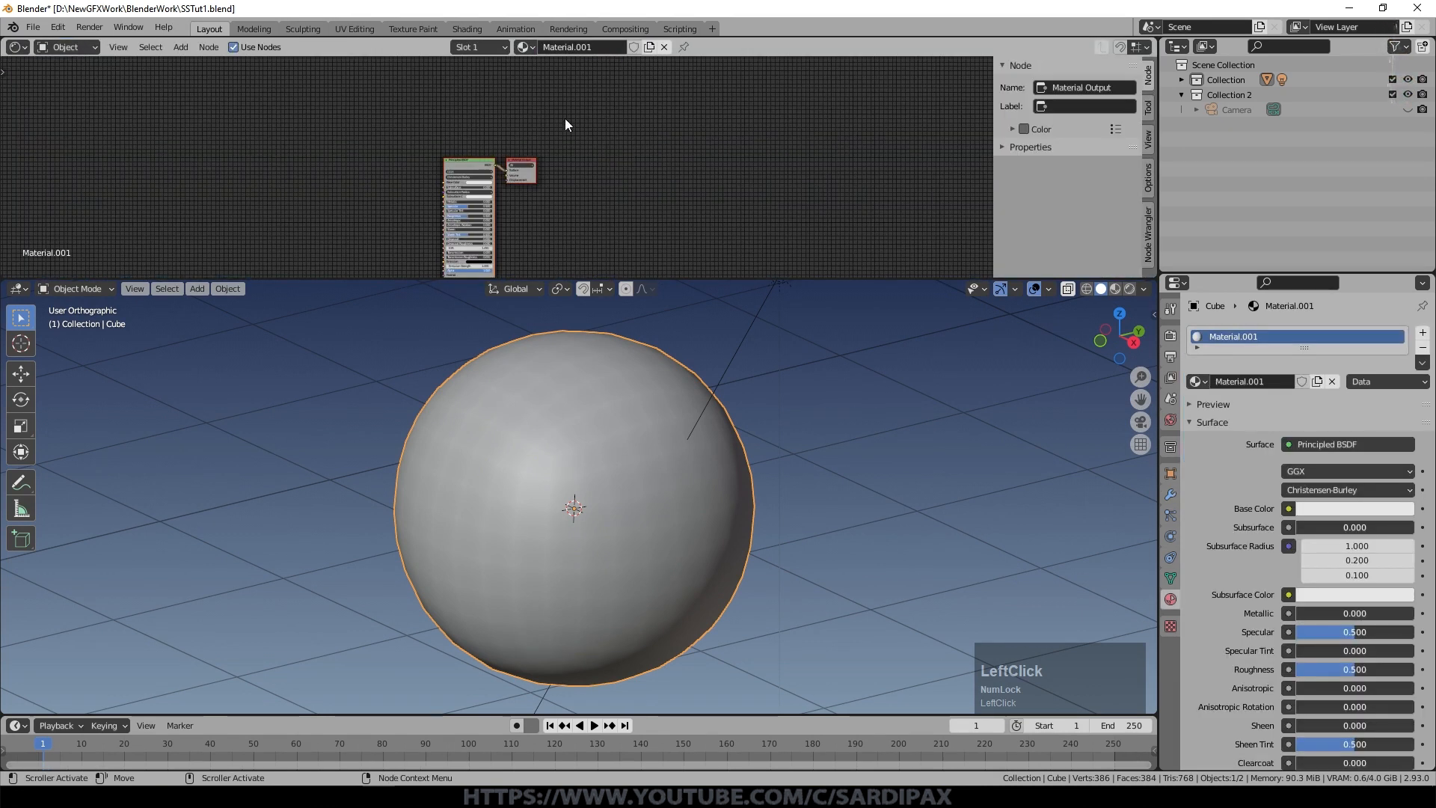
{"action": "left_click", "coordinate": [622, 158]}
{"action": "key", "text": "n"}
{"action": "scroll", "coordinate": [639, 128], "scroll_direction": "up", "scroll_amount": 4}
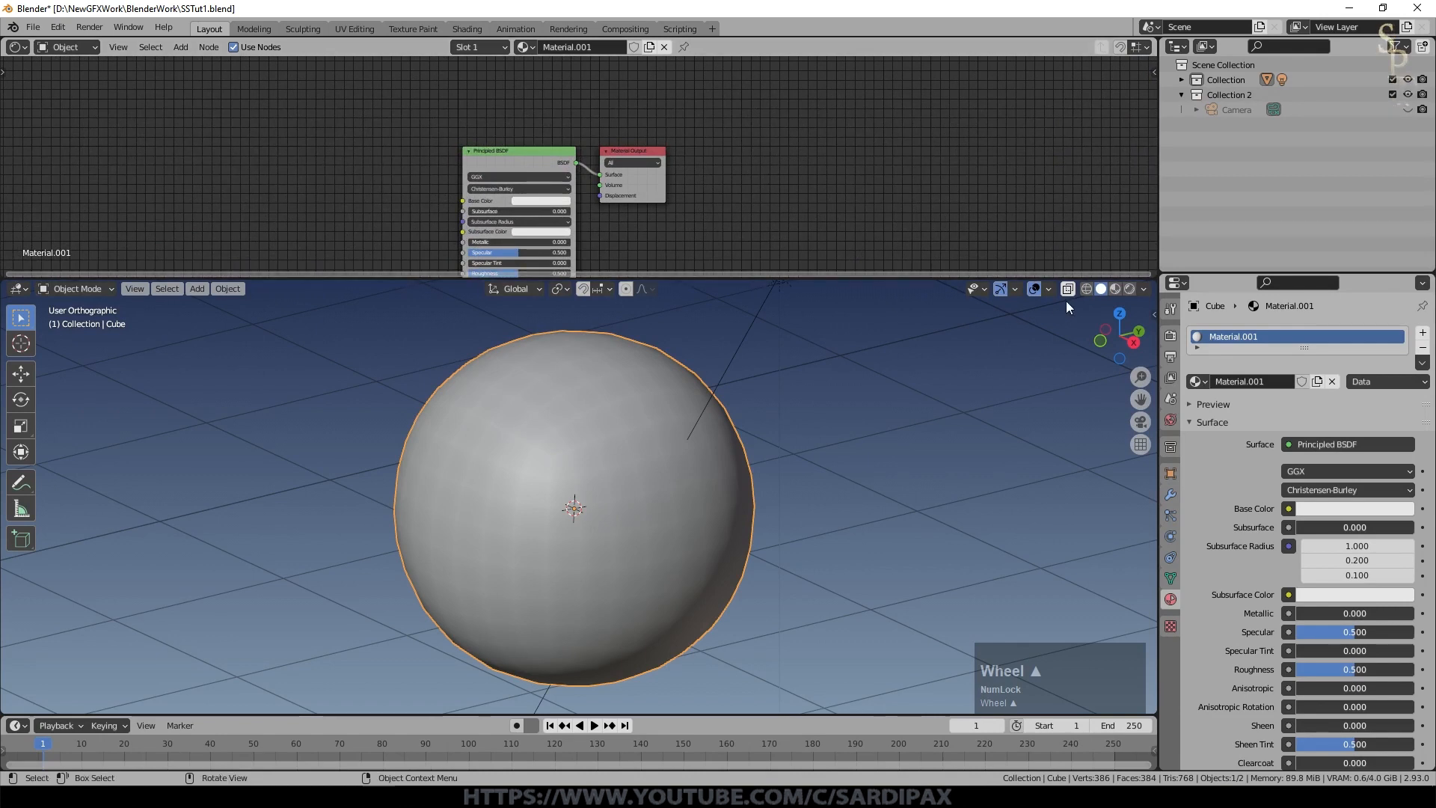
Step: Switch the 3D view to rendered shading and add an Image Texture node beside the Principled BSDF
{"action": "left_click", "coordinate": [1129, 289]}
{"action": "left_click", "coordinate": [181, 47]}
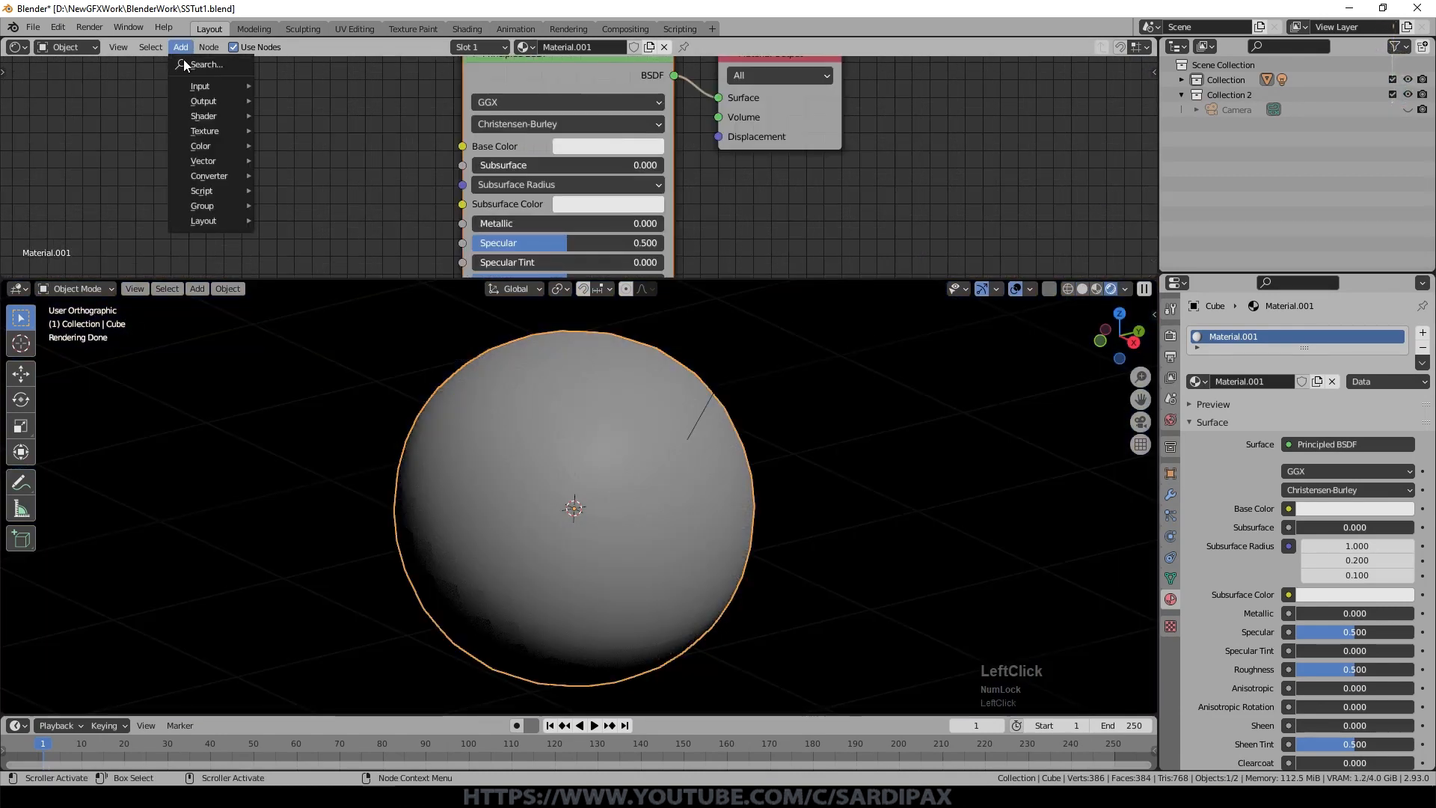
{"action": "mouse_move", "coordinate": [200, 128]}
{"action": "left_click", "coordinate": [325, 254]}
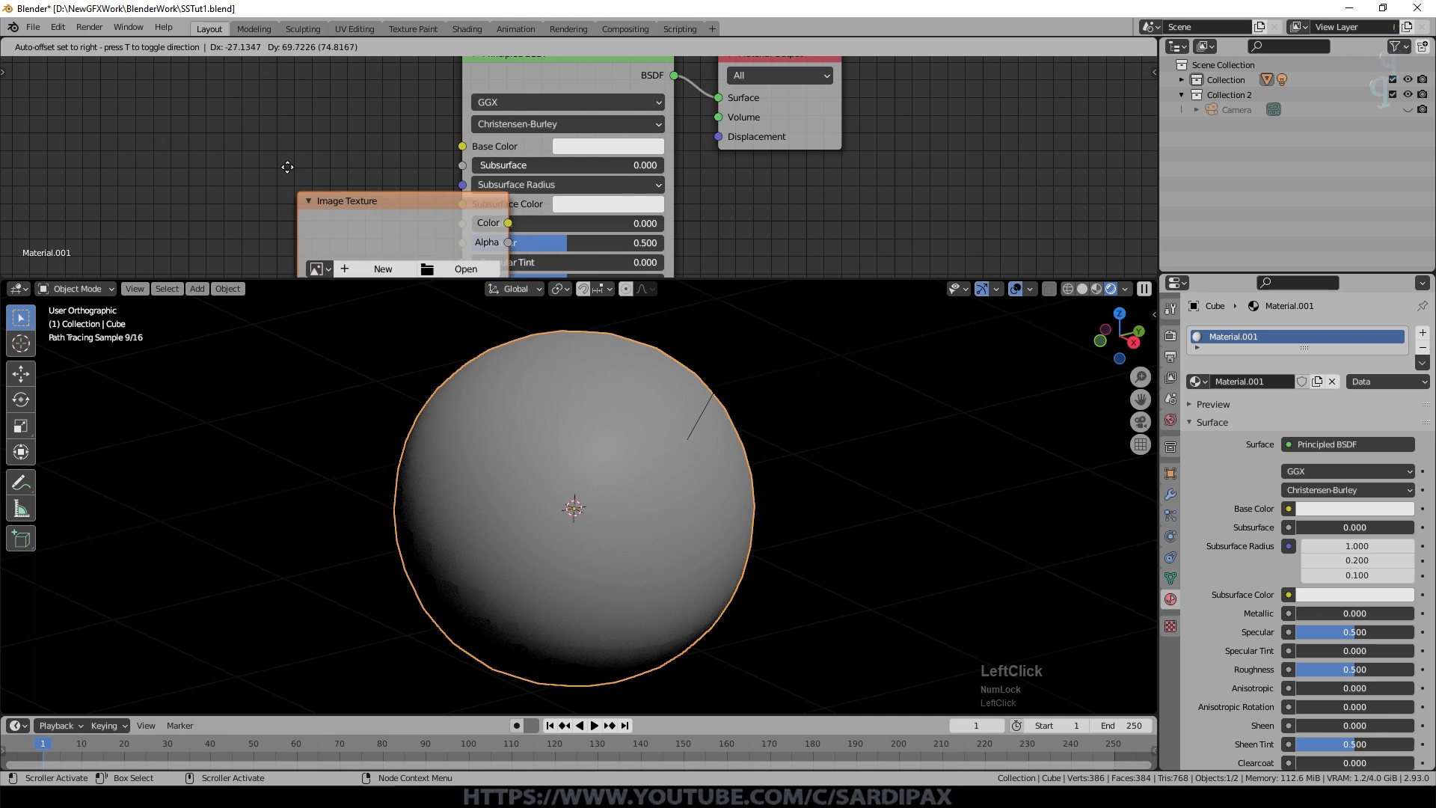
{"action": "left_click", "coordinate": [139, 118]}
Step: Load the TexturesCom_Cliffs0196_4_M.jpg image from the Rock and Stone textures folder into the Image Texture node
{"action": "left_click", "coordinate": [279, 141]}
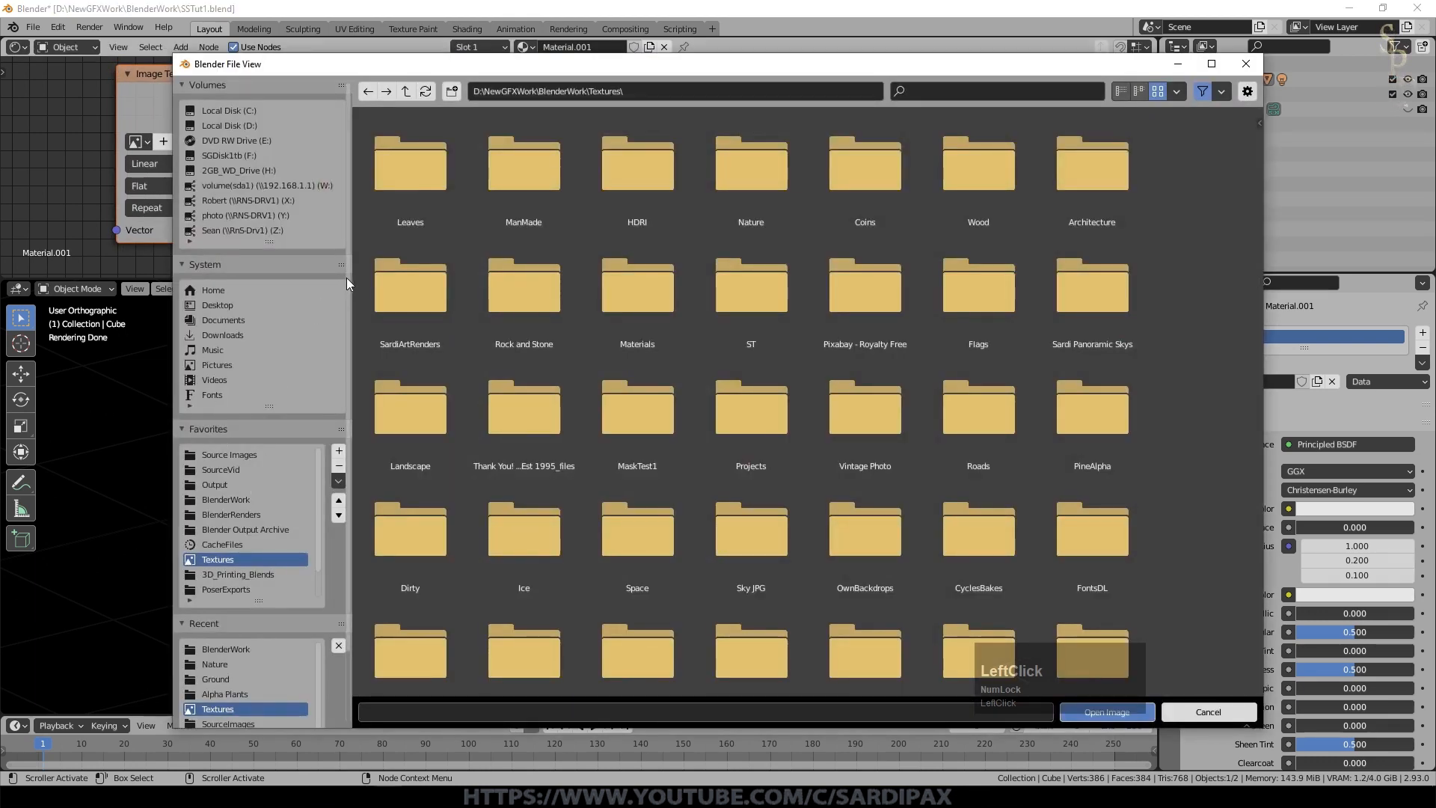
{"action": "left_click", "coordinate": [524, 288]}
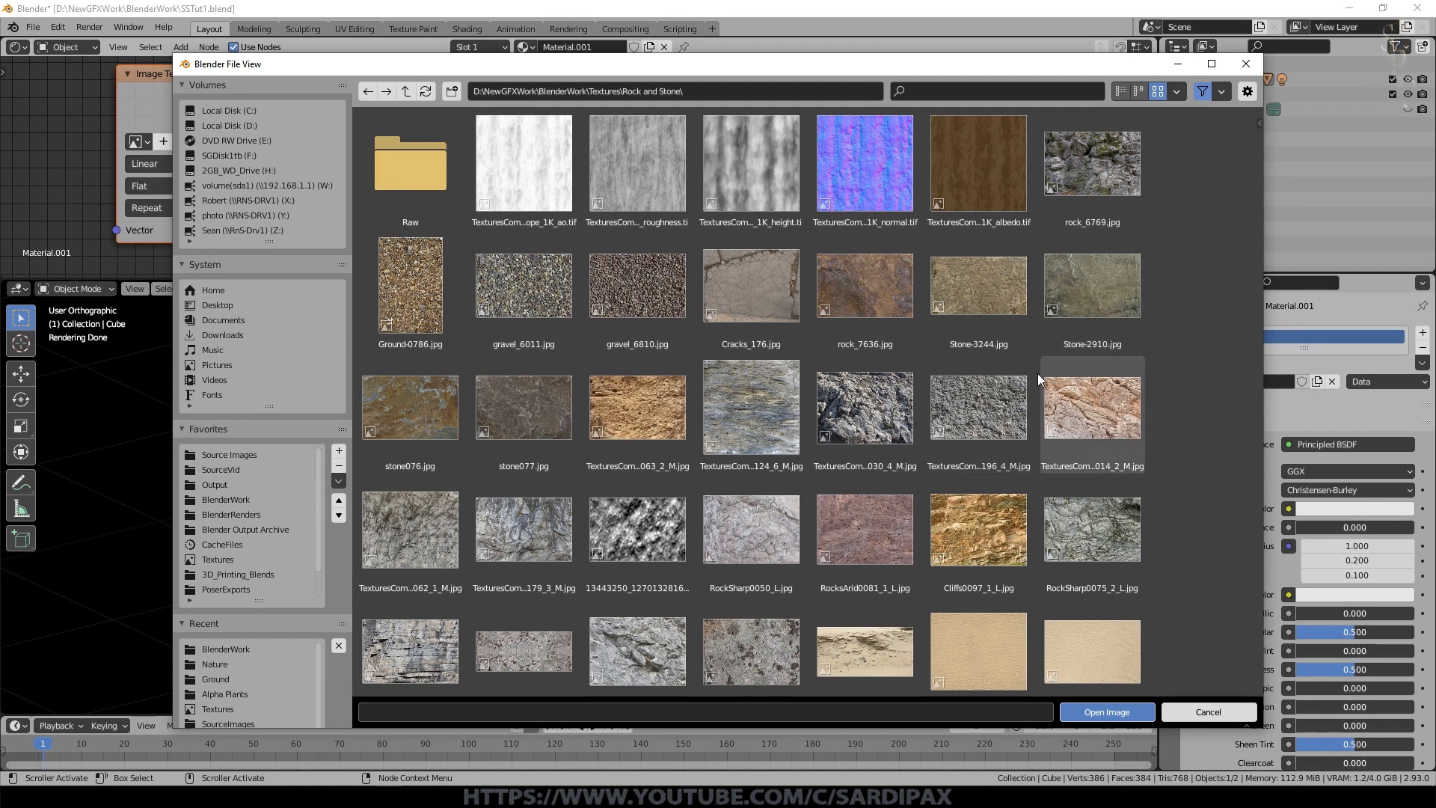
{"action": "scroll", "coordinate": [1037, 374], "scroll_direction": "down", "scroll_amount": 1}
{"action": "left_click", "coordinate": [978, 286]}
{"action": "left_click", "coordinate": [1106, 711]}
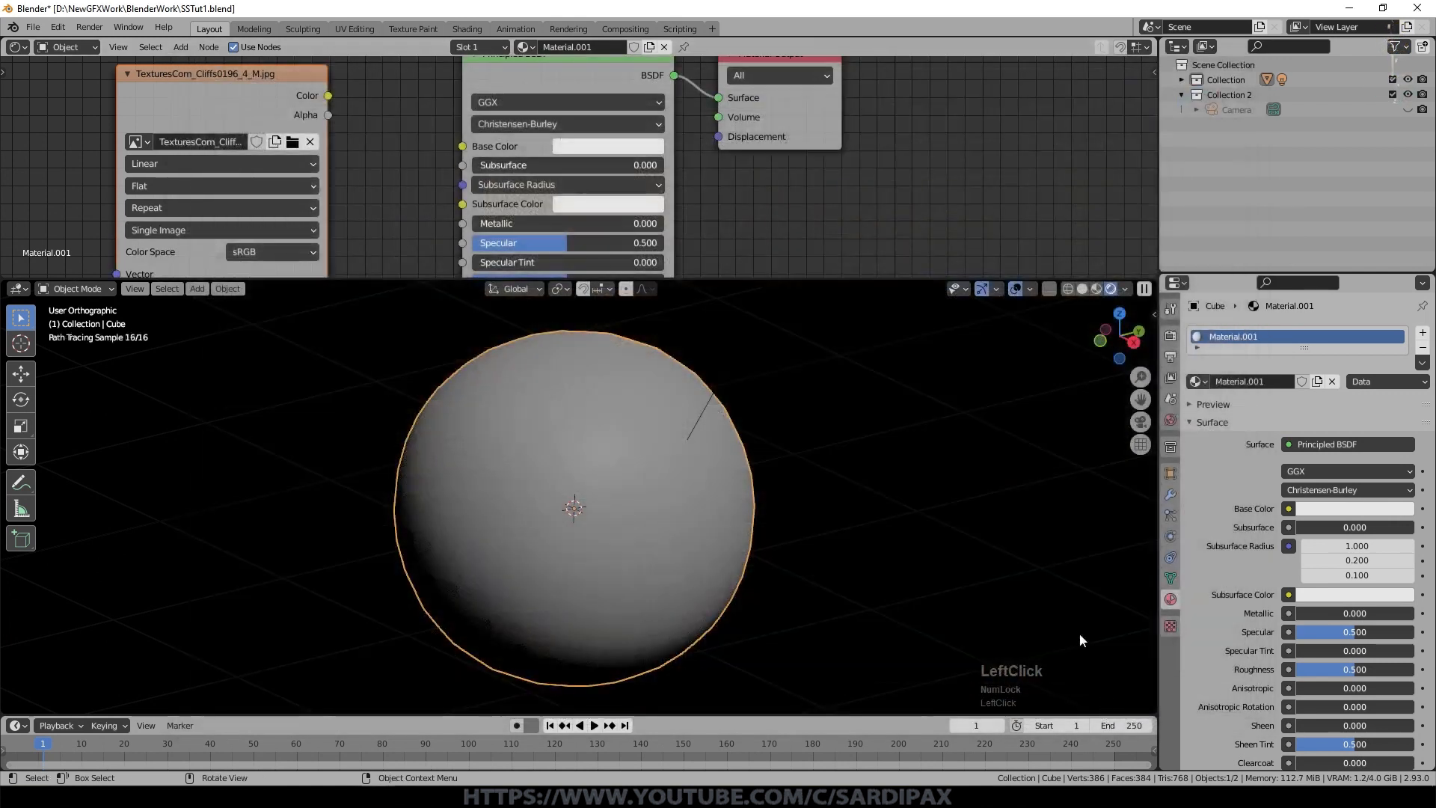
Step: Connect the image texture's Color output to the shader's Base Color and inspect the textured sphere from several angles
{"action": "left_click_drag", "start_coordinate": [327, 95], "coordinate": [465, 147]}
{"action": "middle_click_drag", "start_coordinate": [796, 409], "coordinate": [810, 471]}
{"action": "scroll", "coordinate": [814, 404], "scroll_direction": "up", "scroll_amount": 4}
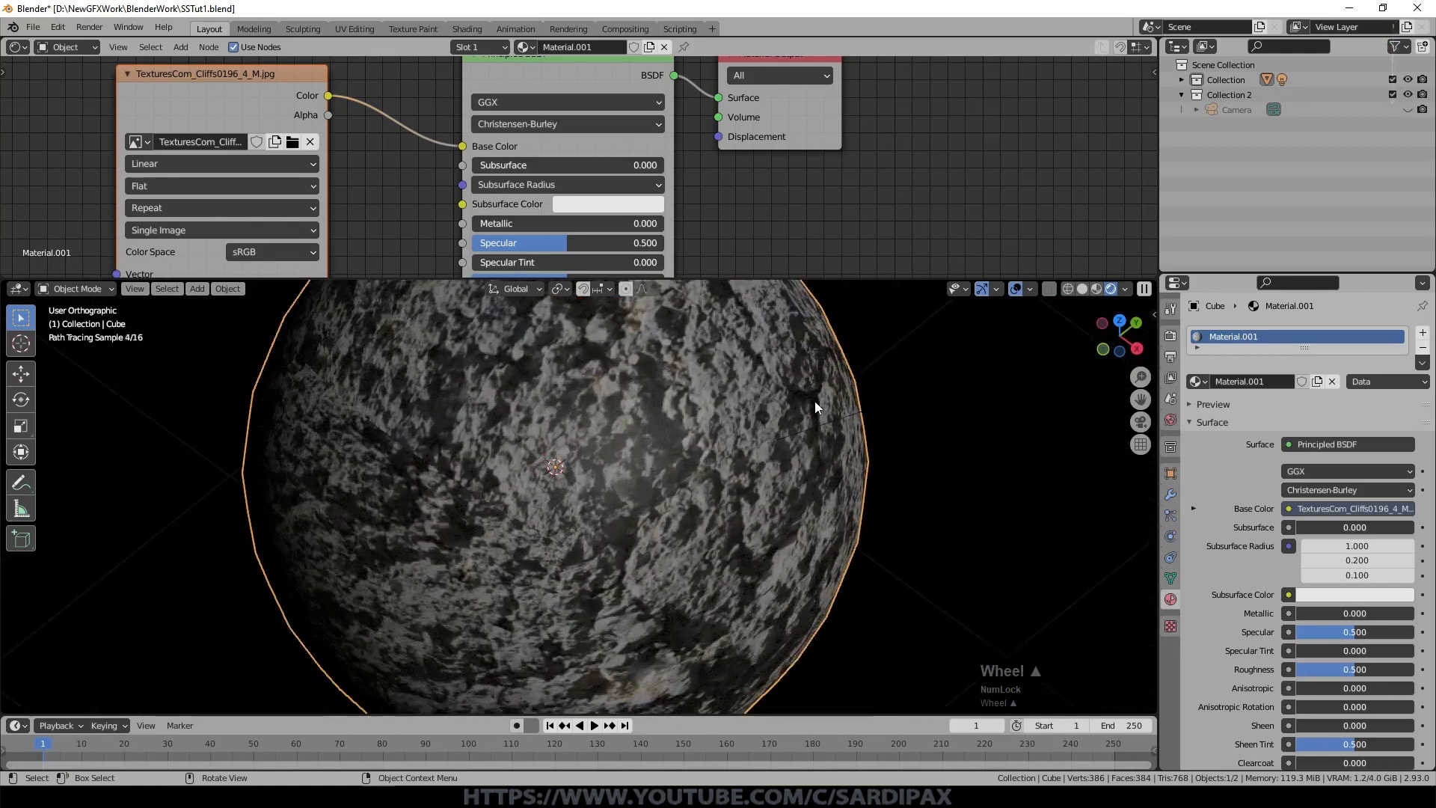
{"action": "middle_click_drag", "start_coordinate": [760, 473], "coordinate": [536, 409]}
{"action": "middle_click_drag", "start_coordinate": [879, 570], "coordinate": [878, 538]}
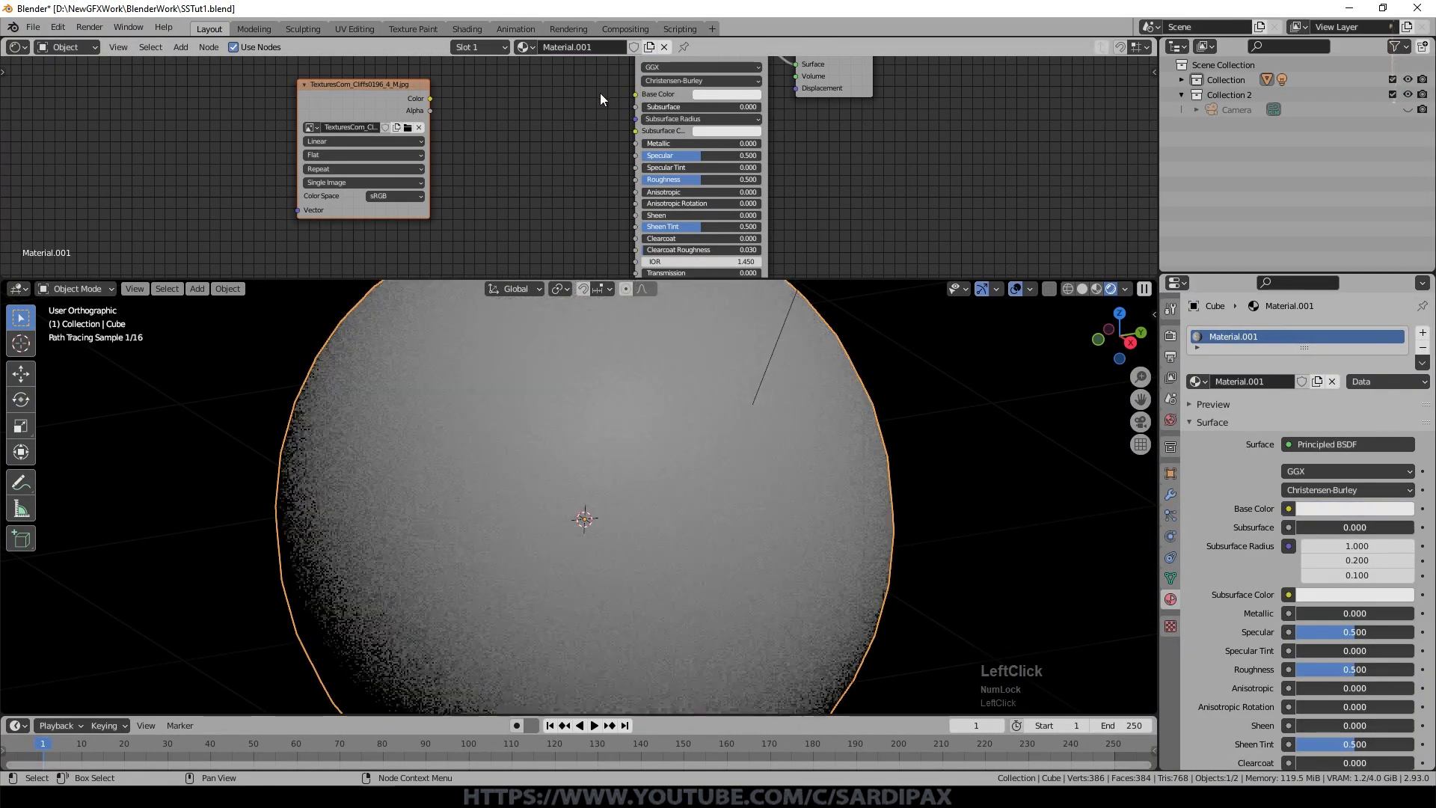
Step: Space the image and Material Output nodes apart and reconnect the image's Color output to Base Color
{"action": "left_click_drag", "start_coordinate": [843, 82], "coordinate": [927, 123]}
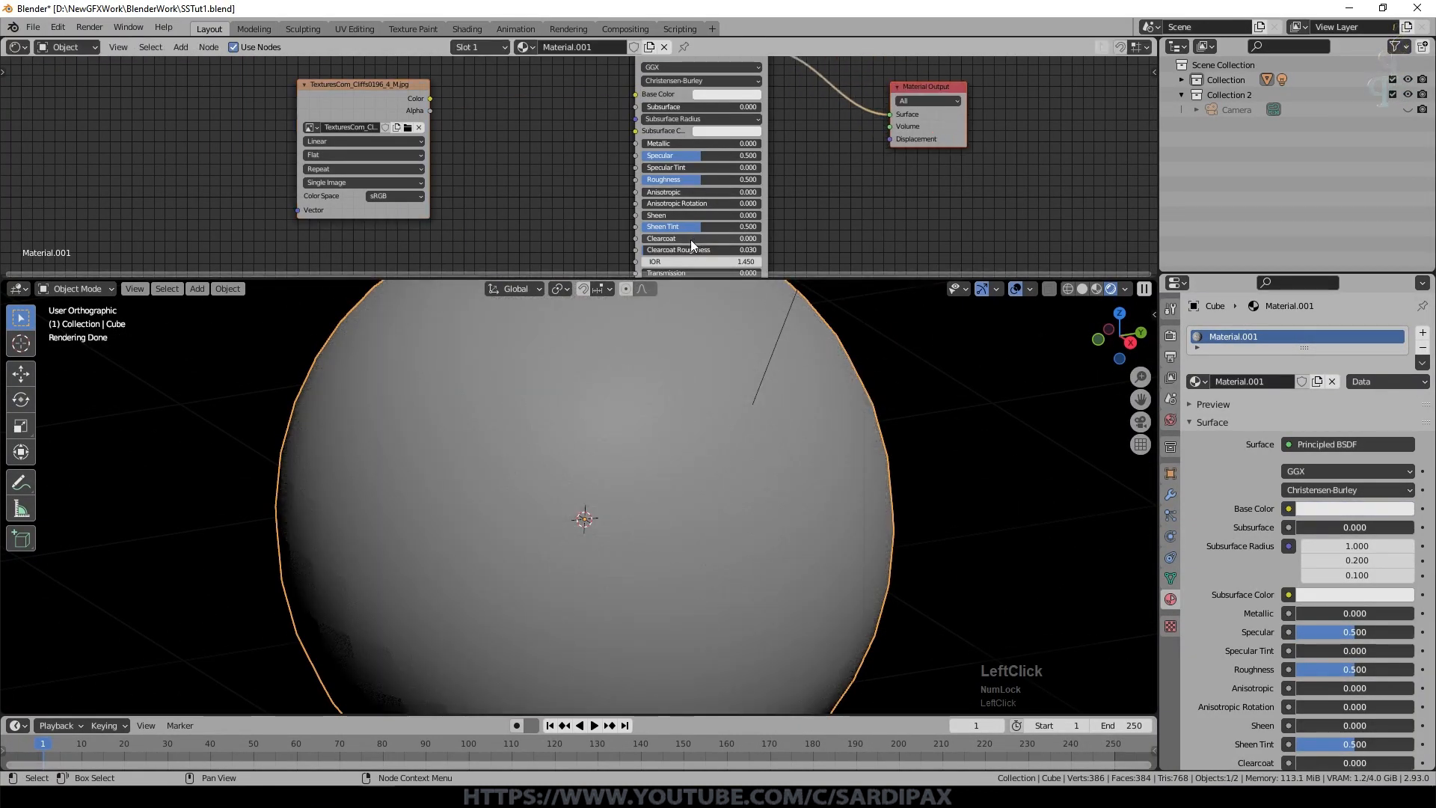
{"action": "left_click", "coordinate": [173, 51]}
{"action": "left_click_drag", "start_coordinate": [295, 86], "coordinate": [635, 94]}
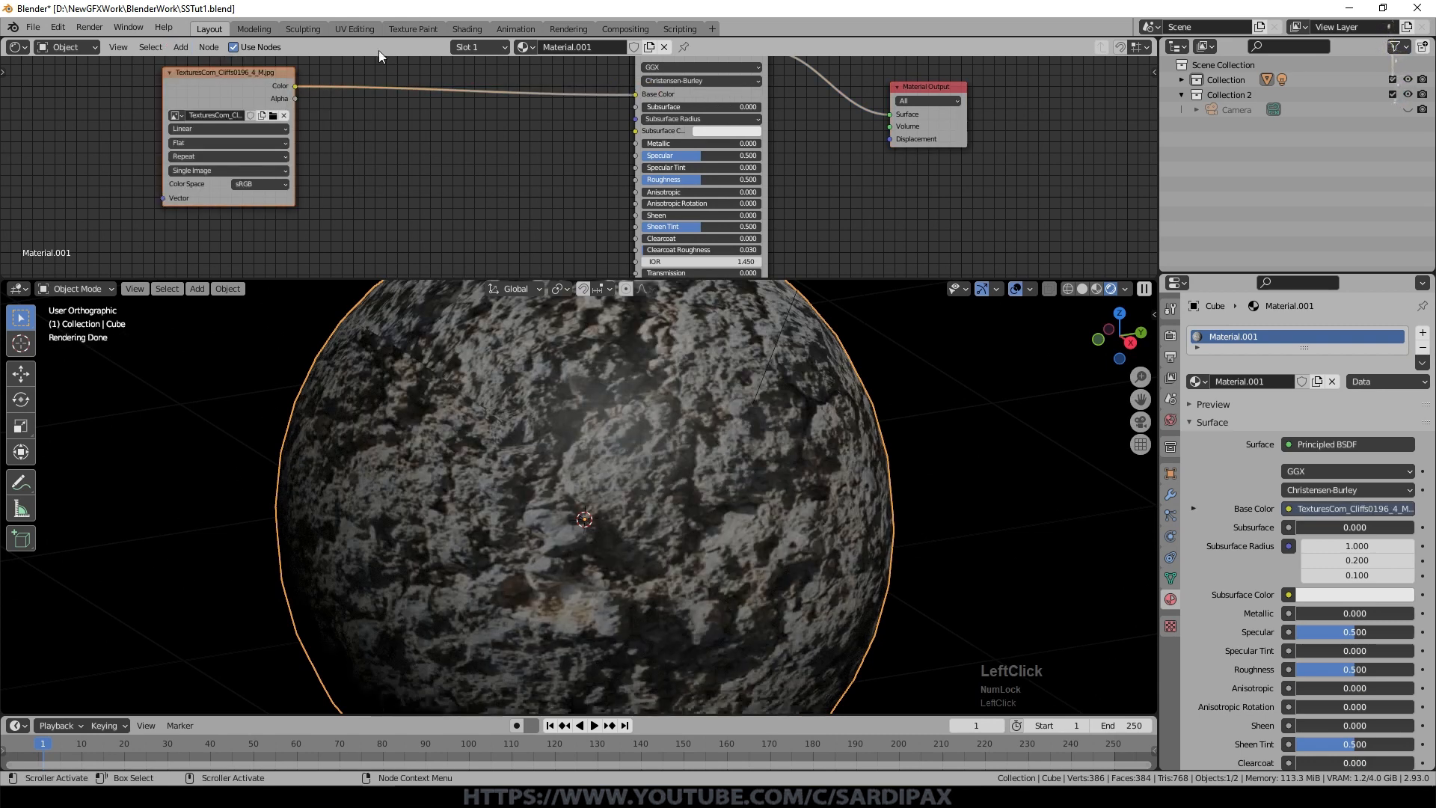
Step: Insert a ColorRamp node into the link between the image texture and the Principled BSDF's Base Color
{"action": "left_click", "coordinate": [180, 46]}
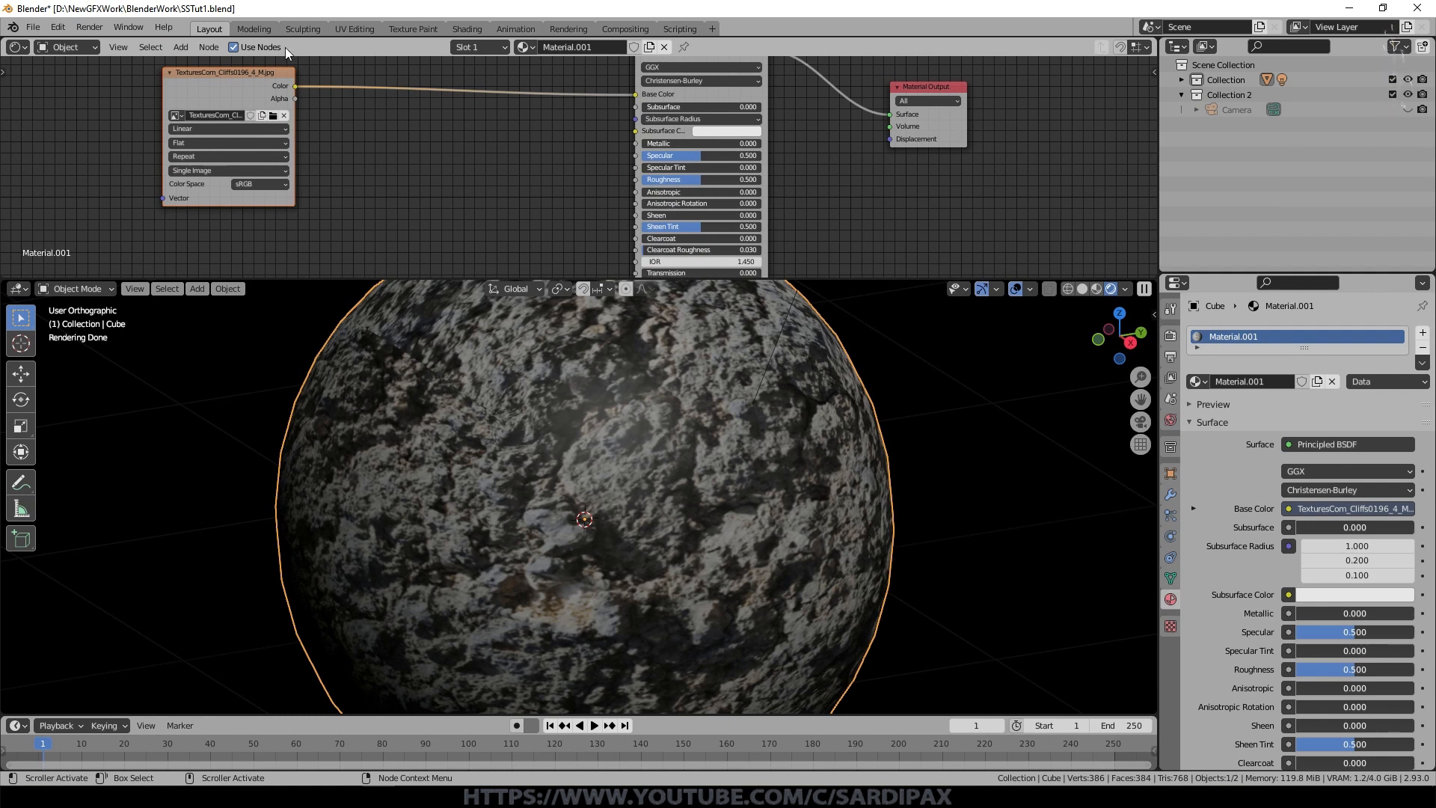
{"action": "left_click", "coordinate": [181, 47]}
{"action": "mouse_move", "coordinate": [240, 177]}
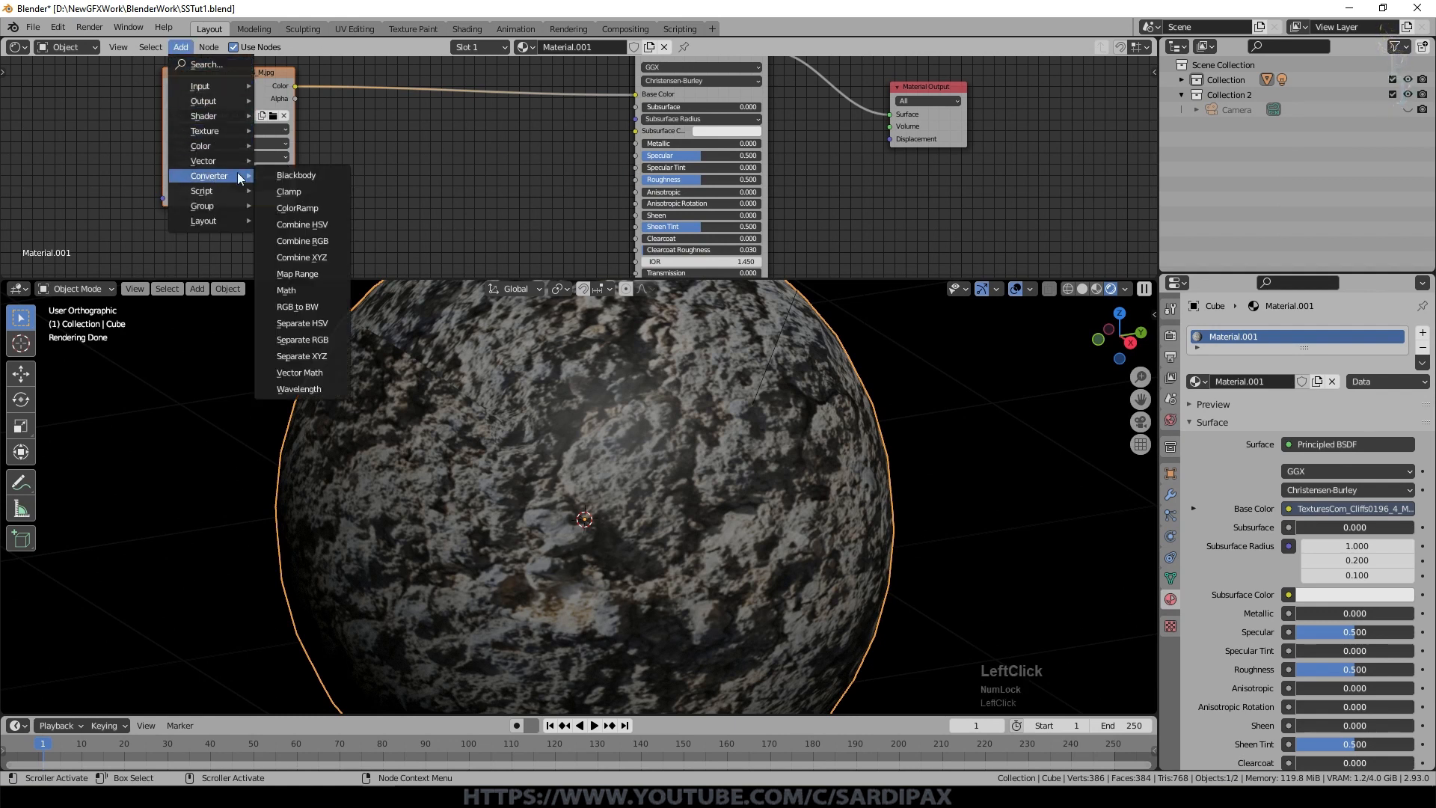
{"action": "left_click", "coordinate": [321, 209]}
{"action": "left_click", "coordinate": [379, 83]}
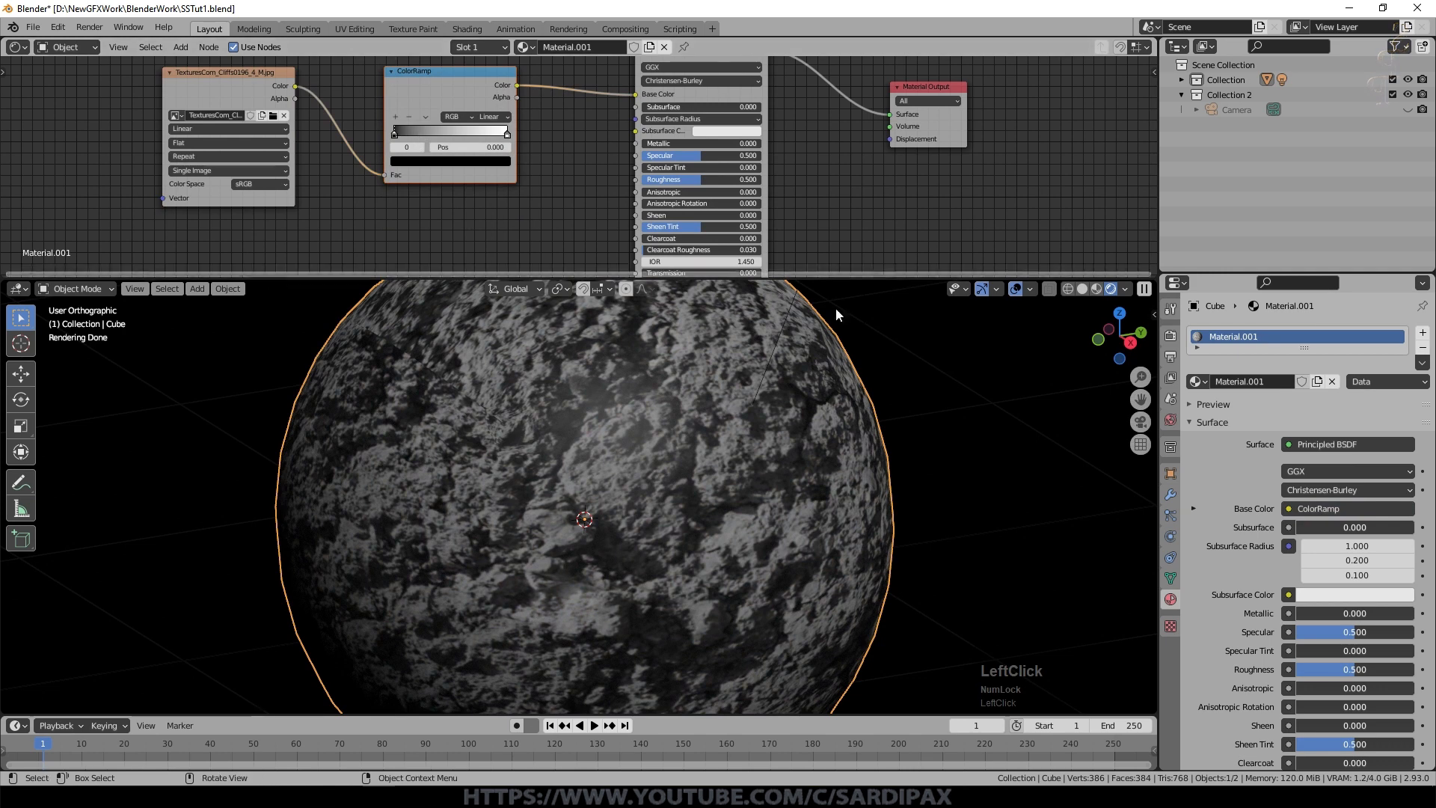
Step: Set the ColorRamp to Ease interpolation, with the black stop at the start and the white stop at 0.518
{"action": "left_click_drag", "start_coordinate": [394, 134], "coordinate": [466, 134]}
{"action": "scroll", "coordinate": [682, 369], "scroll_direction": "up", "scroll_amount": 1}
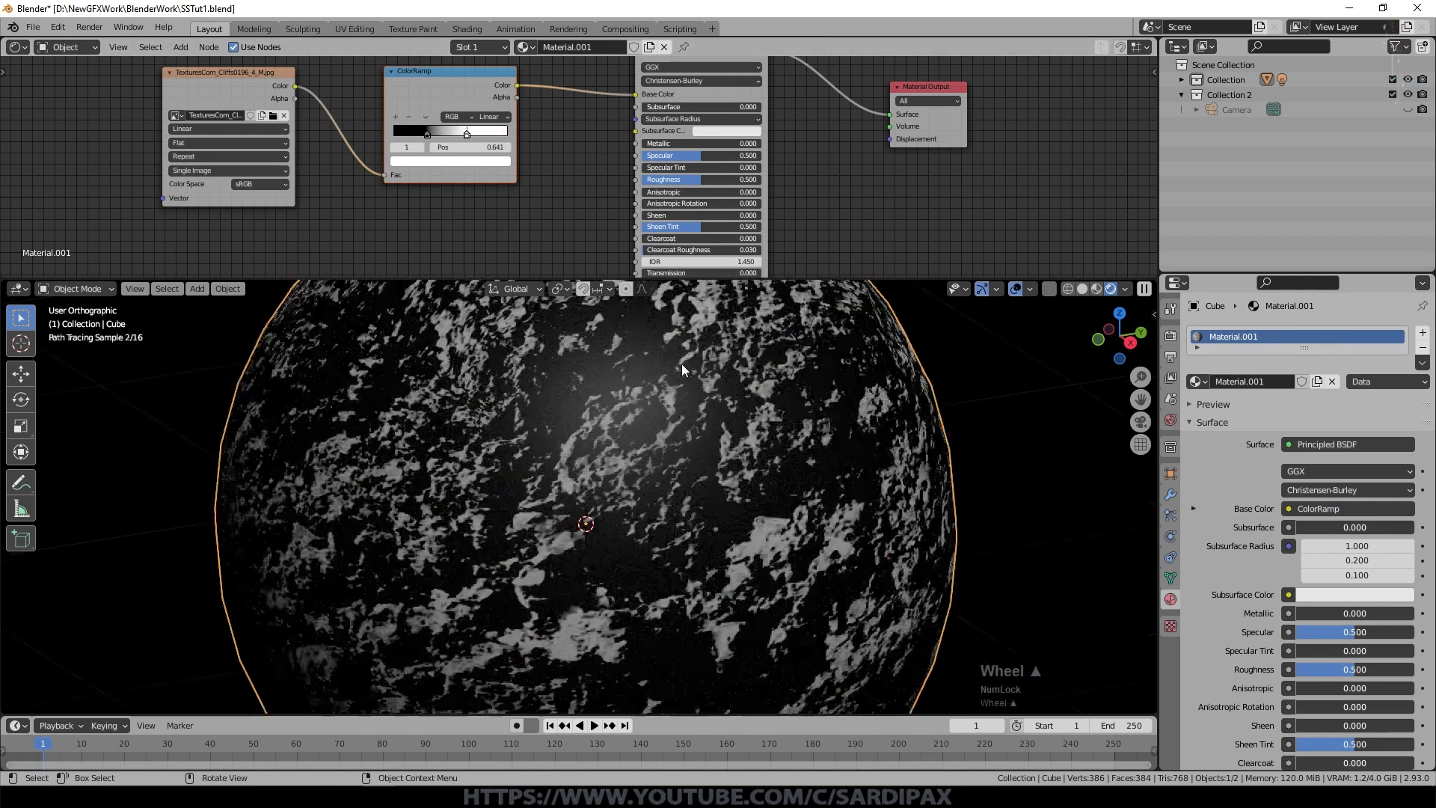
{"action": "scroll", "coordinate": [682, 368], "scroll_direction": "up", "scroll_amount": 1}
{"action": "left_click", "coordinate": [490, 117]}
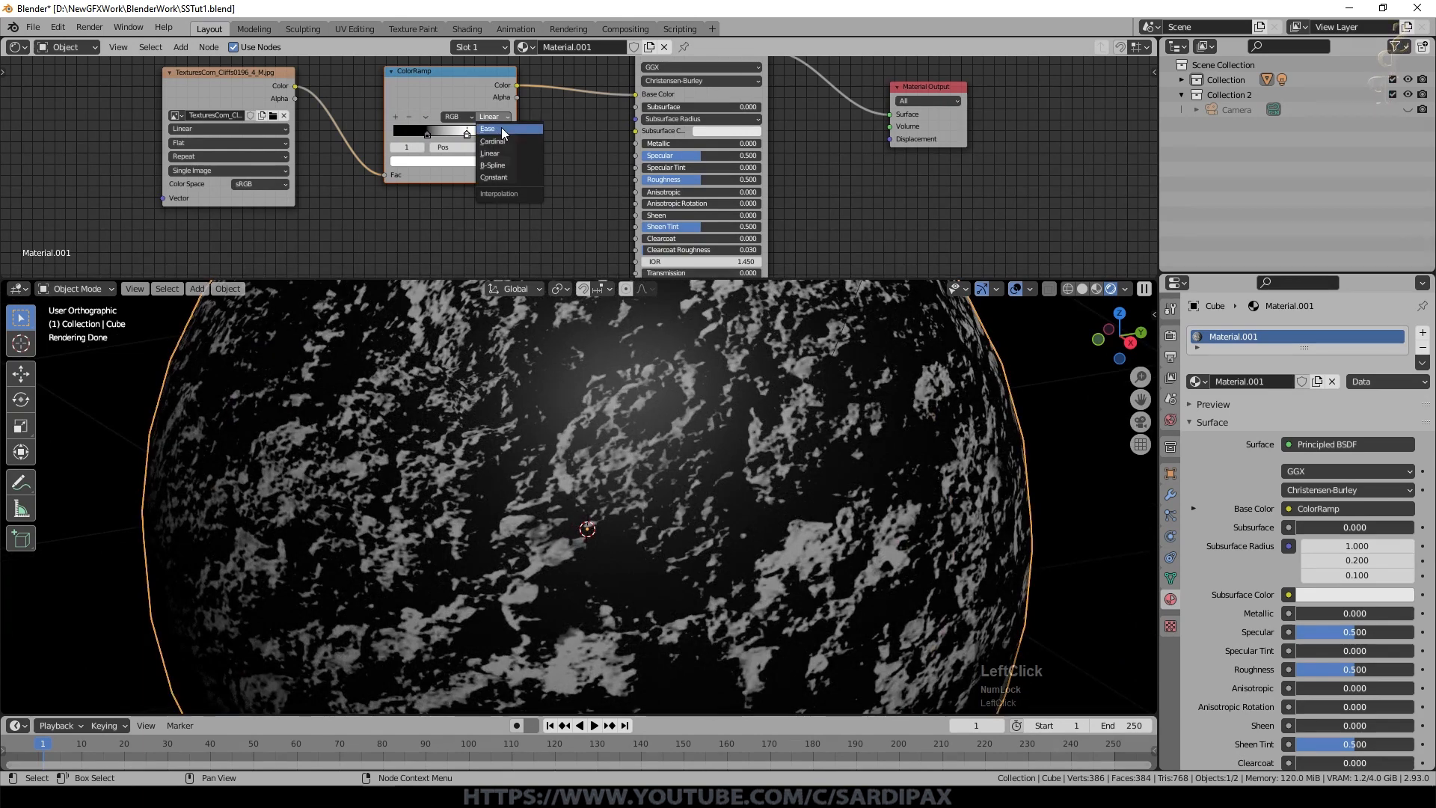
{"action": "left_click", "coordinate": [501, 129]}
{"action": "left_click_drag", "start_coordinate": [427, 135], "coordinate": [394, 134]}
{"action": "mouse_move", "coordinate": [467, 135]}
{"action": "left_mouse_down"}
{"action": "mouse_move", "coordinate": [376, 139]}
{"action": "mouse_move", "coordinate": [452, 136]}
{"action": "left_mouse_up"}
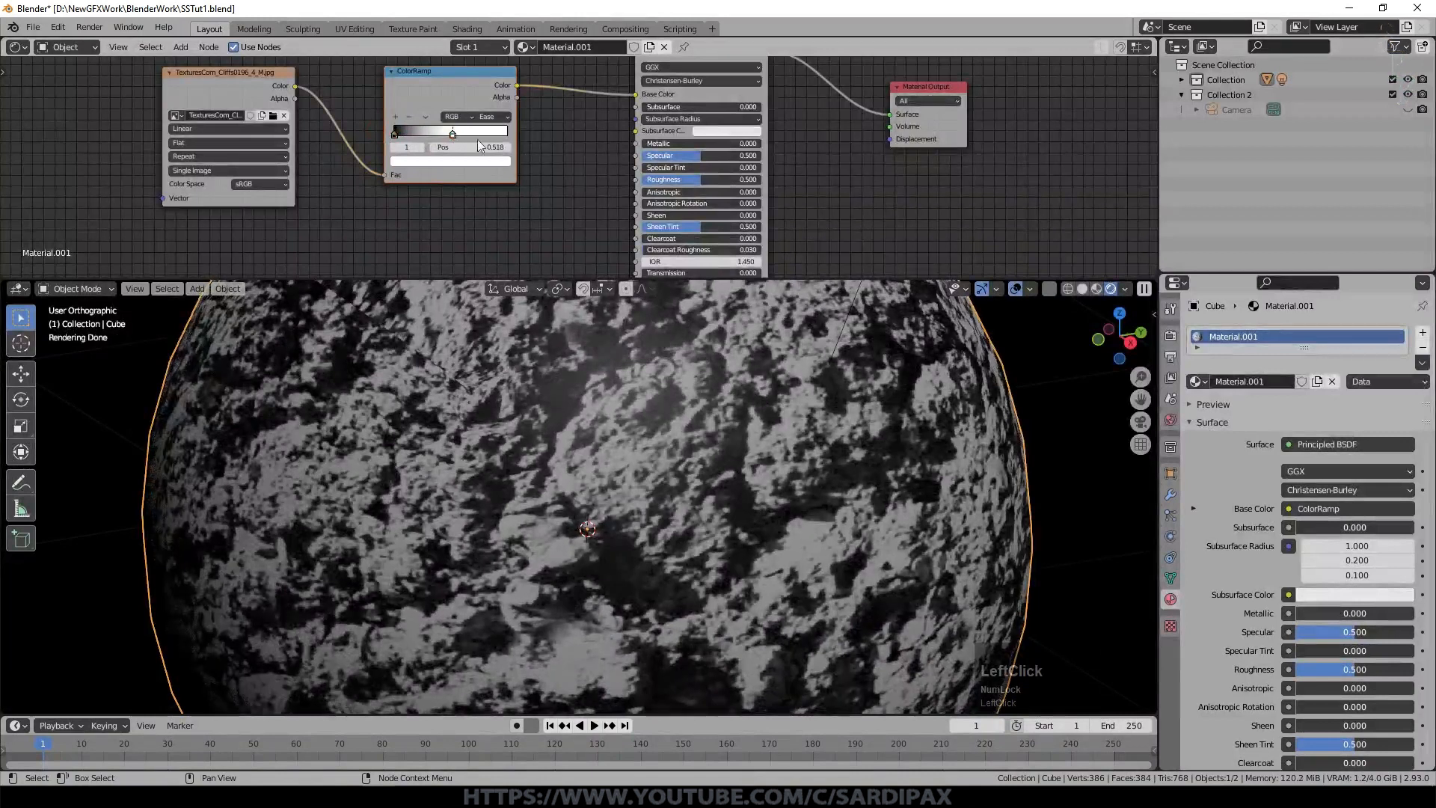
Step: Toggle muting of the ColorRamp node to compare the surface with and without it
{"action": "key", "text": "m"}
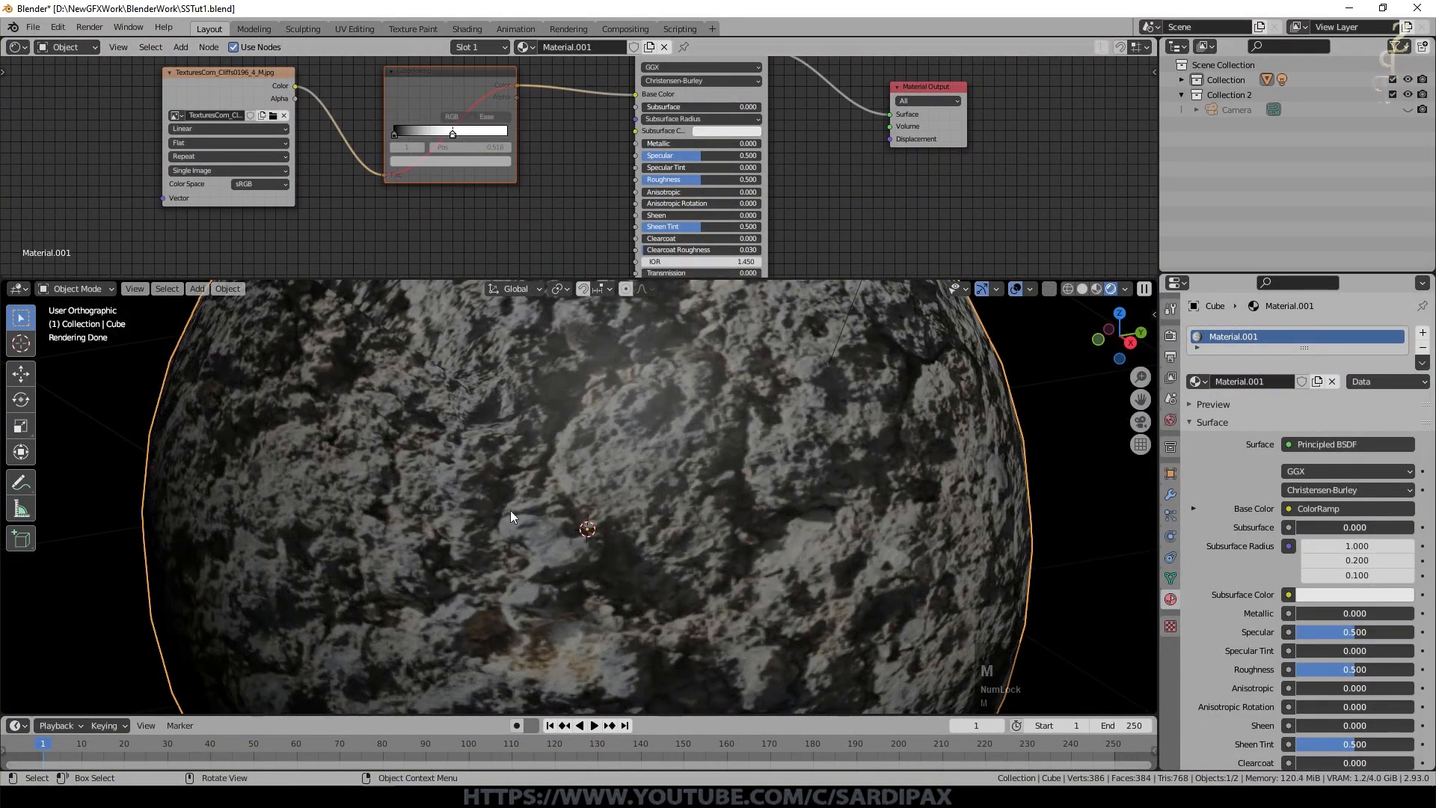
{"action": "key", "text": "m"}
{"action": "key", "text": "m"}
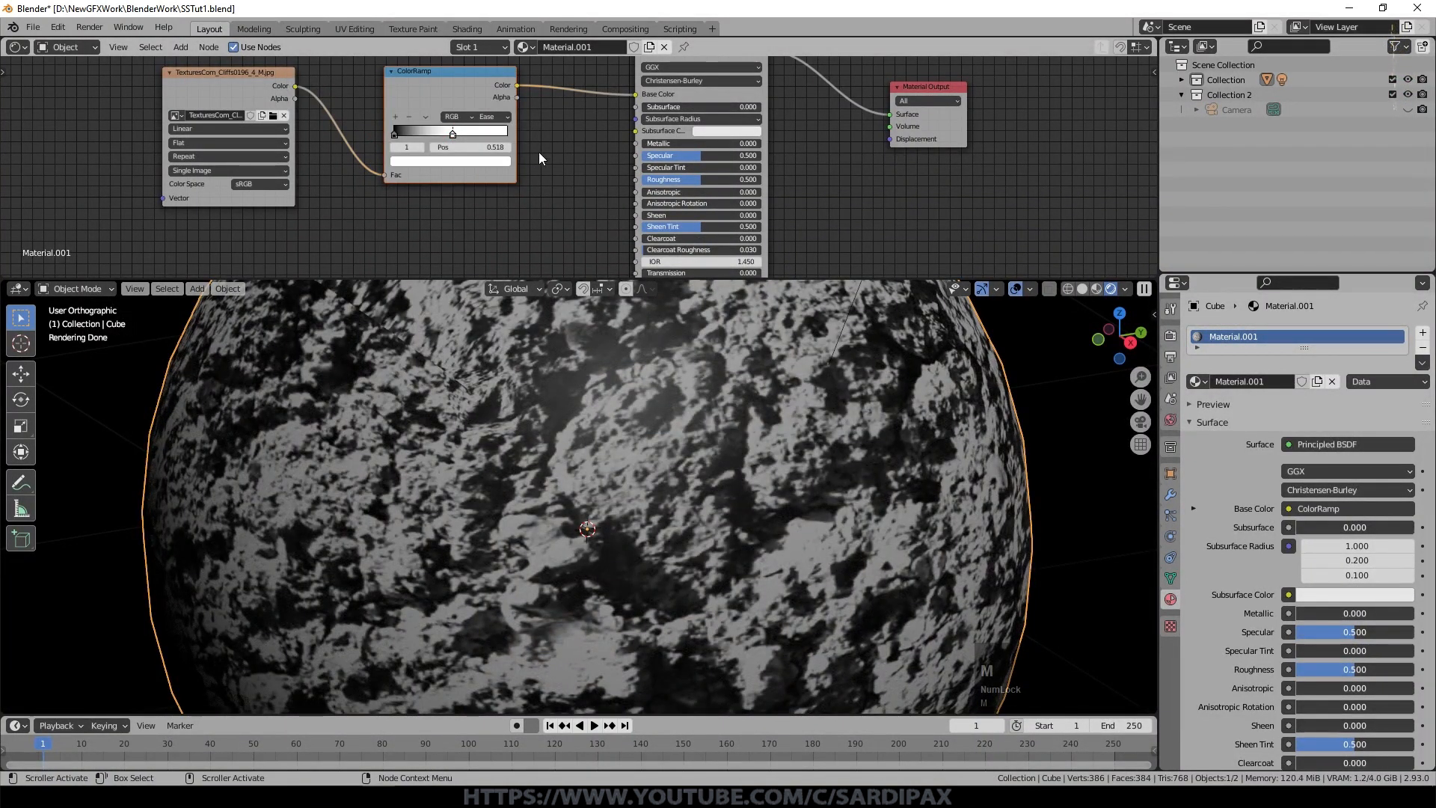
Step: Disconnect the ColorRamp from Base Color and place a Bump node between the ColorRamp and the shader
{"action": "middle_click_drag", "start_coordinate": [595, 156], "coordinate": [631, 135]}
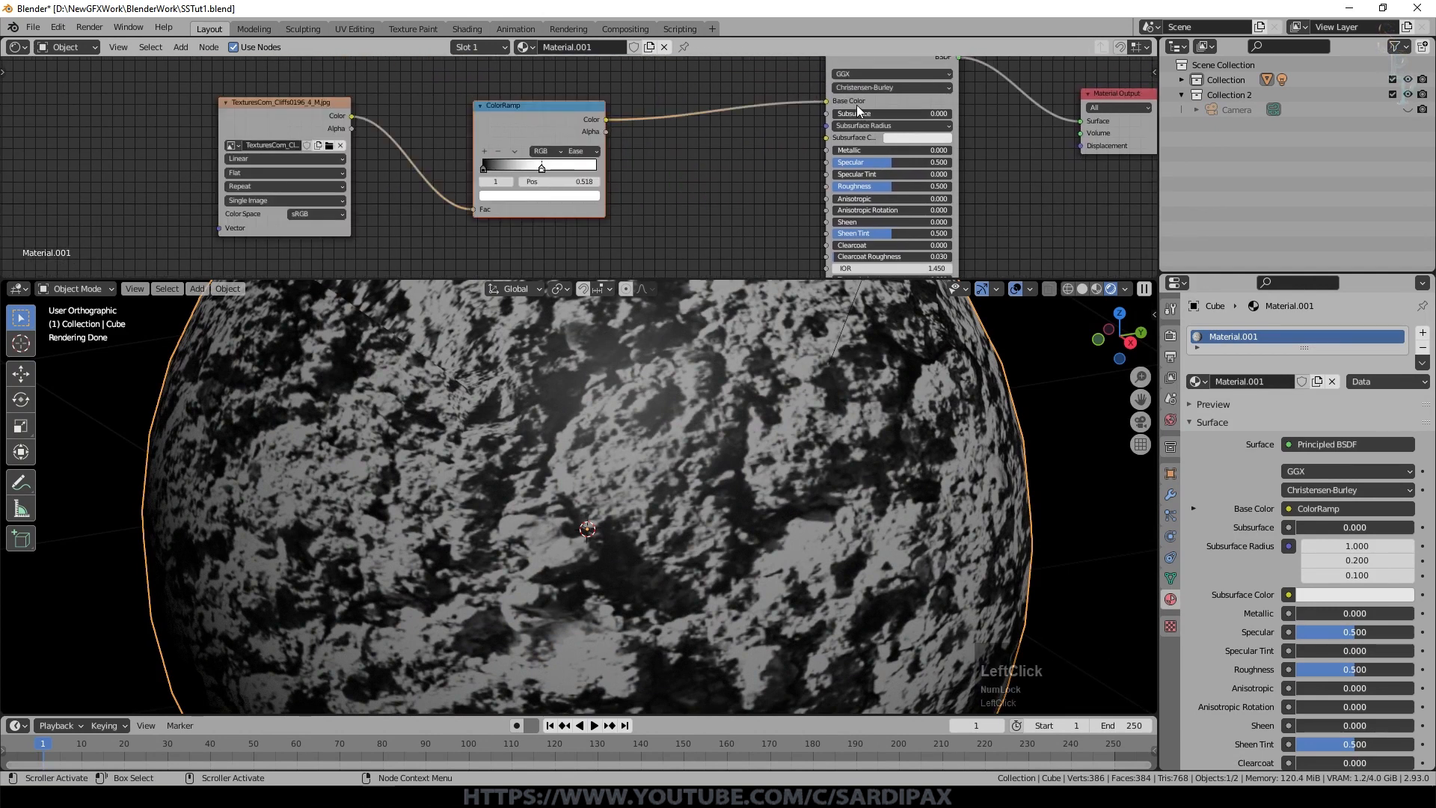
{"action": "left_click_drag", "start_coordinate": [829, 102], "coordinate": [748, 127]}
{"action": "left_click", "coordinate": [180, 47]}
{"action": "mouse_move", "coordinate": [203, 160]}
{"action": "left_click", "coordinate": [287, 161]}
{"action": "left_click", "coordinate": [653, 181]}
Step: Connect the ColorRamp's Color to the Bump's Height and the Bump's Normal to the shader's Normal, and inspect the surface
{"action": "left_click_drag", "start_coordinate": [612, 122], "coordinate": [619, 133]}
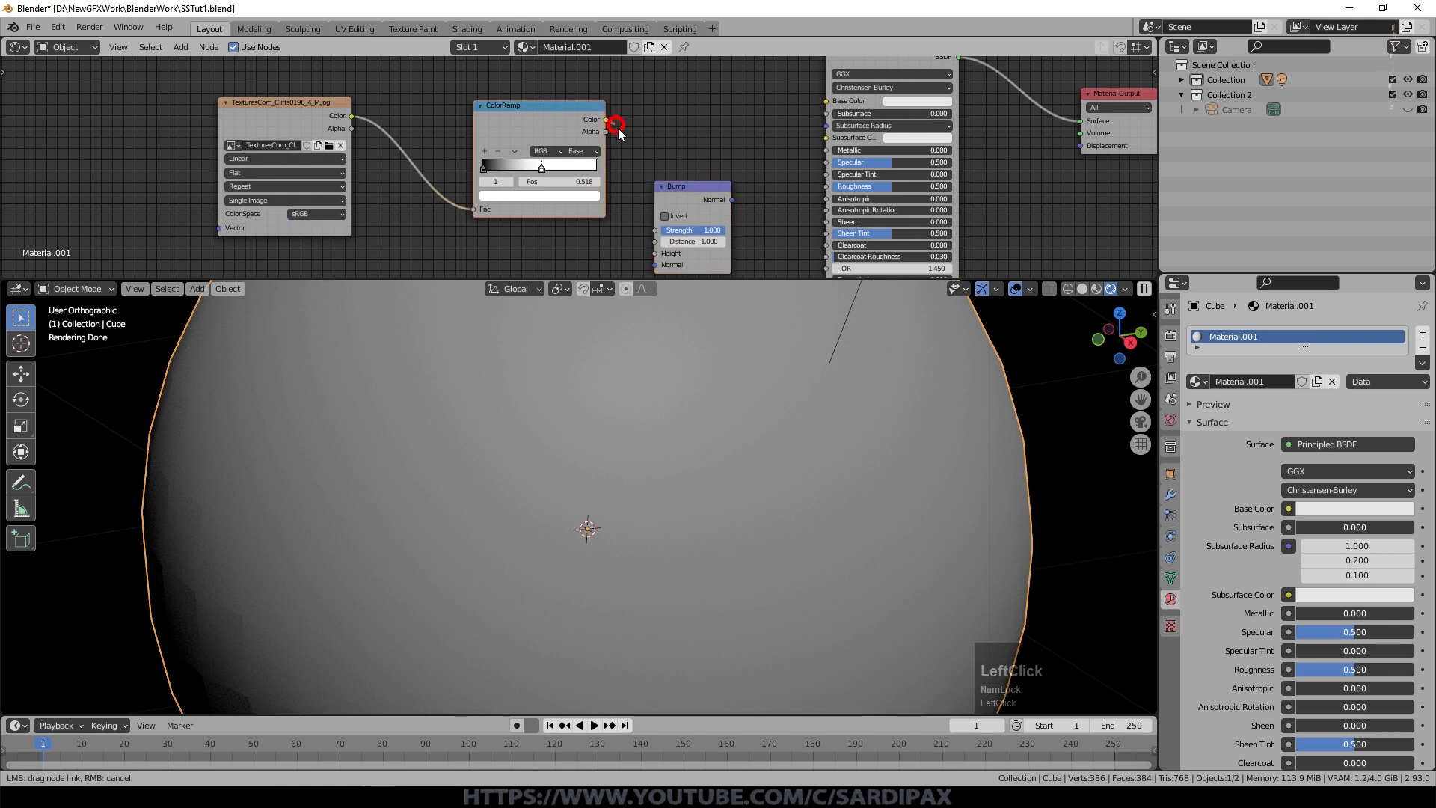
{"action": "left_click_drag", "start_coordinate": [648, 247], "coordinate": [656, 254]}
{"action": "middle_click_drag", "start_coordinate": [791, 208], "coordinate": [758, 107]}
{"action": "left_click_drag", "start_coordinate": [698, 98], "coordinate": [802, 237]}
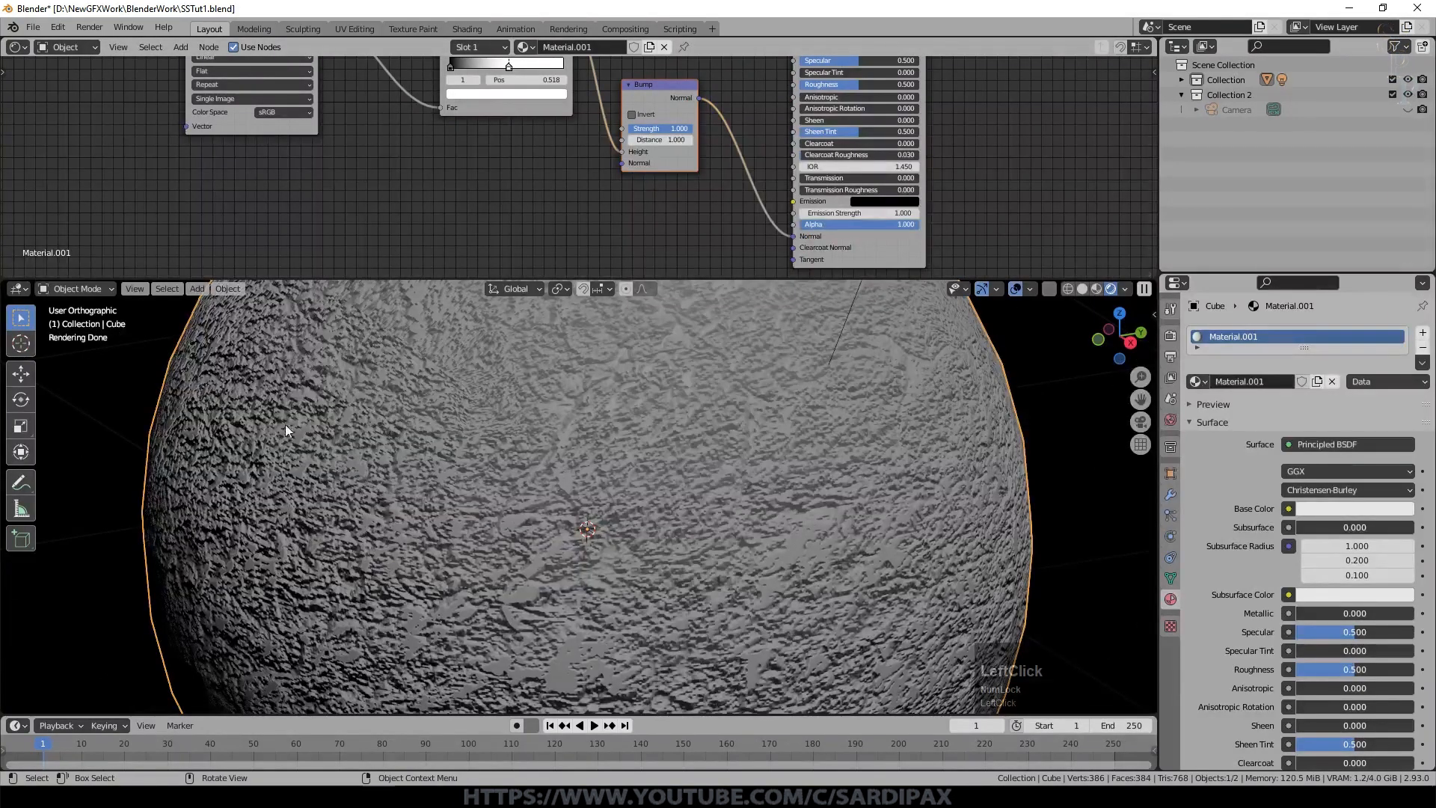
{"action": "mouse_move", "coordinate": [756, 481]}
{"action": "middle_mouse_down"}
{"action": "mouse_move", "coordinate": [644, 490]}
{"action": "mouse_move", "coordinate": [754, 479]}
{"action": "mouse_move", "coordinate": [564, 429]}
{"action": "mouse_move", "coordinate": [879, 462]}
{"action": "middle_mouse_up"}
{"action": "scroll", "coordinate": [879, 462], "scroll_direction": "down", "scroll_amount": 3}
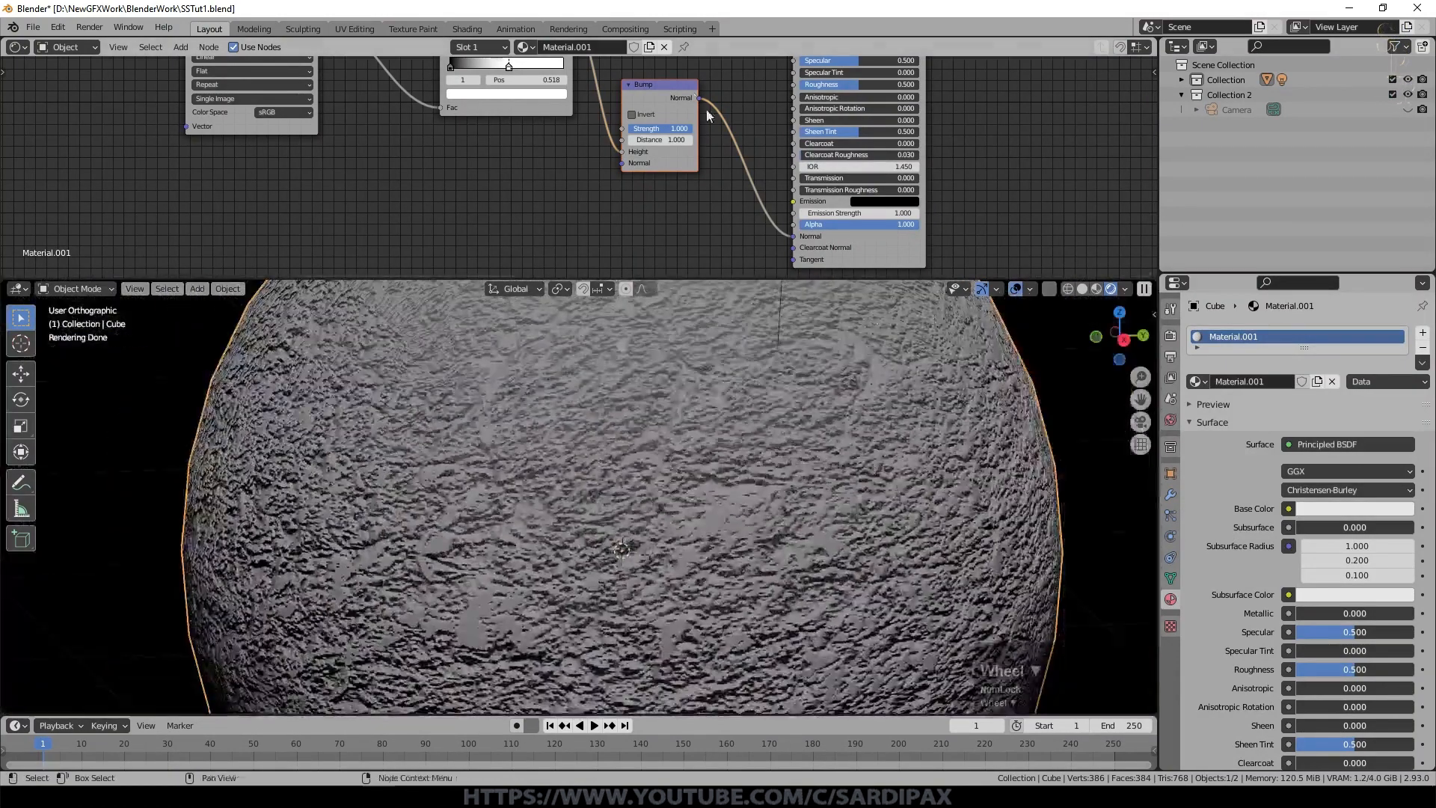
{"action": "middle_click_drag", "start_coordinate": [897, 413], "coordinate": [827, 467]}
{"action": "scroll", "coordinate": [865, 448], "scroll_direction": "down", "scroll_amount": 2}
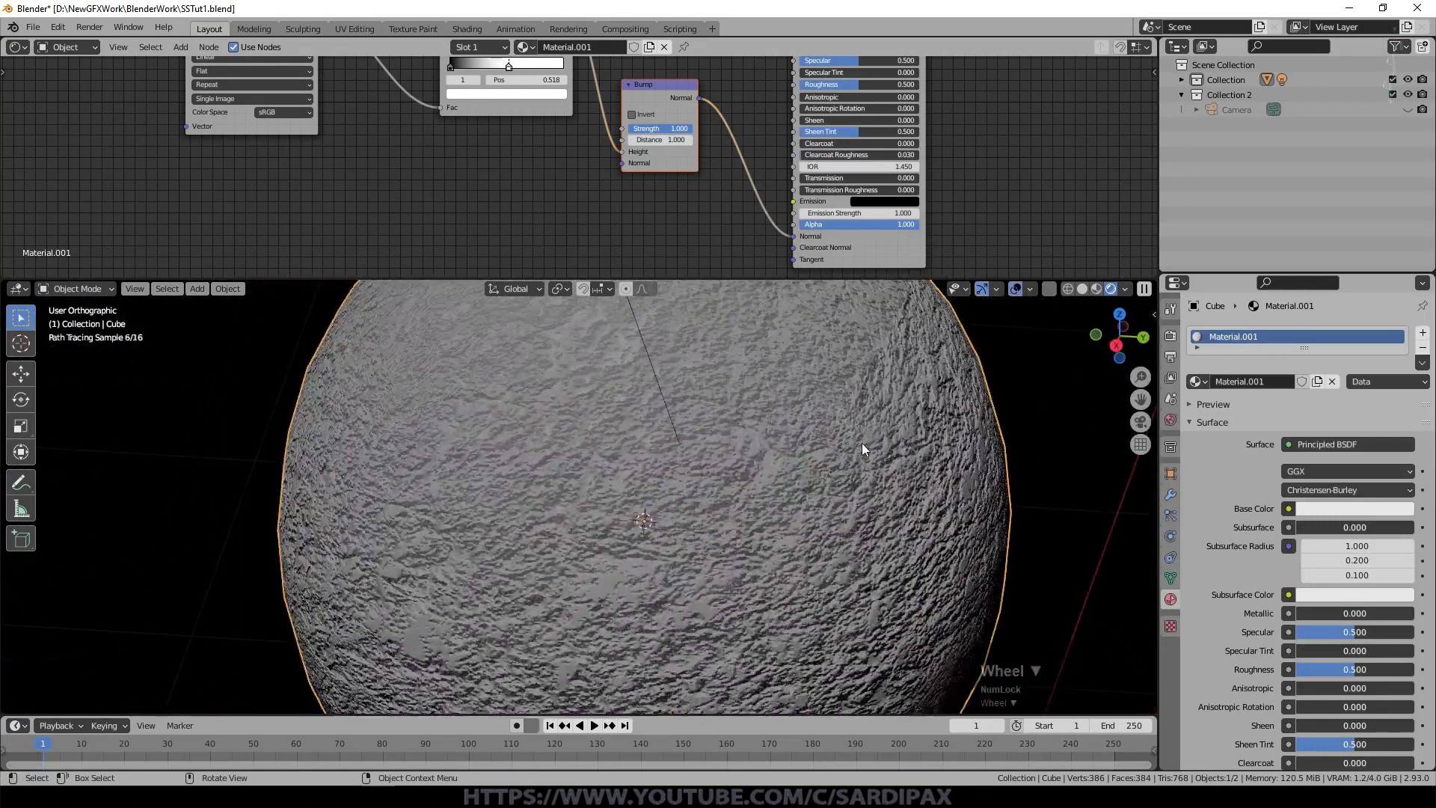
{"action": "middle_click_drag", "start_coordinate": [954, 463], "coordinate": [885, 455]}
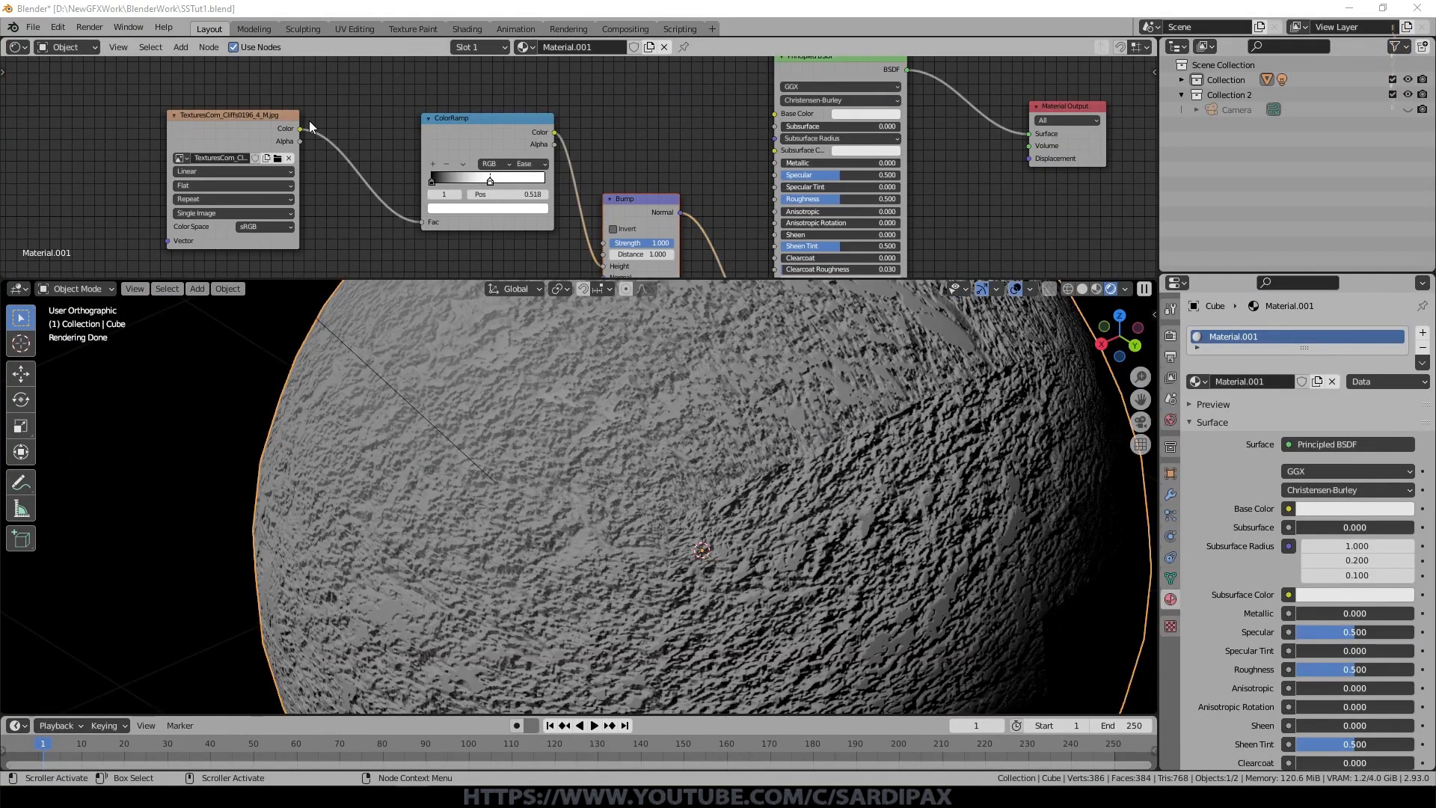
Step: Link the image texture's Color directly to Base Color alongside the bump and move the ColorRamp node slightly down
{"action": "left_click_drag", "start_coordinate": [300, 129], "coordinate": [774, 113]}
{"action": "middle_click_drag", "start_coordinate": [822, 419], "coordinate": [783, 439]}
{"action": "left_click_drag", "start_coordinate": [510, 116], "coordinate": [501, 154]}
{"action": "middle_click_drag", "start_coordinate": [939, 225], "coordinate": [842, 147]}
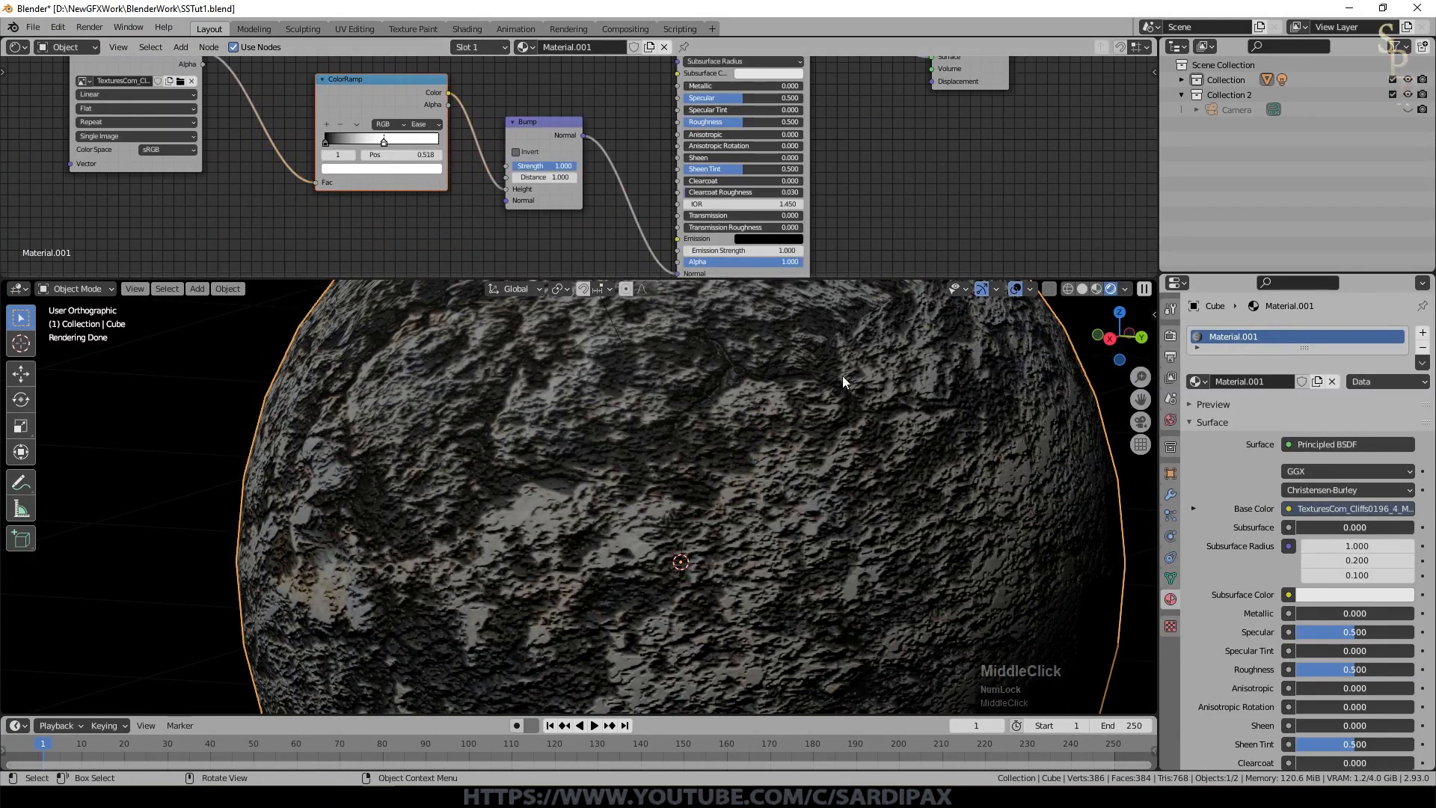
Step: Move the Material Output node farther from the shader and disconnect the image texture from Base Color
{"action": "middle_click_drag", "start_coordinate": [955, 155], "coordinate": [828, 271]}
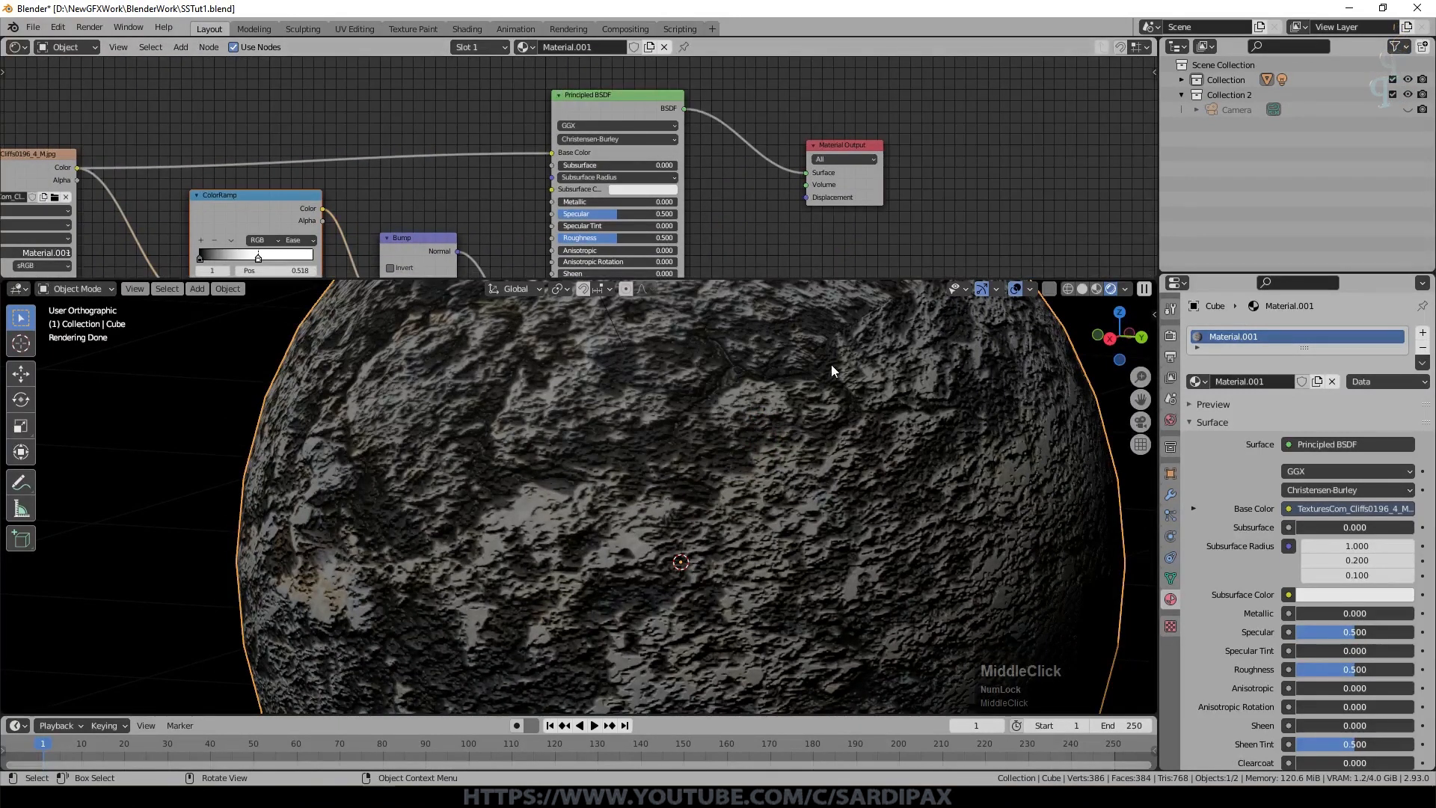
{"action": "left_click_drag", "start_coordinate": [867, 143], "coordinate": [987, 123]}
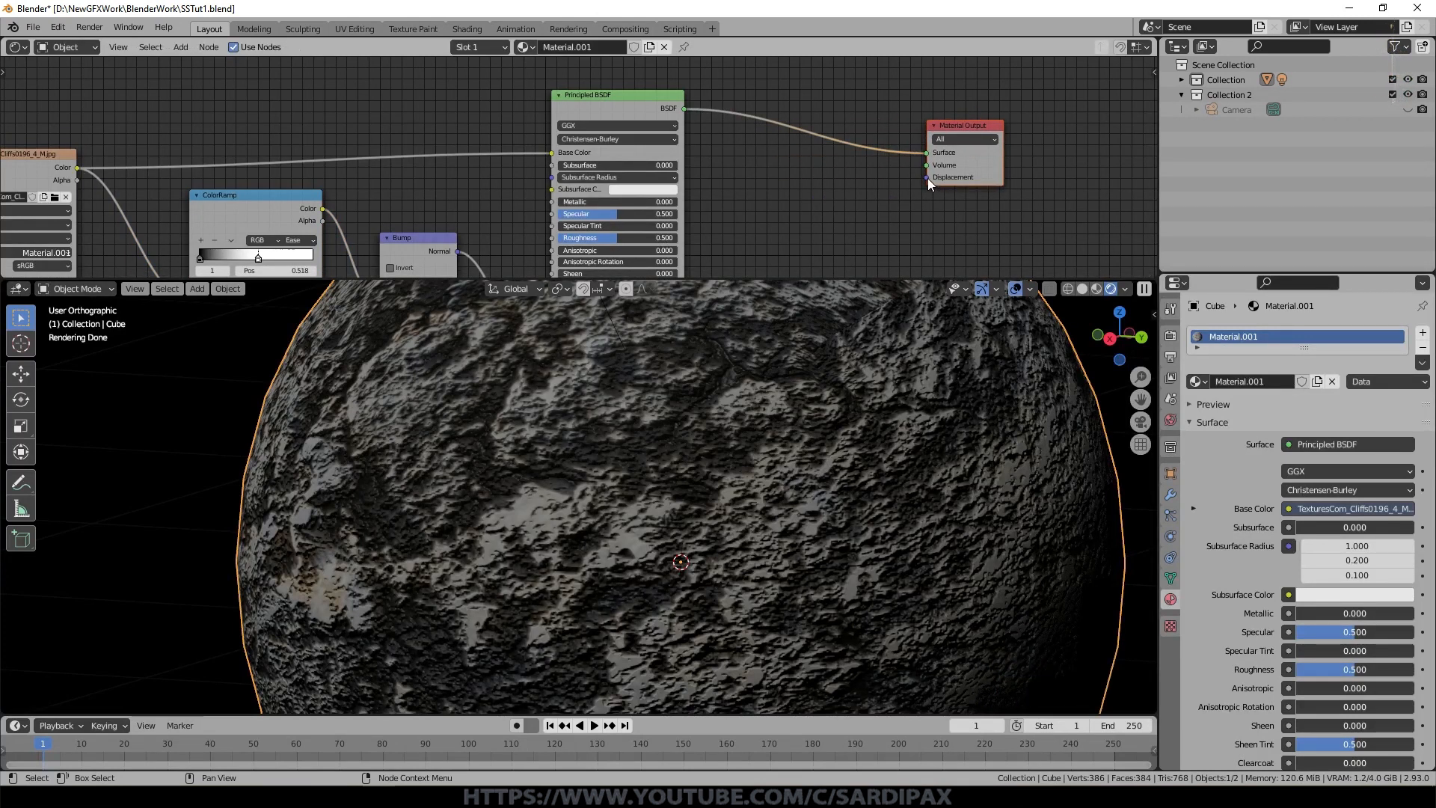
{"action": "left_click_drag", "start_coordinate": [551, 152], "coordinate": [348, 156]}
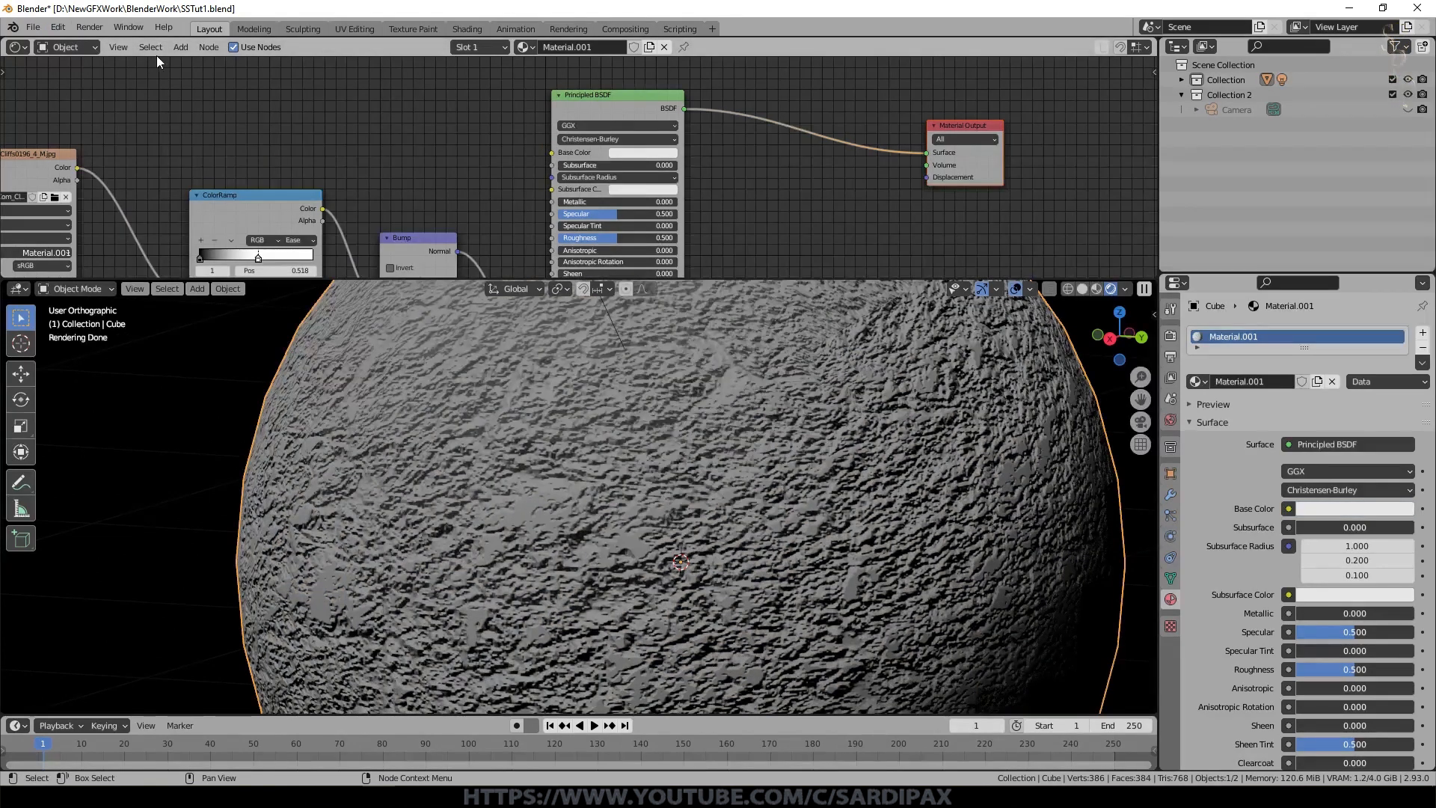
Step: Add a Voronoi Texture node and connect its Distance output to the Material Output's Displacement input
{"action": "left_click", "coordinate": [180, 47]}
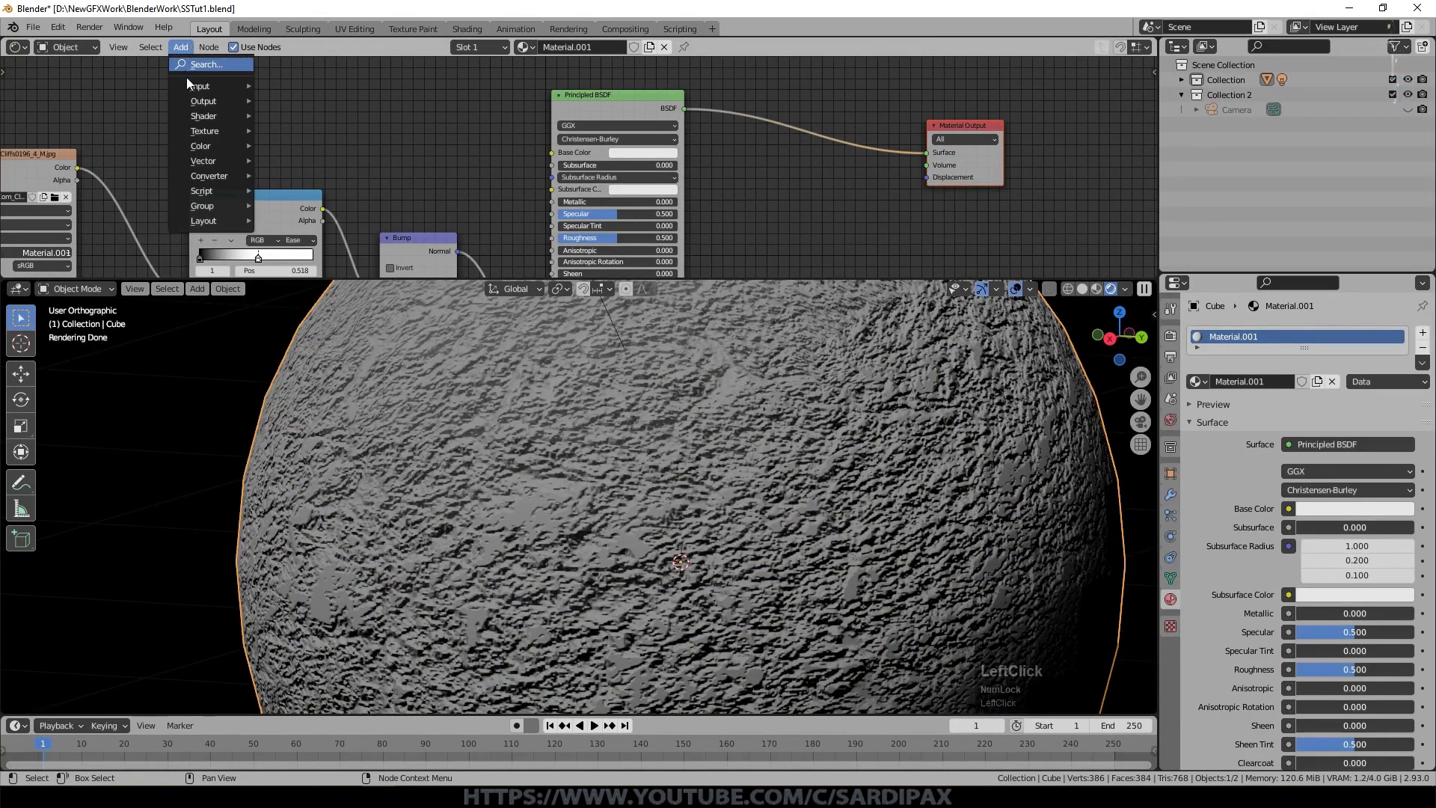
{"action": "mouse_move", "coordinate": [218, 132]}
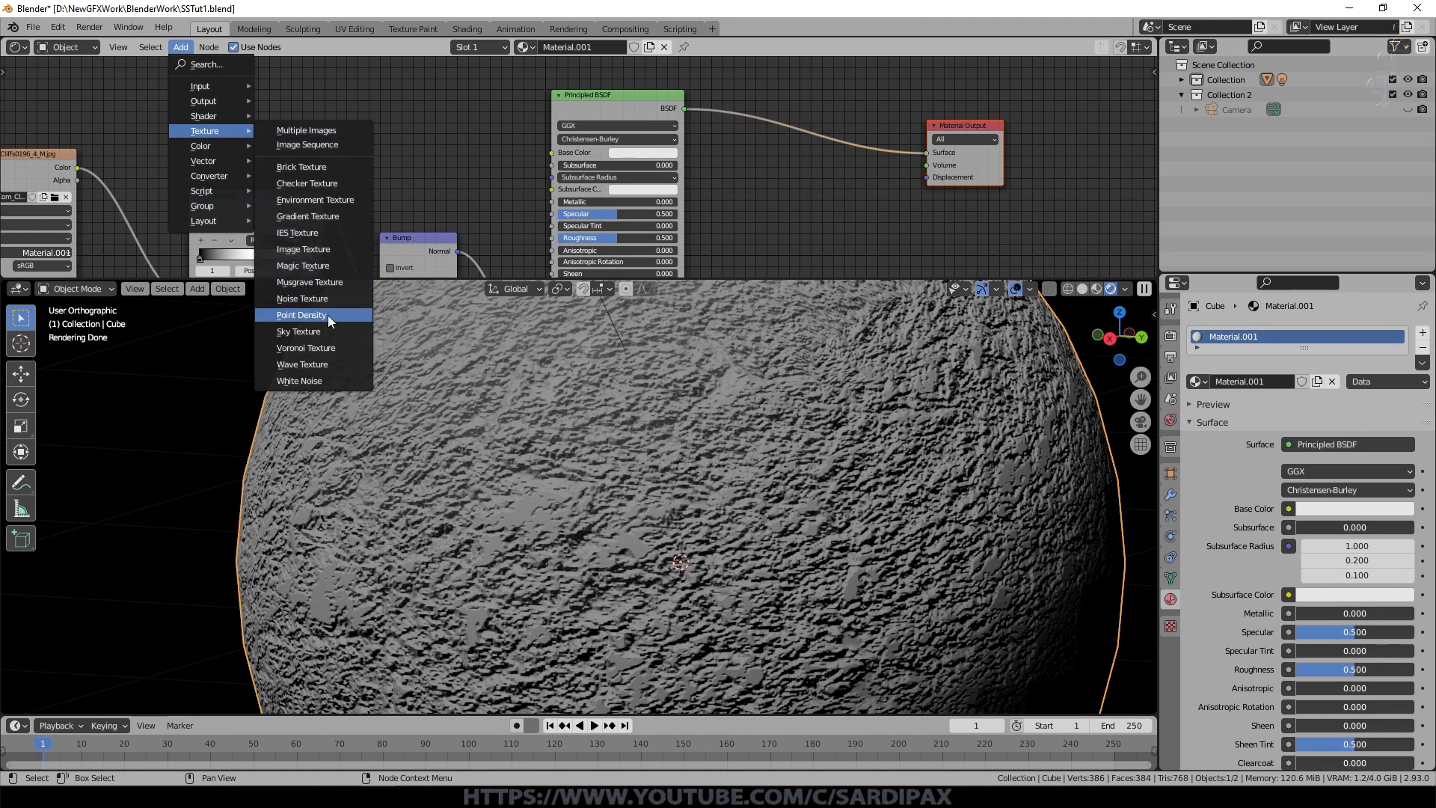
{"action": "left_click", "coordinate": [306, 347]}
{"action": "left_click", "coordinate": [781, 191]}
{"action": "left_click_drag", "start_coordinate": [820, 183], "coordinate": [928, 167]}
Step: Disconnect the Bump node from the shader's Normal input and switch the Voronoi feature to Smooth F1
{"action": "scroll", "coordinate": [470, 254], "scroll_direction": "down", "scroll_amount": 2}
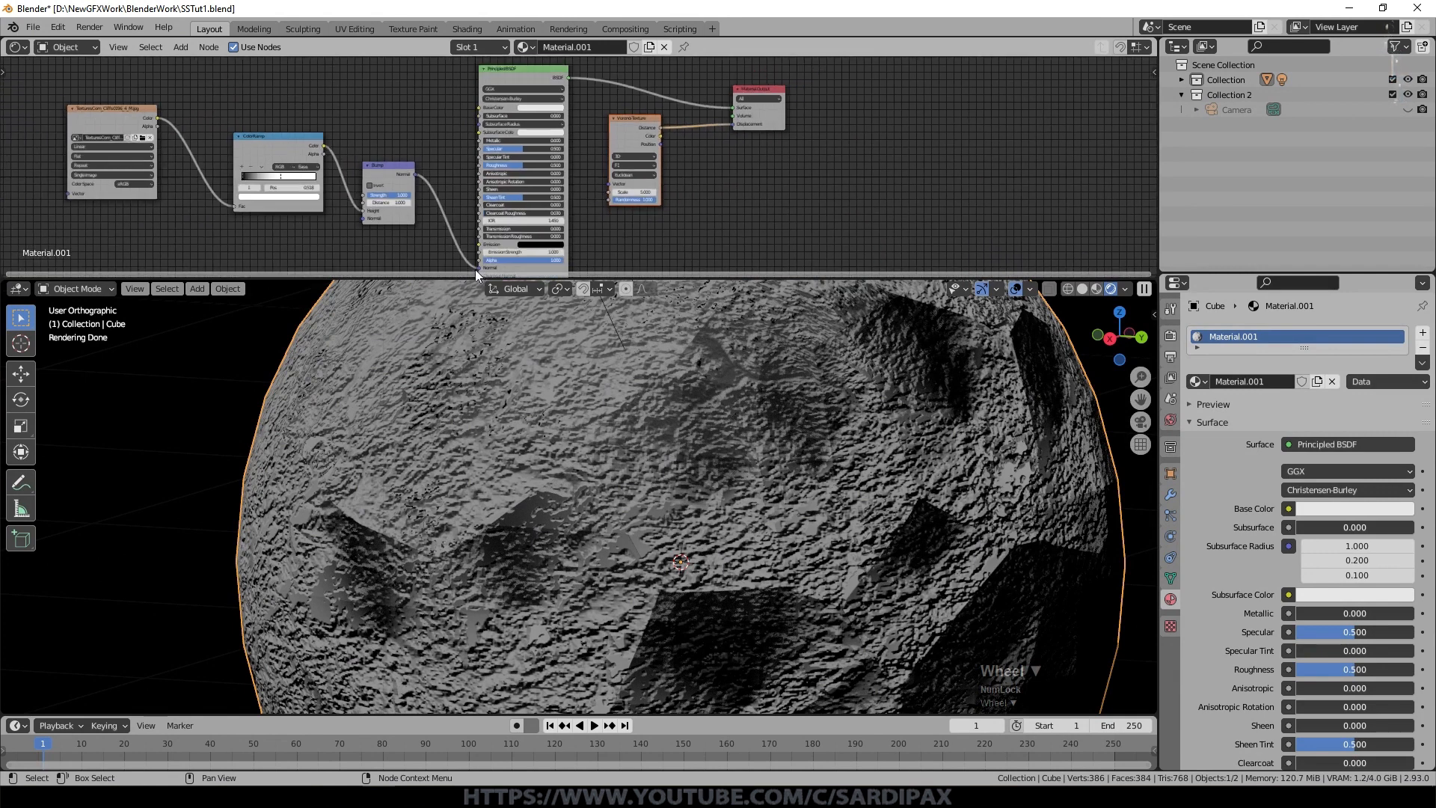
{"action": "left_click_drag", "start_coordinate": [478, 269], "coordinate": [448, 256]}
{"action": "scroll", "coordinate": [783, 148], "scroll_direction": "up", "scroll_amount": 6}
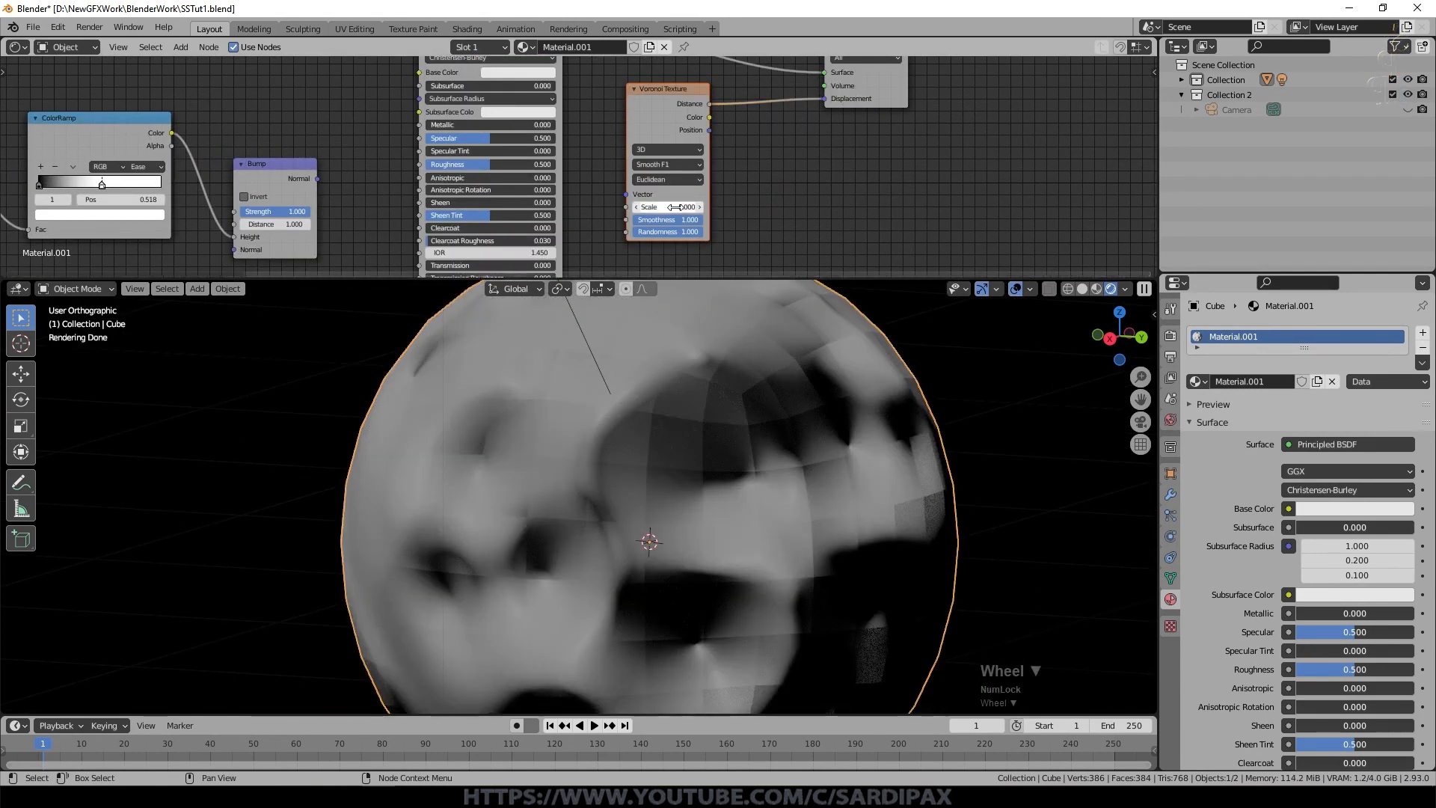
{"action": "scroll", "coordinate": [778, 384], "scroll_direction": "down", "scroll_amount": 1}
{"action": "middle_click_drag", "start_coordinate": [777, 383], "coordinate": [770, 301]}
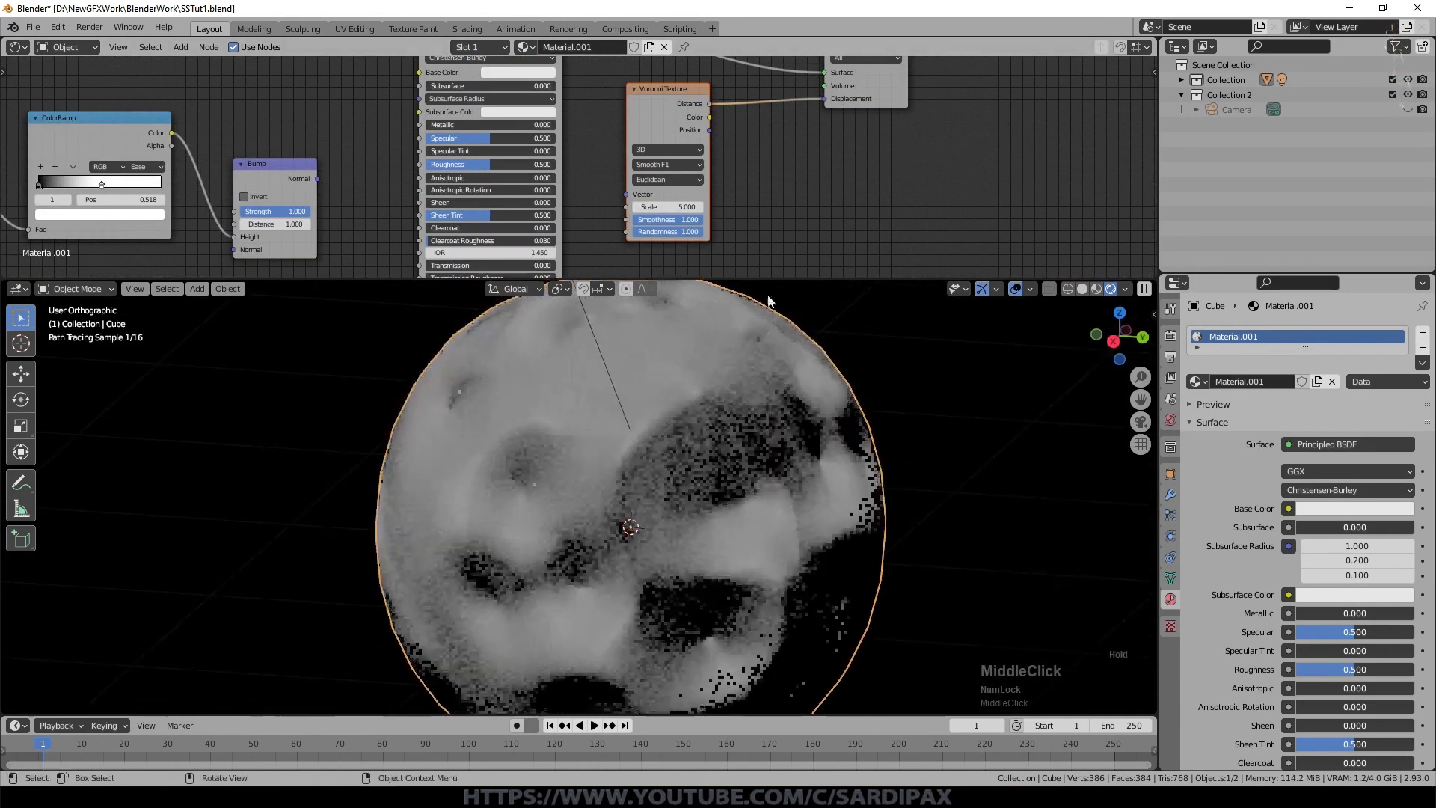
Step: Raise the Voronoi texture's scale to 705.4, render the image and inspect the fine surface detail up close
{"action": "left_click_drag", "start_coordinate": [673, 207], "coordinate": [1338, 202]}
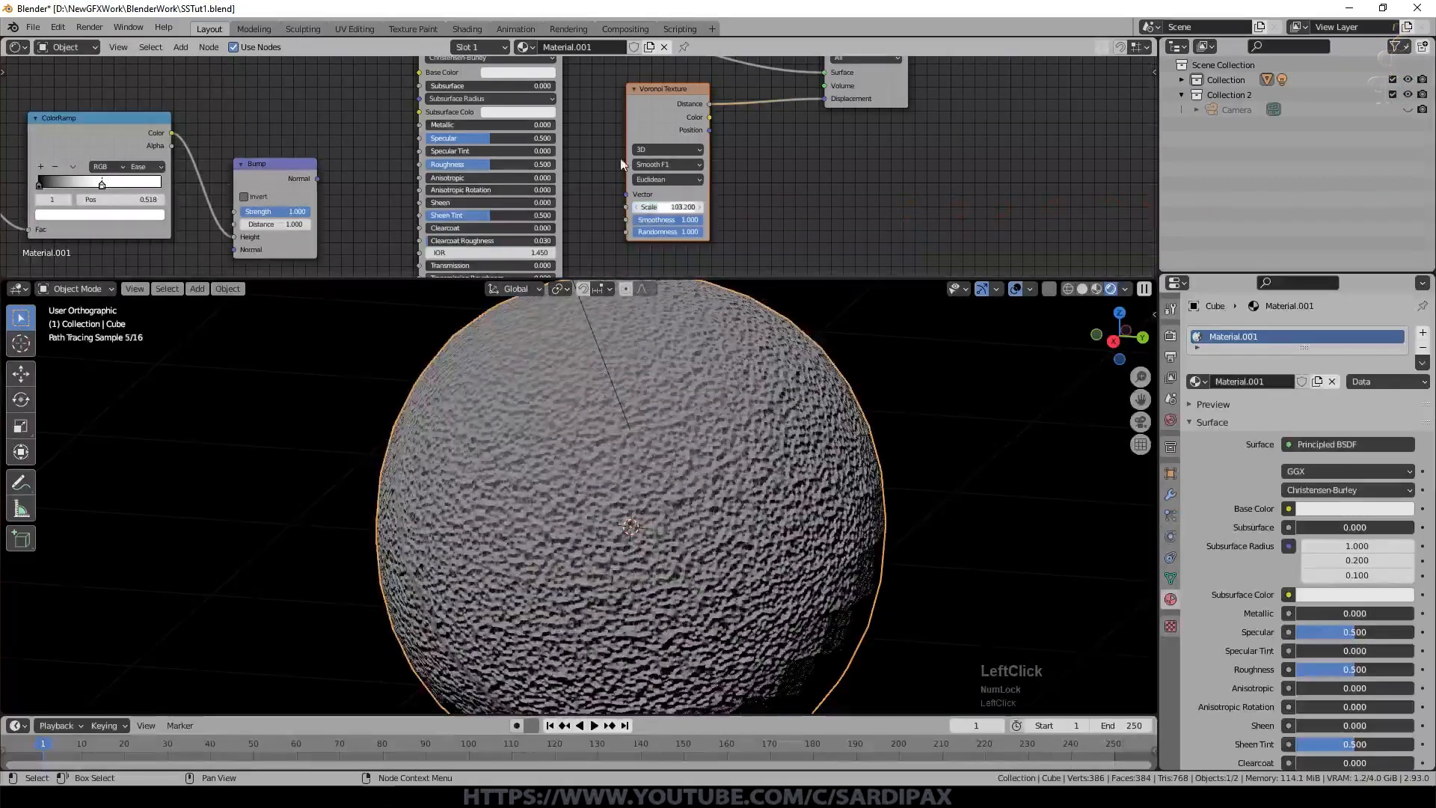
{"action": "scroll", "coordinate": [620, 164], "scroll_direction": "up", "scroll_amount": 3}
{"action": "scroll", "coordinate": [796, 411], "scroll_direction": "up", "scroll_amount": 5}
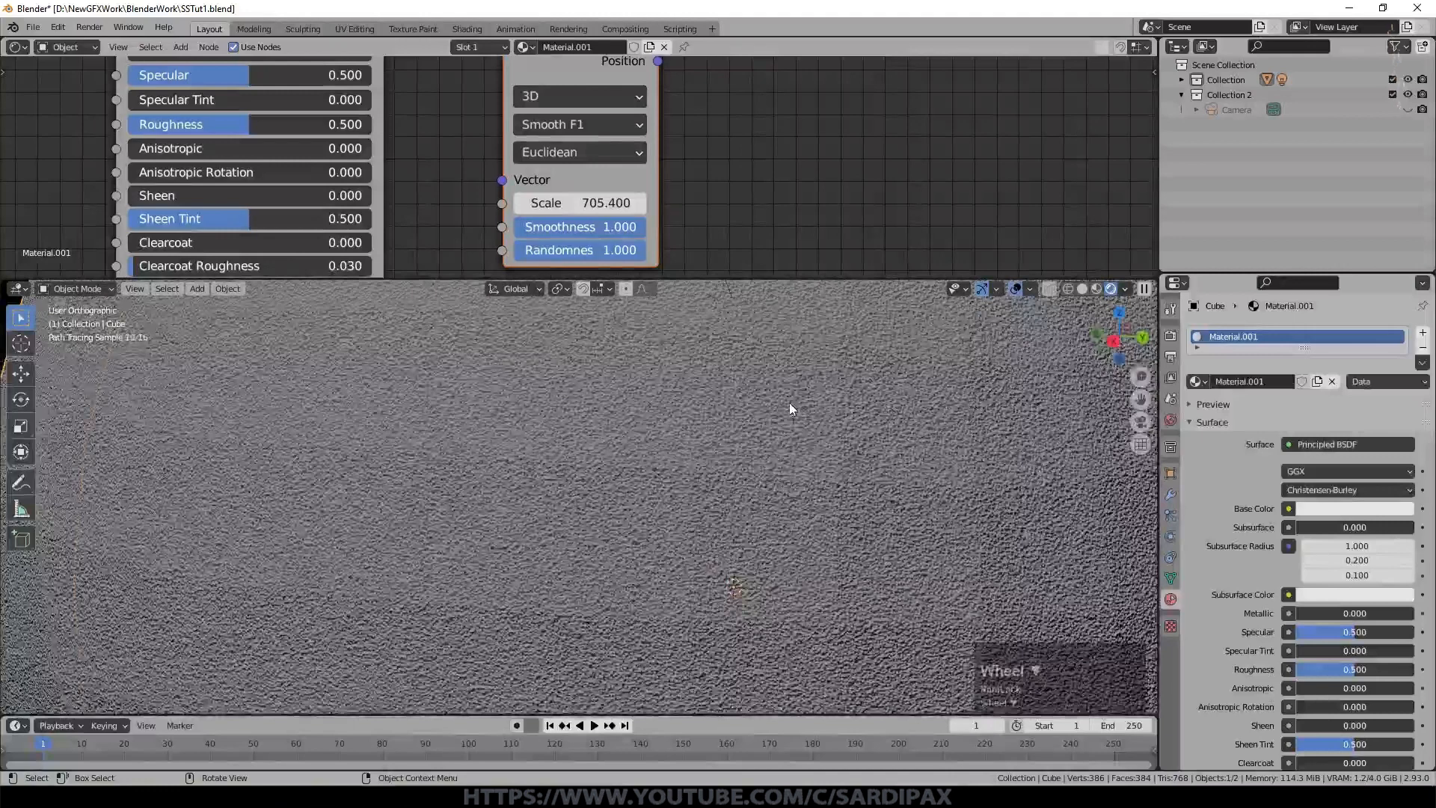
{"action": "scroll", "coordinate": [749, 396], "scroll_direction": "down", "scroll_amount": 3}
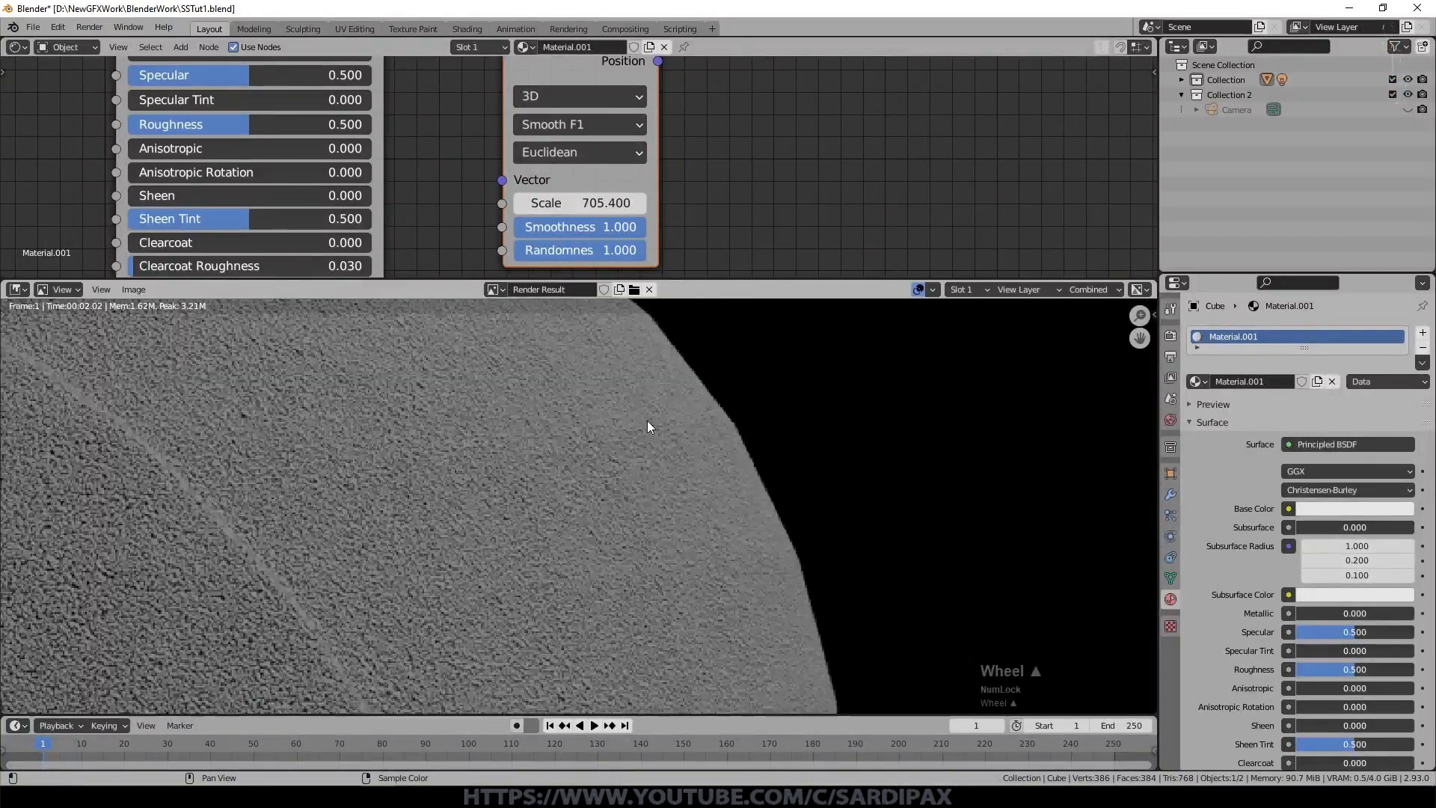
Step: Close the render, then reconnect the Bump node to the shader's Normal input and the image texture's Color to Base Color
{"action": "scroll", "coordinate": [631, 424], "scroll_direction": "down", "scroll_amount": 3}
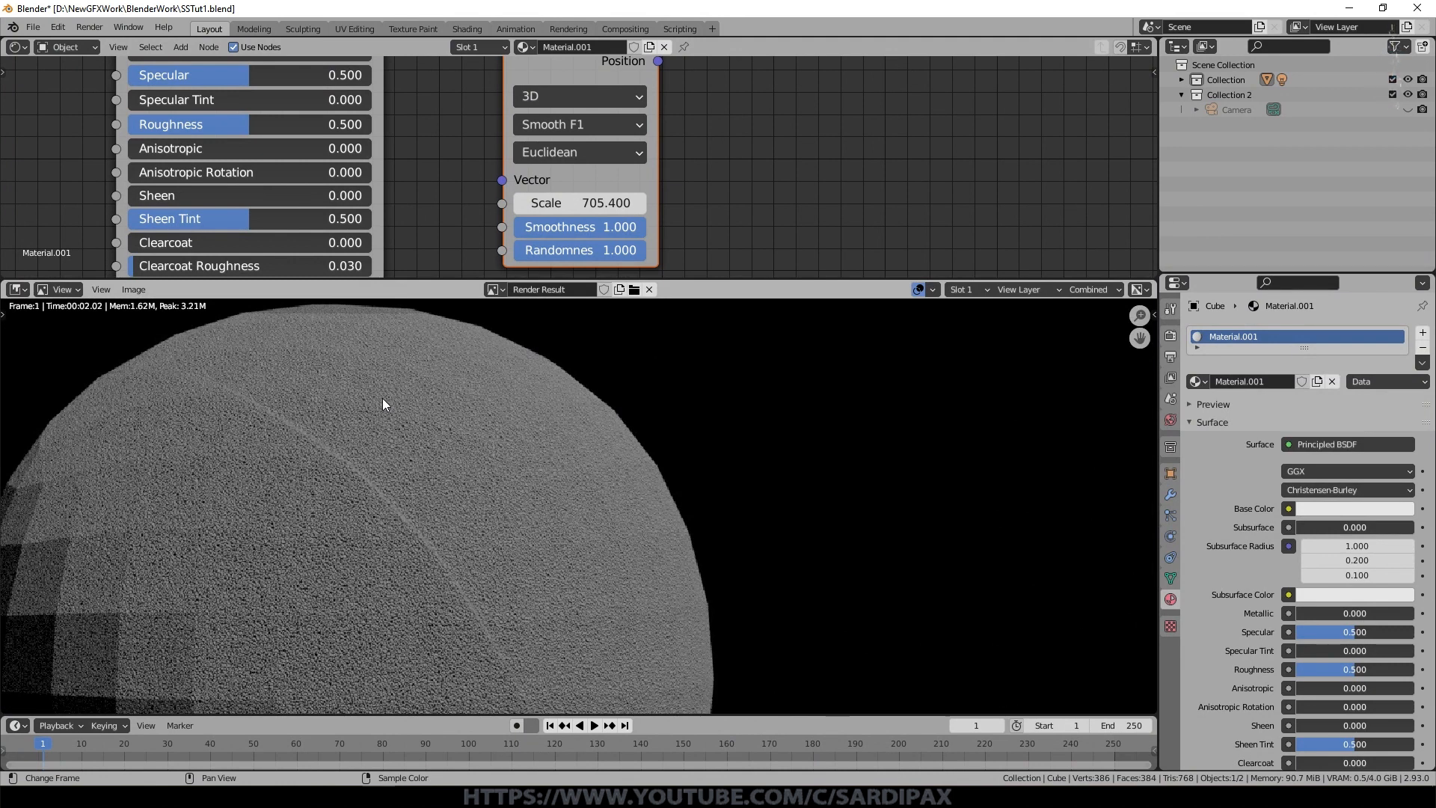
{"action": "key", "text": "Escape"}
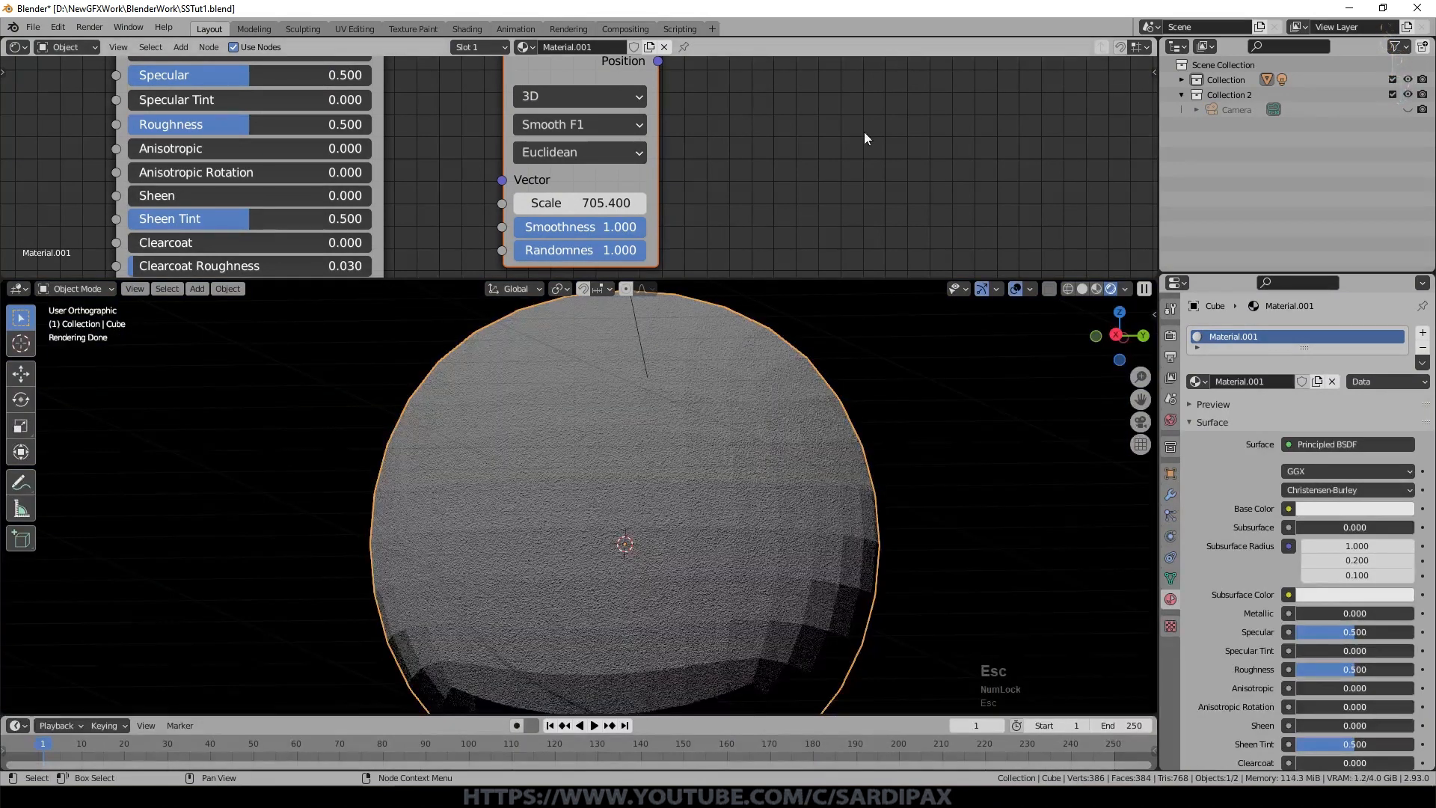
{"action": "scroll", "coordinate": [864, 132], "scroll_direction": "down", "scroll_amount": 3}
{"action": "middle_click_drag", "start_coordinate": [285, 186], "coordinate": [397, 106]}
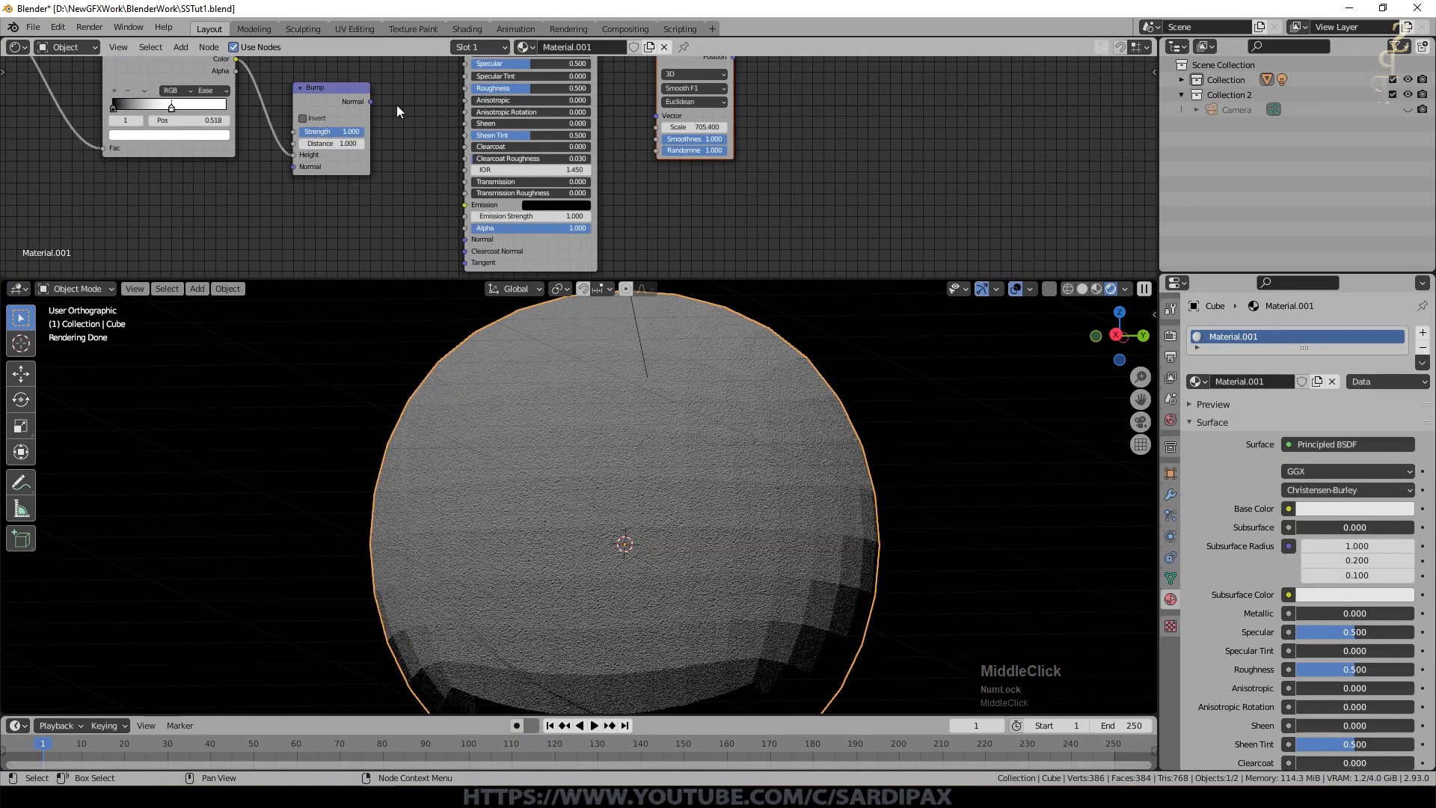
{"action": "left_click_drag", "start_coordinate": [372, 106], "coordinate": [451, 228]}
{"action": "left_click_drag", "start_coordinate": [473, 247], "coordinate": [467, 239]}
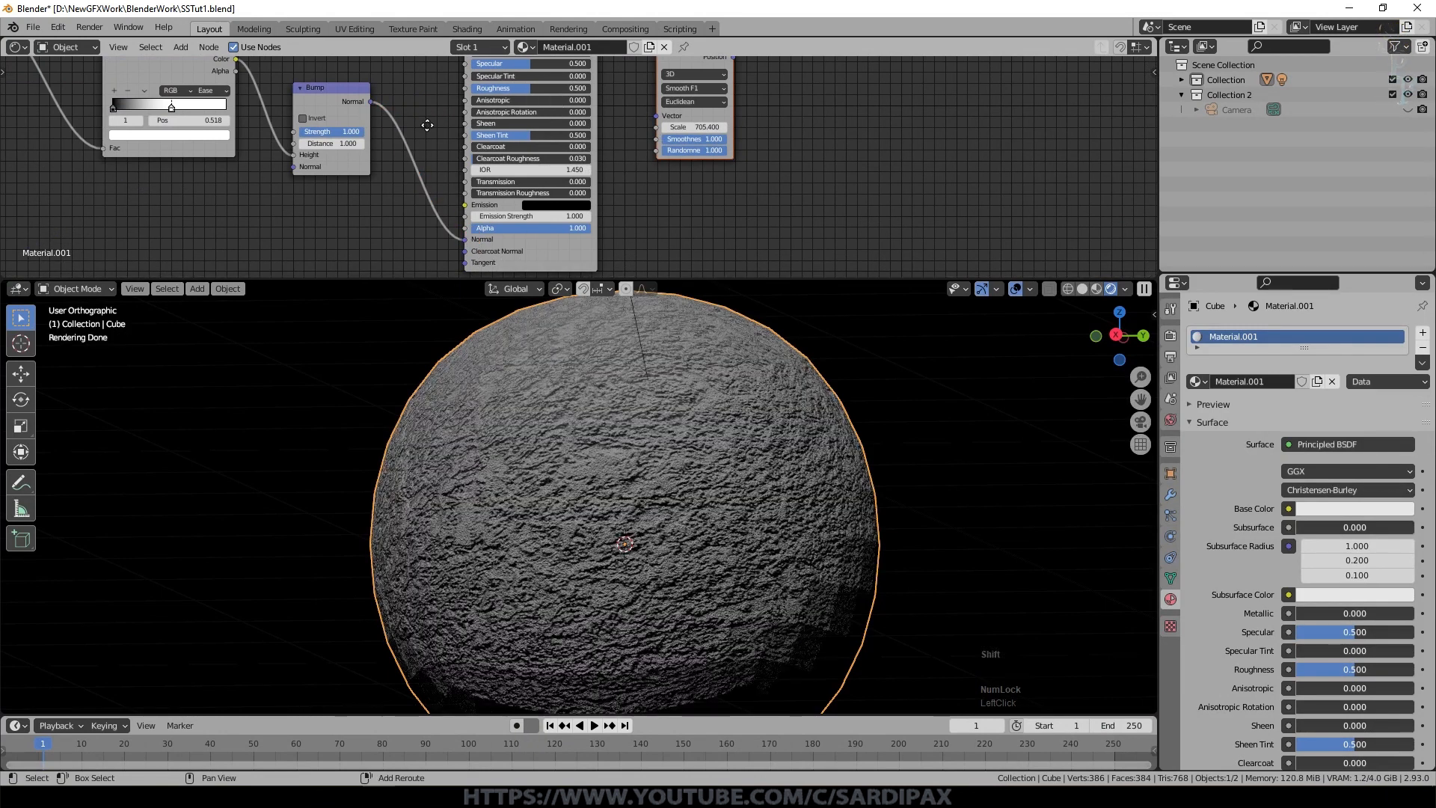
{"action": "middle_click_drag", "start_coordinate": [417, 110], "coordinate": [342, 131], "text": "shift"}
{"action": "left_click_drag", "start_coordinate": [74, 98], "coordinate": [549, 84]}
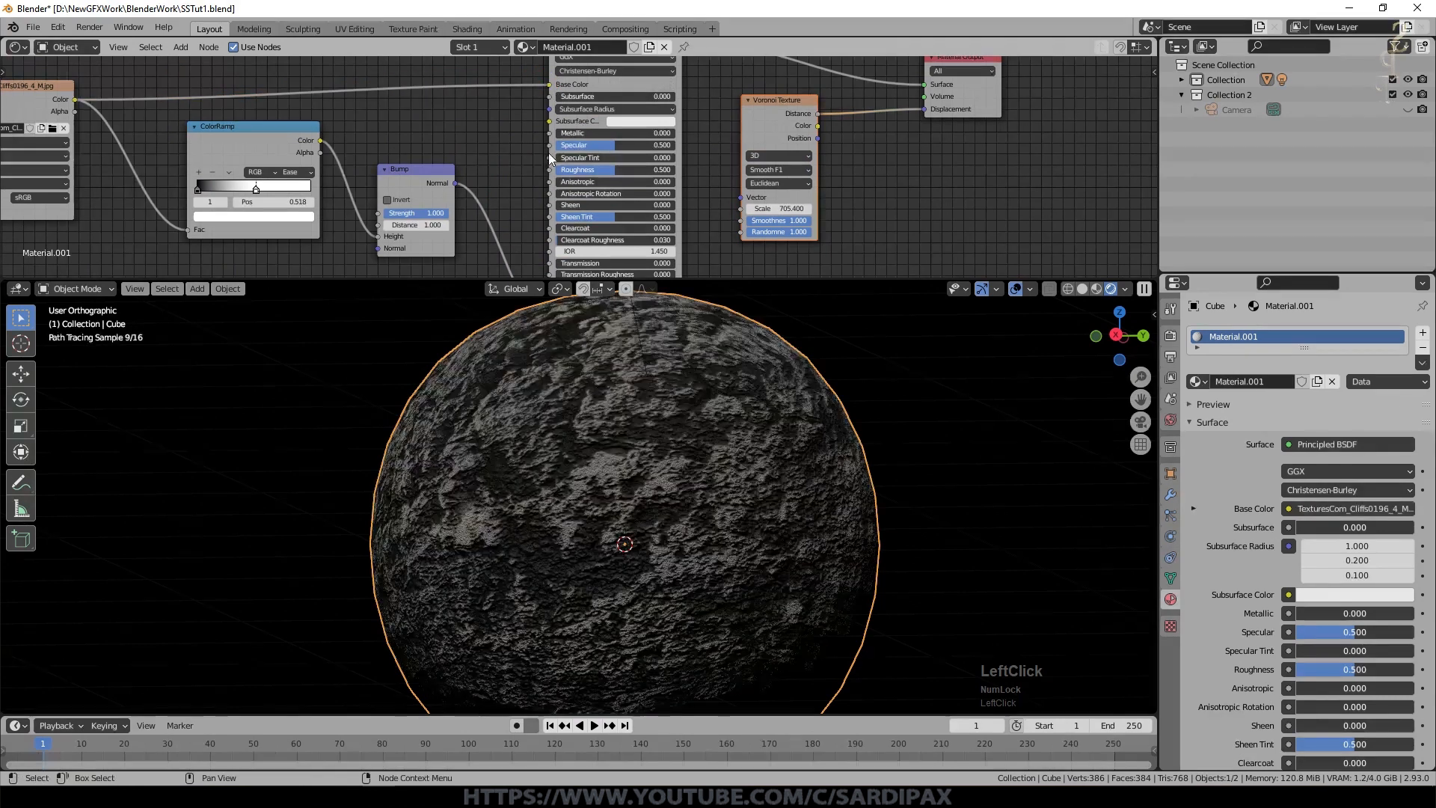
Step: Raise the Subdivision modifier's render and viewport levels to 4 and check the surface up close
{"action": "scroll", "coordinate": [920, 389], "scroll_direction": "down", "scroll_amount": 2}
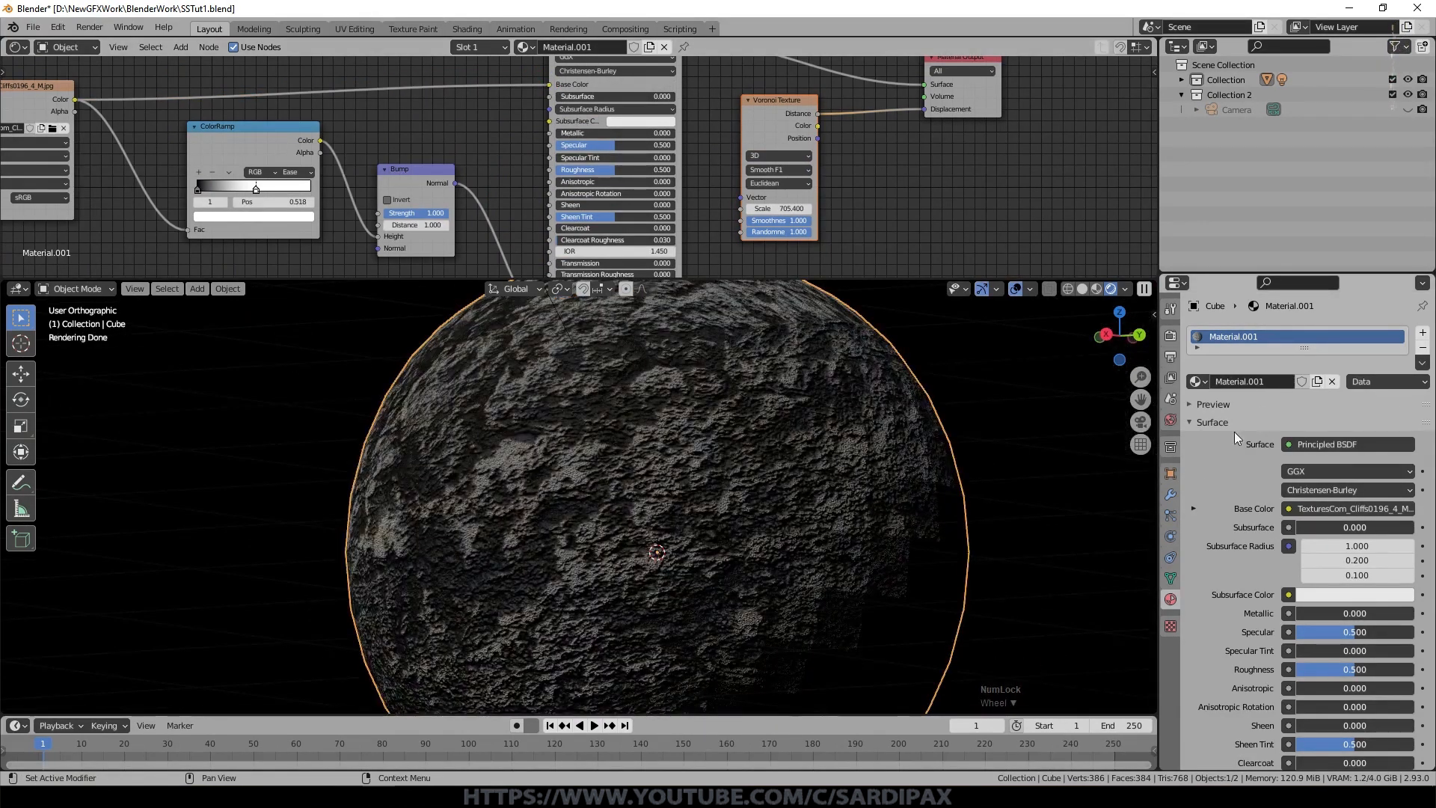
{"action": "left_click", "coordinate": [1170, 494]}
{"action": "left_click", "coordinate": [1405, 415]}
{"action": "left_click", "coordinate": [1407, 400]}
{"action": "middle_click_drag", "start_coordinate": [847, 462], "coordinate": [952, 426]}
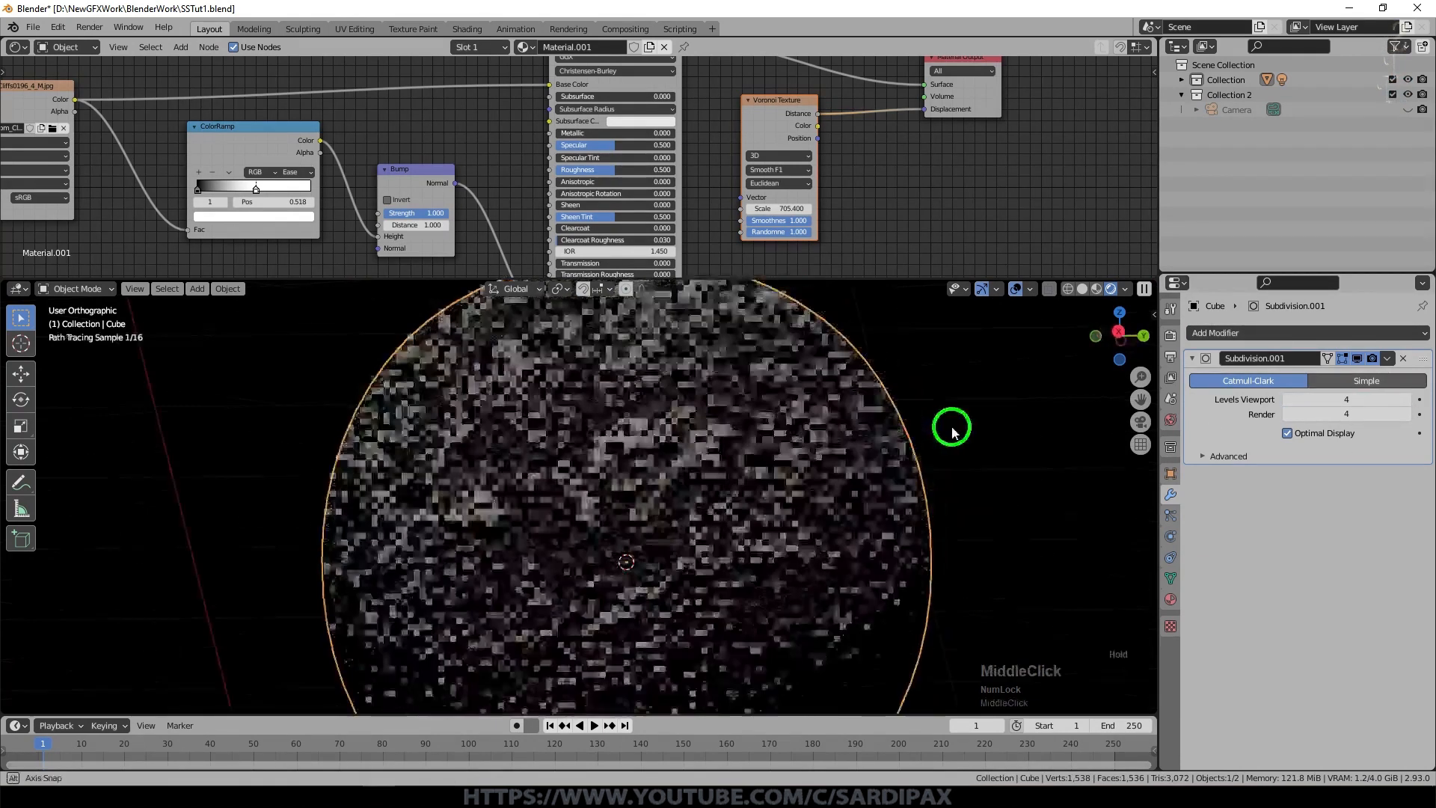
{"action": "scroll", "coordinate": [860, 419], "scroll_direction": "up", "scroll_amount": 3}
{"action": "scroll", "coordinate": [890, 424], "scroll_direction": "up", "scroll_amount": 2}
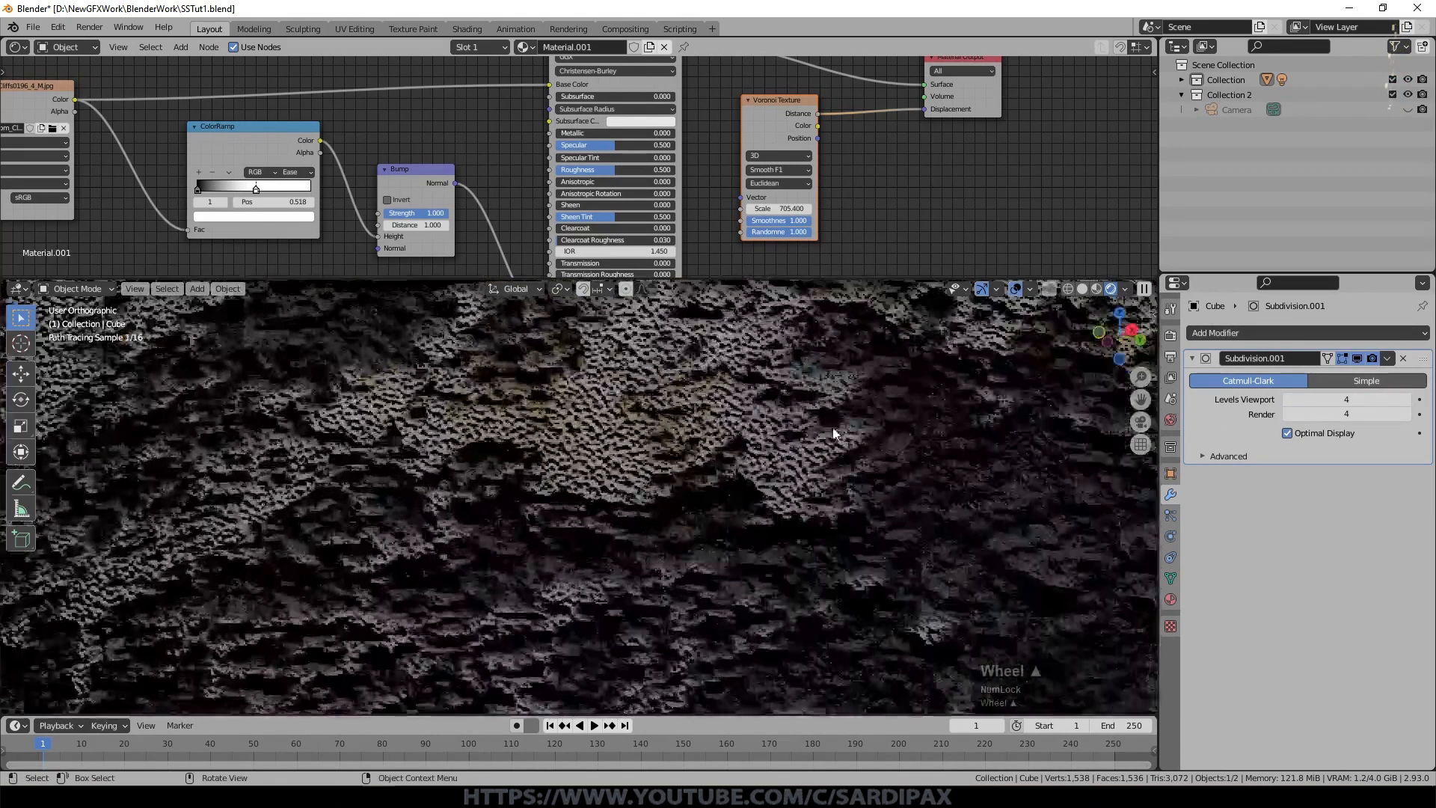
Step: Insert a Math node set to Multiply between the Voronoi Distance output and the Material Output's Displacement input
{"action": "left_click_drag", "start_coordinate": [921, 110], "coordinate": [907, 121]}
{"action": "left_click_drag", "start_coordinate": [818, 113], "coordinate": [731, 136]}
{"action": "left_click", "coordinate": [181, 47]}
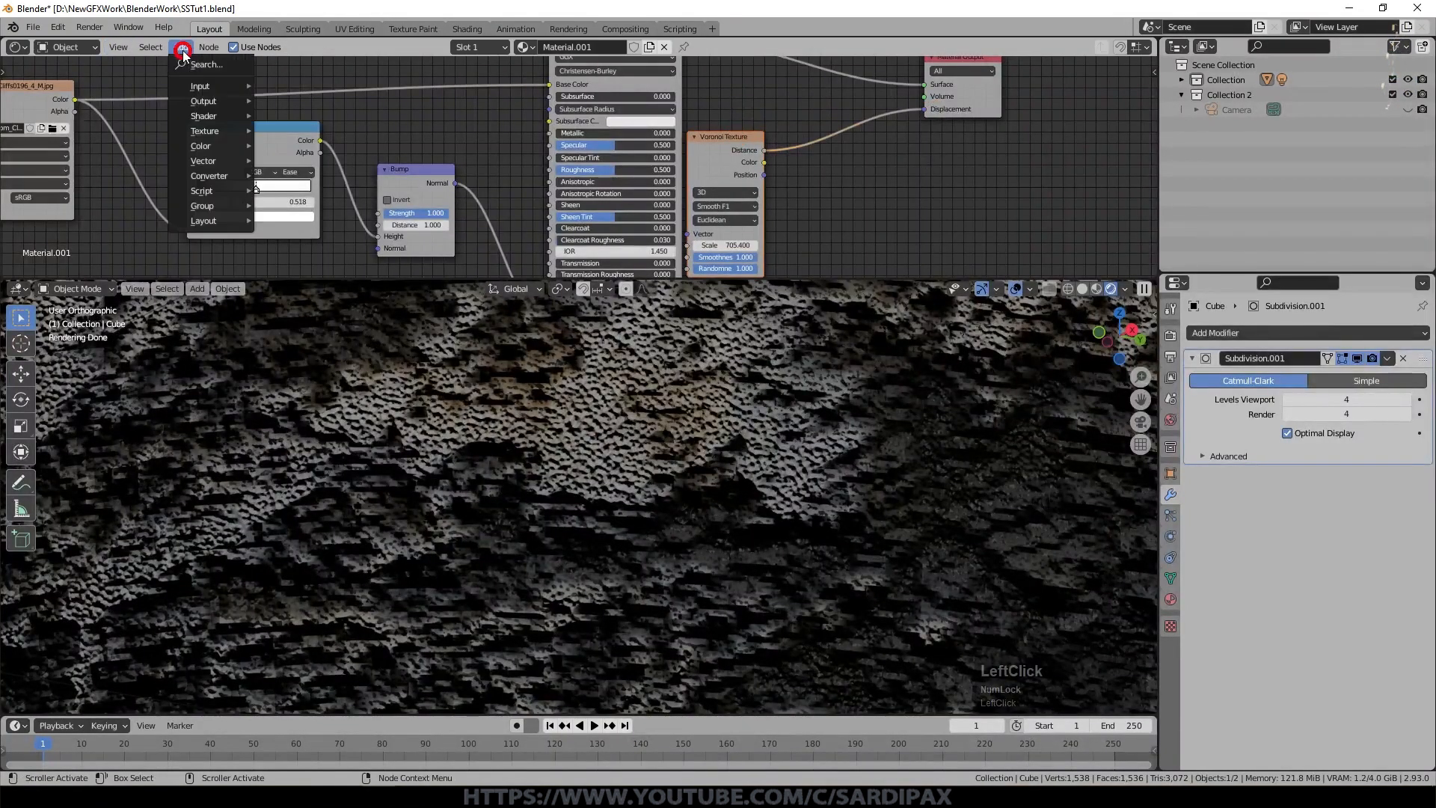
{"action": "left_click", "coordinate": [279, 281]}
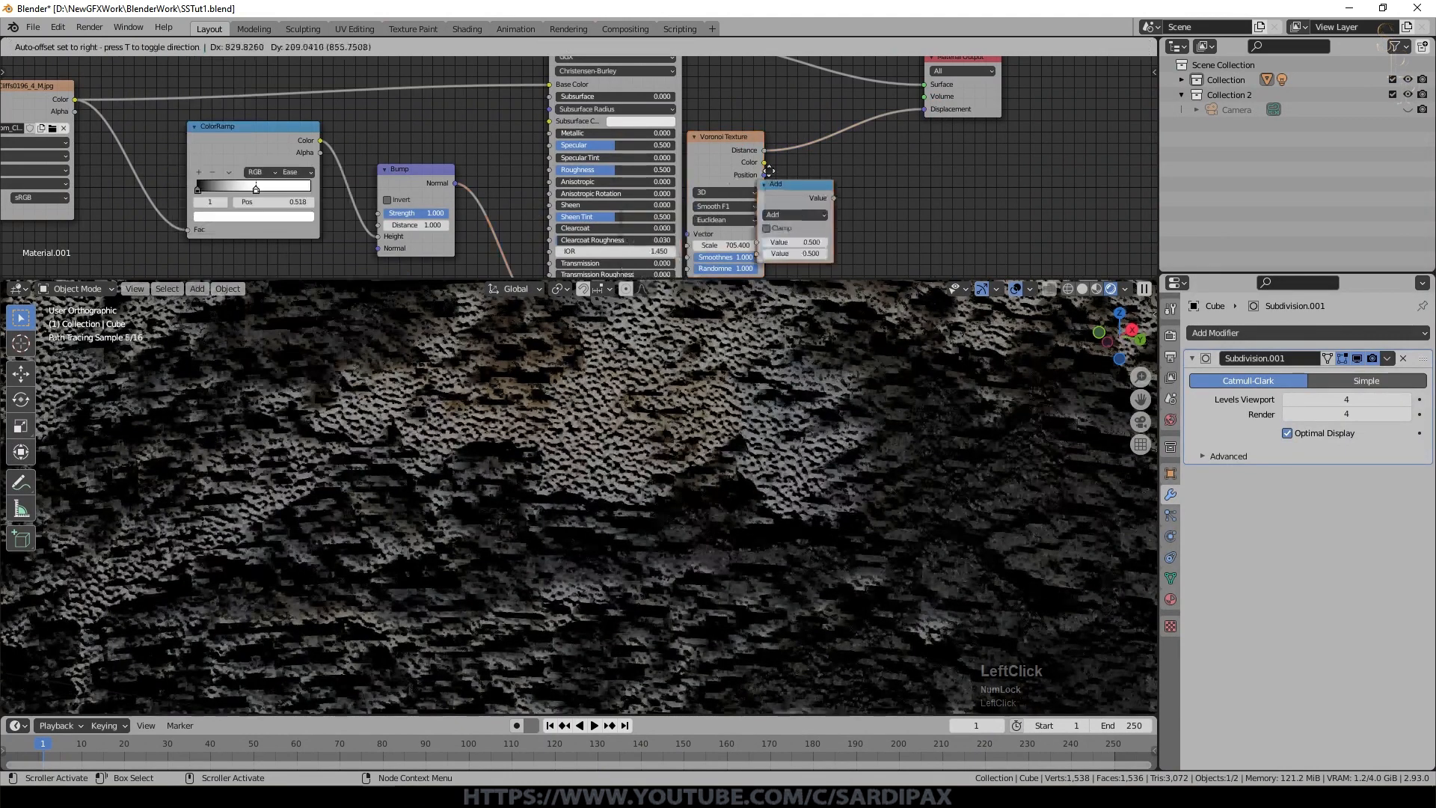
{"action": "left_click", "coordinate": [816, 107]}
{"action": "left_click", "coordinate": [861, 143]}
{"action": "left_click", "coordinate": [863, 199]}
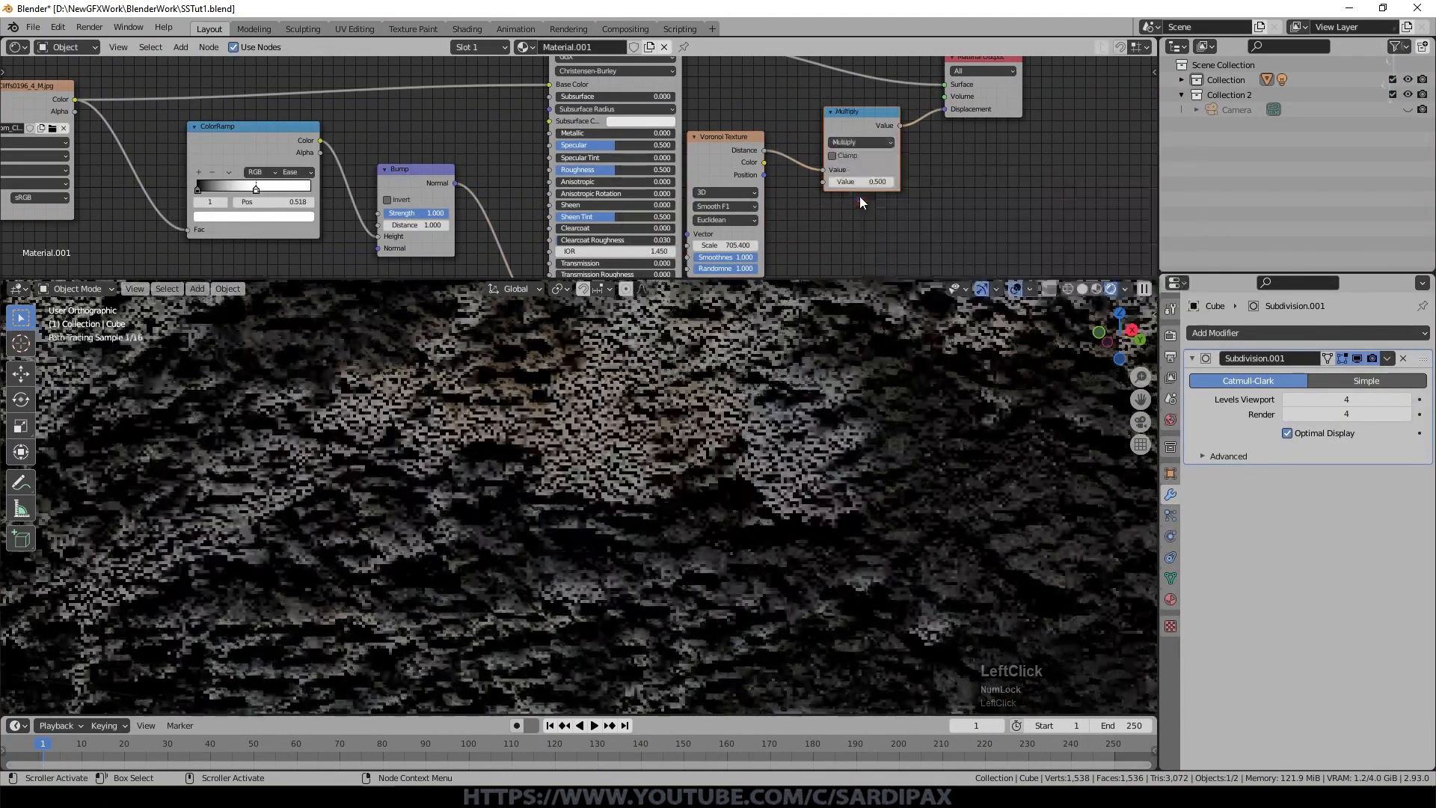
Step: Set the Multiply node's value to 0.025 to weaken the Voronoi displacement
{"action": "left_click_drag", "start_coordinate": [831, 186], "coordinate": [834, 187]}
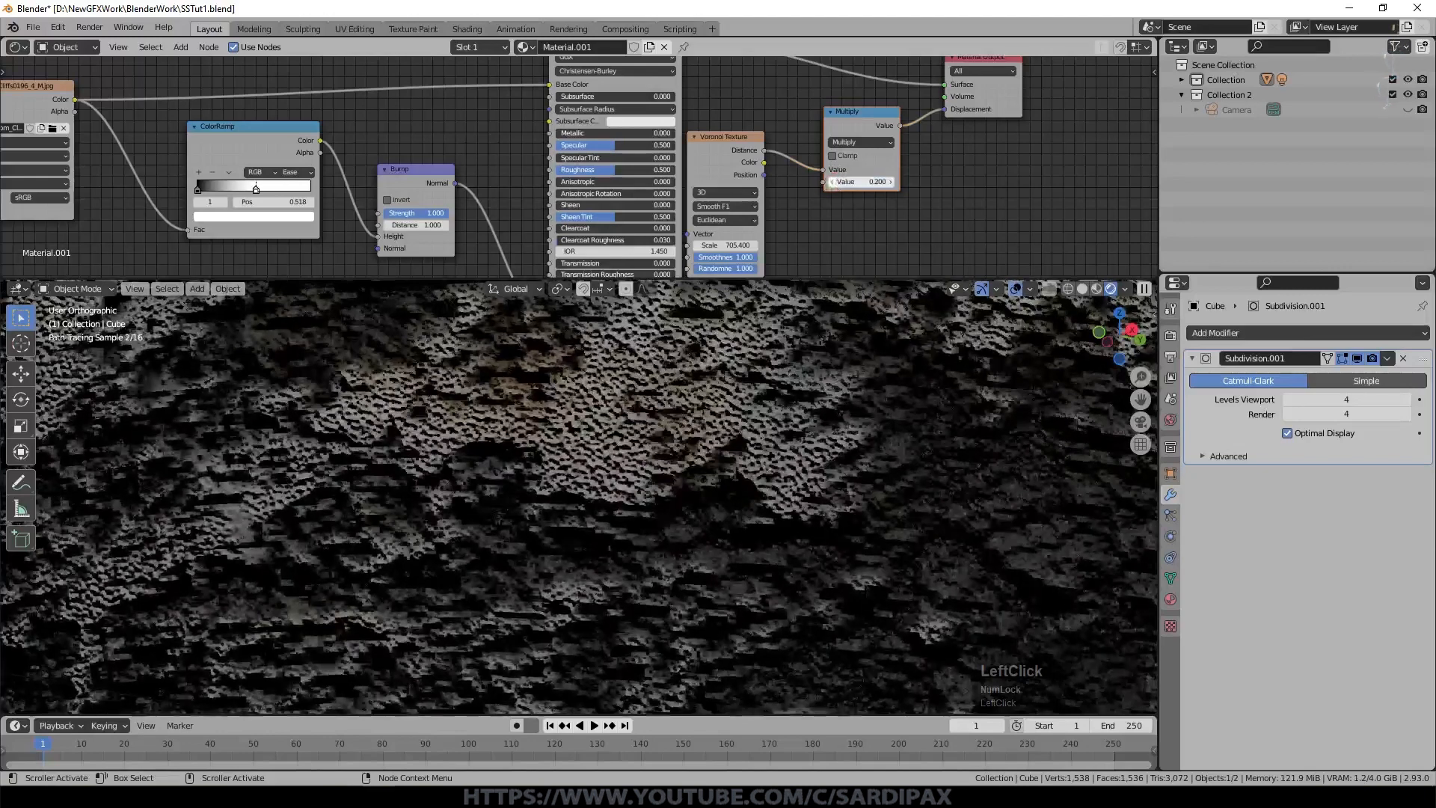
{"action": "left_click", "coordinate": [833, 182]}
{"action": "left_click_drag", "start_coordinate": [875, 182], "coordinate": [878, 182]}
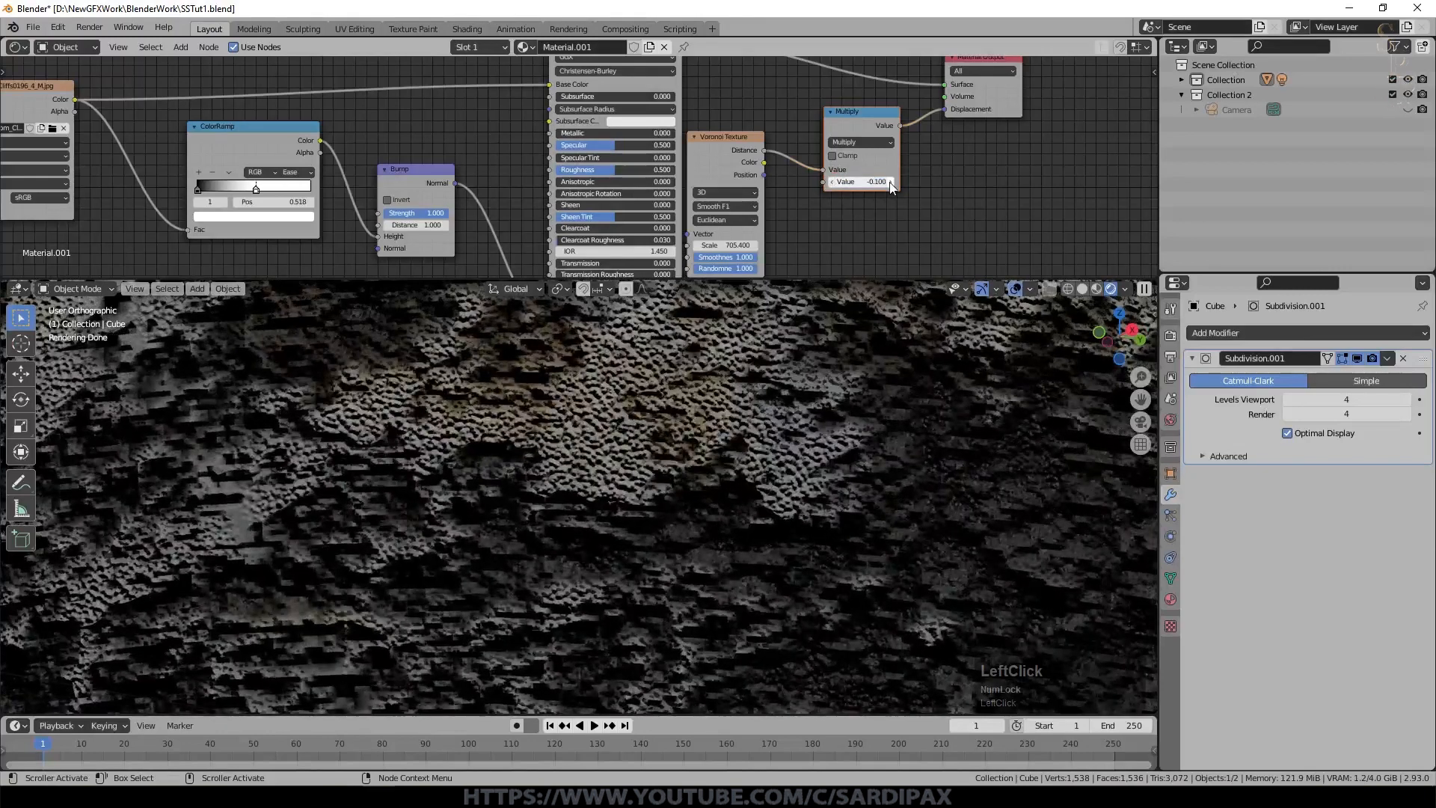
{"action": "left_click", "coordinate": [879, 181]}
{"action": "type", "text": "."}
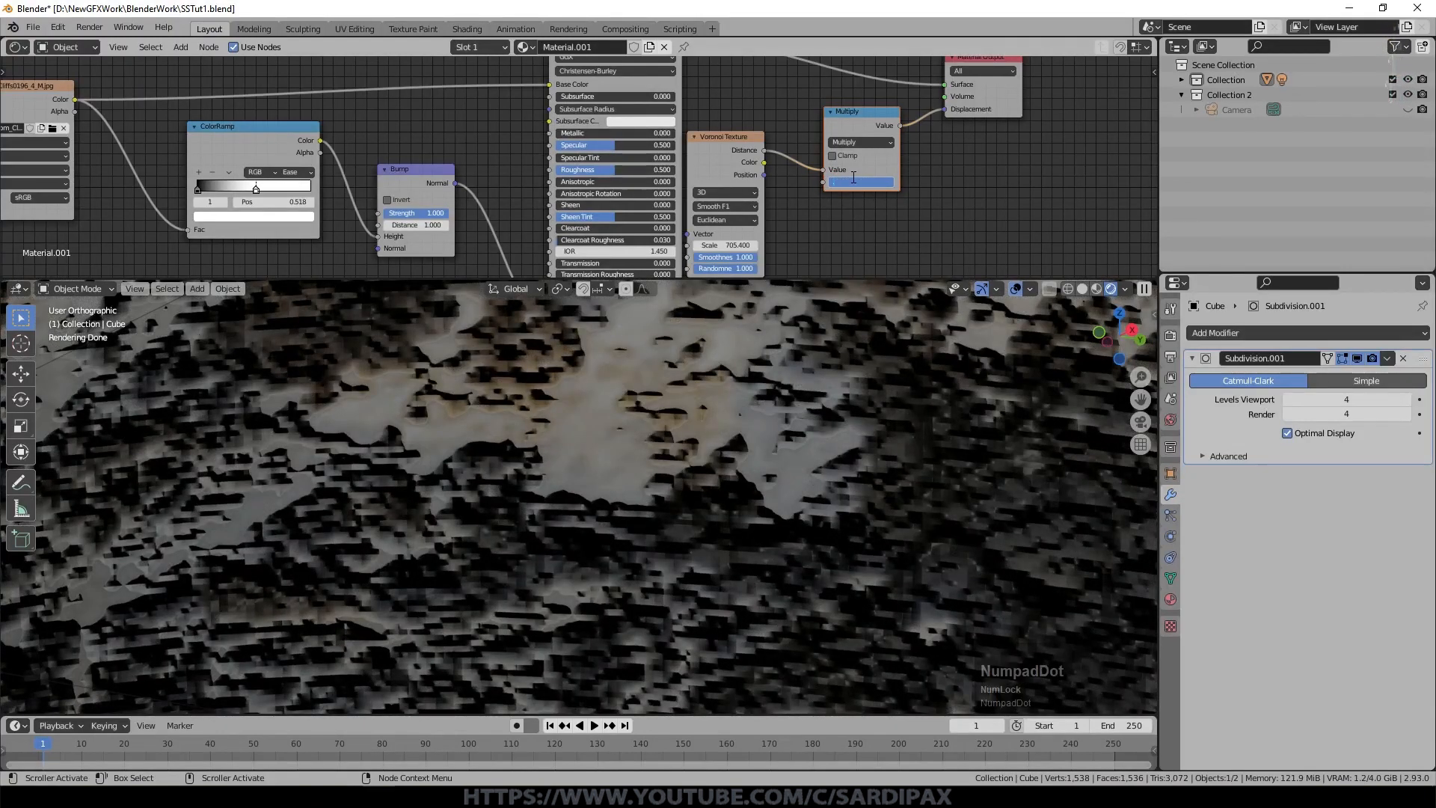
{"action": "type", "text": "025"}
{"action": "key", "text": "KP_Enter"}
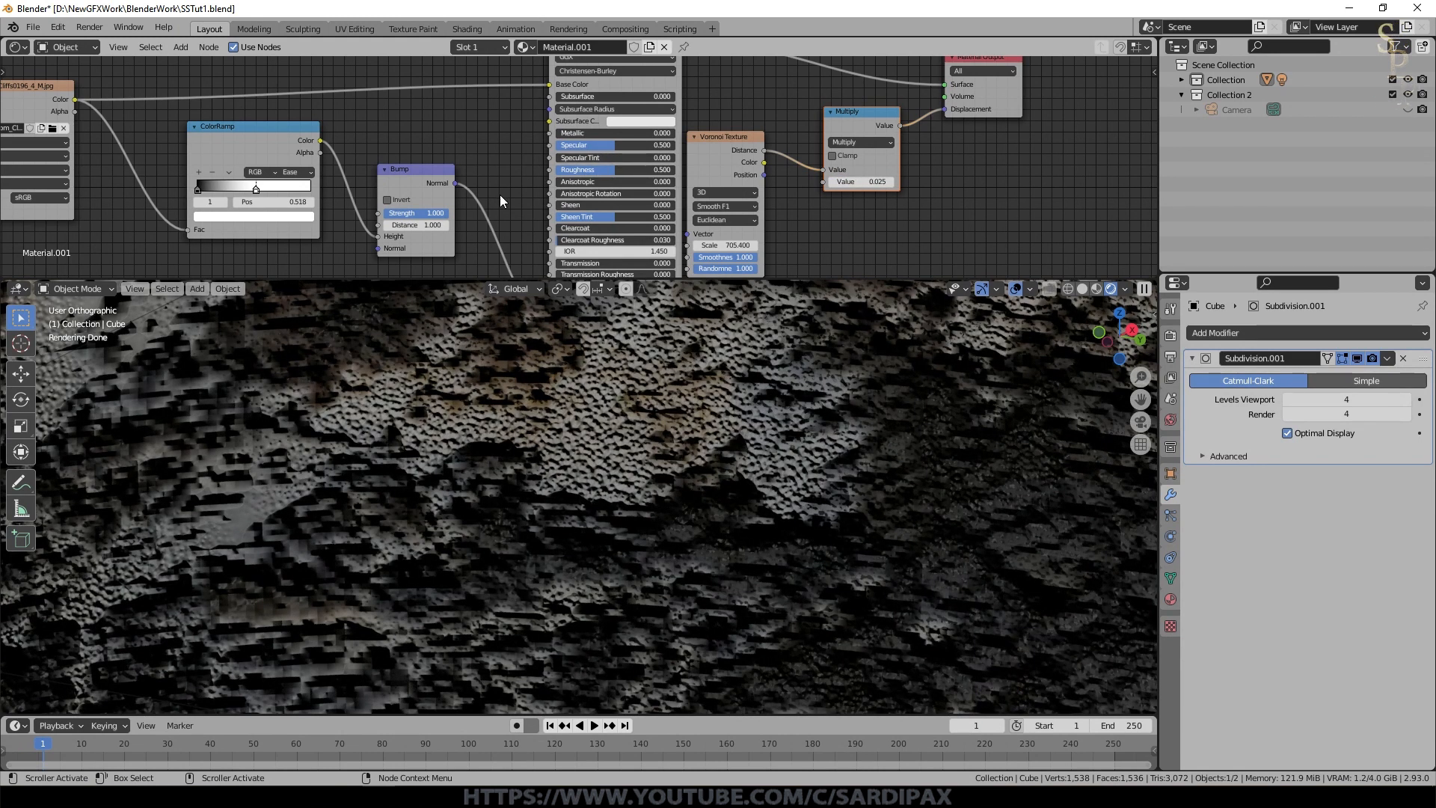
Step: Reduce the Bump node's strength to 0.425 and check the effect on the sphere
{"action": "middle_click_drag", "start_coordinate": [500, 201], "coordinate": [587, 154]}
{"action": "scroll", "coordinate": [586, 154], "scroll_direction": "up", "scroll_amount": 1}
{"action": "scroll", "coordinate": [580, 150], "scroll_direction": "up", "scroll_amount": 1}
{"action": "left_click_drag", "start_coordinate": [579, 146], "coordinate": [536, 141]}
{"action": "middle_click_drag", "start_coordinate": [795, 528], "coordinate": [835, 521]}
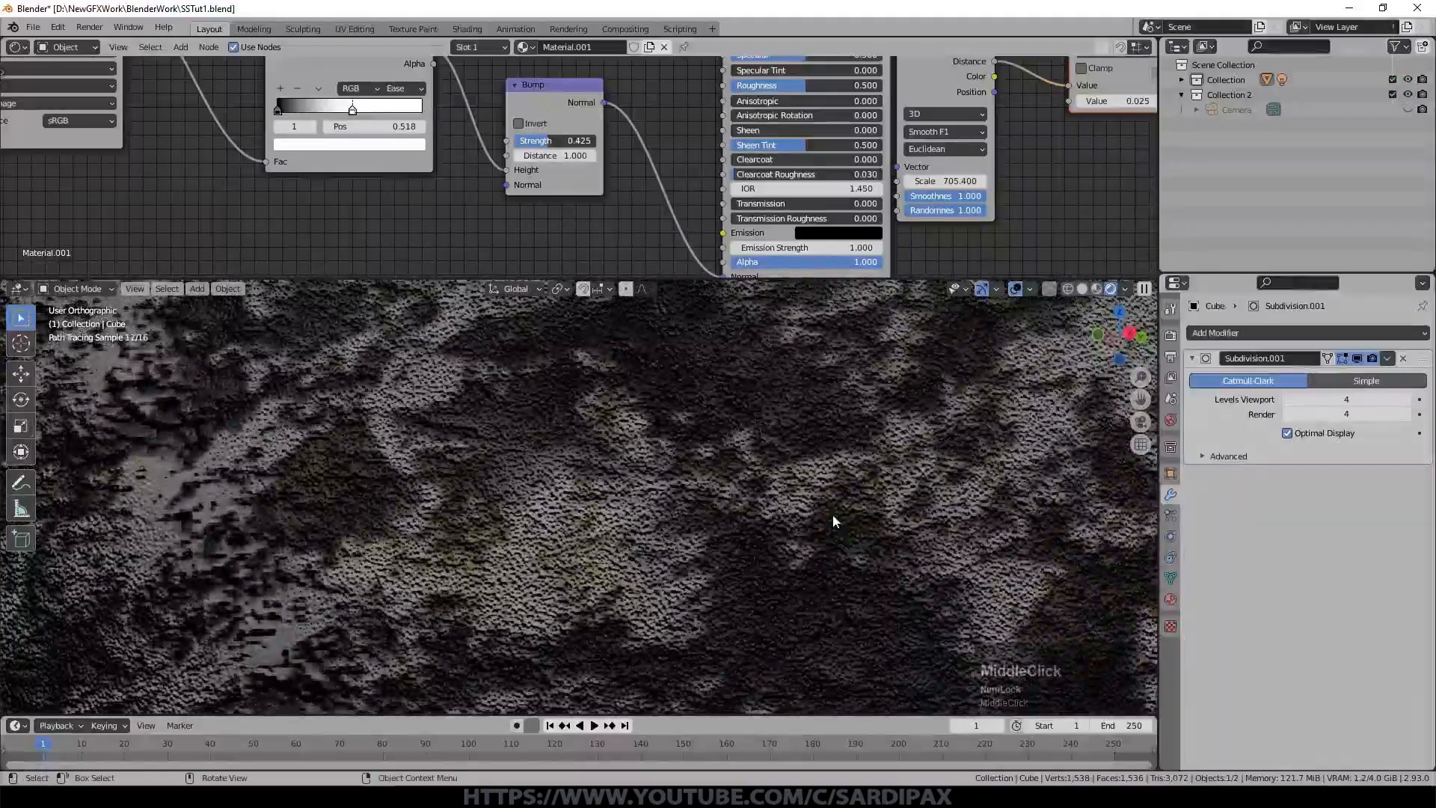
{"action": "scroll", "coordinate": [831, 517], "scroll_direction": "down", "scroll_amount": 2}
{"action": "middle_click_drag", "start_coordinate": [993, 427], "coordinate": [979, 524]}
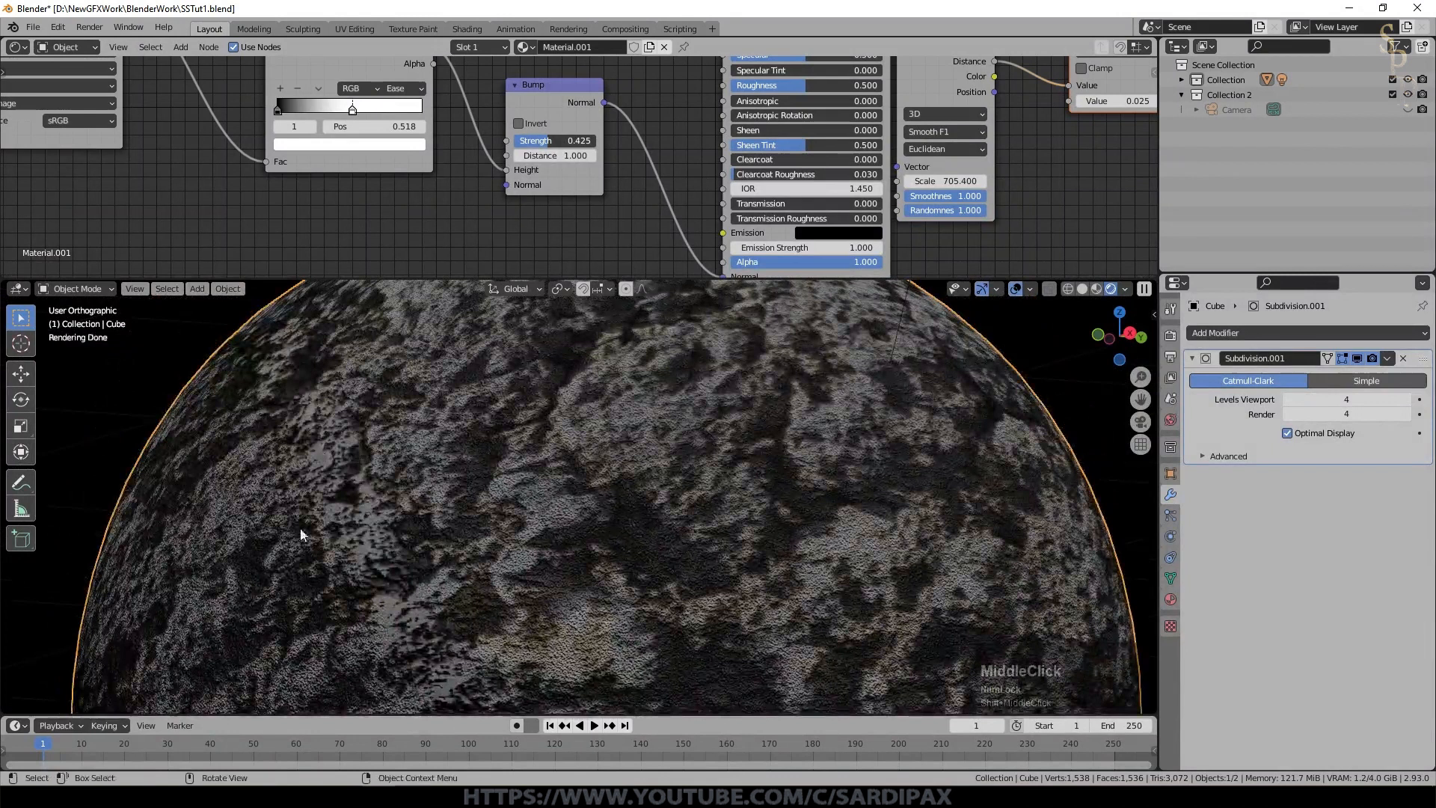
Step: Render the image, inspect the rock surface detail and close the render
{"action": "key", "text": "F12"}
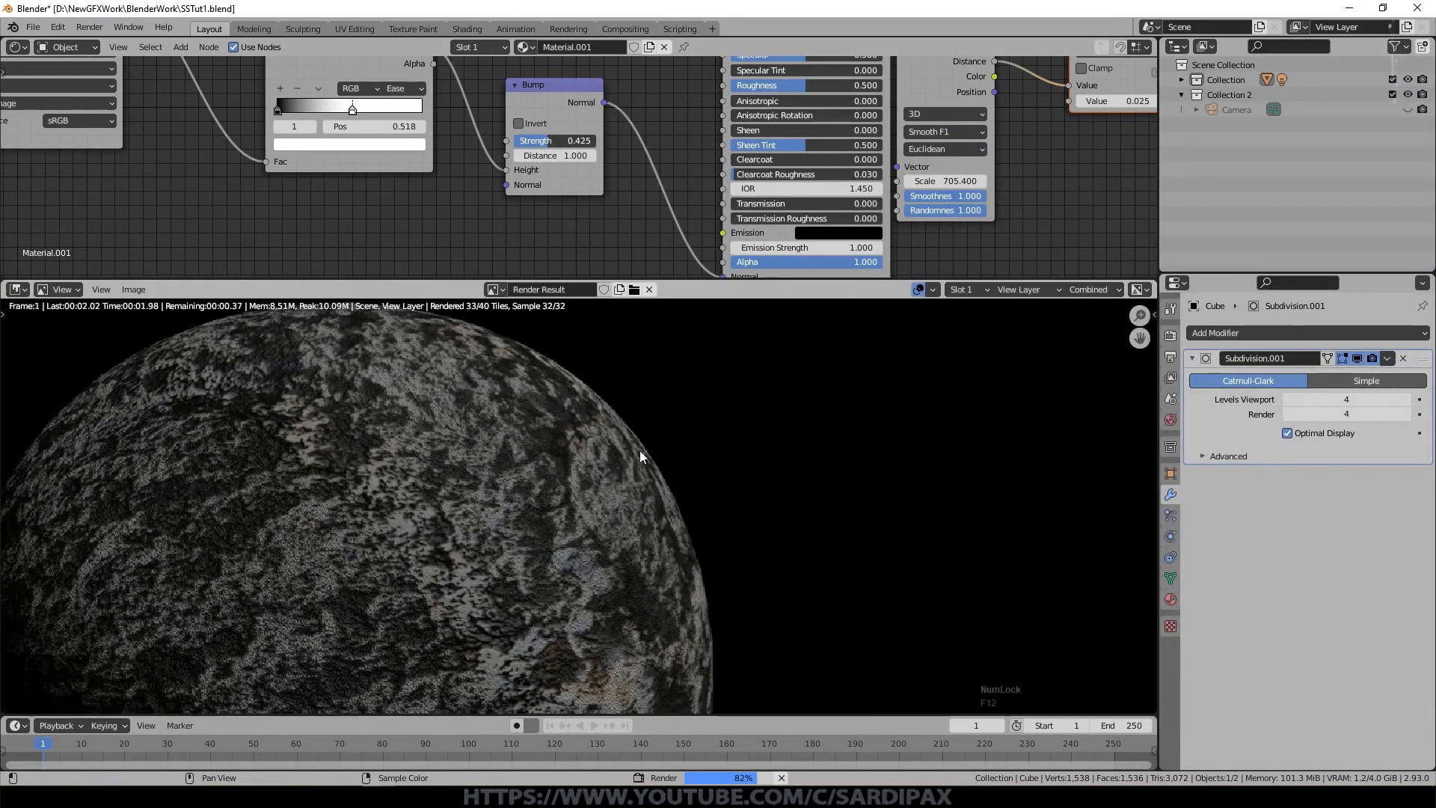
{"action": "scroll", "coordinate": [684, 501], "scroll_direction": "up", "scroll_amount": 2}
{"action": "scroll", "coordinate": [543, 486], "scroll_direction": "down", "scroll_amount": 2}
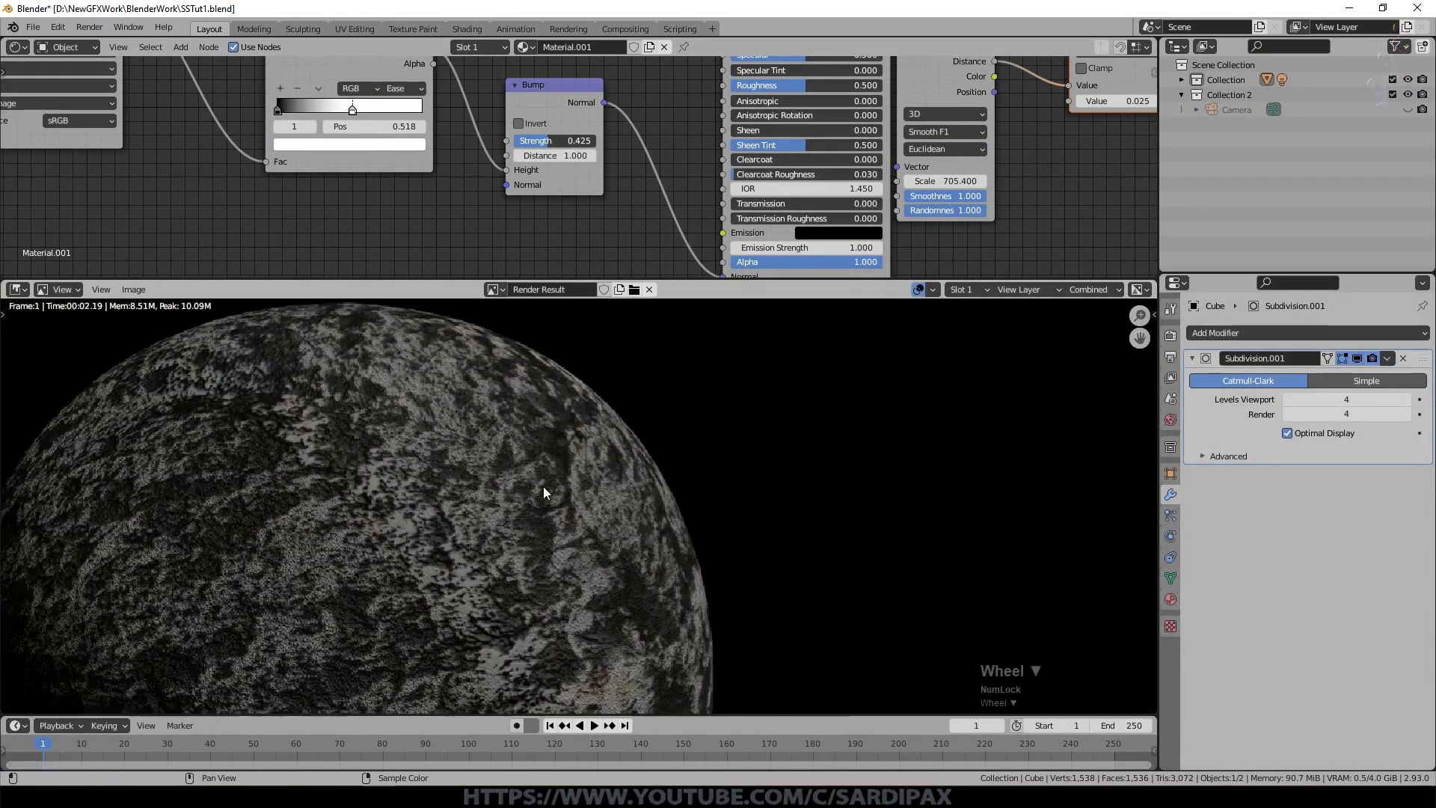
{"action": "middle_click_drag", "start_coordinate": [570, 495], "coordinate": [904, 429]}
{"action": "scroll", "coordinate": [813, 447], "scroll_direction": "up", "scroll_amount": 1}
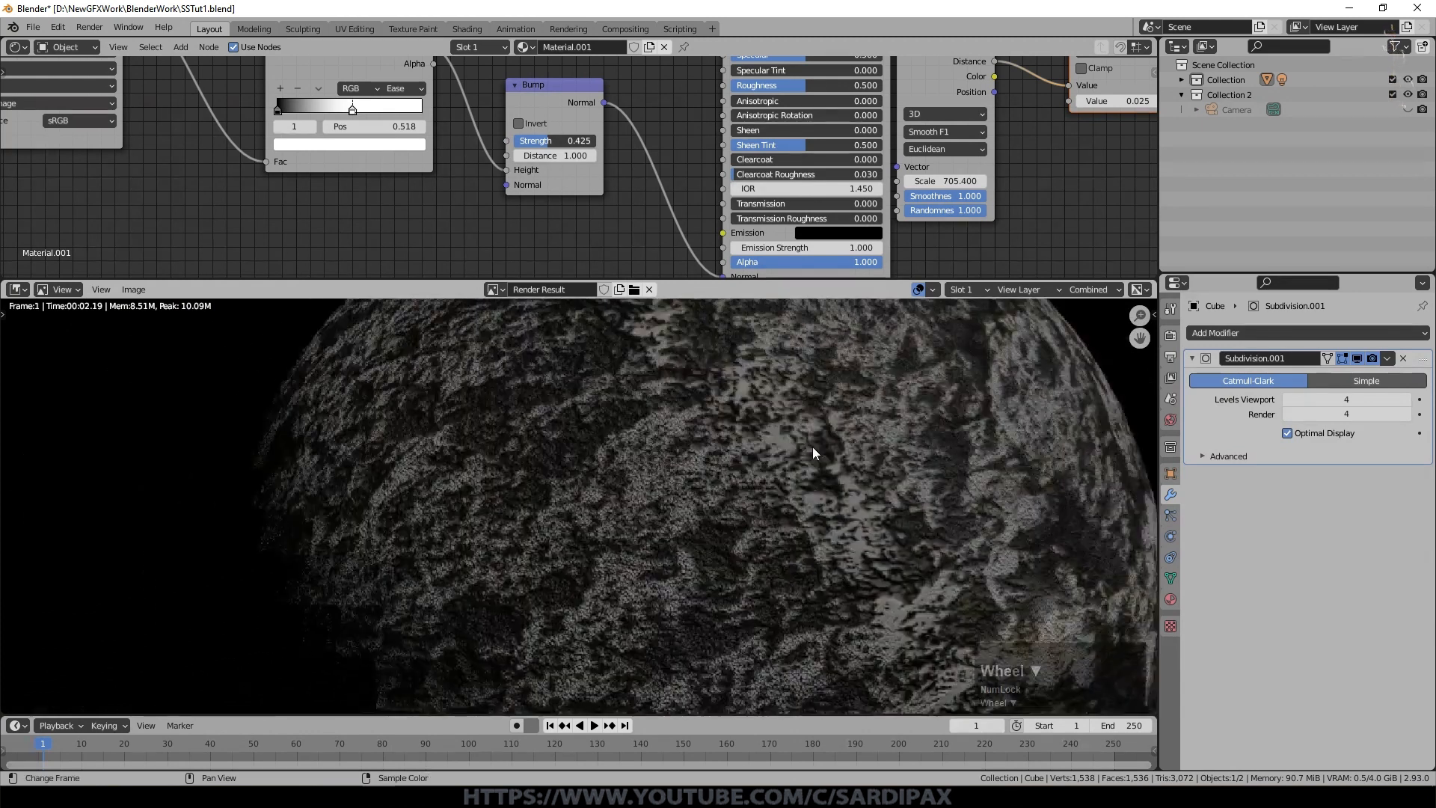
{"action": "key", "text": "Escape"}
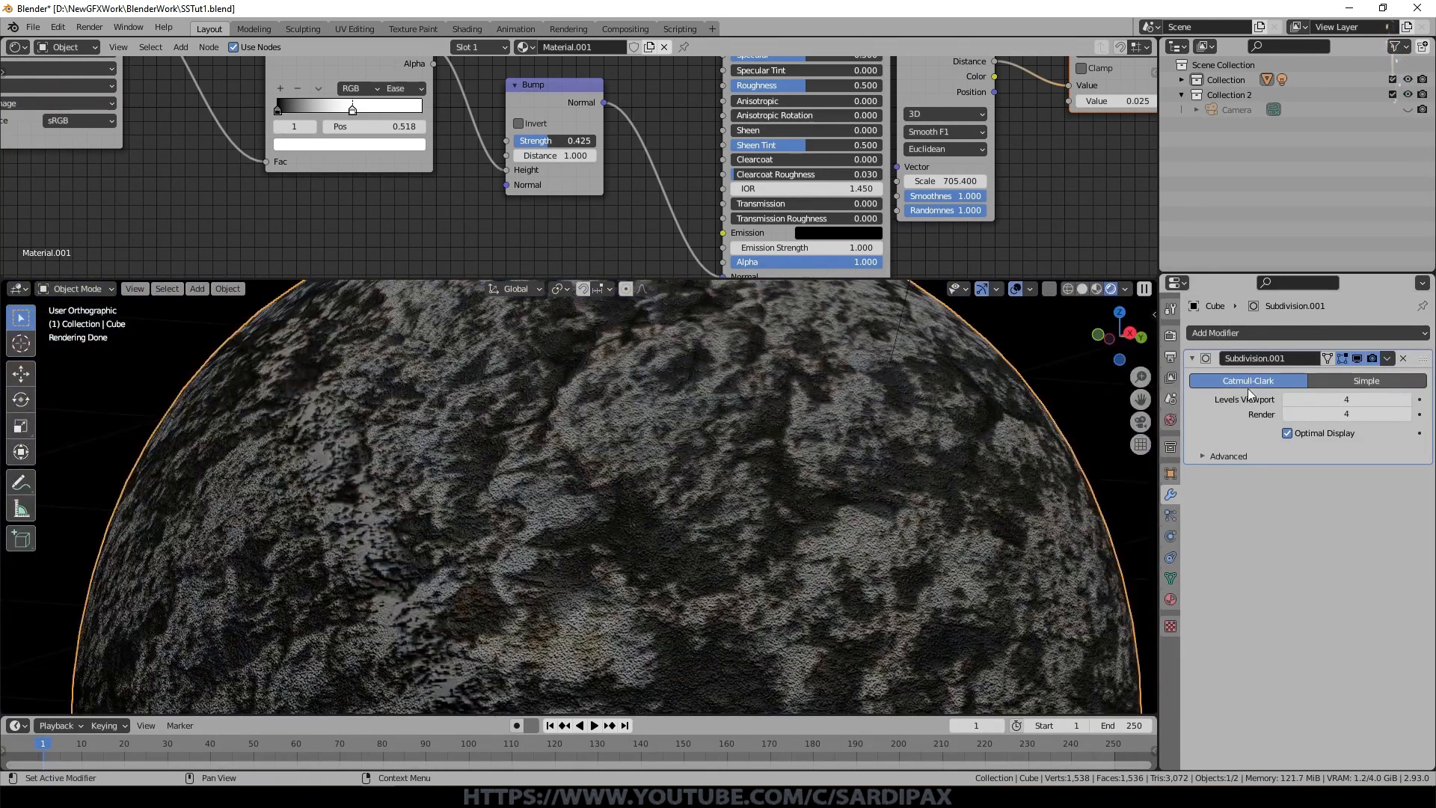
Step: Switch the Cycles feature set to Experimental and enable Adaptive Subdivision on the cube's Subdivision modifier
{"action": "left_click", "coordinate": [1172, 377]}
{"action": "left_click", "coordinate": [1170, 335]}
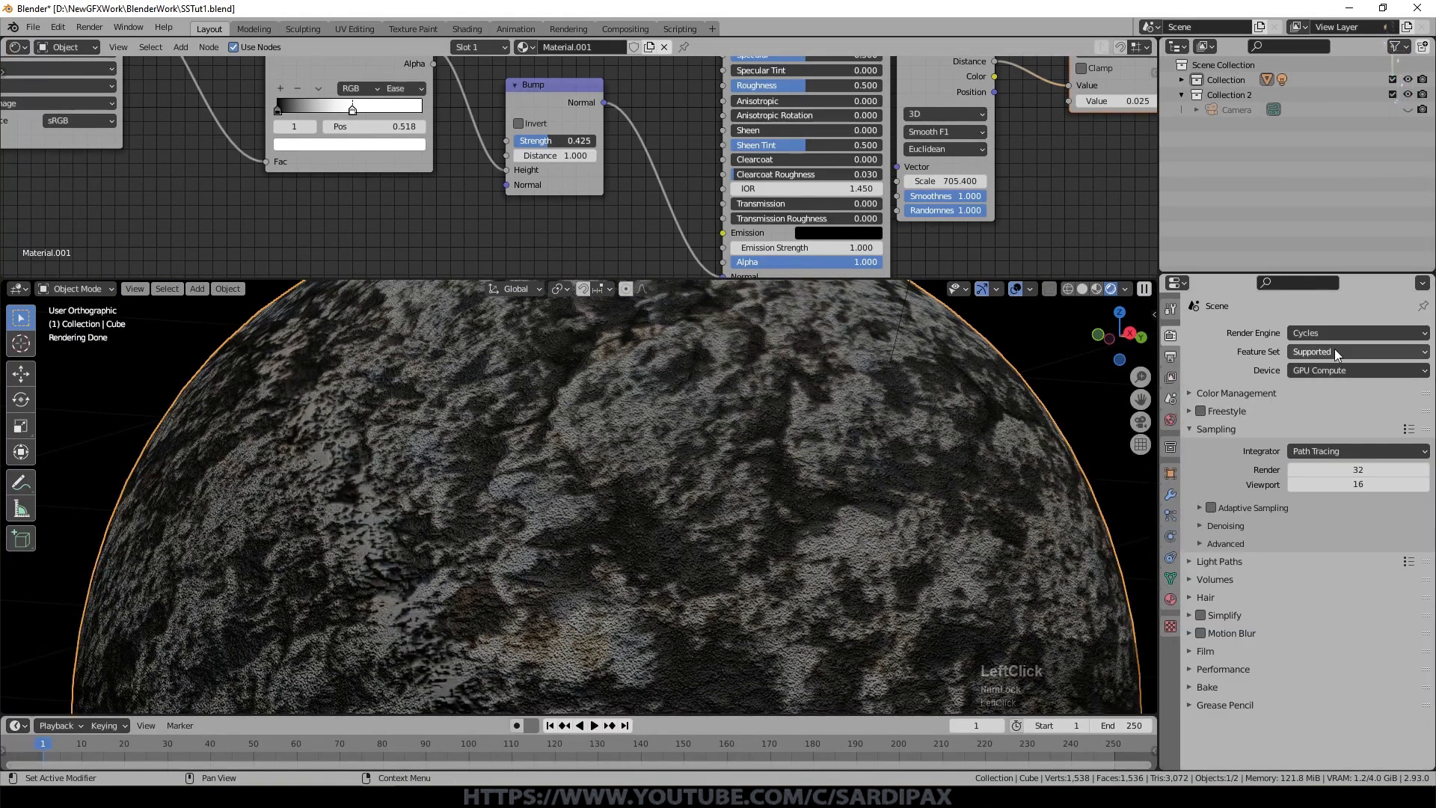
{"action": "left_click", "coordinate": [1308, 352]}
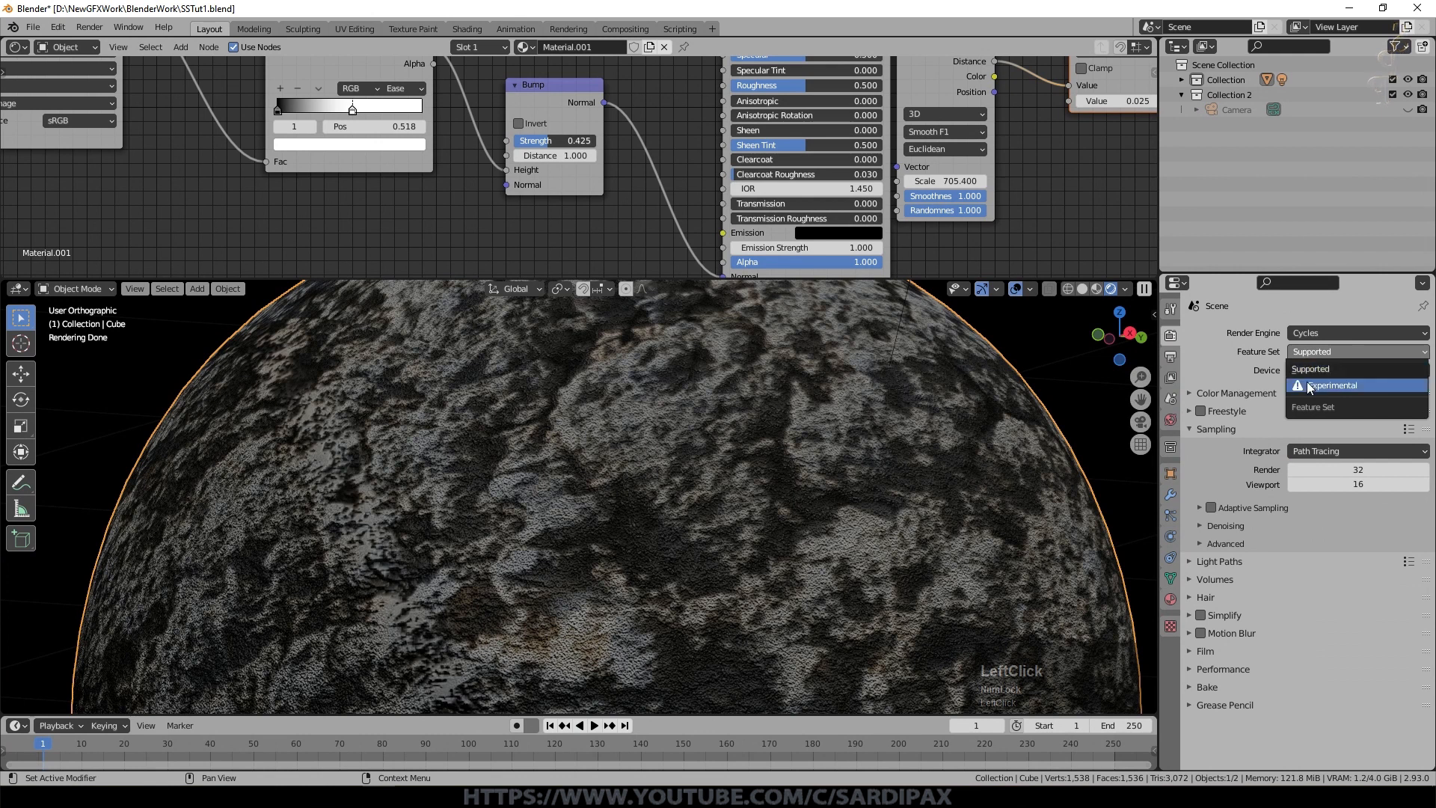
{"action": "left_click", "coordinate": [1307, 383]}
{"action": "left_click", "coordinate": [1170, 495]}
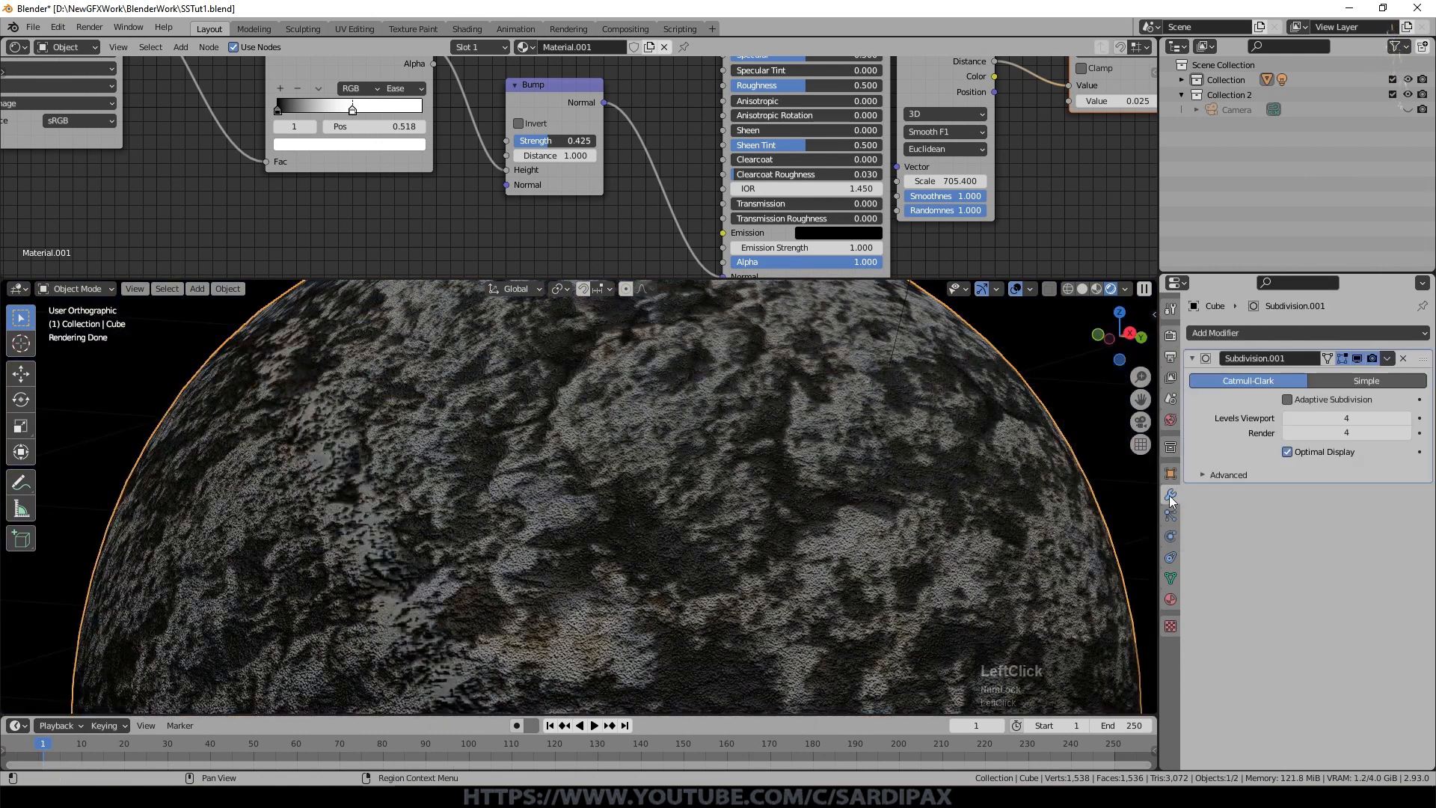
{"action": "left_click", "coordinate": [1287, 401]}
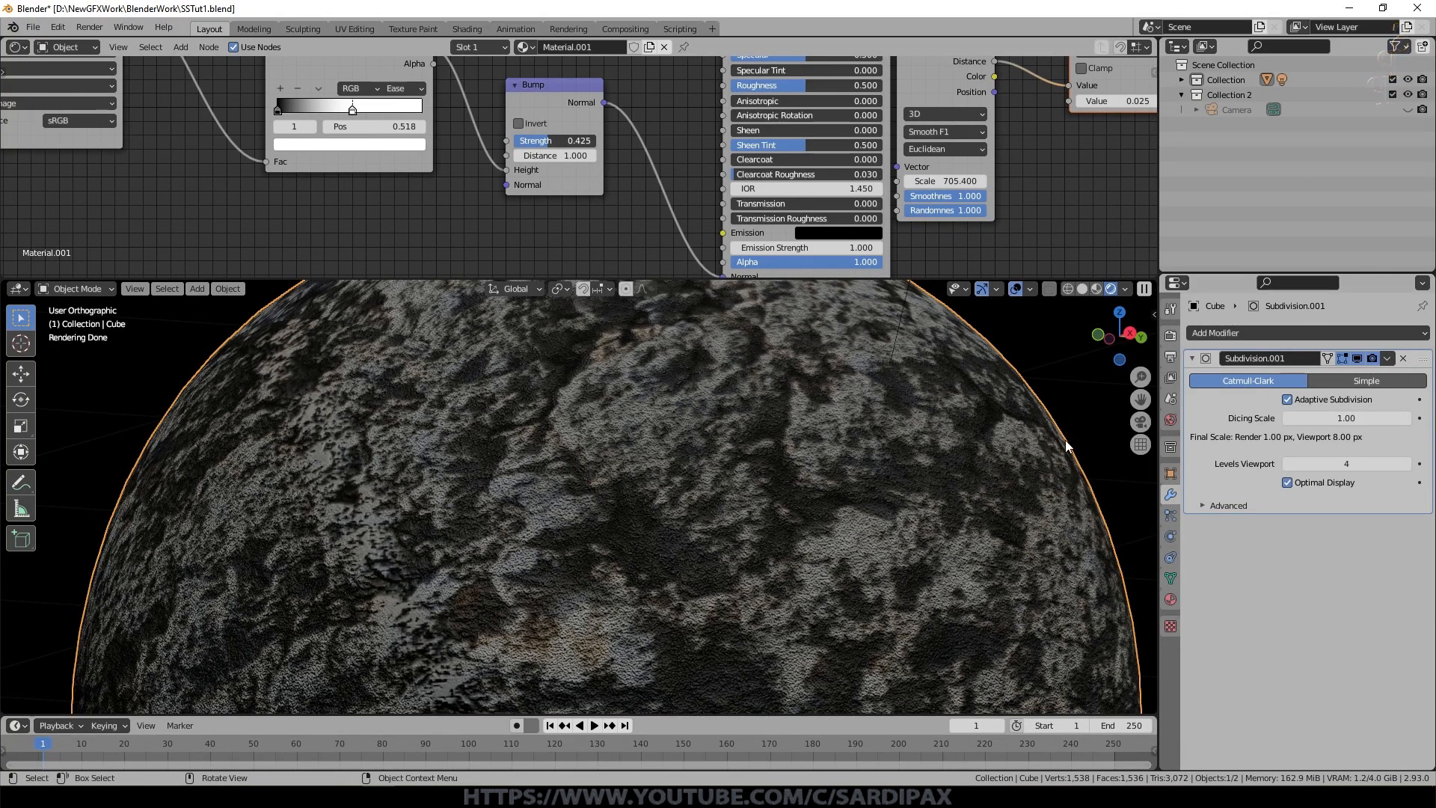
{"action": "scroll", "coordinate": [864, 528], "scroll_direction": "up", "scroll_amount": 2}
{"action": "scroll", "coordinate": [865, 527], "scroll_direction": "up", "scroll_amount": 2}
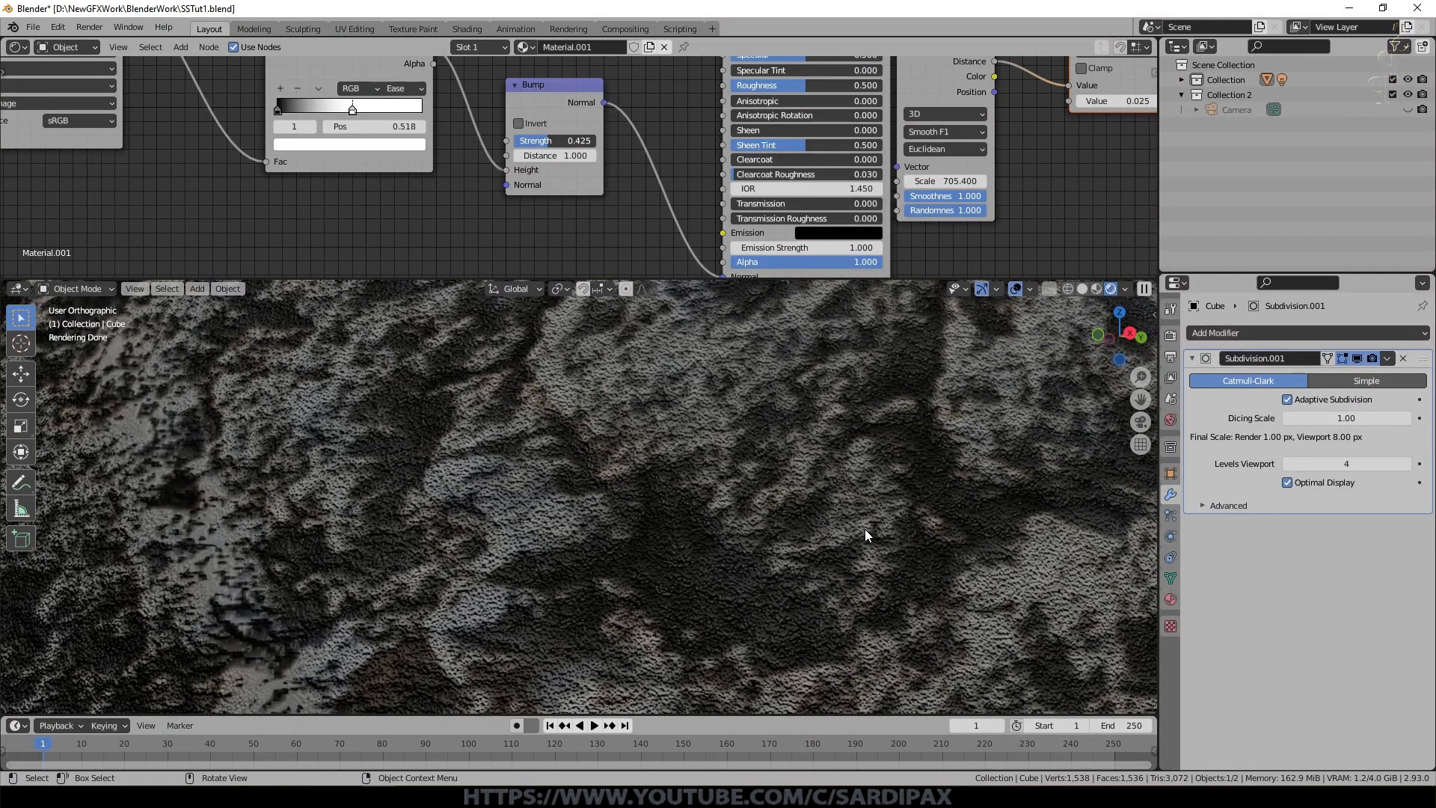
{"action": "left_click", "coordinate": [1196, 505]}
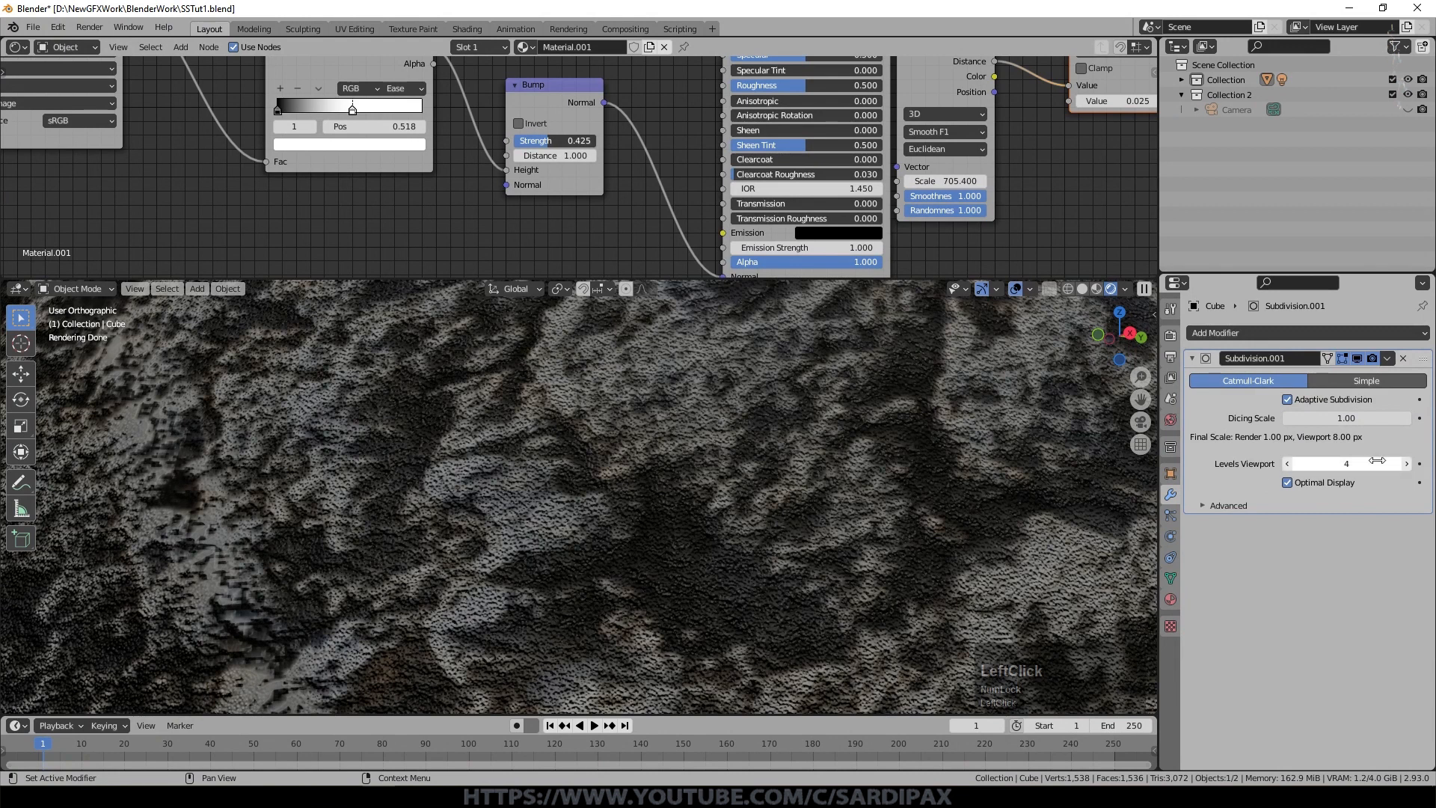
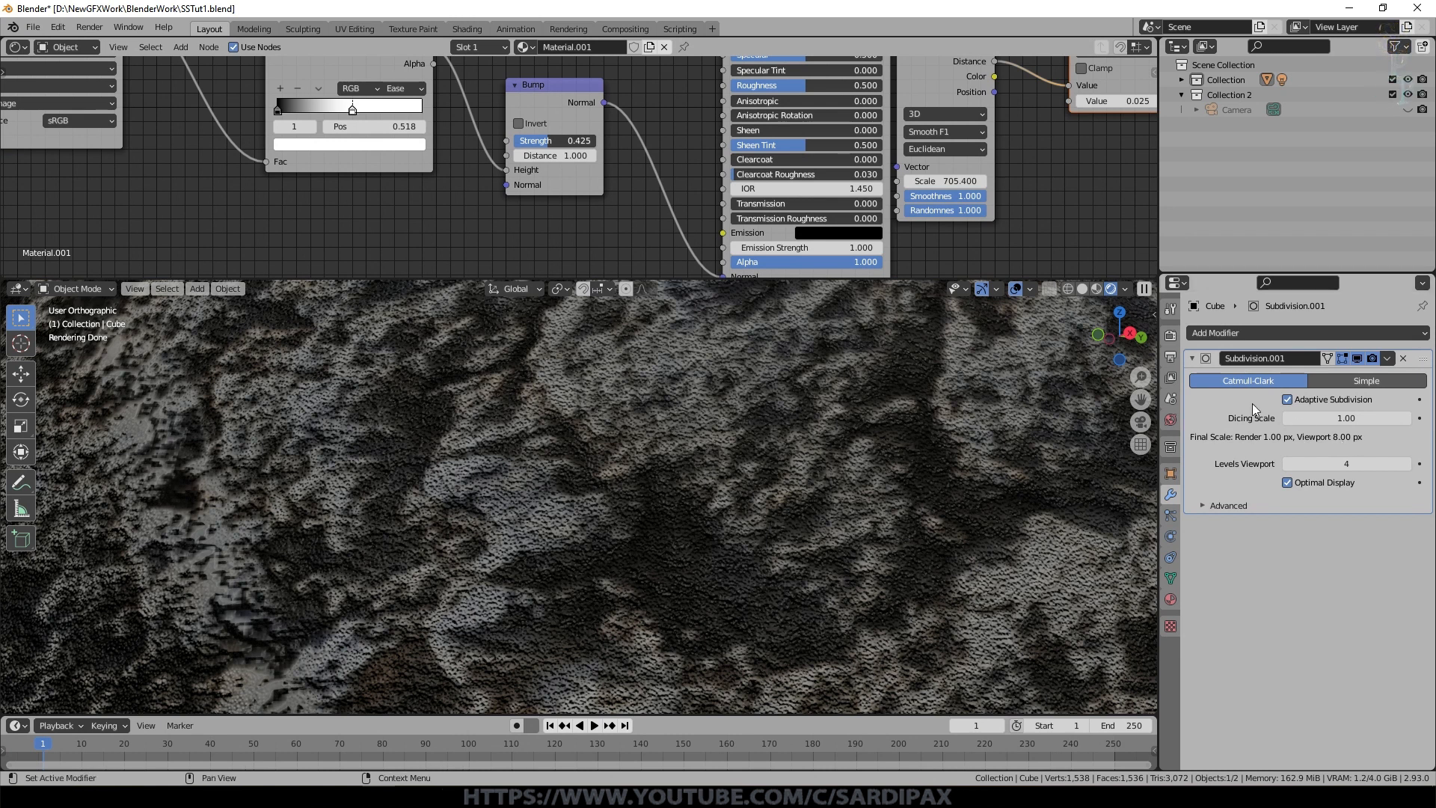
Step: Set the adaptive subdivision's dicing scale to 0.5, render the image and inspect the surface detail
{"action": "left_click", "coordinate": [1287, 416]}
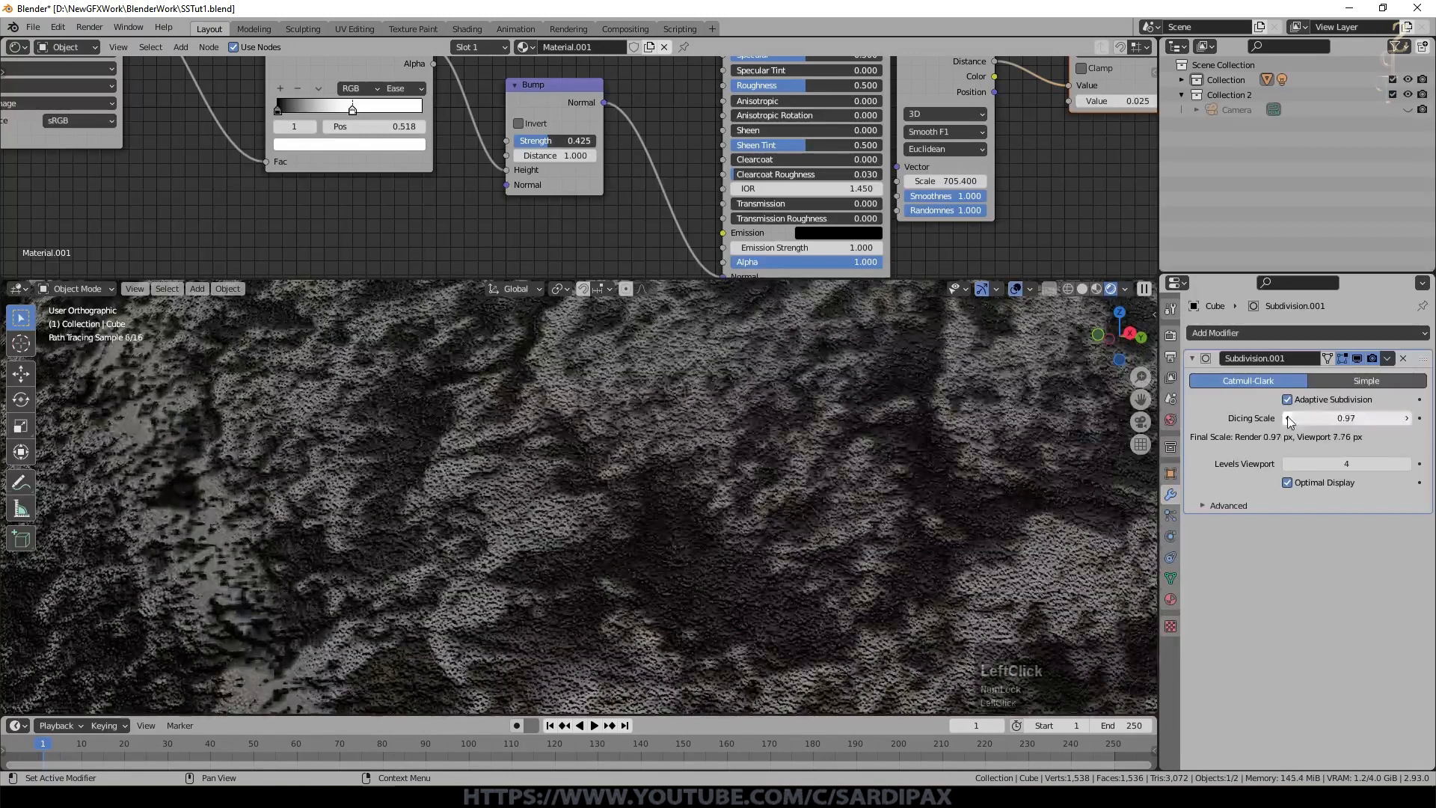
{"action": "left_click", "coordinate": [1286, 416]}
{"action": "left_click", "coordinate": [1286, 416]}
{"action": "left_click", "coordinate": [1286, 416]}
{"action": "left_click", "coordinate": [1286, 416]}
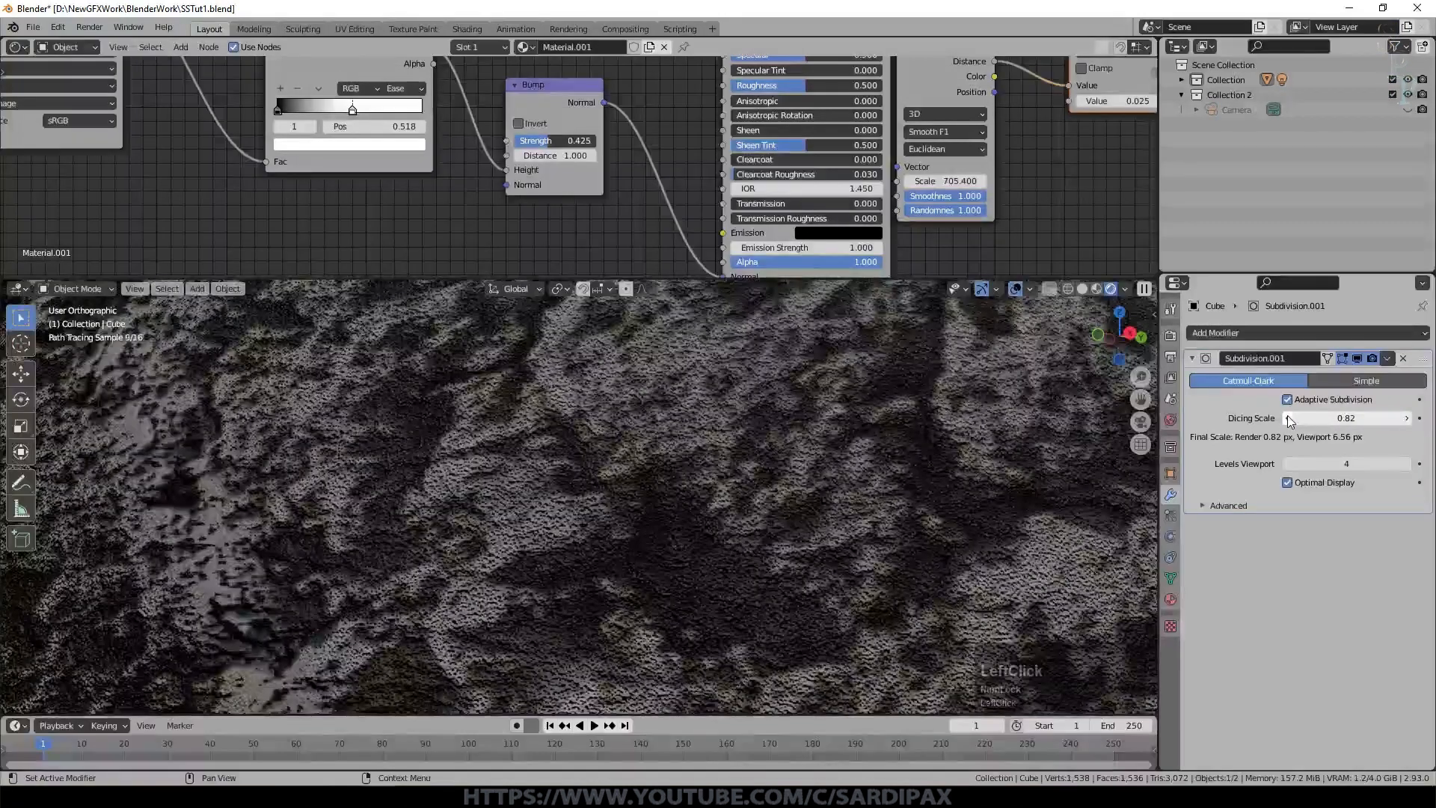
{"action": "left_click", "coordinate": [1328, 418]}
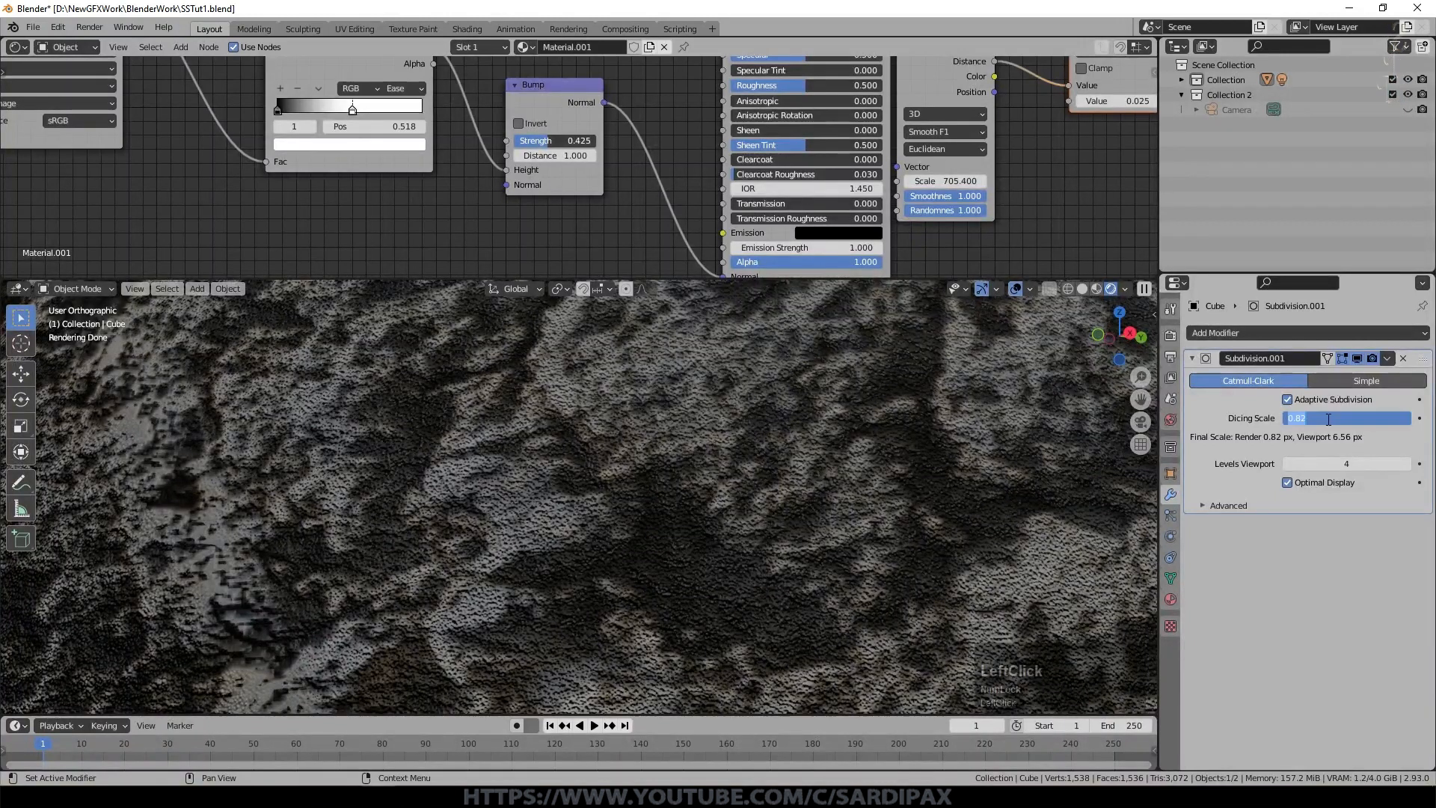
{"action": "type", "text": ".5"}
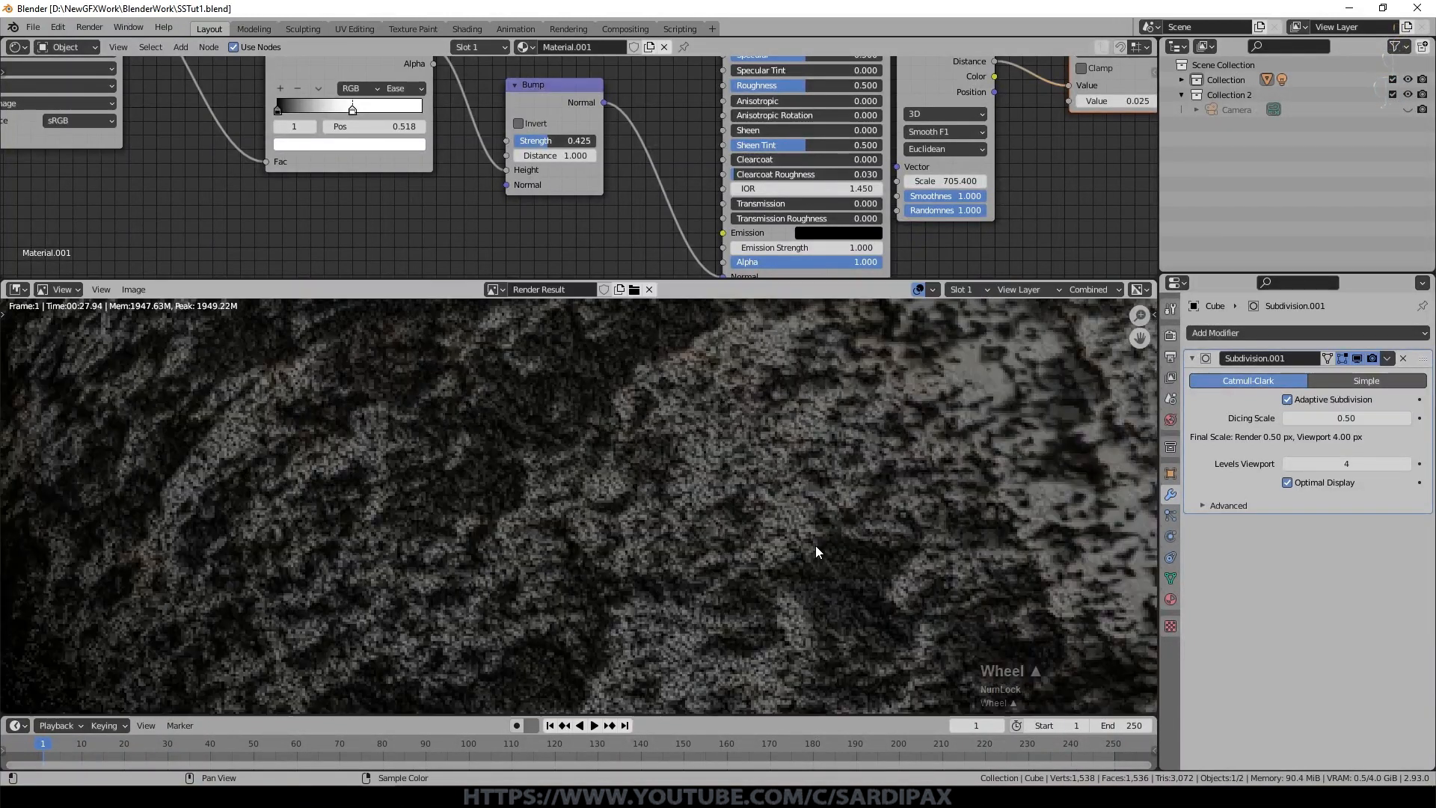
{"action": "scroll", "coordinate": [815, 545], "scroll_direction": "down", "scroll_amount": 1}
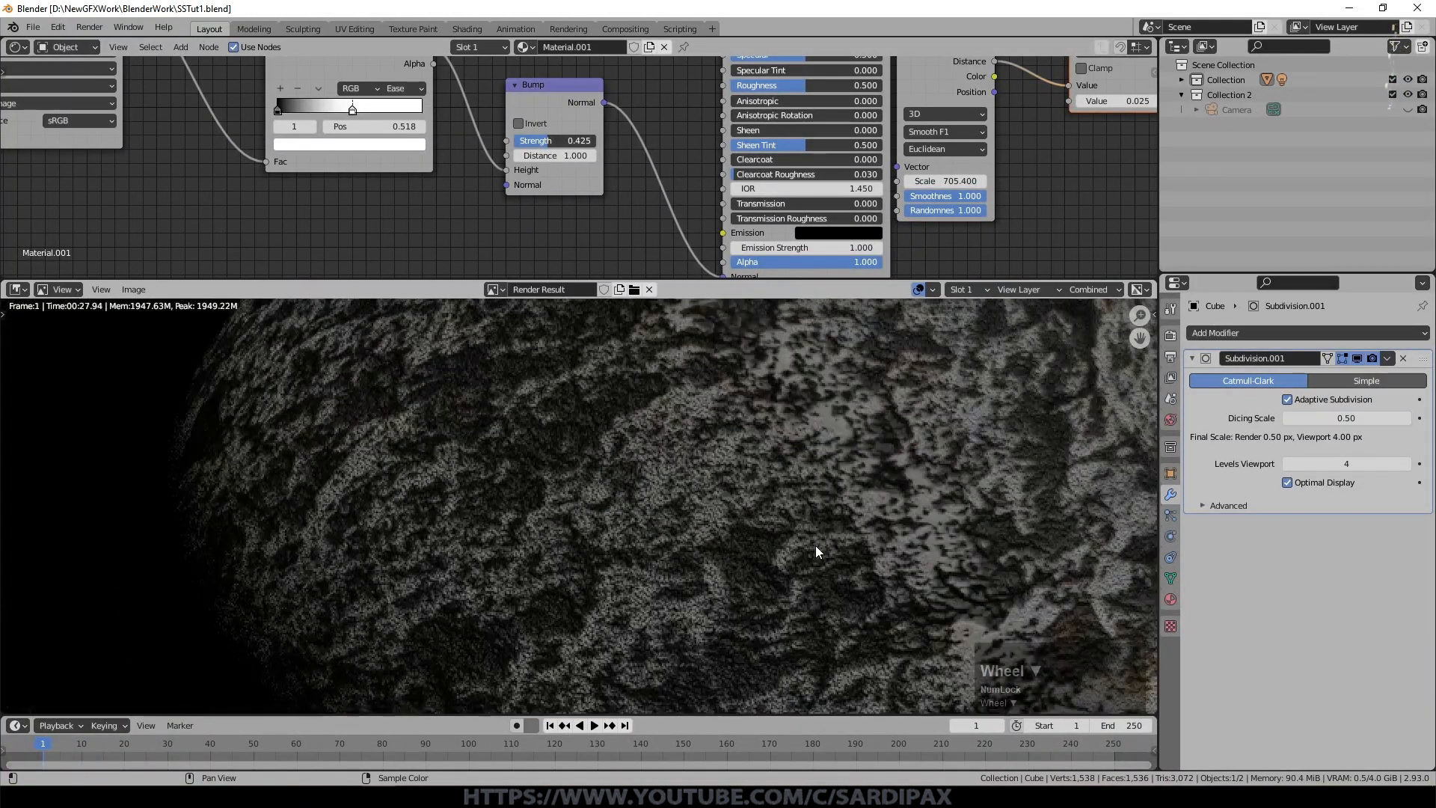
{"action": "scroll", "coordinate": [851, 548], "scroll_direction": "down", "scroll_amount": 1}
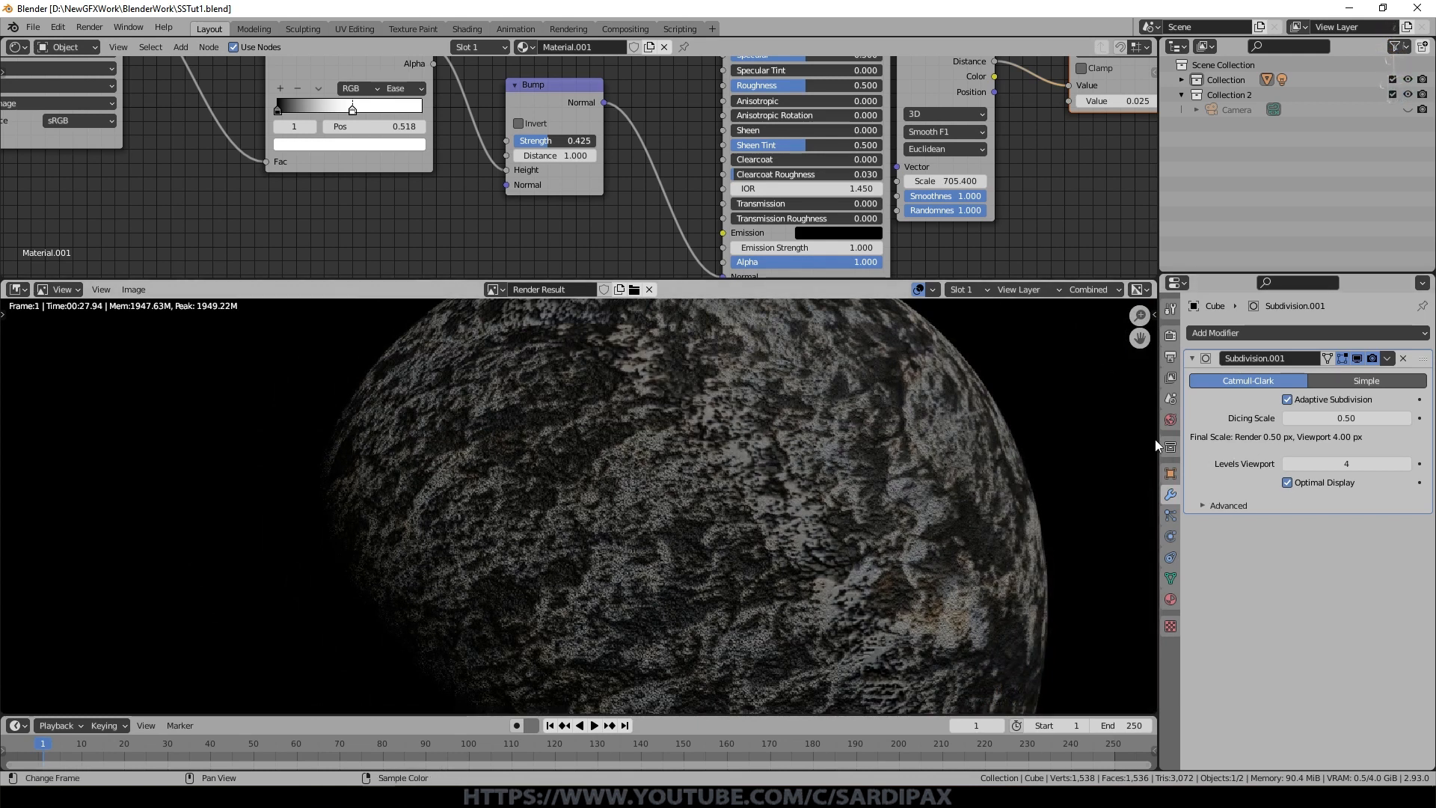
{"action": "scroll", "coordinate": [923, 460], "scroll_direction": "up", "scroll_amount": 2}
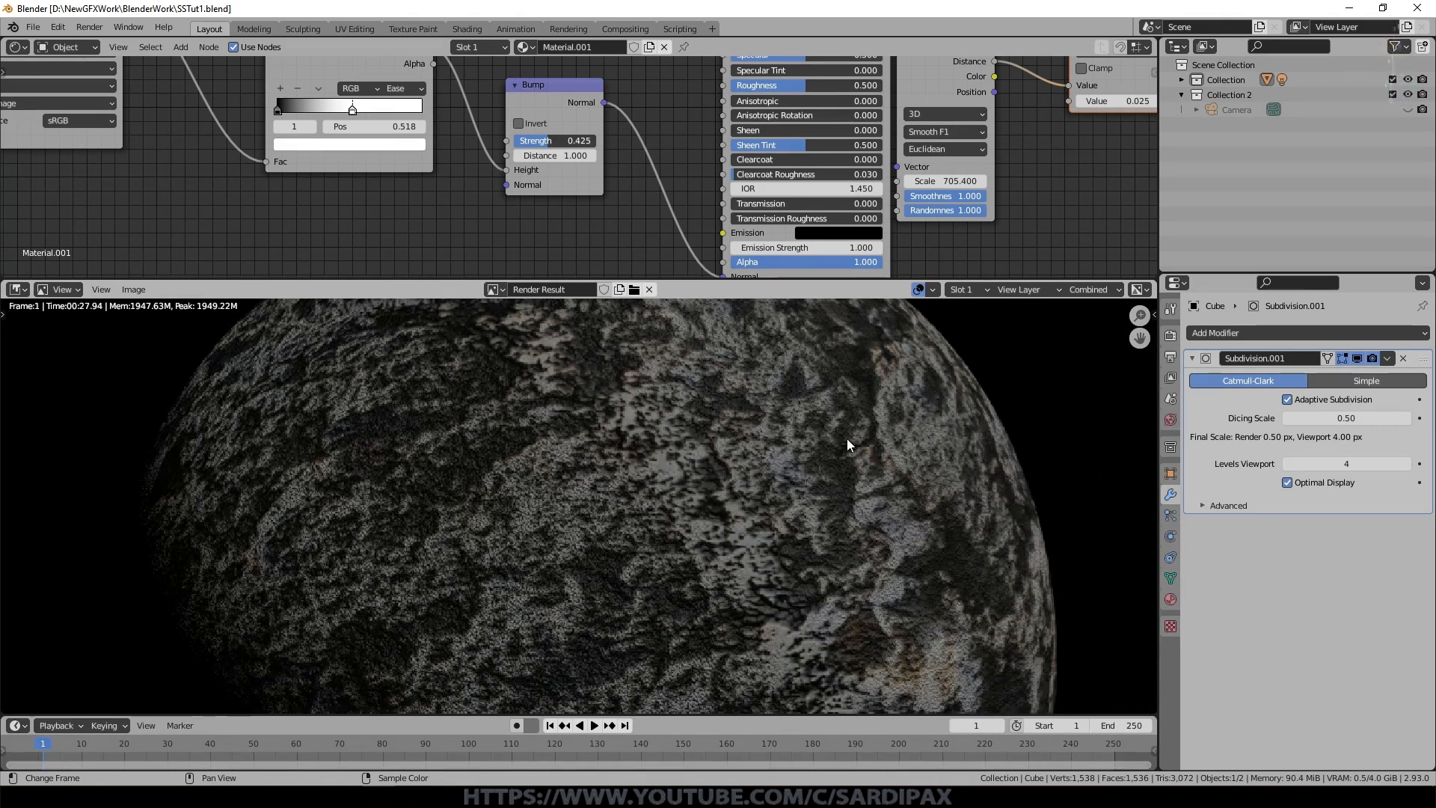
Step: Switch the Cycles feature set back to Supported
{"action": "left_click", "coordinate": [1171, 357]}
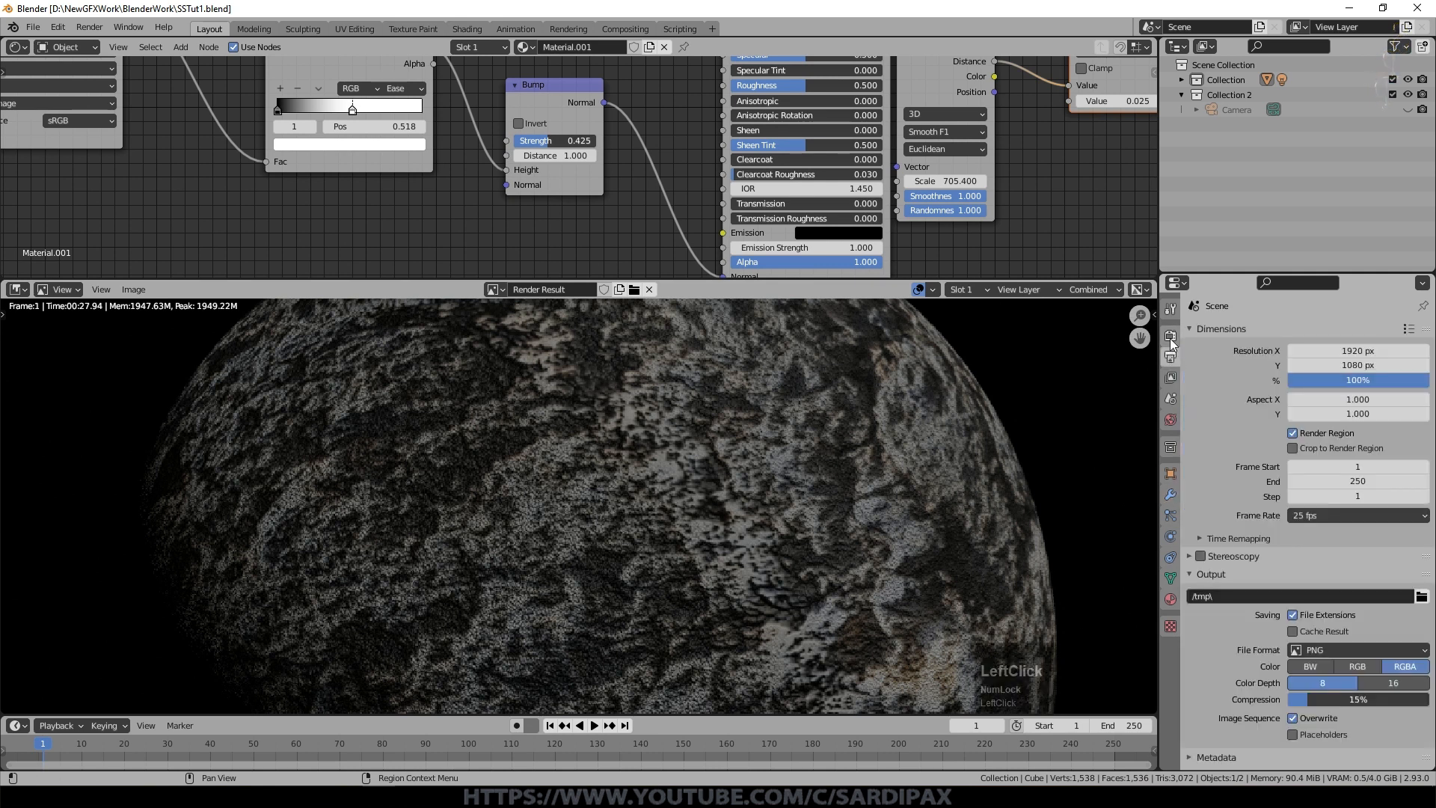
{"action": "left_click", "coordinate": [1170, 338]}
{"action": "left_click", "coordinate": [1345, 350]}
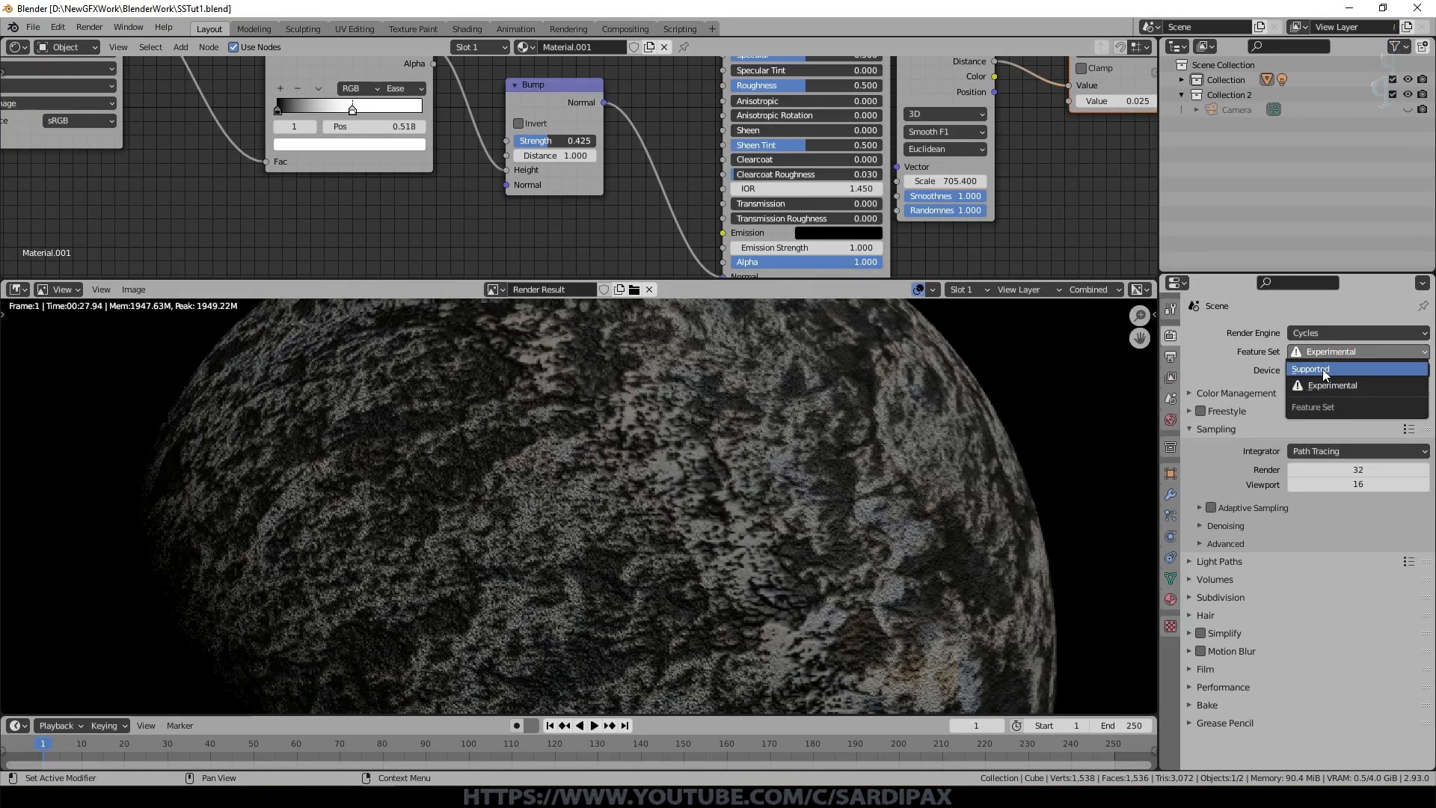
{"action": "left_click", "coordinate": [1322, 370]}
{"action": "scroll", "coordinate": [944, 428], "scroll_direction": "down", "scroll_amount": 2}
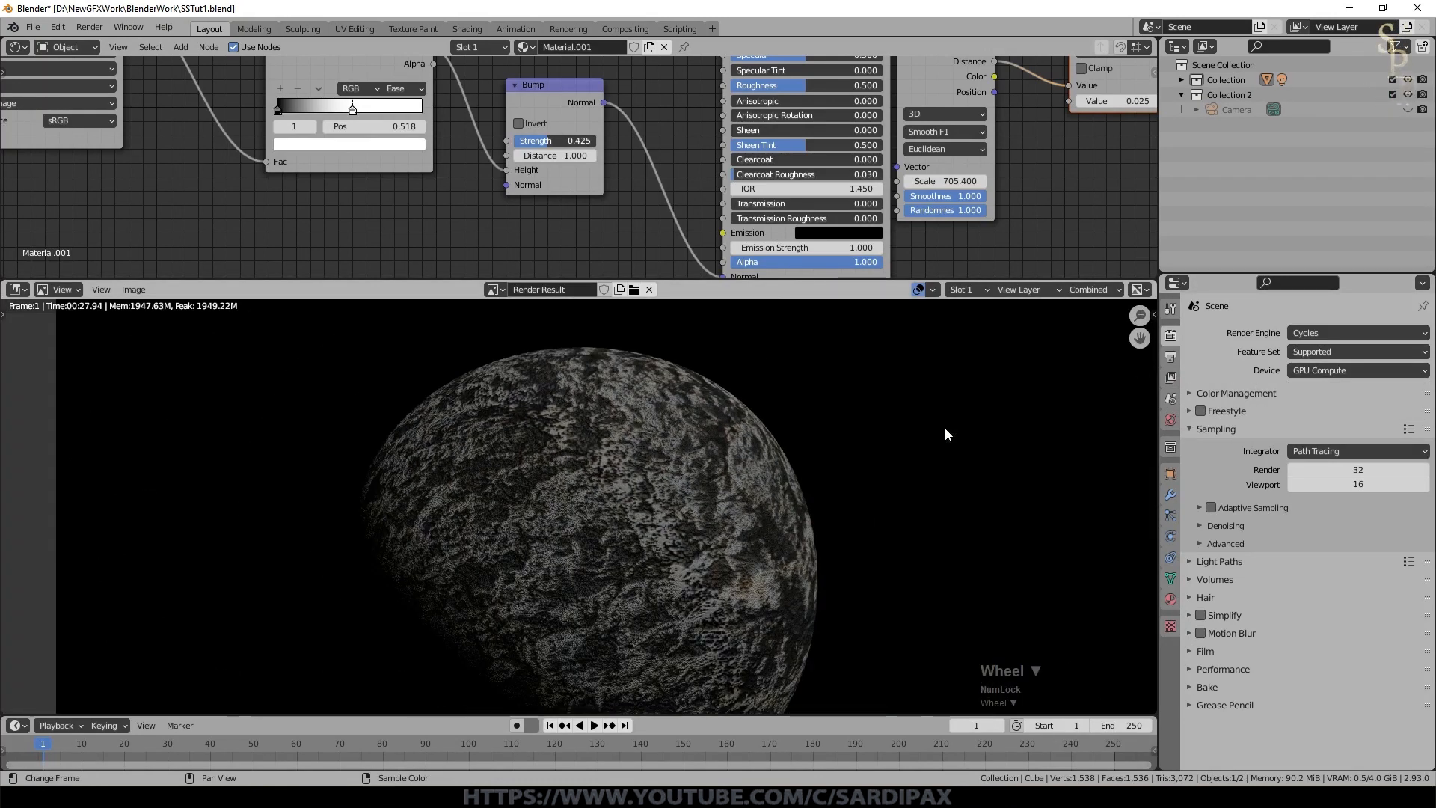
Step: Return to the 3D viewport, add a Monkey mesh and move it beside the rock sphere
{"action": "key", "text": "shift+F5"}
{"action": "key", "text": "Tab"}
{"action": "key", "text": "shift+a"}
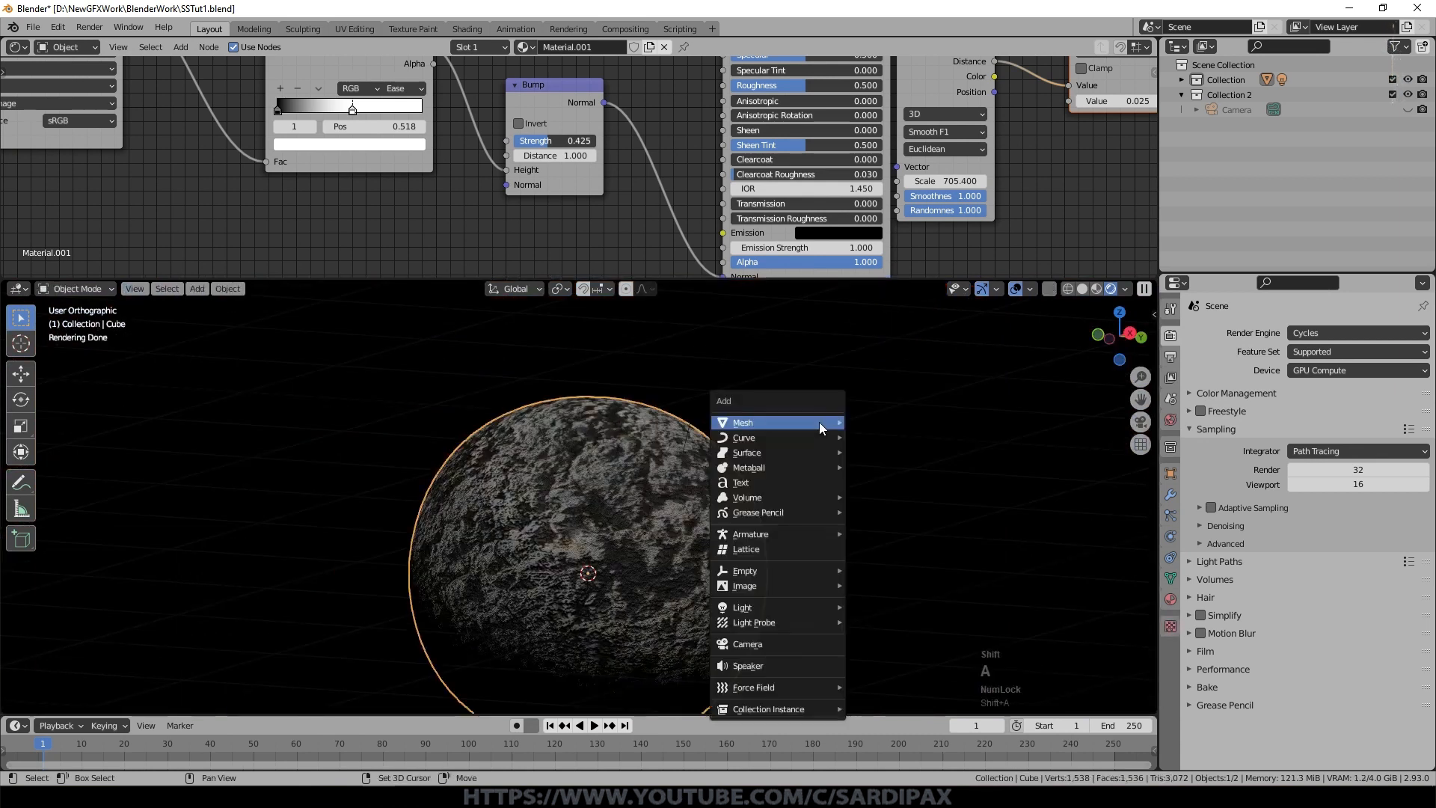
{"action": "key", "text": "shift+a"}
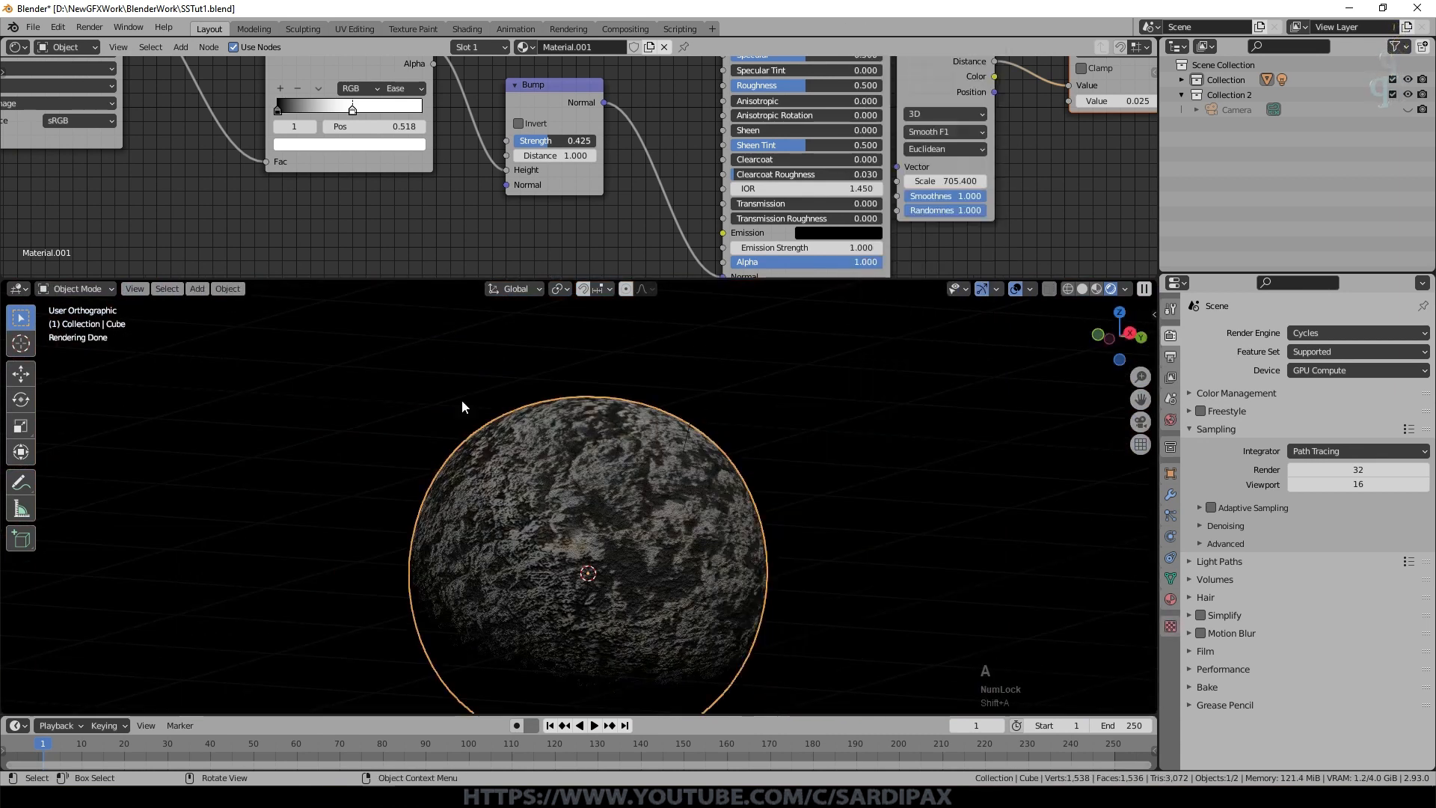
{"action": "key", "text": "shift+a"}
{"action": "mouse_move", "coordinate": [286, 365]}
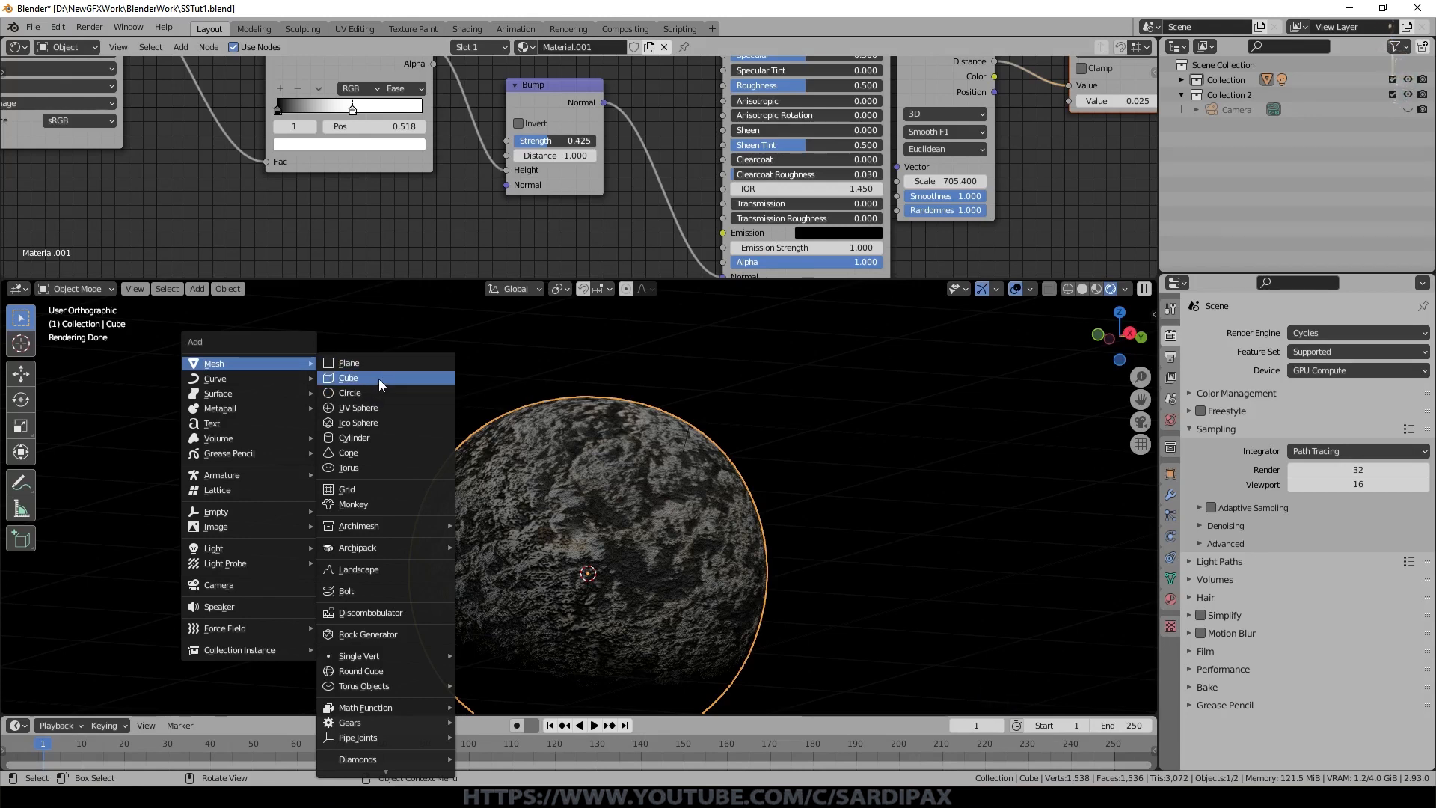
{"action": "left_click", "coordinate": [352, 503]}
{"action": "left_click_drag", "start_coordinate": [559, 495], "coordinate": [883, 429]}
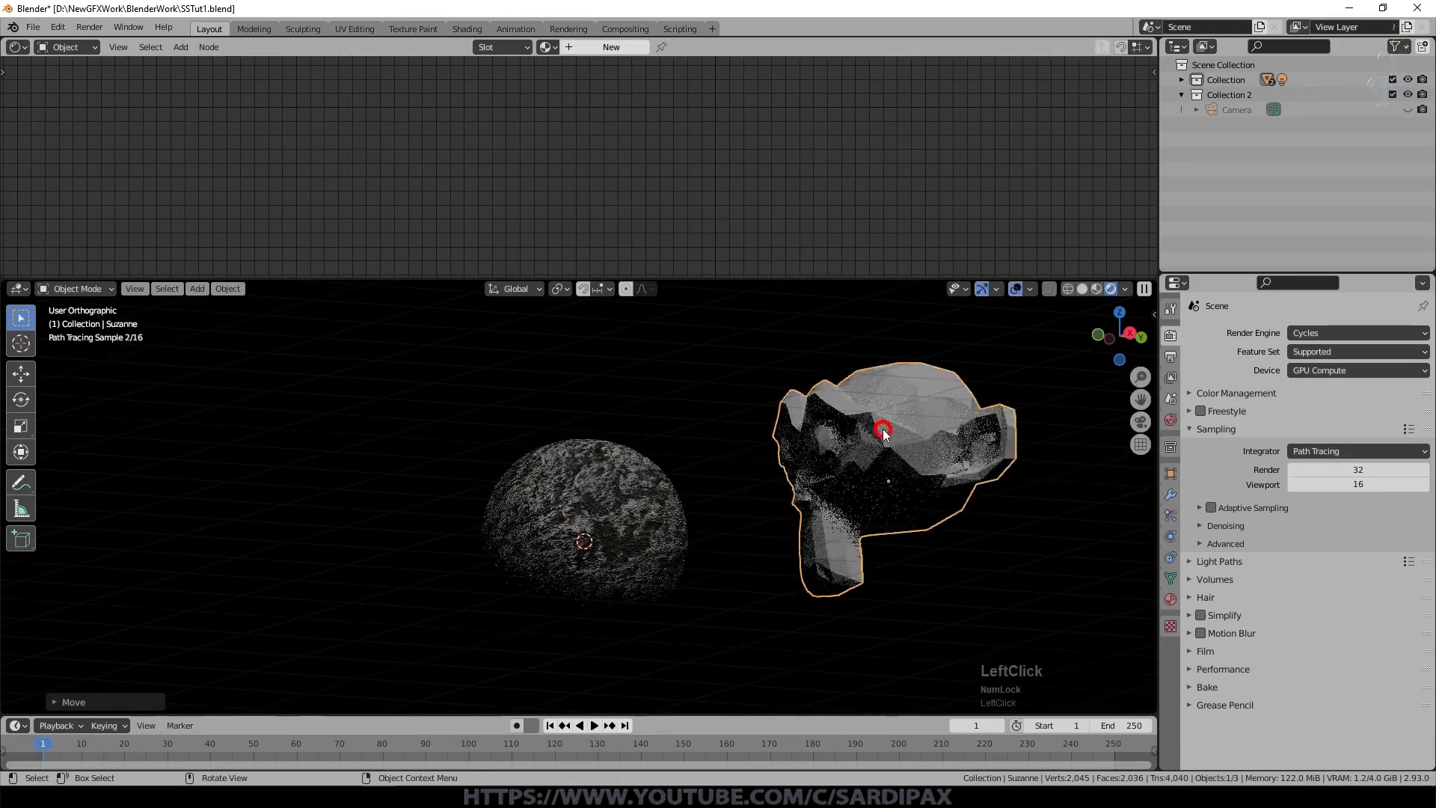
Step: Assign the existing rock material, Material.001, to the monkey head
{"action": "left_click", "coordinate": [1171, 599]}
{"action": "left_click", "coordinate": [1196, 381]}
{"action": "left_click", "coordinate": [1236, 418]}
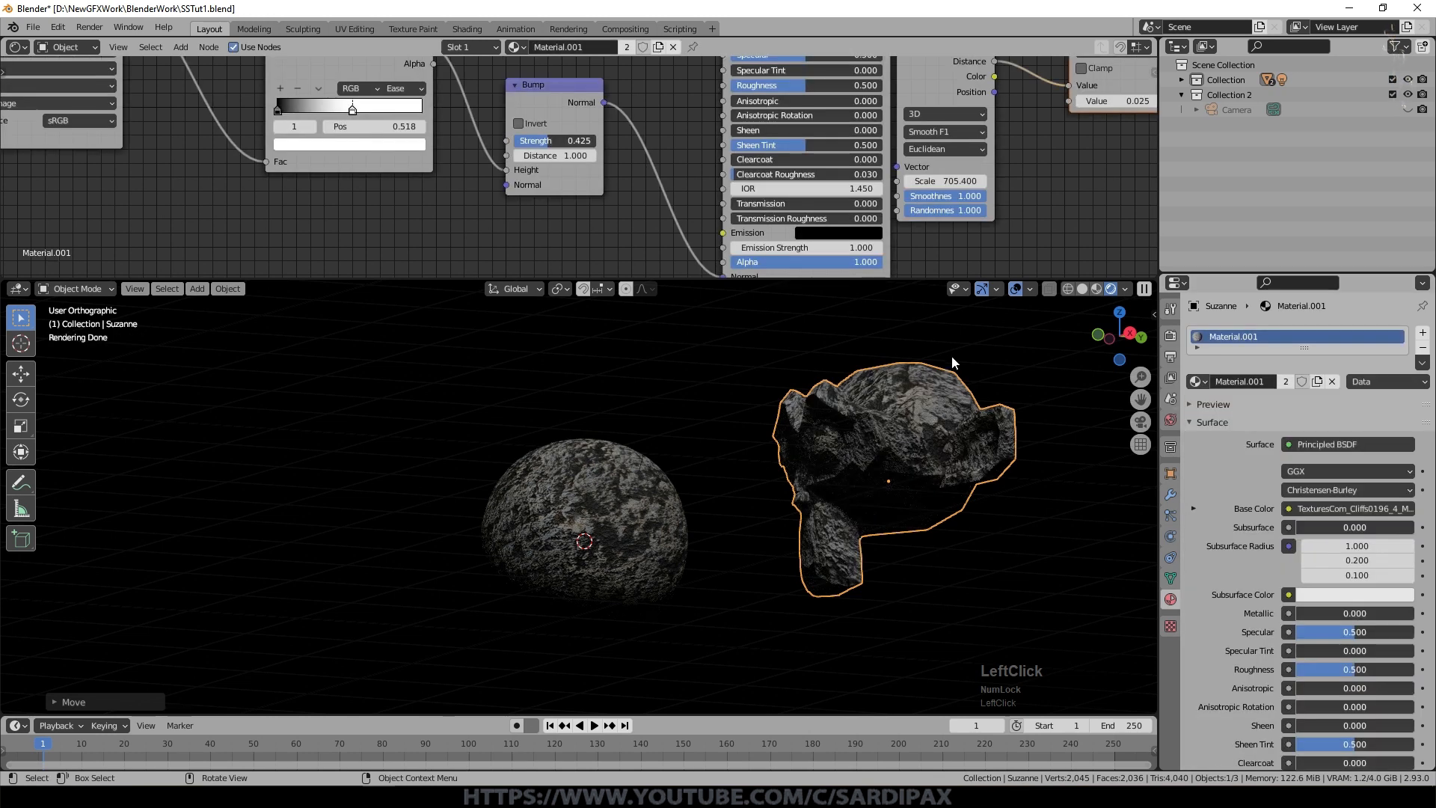
Step: Add a Subdivision Surface modifier to the monkey head and set its viewport and render levels to 4
{"action": "key", "text": "KP_0"}
{"action": "left_click", "coordinate": [1171, 494]}
{"action": "left_click", "coordinate": [1268, 333]}
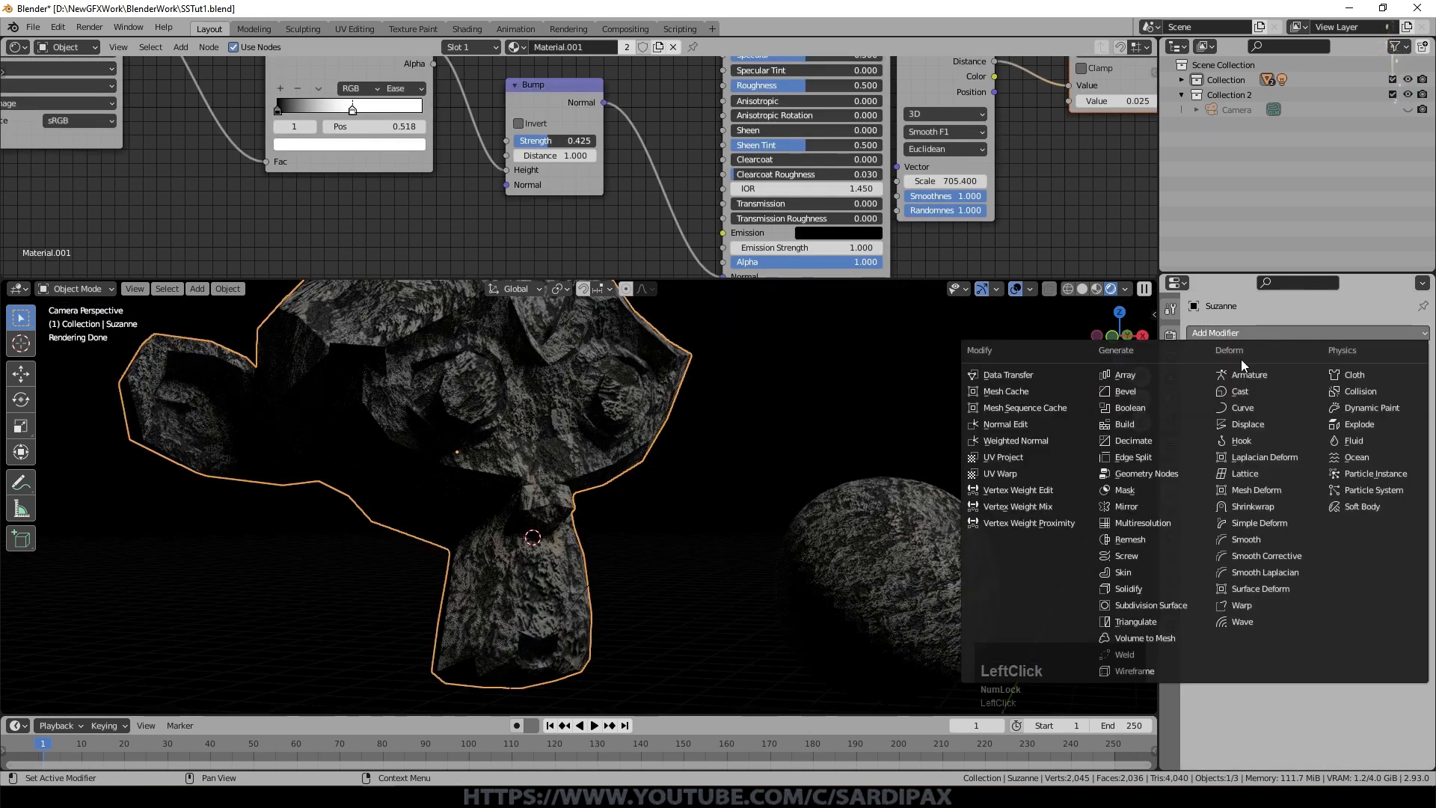
{"action": "left_click", "coordinate": [1167, 604]}
{"action": "middle_click_drag", "start_coordinate": [636, 465], "coordinate": [710, 433], "text": "shift"}
{"action": "scroll", "coordinate": [710, 433], "scroll_direction": "up", "scroll_amount": 4}
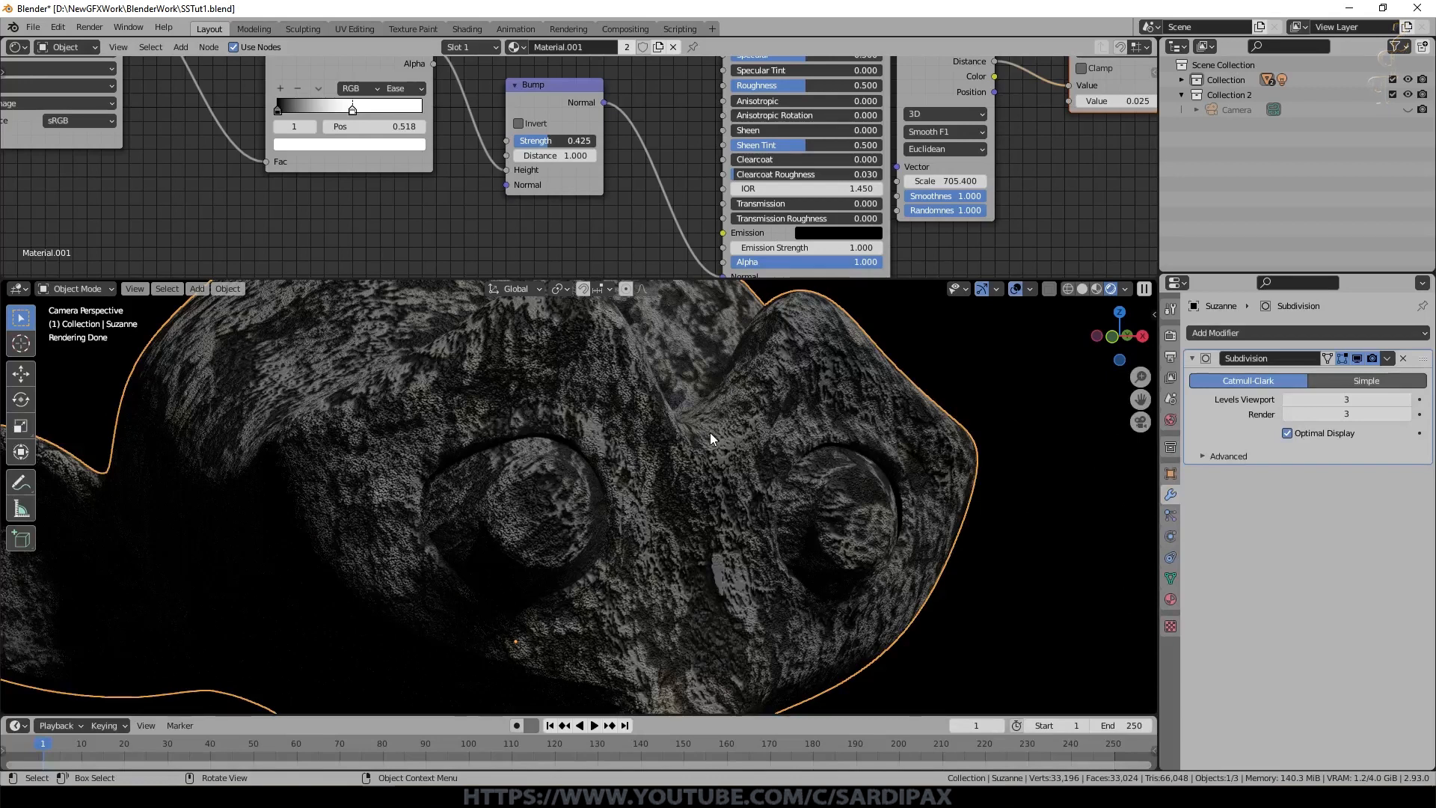
{"action": "left_click", "coordinate": [1411, 400]}
{"action": "left_click", "coordinate": [1410, 414]}
{"action": "middle_click_drag", "start_coordinate": [701, 403], "coordinate": [692, 437]}
{"action": "key", "text": "KP_Decimal"}
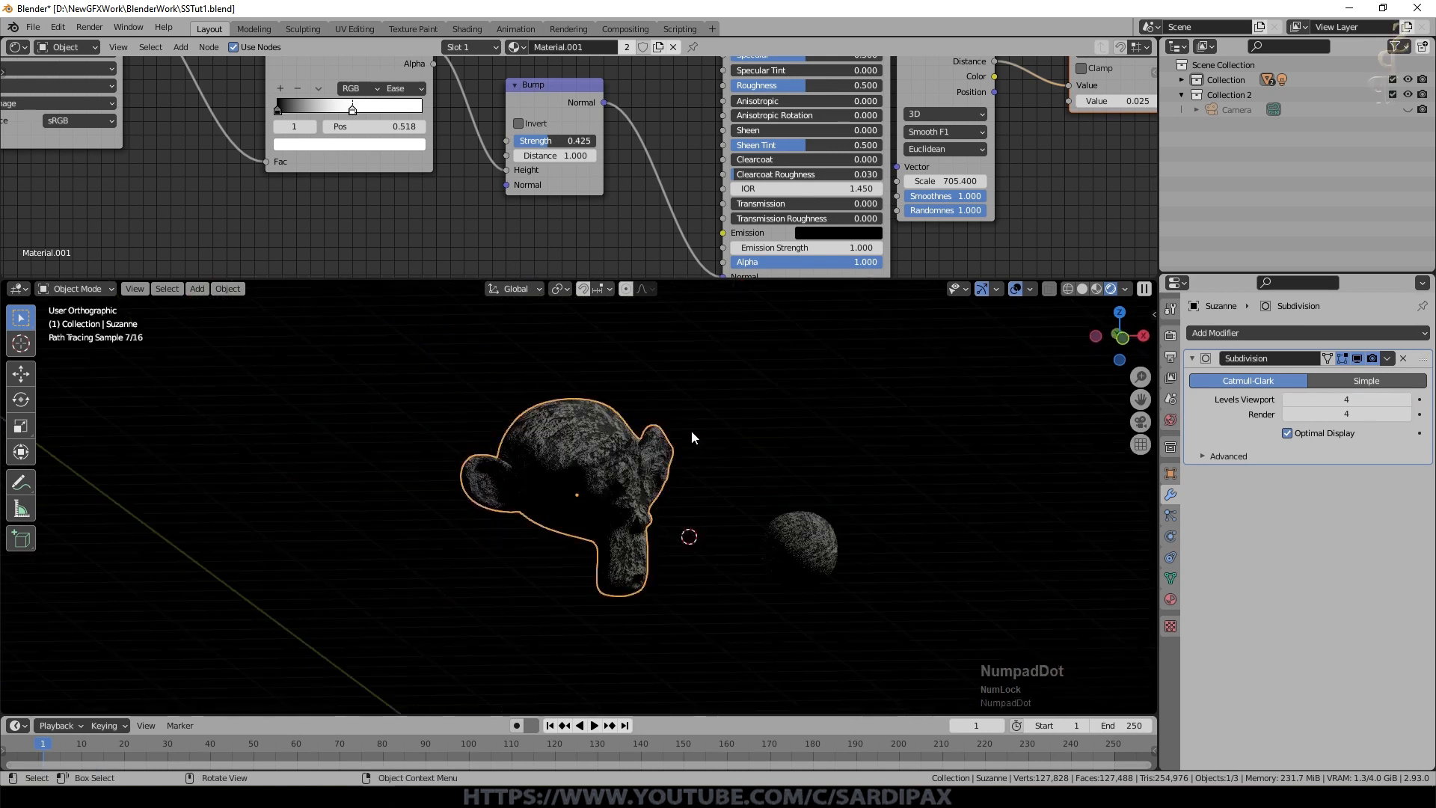
Step: Hide the Subdivision modifier in the viewport and inspect the monkey head's unsubdivided mesh
{"action": "left_click", "coordinate": [1171, 501]}
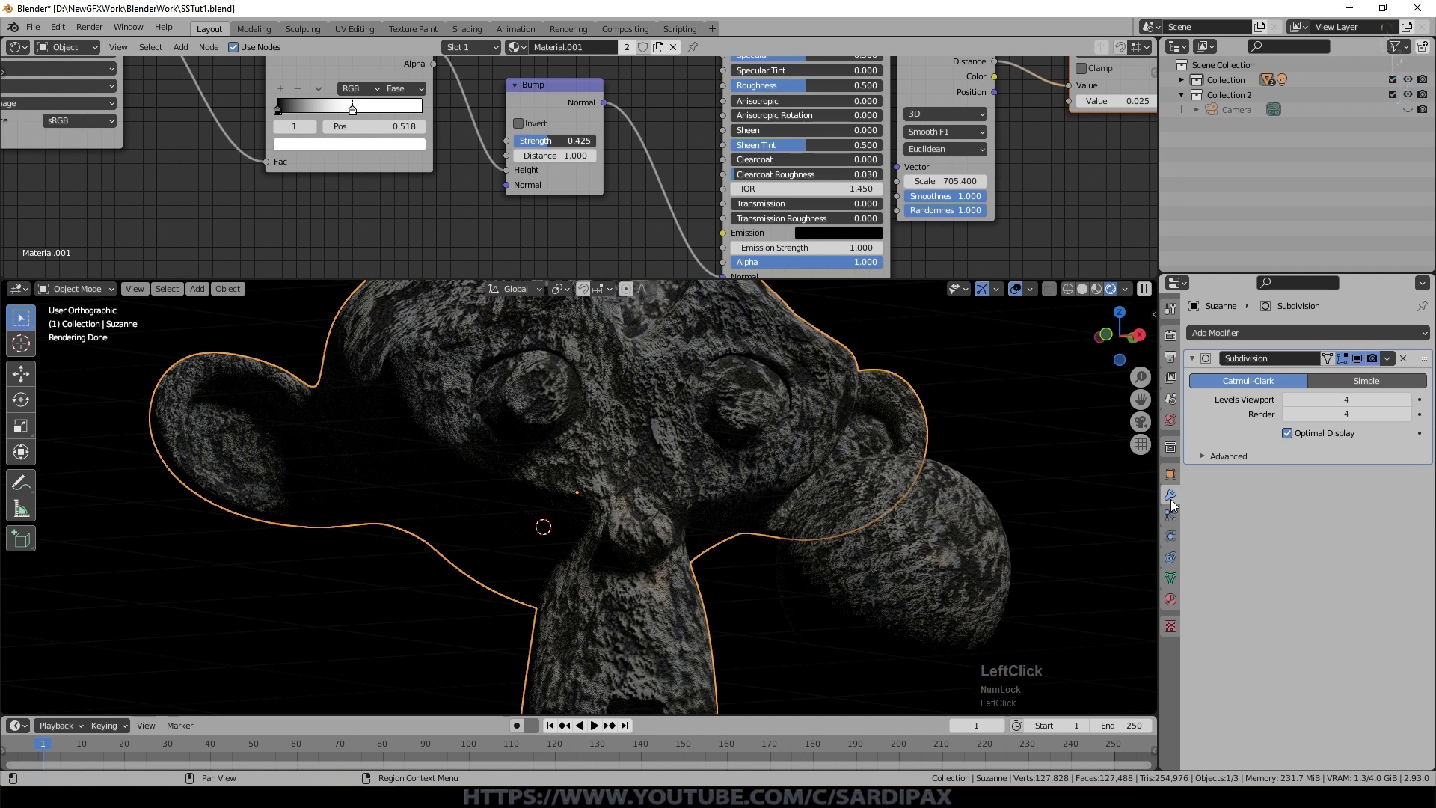
{"action": "left_click", "coordinate": [1357, 358]}
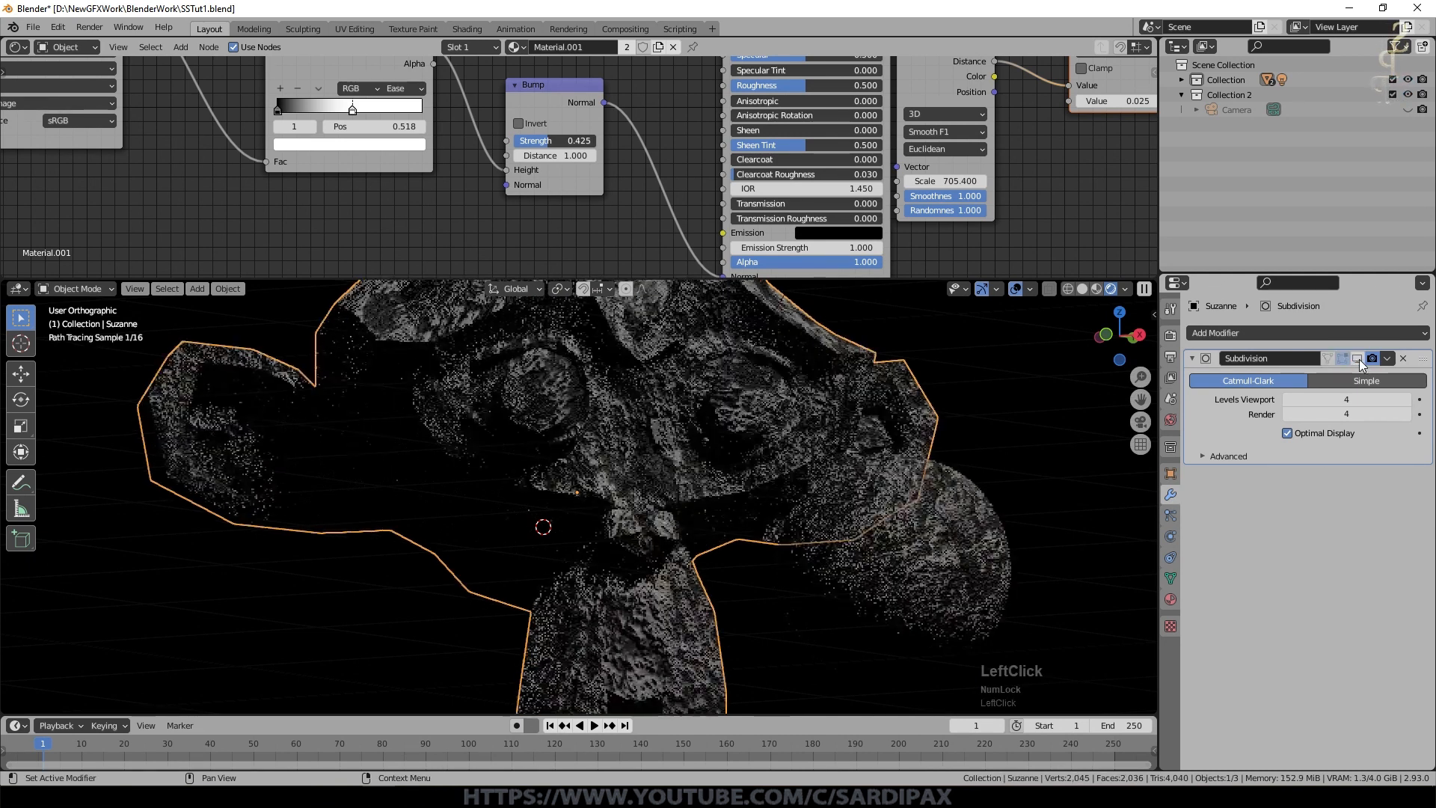
{"action": "middle_click_drag", "start_coordinate": [548, 518], "coordinate": [666, 470]}
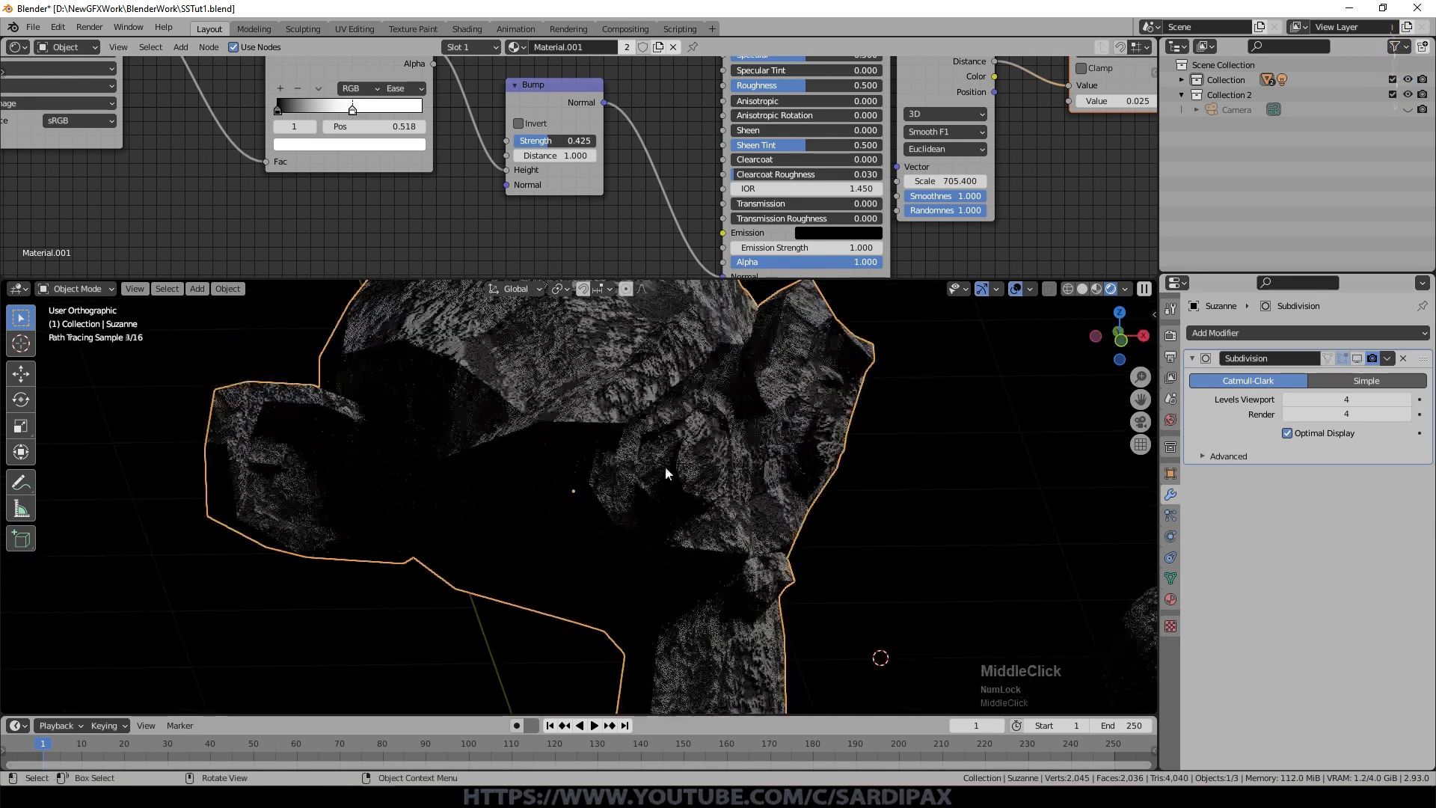
{"action": "middle_click_drag", "start_coordinate": [711, 528], "coordinate": [778, 539]}
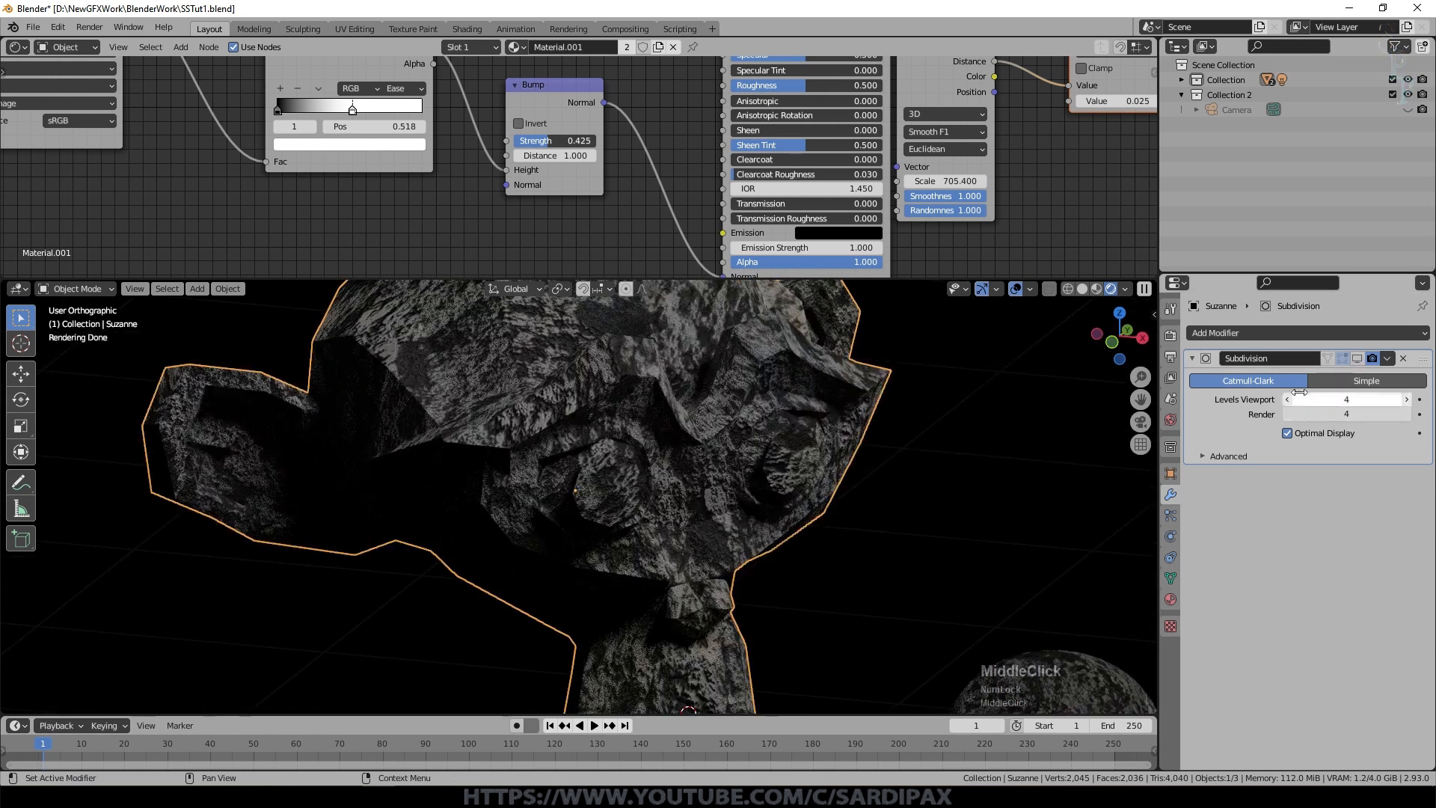
{"action": "left_click", "coordinate": [1358, 359]}
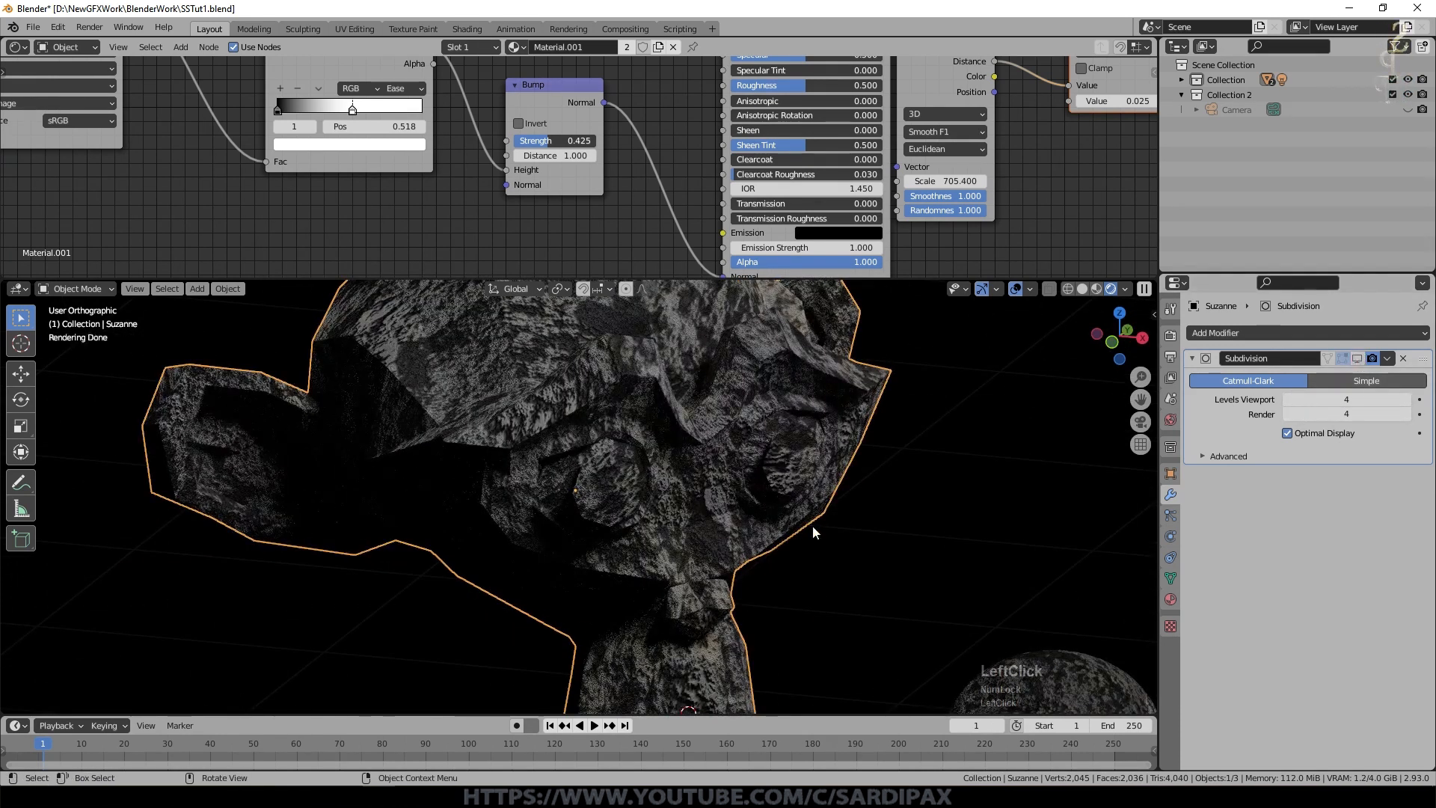
{"action": "scroll", "coordinate": [800, 508], "scroll_direction": "down", "scroll_amount": 4}
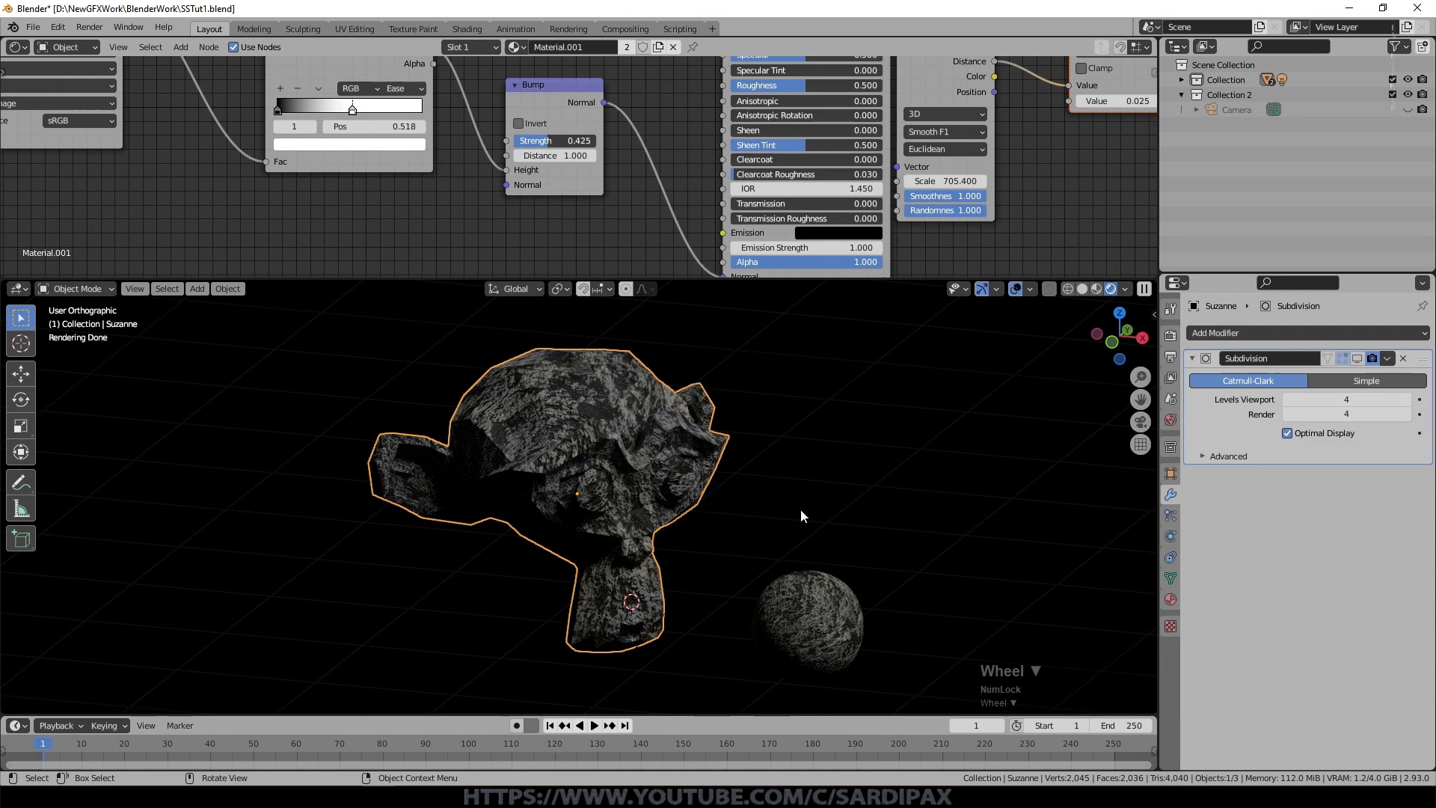
Step: In Edit Mode, select the vertices of the brow faces above one of the monkey's eyes
{"action": "key", "text": "Tab"}
{"action": "middle_click_drag", "start_coordinate": [649, 499], "coordinate": [572, 448]}
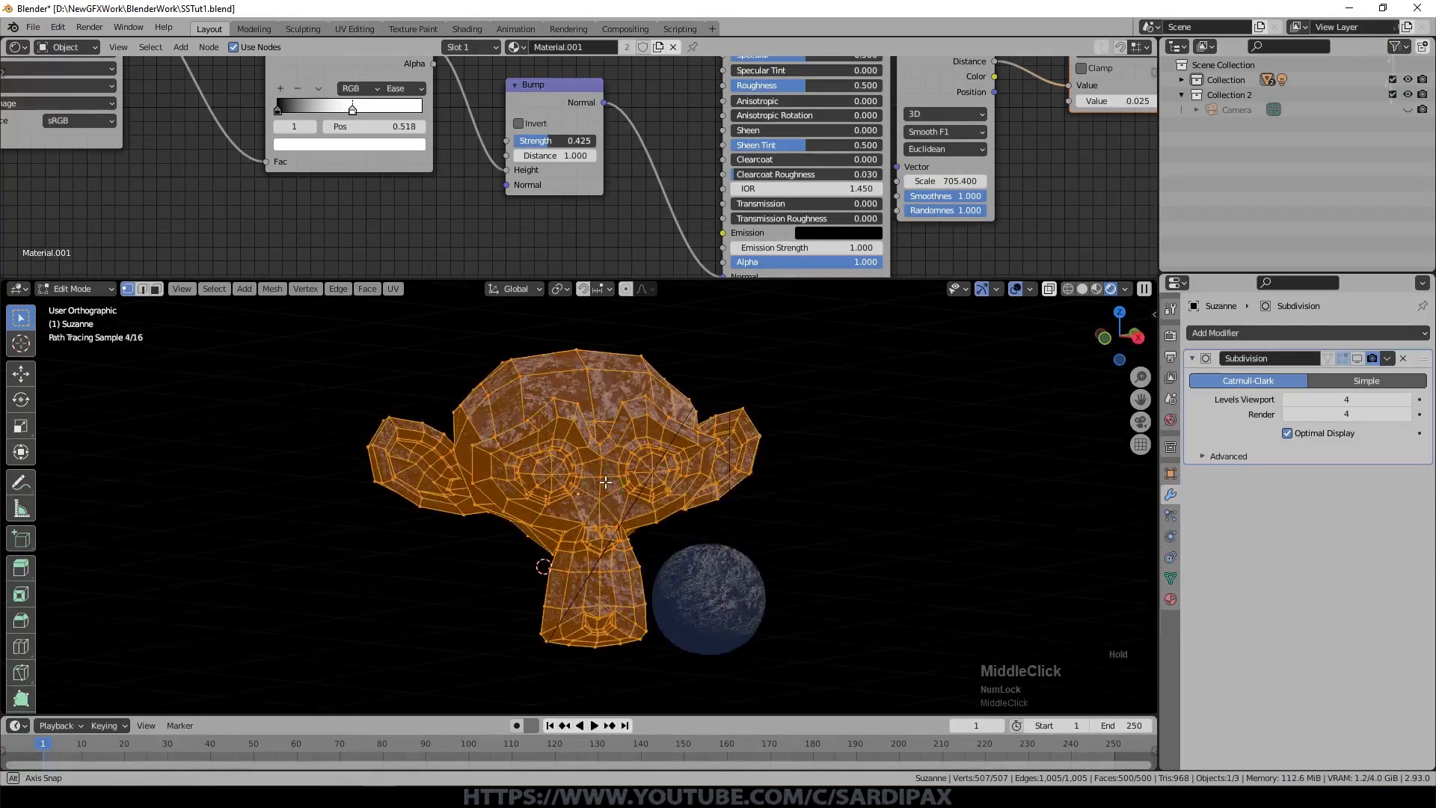
{"action": "left_click", "coordinate": [559, 423]}
{"action": "left_click", "coordinate": [539, 432], "text": "shift"}
{"action": "left_click", "coordinate": [498, 452], "text": "shift"}
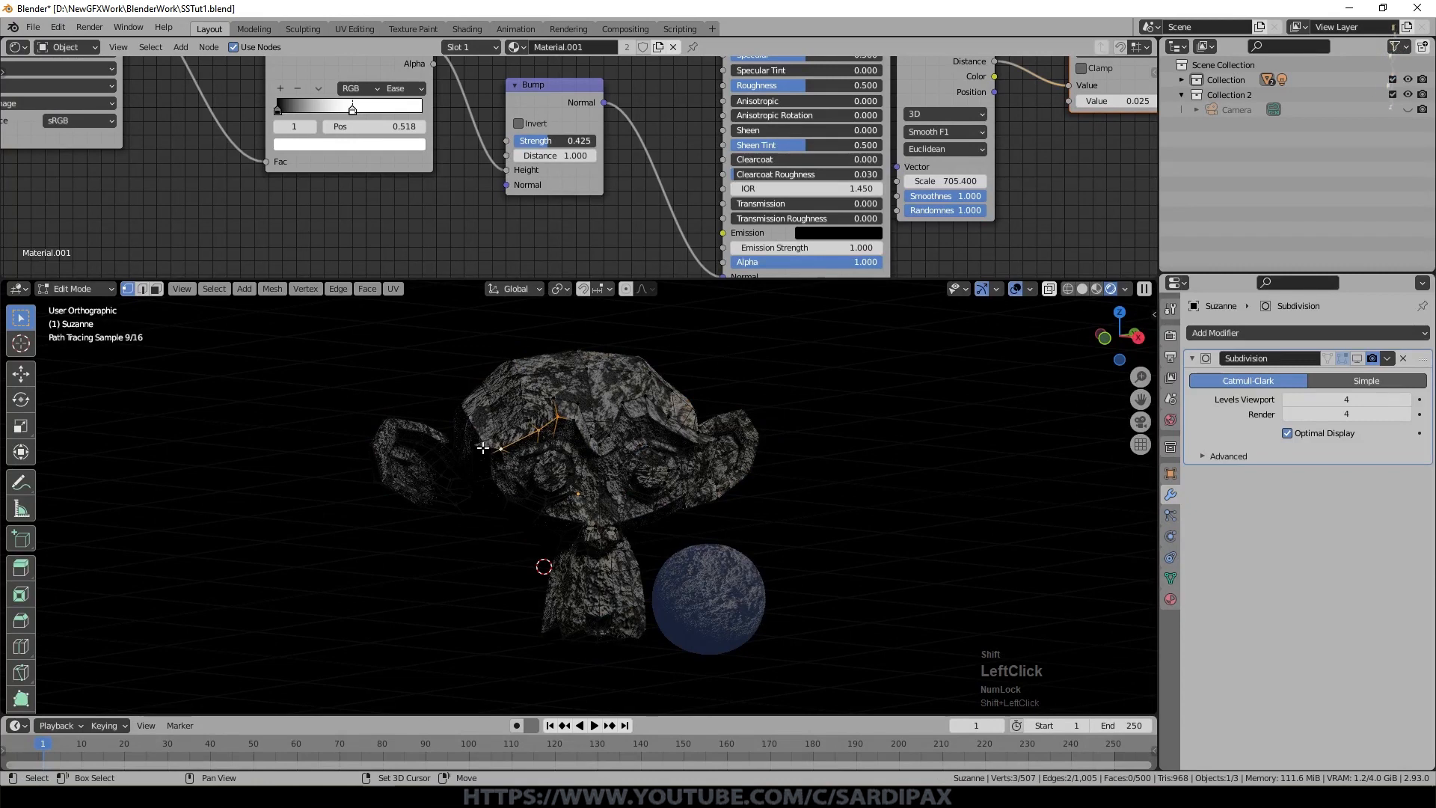
{"action": "left_click", "coordinate": [497, 434], "text": "shift"}
{"action": "left_click", "coordinate": [530, 420], "text": "shift"}
{"action": "left_click", "coordinate": [556, 400], "text": "shift"}
{"action": "left_click", "coordinate": [492, 454], "text": "shift"}
Step: Show the subdivision in the viewport again and try to move the selected brow faces
{"action": "key", "text": "g"}
{"action": "key", "text": "Escape"}
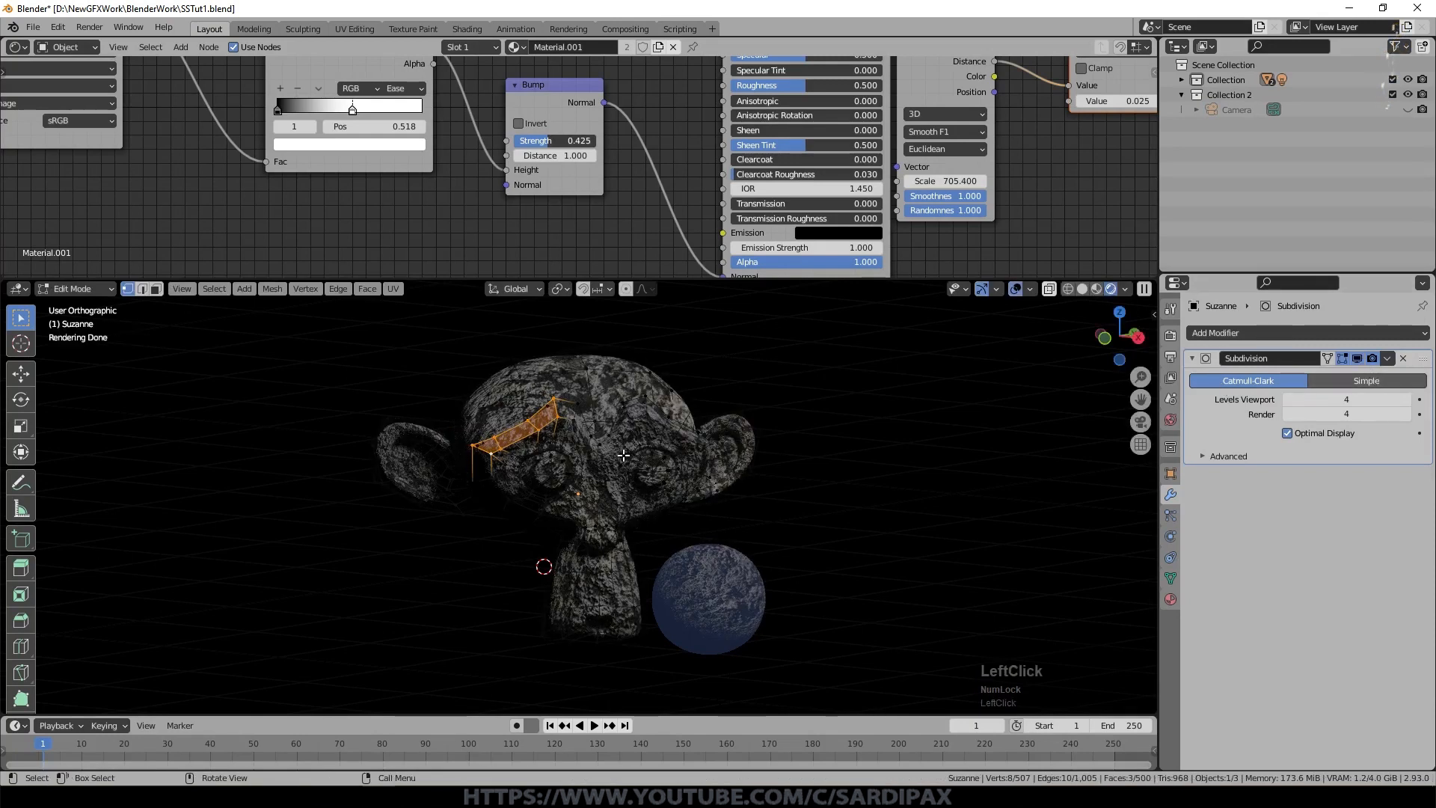
{"action": "scroll", "coordinate": [604, 458], "scroll_direction": "up", "scroll_amount": 3}
{"action": "key", "text": "g"}
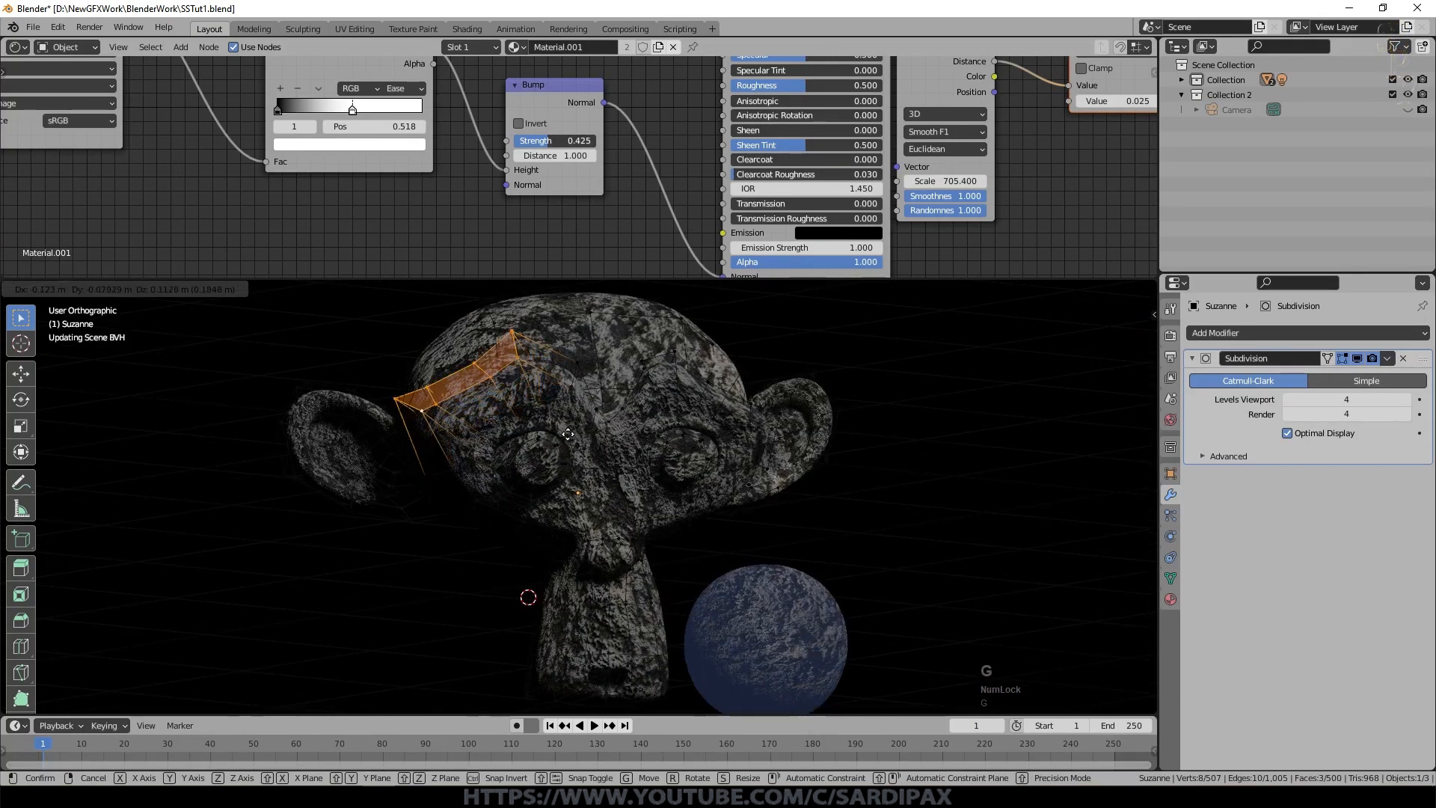
{"action": "key", "text": "Escape"}
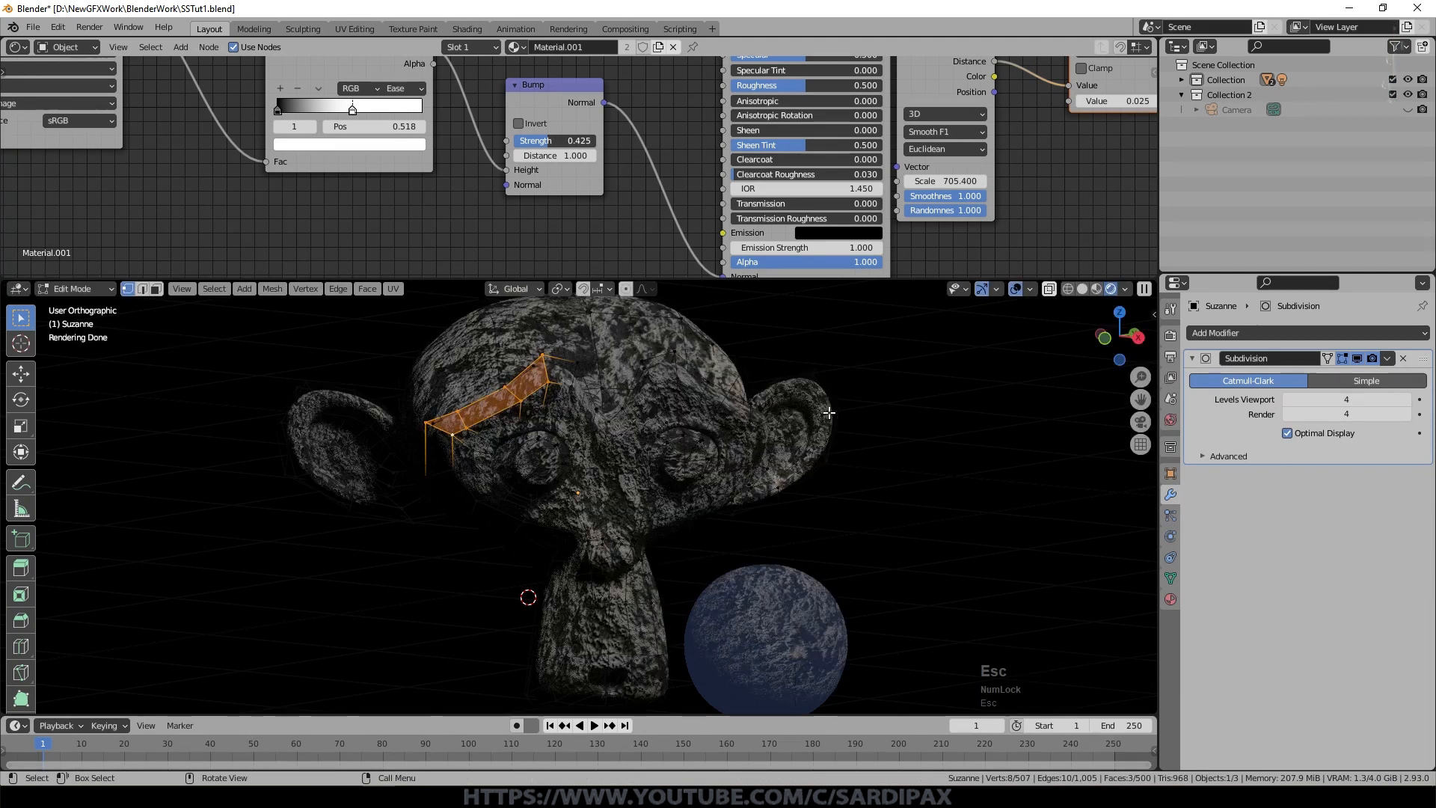
Step: Examine the subdivided monkey head around the nose in Object Mode and Edit Mode
{"action": "key", "text": "Tab"}
{"action": "middle_click_drag", "start_coordinate": [645, 459], "coordinate": [692, 486]}
{"action": "scroll", "coordinate": [770, 472], "scroll_direction": "up", "scroll_amount": 2}
{"action": "middle_click_drag", "start_coordinate": [854, 554], "coordinate": [659, 441], "text": "shift"}
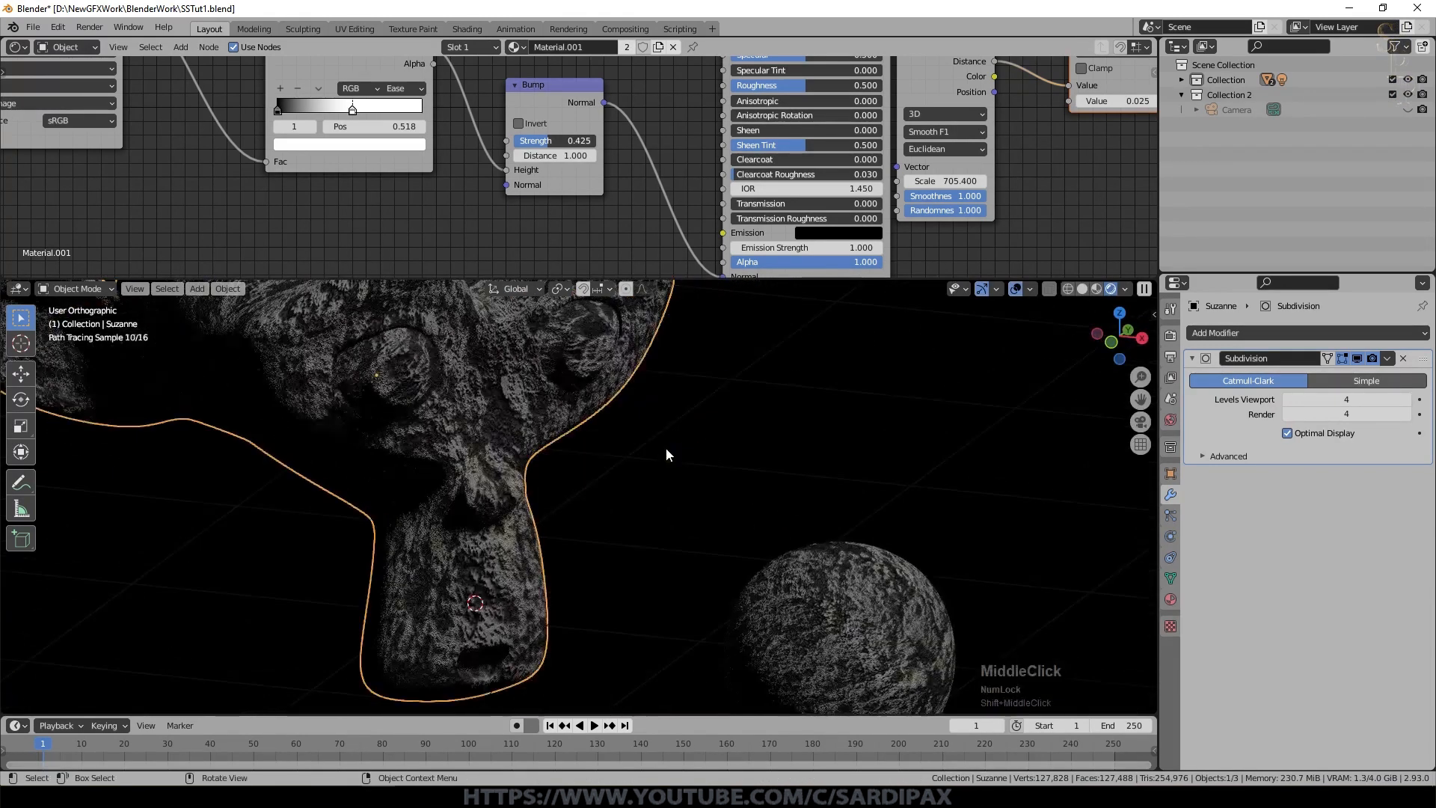
{"action": "key", "text": "Tab"}
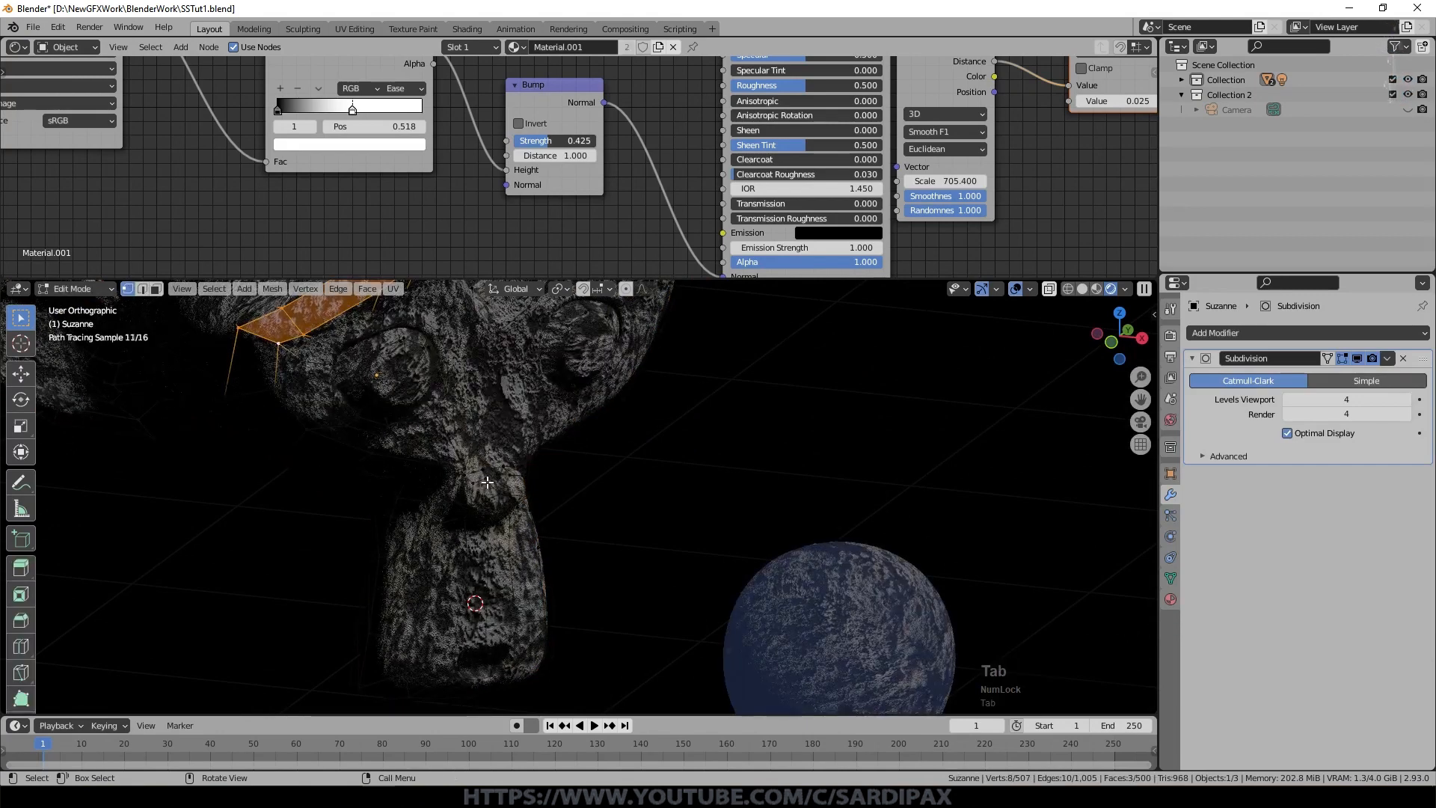
{"action": "left_click", "coordinate": [469, 484]}
{"action": "scroll", "coordinate": [513, 475], "scroll_direction": "up", "scroll_amount": 2}
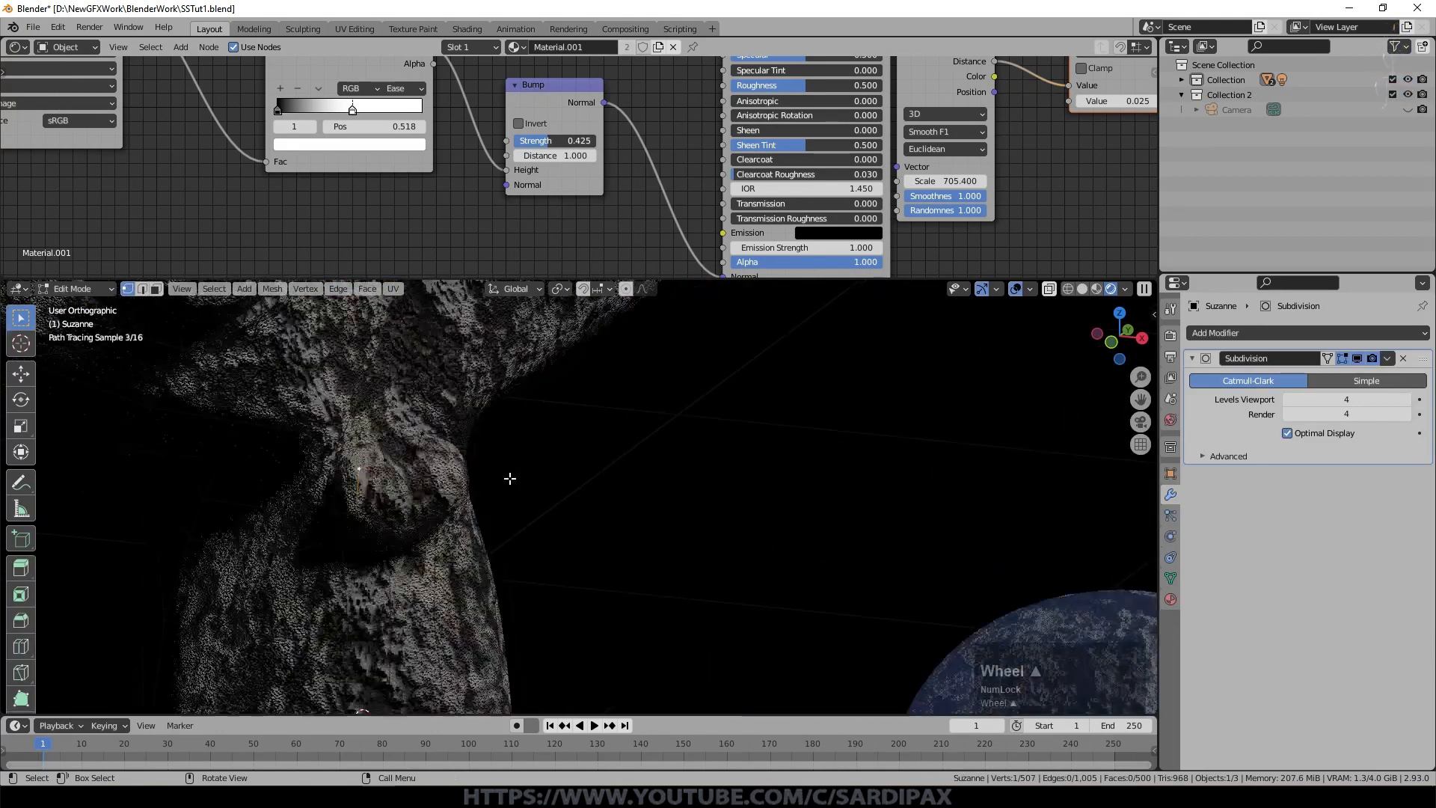
{"action": "scroll", "coordinate": [506, 476], "scroll_direction": "down", "scroll_amount": 1}
{"action": "key", "text": "Tab"}
Step: Replace the monkey head's rock material with a new one, set Metallic to 0.560 and shade the mesh smooth
{"action": "left_click", "coordinate": [1170, 598]}
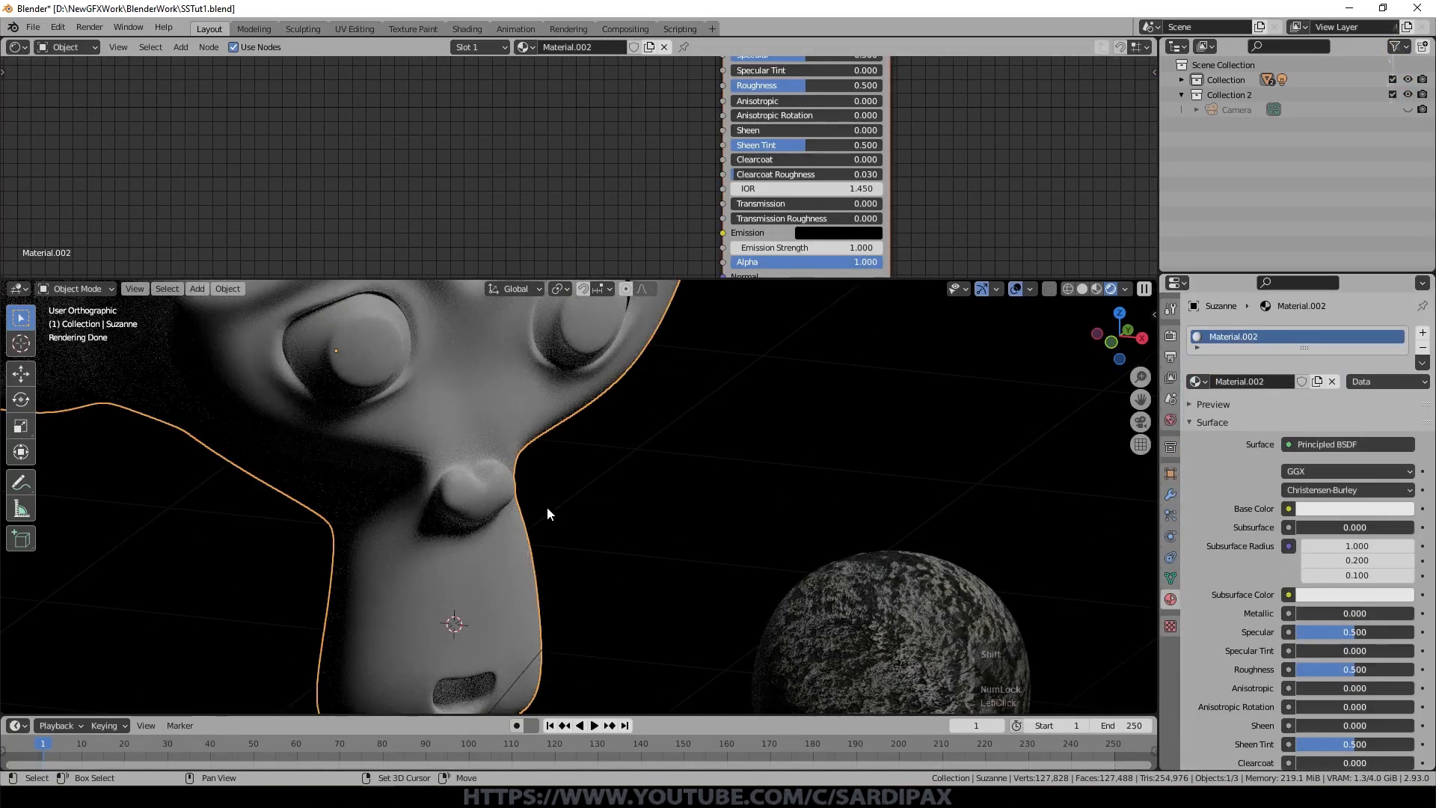
{"action": "middle_click_drag", "start_coordinate": [549, 509], "coordinate": [679, 490], "text": "shift"}
{"action": "left_click_drag", "start_coordinate": [1342, 613], "coordinate": [1382, 609]}
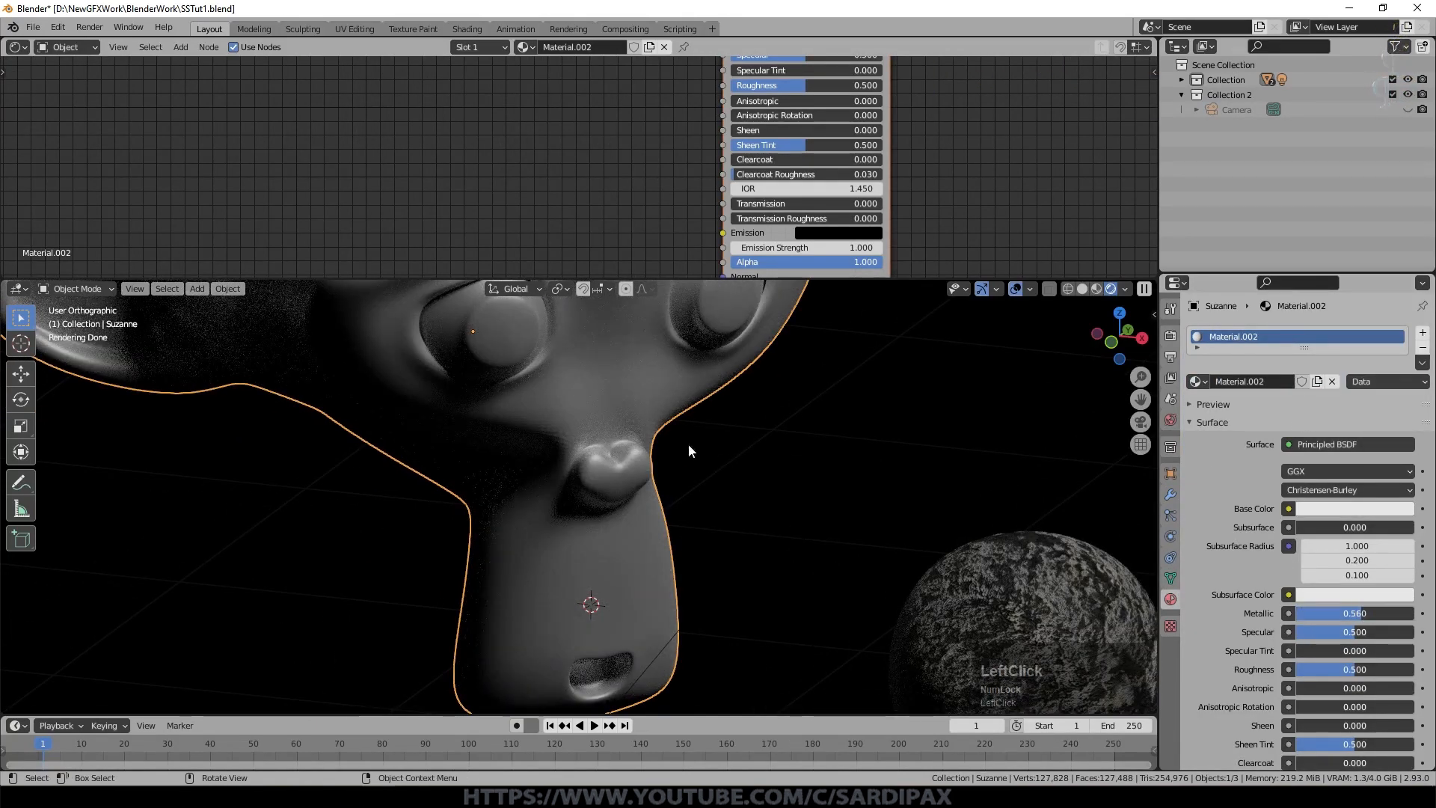
{"action": "scroll", "coordinate": [688, 443], "scroll_direction": "up", "scroll_amount": 3}
{"action": "right_click", "coordinate": [673, 510]}
{"action": "left_click", "coordinate": [670, 510]}
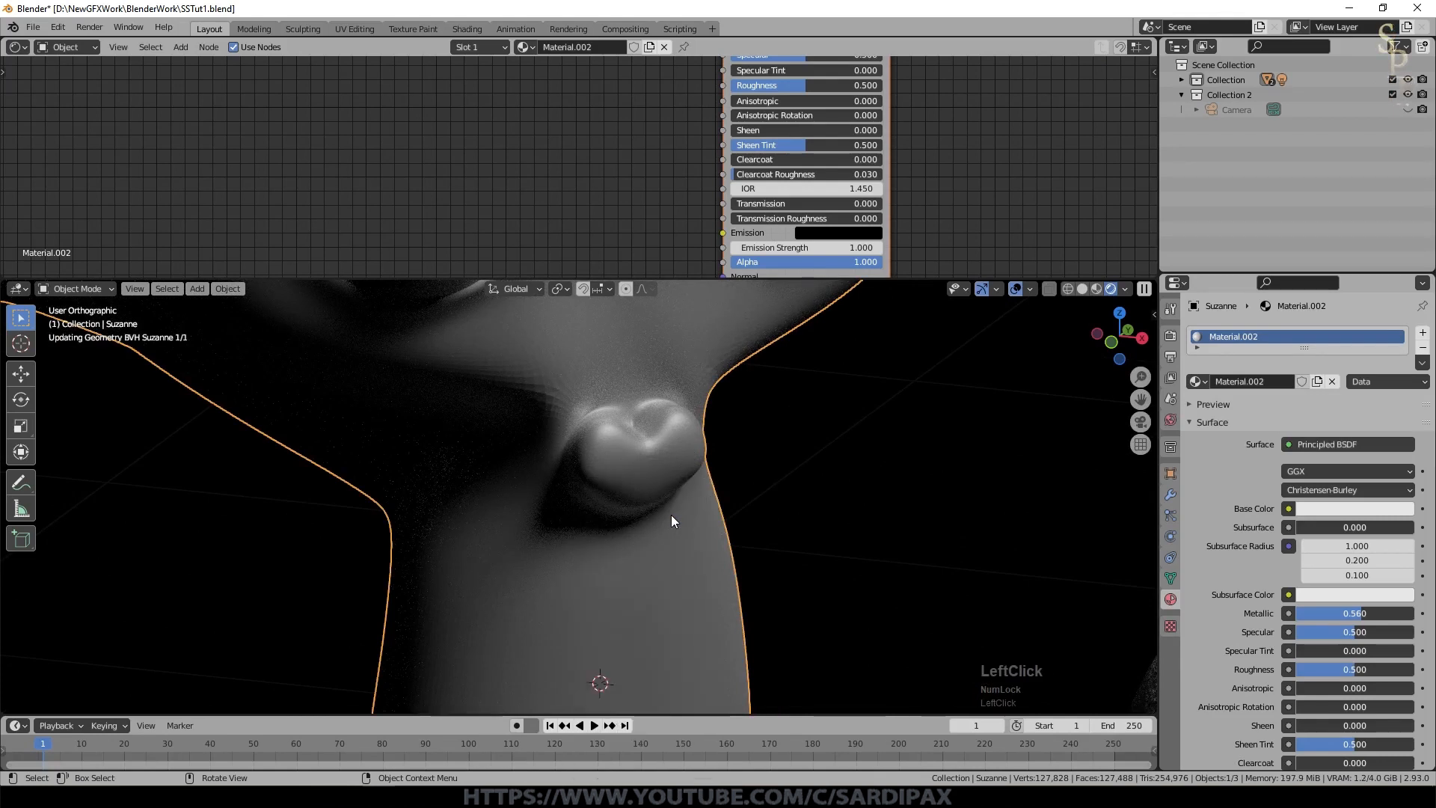
Step: In Edit Mode, select the four vertices of a face on top of the nose and flip its normals
{"action": "key", "text": "Tab"}
{"action": "left_click", "coordinate": [543, 347], "text": "shift"}
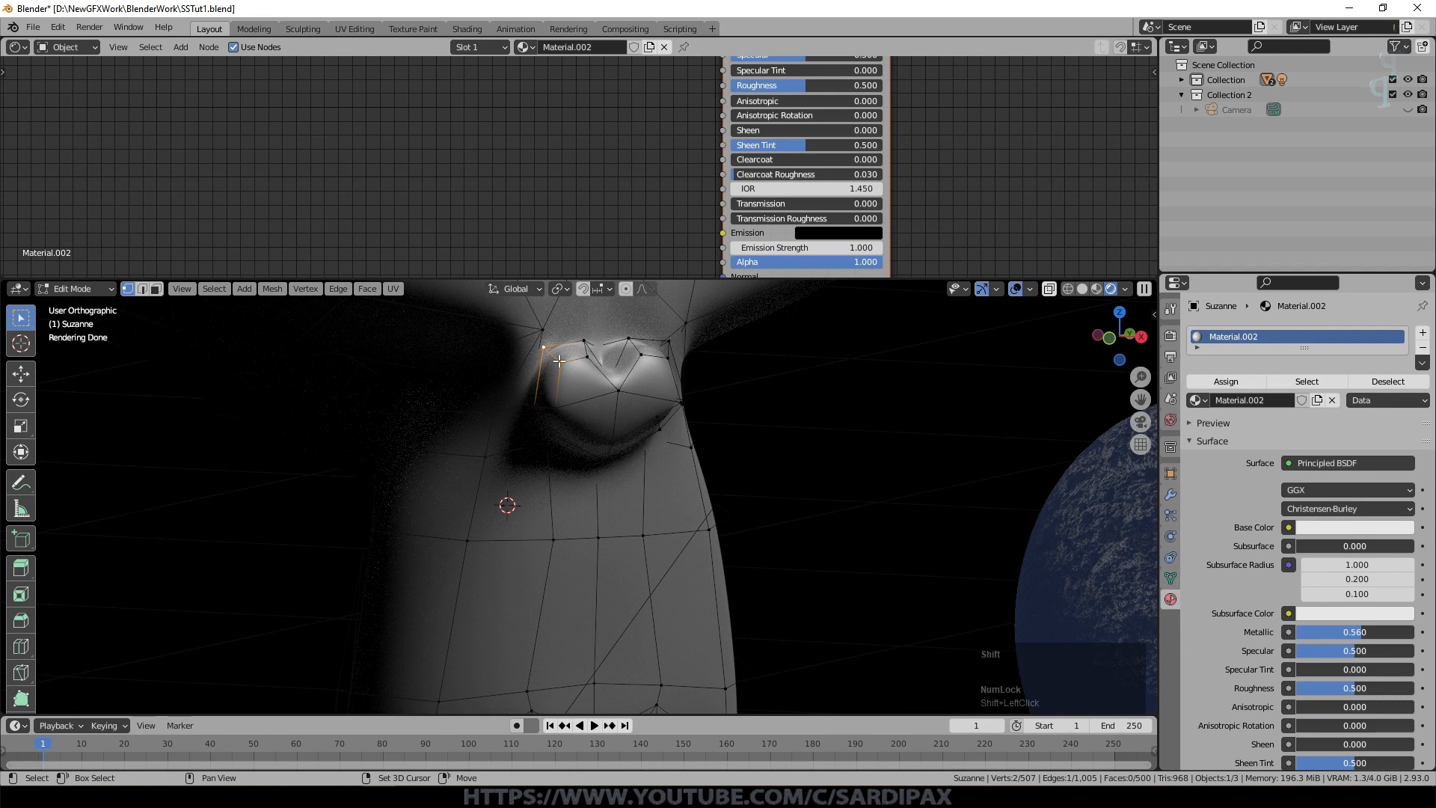
{"action": "left_click", "coordinate": [580, 343], "text": "shift"}
{"action": "left_click", "coordinate": [582, 357], "text": "shift"}
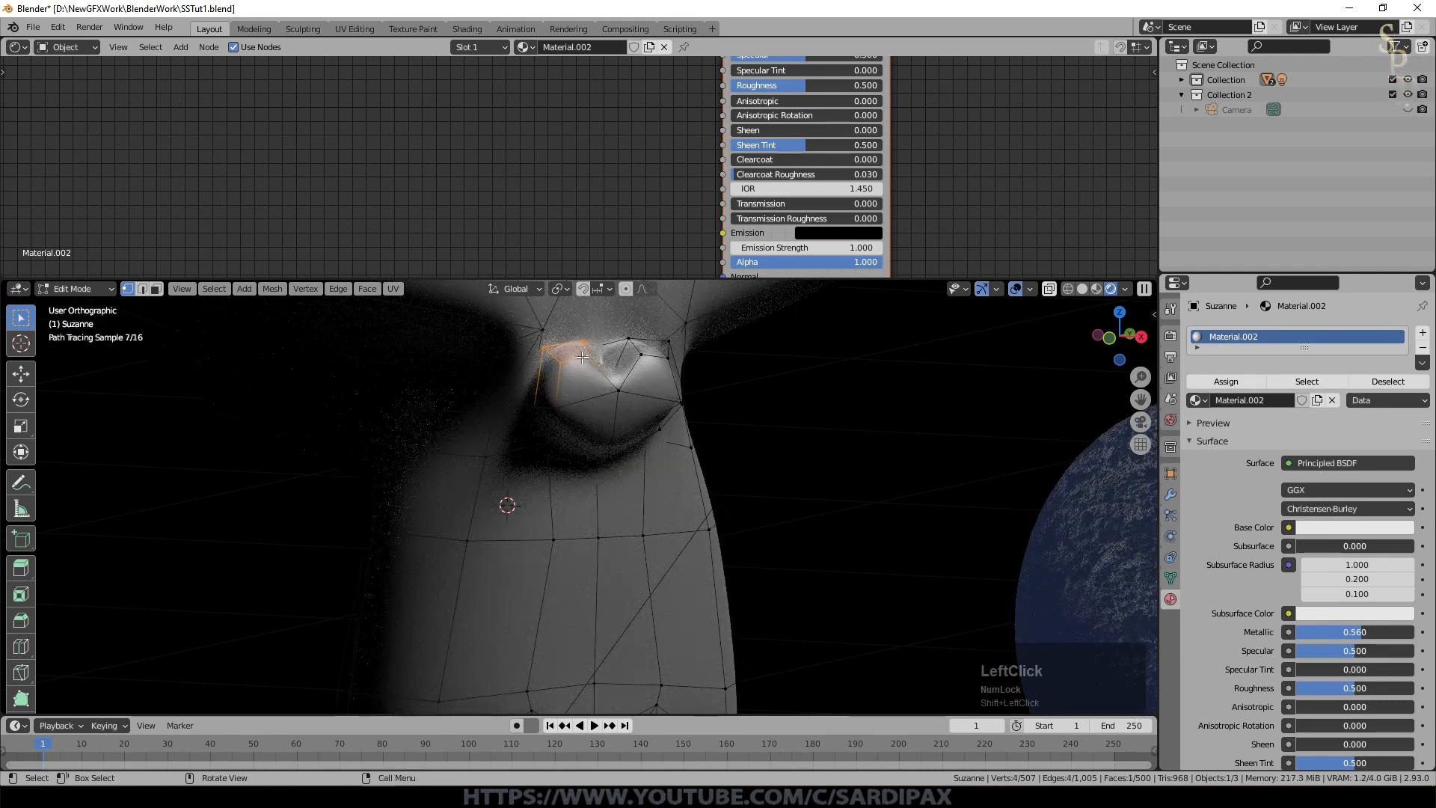
{"action": "left_click", "coordinate": [272, 289]}
{"action": "mouse_move", "coordinate": [327, 536]}
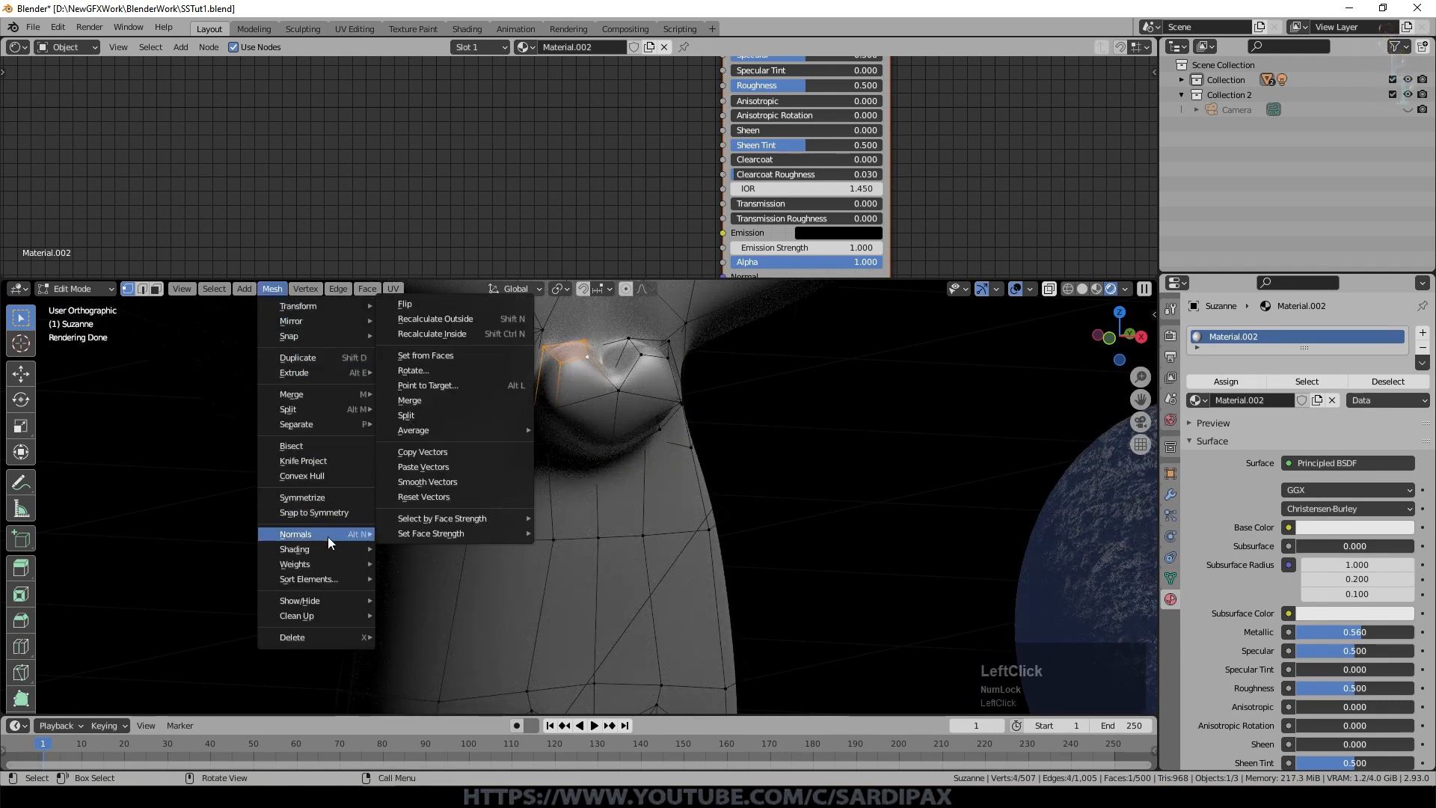
{"action": "left_click", "coordinate": [426, 299]}
Step: Inspect the flipped nose face up close in Object Mode and reapply smooth shading to the monkey head
{"action": "key", "text": "Tab"}
{"action": "middle_click_drag", "start_coordinate": [589, 418], "coordinate": [607, 441]}
{"action": "scroll", "coordinate": [711, 377], "scroll_direction": "up", "scroll_amount": 4}
{"action": "middle_click_drag", "start_coordinate": [673, 350], "coordinate": [649, 413]}
{"action": "scroll", "coordinate": [640, 409], "scroll_direction": "up", "scroll_amount": 2}
{"action": "left_click", "coordinate": [567, 417]}
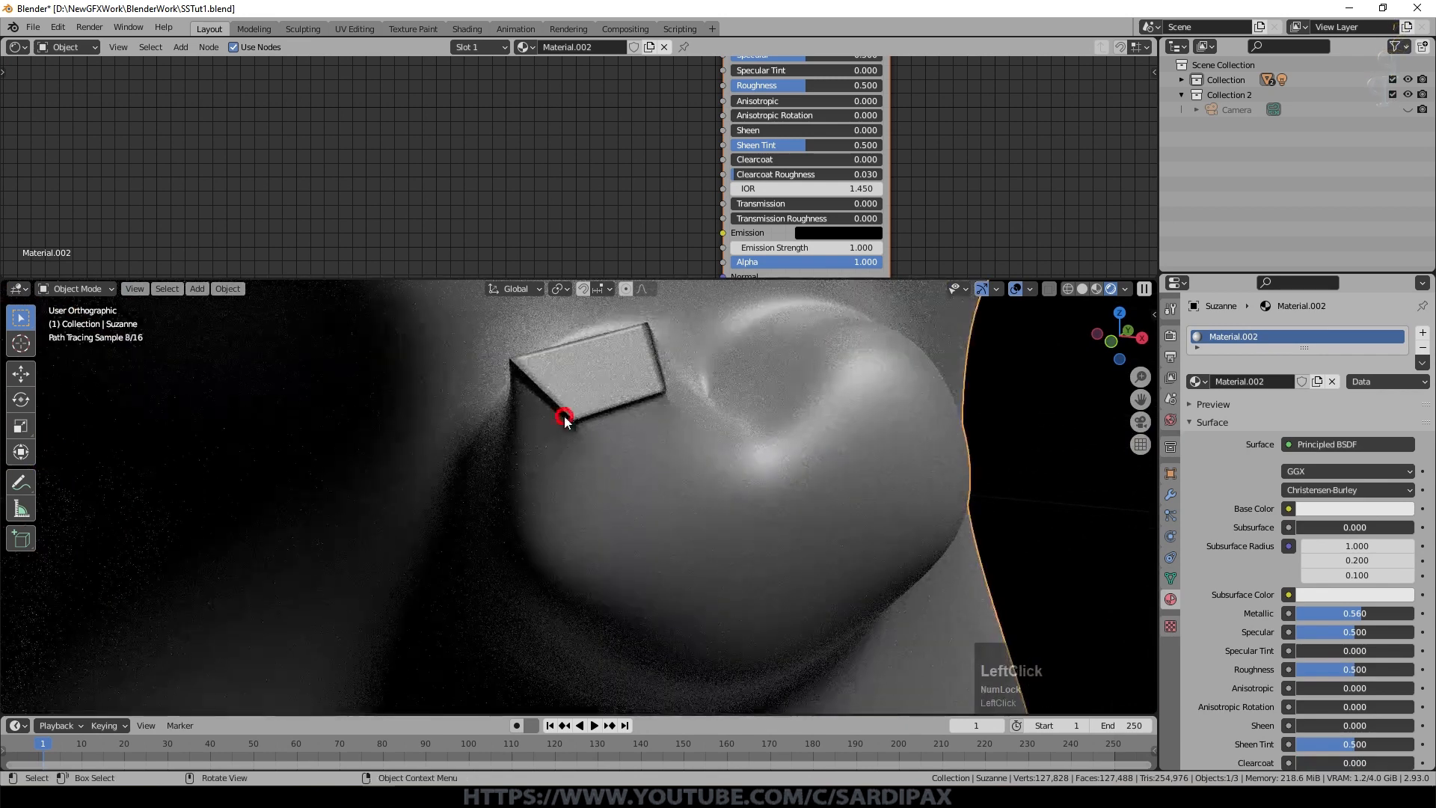
{"action": "right_click", "coordinate": [572, 423]}
{"action": "left_click", "coordinate": [670, 427]}
Step: Move the flipped face's lower corner vertex down along the side of the nose and check it in Object Mode
{"action": "key", "text": "Tab"}
{"action": "left_click", "coordinate": [573, 420]}
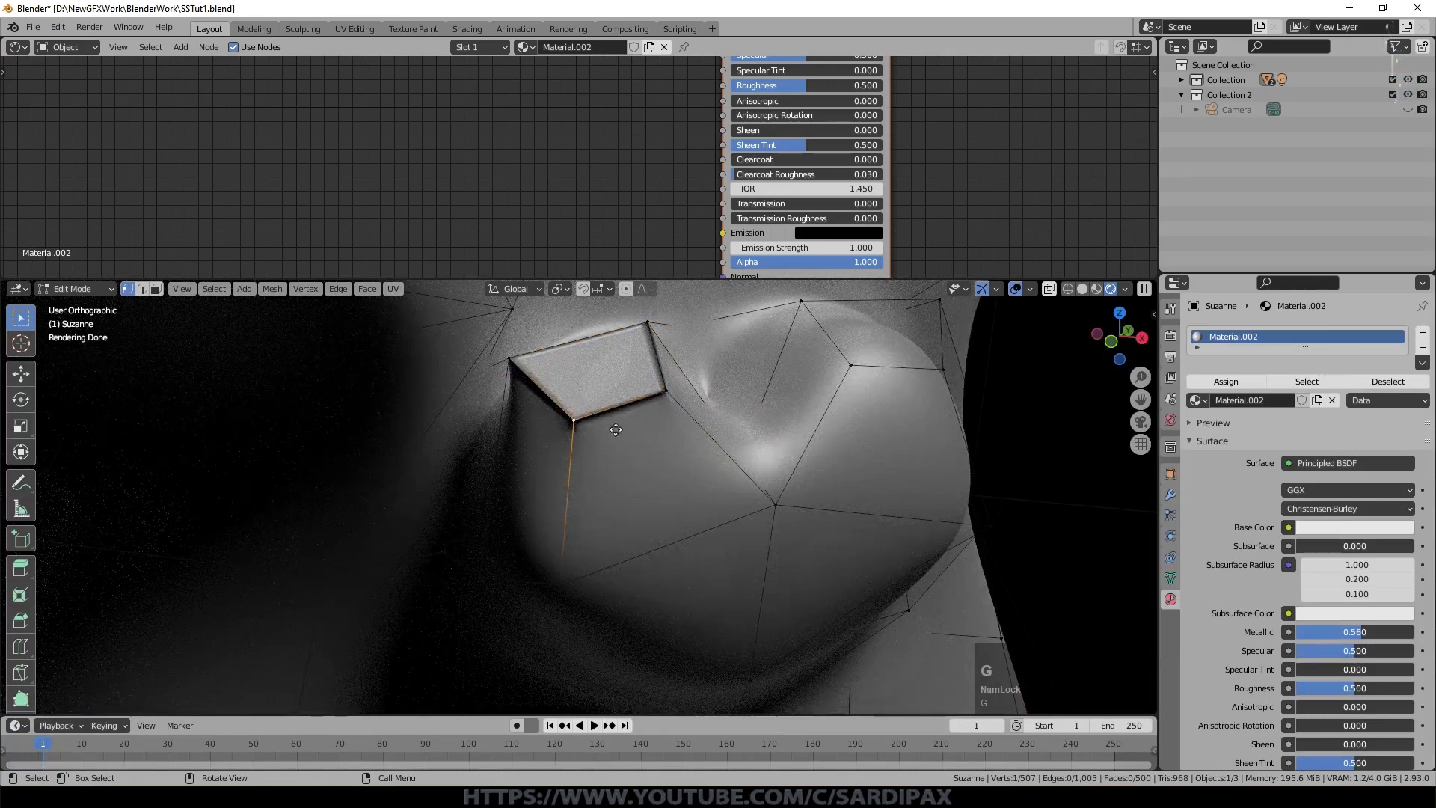
{"action": "key", "text": "g"}
{"action": "left_click", "coordinate": [656, 456]}
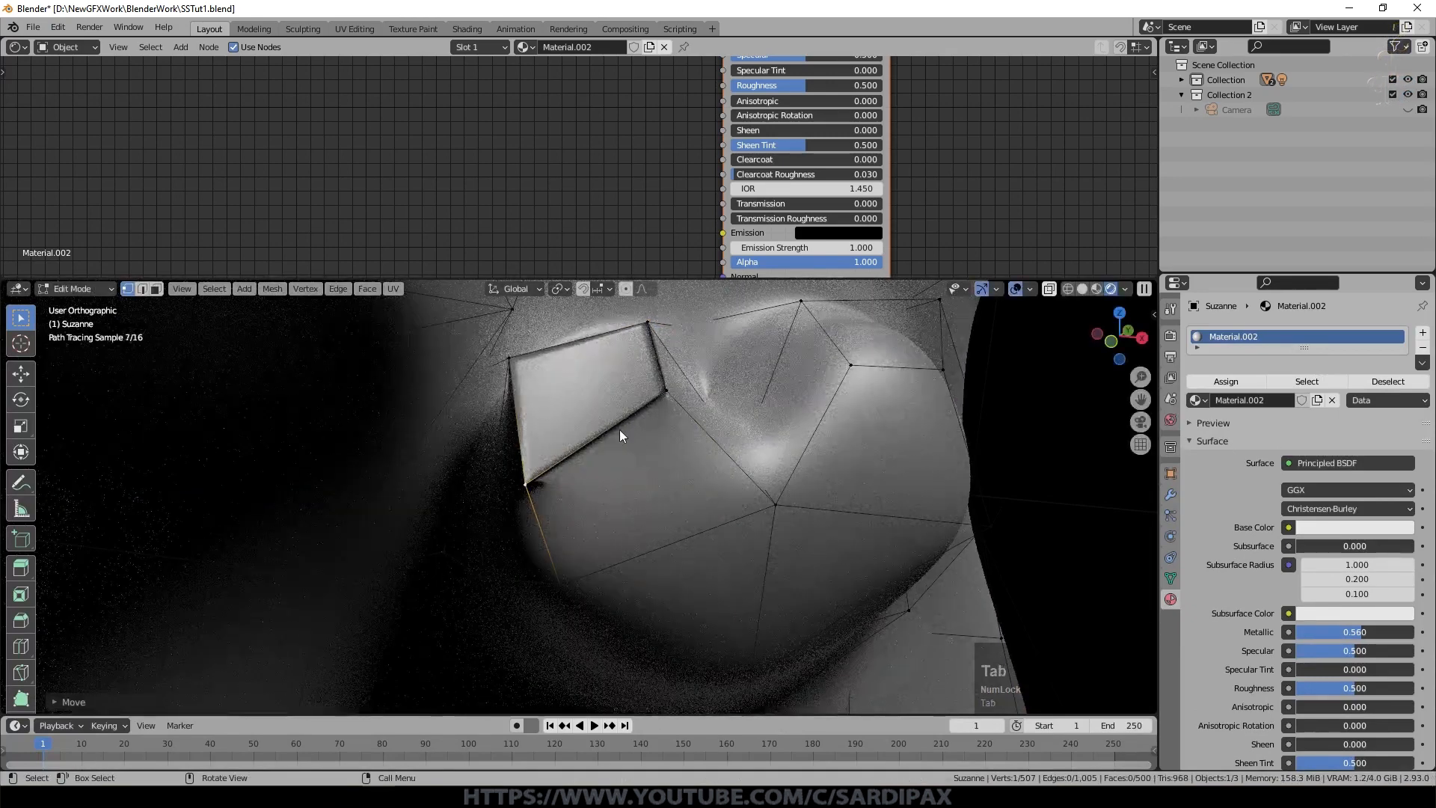
{"action": "key", "text": "Tab"}
{"action": "middle_click_drag", "start_coordinate": [653, 432], "coordinate": [661, 464]}
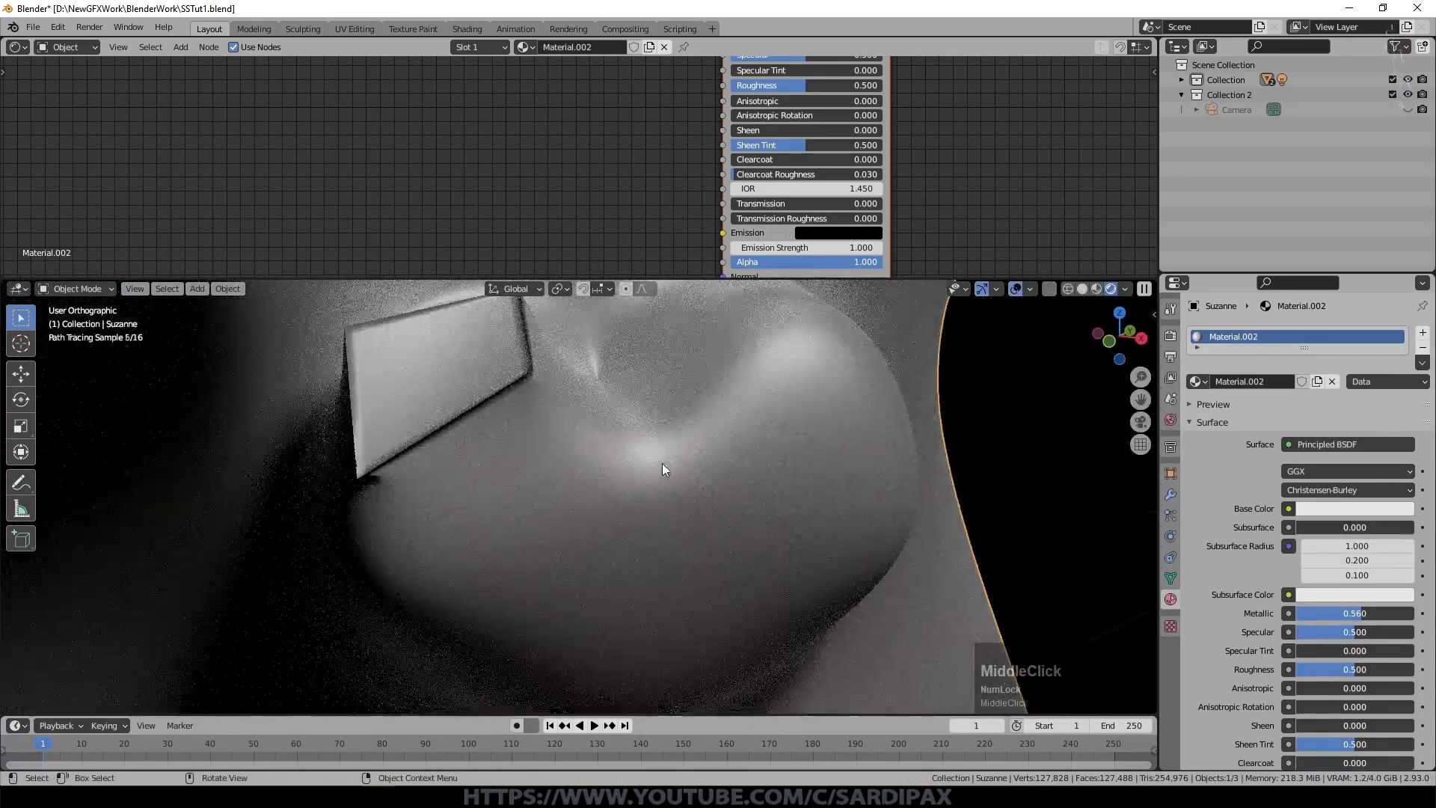
Step: Enable the Face Orientation overlay in the viewport and inspect the monkey head's face directions around the nose
{"action": "scroll", "coordinate": [660, 452], "scroll_direction": "down", "scroll_amount": 3}
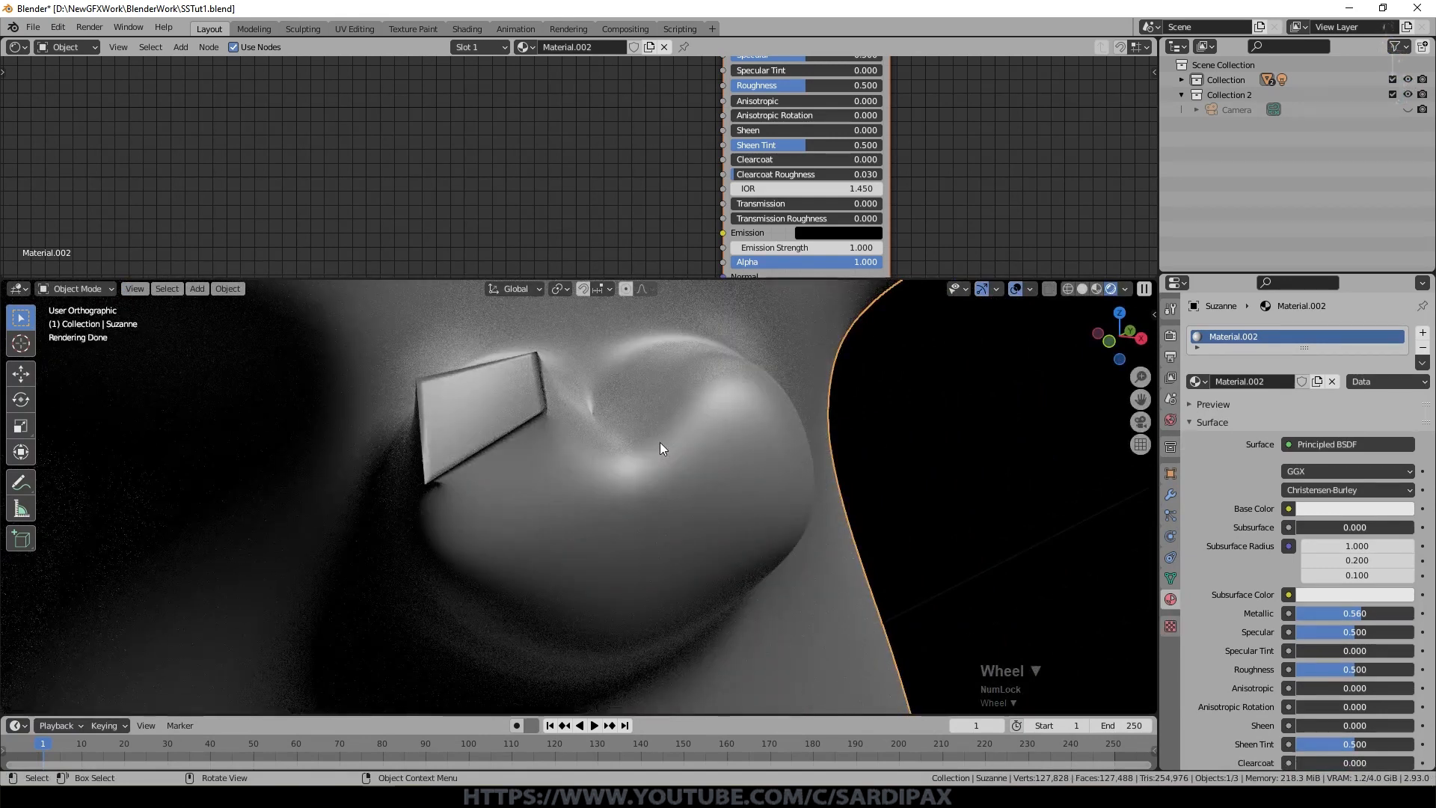
{"action": "left_click", "coordinate": [1124, 290]}
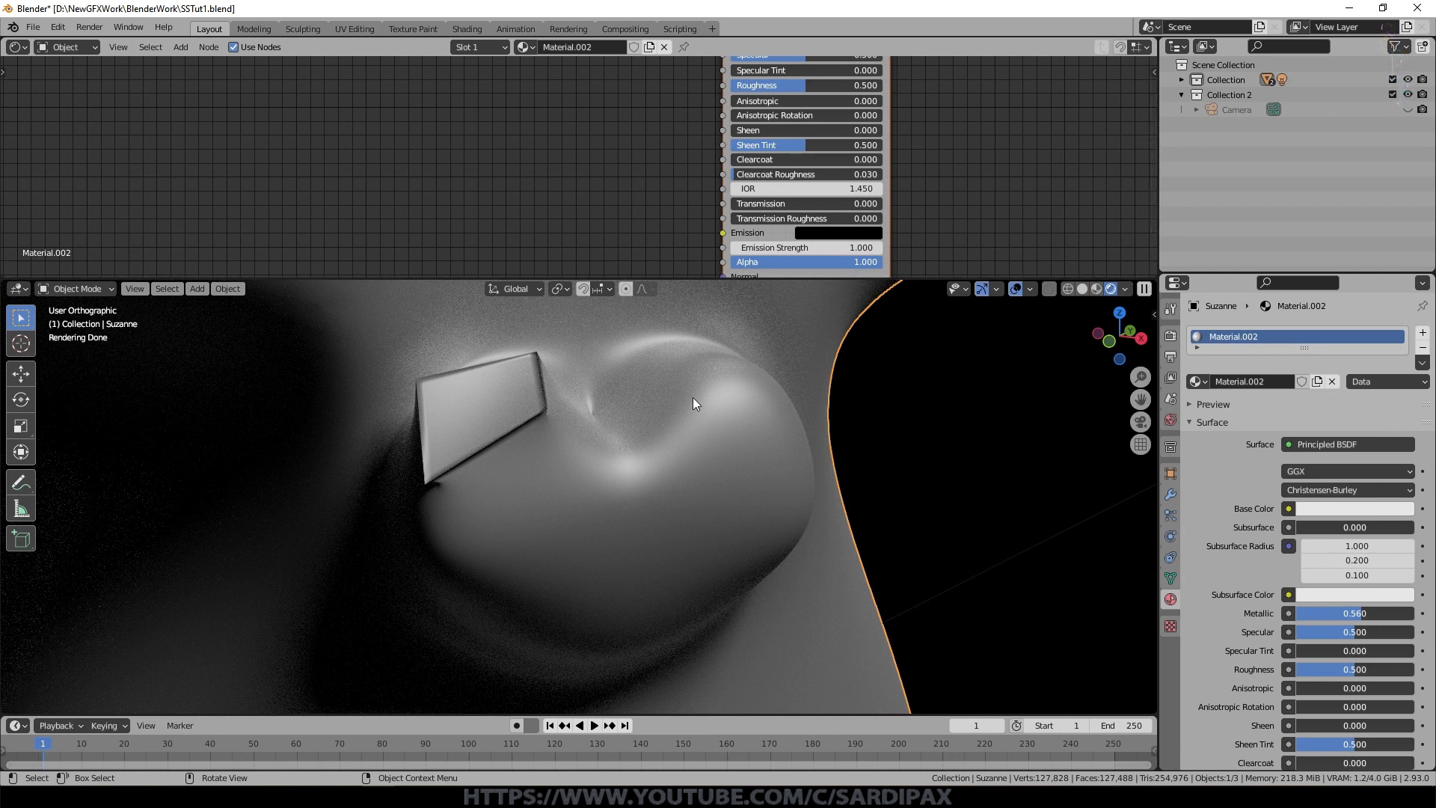
{"action": "left_click", "coordinate": [1030, 289]}
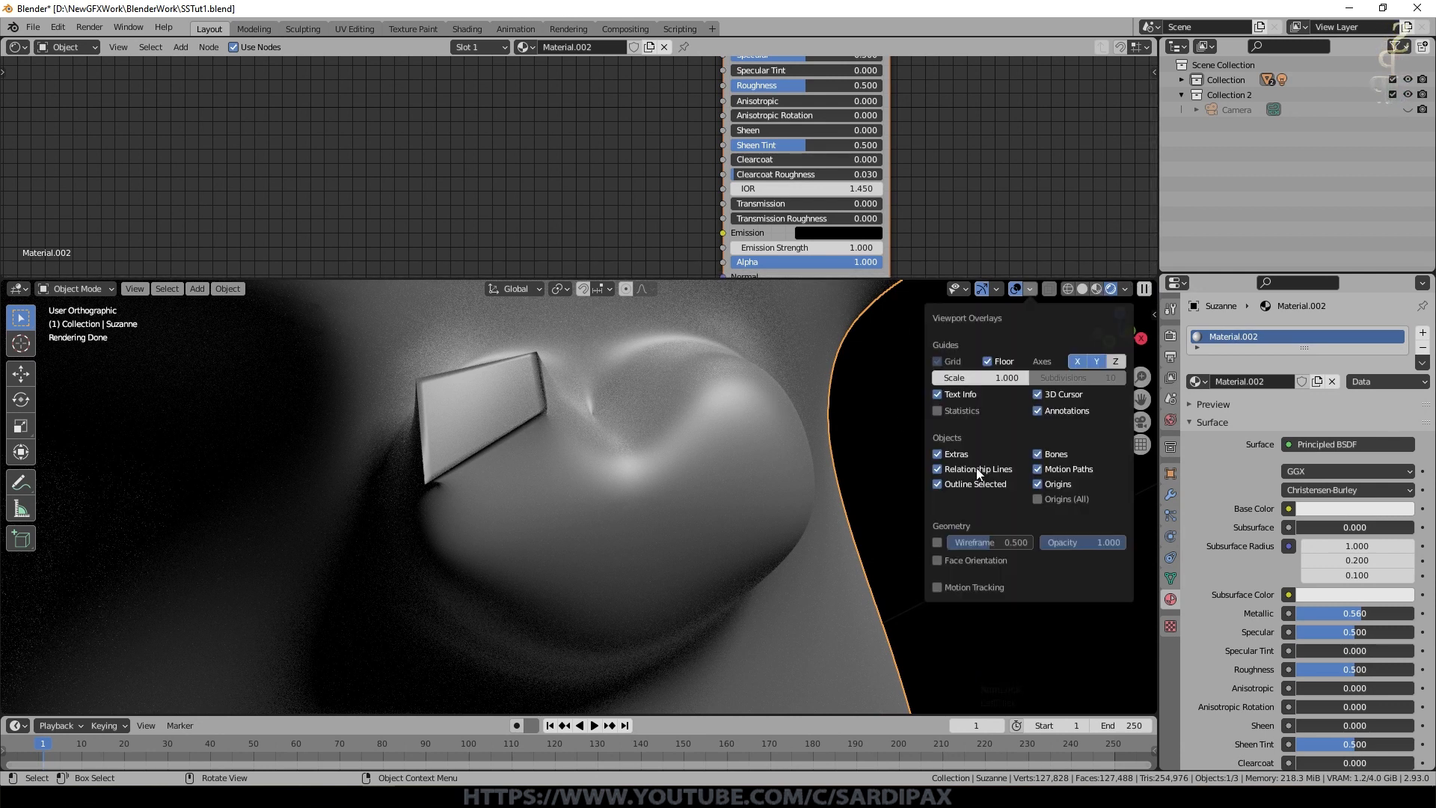
{"action": "left_click", "coordinate": [936, 559]}
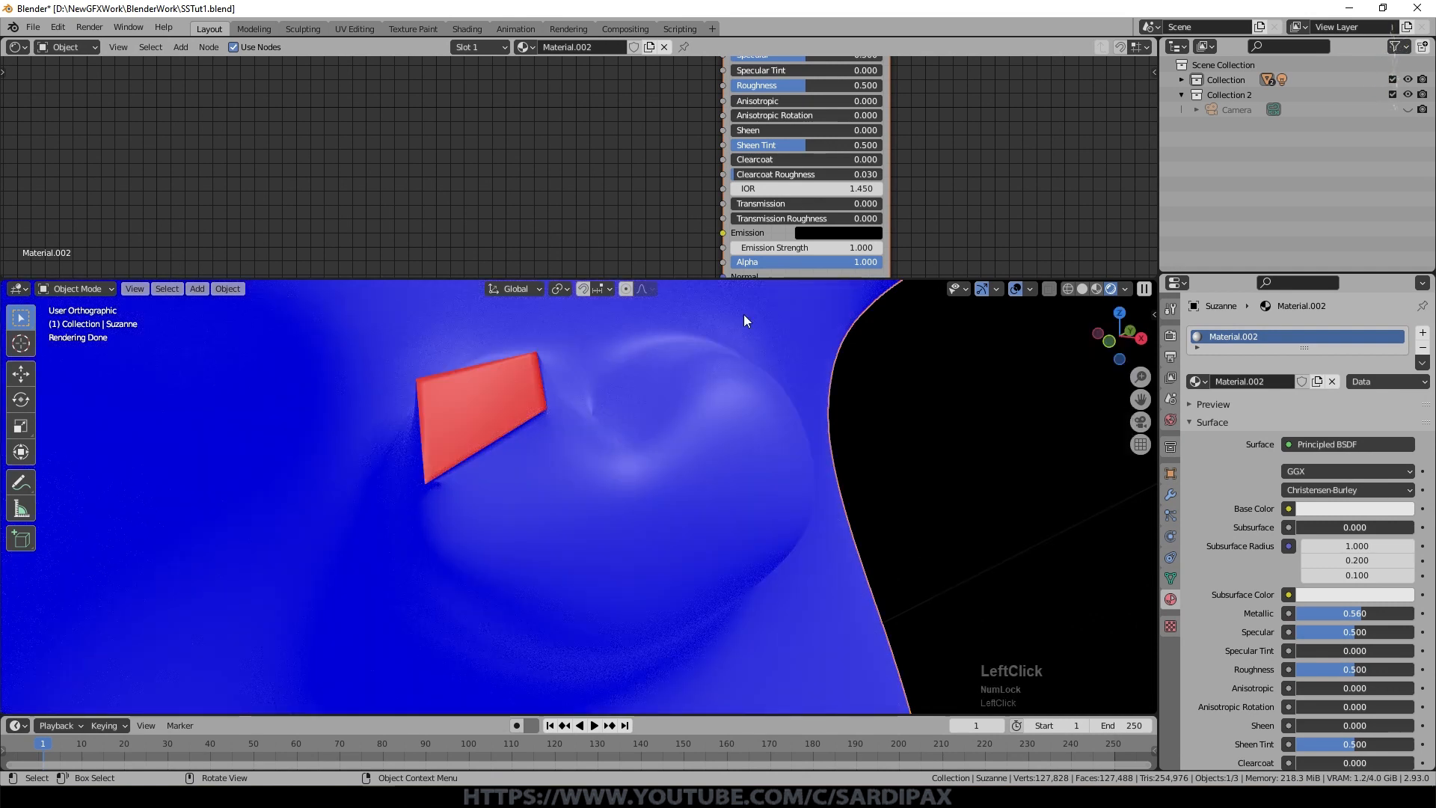
{"action": "scroll", "coordinate": [462, 459], "scroll_direction": "down", "scroll_amount": 2}
{"action": "scroll", "coordinate": [463, 463], "scroll_direction": "down", "scroll_amount": 4}
{"action": "middle_click_drag", "start_coordinate": [542, 511], "coordinate": [637, 450]}
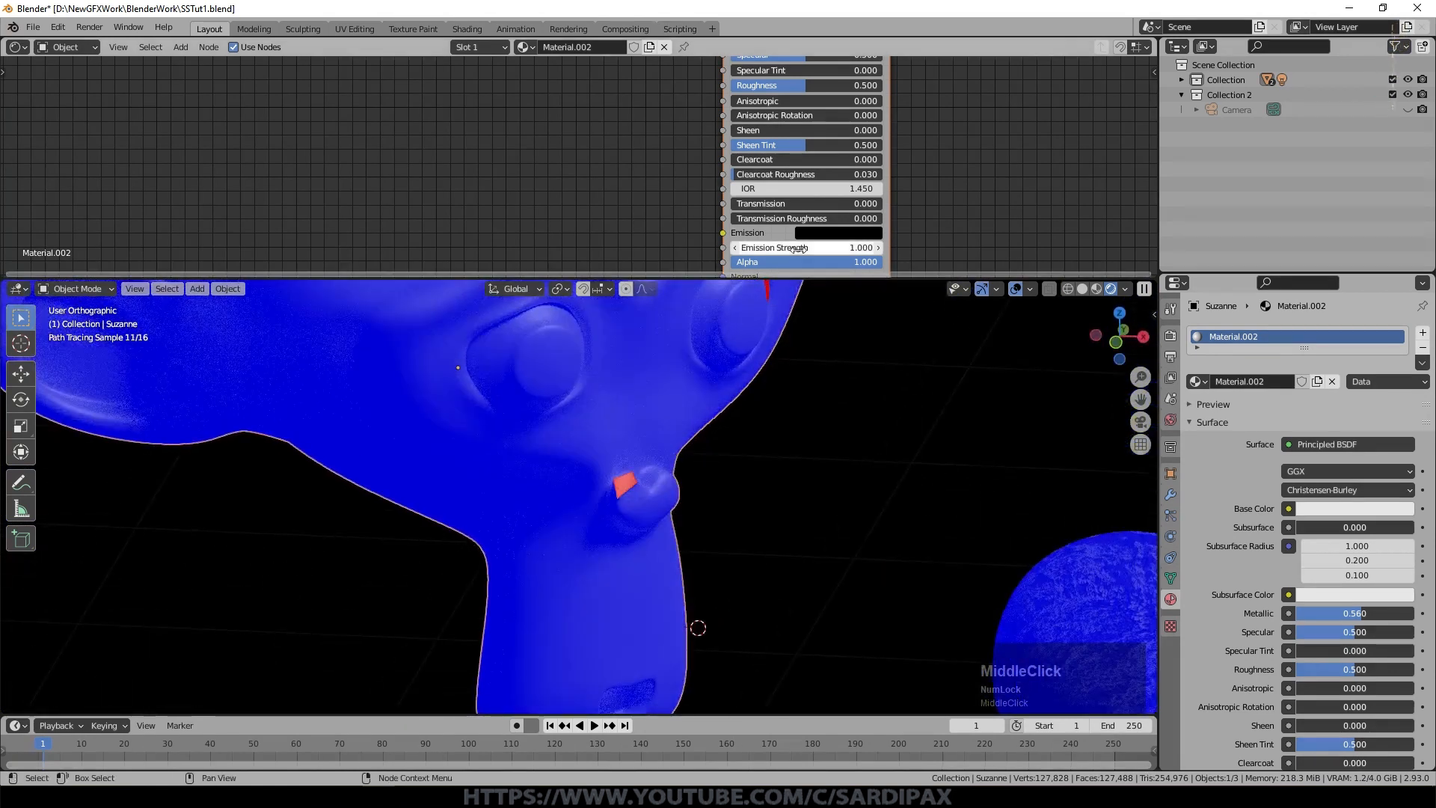
{"action": "scroll", "coordinate": [801, 246], "scroll_direction": "down", "scroll_amount": 1}
{"action": "scroll", "coordinate": [755, 305], "scroll_direction": "down", "scroll_amount": 1}
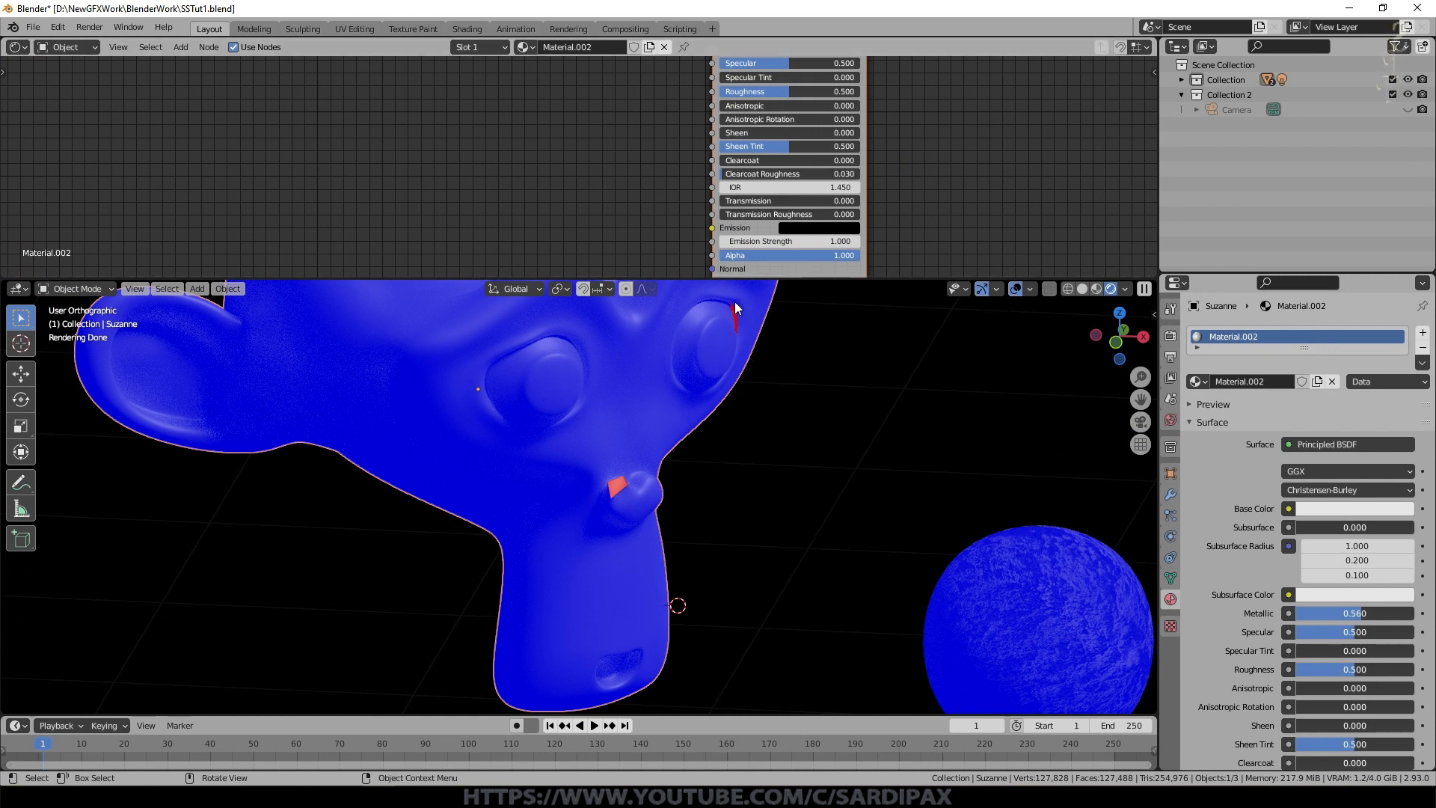
Step: In Edit Mode with solid shading, select the four vertices of the reversed face on the nose and flip its normals
{"action": "scroll", "coordinate": [719, 421], "scroll_direction": "up", "scroll_amount": 5}
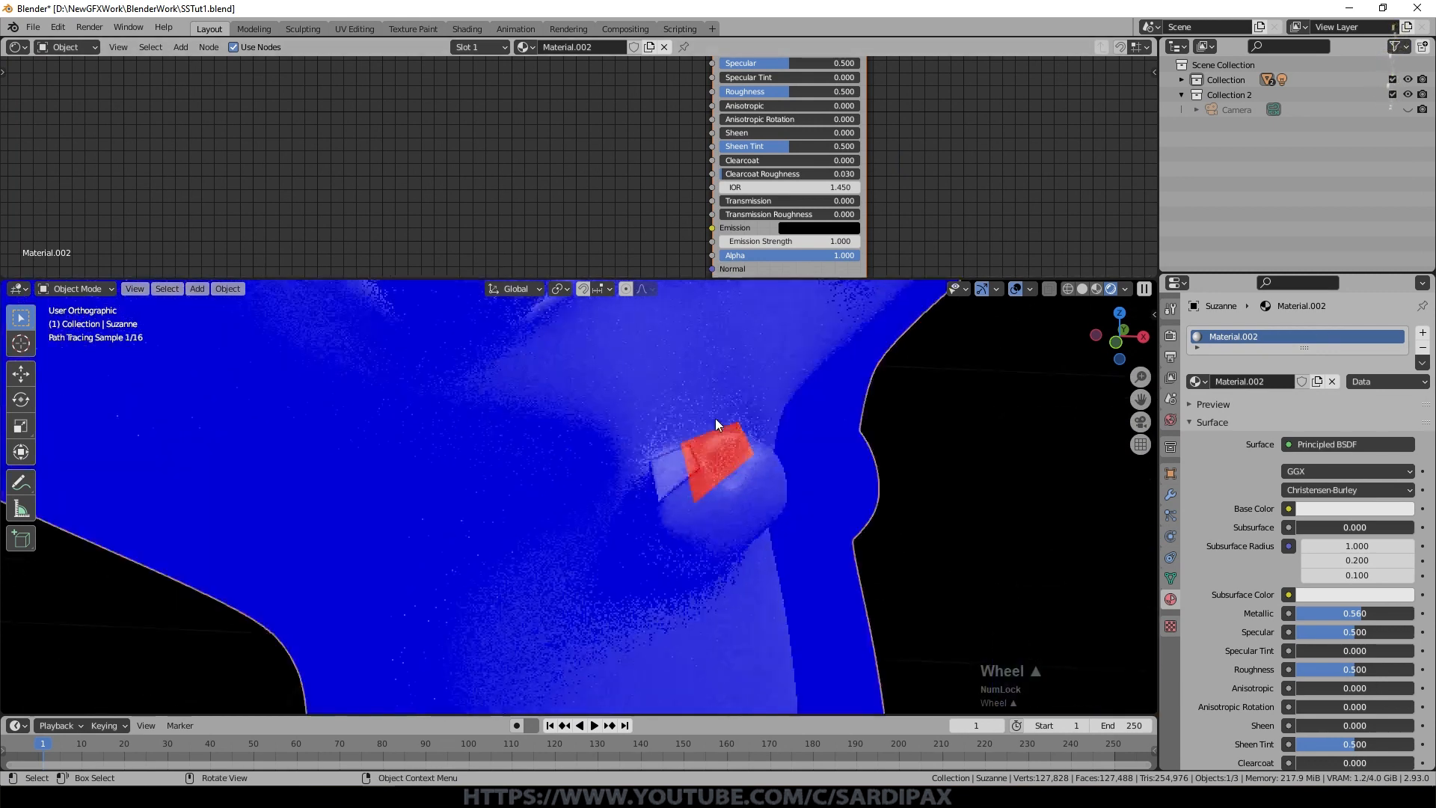
{"action": "key", "text": "Tab"}
{"action": "left_click", "coordinate": [729, 439], "text": "shift"}
{"action": "key", "text": "ctrl+z"}
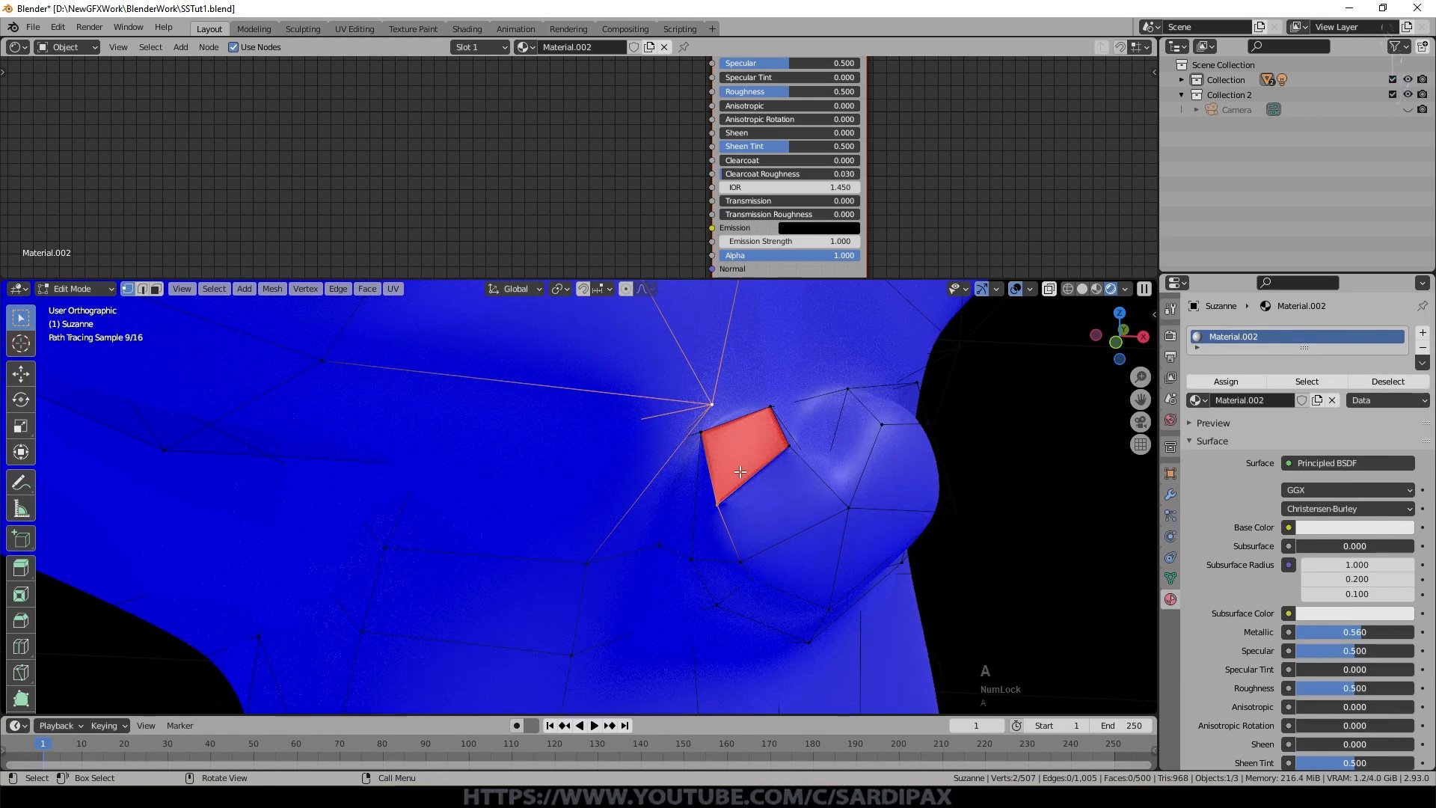
{"action": "left_click", "coordinate": [794, 445], "text": "shift"}
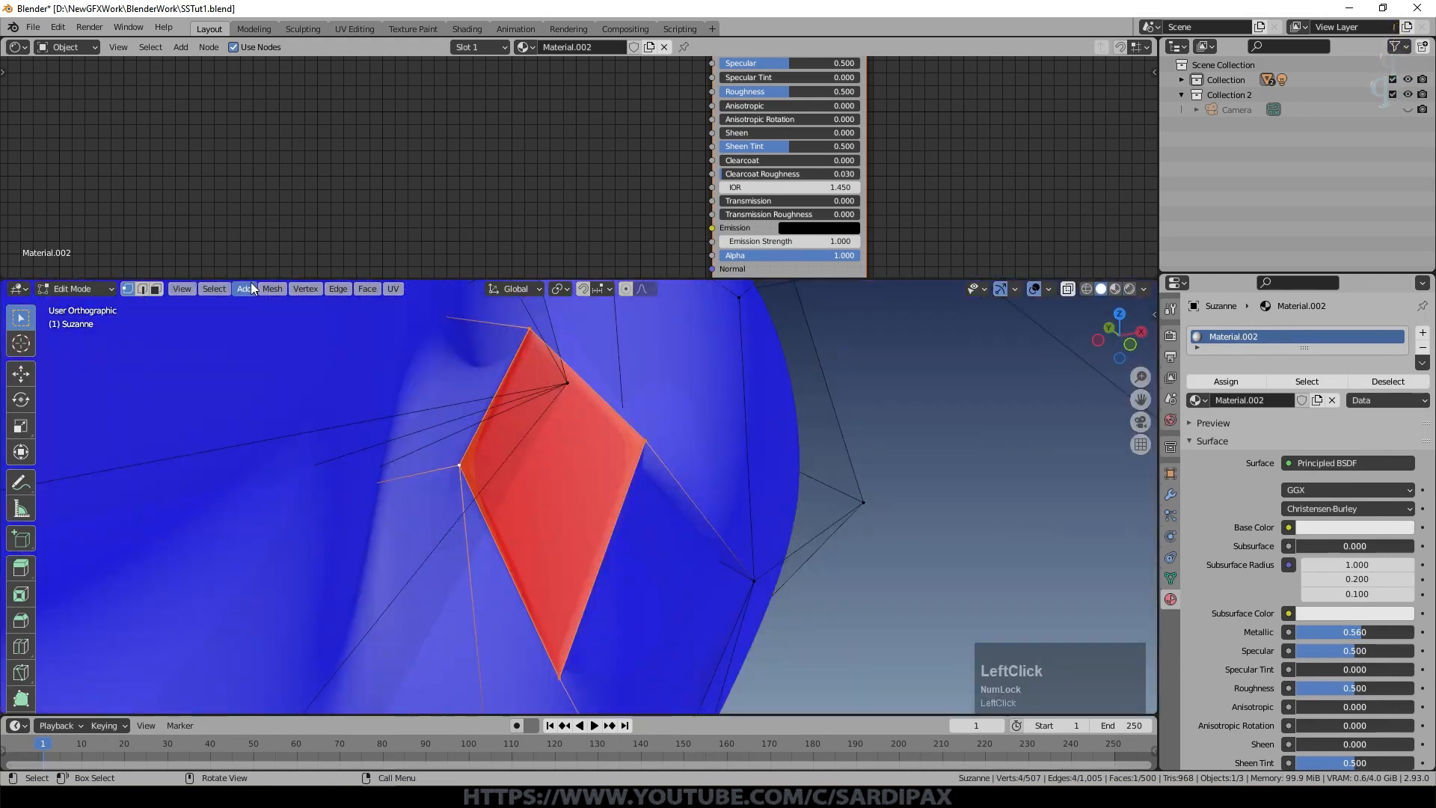
{"action": "left_click", "coordinate": [270, 288]}
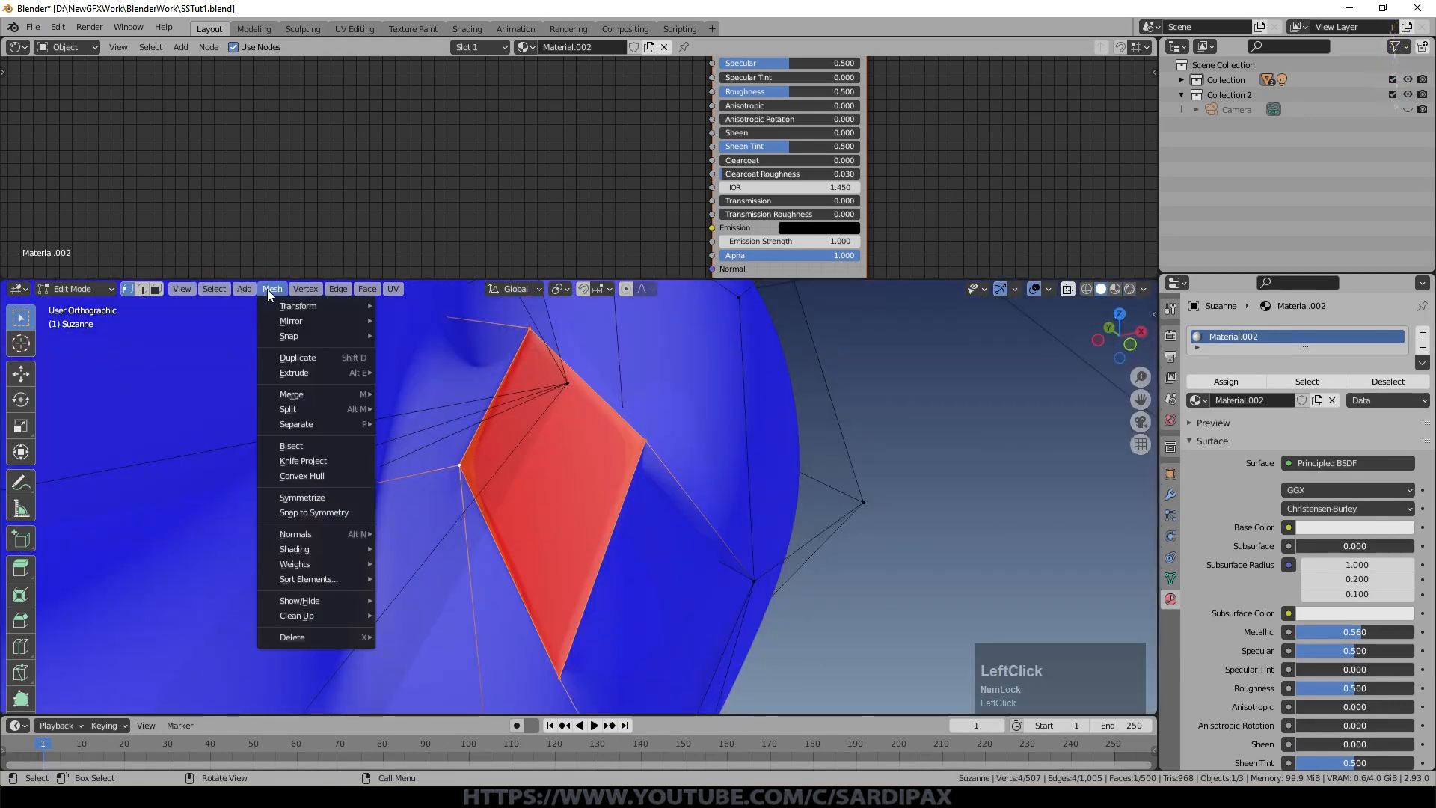
{"action": "mouse_move", "coordinate": [330, 533]}
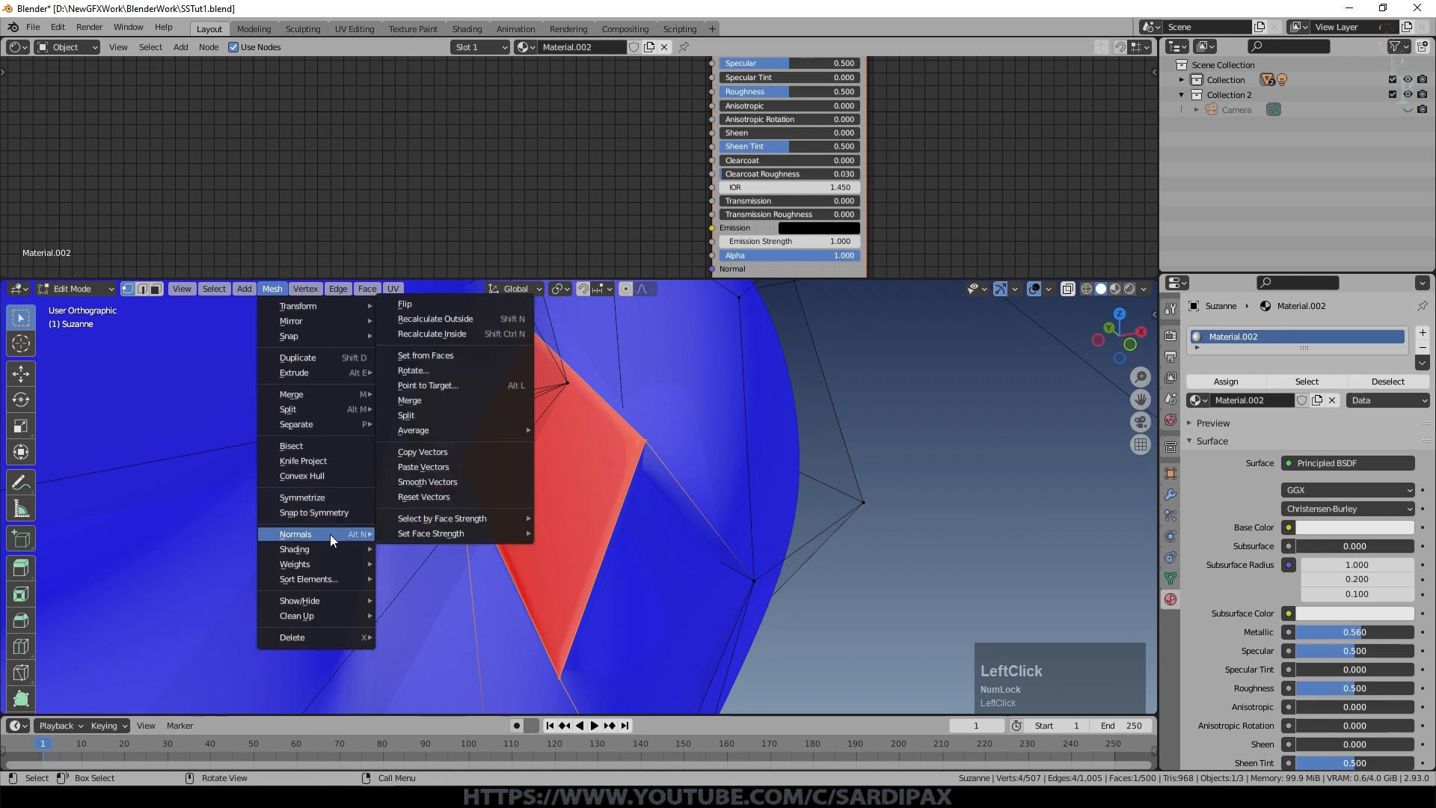
{"action": "mouse_move", "coordinate": [433, 527]}
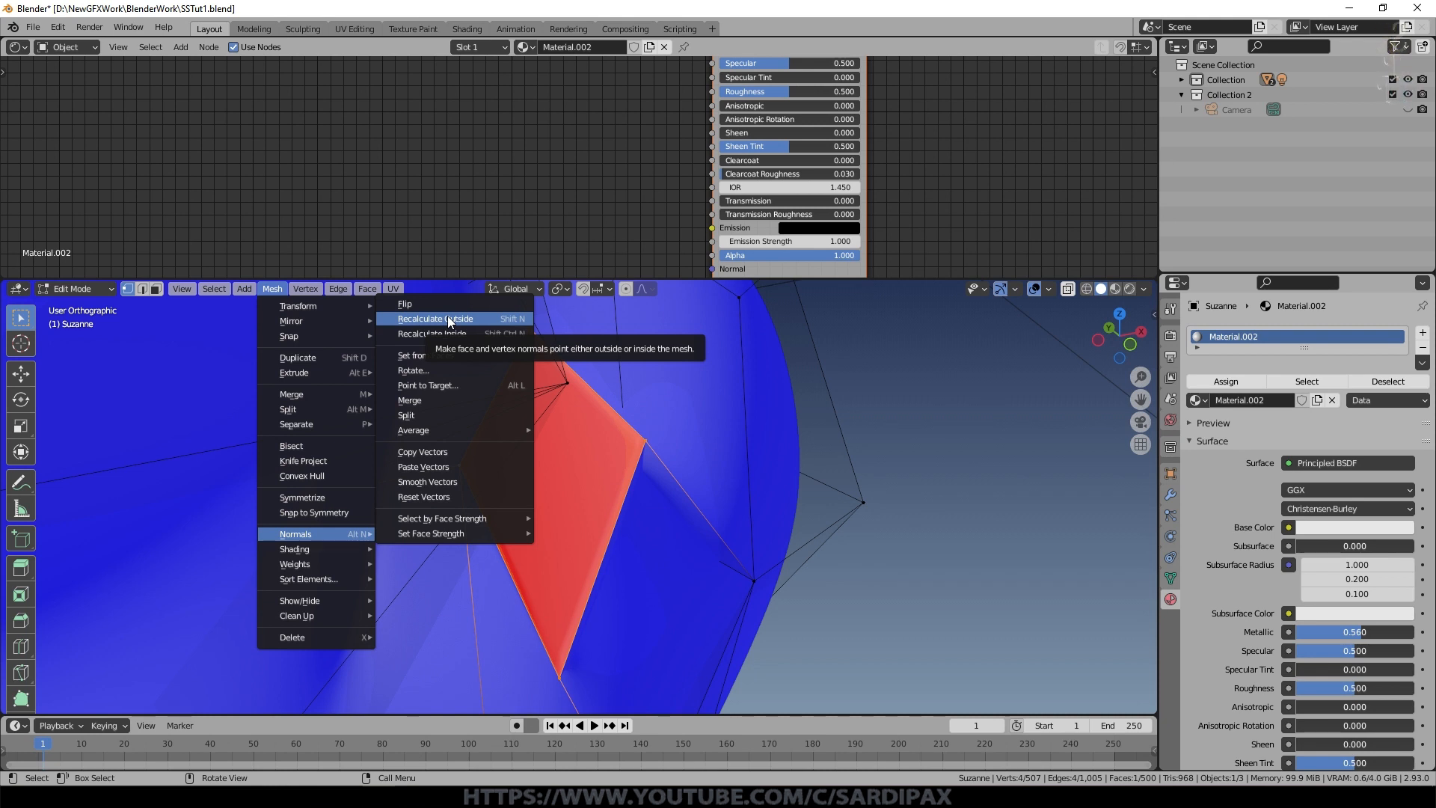
{"action": "left_click", "coordinate": [446, 305]}
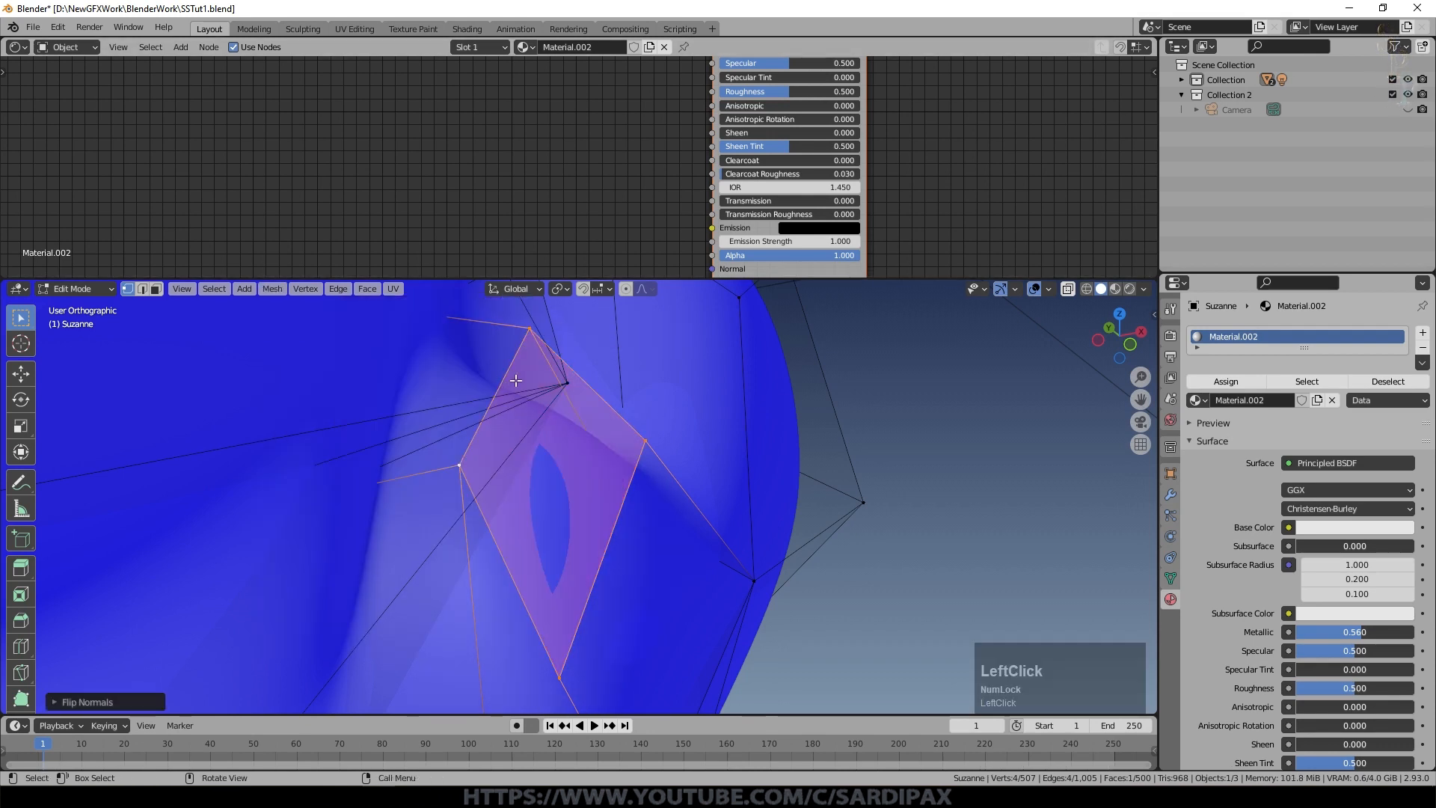
Step: Inspect the nose and the whole monkey head in Object Mode, undo the last normal flip and return to Object Mode
{"action": "key", "text": "Tab"}
{"action": "scroll", "coordinate": [607, 397], "scroll_direction": "down", "scroll_amount": 1}
{"action": "middle_click_drag", "start_coordinate": [605, 465], "coordinate": [513, 466]}
{"action": "scroll", "coordinate": [513, 463], "scroll_direction": "down", "scroll_amount": 5}
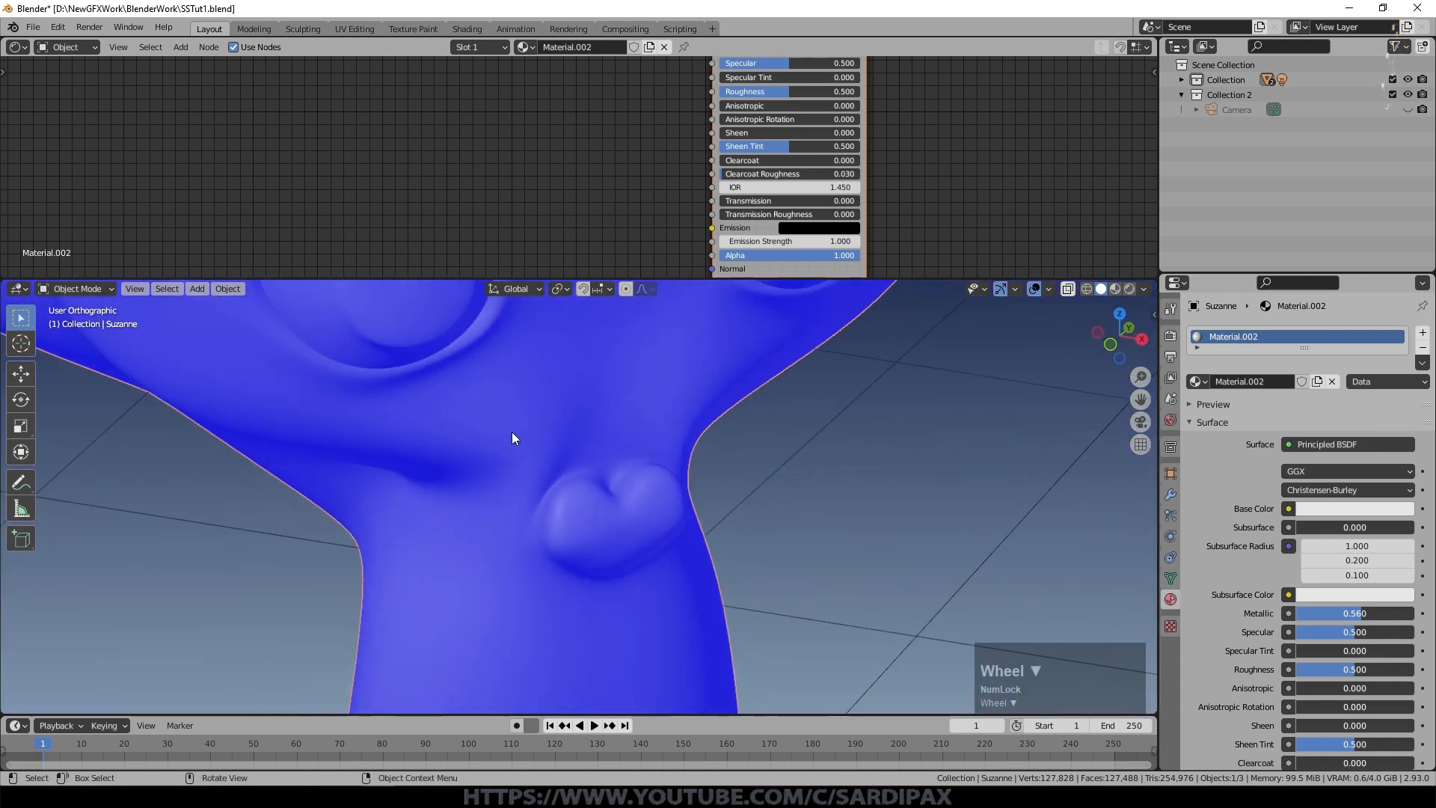
{"action": "middle_click_drag", "start_coordinate": [388, 395], "coordinate": [419, 359]}
{"action": "scroll", "coordinate": [423, 361], "scroll_direction": "down", "scroll_amount": 2}
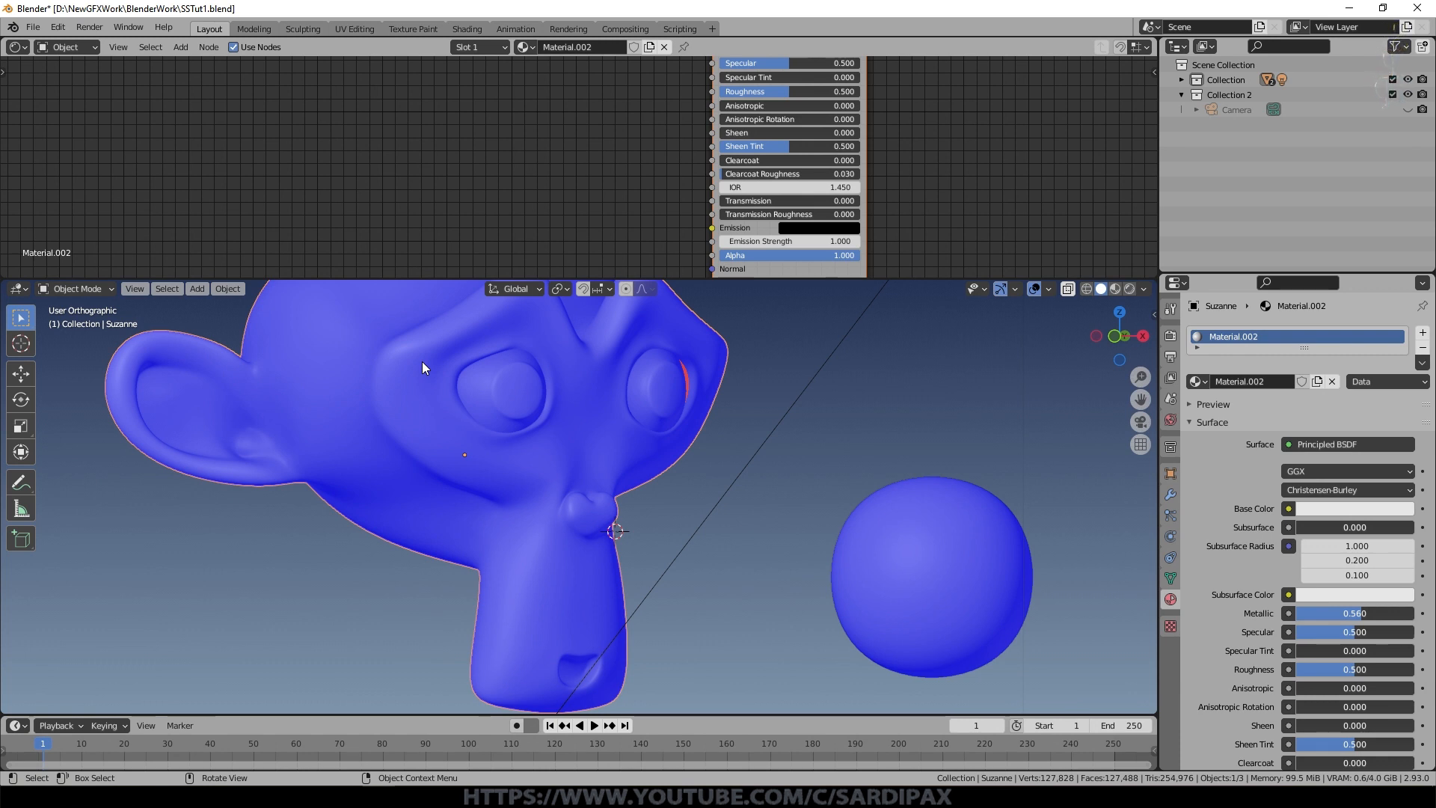
{"action": "key", "text": "ctrl+z"}
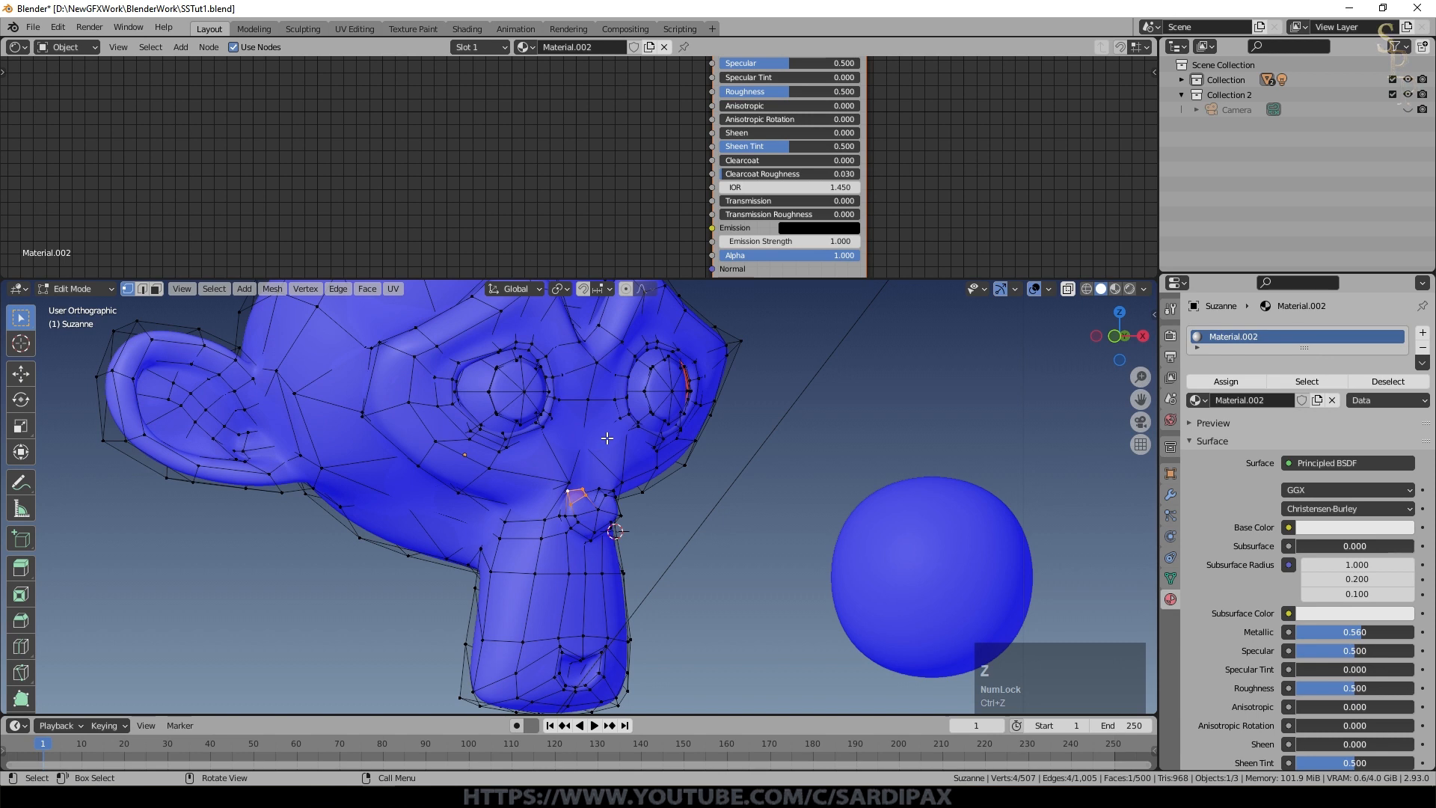
{"action": "key", "text": "Tab"}
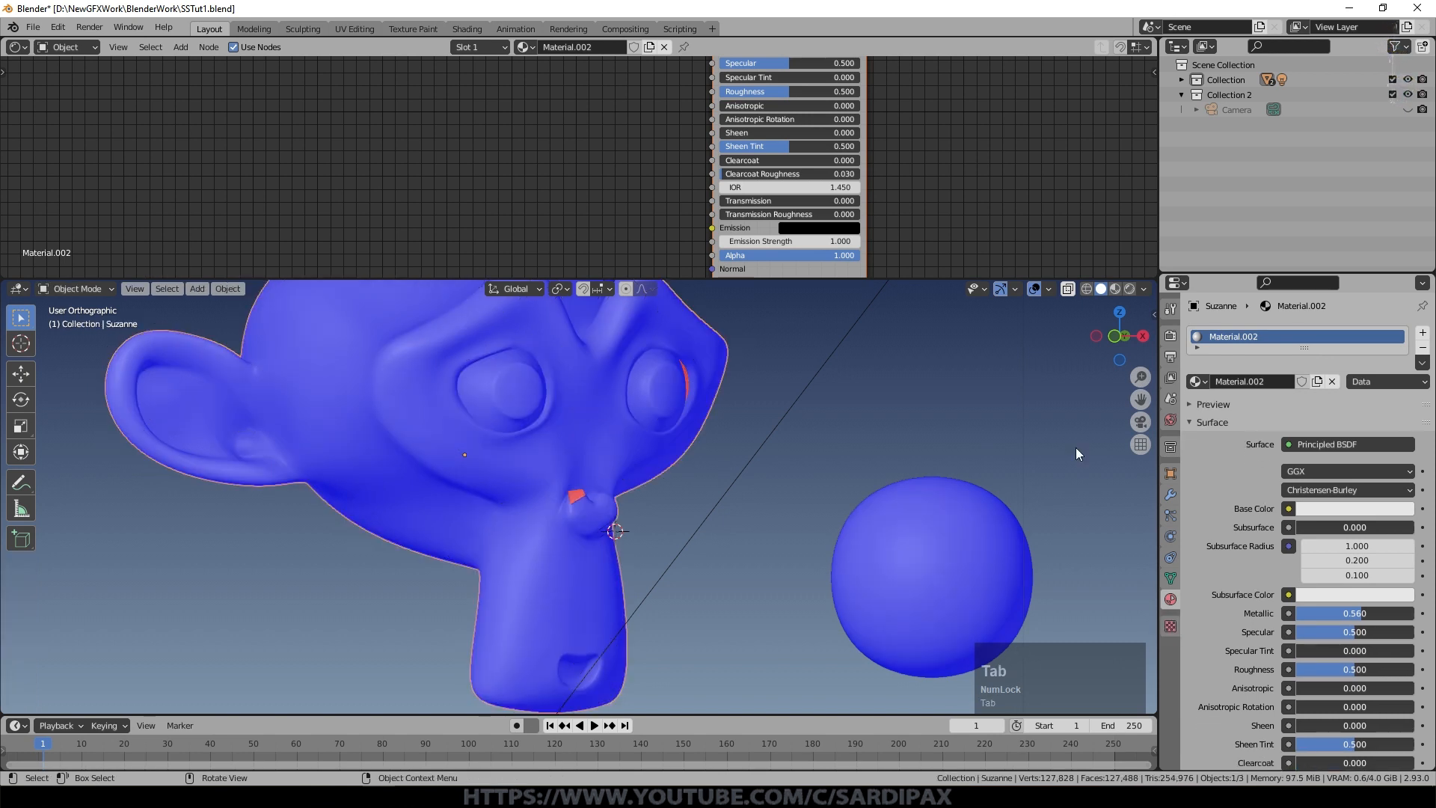
Step: Apply the monkey head's subdivision modifier and open the resulting dense mesh in Edit Mode
{"action": "left_click", "coordinate": [1170, 494]}
{"action": "left_click", "coordinate": [1387, 359]}
{"action": "left_click", "coordinate": [1331, 375]}
{"action": "scroll", "coordinate": [580, 486], "scroll_direction": "up", "scroll_amount": 5}
{"action": "key", "text": "Tab"}
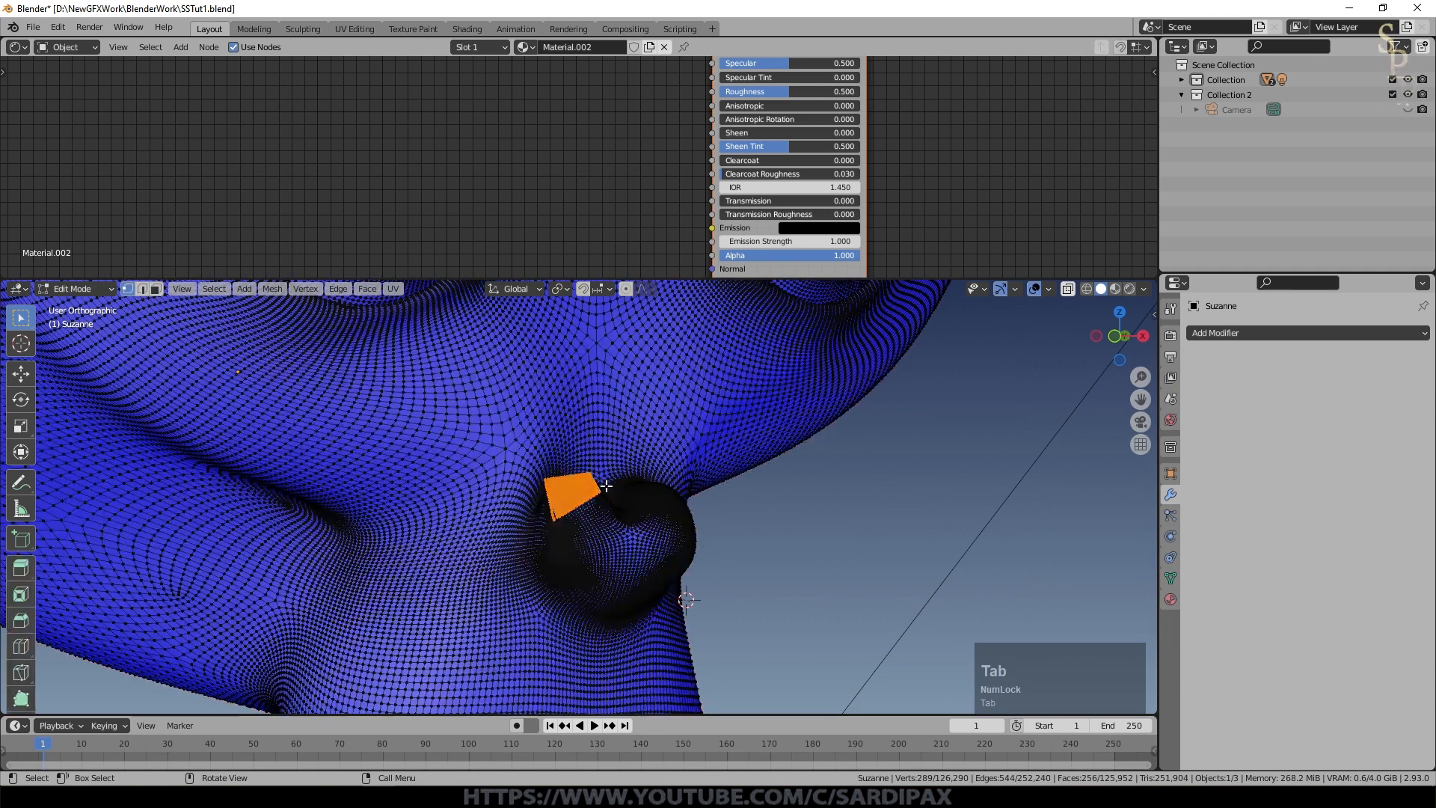
Step: Select the monkey head's entire mesh and recalculate its normals to the outside
{"action": "scroll", "coordinate": [606, 486], "scroll_direction": "up", "scroll_amount": 3}
{"action": "key", "text": "a"}
{"action": "key", "text": "a"}
{"action": "key", "text": "a"}
{"action": "middle_click_drag", "start_coordinate": [612, 508], "coordinate": [665, 555]}
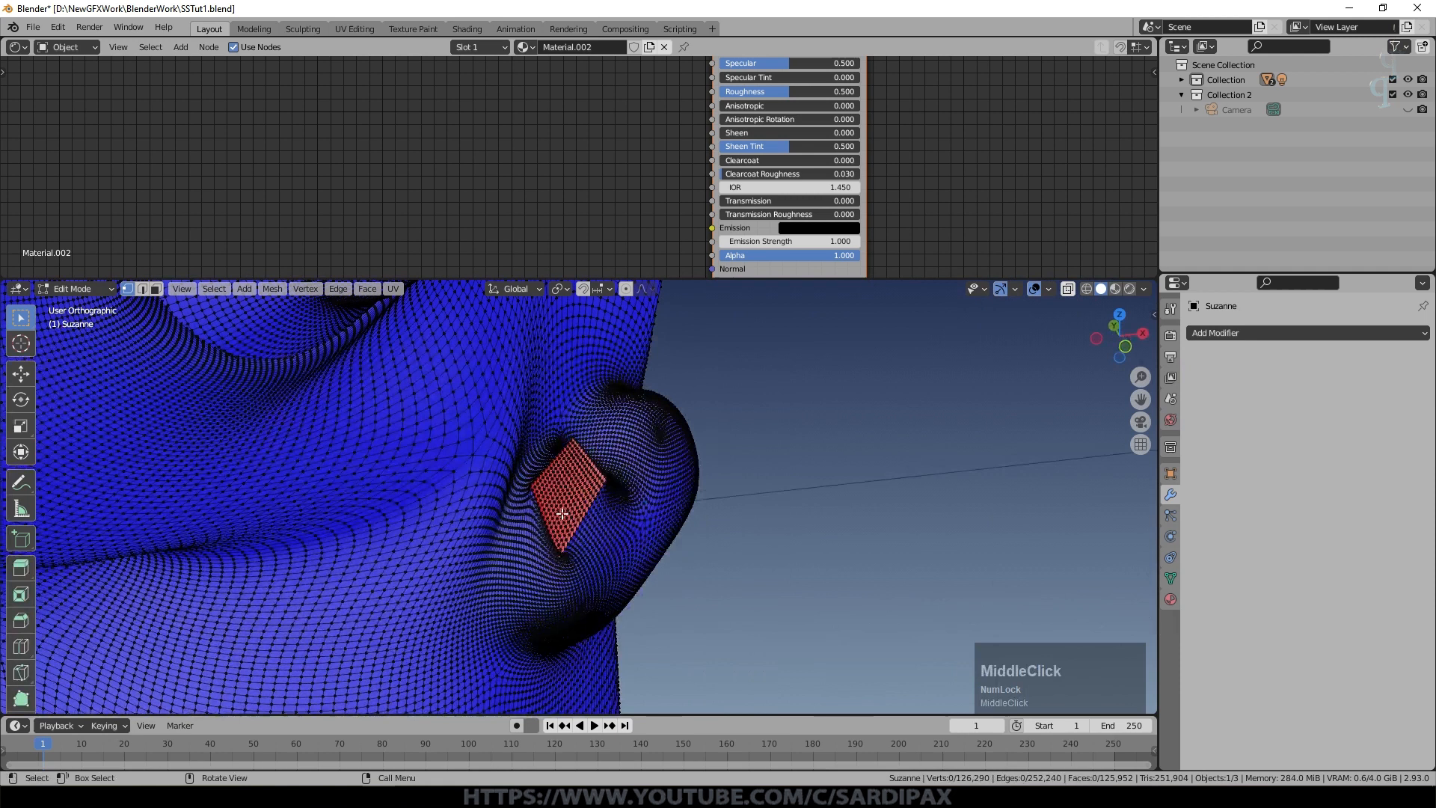
{"action": "left_click", "coordinate": [569, 489]}
{"action": "scroll", "coordinate": [596, 482], "scroll_direction": "up", "scroll_amount": 1}
{"action": "key", "text": "a"}
{"action": "key", "text": "a"}
{"action": "key", "text": "a"}
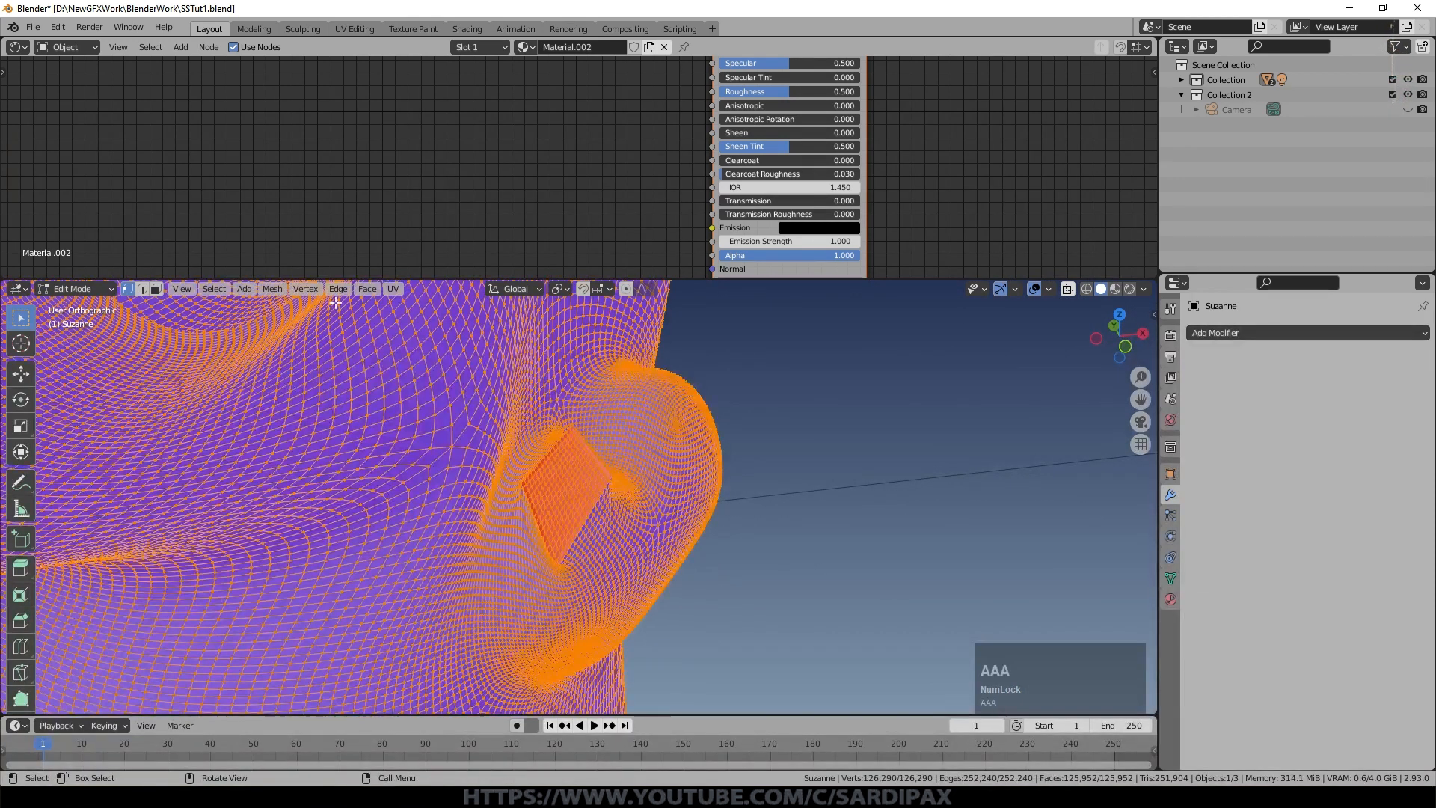
{"action": "left_click", "coordinate": [272, 290]}
{"action": "left_click", "coordinate": [295, 534]}
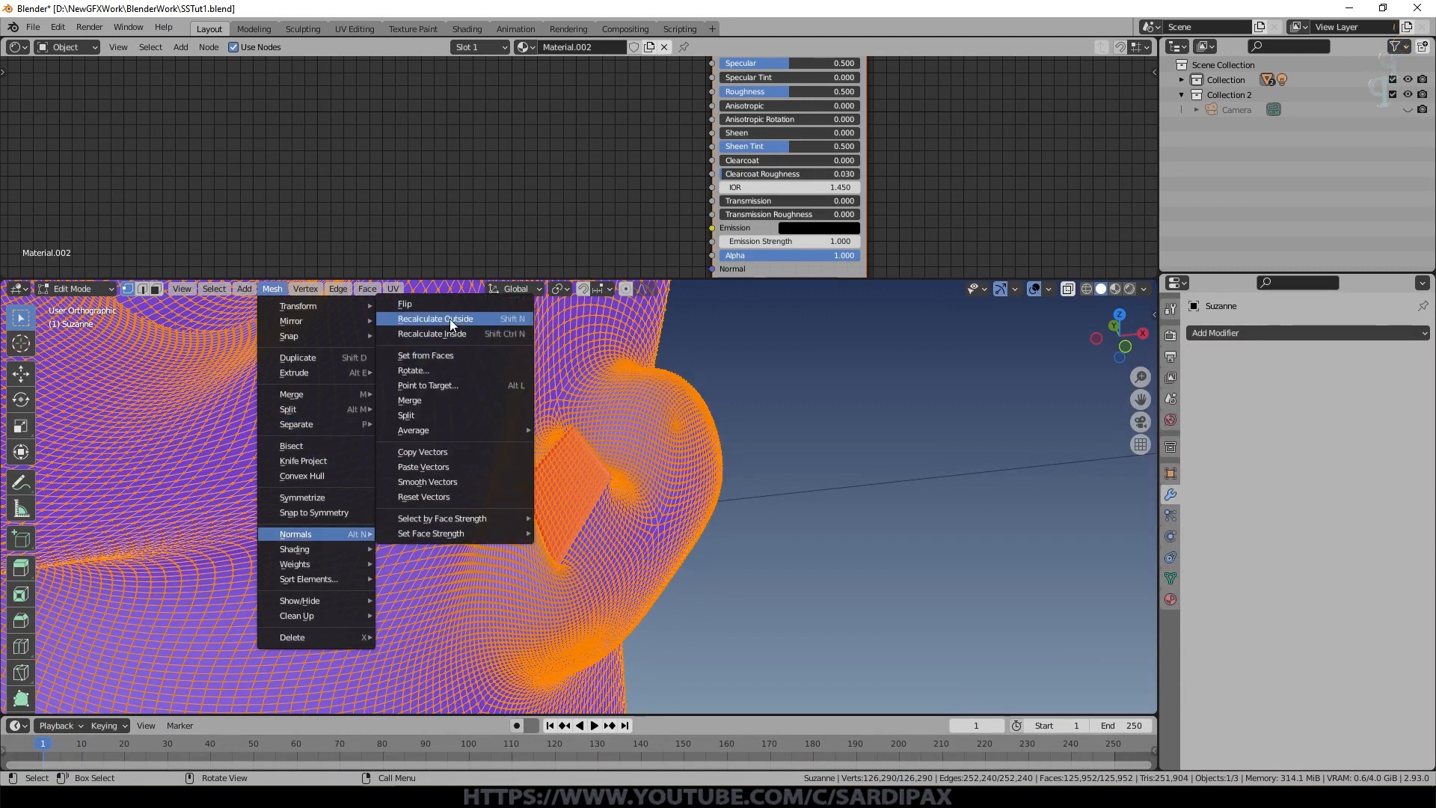
{"action": "left_click", "coordinate": [455, 320]}
Step: Examine the recalculated nose area from several angles in Object Mode and Edit Mode, including the whole monkey head
{"action": "key", "text": "Tab"}
{"action": "scroll", "coordinate": [558, 428], "scroll_direction": "up", "scroll_amount": 3}
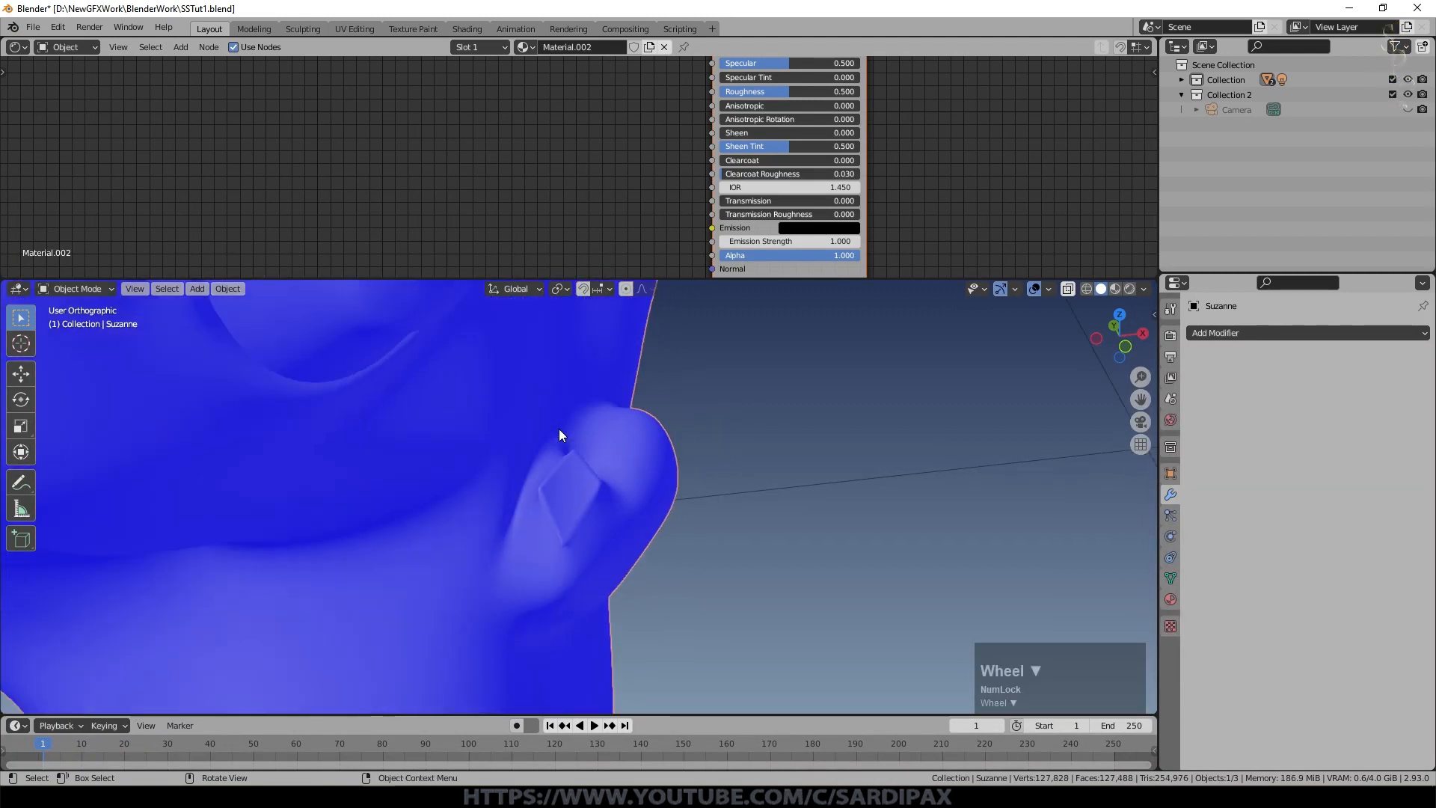
{"action": "middle_click_drag", "start_coordinate": [627, 477], "coordinate": [570, 436]}
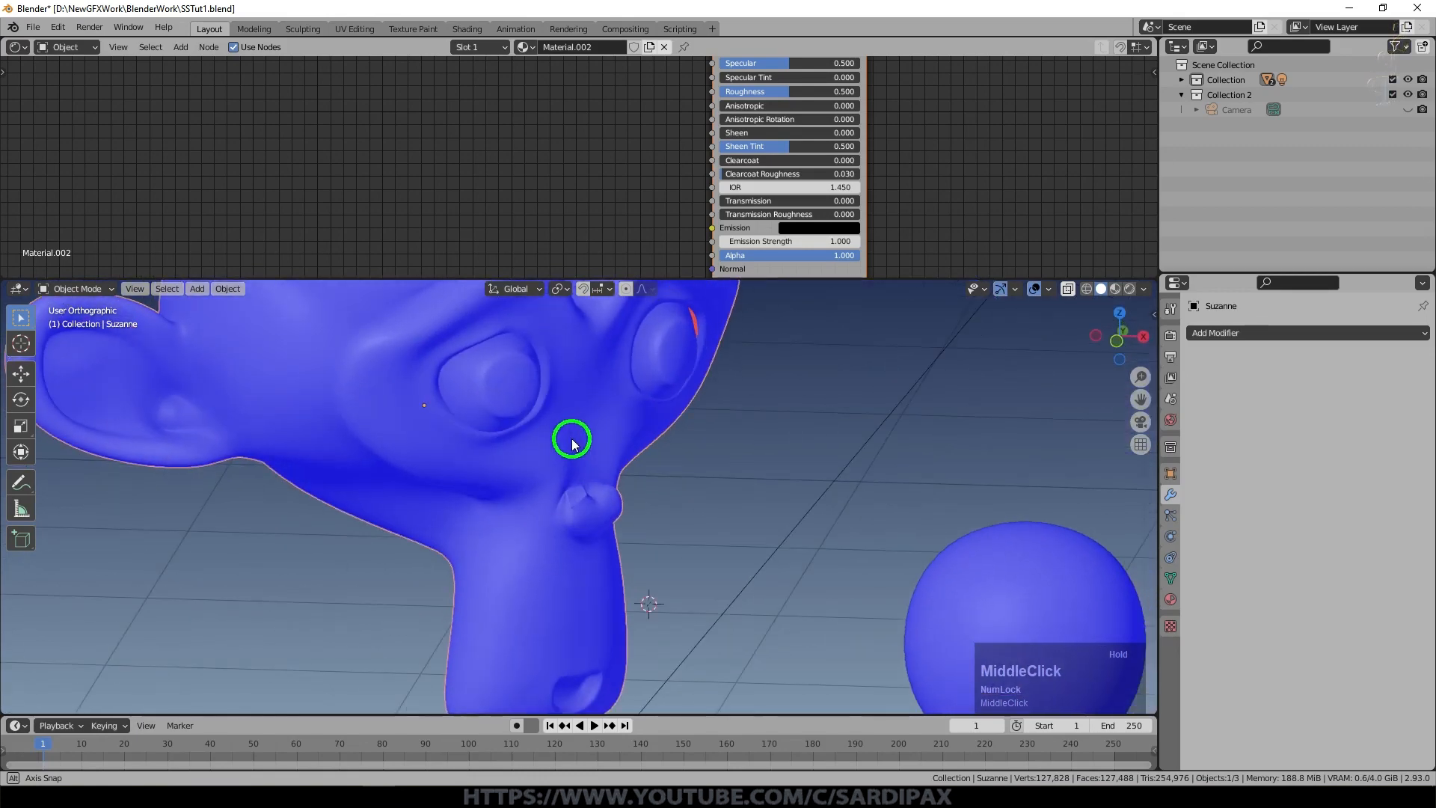
{"action": "scroll", "coordinate": [635, 521], "scroll_direction": "up", "scroll_amount": 5}
{"action": "key", "text": "Tab"}
{"action": "middle_click_drag", "start_coordinate": [651, 536], "coordinate": [614, 477]}
{"action": "scroll", "coordinate": [614, 477], "scroll_direction": "down", "scroll_amount": 3}
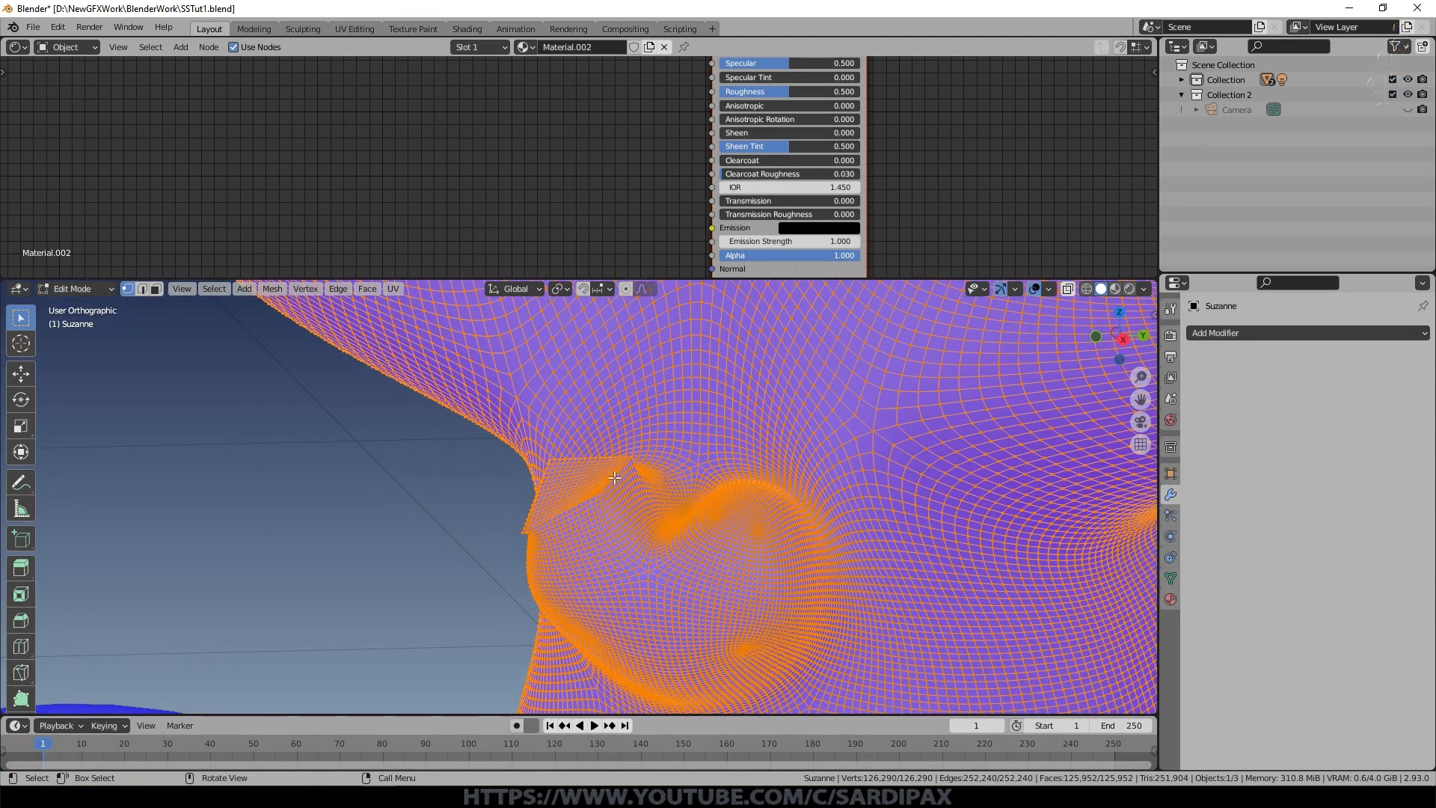
{"action": "middle_click_drag", "start_coordinate": [615, 478], "coordinate": [547, 426]}
{"action": "key", "text": "Tab"}
{"action": "middle_click_drag", "start_coordinate": [609, 558], "coordinate": [584, 427]}
{"action": "scroll", "coordinate": [584, 427], "scroll_direction": "down", "scroll_amount": 1}
{"action": "middle_click_drag", "start_coordinate": [658, 537], "coordinate": [552, 564]}
{"action": "scroll", "coordinate": [618, 570], "scroll_direction": "down", "scroll_amount": 8}
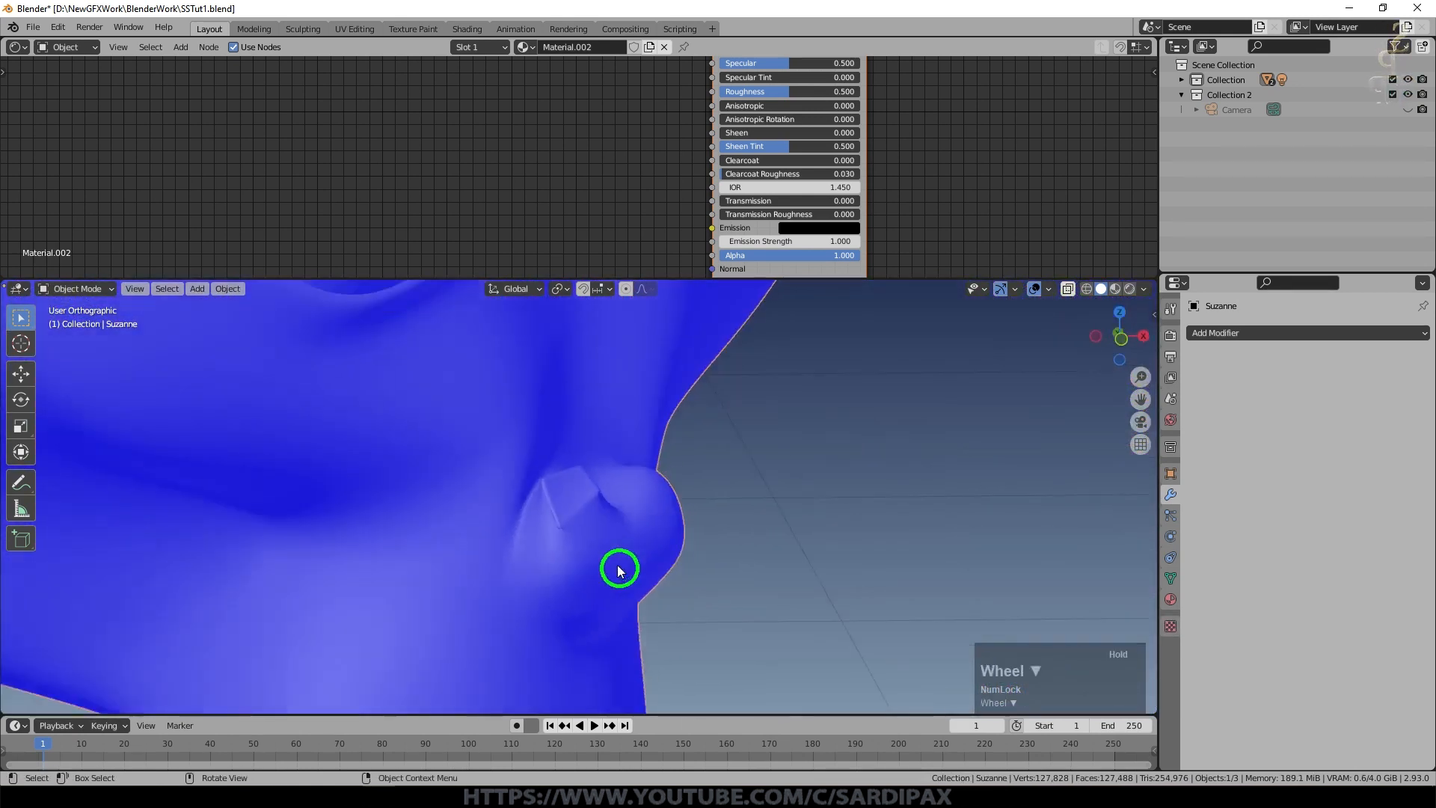
{"action": "mouse_move", "coordinate": [666, 551]}
{"action": "middle_mouse_down"}
{"action": "mouse_move", "coordinate": [634, 560]}
{"action": "mouse_move", "coordinate": [633, 547]}
{"action": "mouse_move", "coordinate": [673, 555]}
{"action": "middle_mouse_up"}
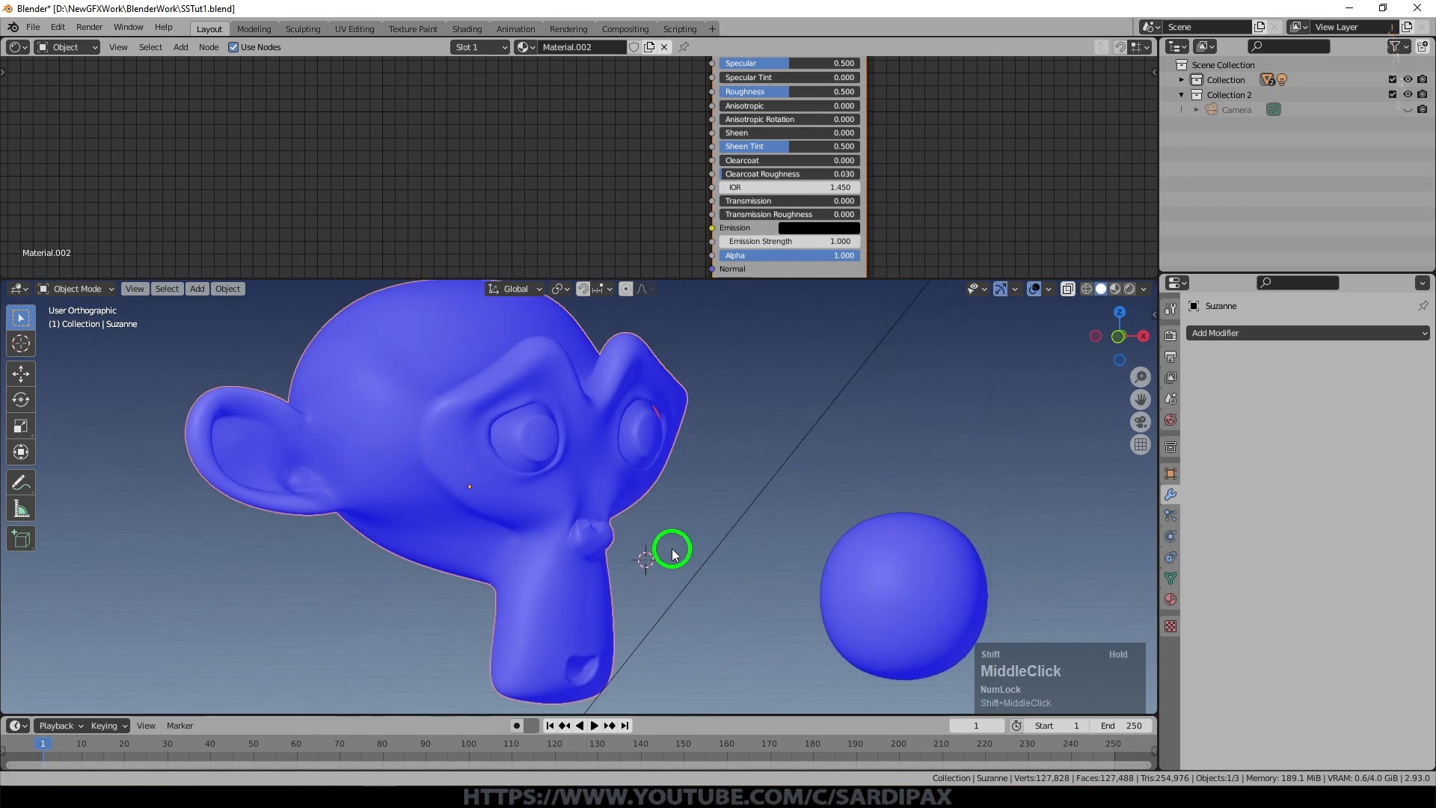